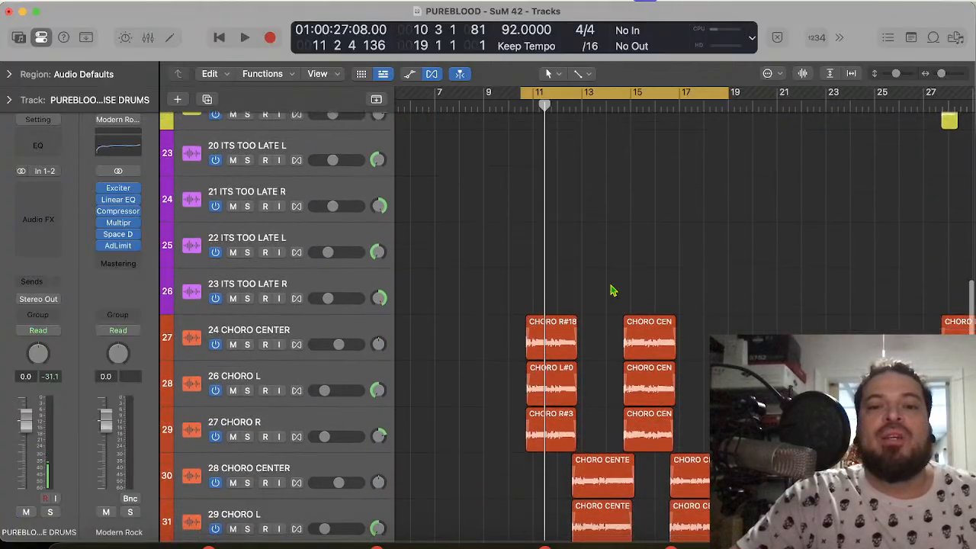
Step: Extend the end of the cycle range over the chorus to 19 3 1 1
scroll(598, 149, "up", 5)
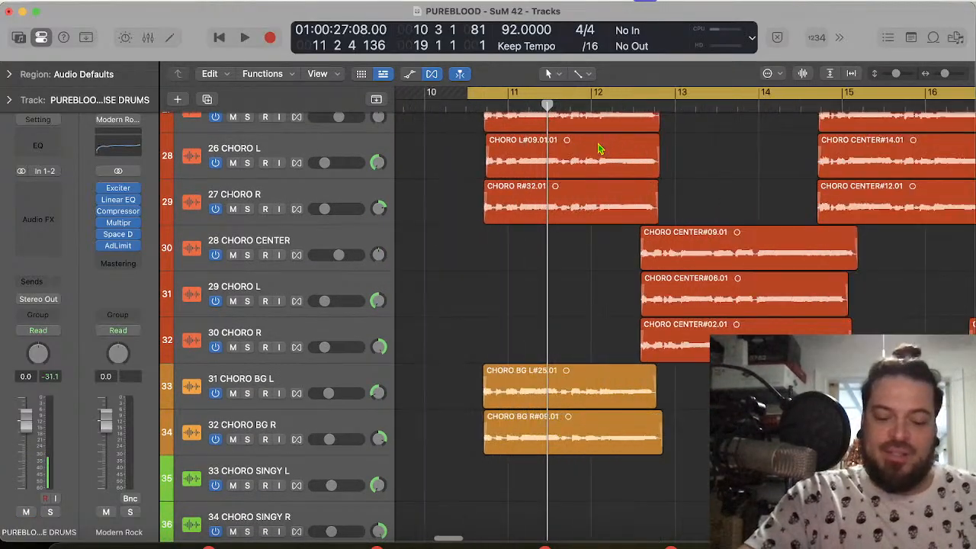
scroll(600, 150, "down", 6)
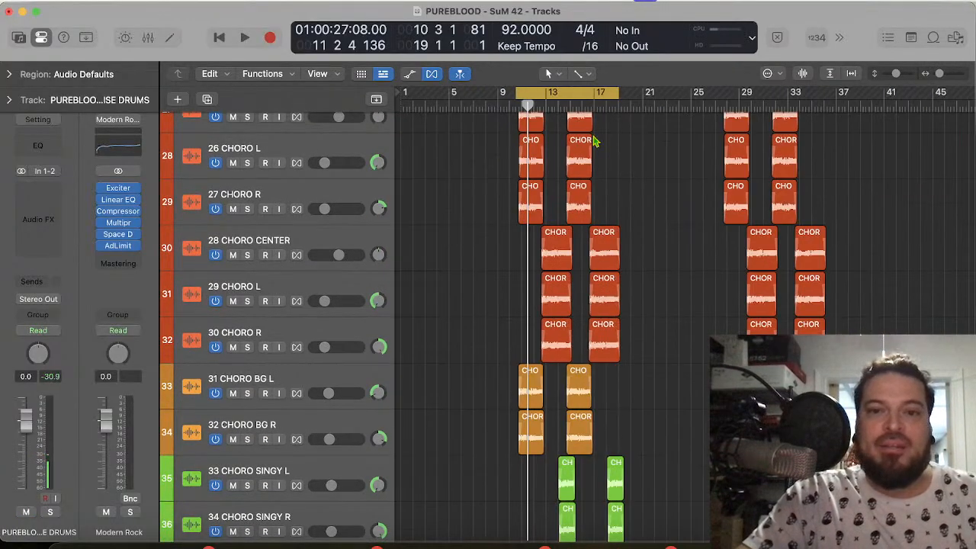
scroll(588, 135, "up", 6)
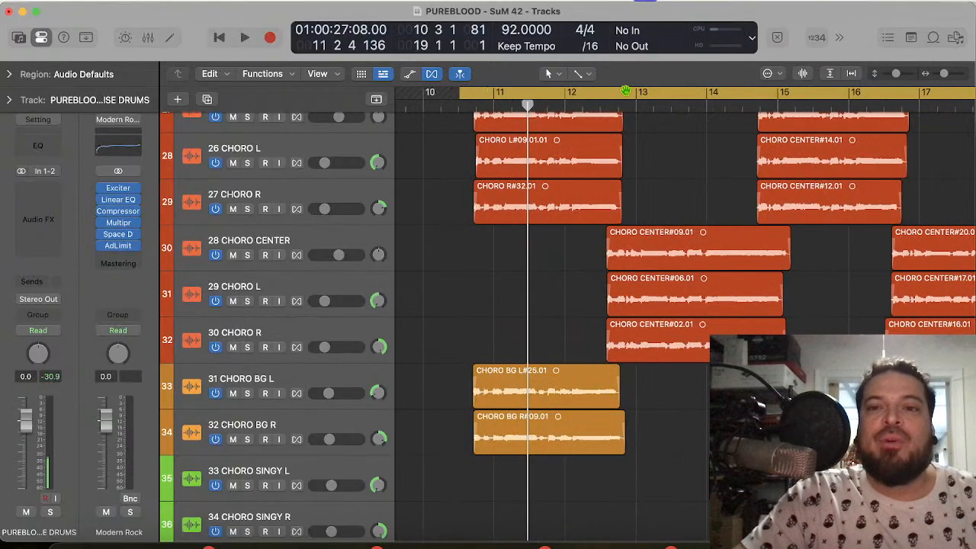
scroll(895, 147, "right", 5)
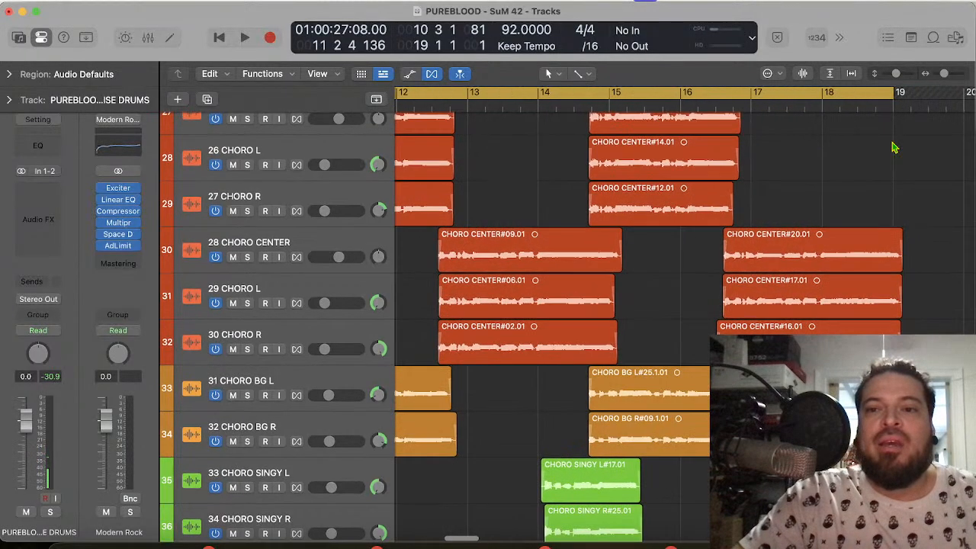
left_click_drag(890, 92, 908, 93)
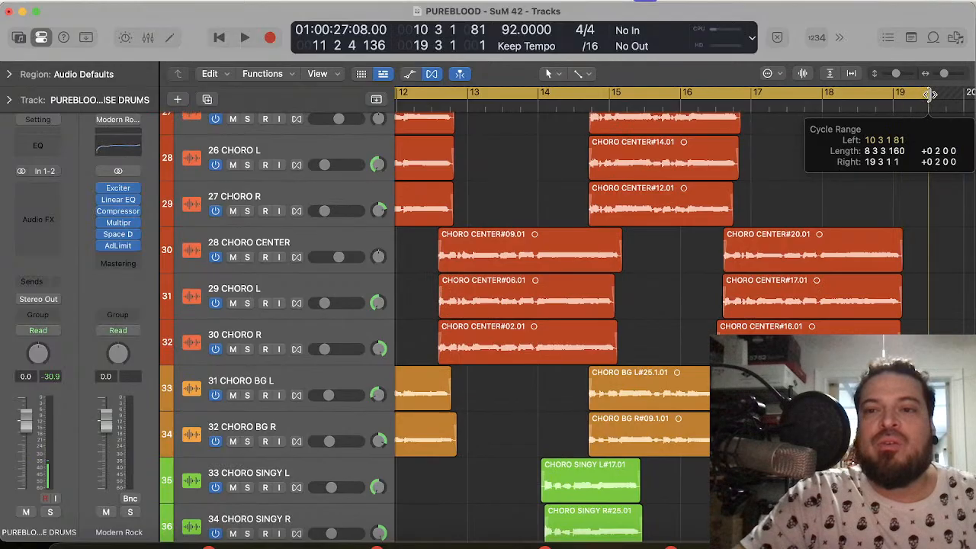
Step: Play the start of the cycled chorus section with the drums and vocals together
scroll(890, 336, "down", 10)
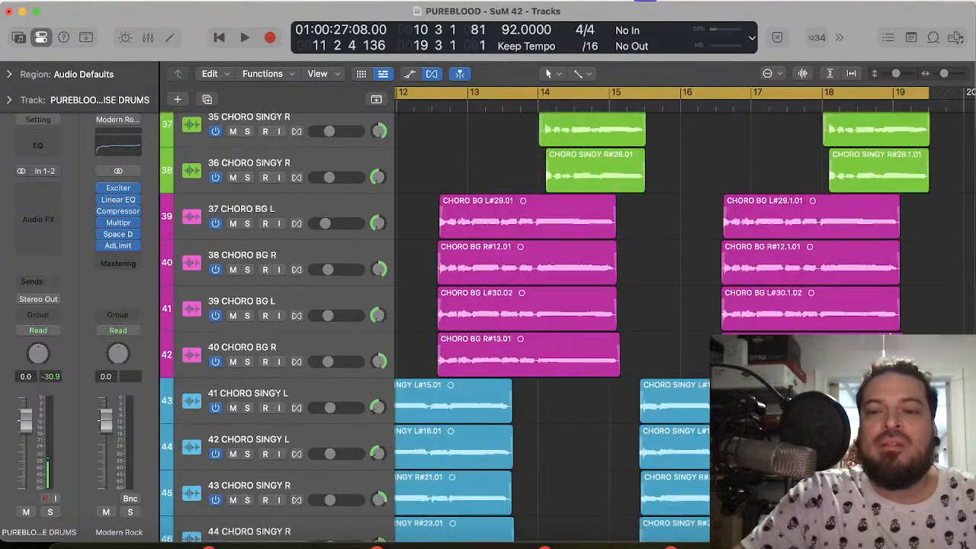
scroll(890, 335, "up", 20)
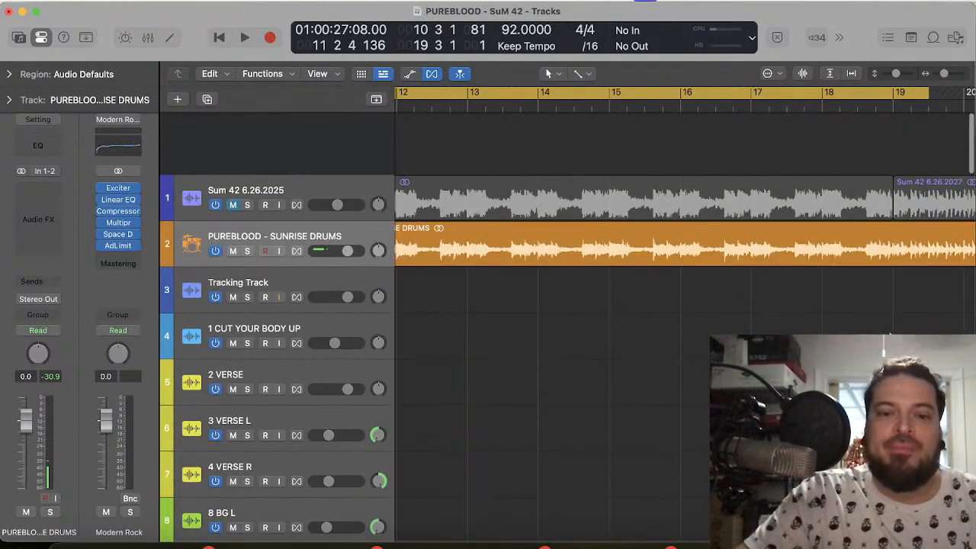
key("space")
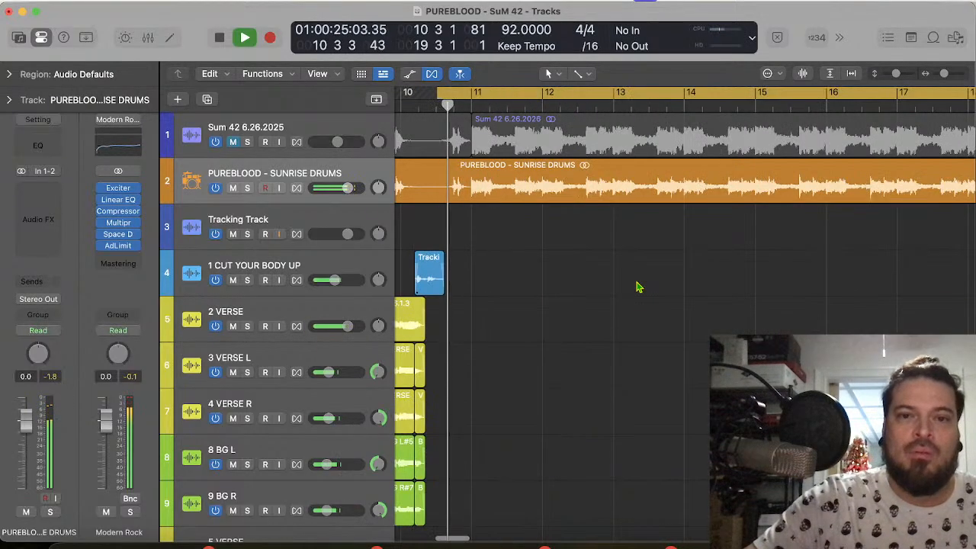
key("space")
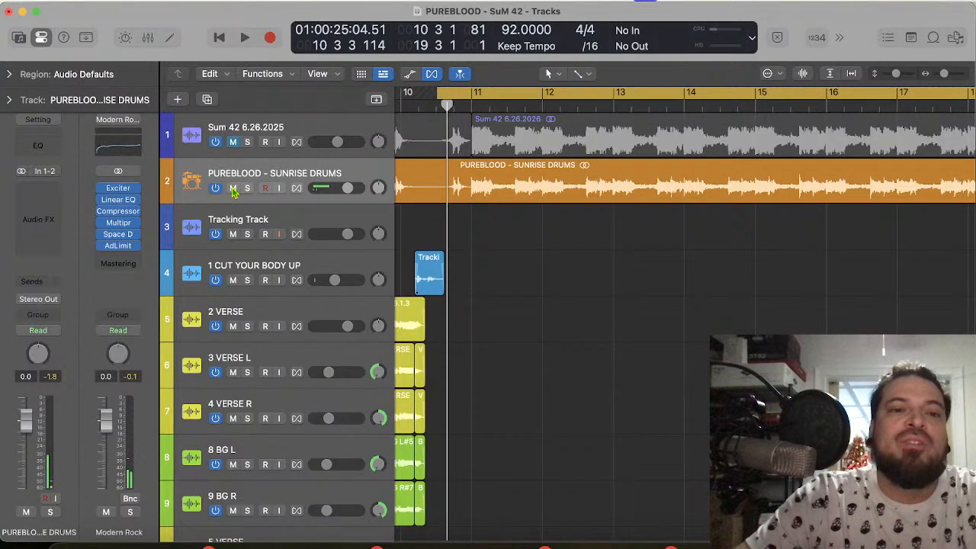
Step: Mute the PUREBLOOD - SUNRISE DRUMS track and all tracks from 2 VERSE through 15 BG R
left_click(232, 188)
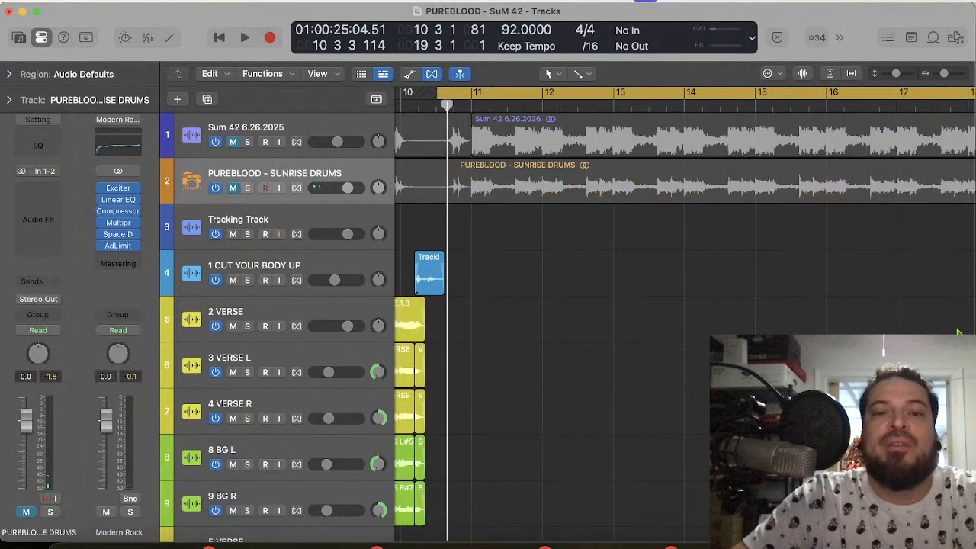
scroll(839, 311, "right", 10)
scroll(839, 313, "left", 3)
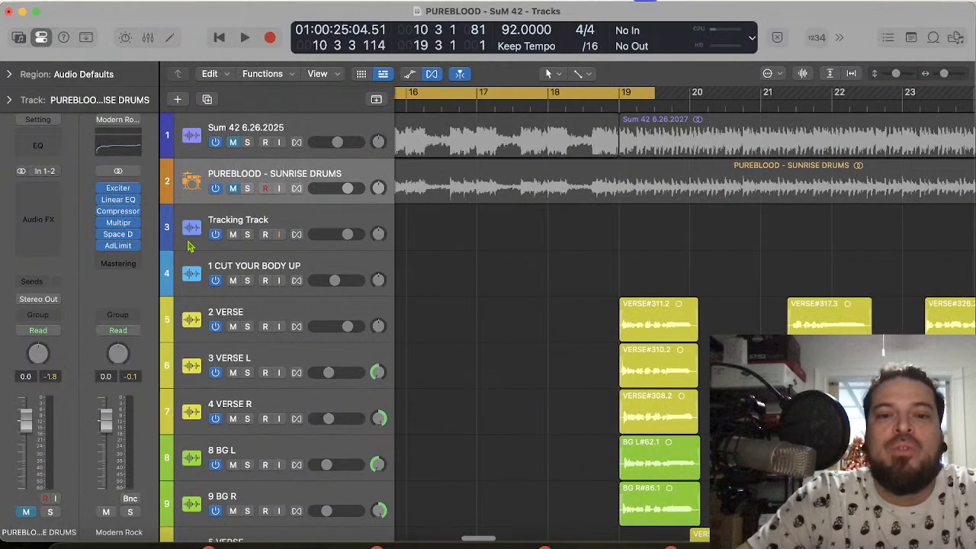
left_click(374, 313)
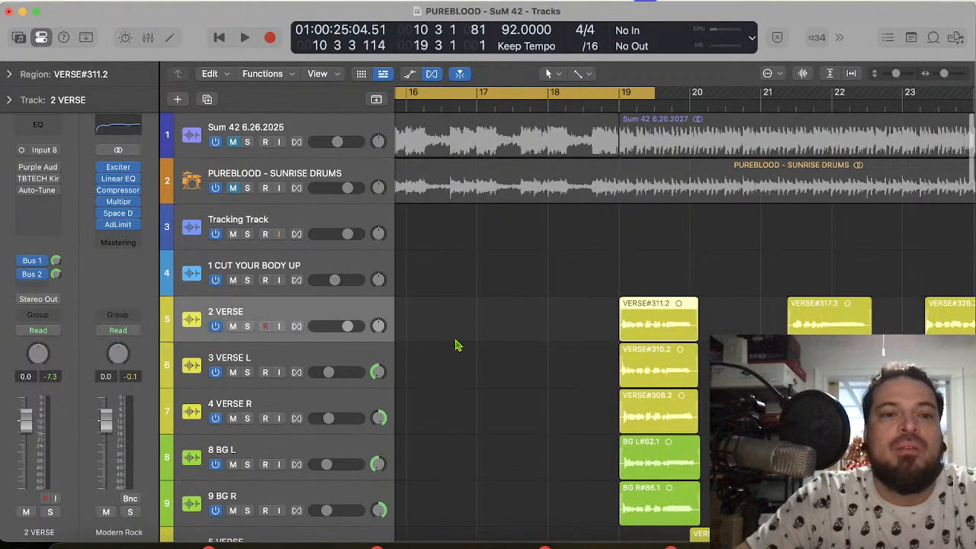
scroll(455, 345, "down", 12)
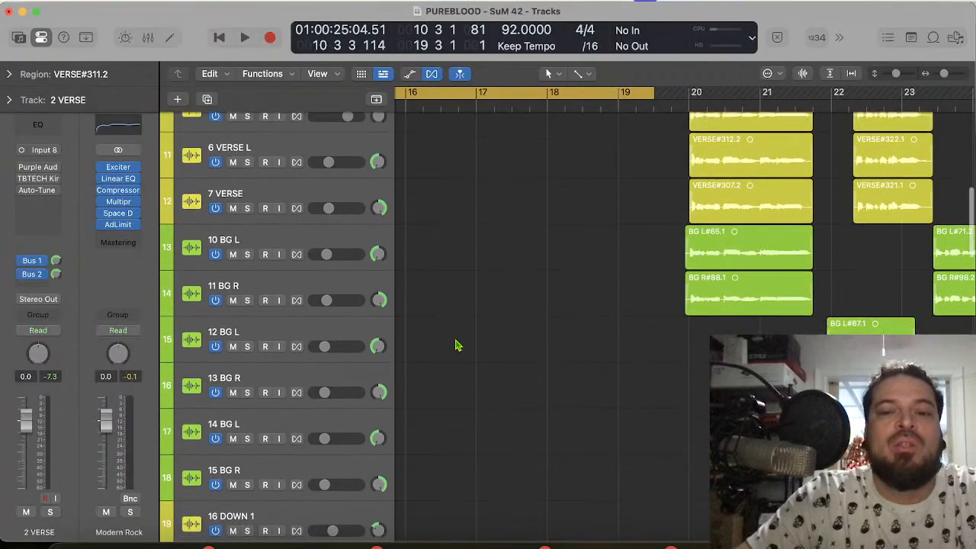
scroll(455, 346, "down", 4)
left_click(336, 349, "shift")
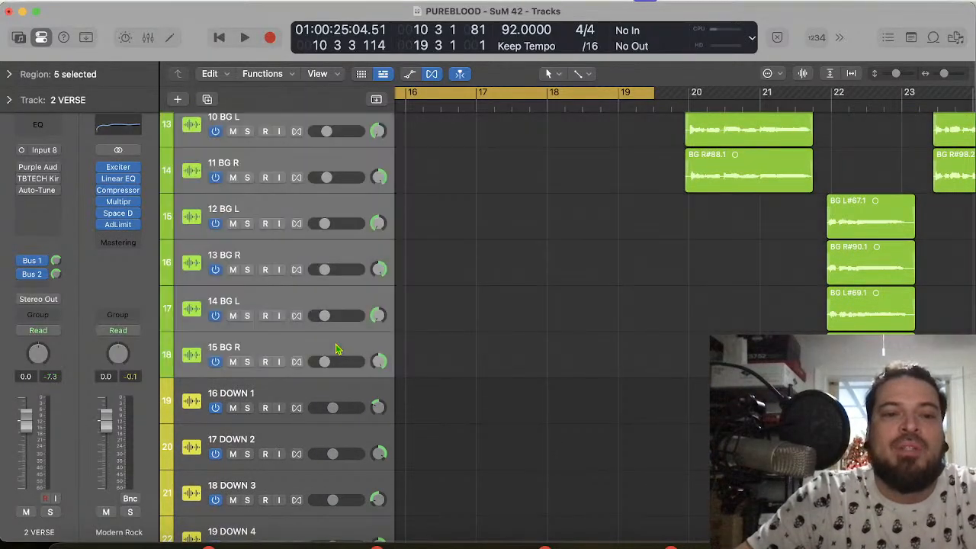
left_click(232, 362)
Step: Play the cycled chorus section through with only the unmuted vocal layers
scroll(610, 284, "left", 15)
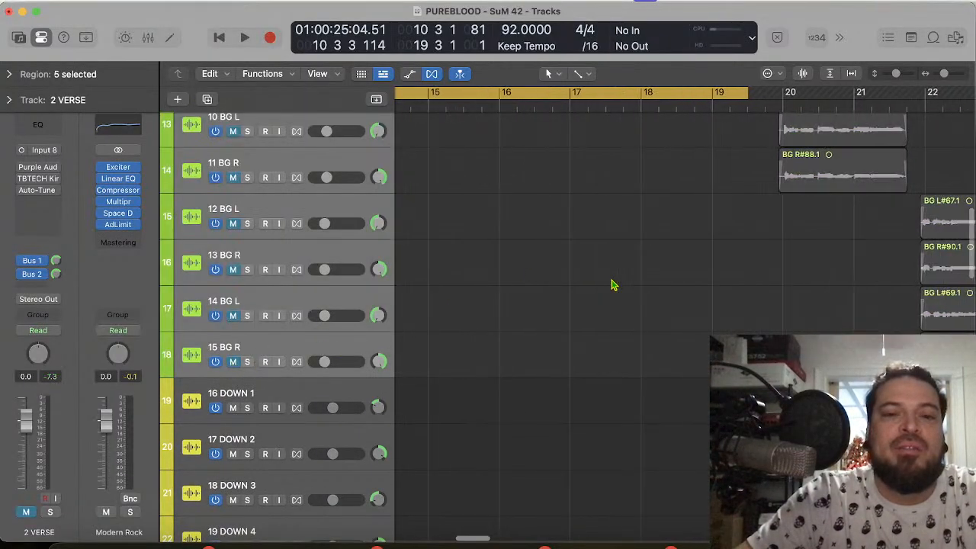
scroll(605, 284, "right", 5)
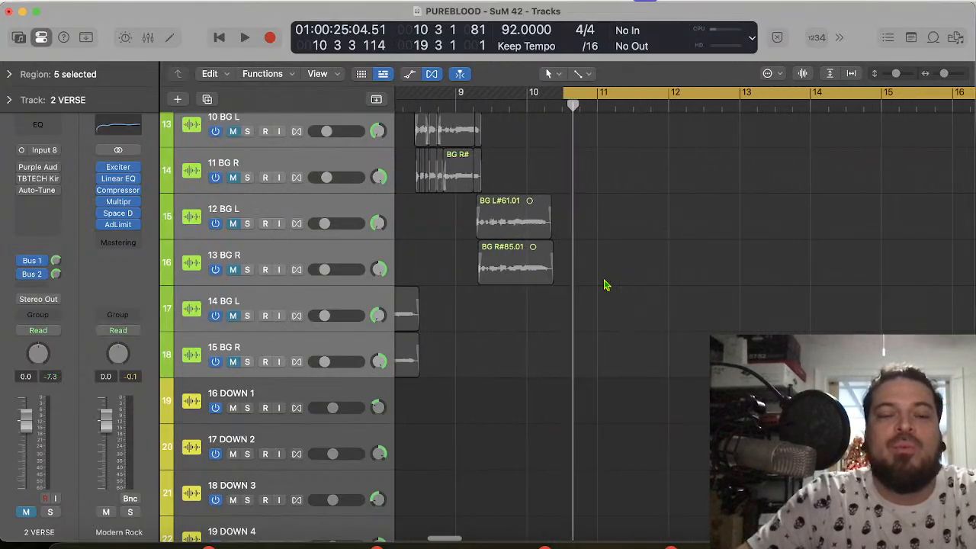
key("space")
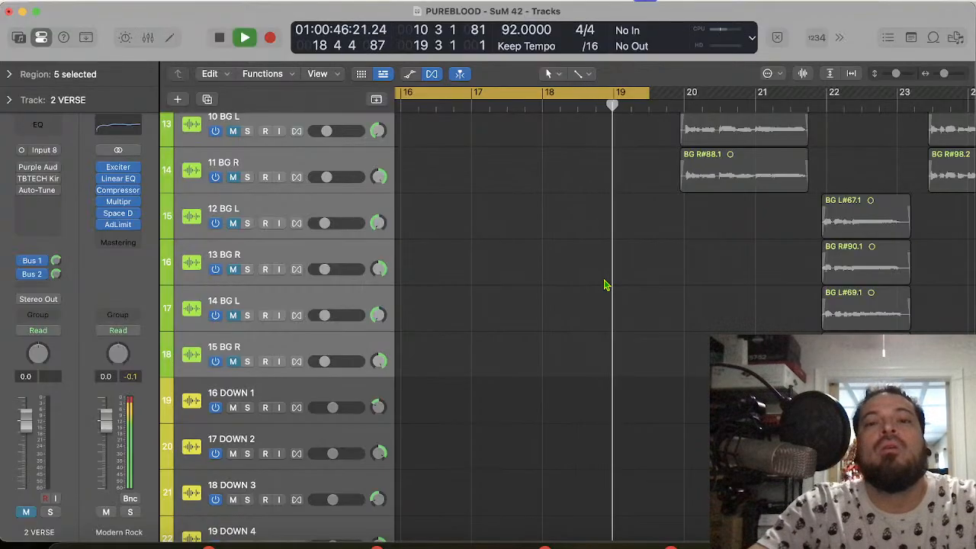
key("space")
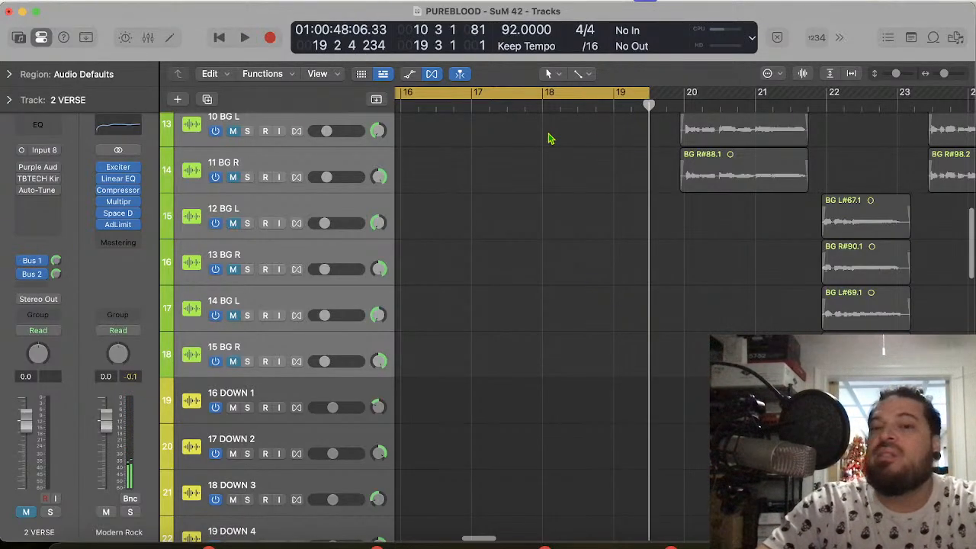
Step: Place the playhead at 10 4 1 1, at the start of the first chorus regions
scroll(549, 138, "down", 10)
scroll(549, 138, "left", 3)
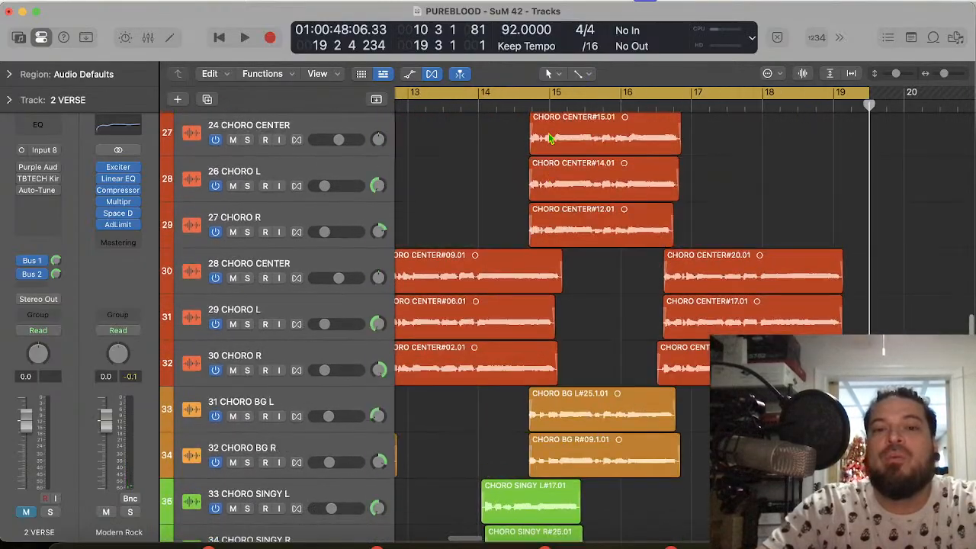
scroll(549, 138, "up", 3)
scroll(549, 138, "left", 4)
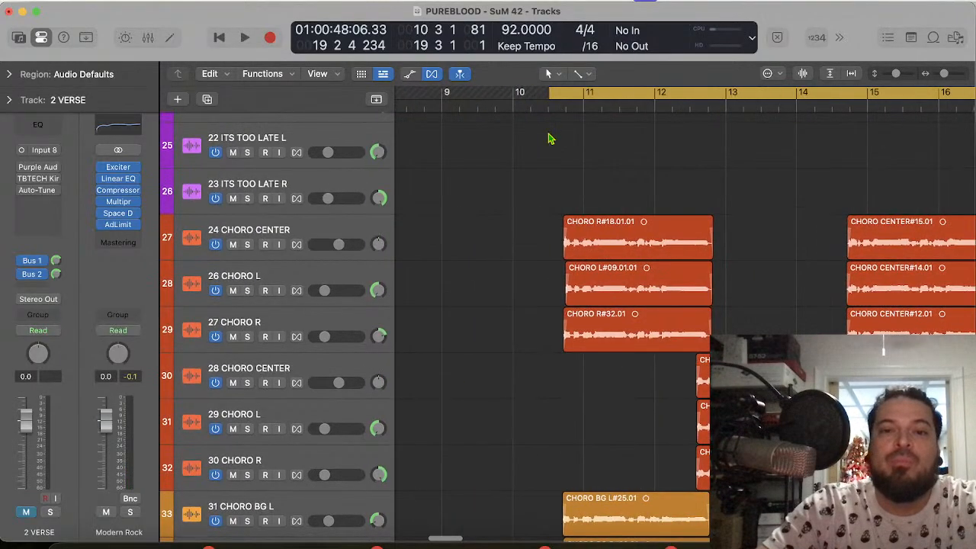
scroll(549, 138, "down", 2)
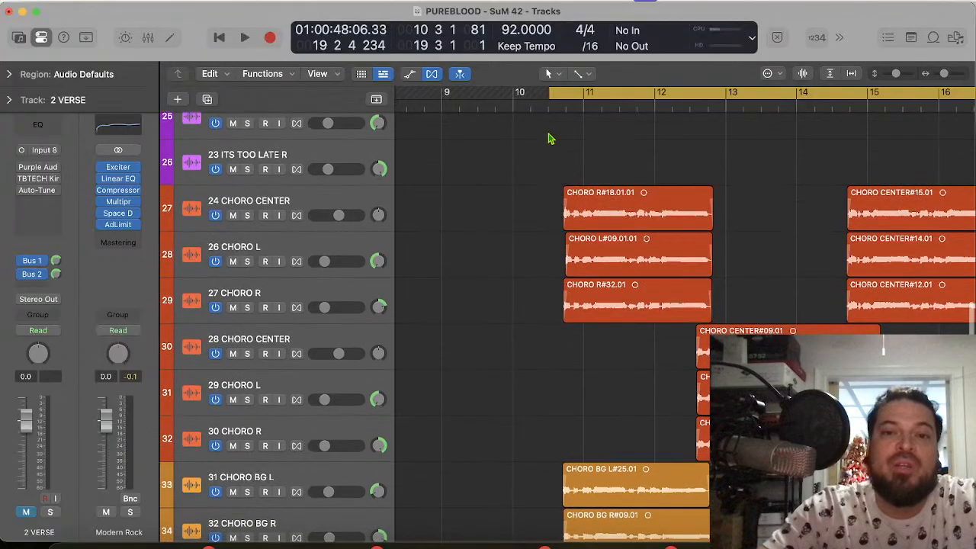
left_click(566, 102)
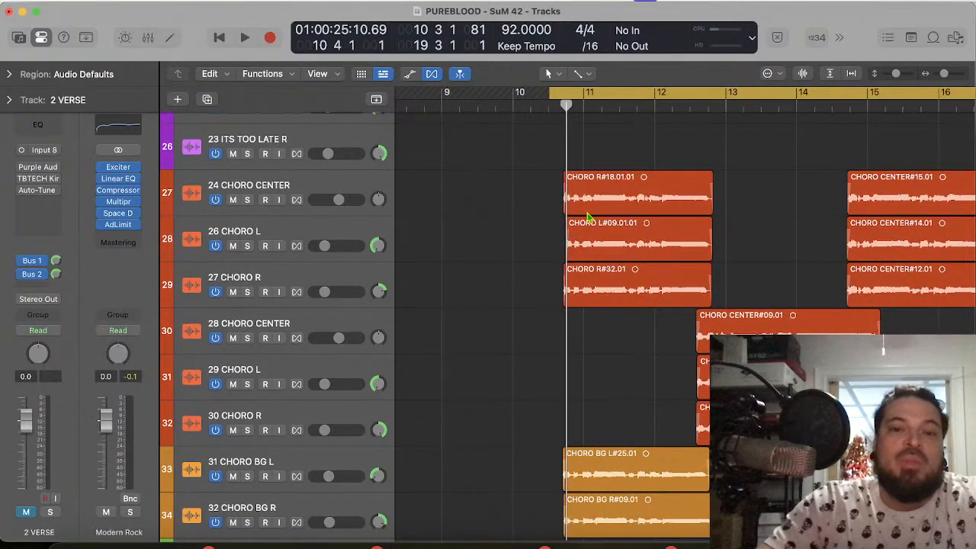
scroll(595, 226, "up", 10)
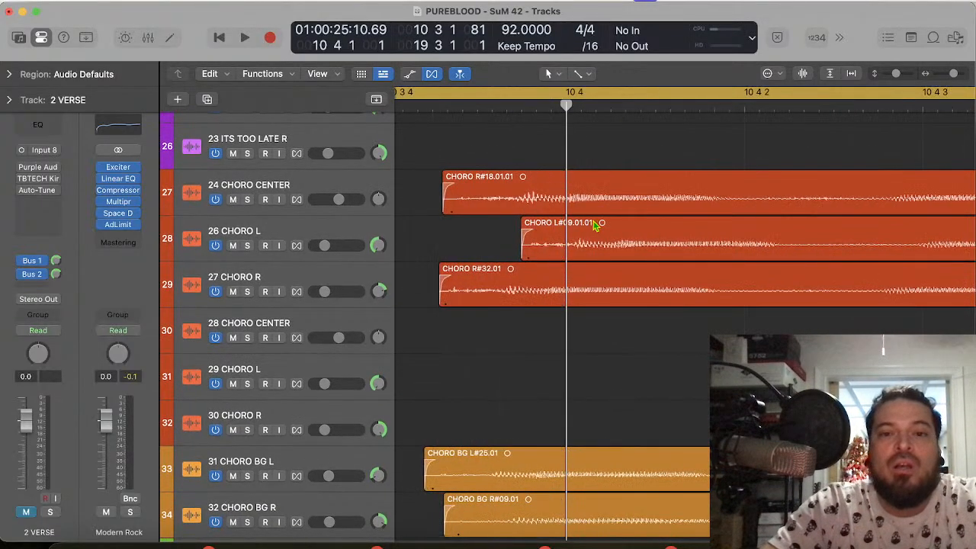
scroll(600, 222, "down", 6)
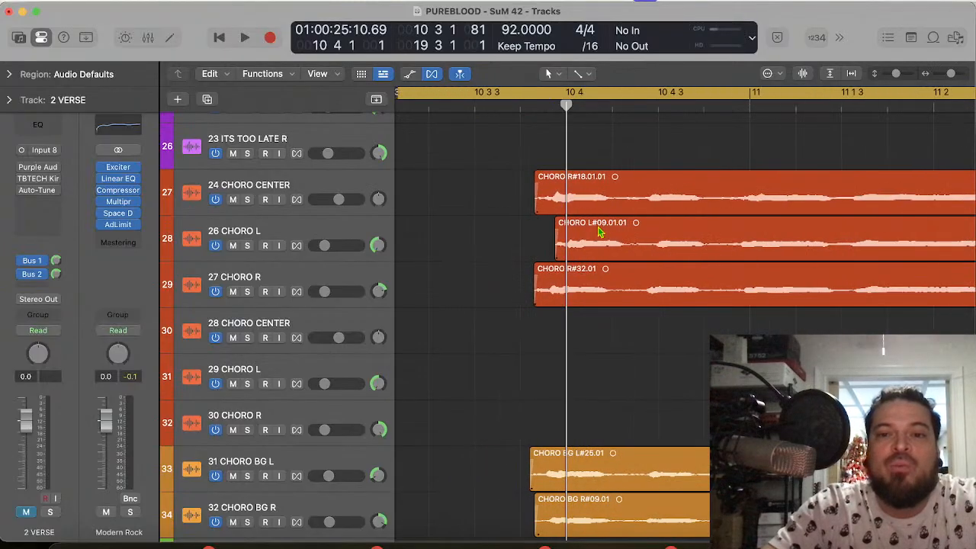
Step: Examine how the CHORO, CHORO BG and CHORO SINGY layers are arranged across the chorus
scroll(599, 233, "down", 5)
scroll(599, 236, "right", 5)
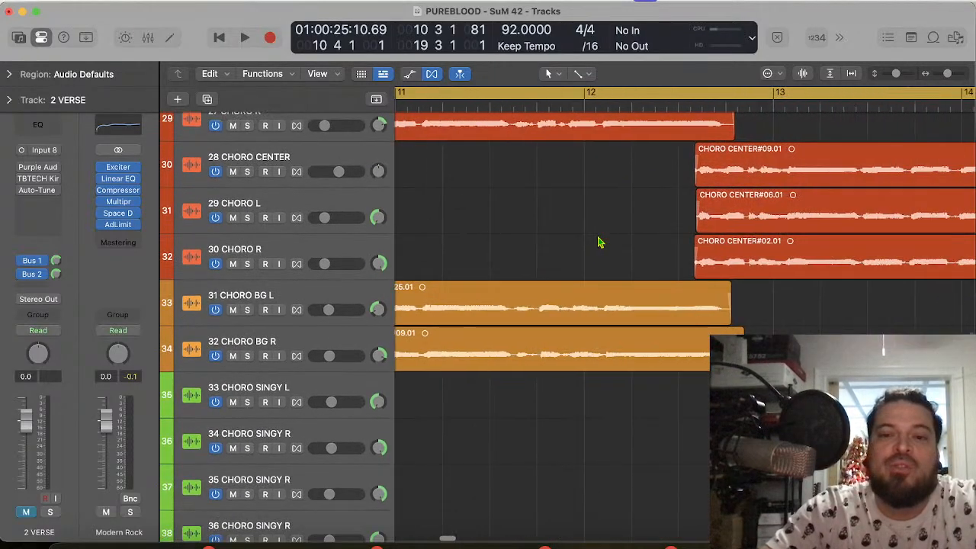
scroll(599, 241, "down", 12)
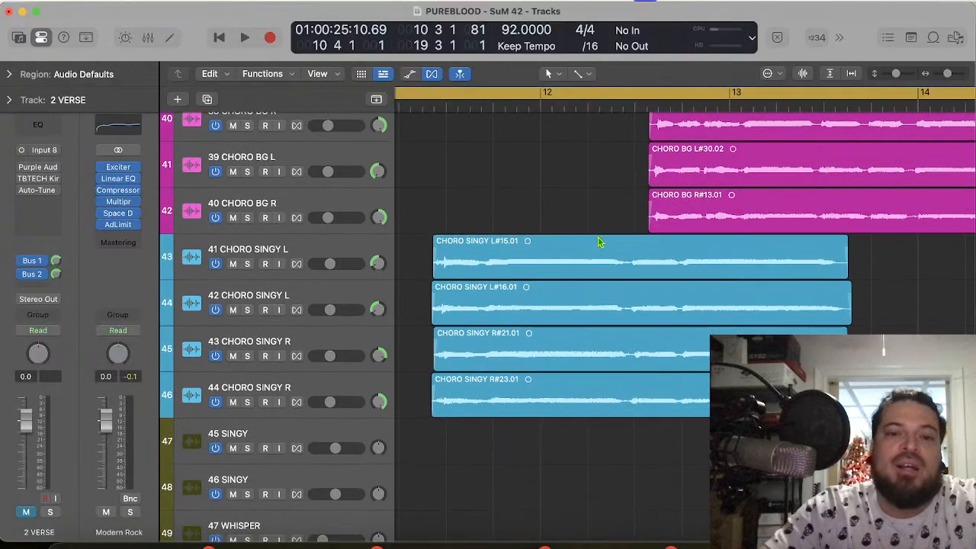
scroll(599, 242, "right", 6)
scroll(598, 241, "up", 10)
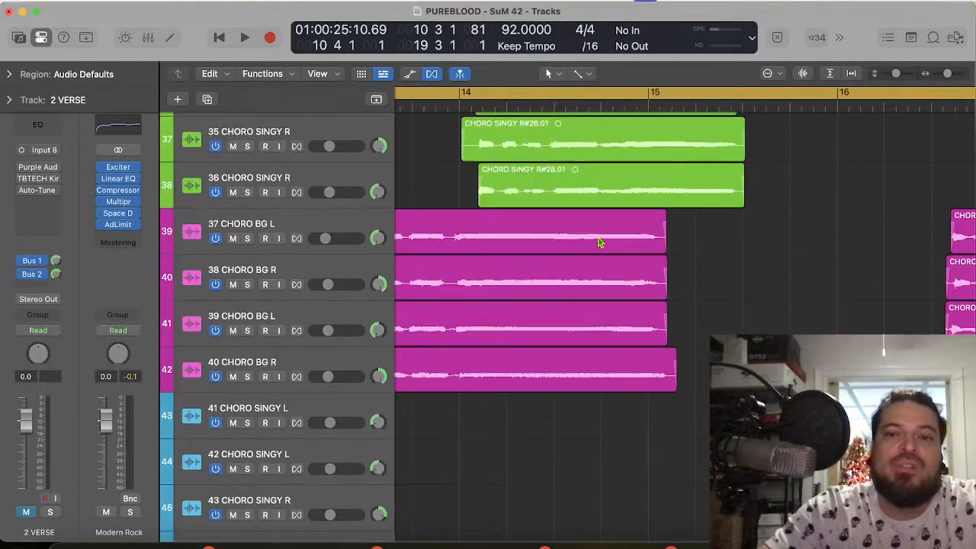
scroll(599, 242, "up", 15)
scroll(599, 242, "right", 5)
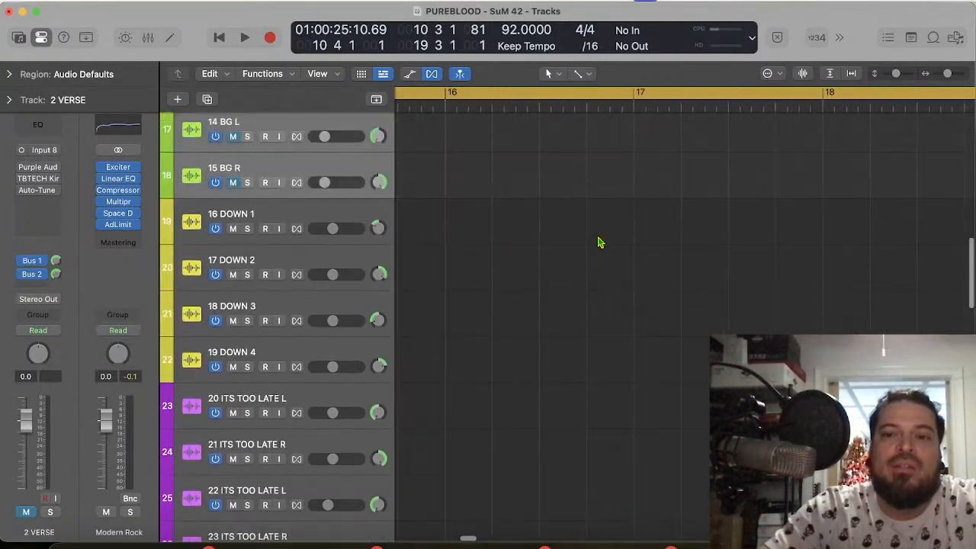
scroll(598, 242, "right", 1)
scroll(681, 432, "down", 5)
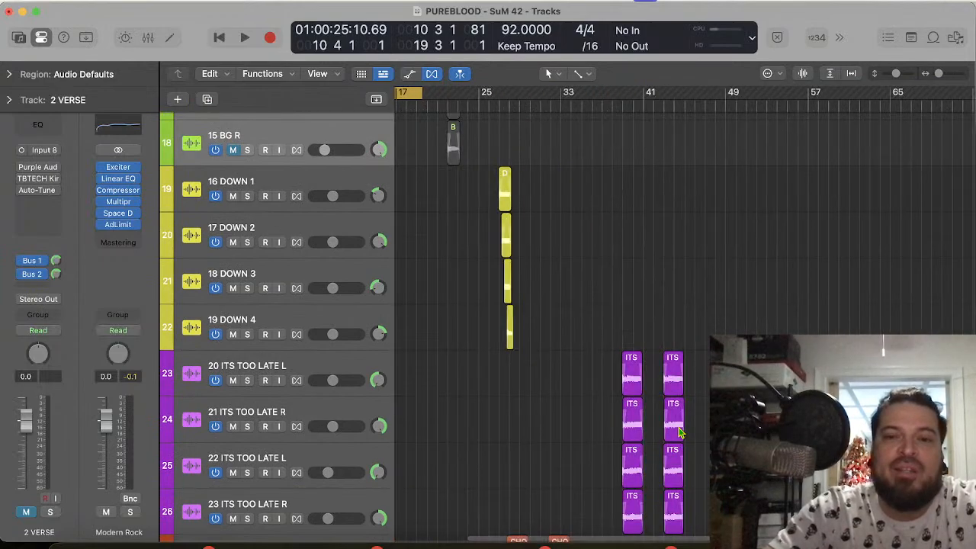
scroll(681, 432, "left", 4)
scroll(681, 432, "down", 1)
scroll(681, 432, "down", 10)
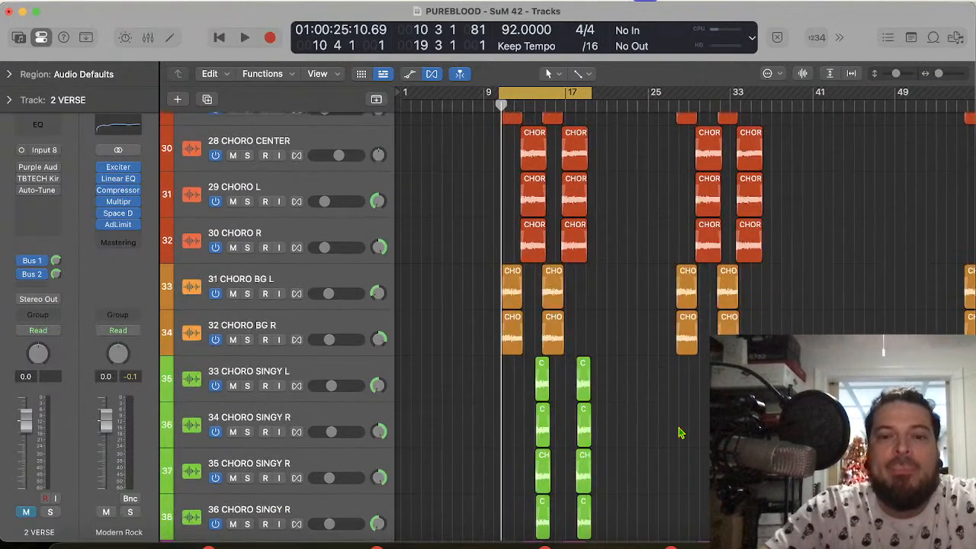
scroll(681, 432, "up", 6)
scroll(681, 432, "down", 1)
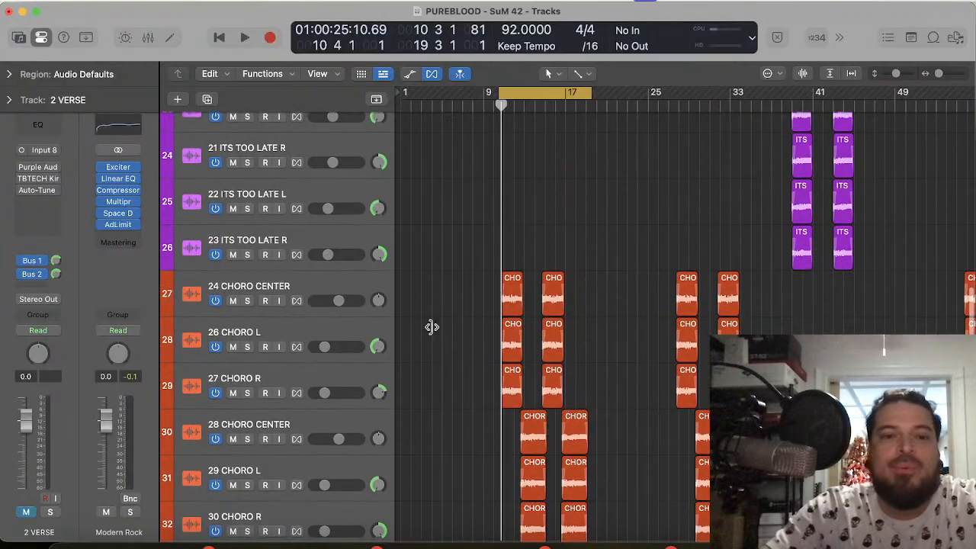
Step: Solo the 24 CHORO CENTER track and play its first chorus region
left_click(250, 288)
left_click(248, 301)
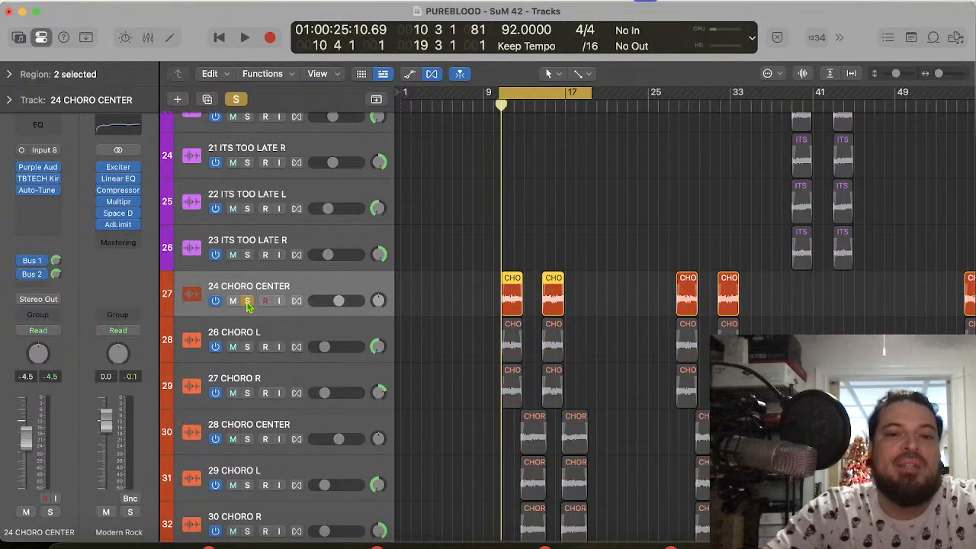
key("super+Right")
key("super+Right")
key("super+Right")
key("super+Right")
key("super+Right")
key("super+Right")
key("super+Right")
key("super+Right")
key("super+Right")
key("super+Right")
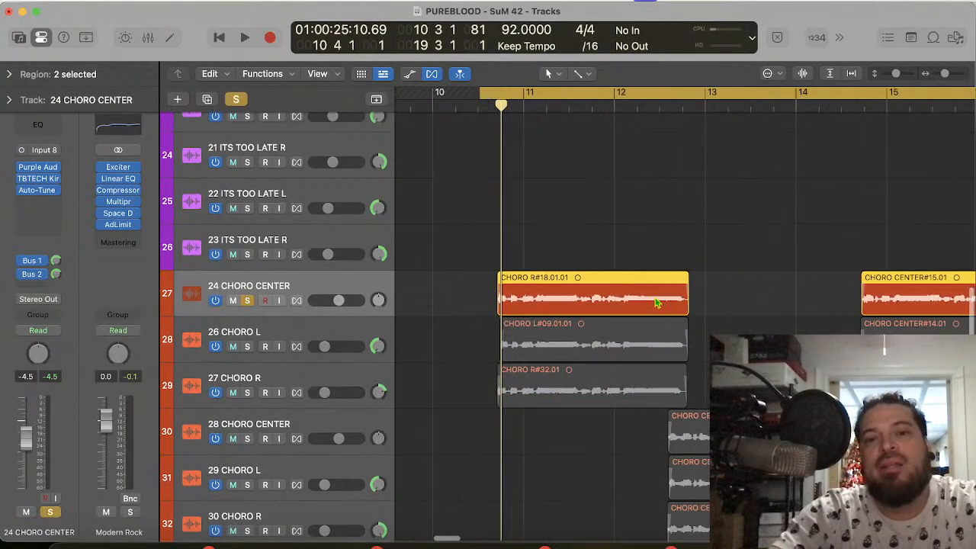
key("super+Left")
key("super+Left")
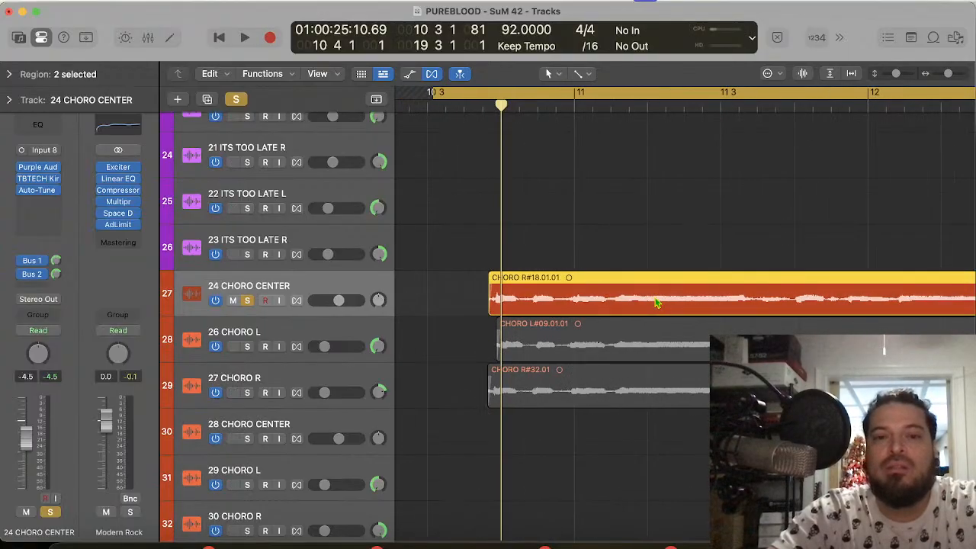
key("space")
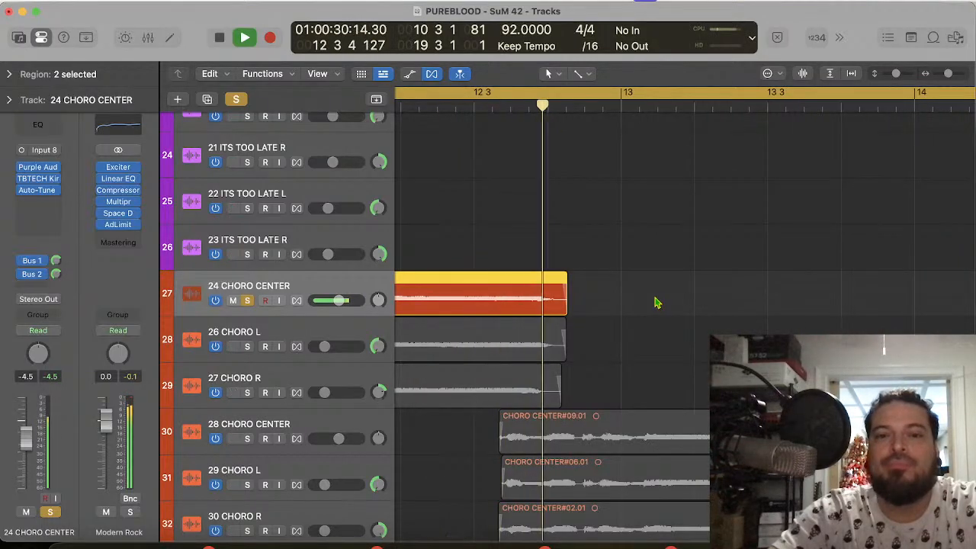
Step: Set the cycle range from 10 3 1 1 to 13 1 1 1 around the first chorus phrase and play it
key("space")
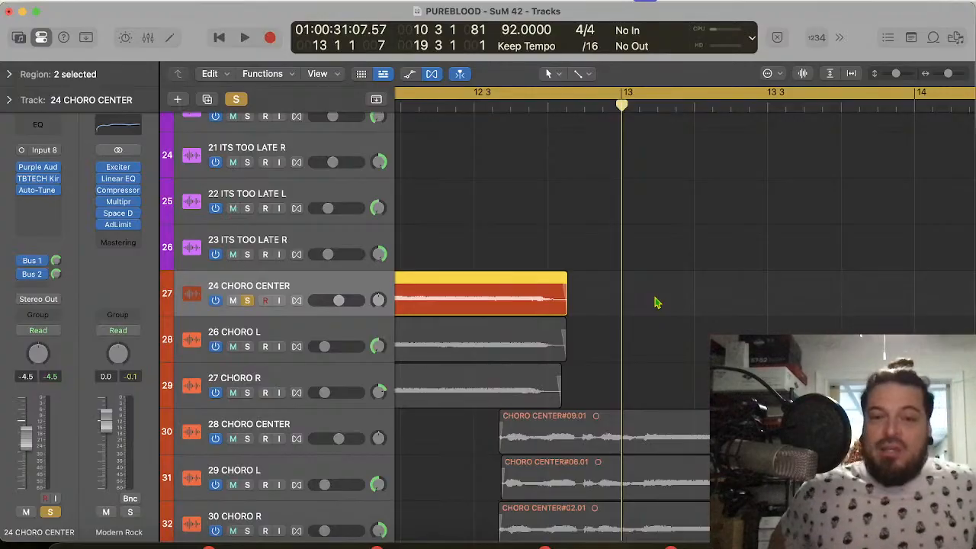
scroll(504, 193, "left", 3)
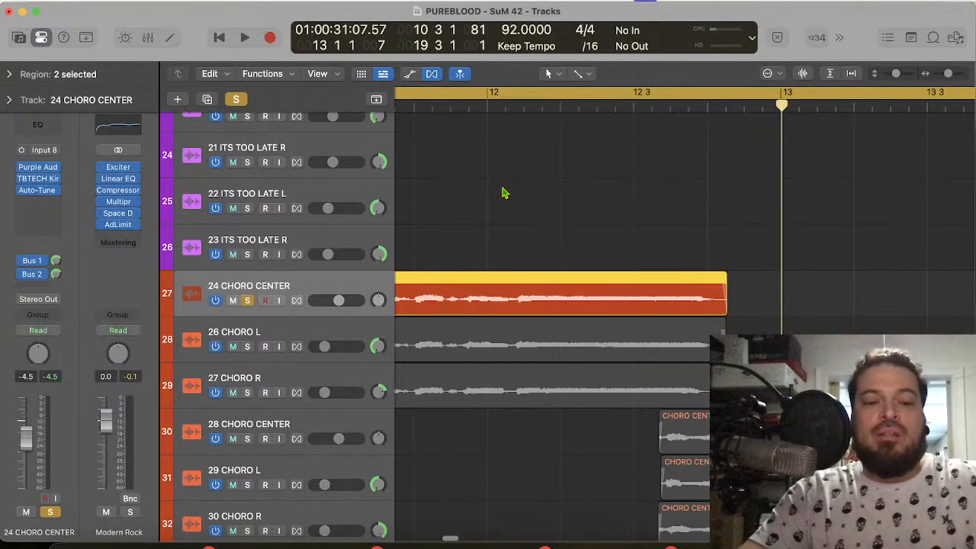
scroll(503, 193, "left", 5)
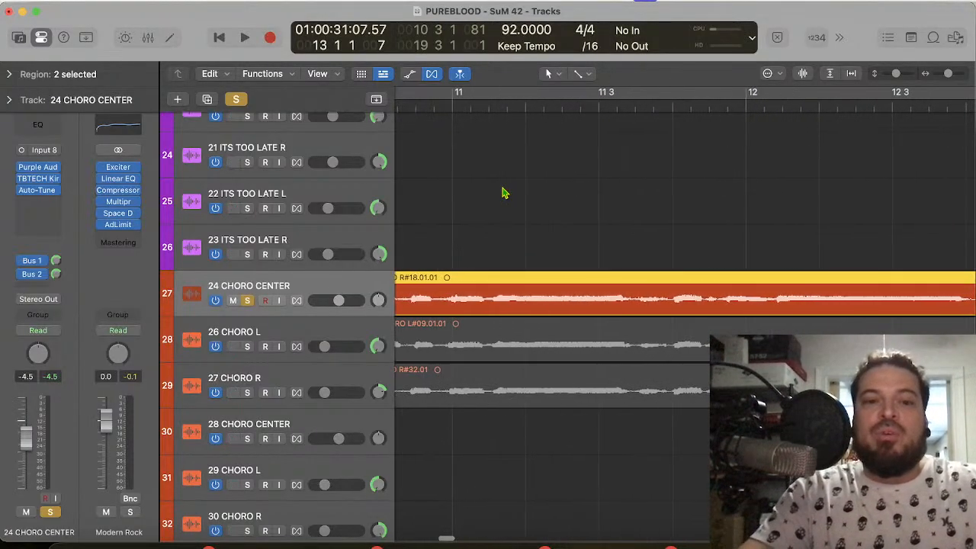
scroll(503, 193, "down", 5)
scroll(503, 193, "left", 2)
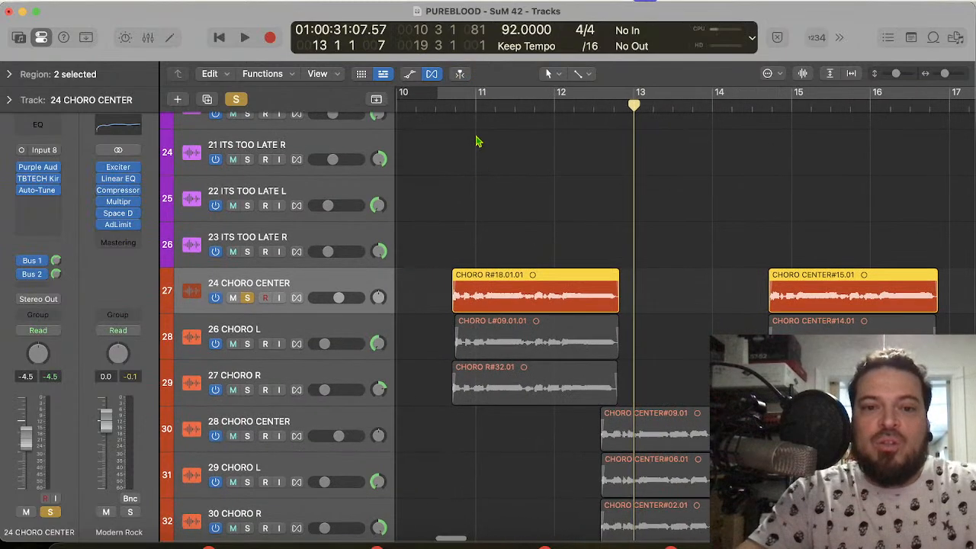
left_click_drag(440, 98, 643, 128)
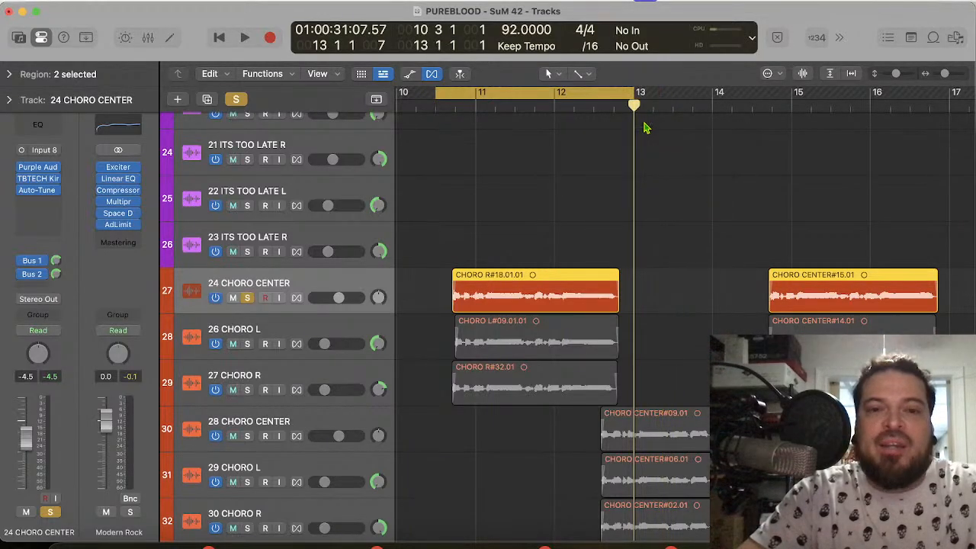
key("space")
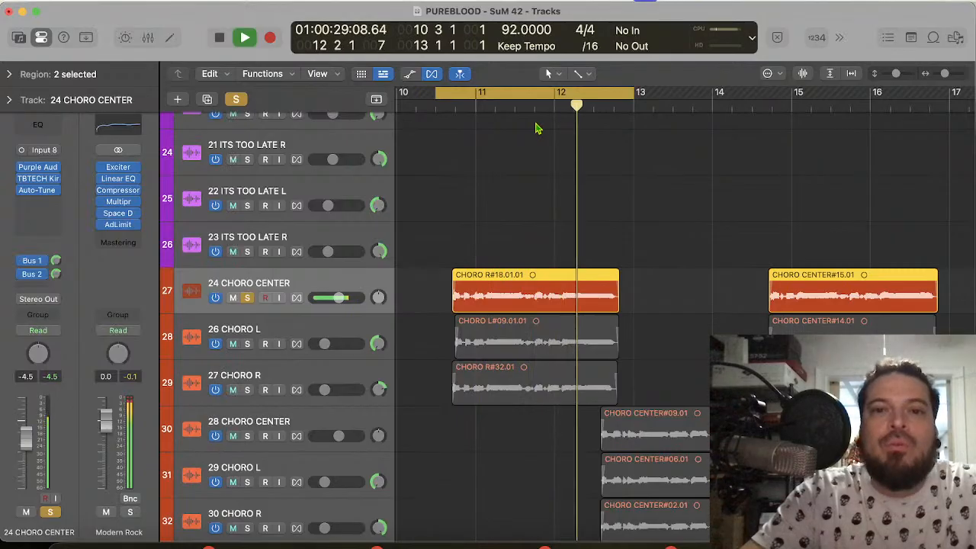
key("space")
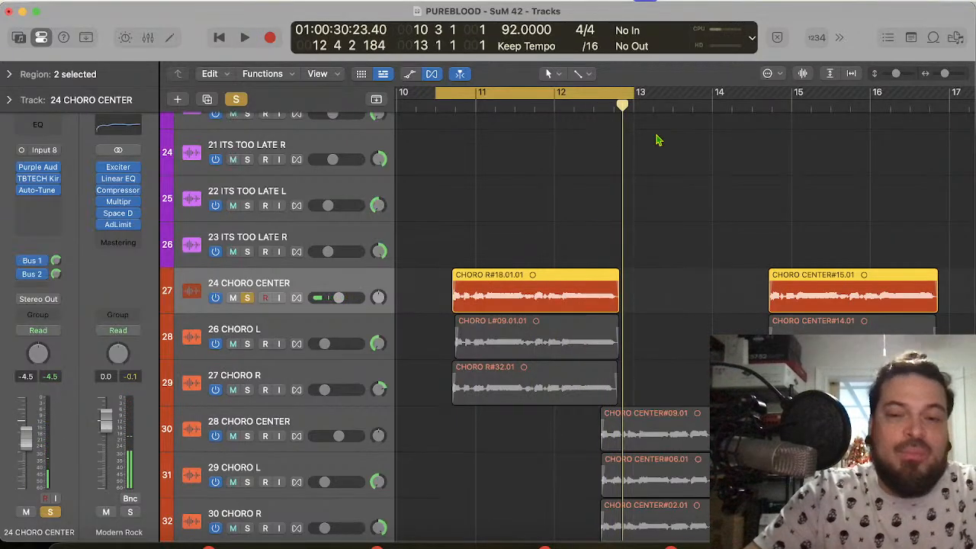
Step: Extend the cycle range's start back to 10 1 1 1 and play the soloed 24 CHORO CENTER phrase
scroll(469, 138, "left", 2)
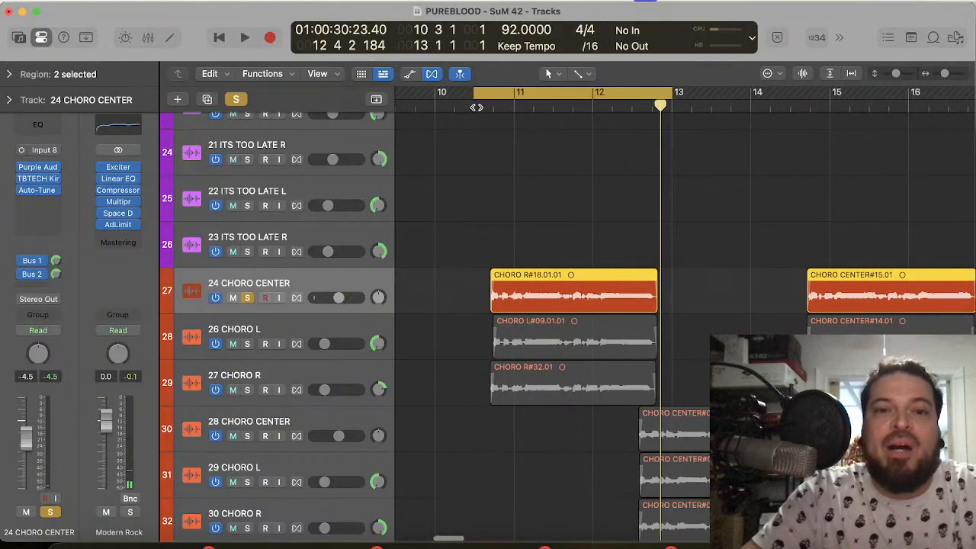
left_click_drag(475, 92, 434, 89)
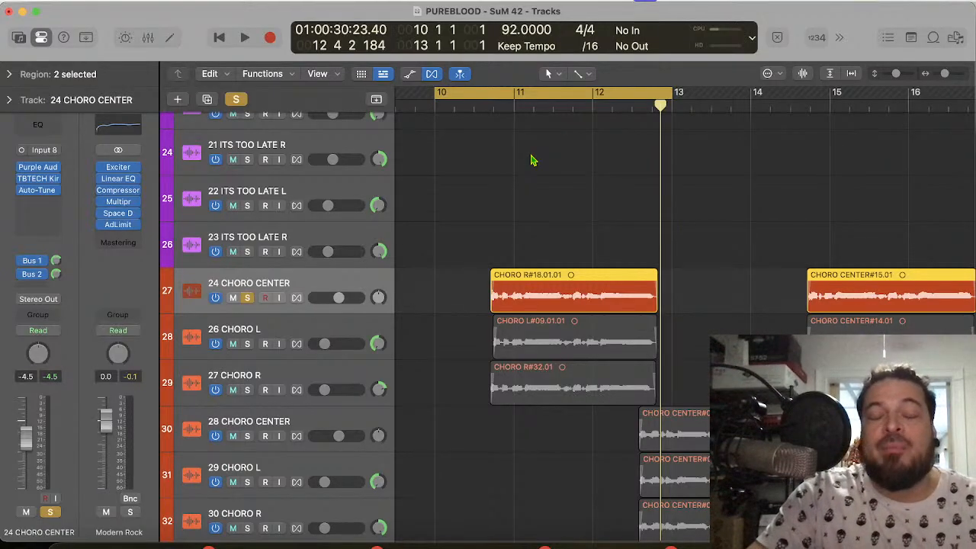
key("space")
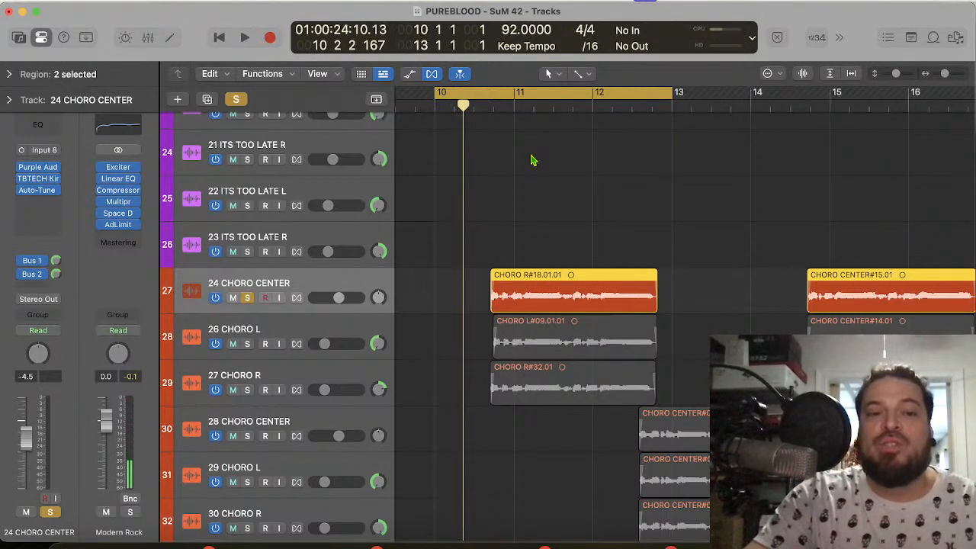
key("space")
key("super+Right")
key("super+Right")
key("super+Right")
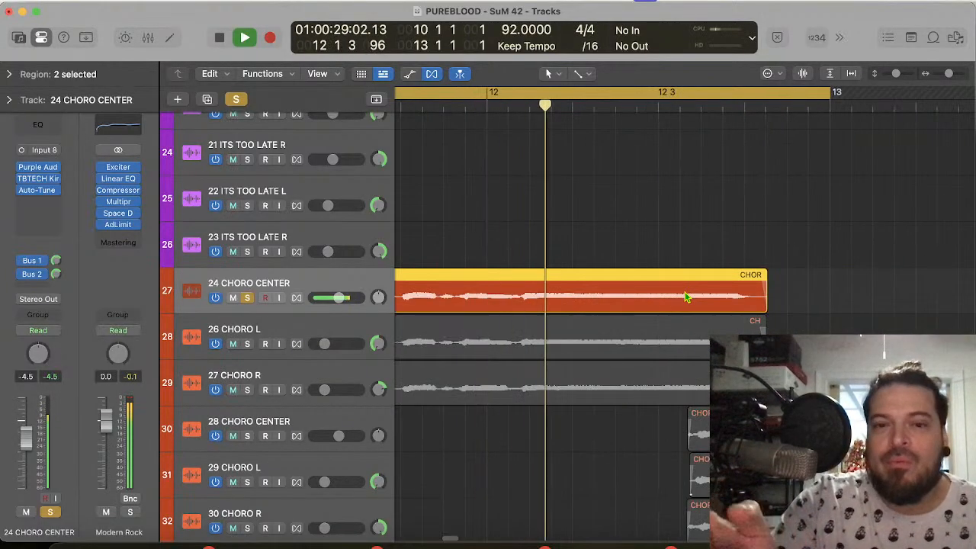
key("space")
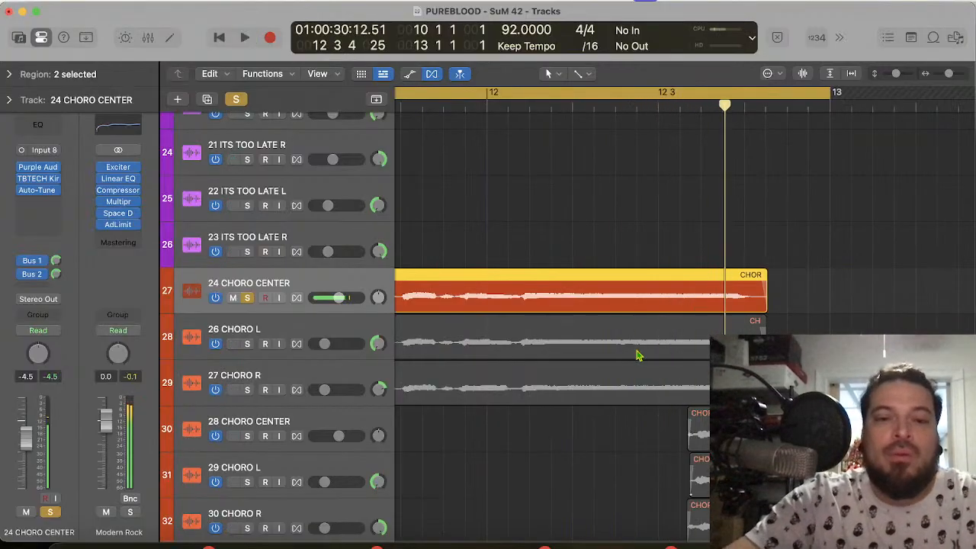
Step: Replay the start of the soloed chorus phrase and place the playhead at 11 1 3 1, before the long held note
key("space")
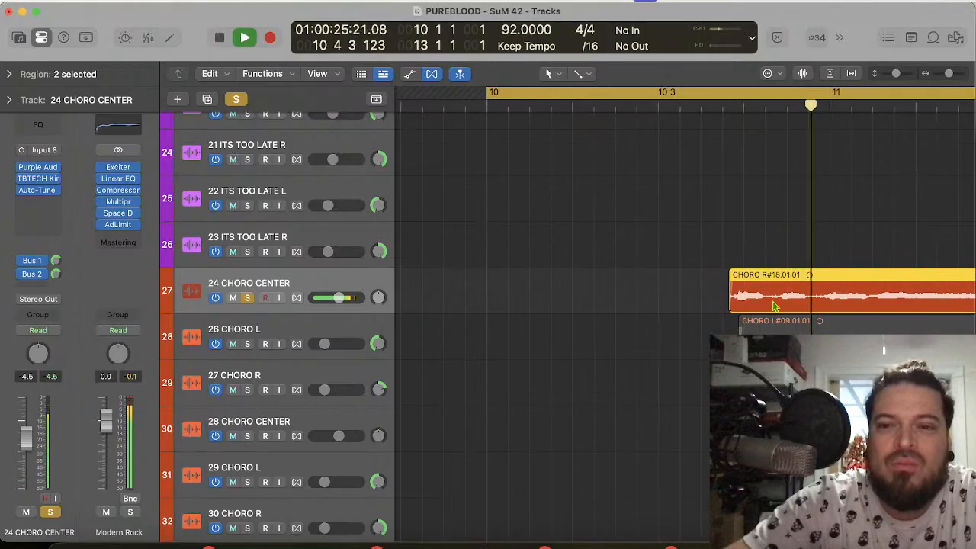
scroll(773, 303, "right", 3)
scroll(773, 305, "down", 1)
key("space")
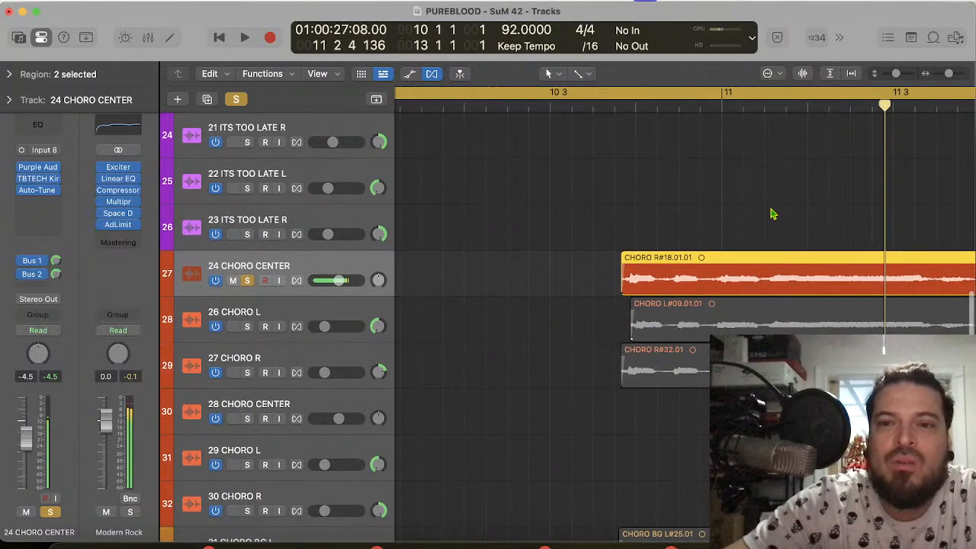
scroll(774, 214, "right", 5)
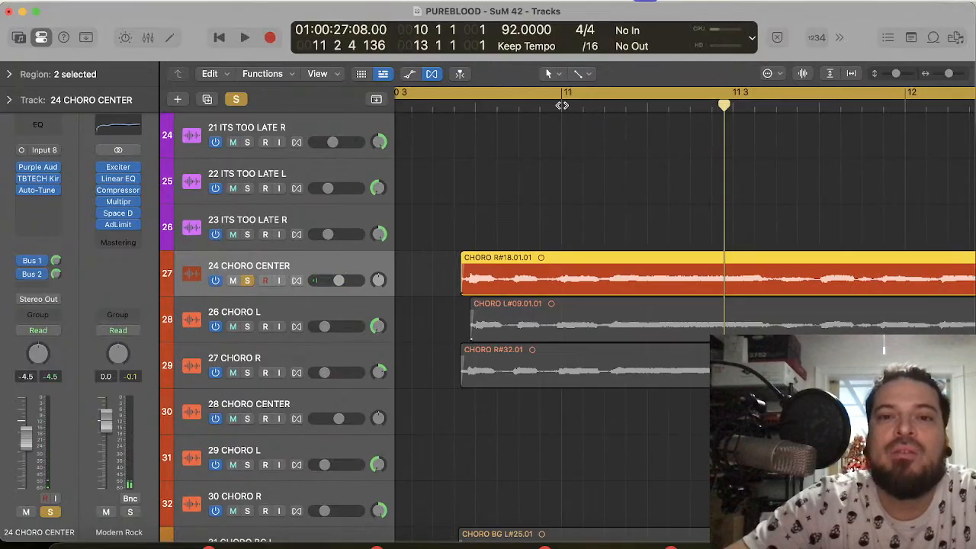
left_click(562, 105)
left_click(604, 105)
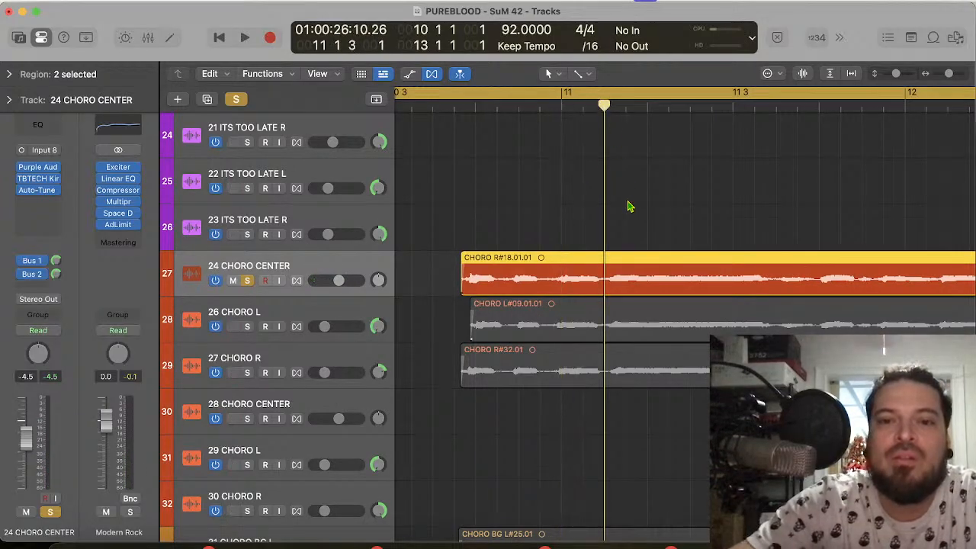
Step: Enlarge the track heights to inspect the 24 CHORO CENTER waveform and place the playhead at 11 4 1 1
scroll(641, 232, "up", 5)
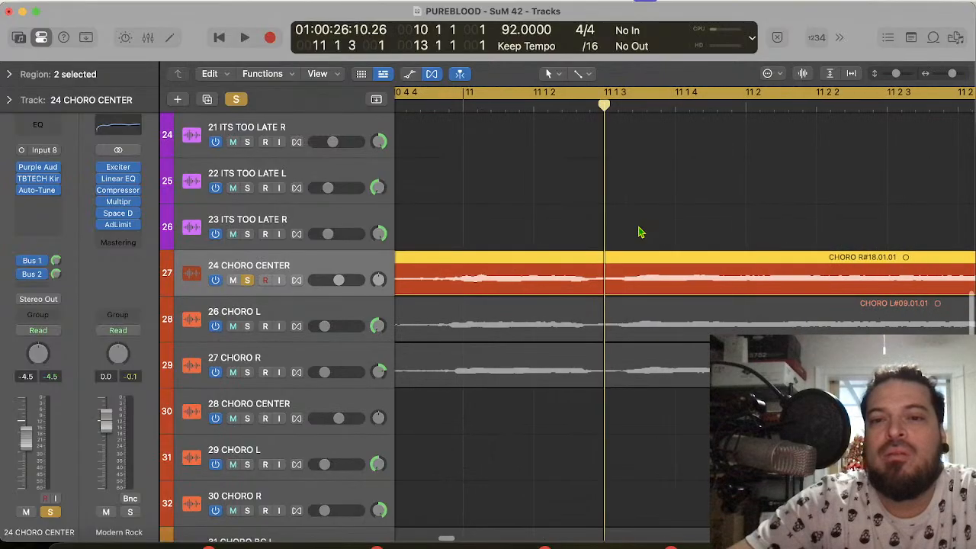
scroll(700, 167, "right", 1)
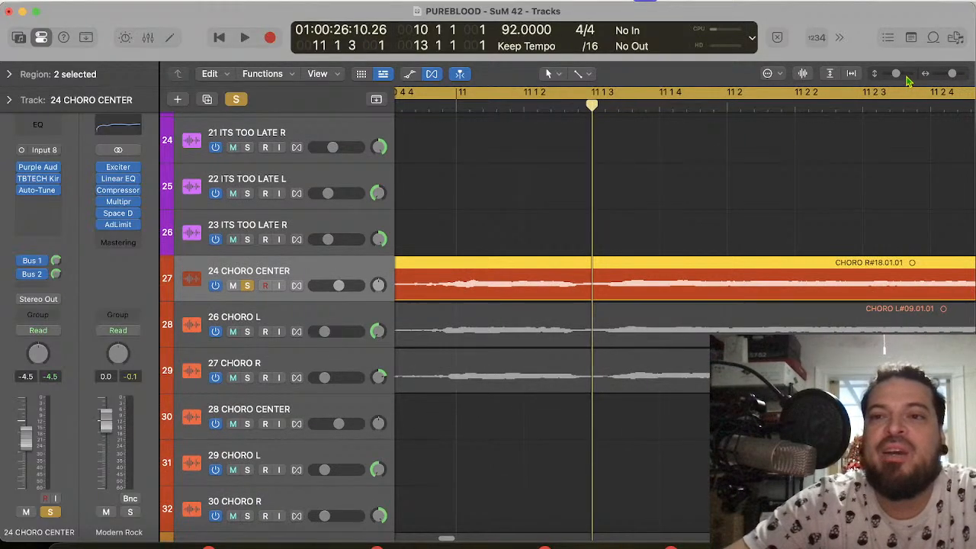
left_click_drag(897, 77, 910, 79)
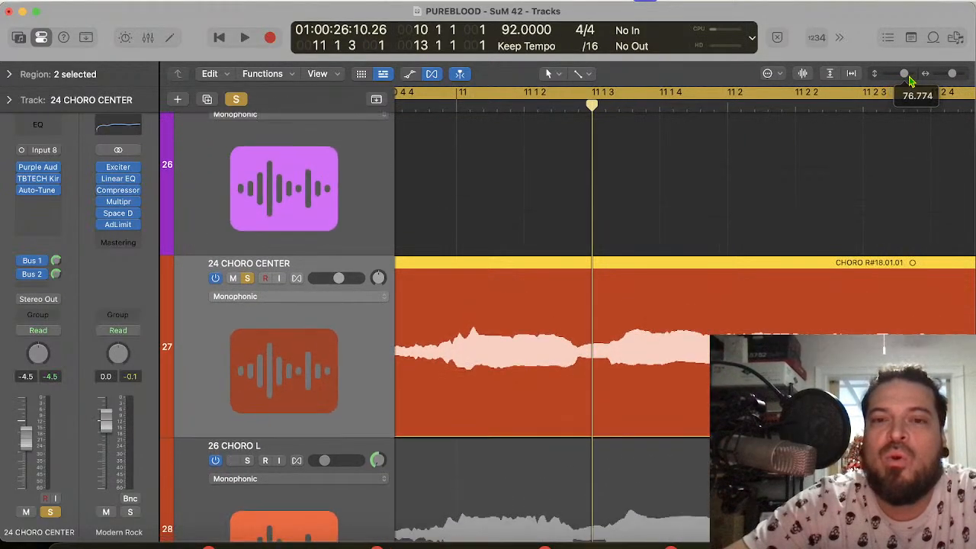
key("super+Left")
key("super+Left")
key("super+Left")
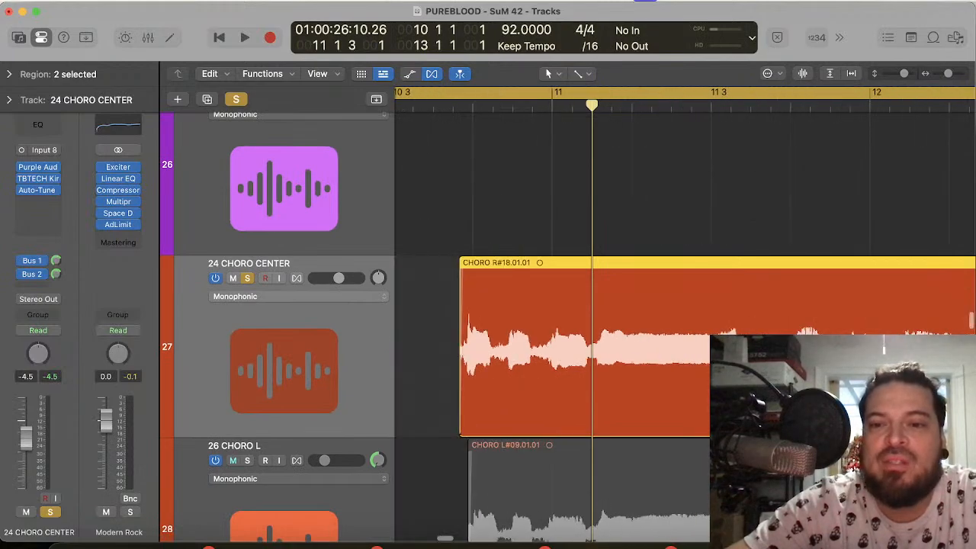
left_click(789, 108)
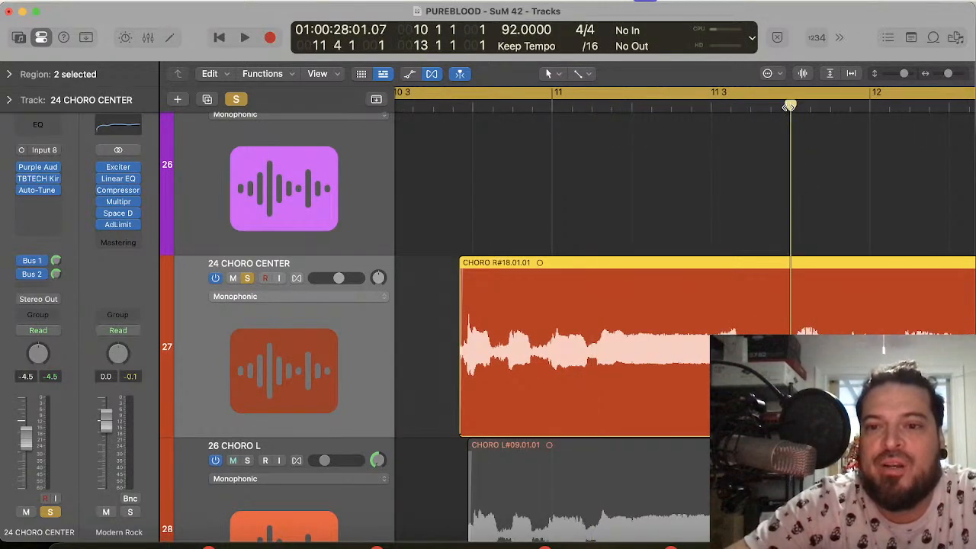
scroll(788, 302, "right", 3)
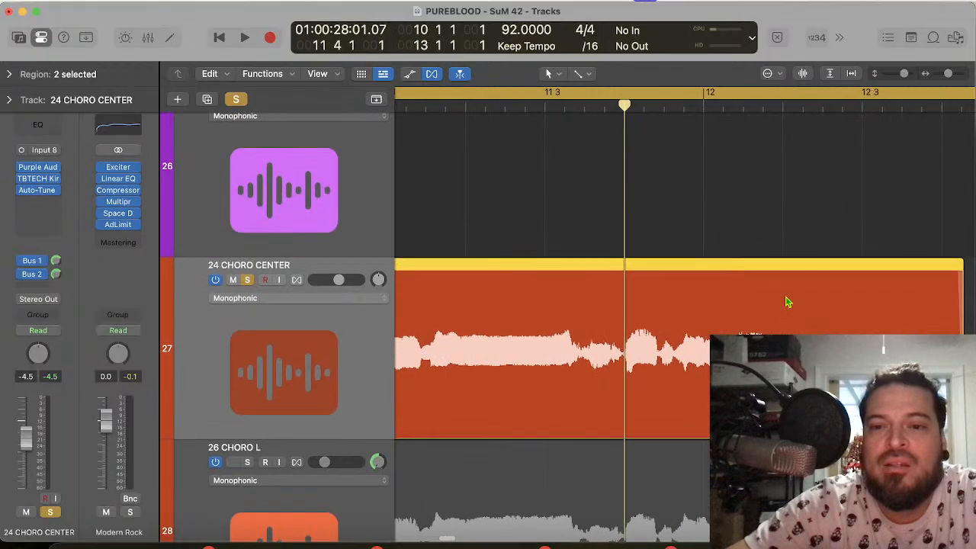
Step: Play the cycled phrase again from its start and return the playhead to 11 1 3 1
key("space")
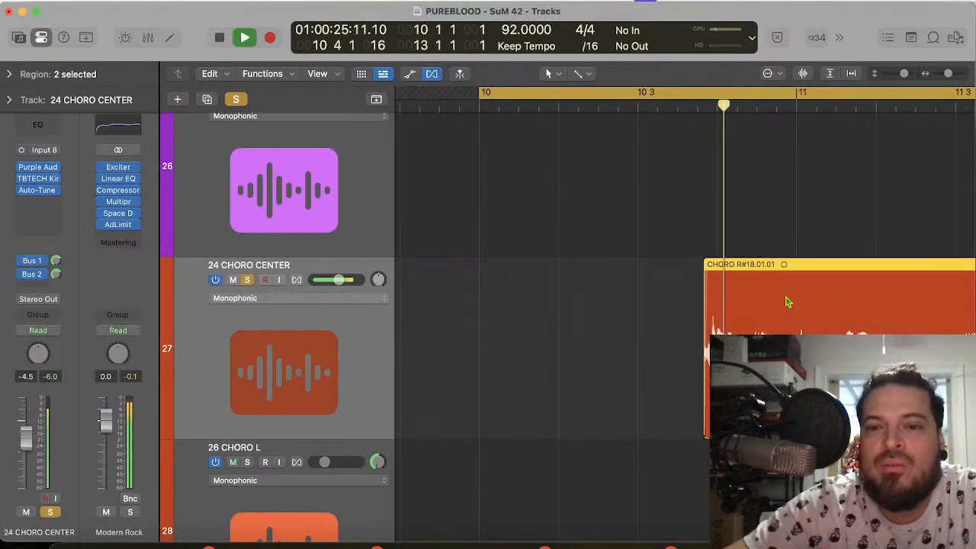
scroll(782, 267, "right", 4)
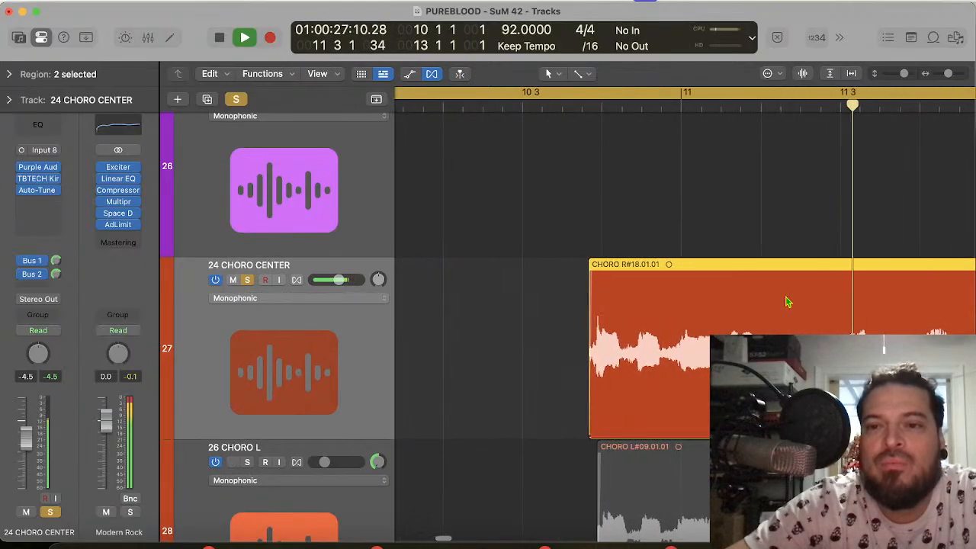
key("space")
left_click(722, 103)
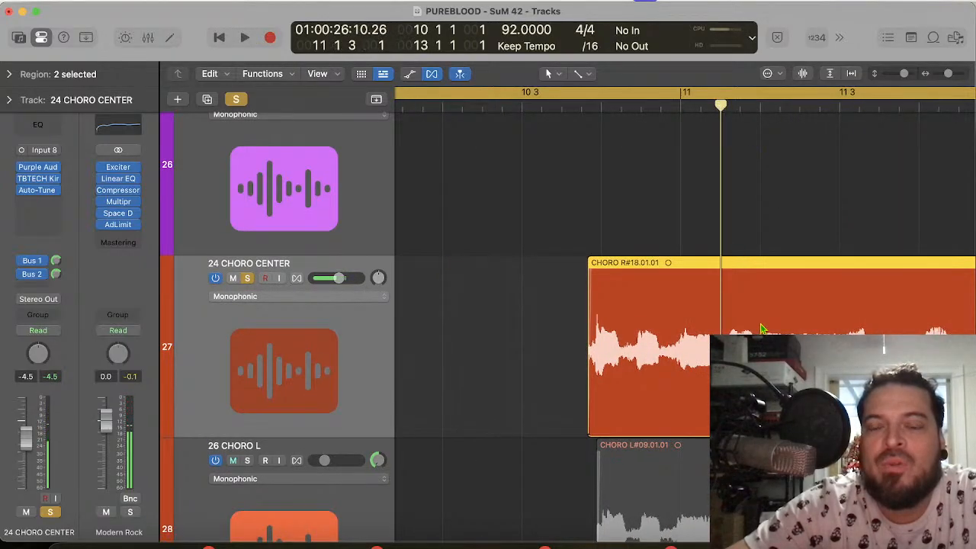
Step: Turn cycling off, play the 24 CHORO CENTER phrase from 11 1 3 1 into its final held note, and turn cycling back on
scroll(761, 329, "right", 4)
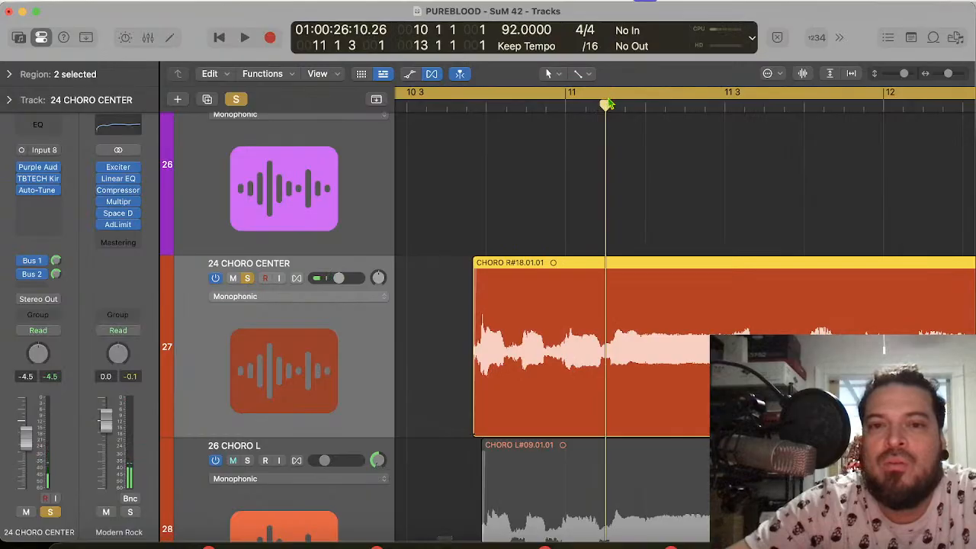
key("space")
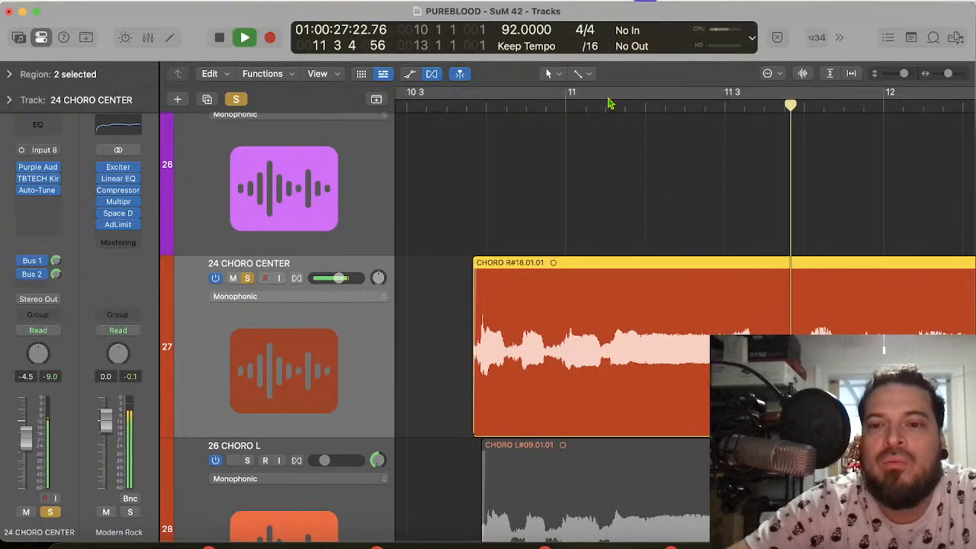
scroll(694, 238, "right", 7)
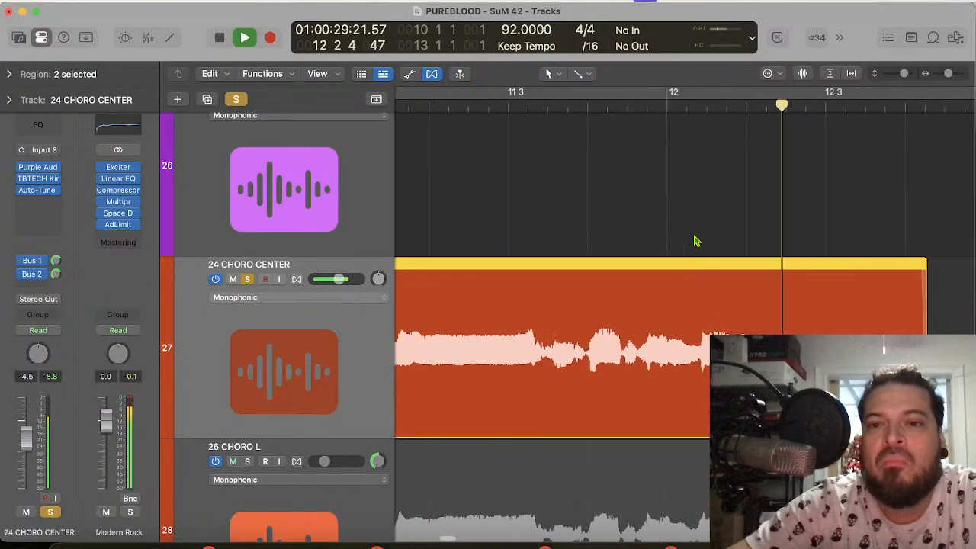
scroll(693, 241, "right", 4)
key("space")
scroll(694, 241, "left", 10)
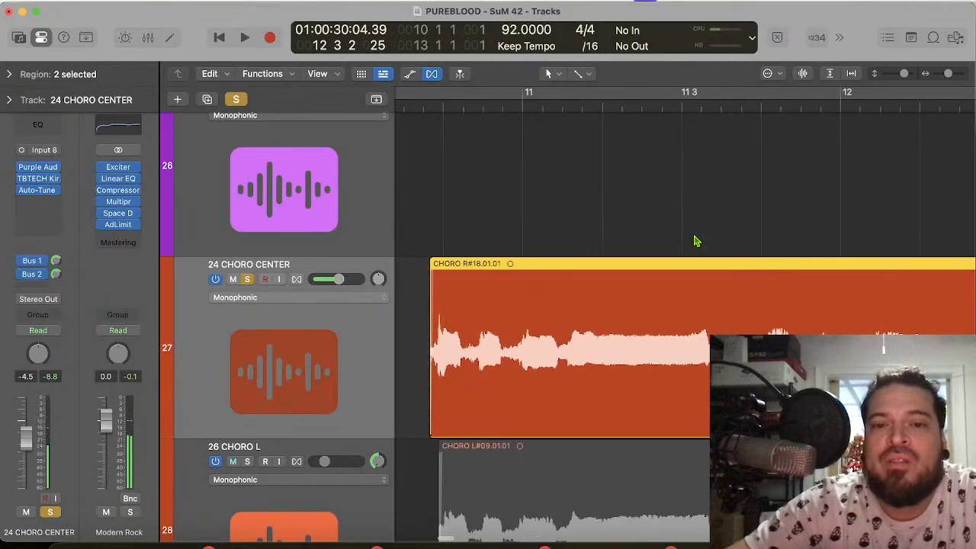
left_click(470, 92)
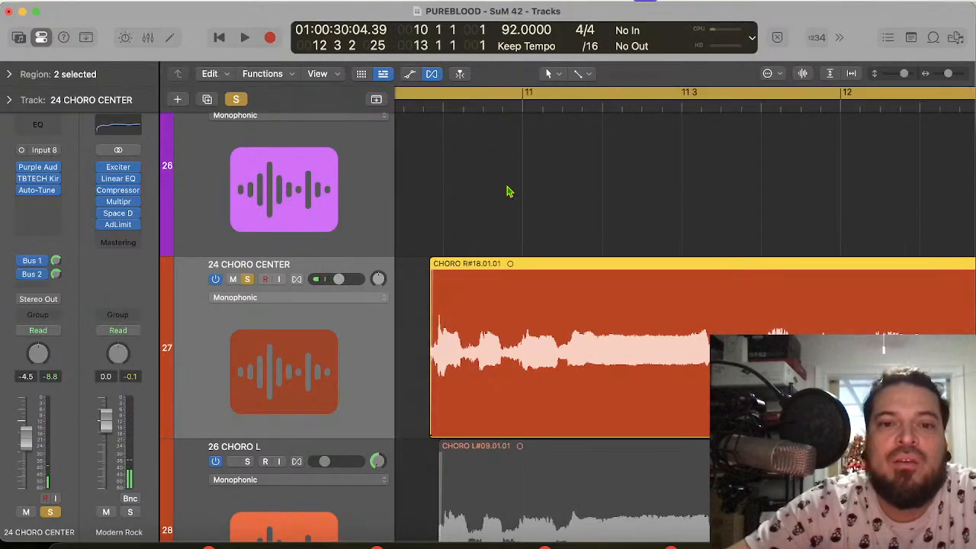
Step: Place the playhead at 12 1 3 1, where the final held note of the 24 CHORO CENTER region starts
scroll(643, 316, "right", 6)
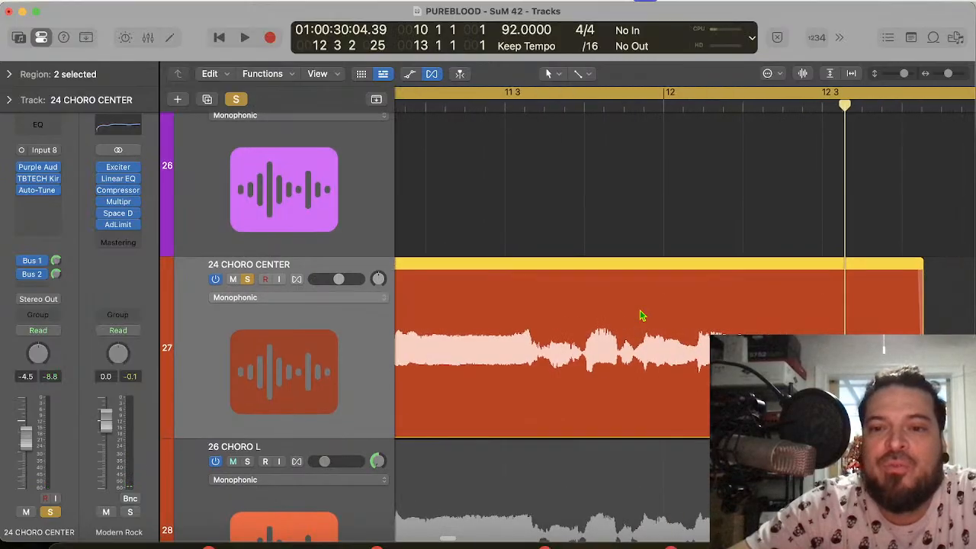
left_click(700, 102)
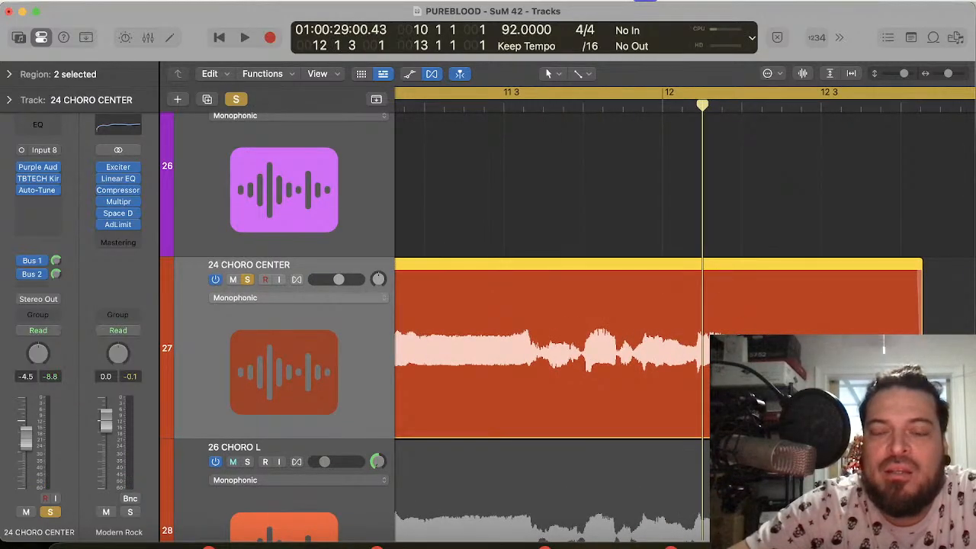
scroll(580, 316, "left", 3)
scroll(579, 315, "right", 2)
scroll(579, 316, "down", 2)
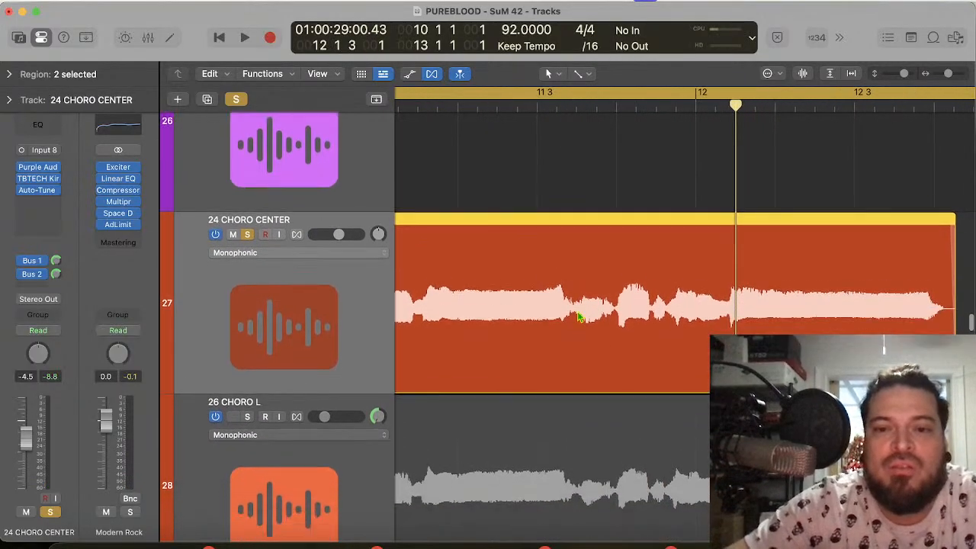
Step: Move the end of the first 24 CHORO CENTER region slightly later, just before bar 13
scroll(580, 317, "down", 1)
scroll(580, 318, "right", 4)
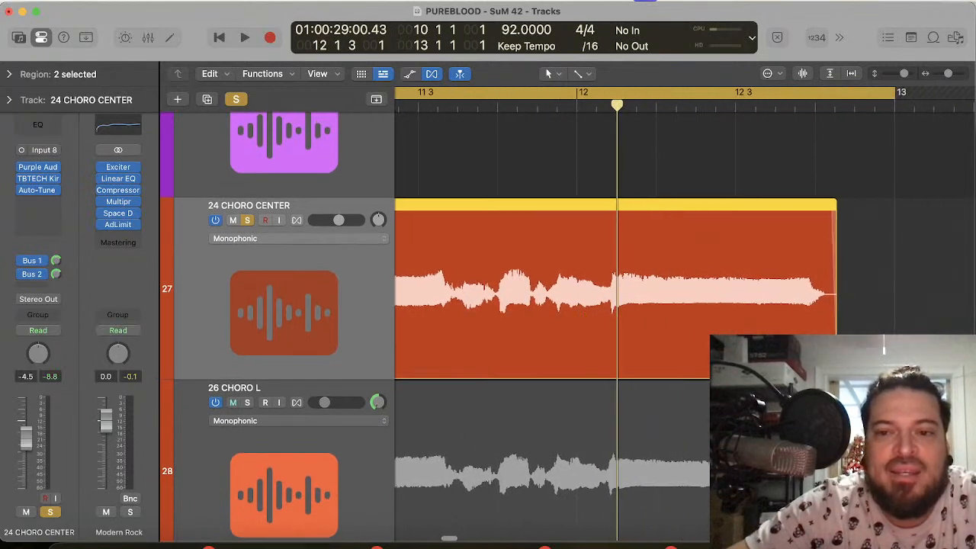
left_click_drag(836, 358, 843, 358)
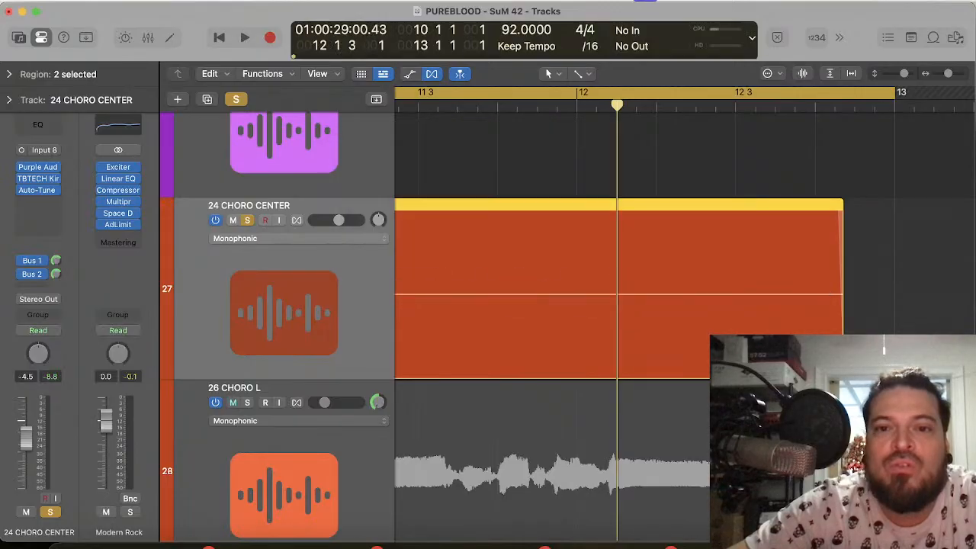
Step: Replay the soloed 24 CHORO CENTER phrase up to its final held note and take the track out of solo
scroll(665, 246, "left", 12)
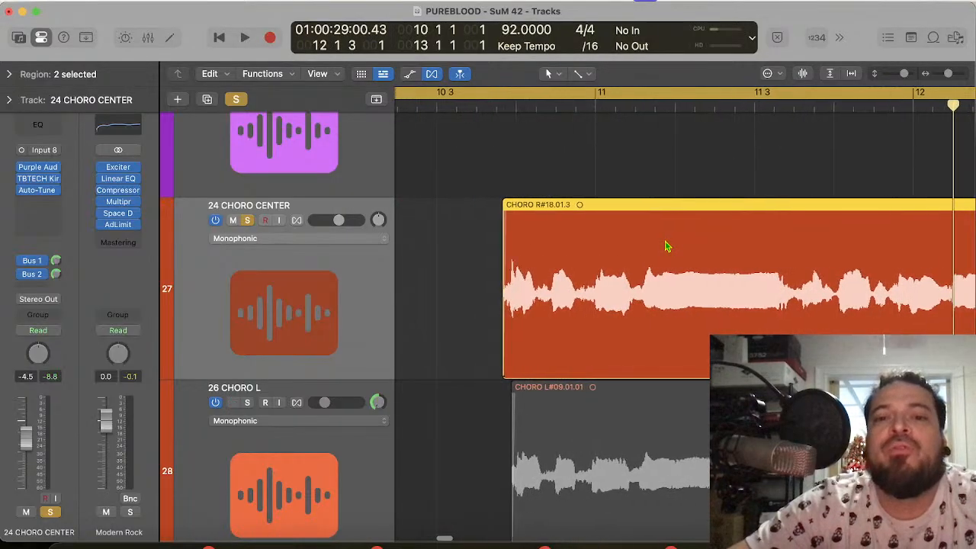
scroll(666, 246, "left", 1)
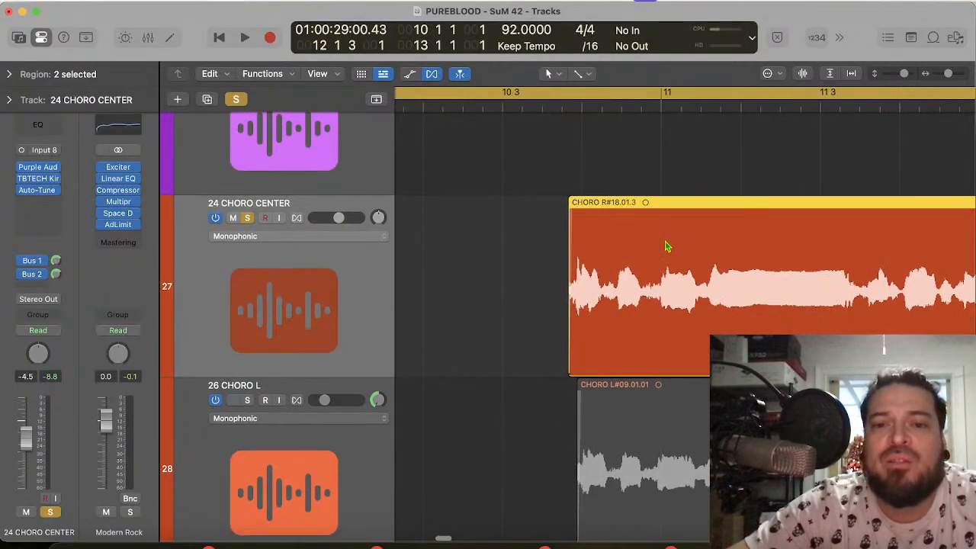
key("space")
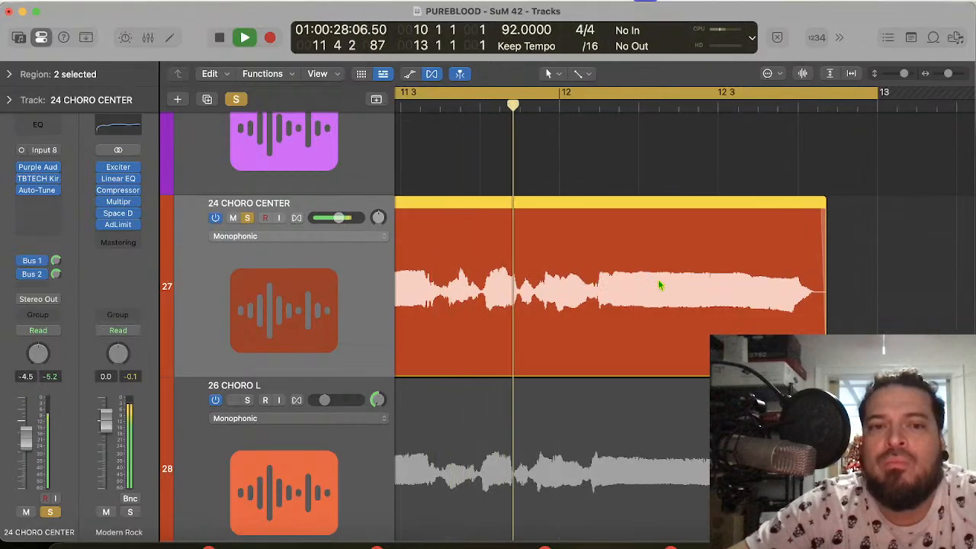
key("space")
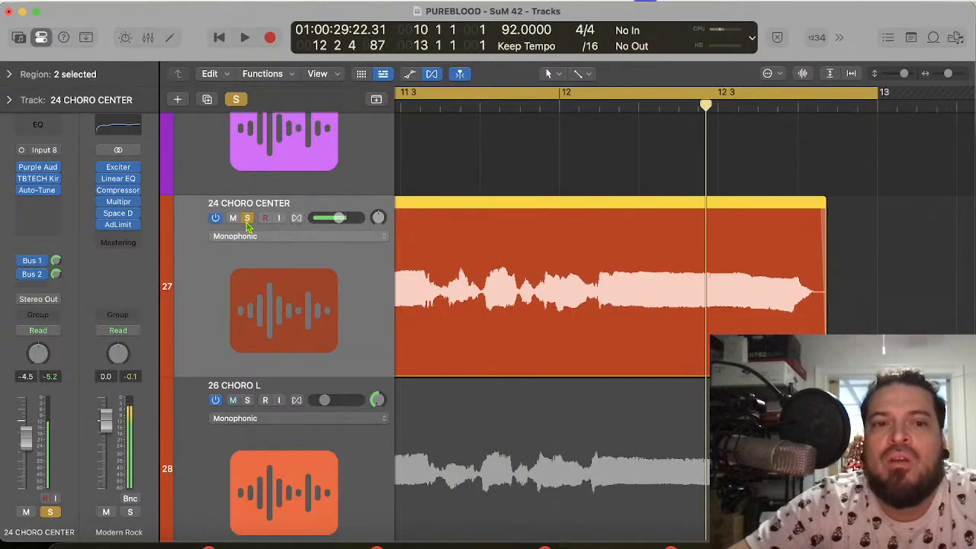
left_click(247, 219)
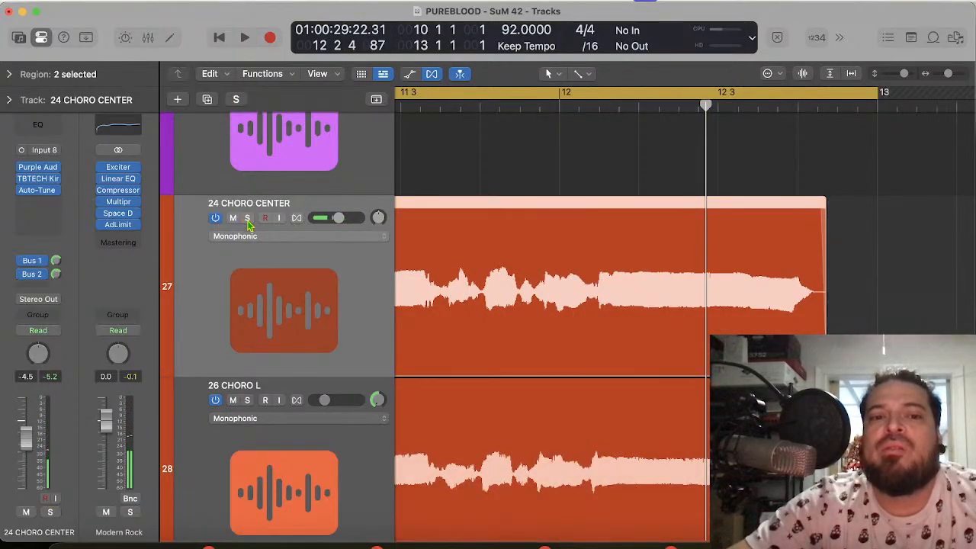
Step: Select the tracks from 26 CHORO L through 32 CHORO BG R and mute them together
left_click(257, 388)
scroll(259, 443, "down", 10)
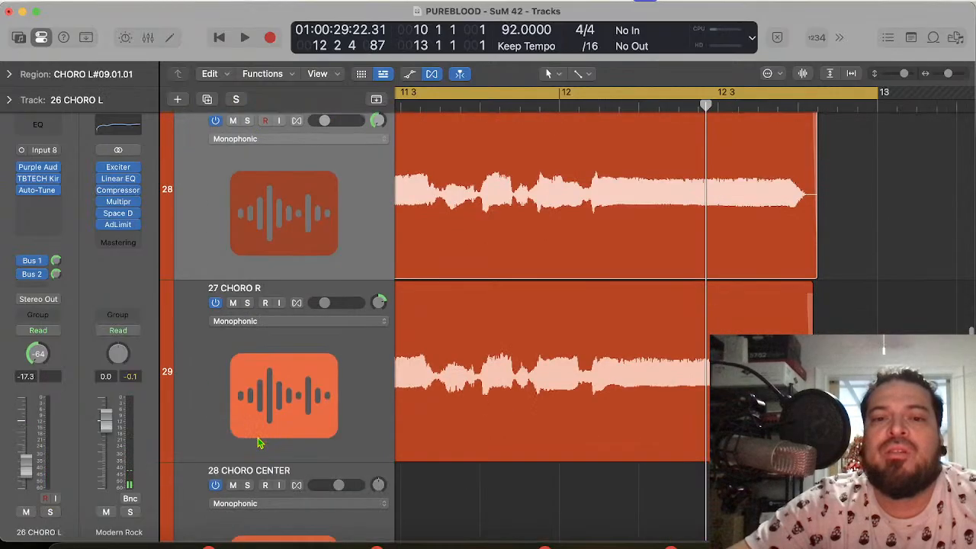
scroll(259, 443, "down", 10)
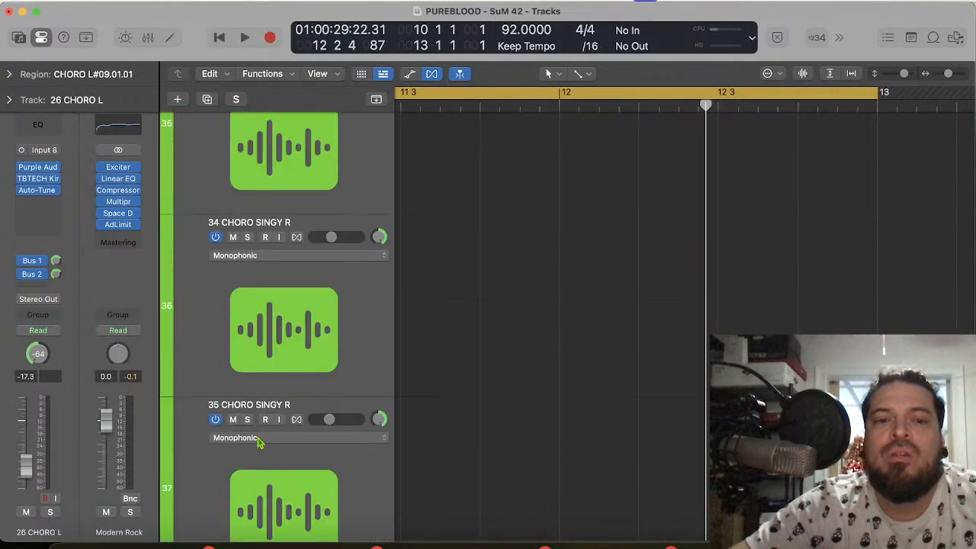
scroll(259, 443, "up", 2)
scroll(259, 444, "up", 5)
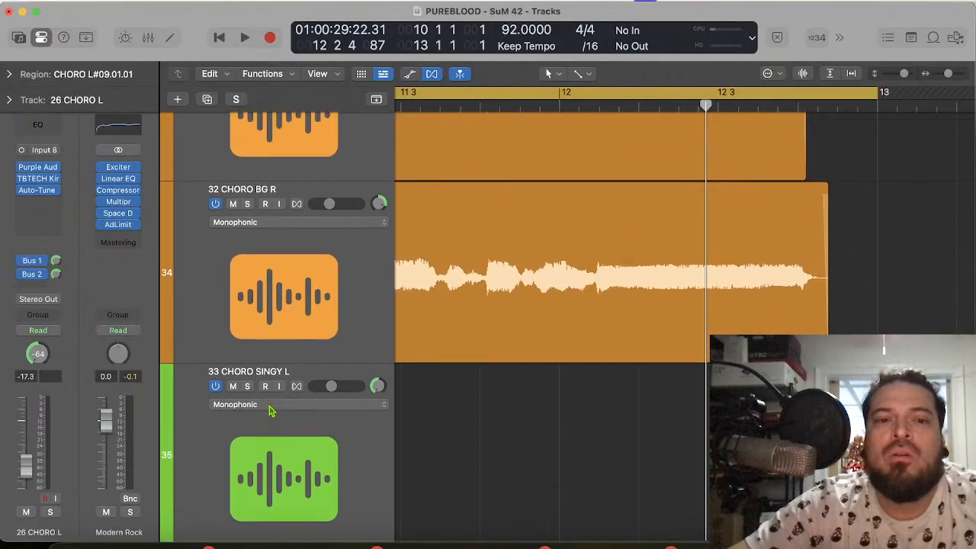
left_click(302, 346)
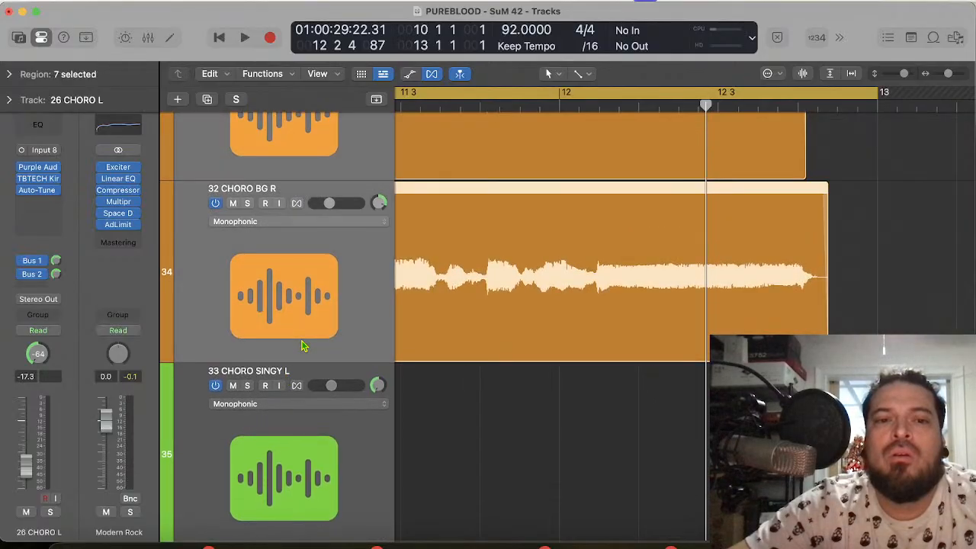
left_click(234, 204)
Step: Play the cycled section to hear the 24 CHORO CENTER vocal against the PUREBLOOD - SUNRISE DRUMS track
scroll(235, 207, "up", 20)
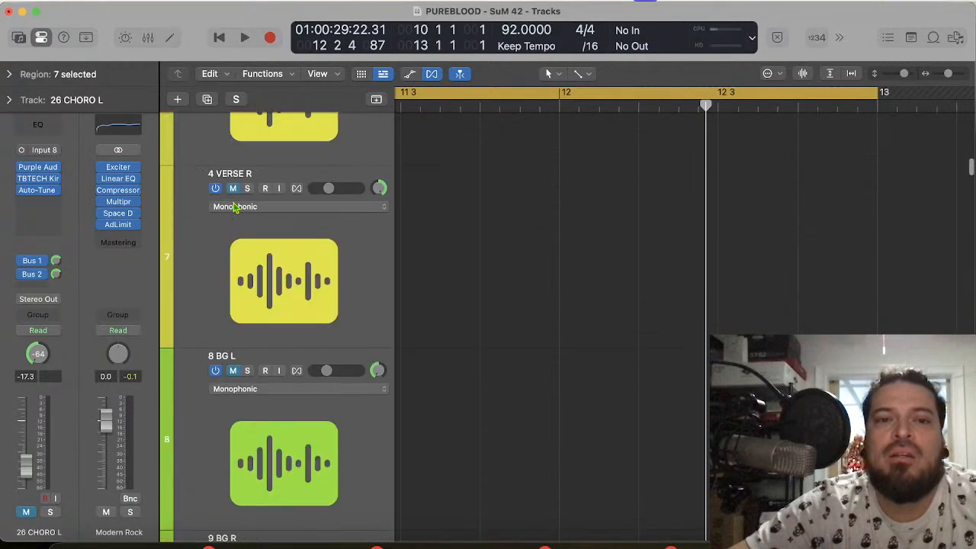
scroll(234, 207, "up", 10)
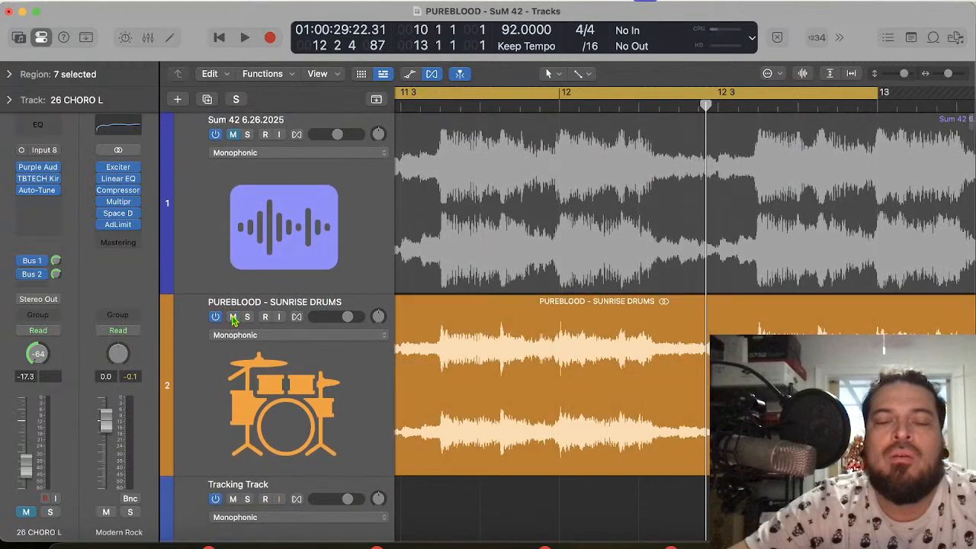
key("space")
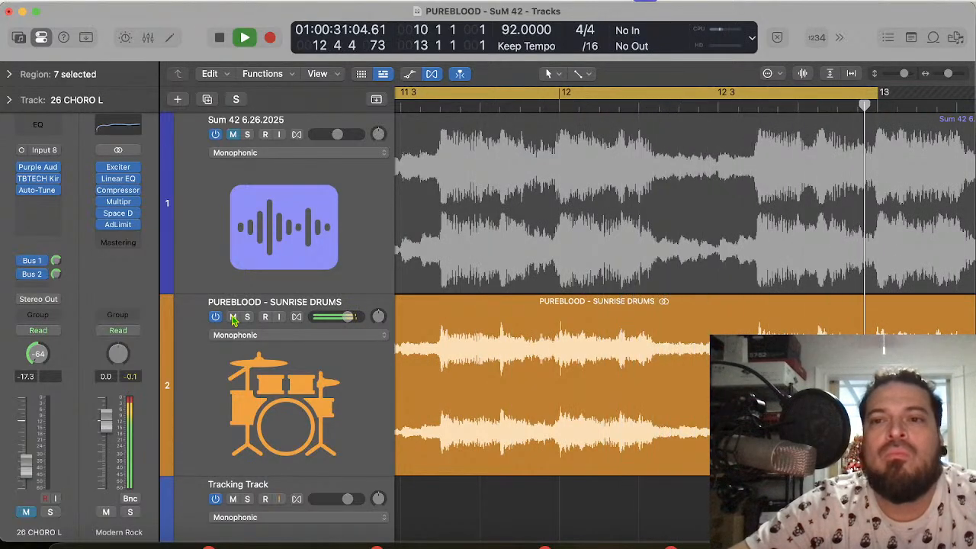
key("space")
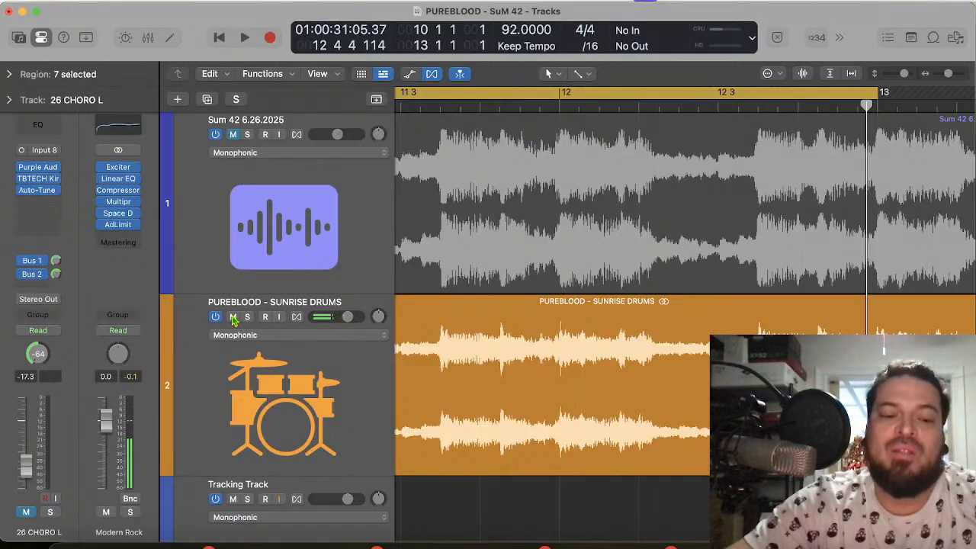
Step: Undo the last edit to the 24 CHORO CENTER regions and play the cycled phrase into its final held note
scroll(560, 353, "down", 20)
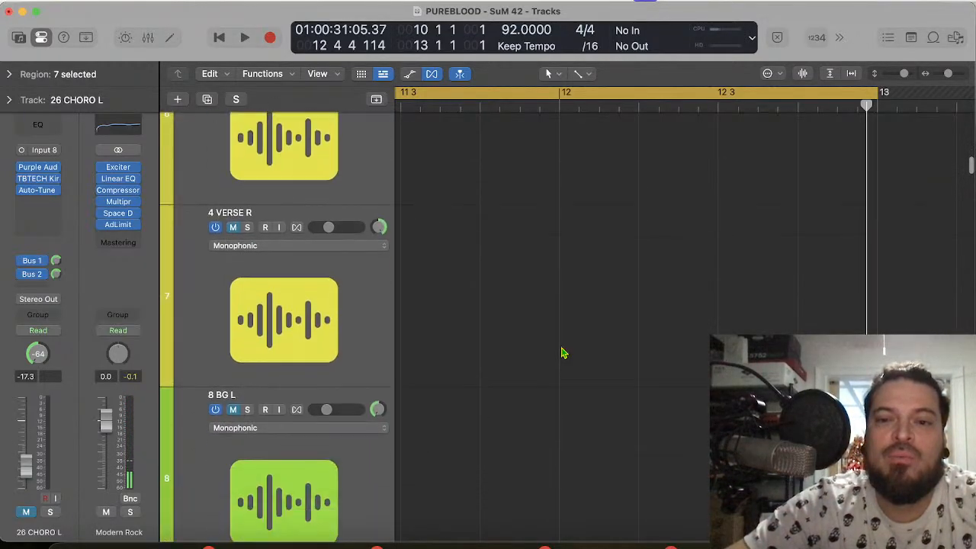
scroll(560, 352, "down", 20)
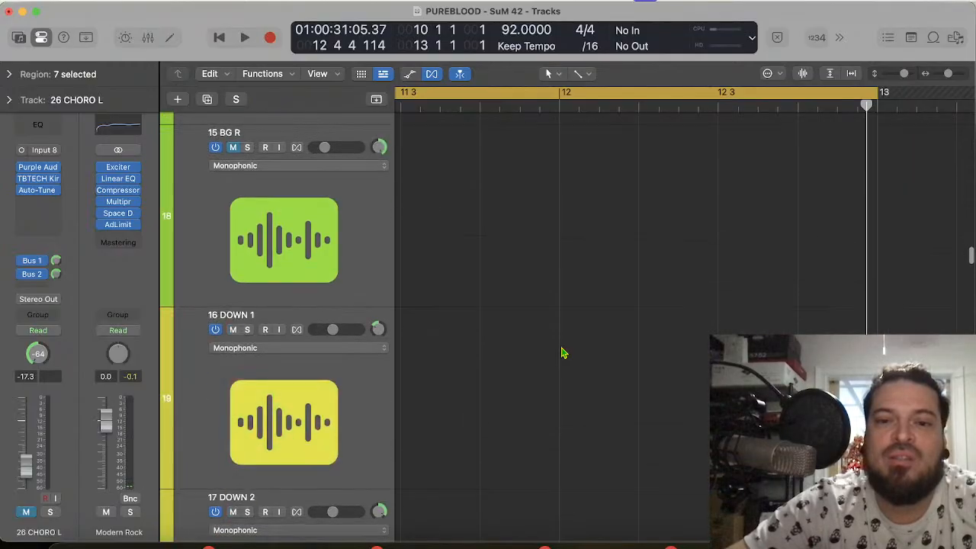
scroll(562, 353, "down", 5)
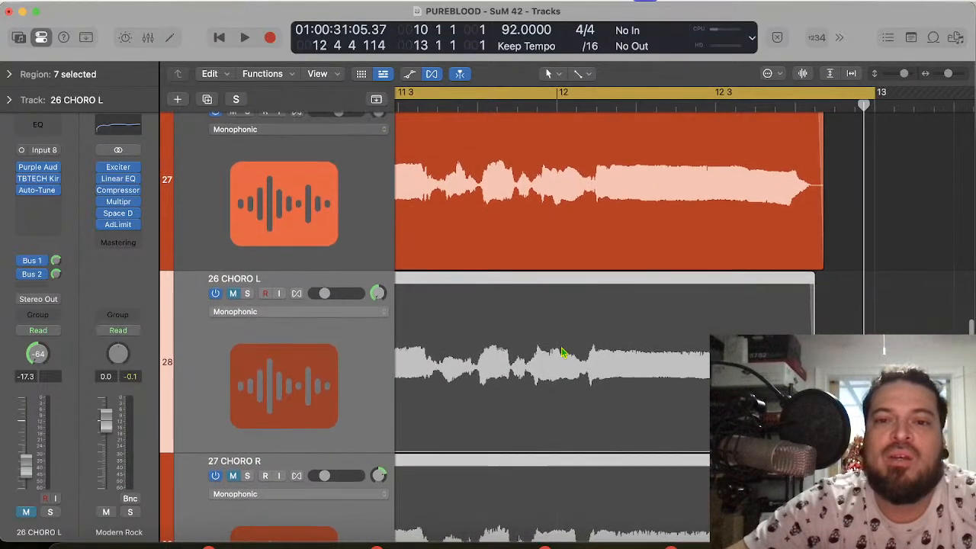
key("super+z")
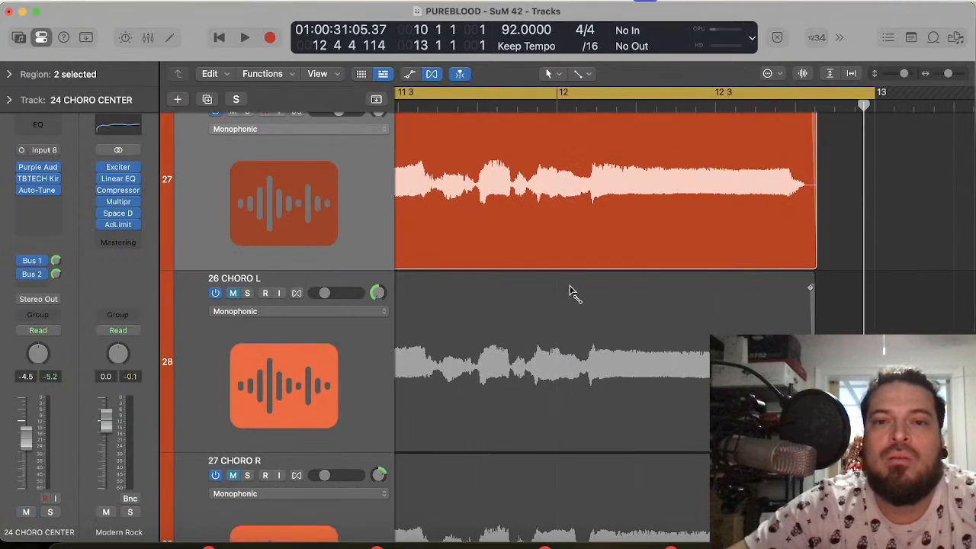
key("super+z")
key("super+shift+z")
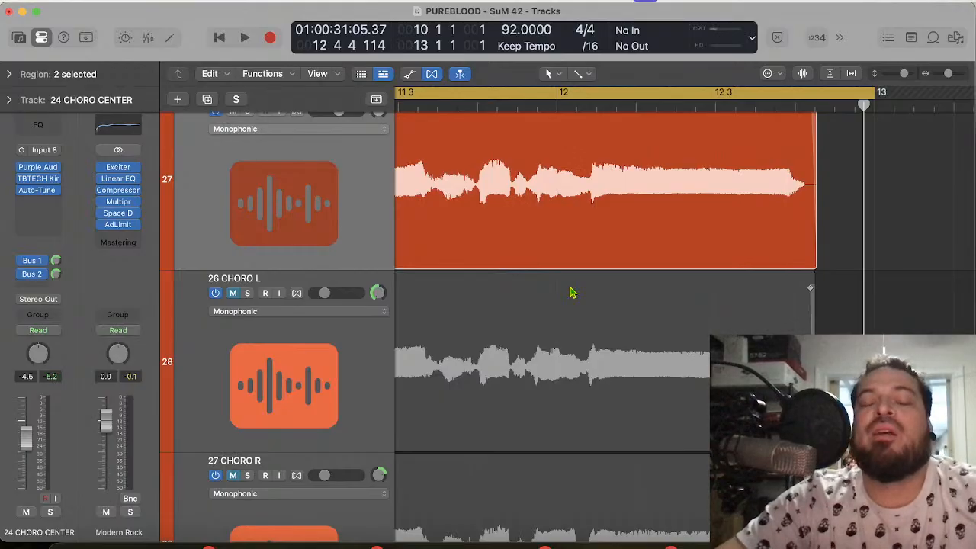
key("space")
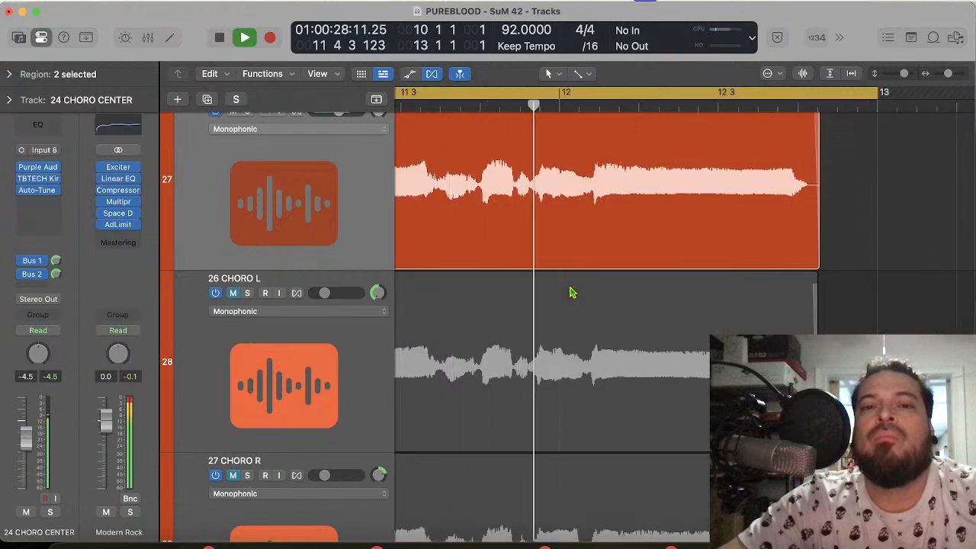
key("space")
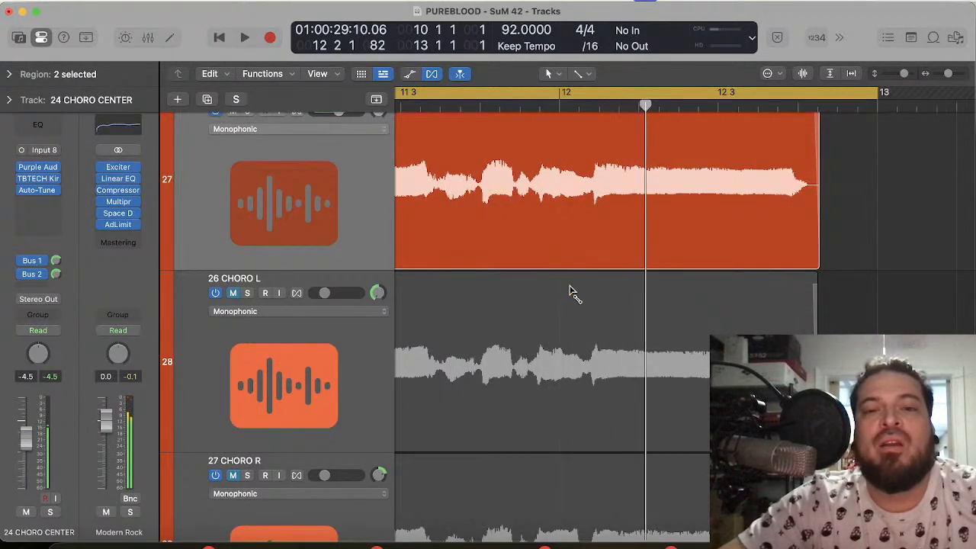
Step: Switch the 24 CHORO CENTER regions back to the later-ending version and play the cycled section twice for comparison
key("super+z")
key("space")
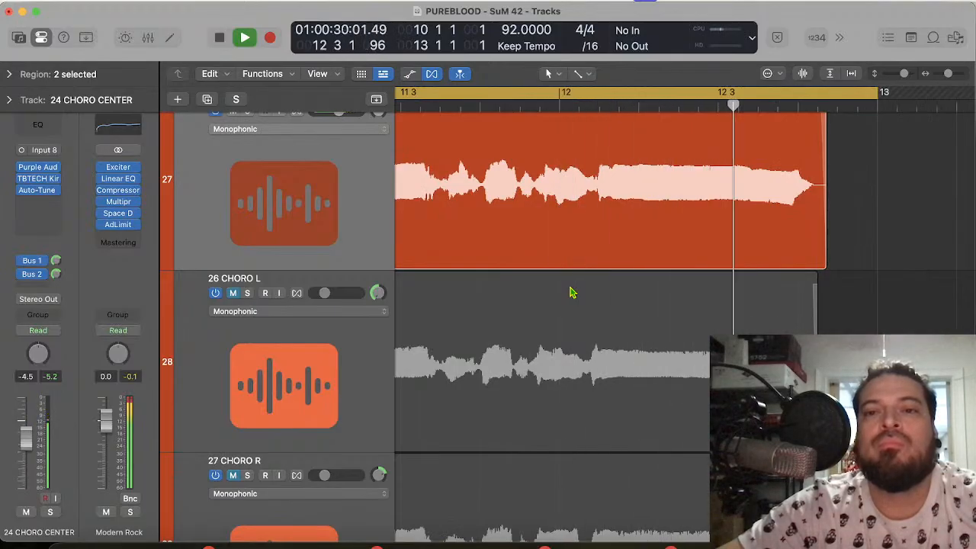
key("space")
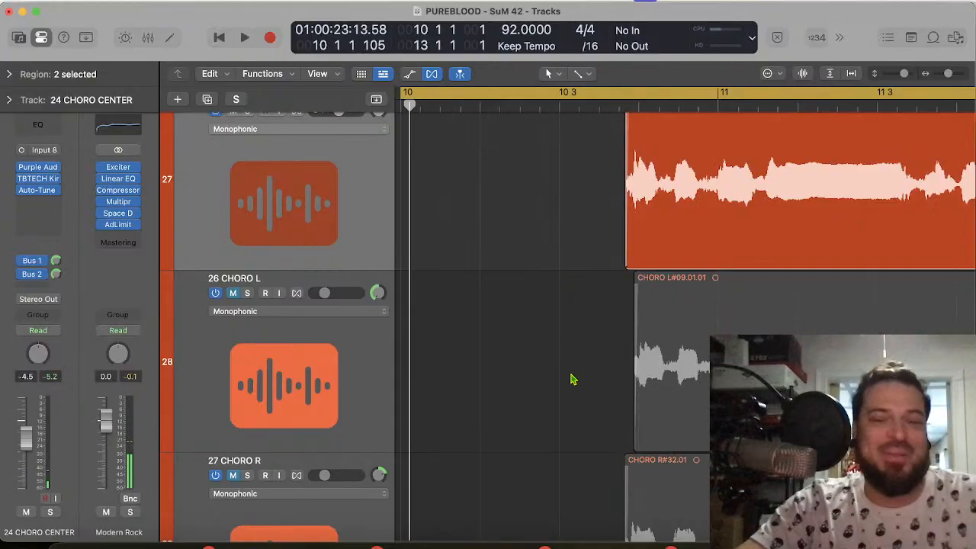
key("space")
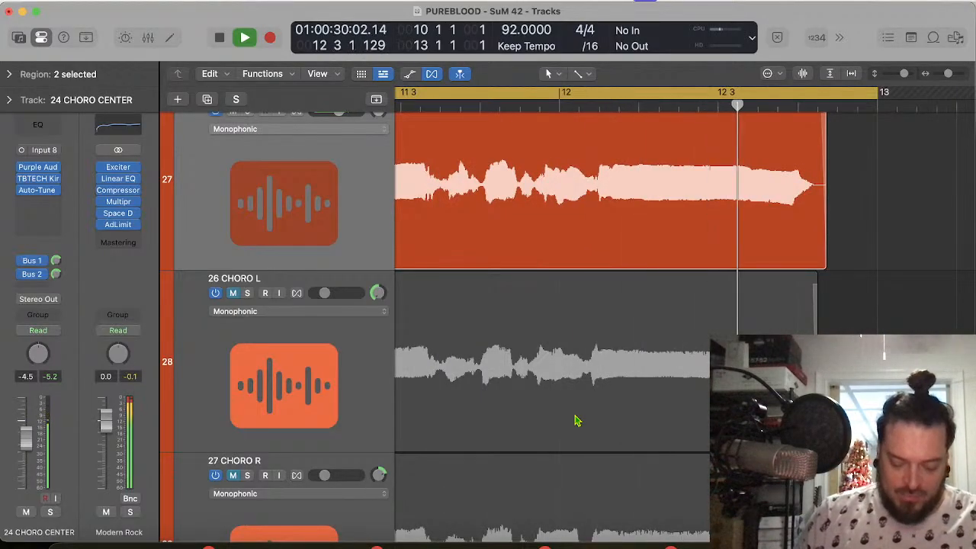
key("space")
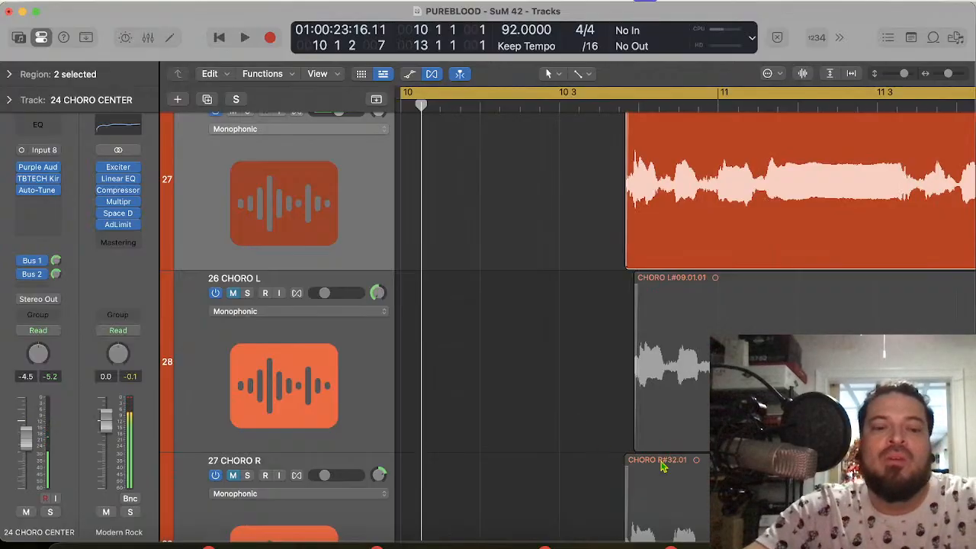
Step: Play the cycled section with the earlier-ending 24 CHORO CENTER version, and check its note onsets with the playhead at 11 1 3 1, 11 1 1 1 and 10 4 1 1
key("space")
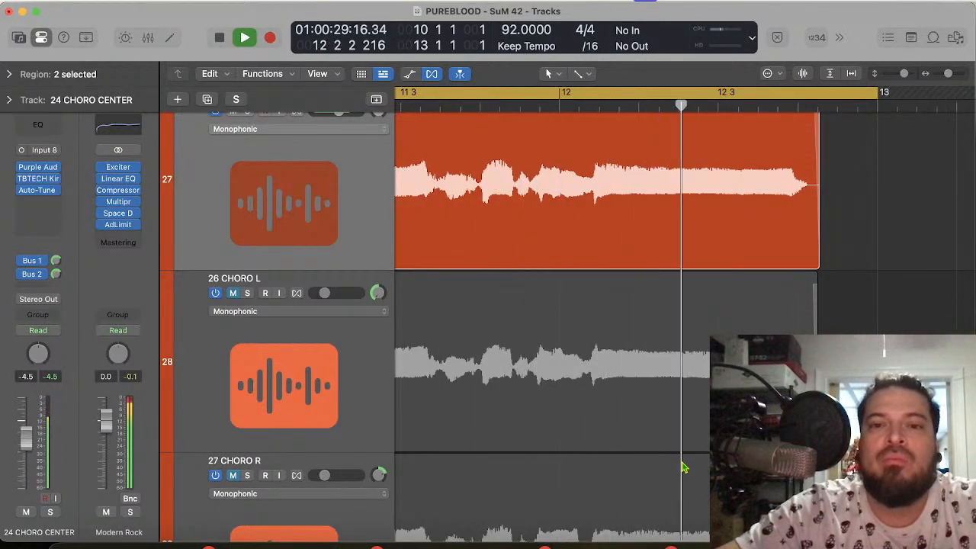
key("space")
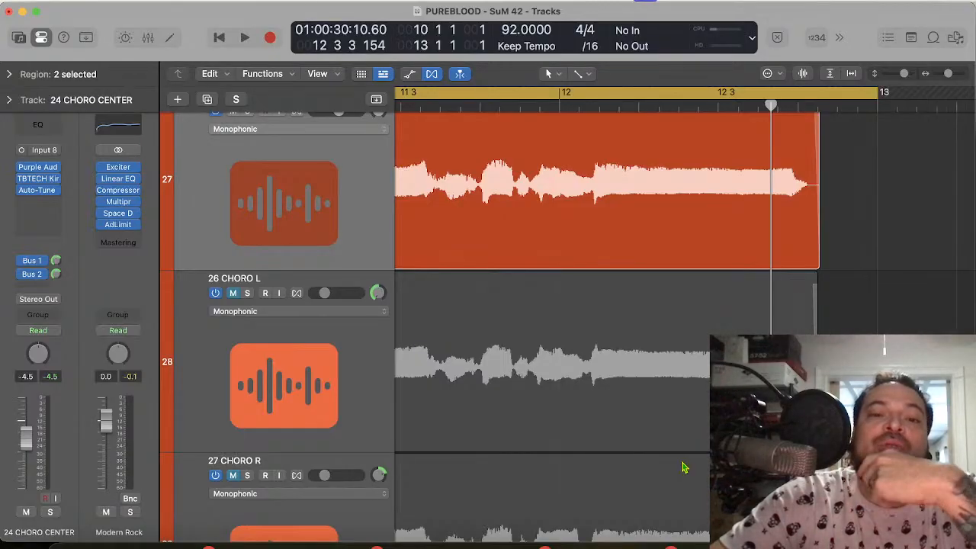
scroll(619, 231, "left", 5)
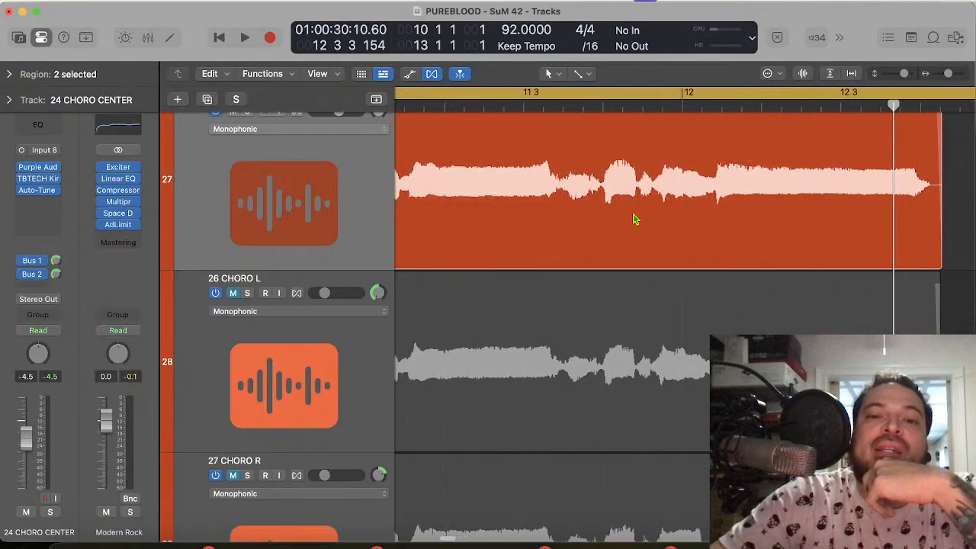
left_click(520, 104)
scroll(511, 195, "left", 1)
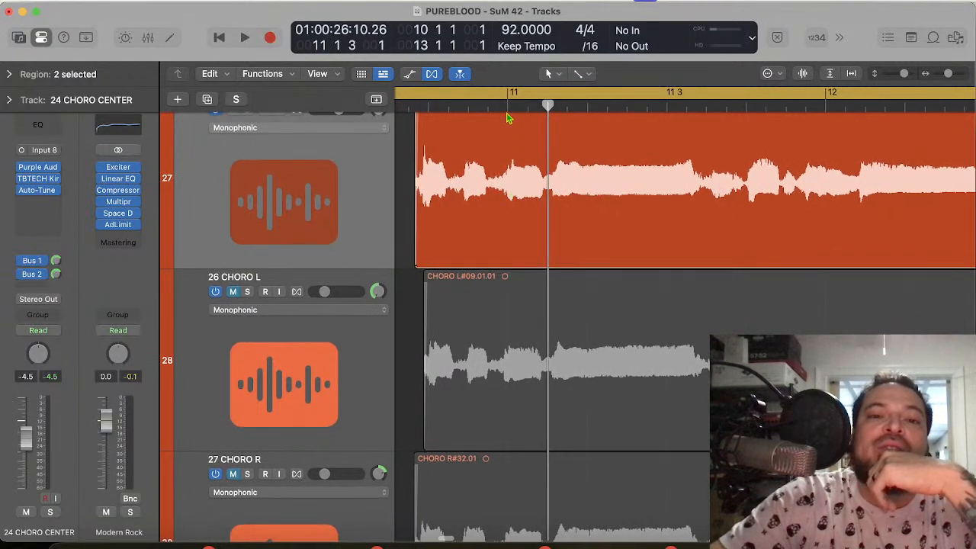
left_click(508, 104)
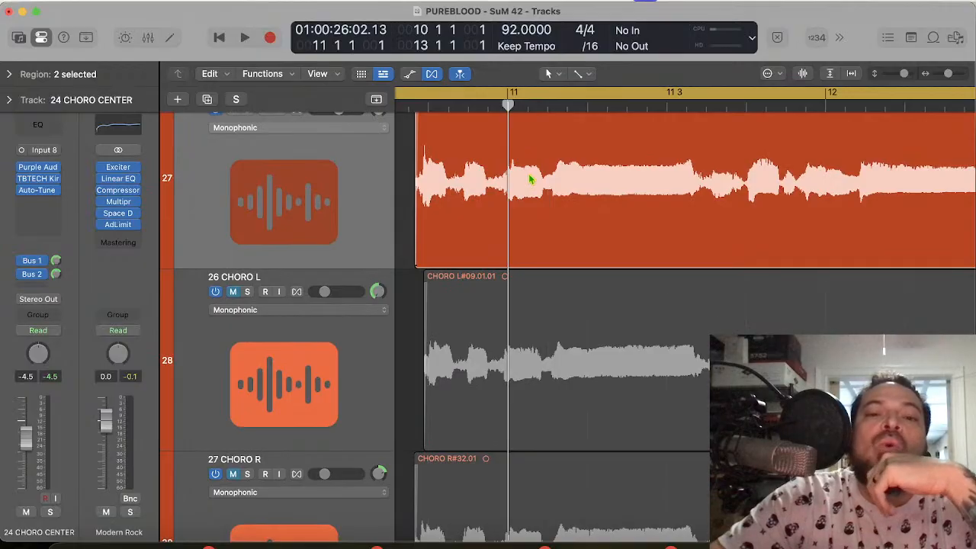
left_click(429, 106)
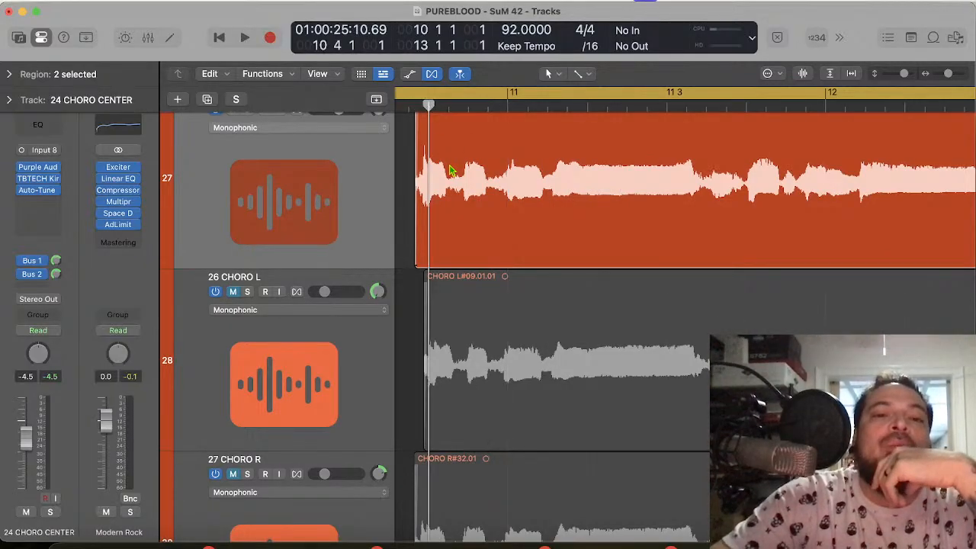
Step: Examine the first syllables of the 24 CHORO CENTER phrase up close against the beat, with the playhead at 10 4 1 1
key("super+Right")
key("super+Right")
key("super+Left")
key("super+Left")
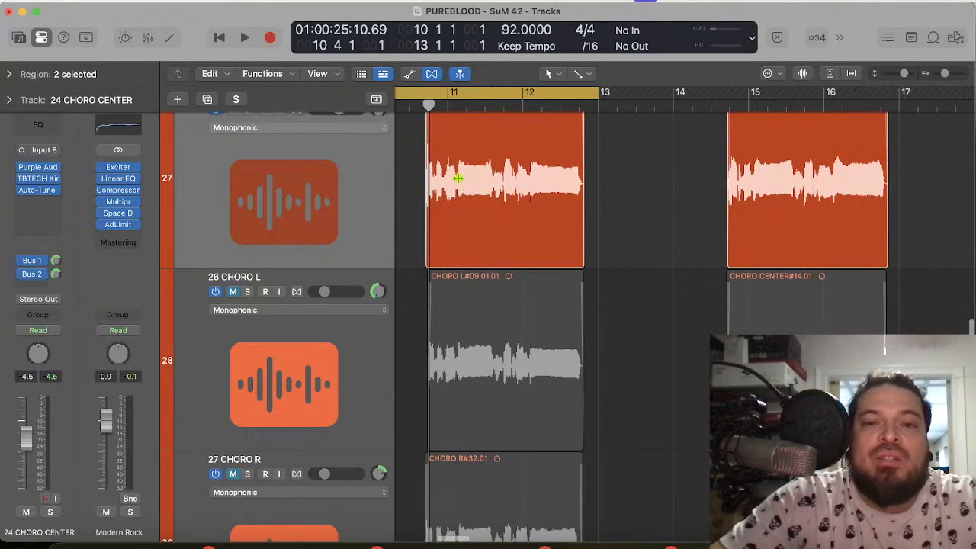
key("super+z")
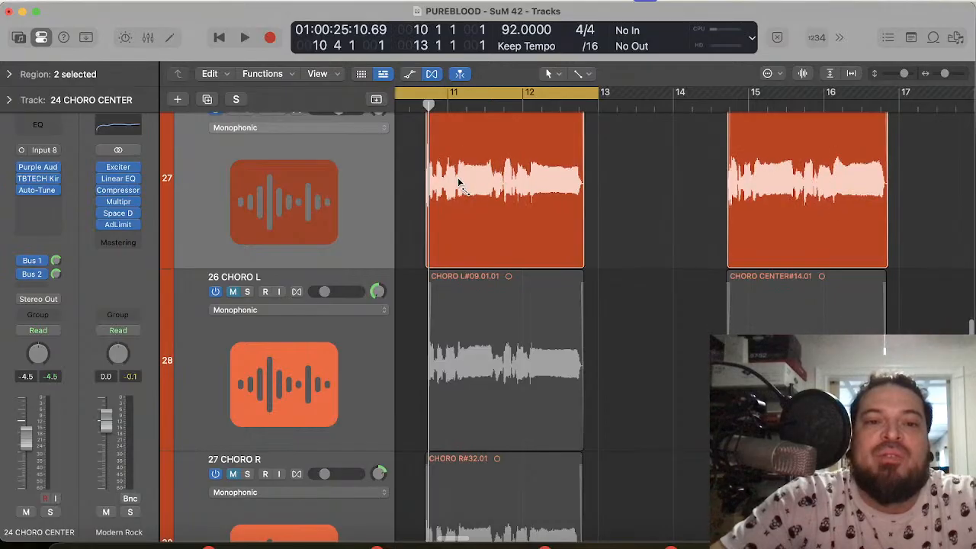
key("super+Right")
key("super+Right")
key("super+Right")
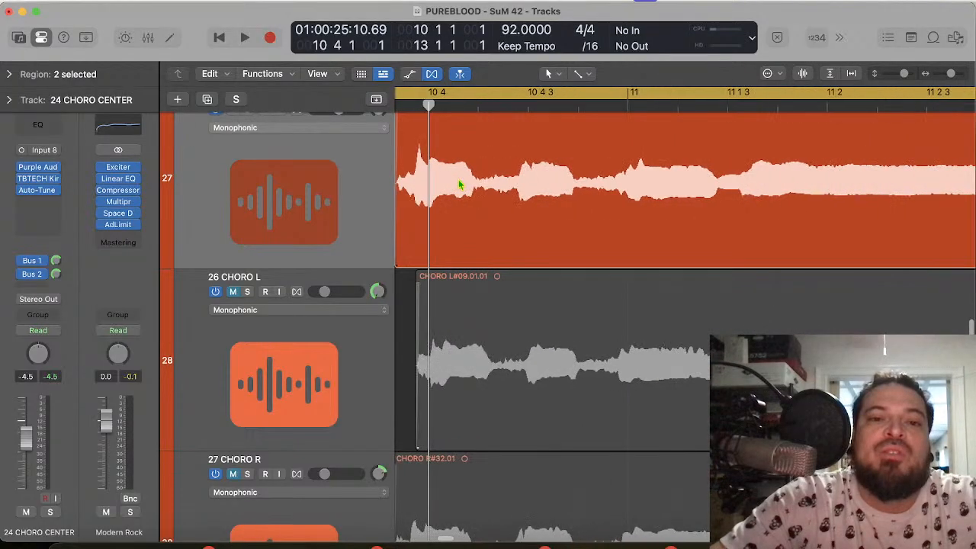
key("super+Left")
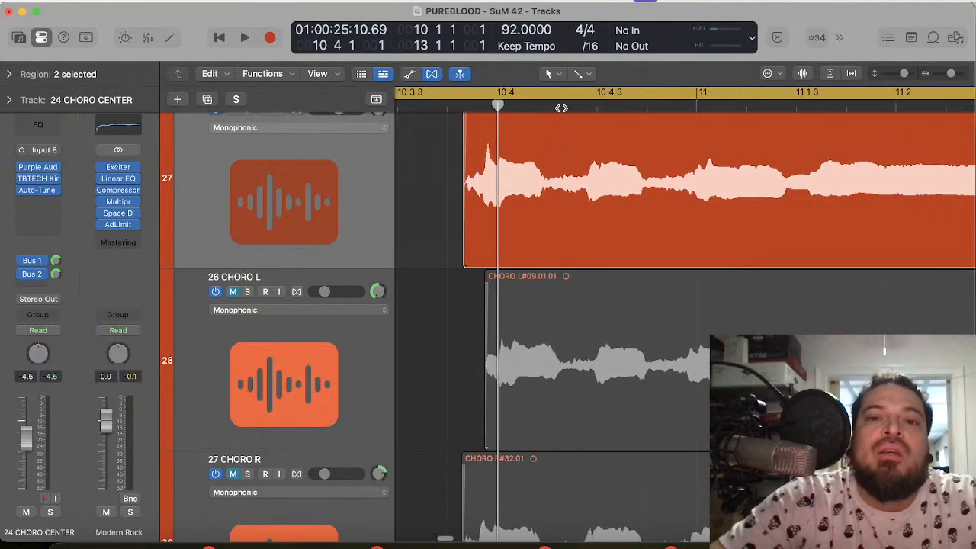
left_click(561, 108)
left_click(496, 108)
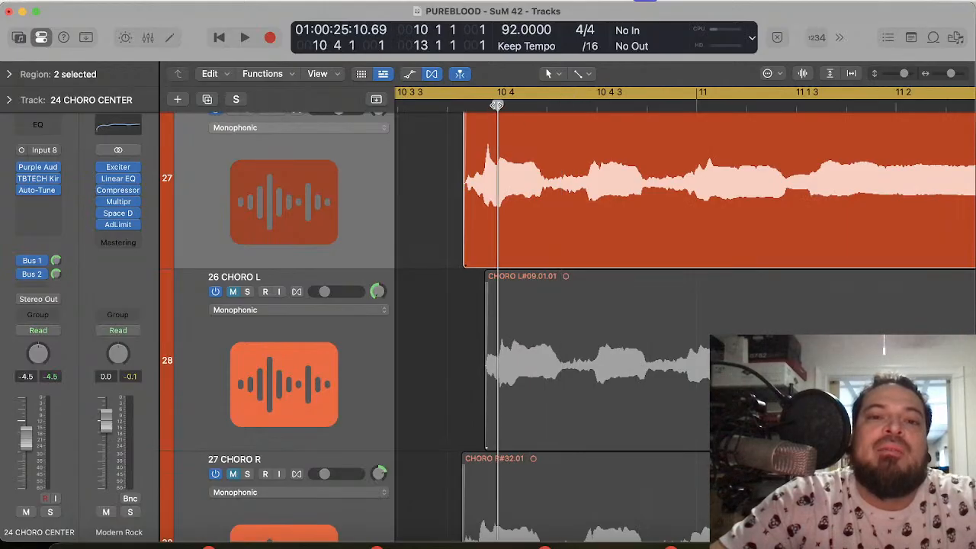
Step: Split the 24 CHORO CENTER region at 10 4 2 81, in the gap after the phrase's first syllable
left_click_drag(496, 107, 488, 113)
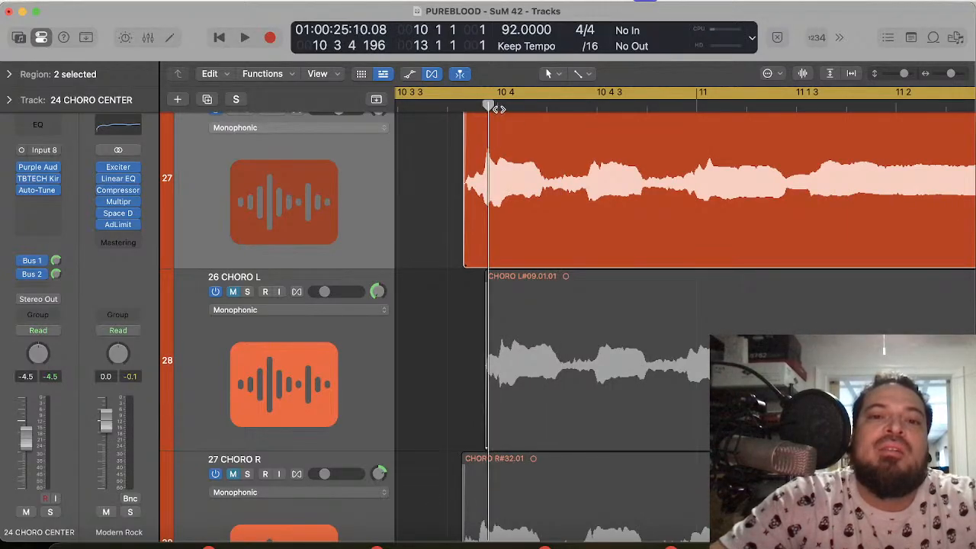
left_click(498, 108)
left_click(561, 105)
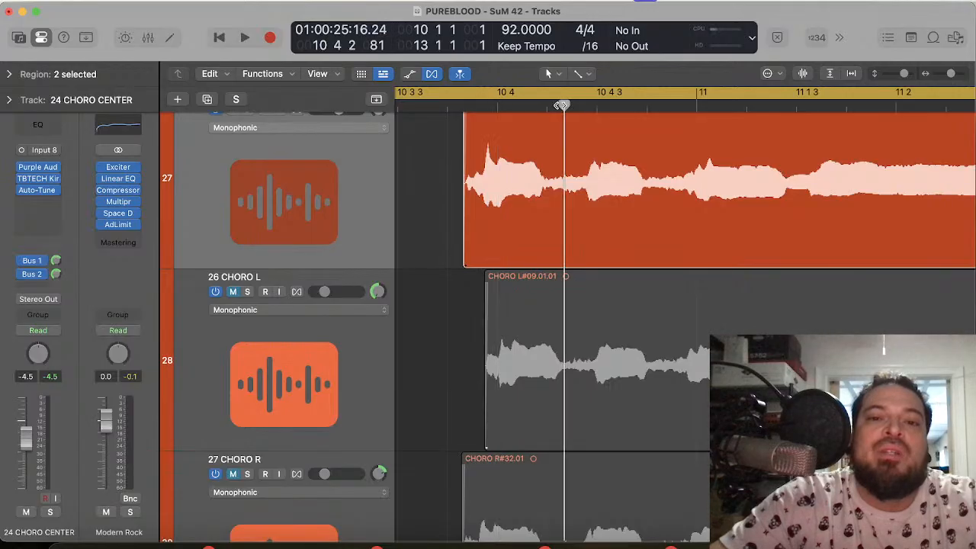
scroll(564, 233, "up", 2)
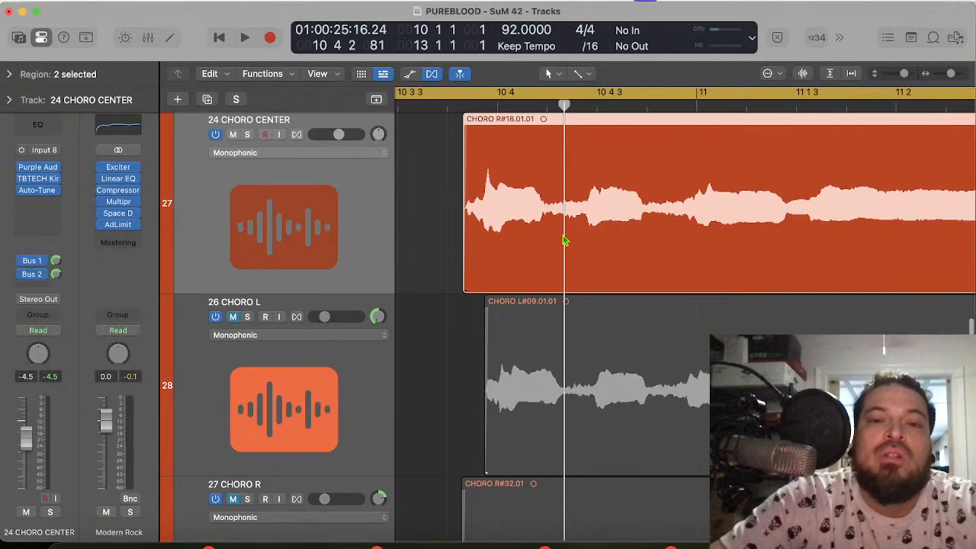
key("super+t")
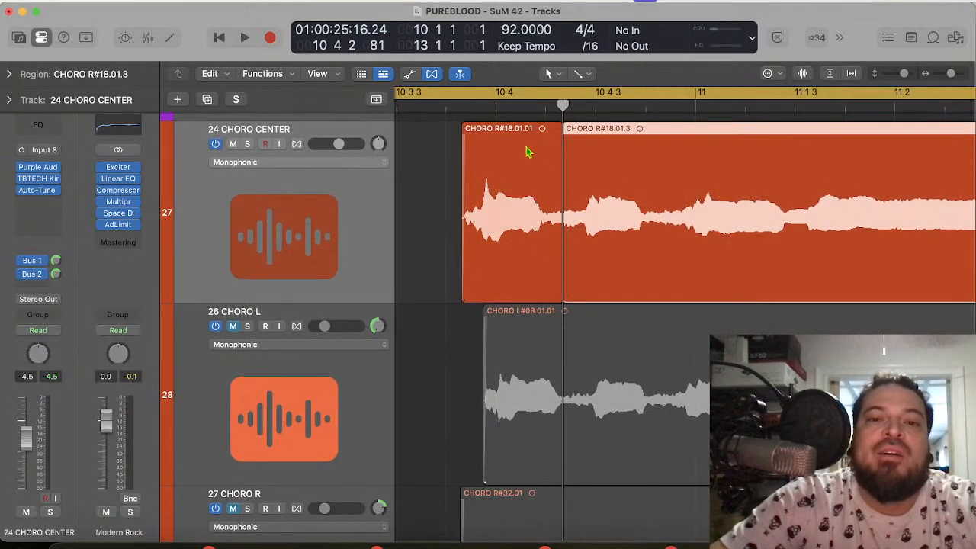
Step: Set the playhead to 10 4 1 1 and trim the end of the first-syllable region back to the syllable's tail
left_click(494, 106)
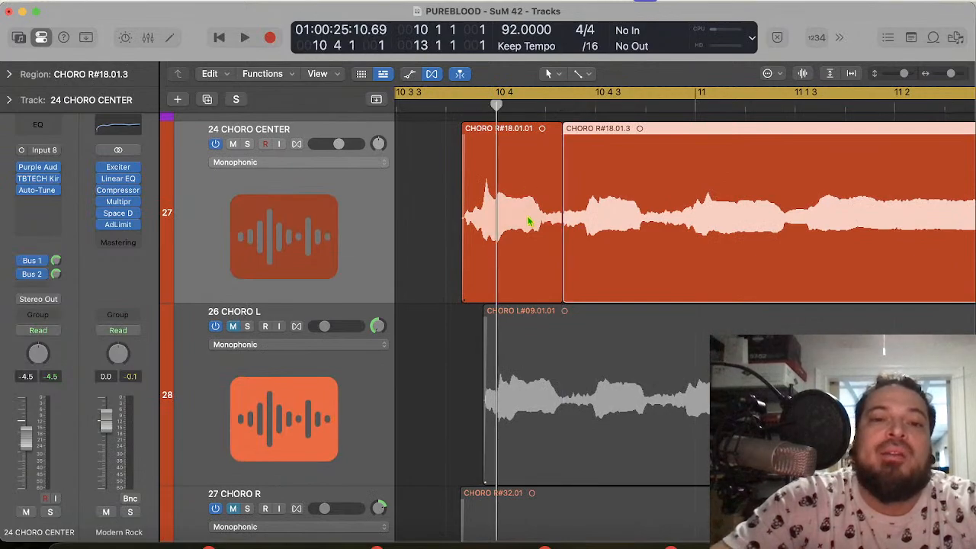
scroll(514, 197, "up", 10)
scroll(517, 198, "down", 10)
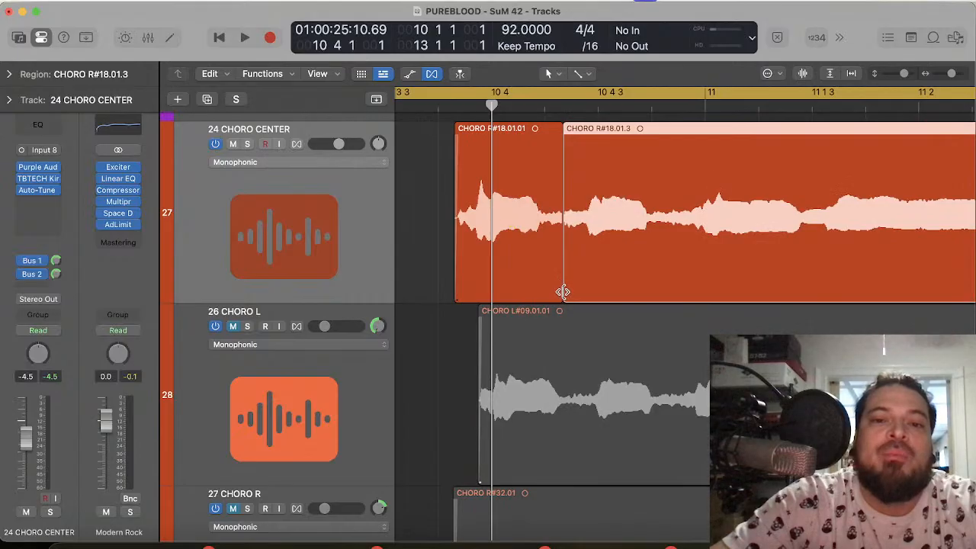
left_click_drag(562, 292, 544, 289)
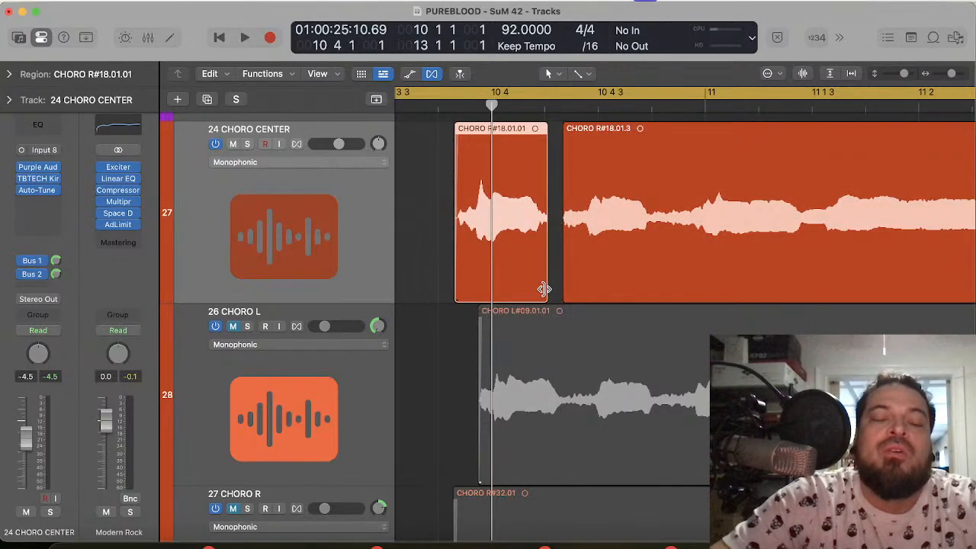
Step: Move the first-syllable region later so its onset peak falls just after 10 4 1 1, and trim the silence at its start
scroll(517, 249, "up", 10)
scroll(517, 249, "down", 2)
scroll(517, 249, "left", 3)
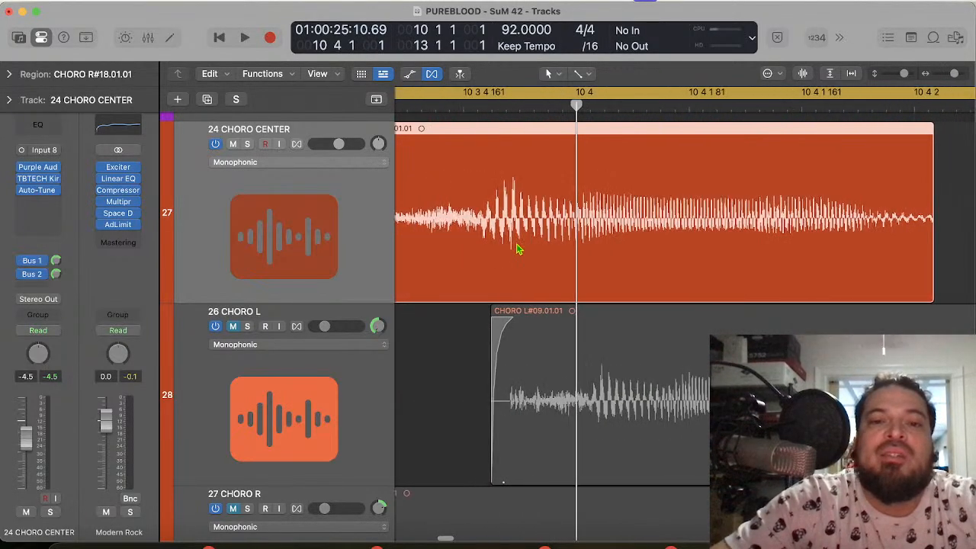
left_click_drag(546, 250, 601, 254)
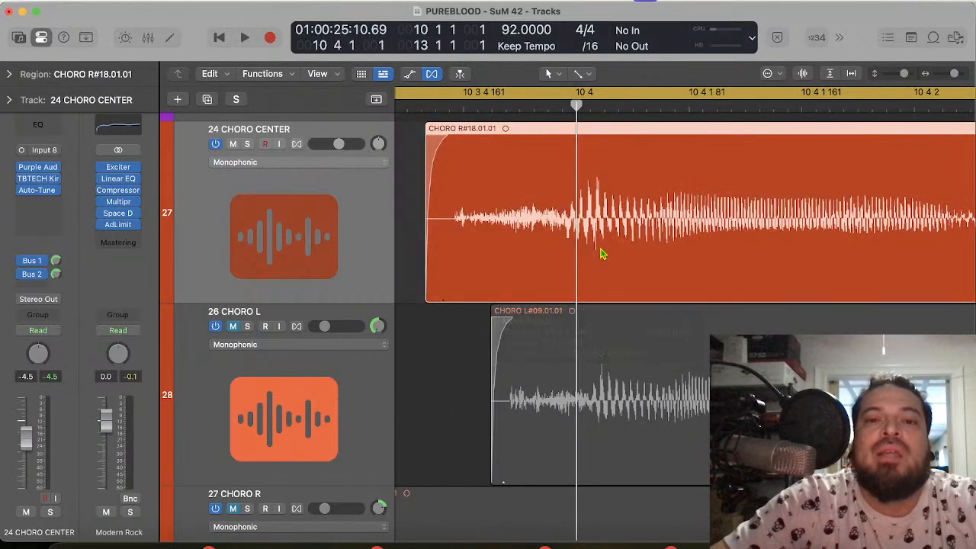
left_click_drag(426, 291, 435, 288)
Step: Extend the end of the first-syllable region to meet the following region and add a short crossfade at the join
scroll(627, 290, "down", 3)
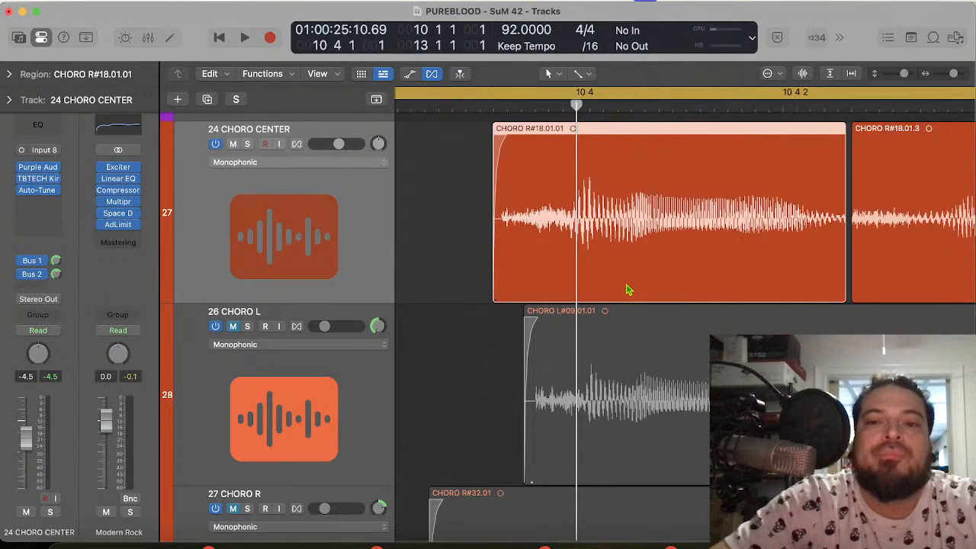
scroll(839, 255, "right", 3)
left_click_drag(768, 294, 816, 295)
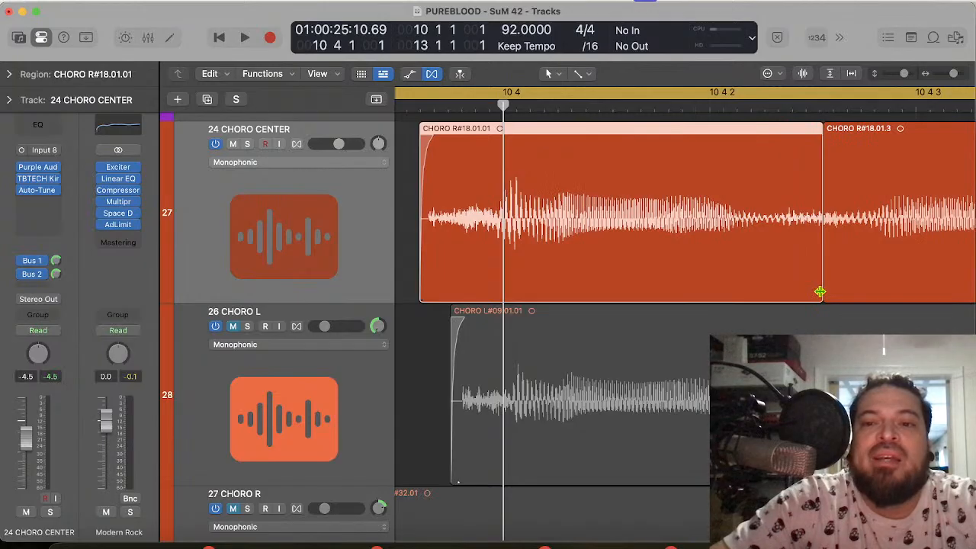
left_click_drag(839, 292, 828, 293)
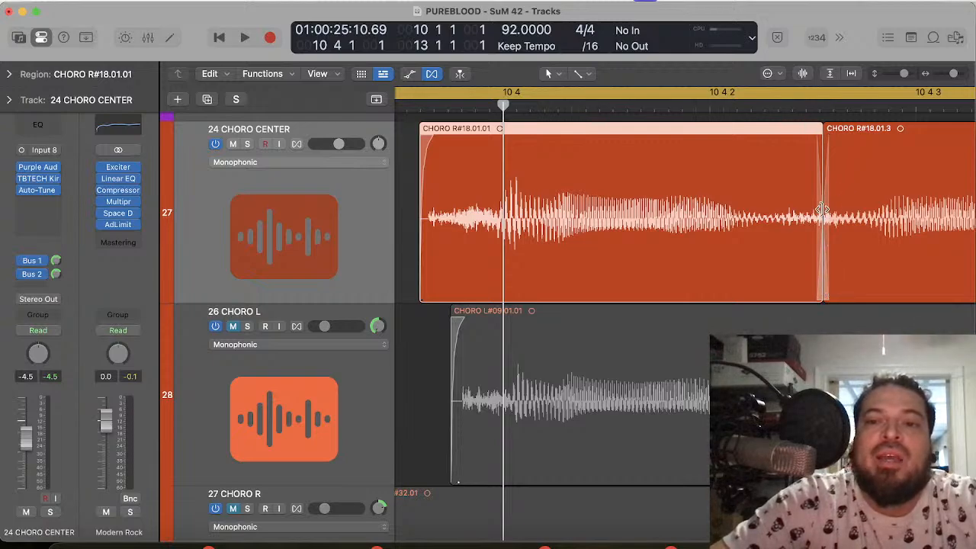
Step: Play the edited 24 CHORO CENTER phrase through to its final held note
key("super+Left")
key("super+Left")
key("super+Left")
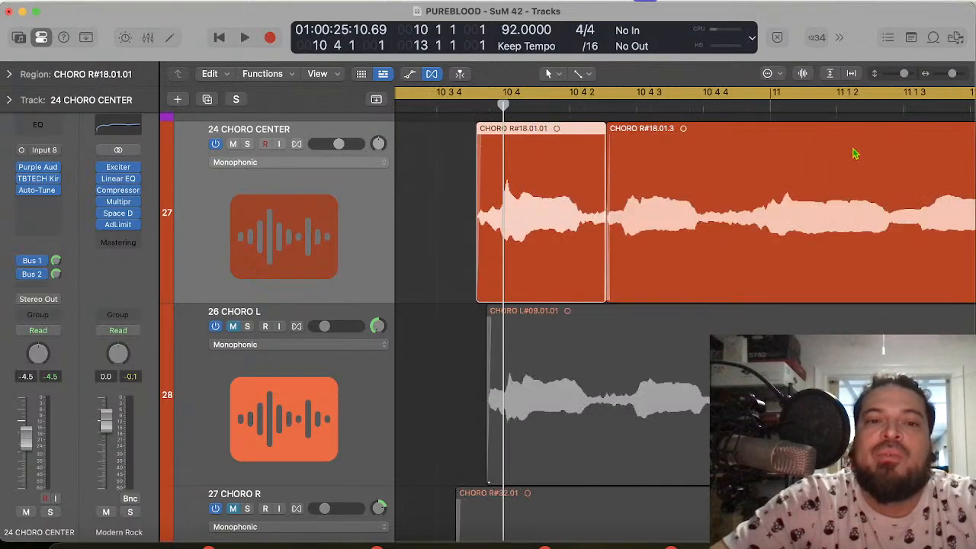
key("space")
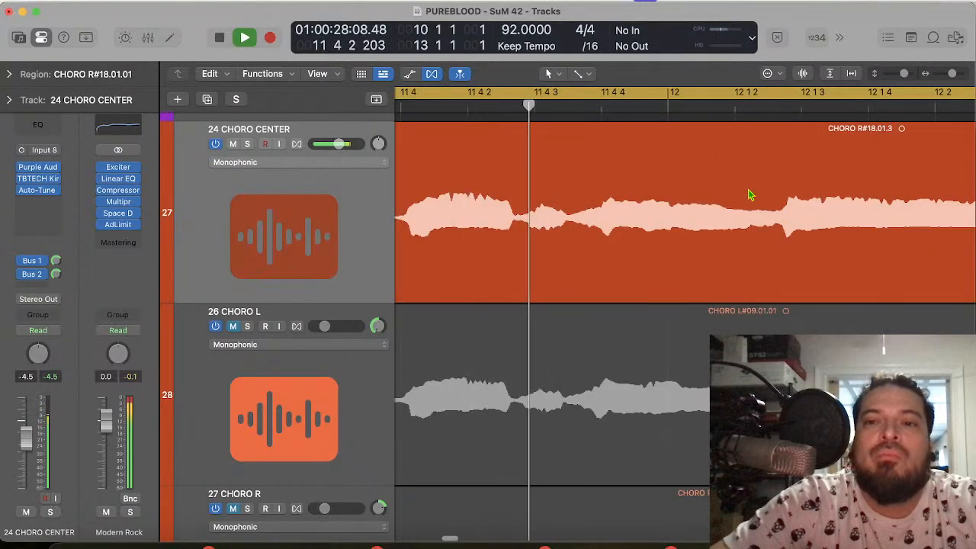
key("space")
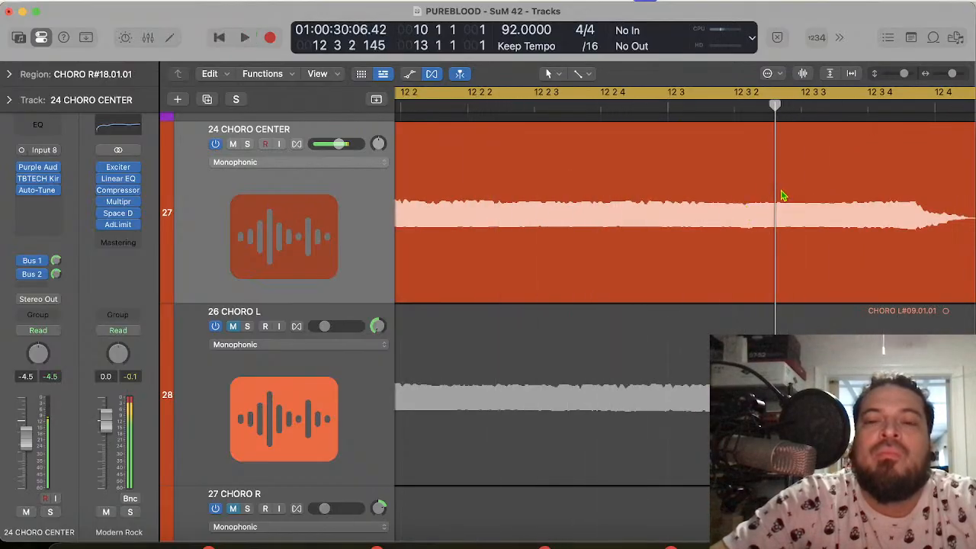
Step: Play the cycled section again with the whole 24 CHORO CENTER phrase in view, stopping early in bar 12
scroll(777, 199, "left", 2)
key("super+Left")
key("super+Left")
key("super+Left")
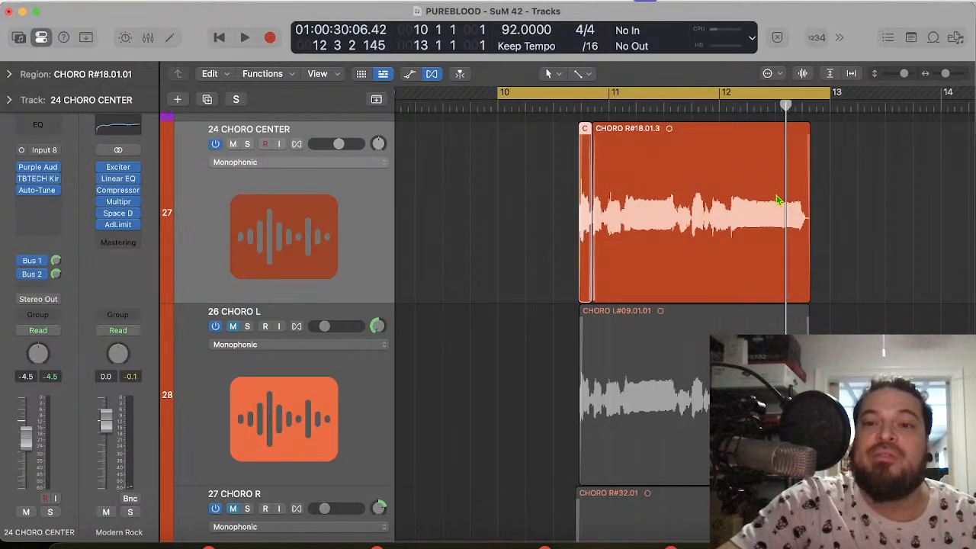
key("space")
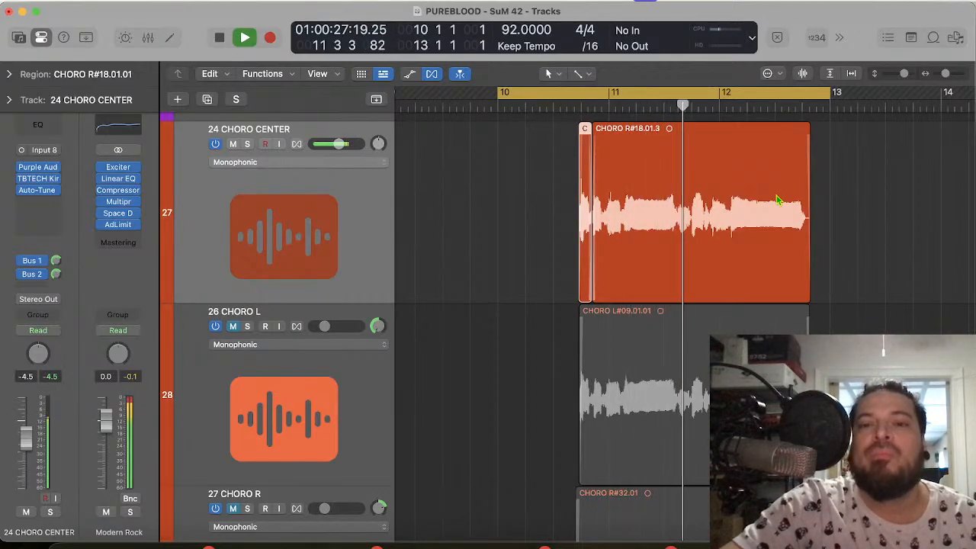
key("space")
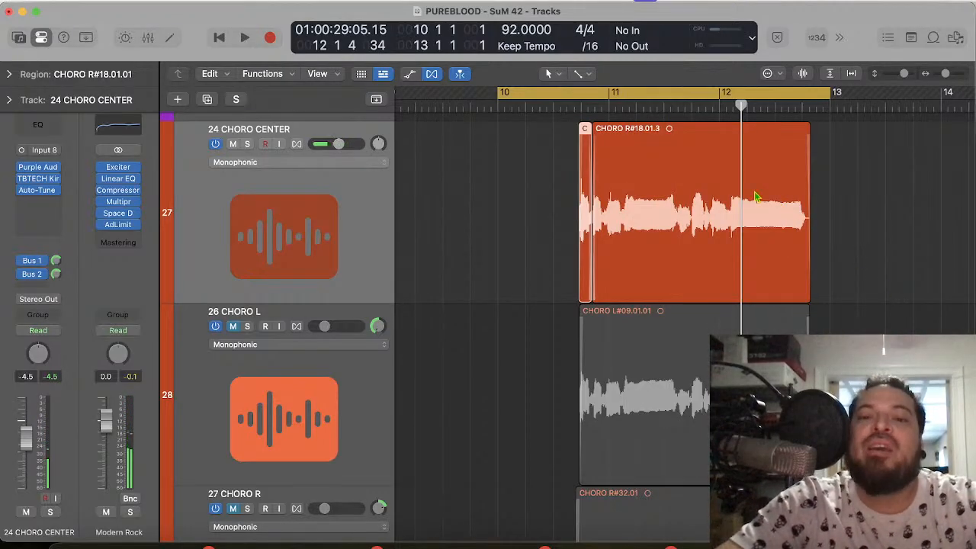
Step: Play the phrase up close and stop at the soft syllable following the long note in bar 11
key("super+Right")
key("super+Right")
key("super+Right")
key("super+Right")
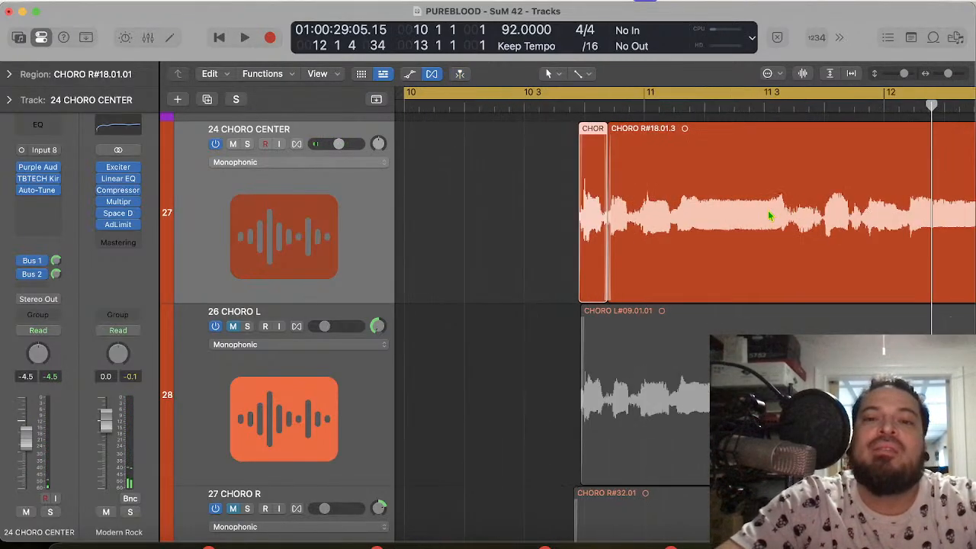
key("space")
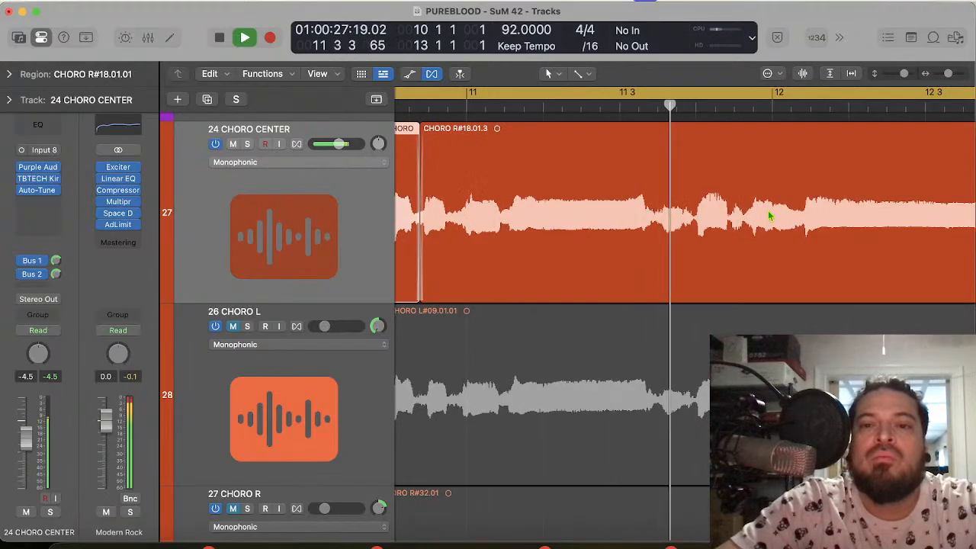
key("space")
Step: Split the second 24 CHORO CENTER region at 11 3 2 220, in the dip after the long note
left_click(657, 105)
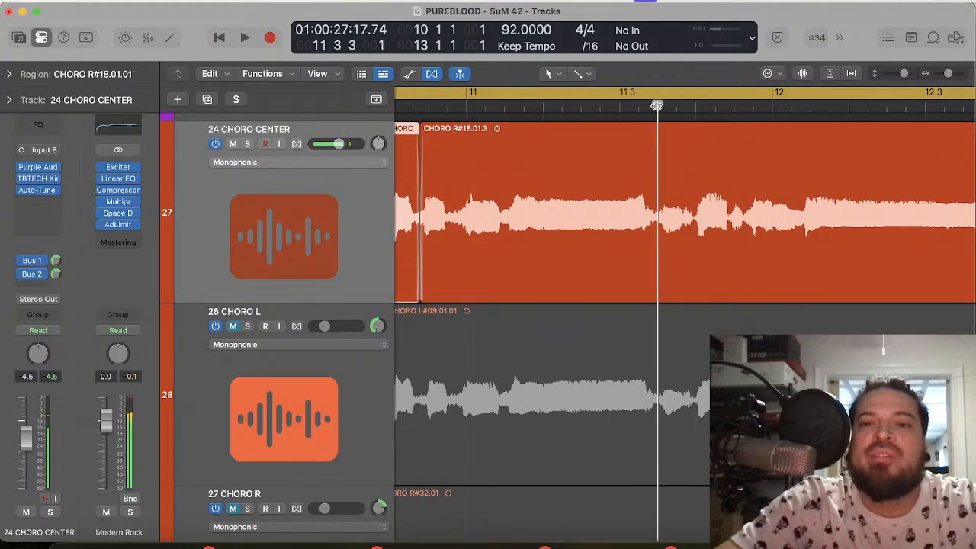
scroll(701, 241, "up", 5)
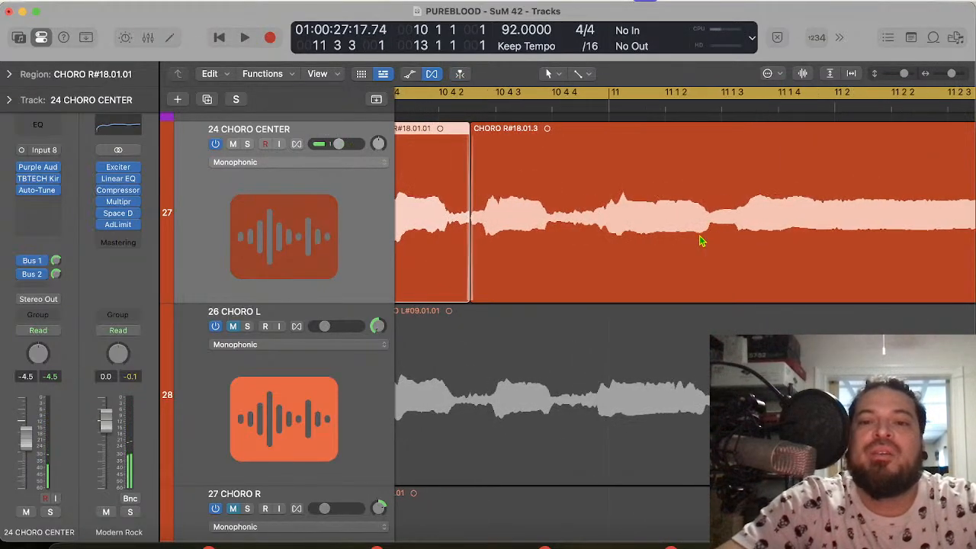
scroll(701, 241, "right", 6)
scroll(702, 241, "right", 2)
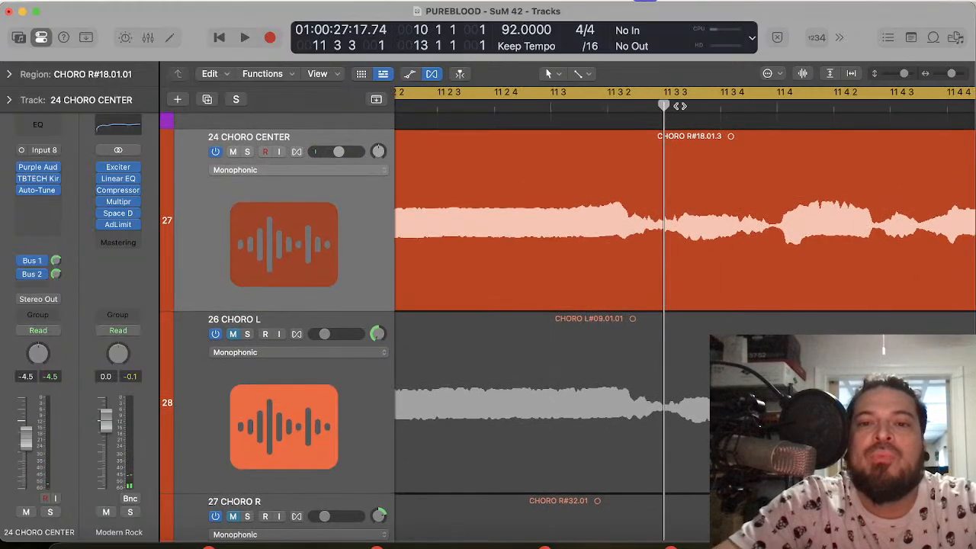
left_click_drag(661, 106, 659, 105)
left_click(667, 179)
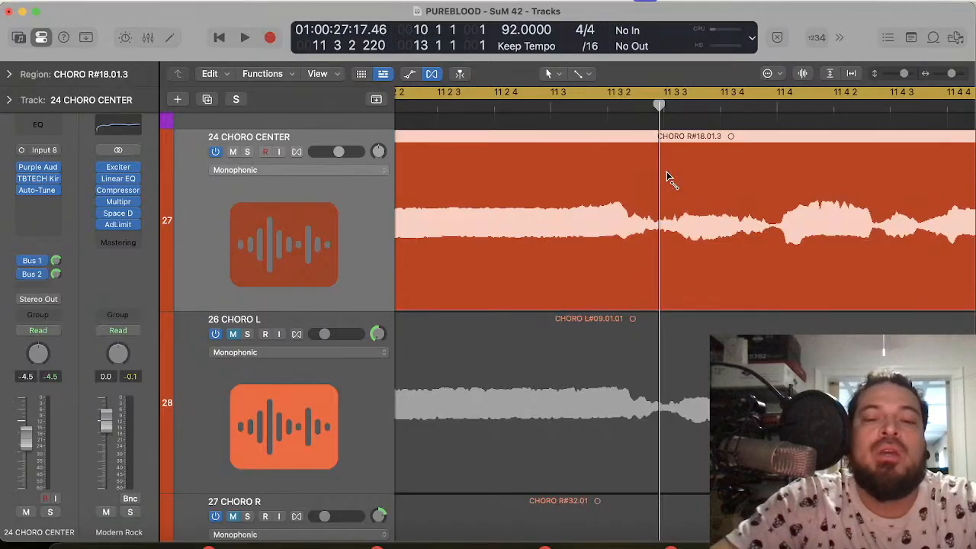
key("super+t")
Step: Turn off the cycle, play from the split at 11 3 2 220, and place the playhead at 11 4 1 1
left_click(675, 88)
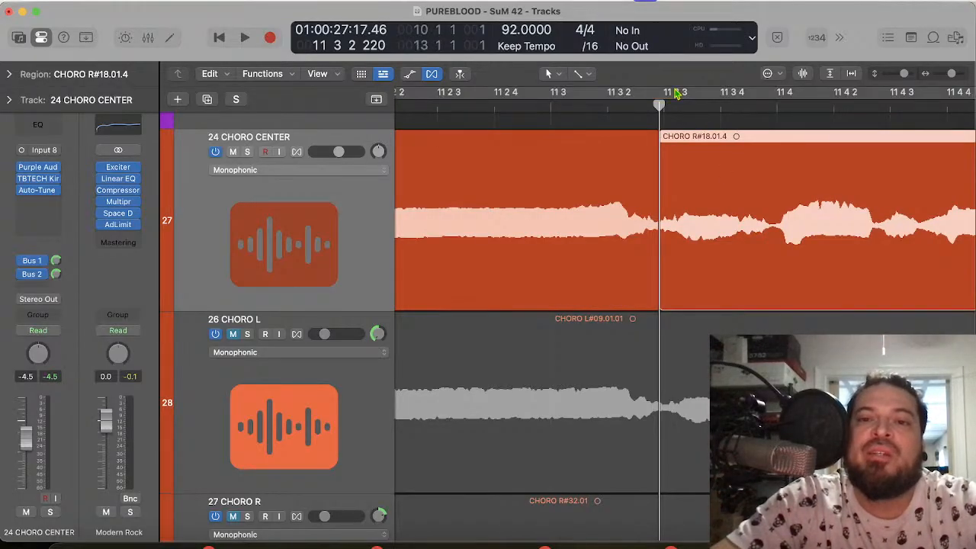
key("space")
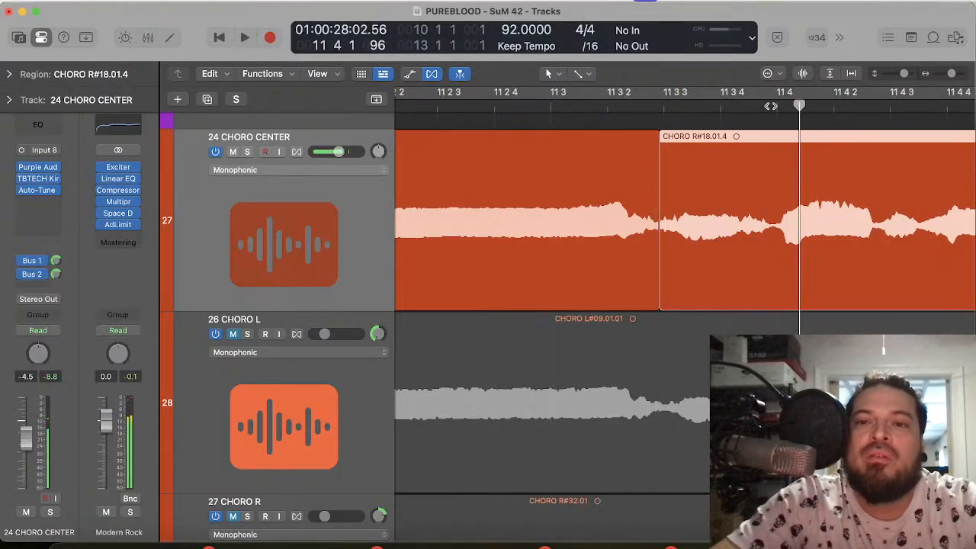
left_click(777, 108)
scroll(815, 205, "right", 5)
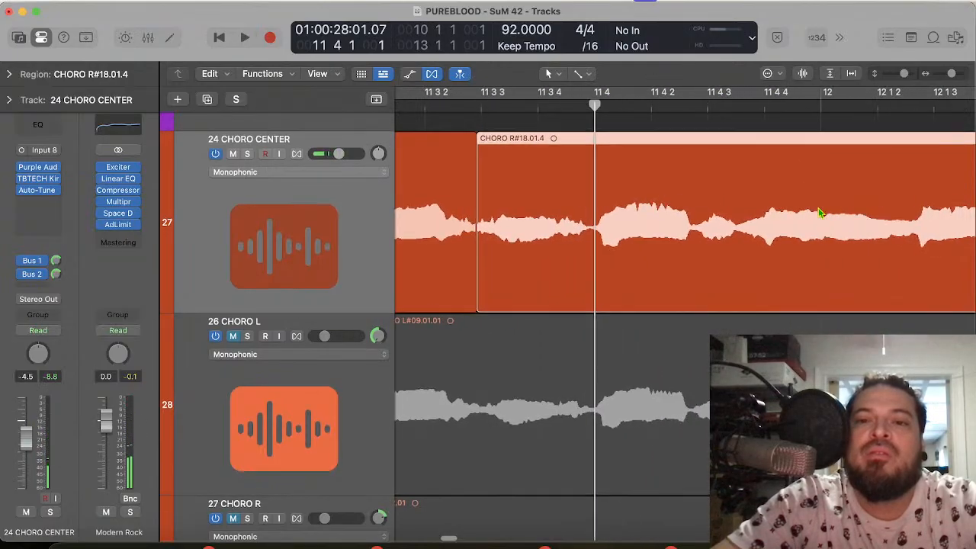
Step: Compare the syllable onsets in the region following the split against the grid at 11 4 4 1 and 11 4 1 1
left_click(763, 107)
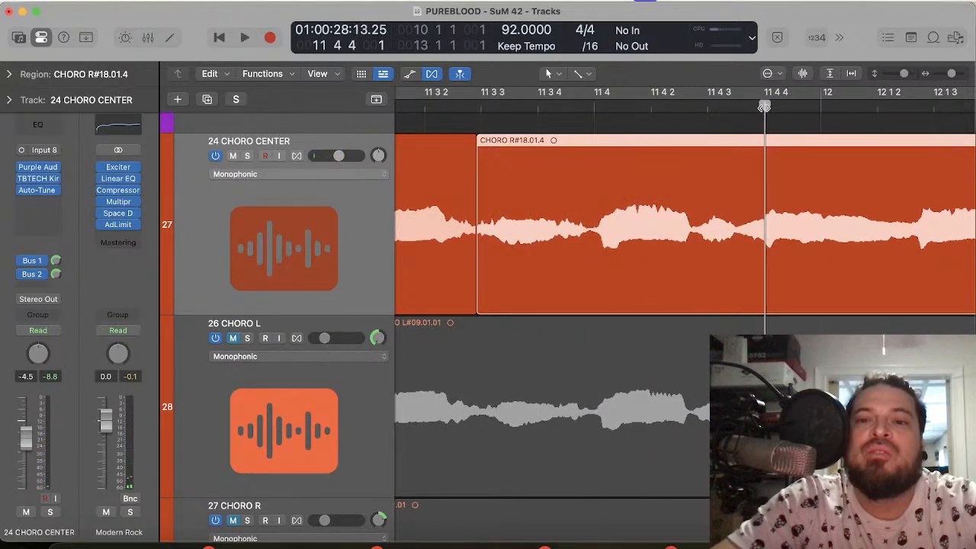
left_click_drag(764, 108, 765, 111)
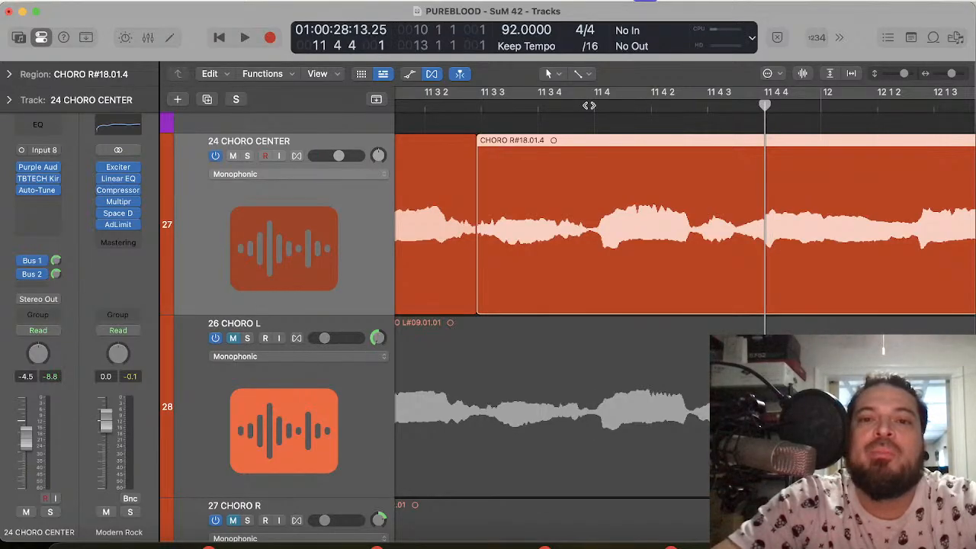
left_click(595, 107)
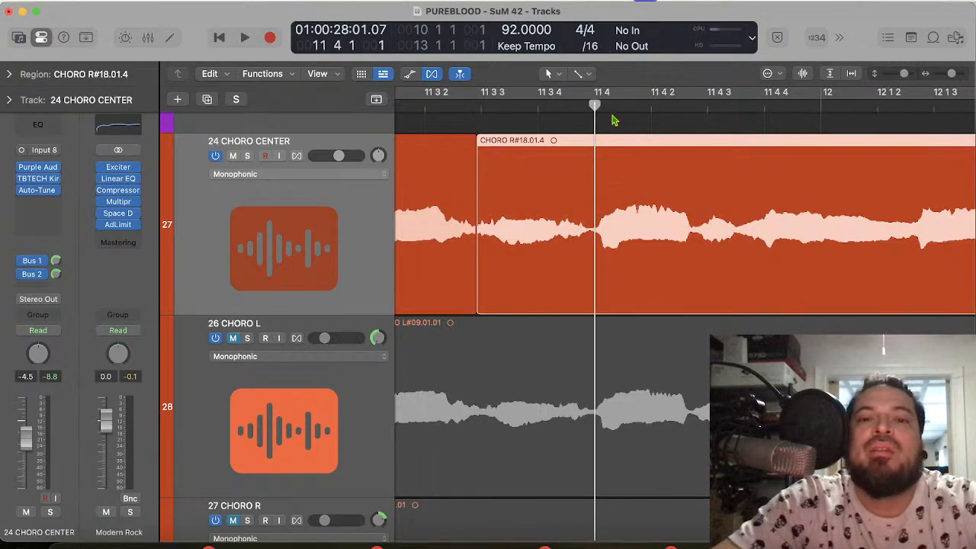
left_click(764, 107)
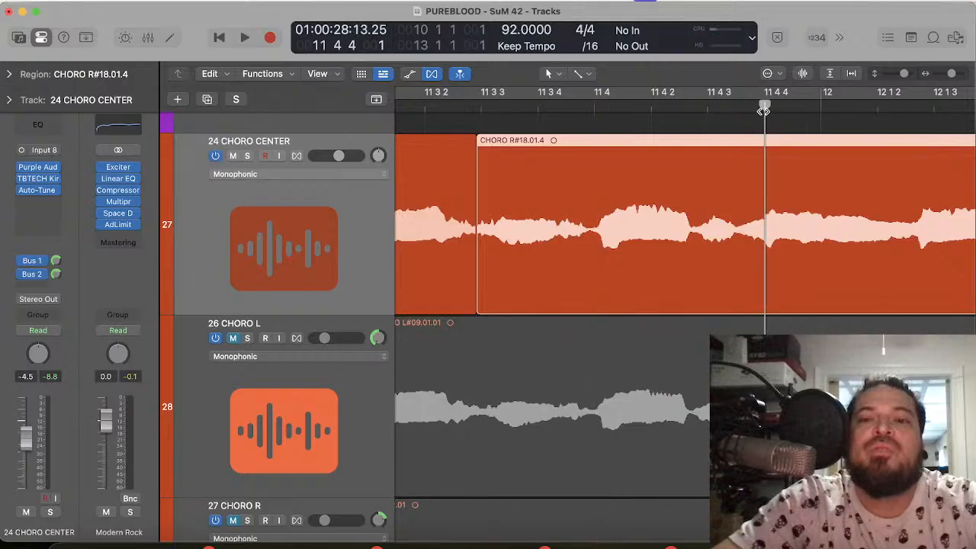
Step: Split the 24 CHORO CENTER region at 12 1 2 161, just before the final held note
scroll(792, 219, "right", 5)
scroll(763, 197, "down", 1)
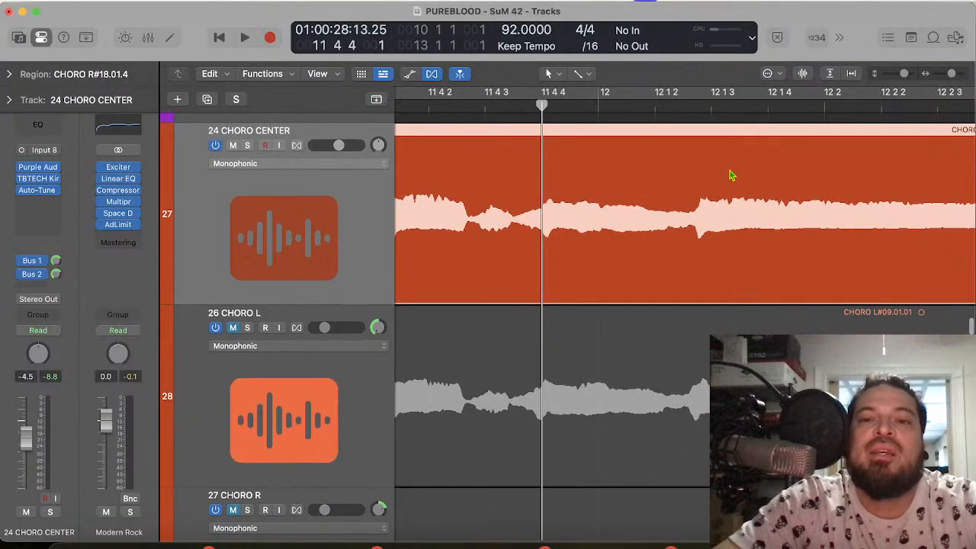
left_click(695, 106)
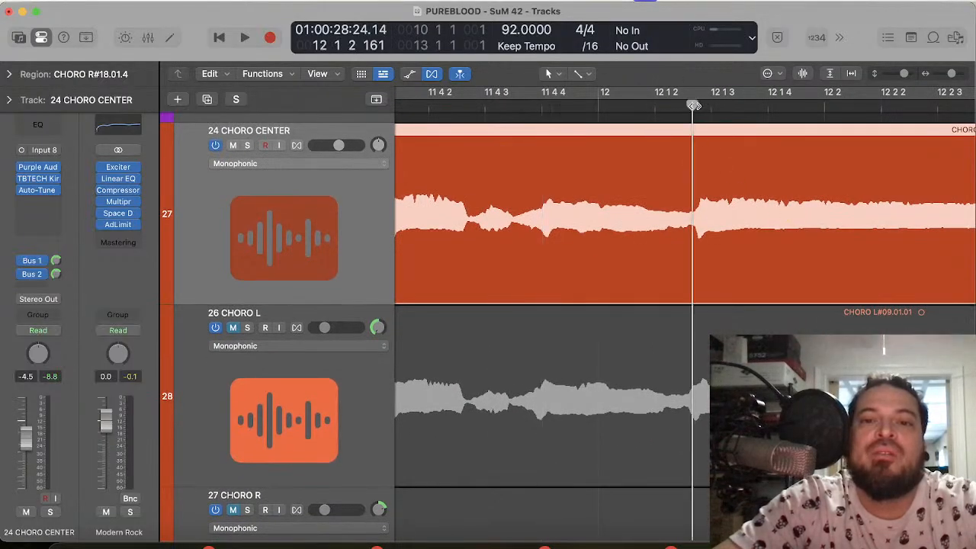
scroll(811, 239, "right", 4)
scroll(811, 241, "left", 3)
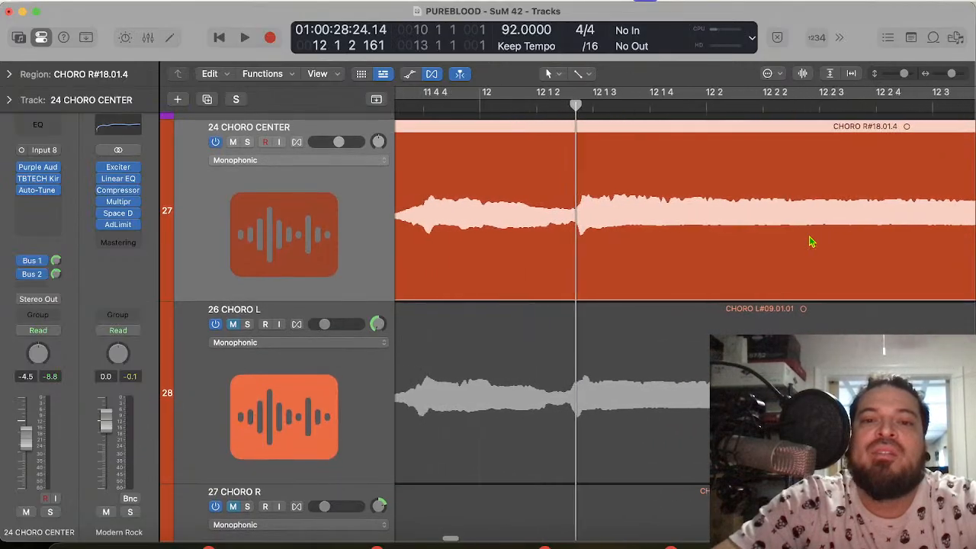
left_click(643, 194)
scroll(633, 216, "left", 3)
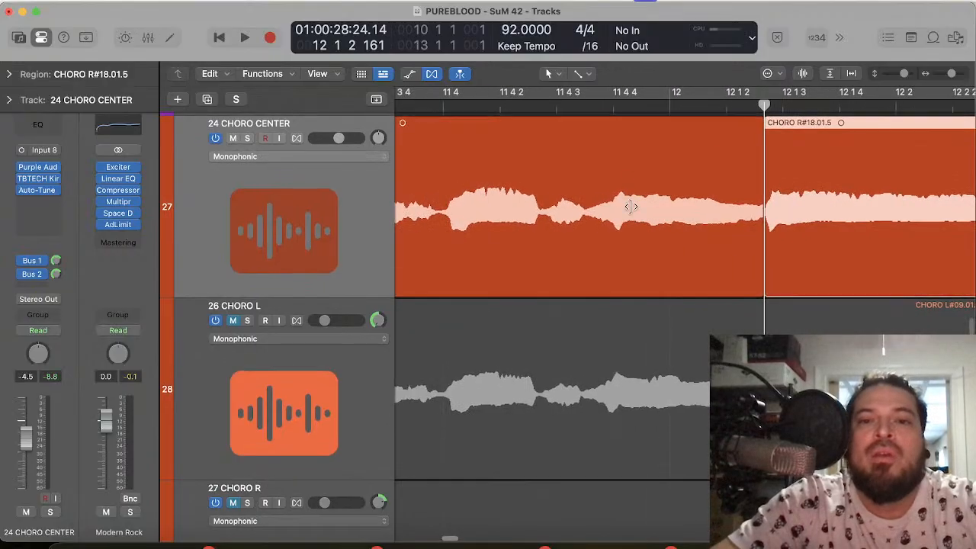
Step: Place the playhead at 11 4 4 1 and time-compress the 24 CHORO CENTER region so its syllable onset meets that position
left_click(614, 106)
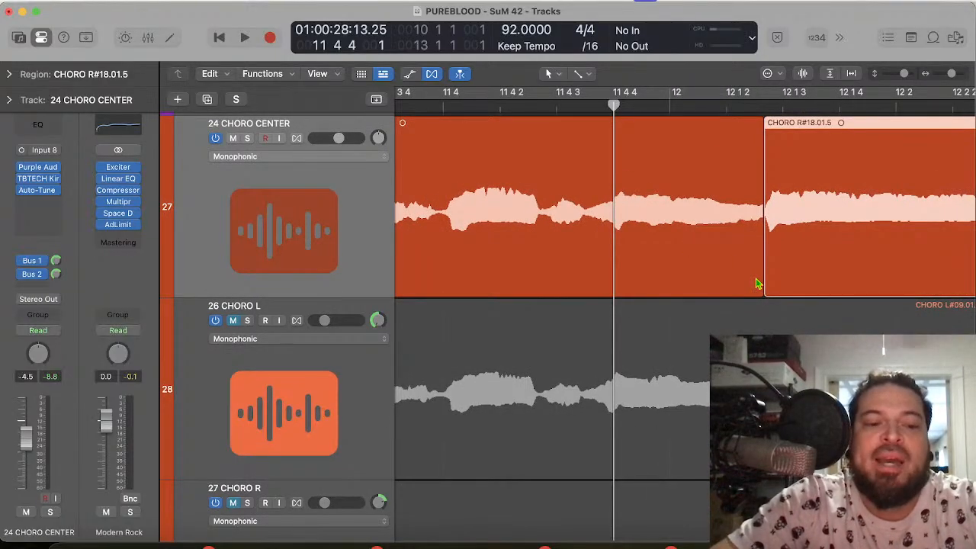
left_click_drag(757, 286, 746, 288)
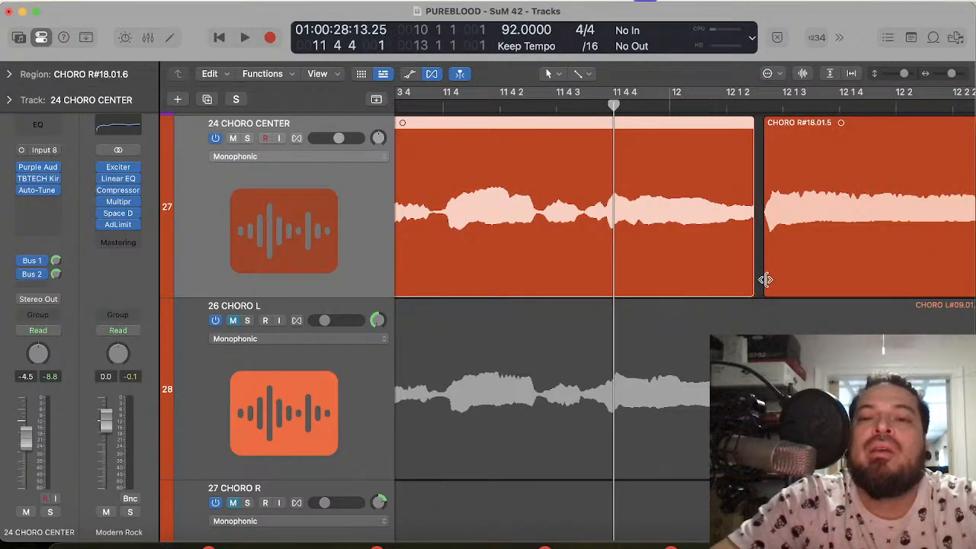
Step: Align the final held note's onset on 24 CHORO CENTER to 12 1 3 1, closing the gap before it with a crossfade
scroll(774, 286, "right", 5)
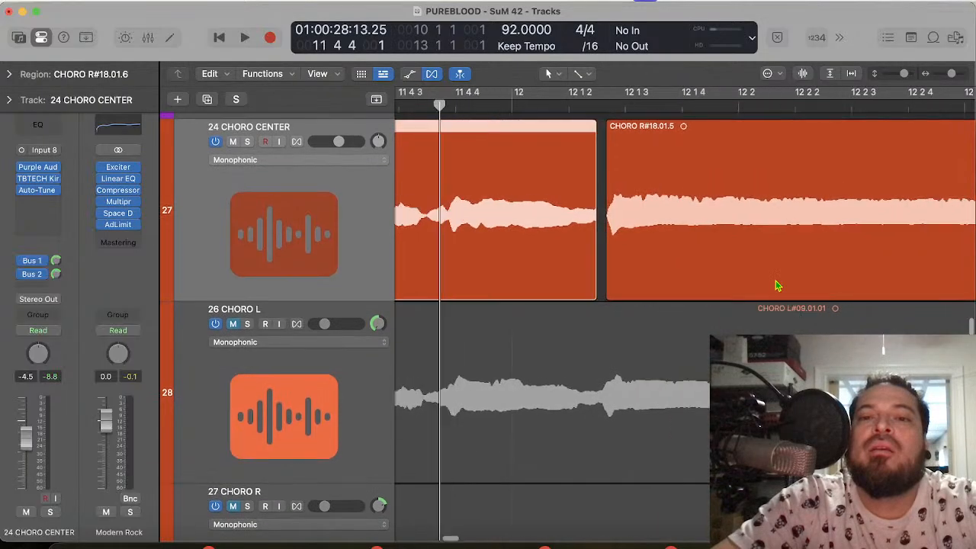
left_click(597, 111)
scroll(671, 267, "right", 12)
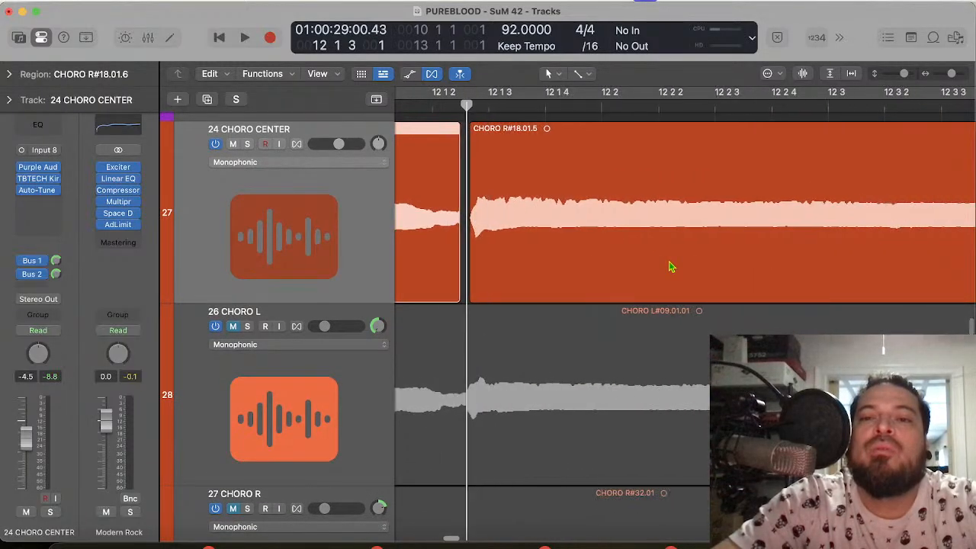
scroll(671, 267, "left", 15)
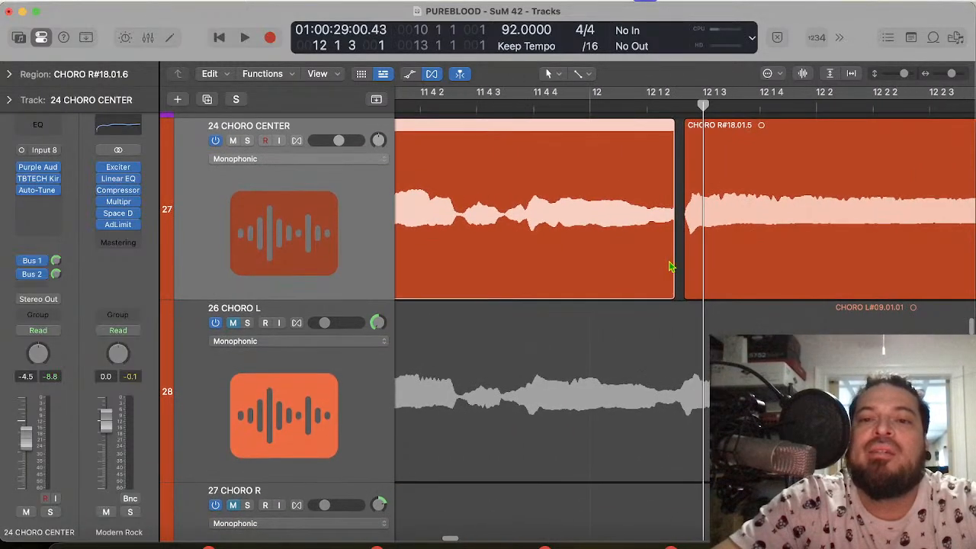
scroll(730, 258, "up", 10)
scroll(730, 258, "down", 8)
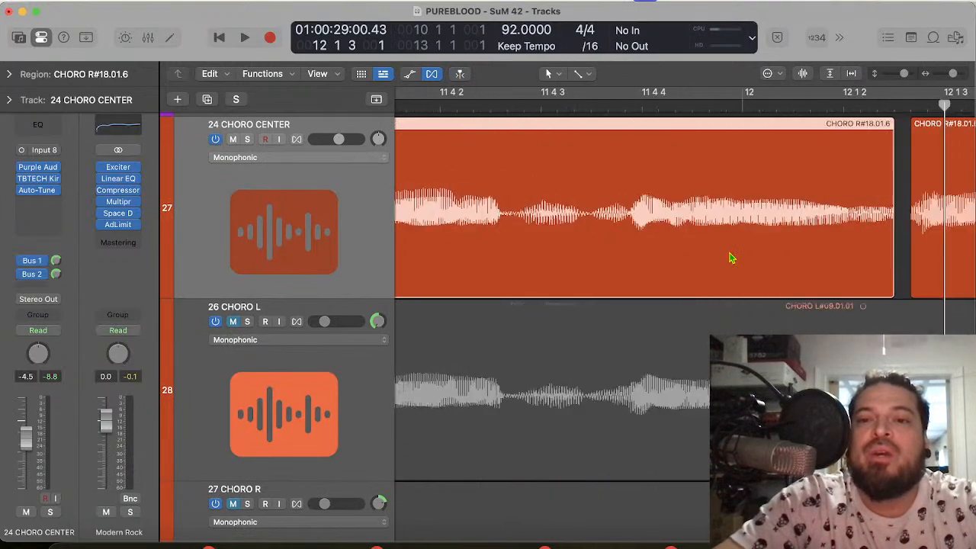
scroll(730, 257, "up", 8)
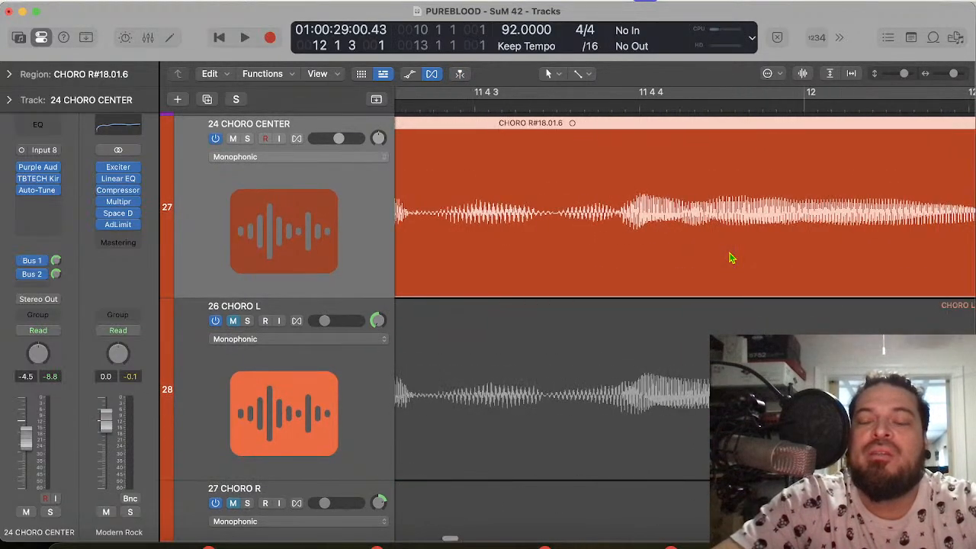
scroll(732, 257, "down", 5)
scroll(762, 259, "right", 1)
left_click_drag(787, 259, 703, 289)
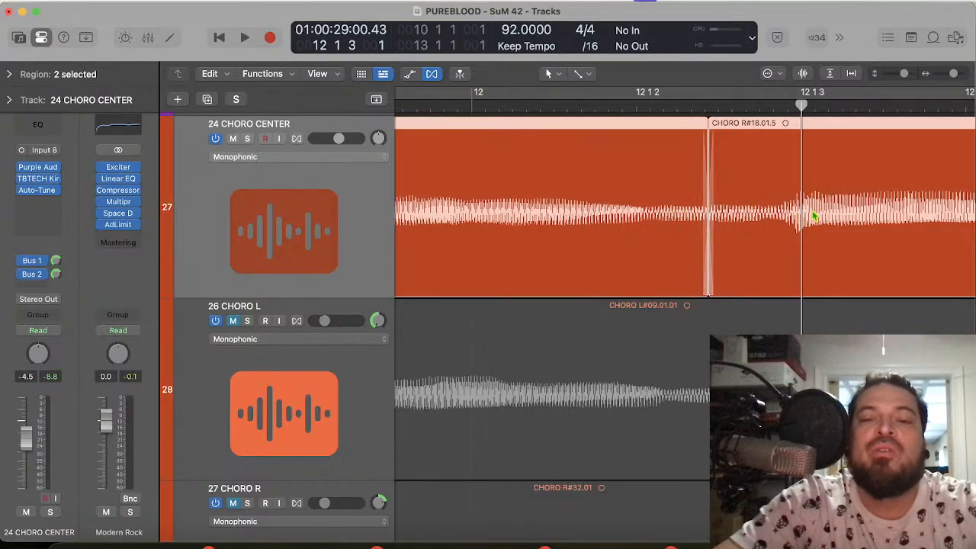
Step: Turn on the cycle over bars 10 to 13 and play the edited chorus phrase
scroll(813, 216, "down", 10)
scroll(814, 216, "left", 5)
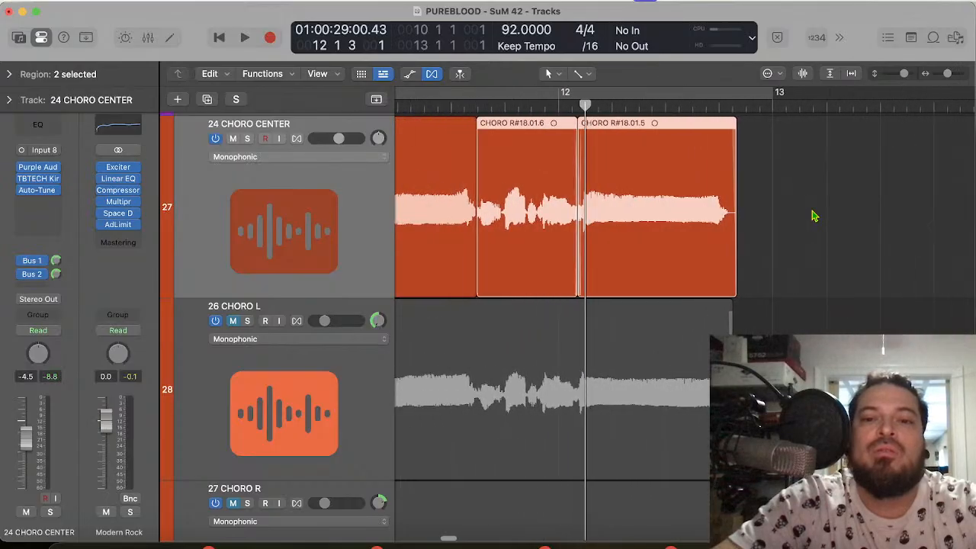
scroll(813, 215, "left", 1)
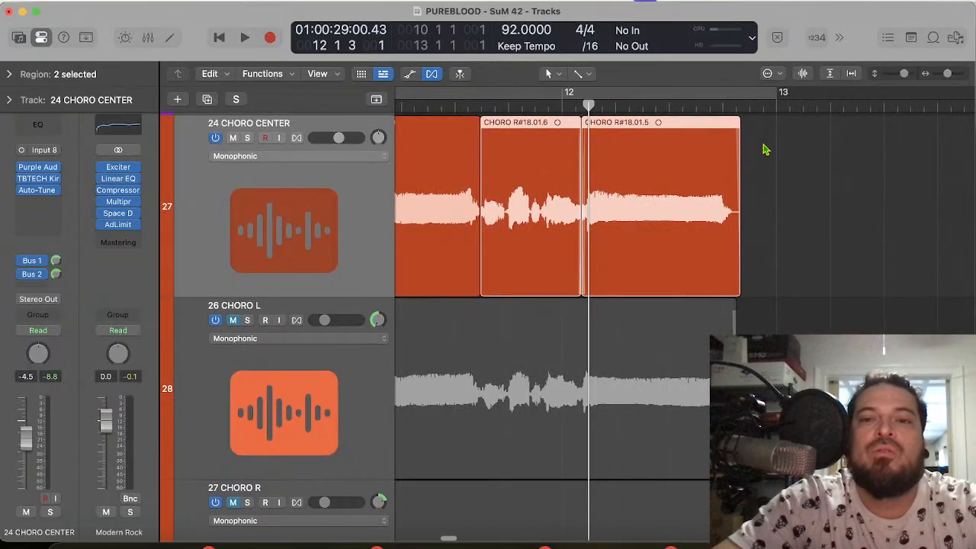
left_click(731, 95)
key("space")
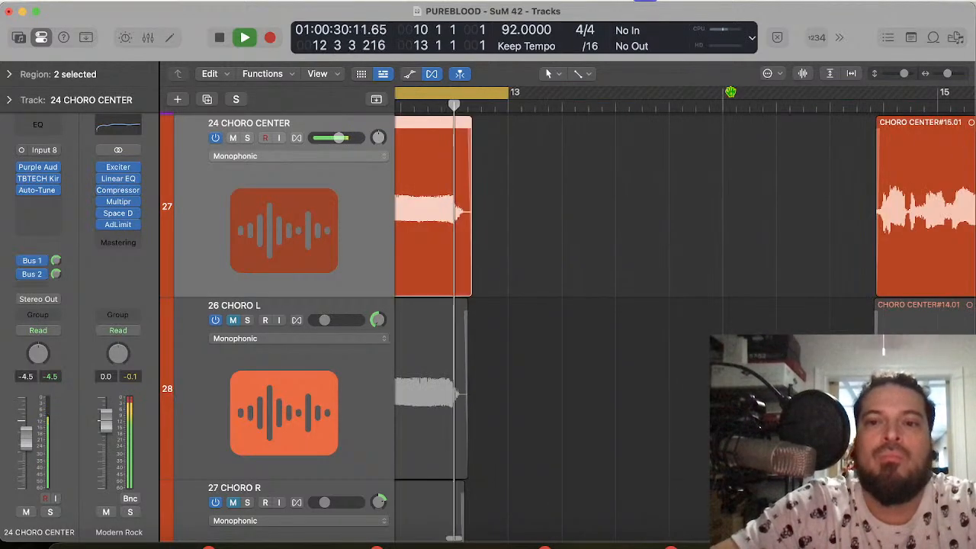
key("space")
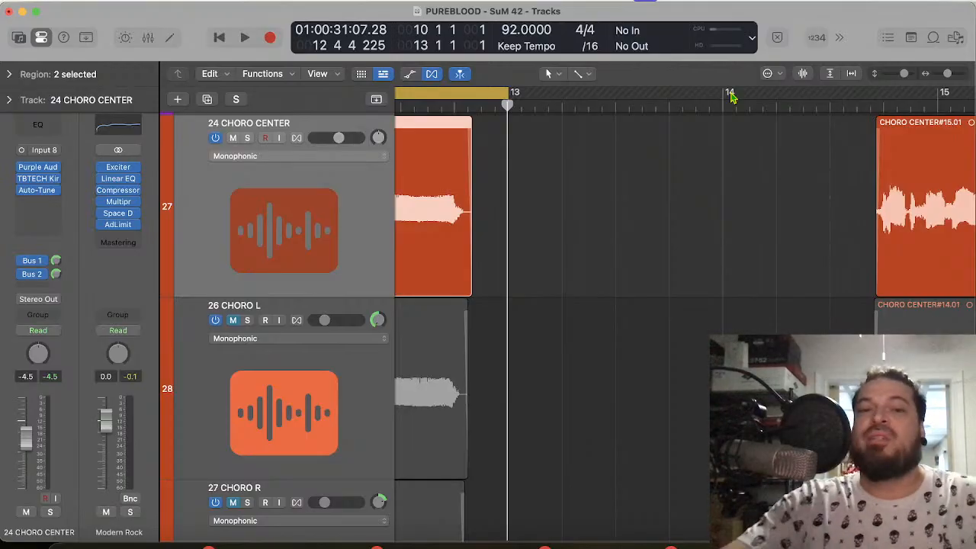
Step: Place the playhead at 12 4 1 1 and compare the end of the final held note with that beat
scroll(580, 178, "left", 3)
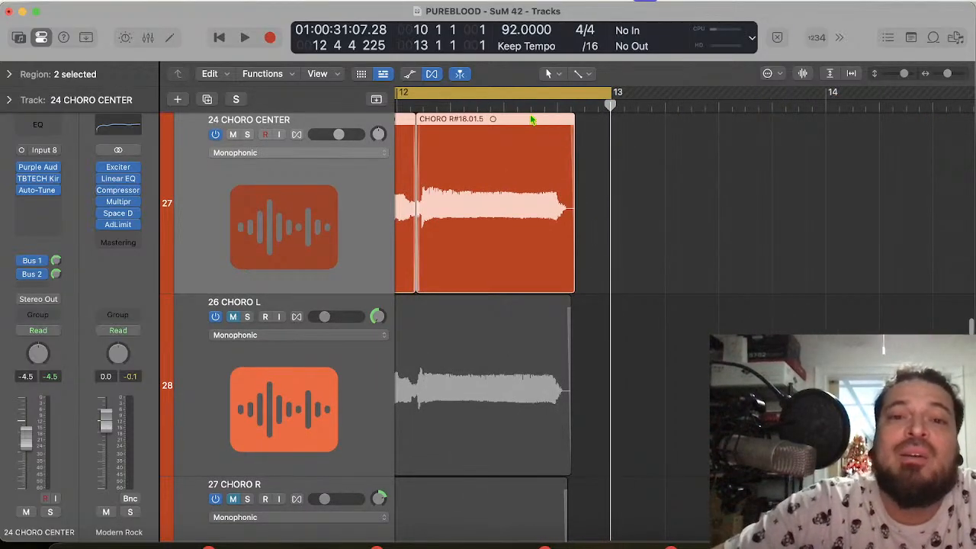
left_click(509, 107)
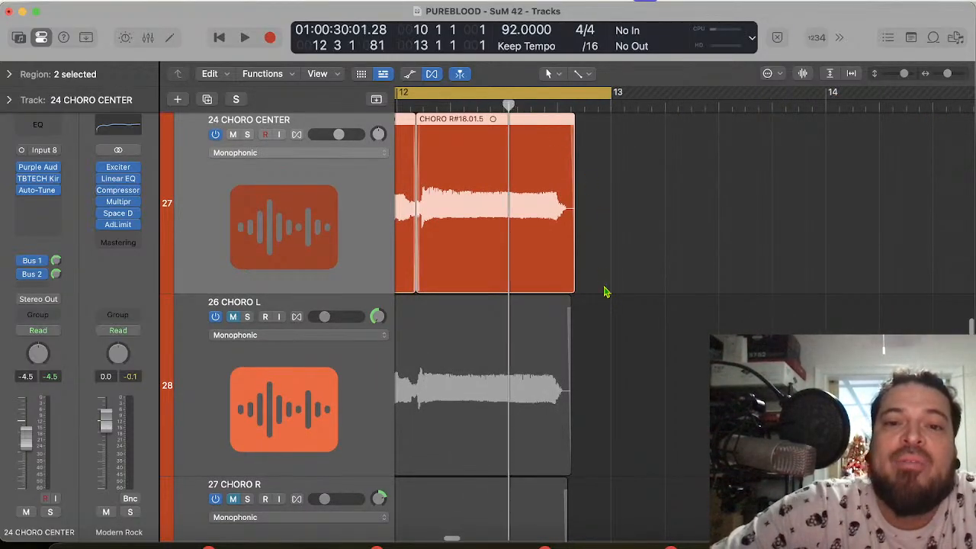
scroll(614, 217, "up", 5)
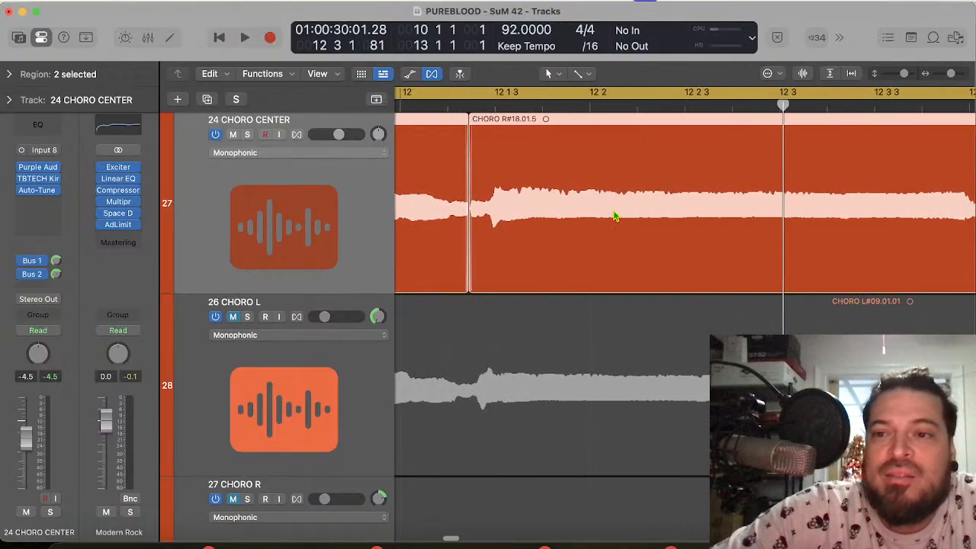
scroll(615, 217, "right", 3)
left_click(778, 105)
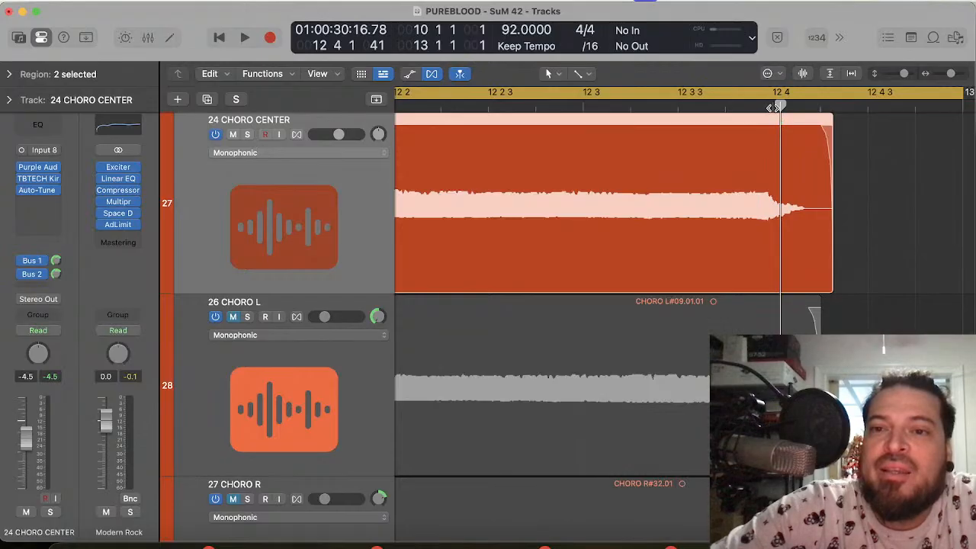
left_click(773, 107)
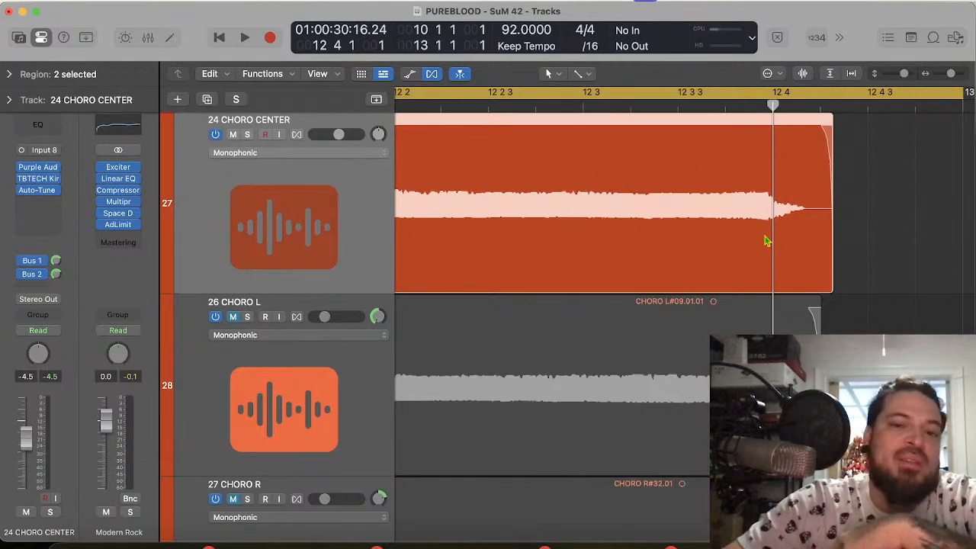
Step: Play the cycle with the PUREBLOOD - SUNRISE DRUMS track muted, and unmute the track again
scroll(864, 238, "up", 20)
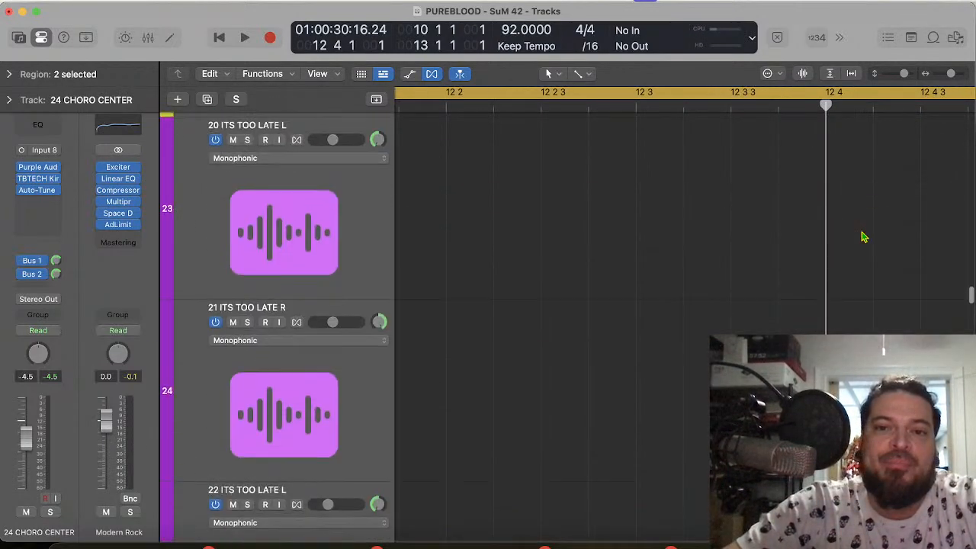
scroll(864, 237, "up", 10)
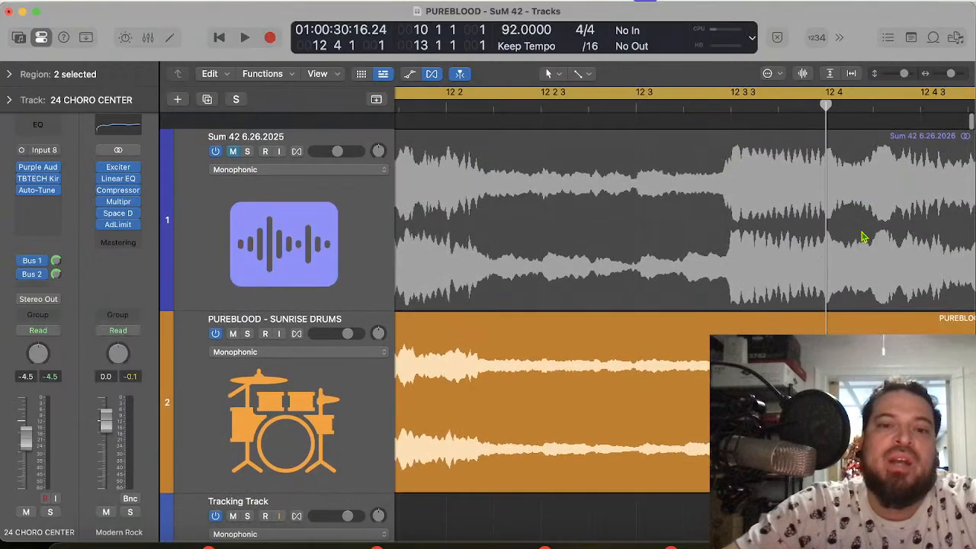
left_click(234, 317)
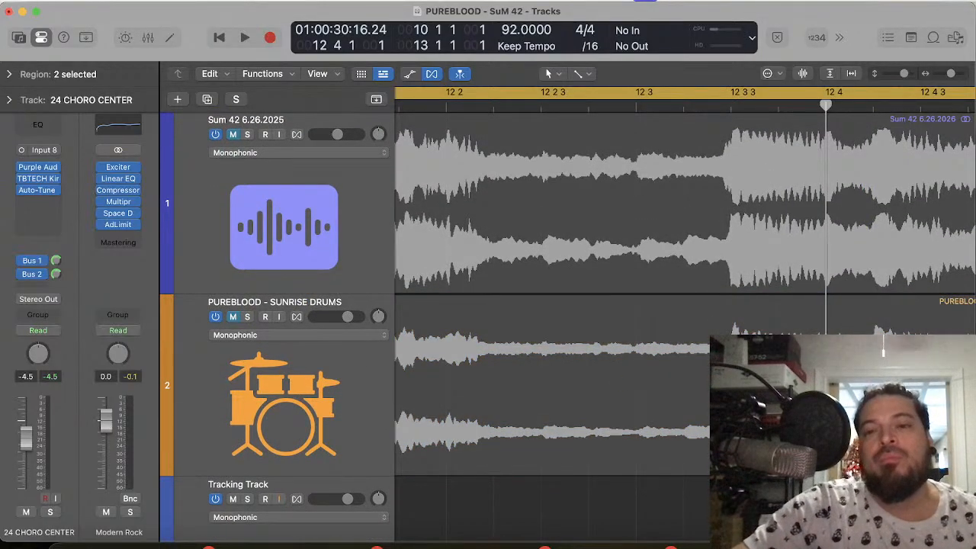
key("space")
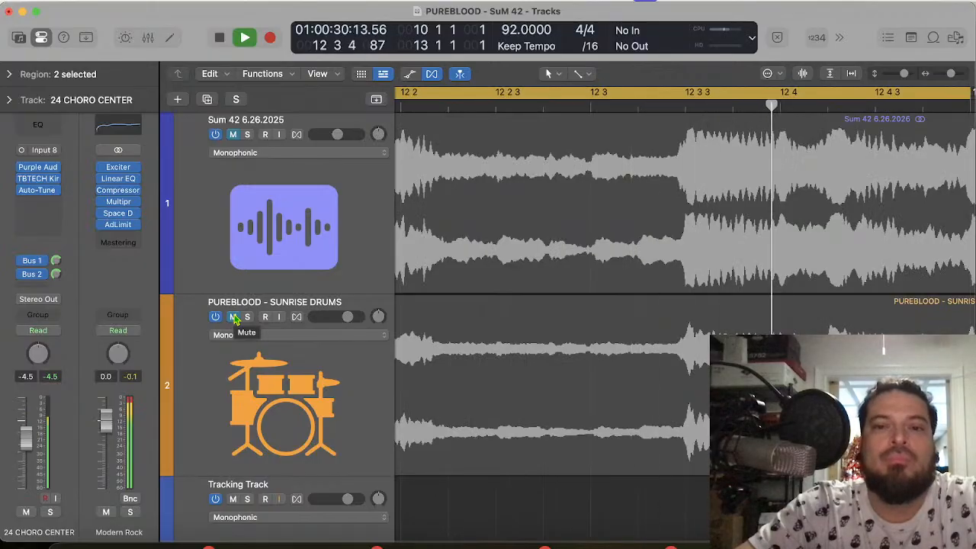
key("space")
left_click(234, 317)
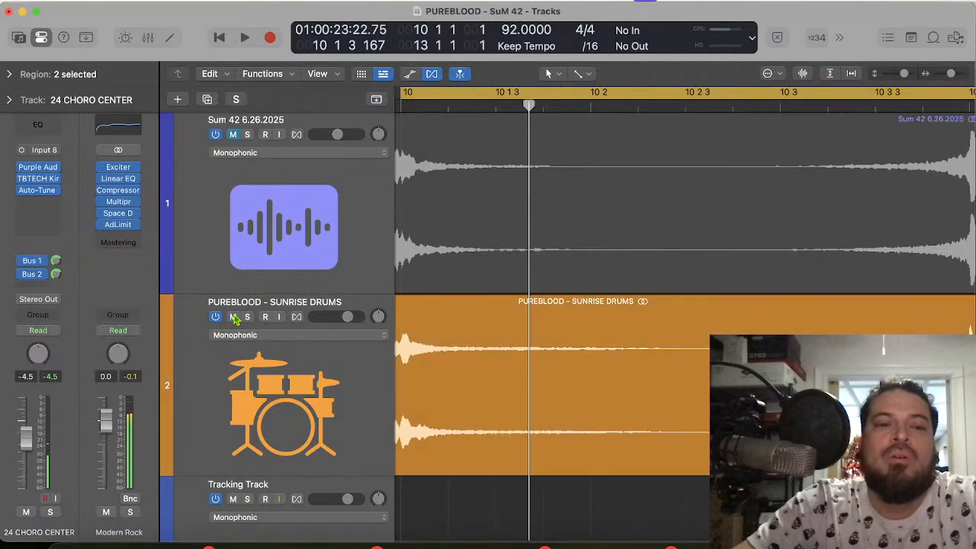
Step: Play the start of the cycle with the drums audible to check the vocal entry against them
key("space")
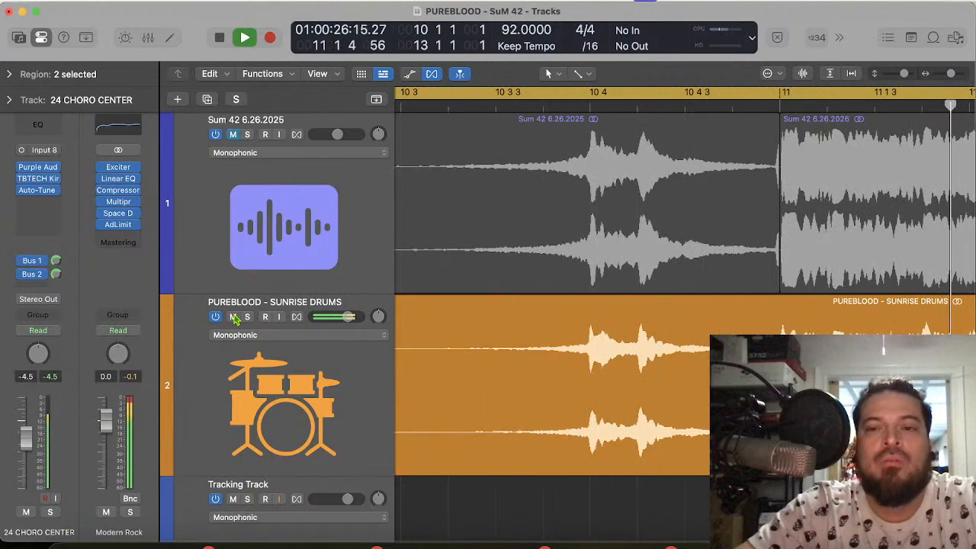
key("space")
scroll(491, 229, "left", 3)
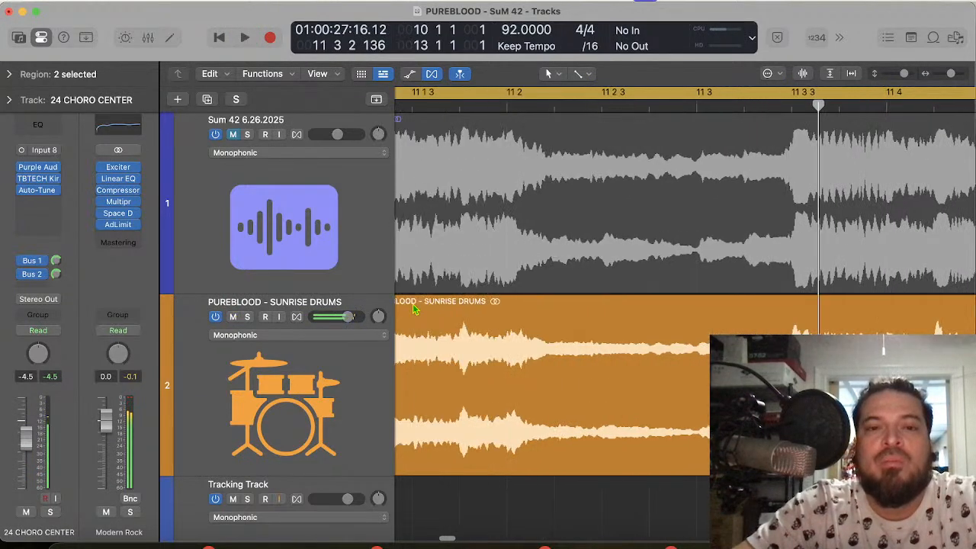
scroll(492, 197, "left", 3)
key("space")
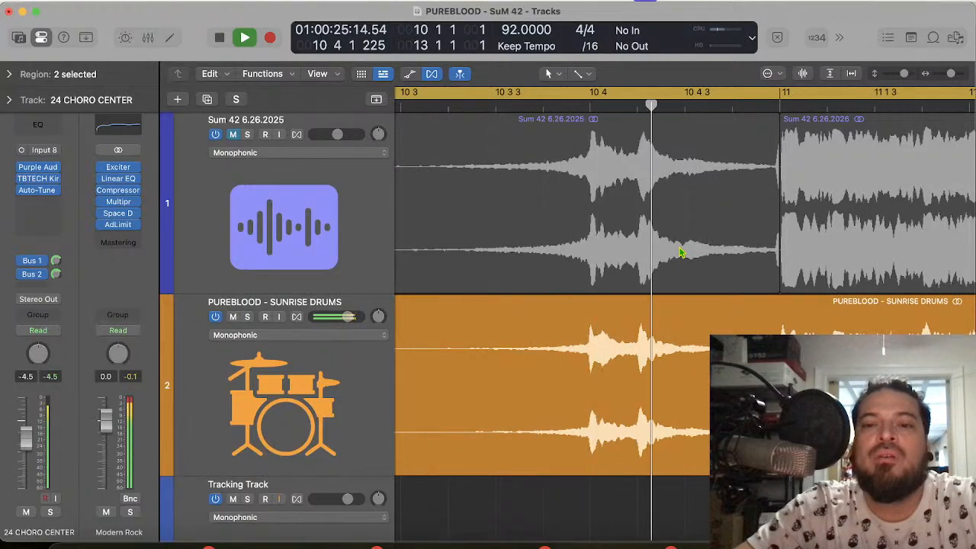
key("space")
Step: Place the playhead at 11 1 1 1 and compare the 24 CHORO CENTER syllable onset with that downbeat
left_click(783, 105)
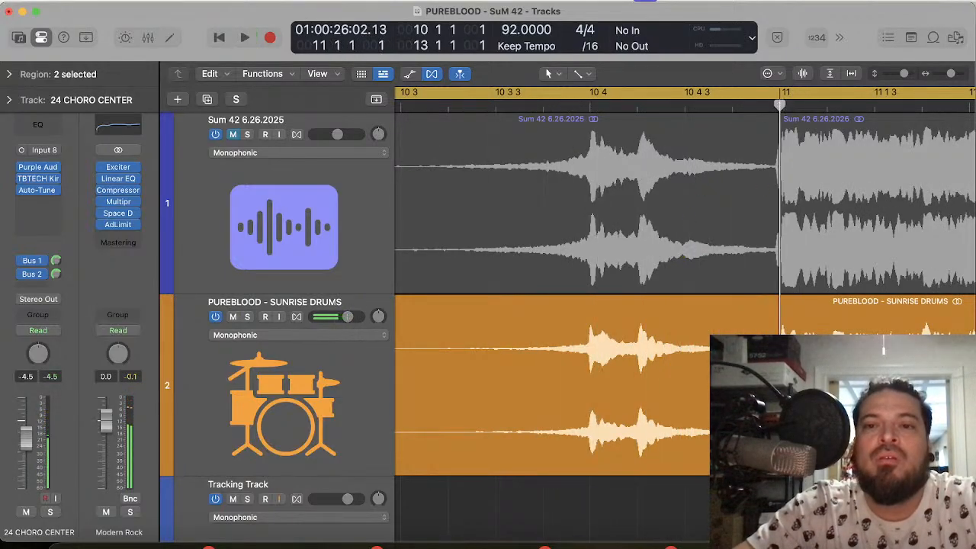
scroll(580, 229, "down", 15)
scroll(844, 295, "down", 10)
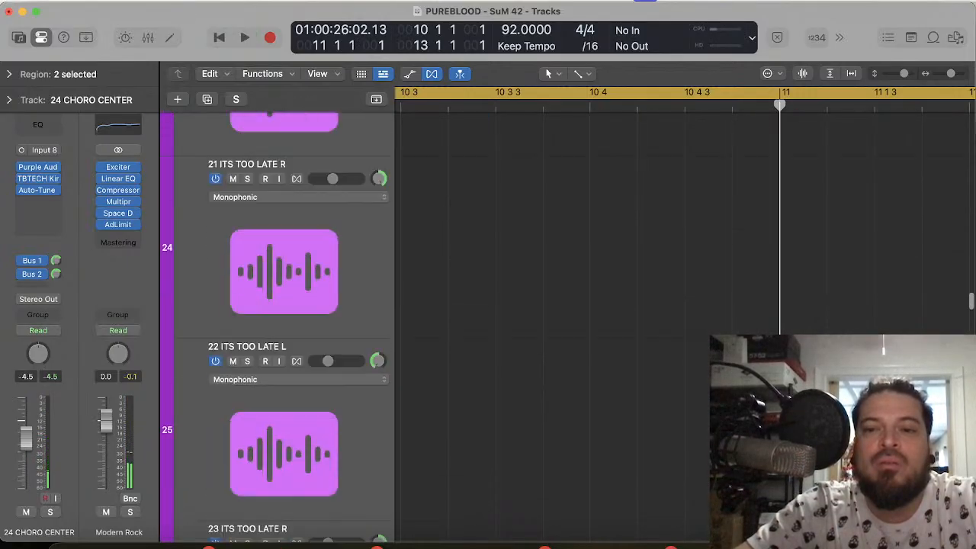
key("super+Right")
key("super+Right")
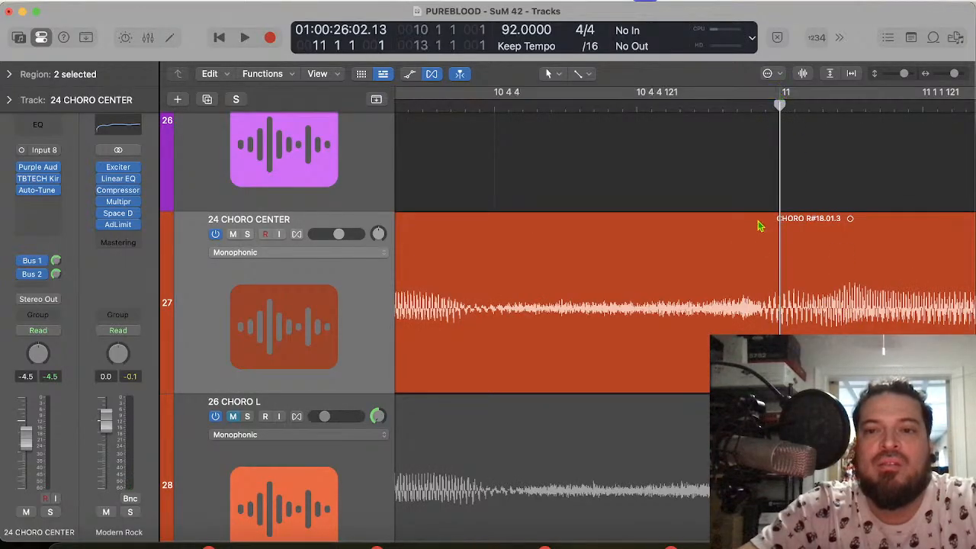
Step: Play briefly from 11 1 1 1, turn the cycle back on and play the 24 CHORO CENTER phrase into bar 12
key("space")
key("super+Left")
key("super+Left")
key("super+Left")
key("super+Left")
scroll(725, 332, "left", 5)
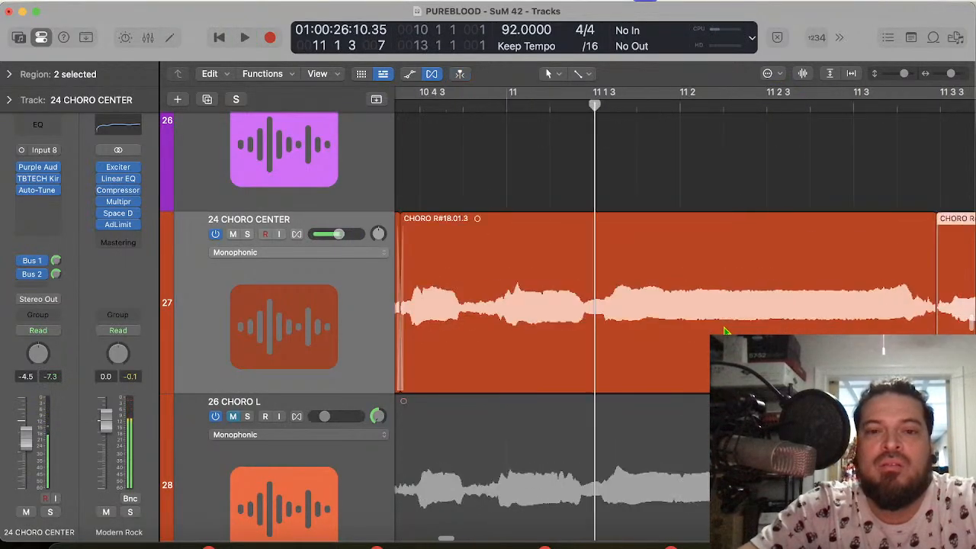
scroll(725, 332, "right", 1)
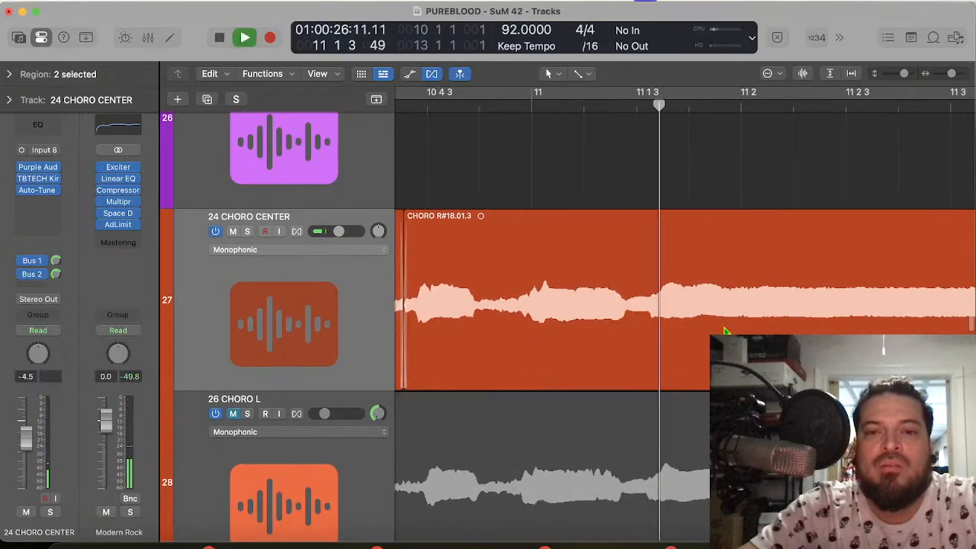
left_click(618, 96)
key("space")
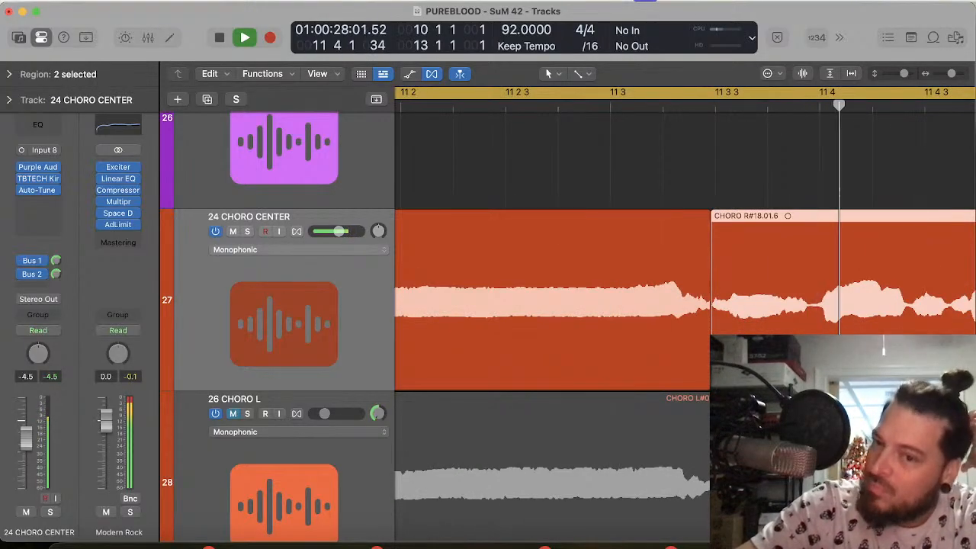
key("space")
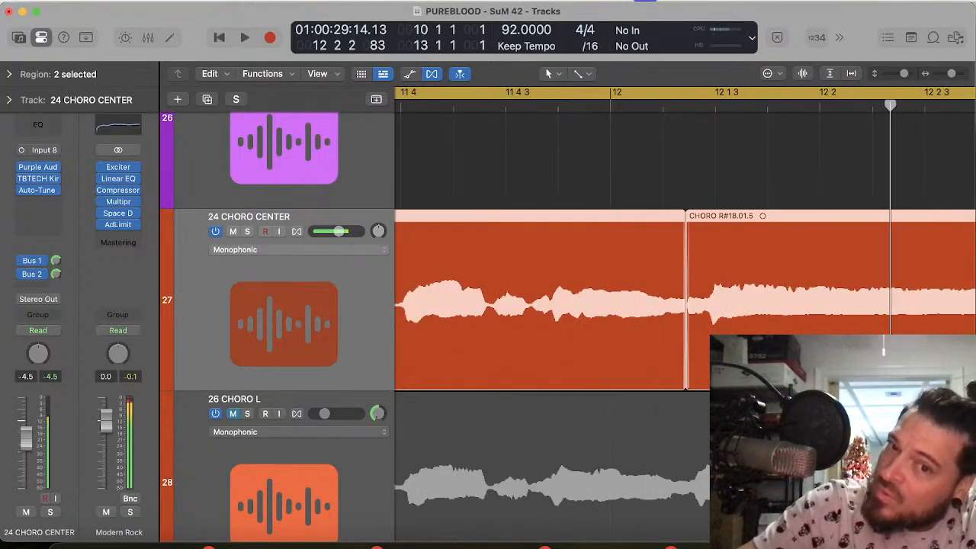
Step: Shift the selected 24 CHORO CENTER regions slightly earlier around 11 3 3 1 and trim the first one's start toward its syllable onset
scroll(479, 108, "left", 5)
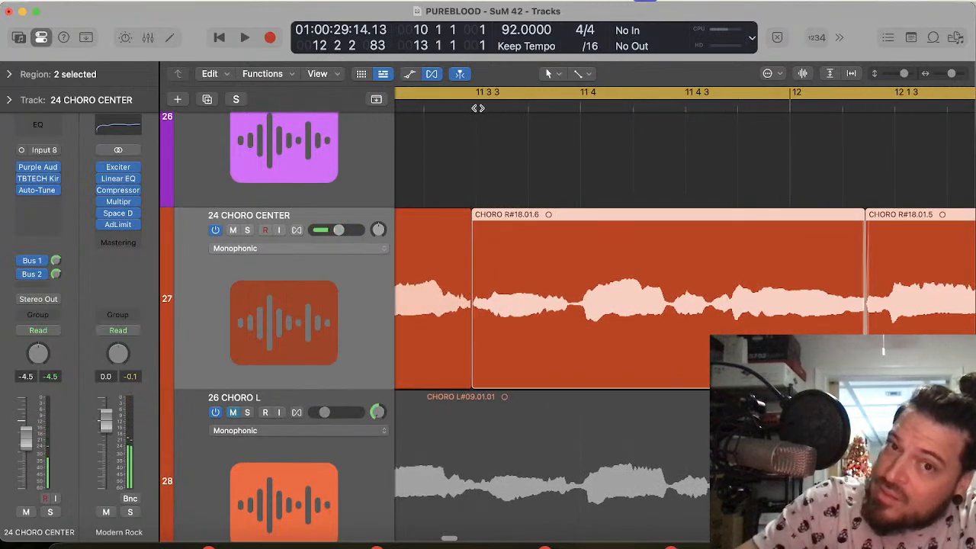
left_click(479, 107)
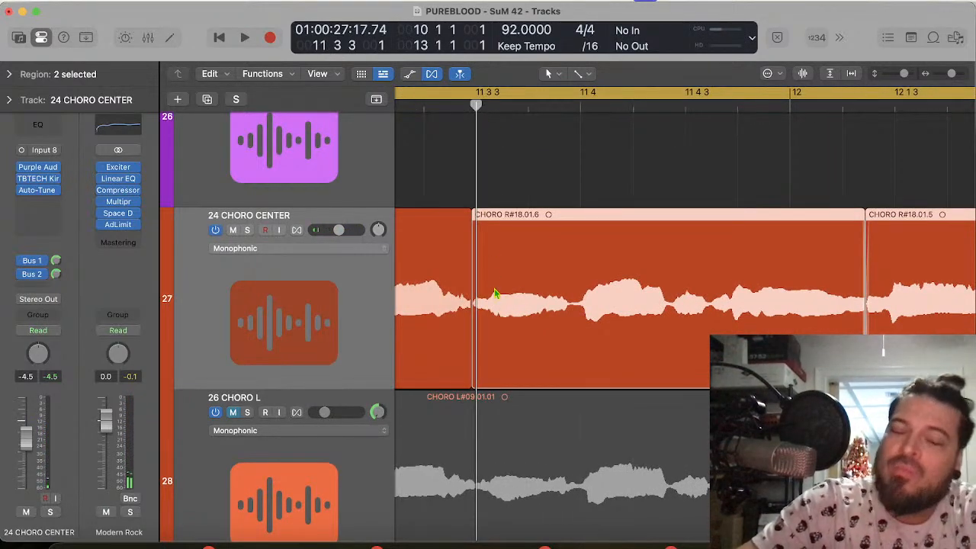
key("super+Right")
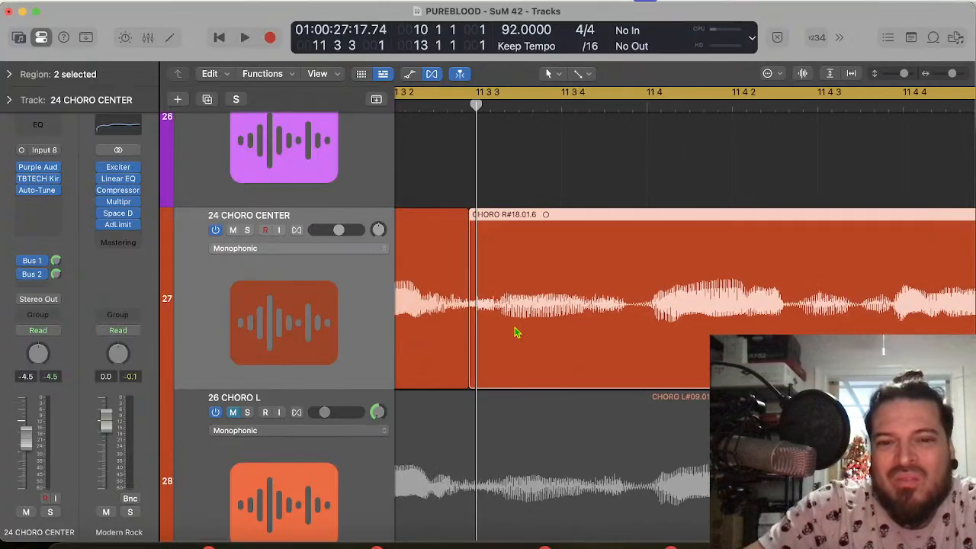
key("super+Right")
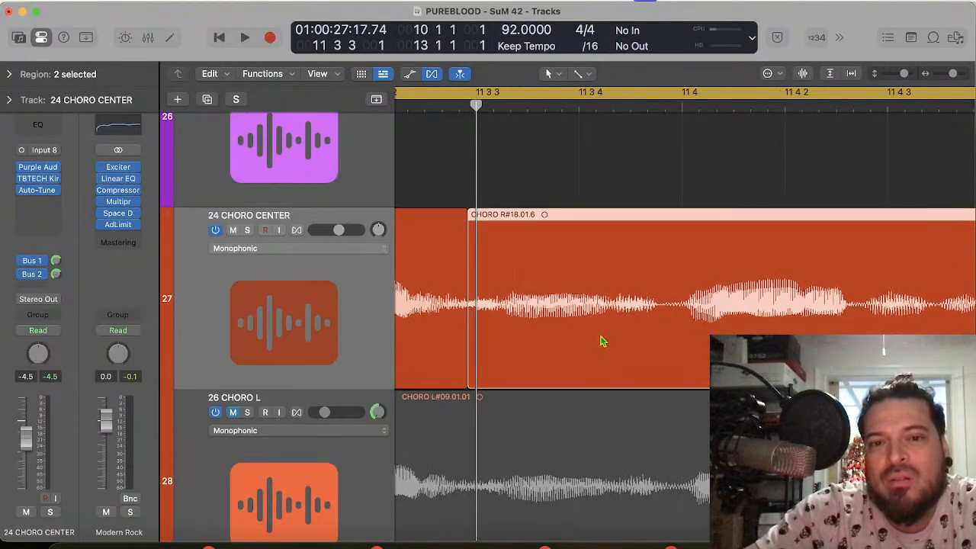
left_click_drag(600, 341, 591, 343)
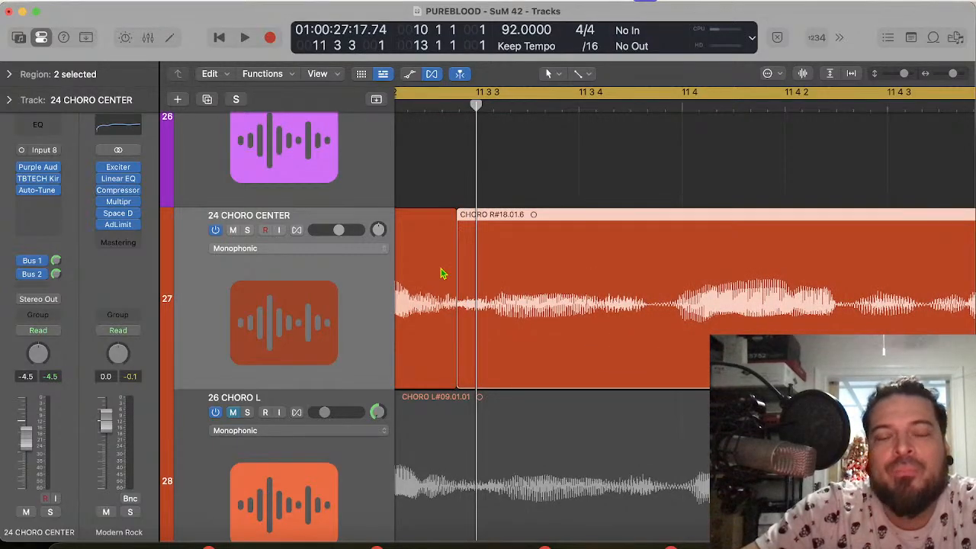
left_click_drag(453, 377, 497, 376)
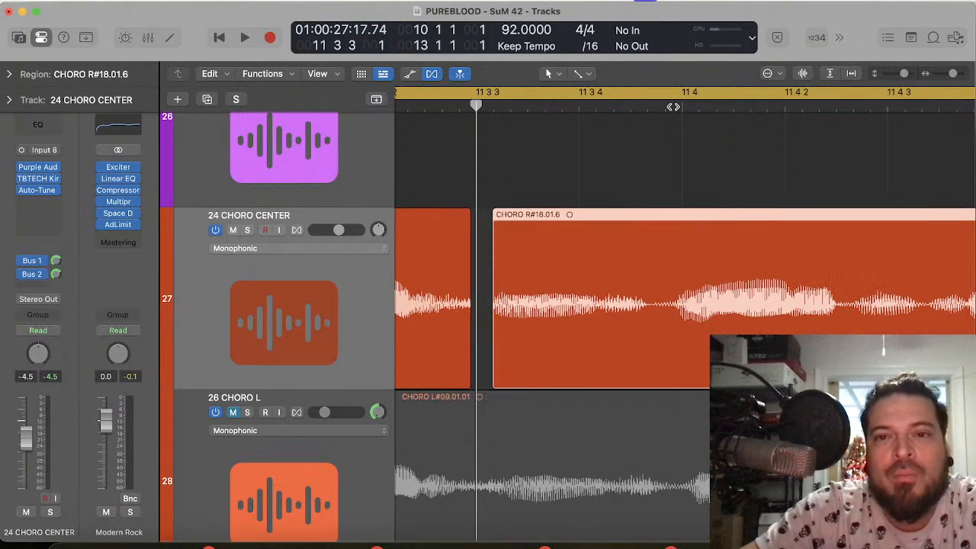
Step: Split the trimmed 24 CHORO CENTER region in the quiet gap before beat 11 4, at 11 3 4 173
left_click(667, 106)
left_click_drag(666, 108, 653, 118)
key("super+t")
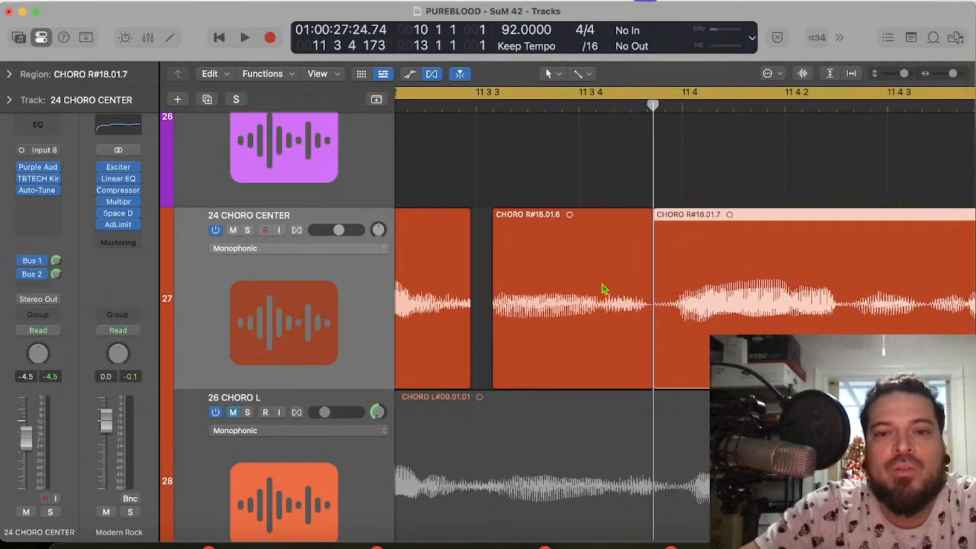
Step: Move the isolated syllable's onset onto 11 3 3 1 and shift its boundary with the preceding region slightly earlier
scroll(575, 299, "left", 1)
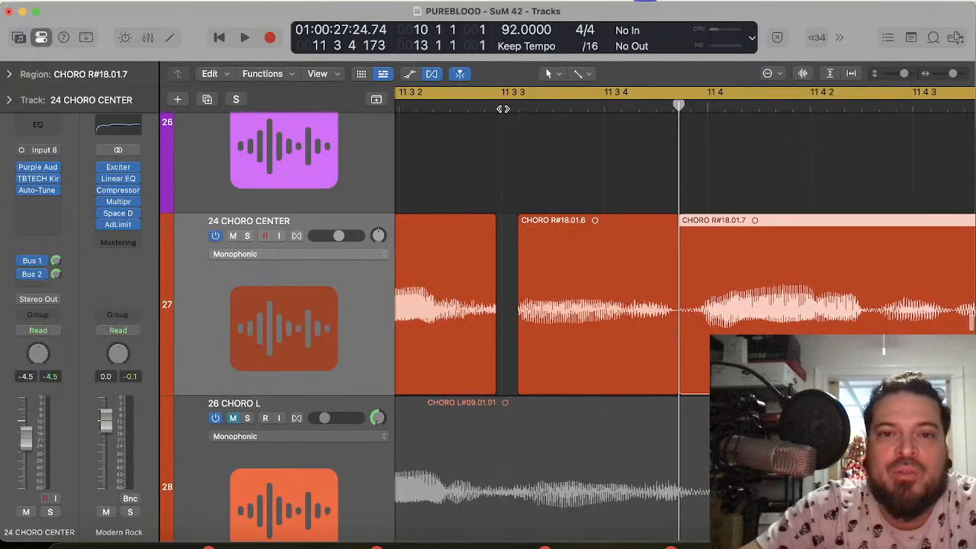
left_click(503, 109)
left_click_drag(549, 344, 528, 349)
key("super+Right")
key("super+Right")
key("super+Right")
key("super+Right")
key("super+Right")
key("super+Right")
key("super+Left")
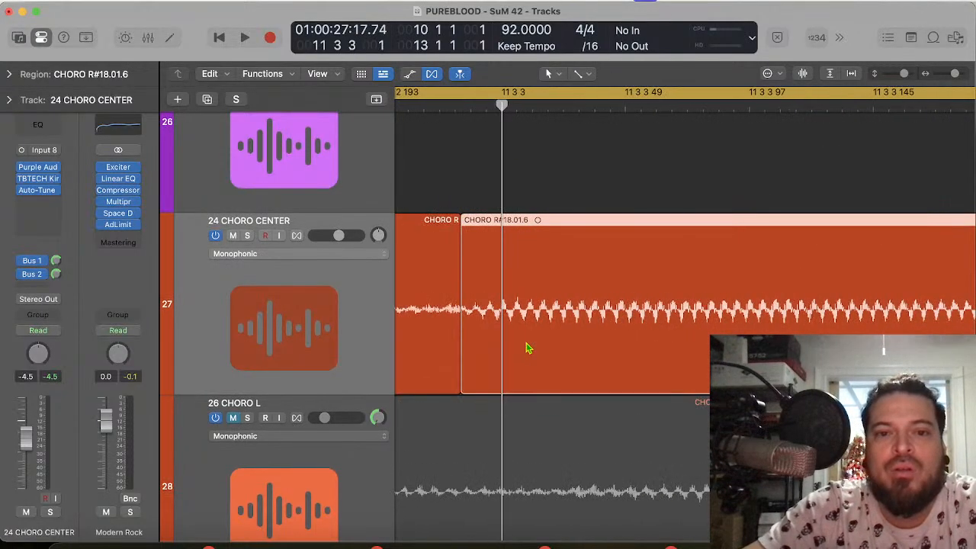
left_click_drag(461, 378, 424, 388)
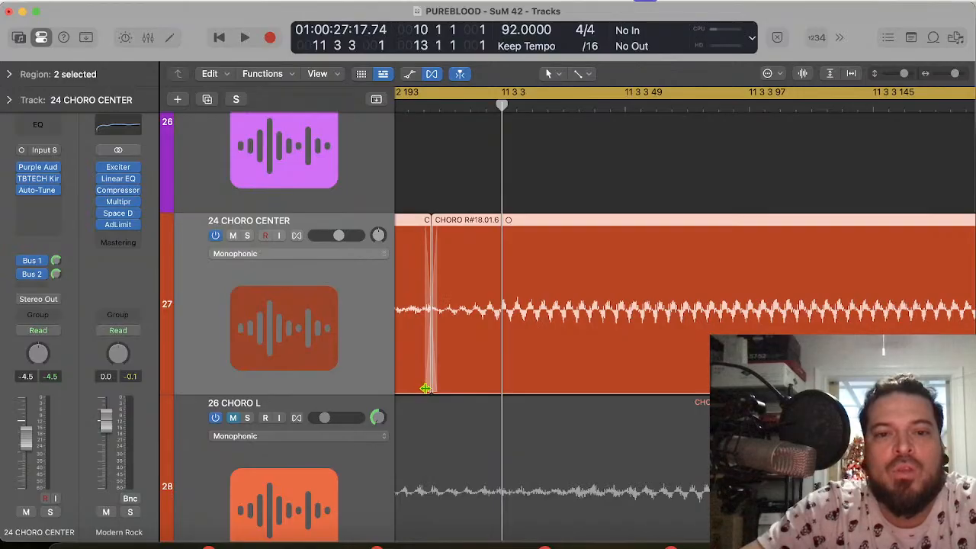
Step: Stretch the end of the isolated syllable to meet the region that starts just before beat 11 4
key("super+Left")
key("super+Left")
key("super+Left")
scroll(569, 336, "right", 2)
scroll(549, 318, "left", 2)
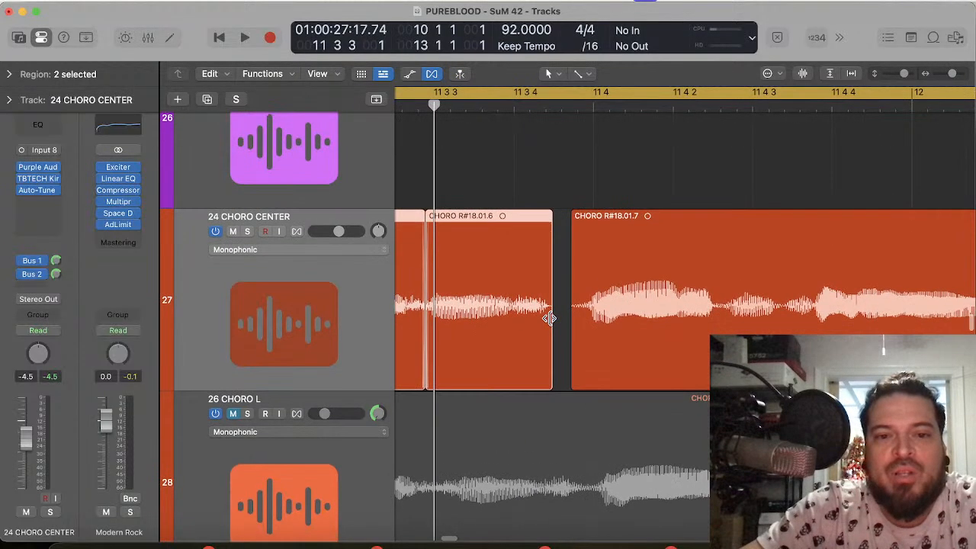
left_click_drag(549, 377, 571, 383)
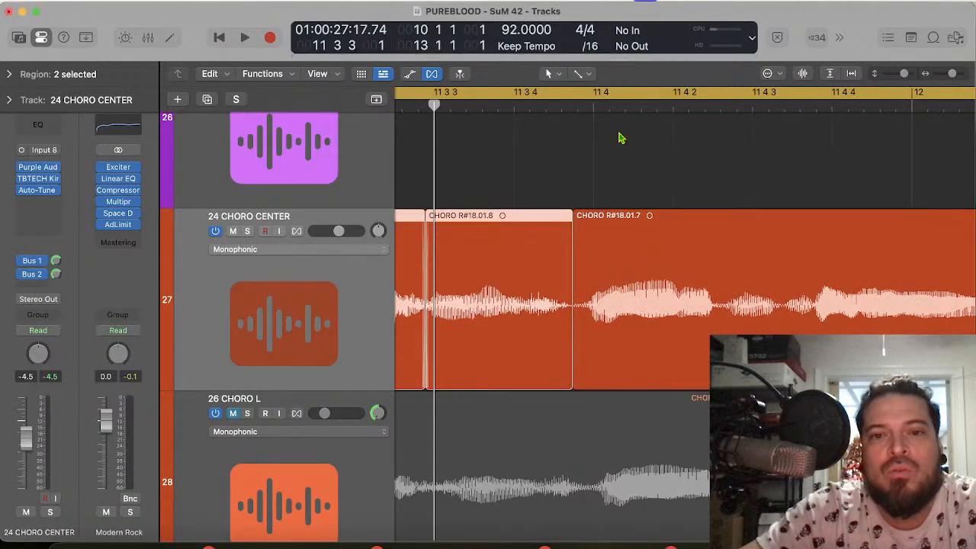
Step: Compare the following syllable's onset with 11 4 1 1 and play the cycle to check the edited phrase
left_click(593, 105)
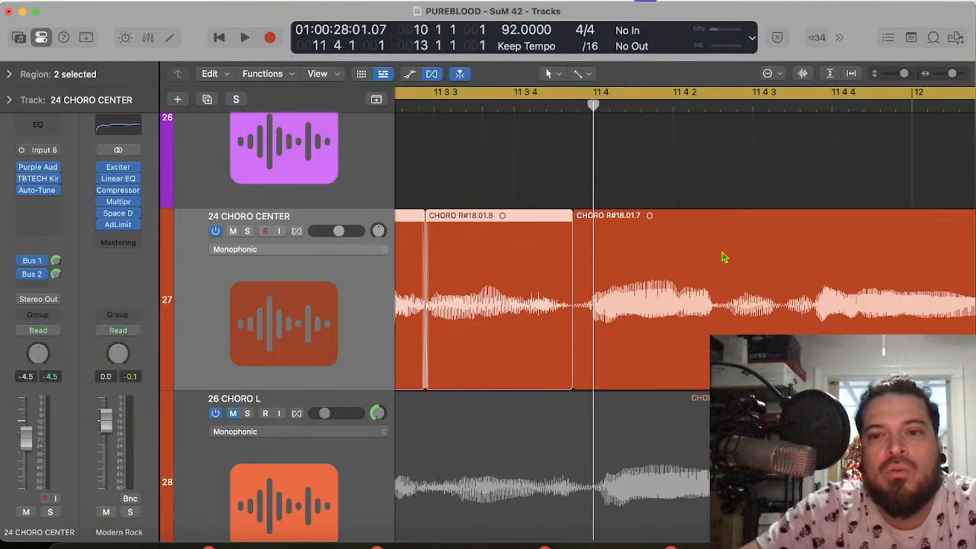
scroll(724, 258, "right", 5)
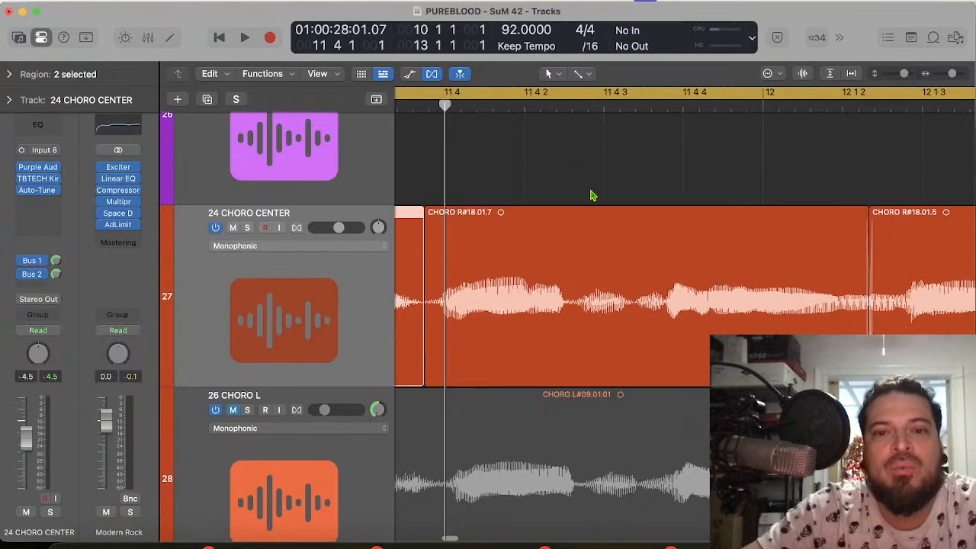
key("space")
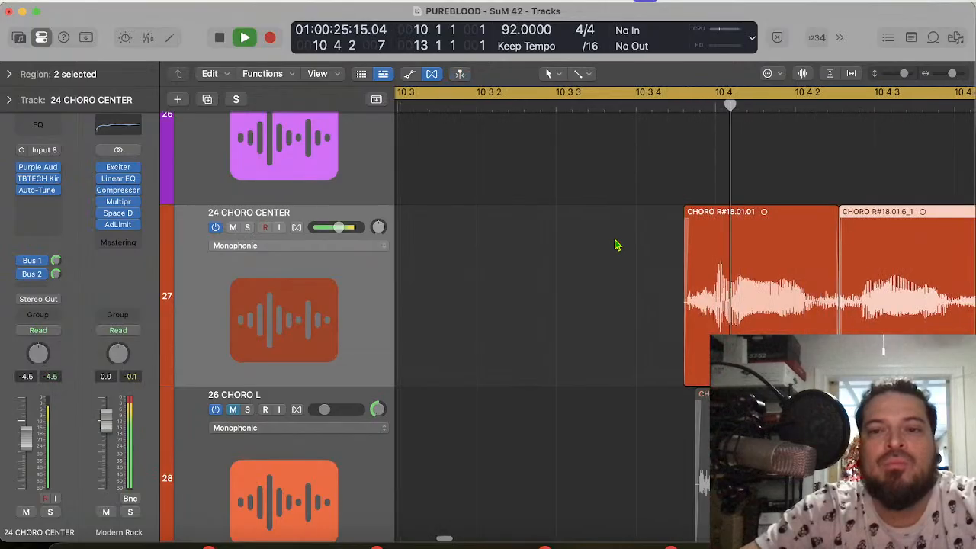
key("super+Left")
key("super+Left")
key("super+Left")
key("super+Left")
key("super+Left")
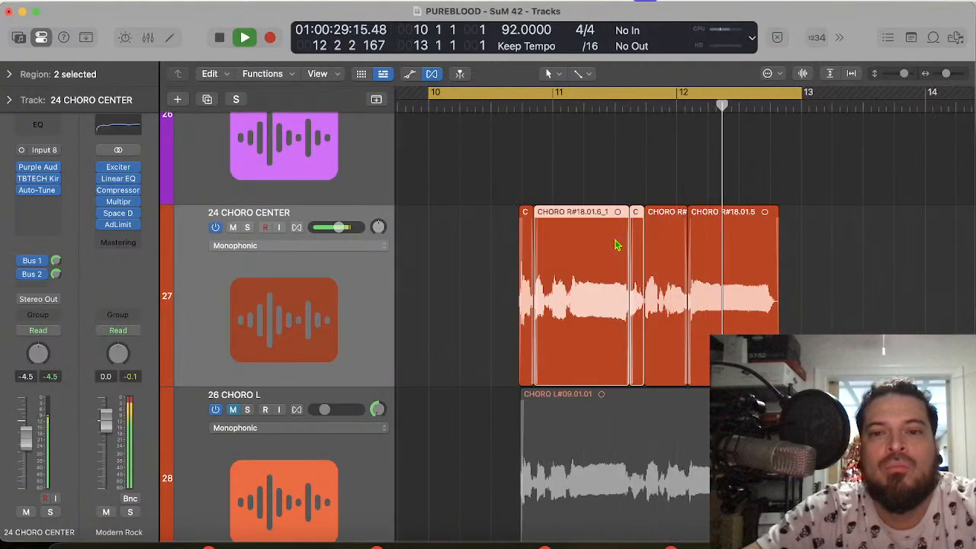
key("space")
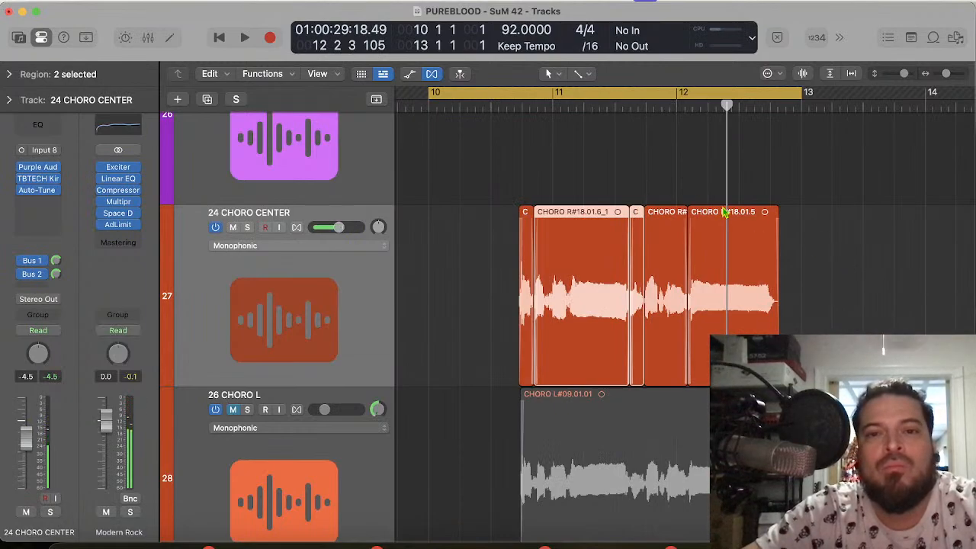
key("space")
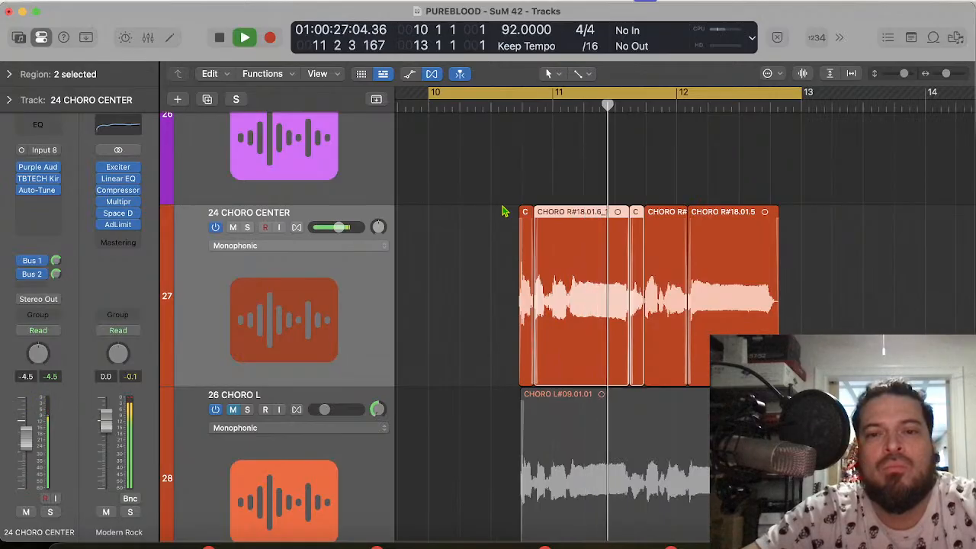
key("space")
Step: Undo the latest stretch, moves, trims and split on the 24 CHORO CENTER regions
key("super+z")
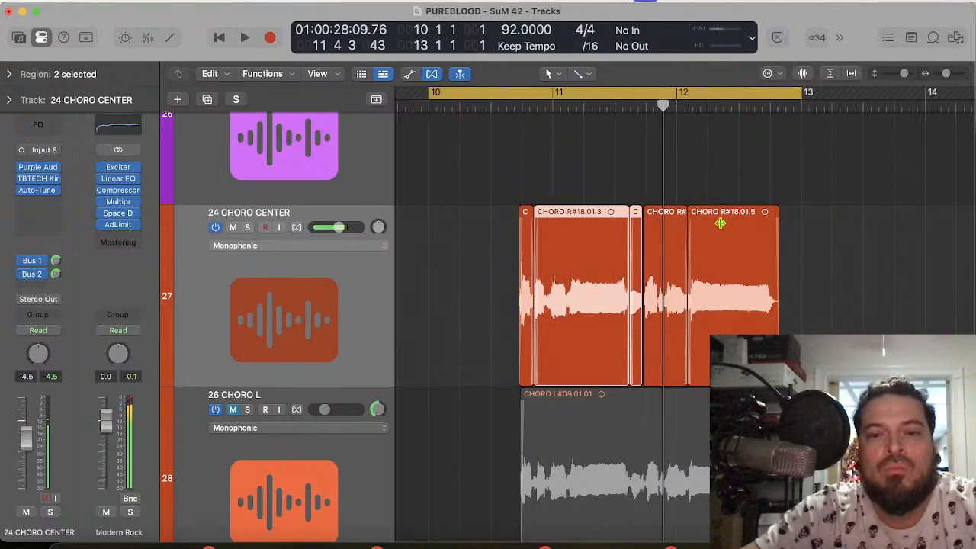
key("super+z")
key("super+z")
key("super+z")
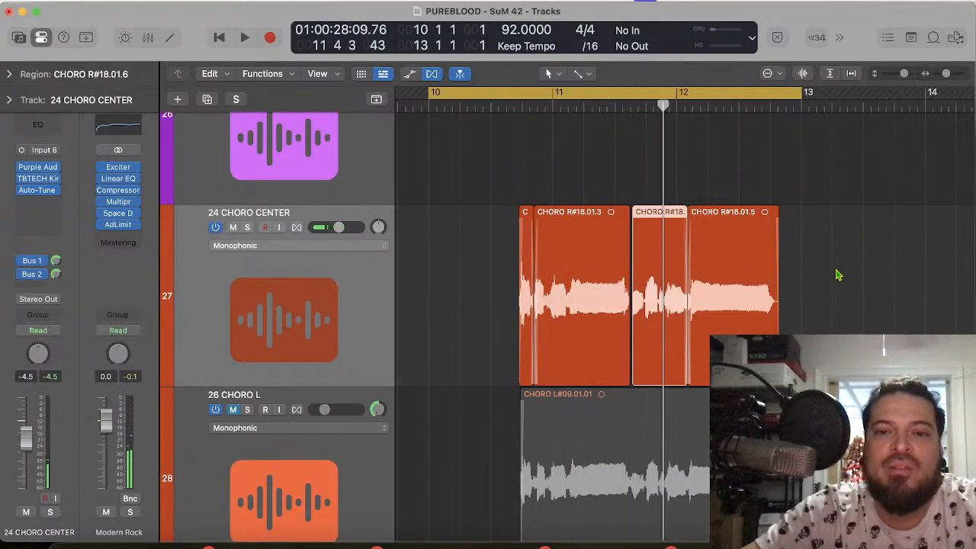
key("super+z")
key("super+z")
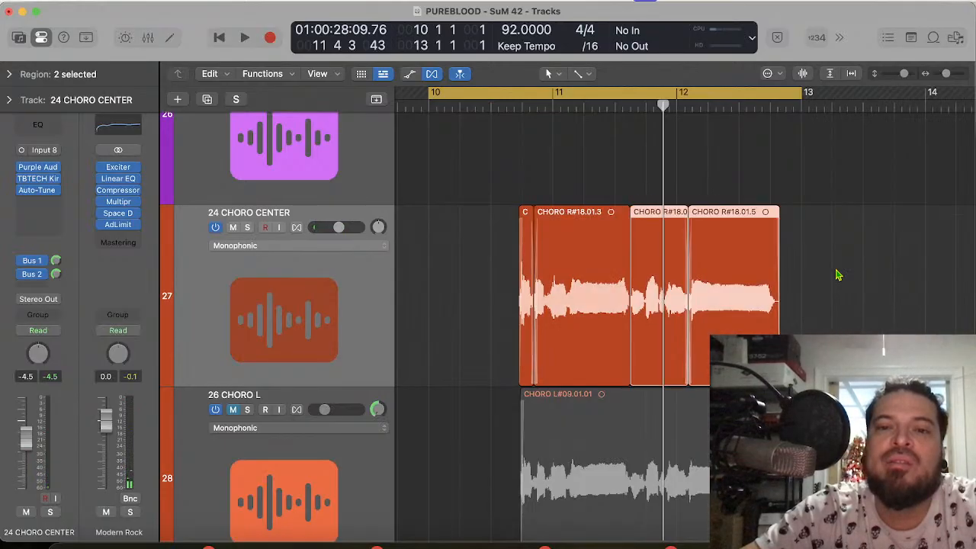
key("super+z")
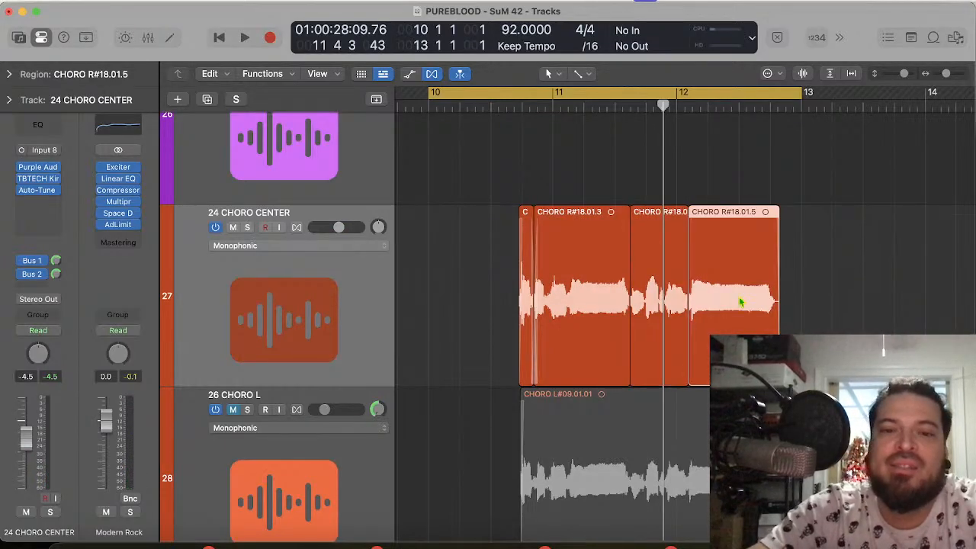
Step: Step back and forth through the recent 24 CHORO CENTER edits, ending with the syllable edits from 11 3 3 undone
scroll(740, 302, "up", 8)
scroll(741, 302, "left", 6)
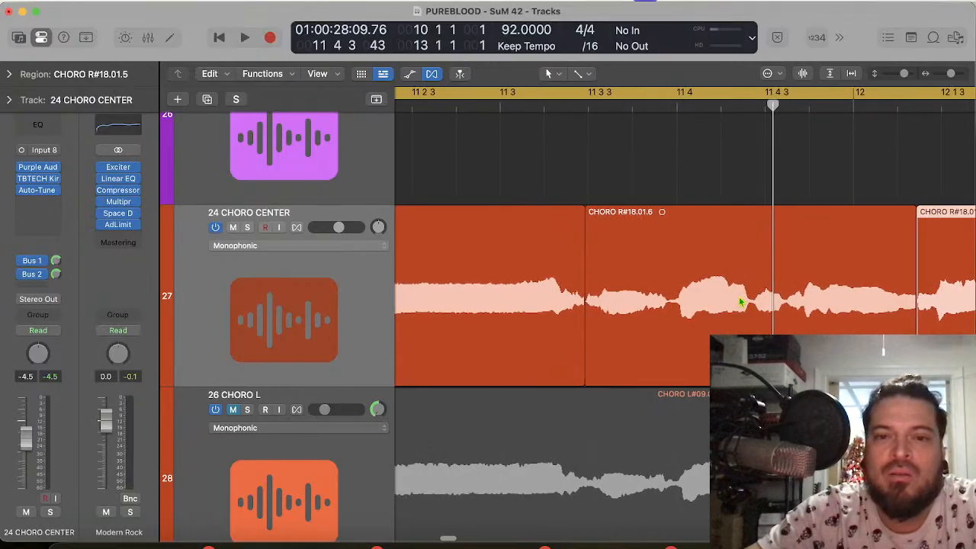
key("super+z")
key("super+shift+z")
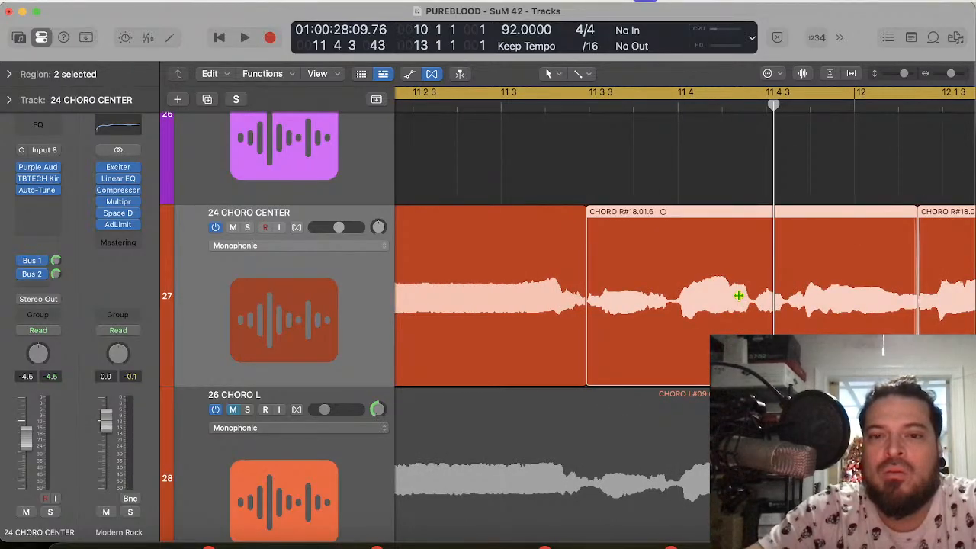
scroll(738, 305, "down", 8)
key("super+z")
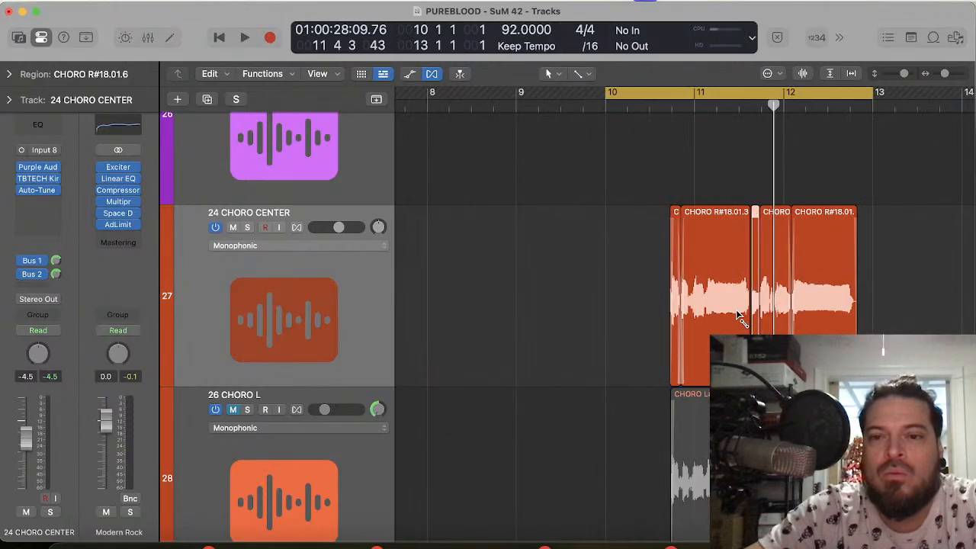
key("super+z")
key("super+z")
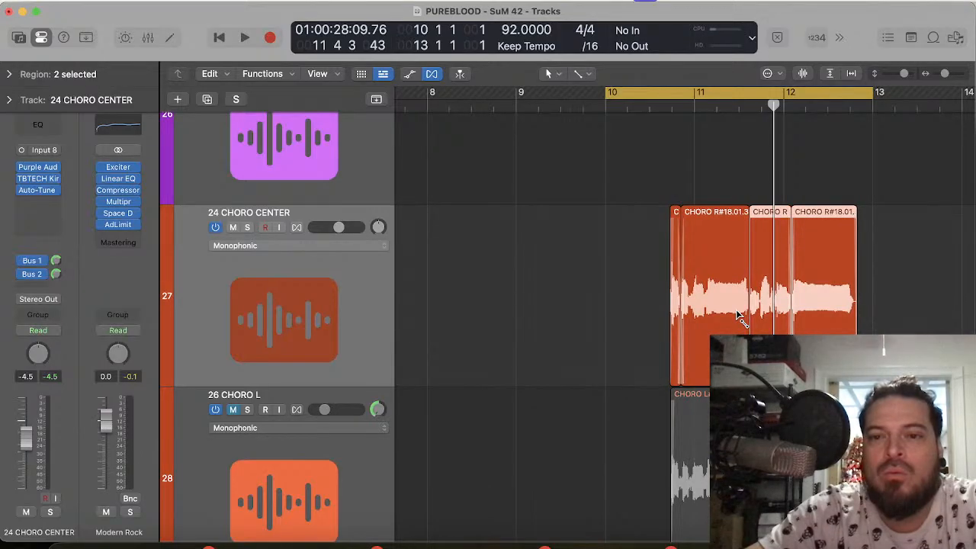
key("super+z")
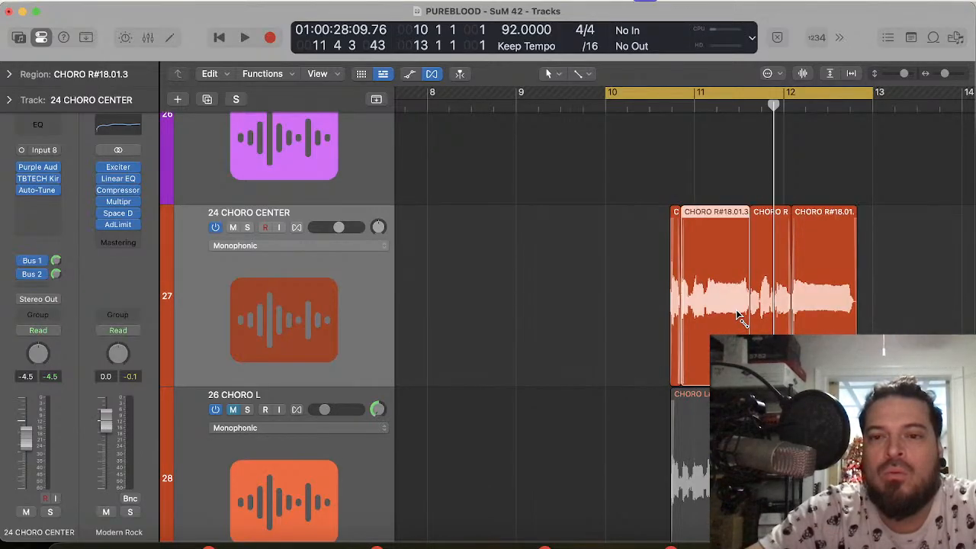
Step: Play the cycle with the drums to check the restored 24 CHORO CENTER phrase through bar 12
key("super+Right")
key("super+Right")
key("super+Right")
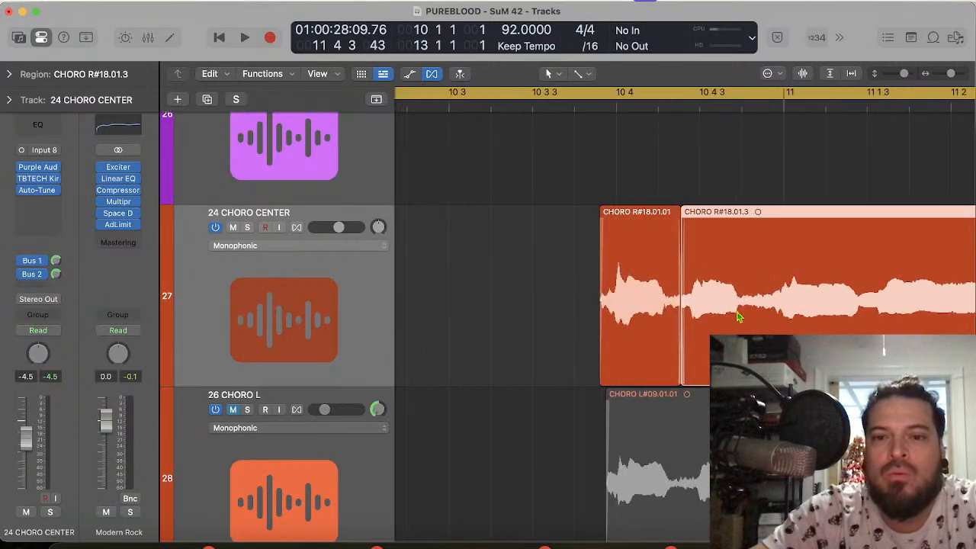
key("space")
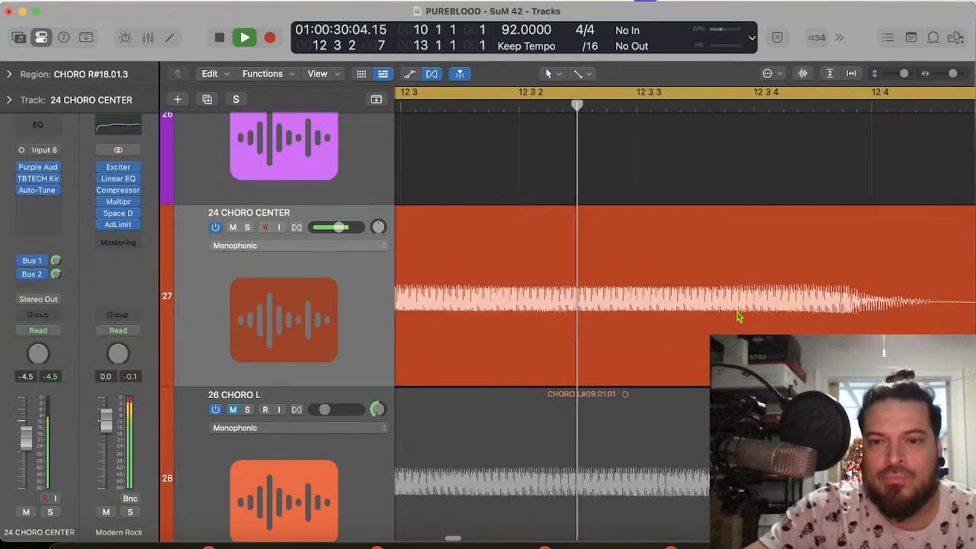
key("space")
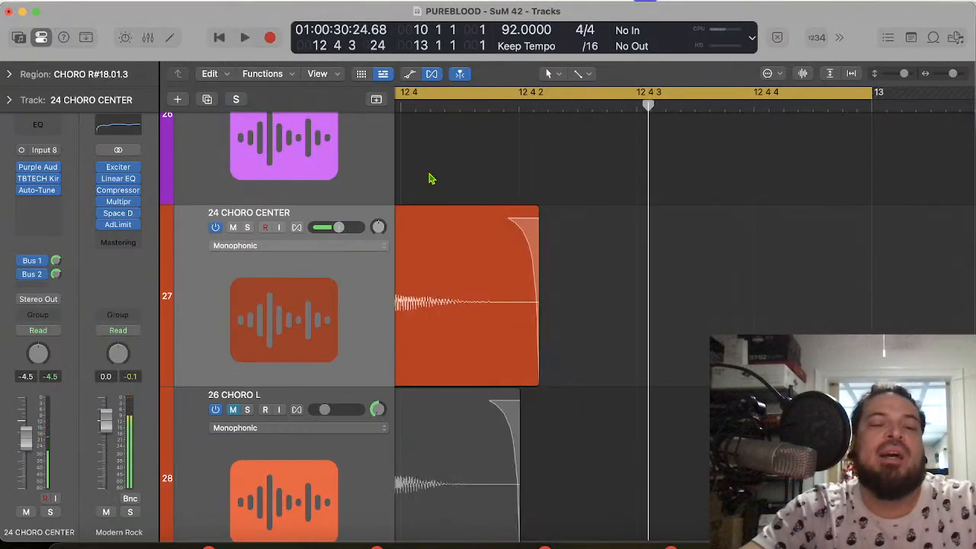
Step: Mute the PUREBLOOD - SUNRISE DRUMS track and briefly play the start of the cycle without it
scroll(429, 178, "up", 20)
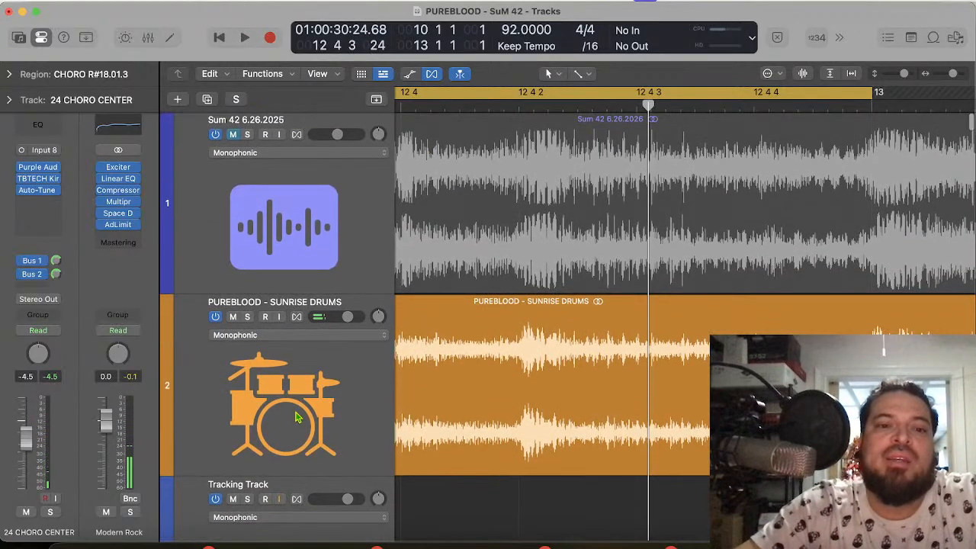
left_click(233, 318)
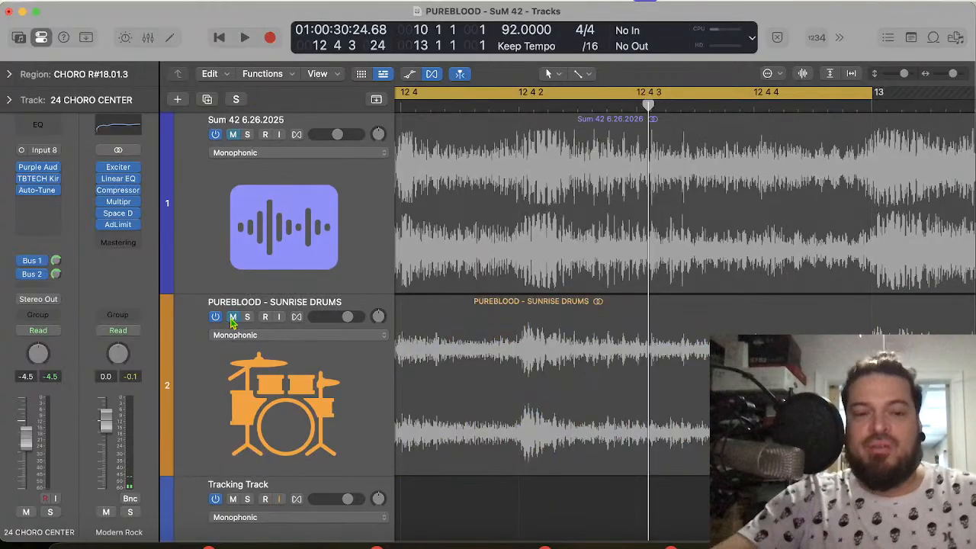
scroll(231, 321, "down", 15)
key("space")
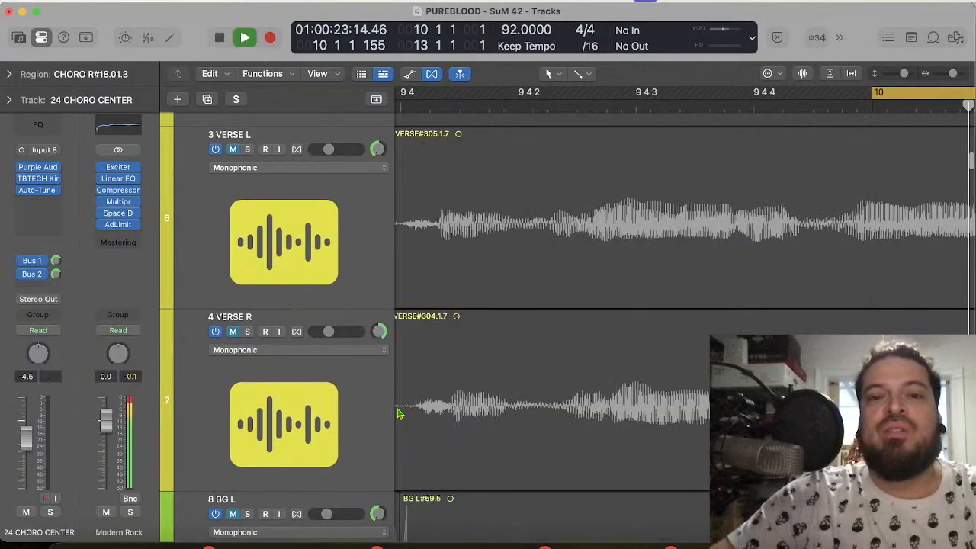
key("space")
Step: Select the 26 CHORO L and 27 CHORO R tracks together and unmute both
scroll(603, 367, "down", 5)
scroll(603, 367, "down", 15)
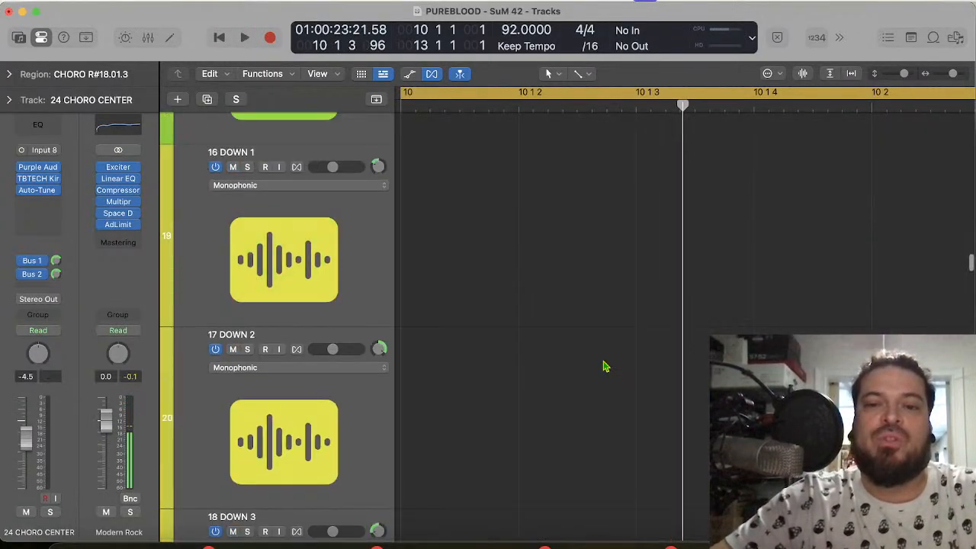
scroll(604, 367, "right", 3)
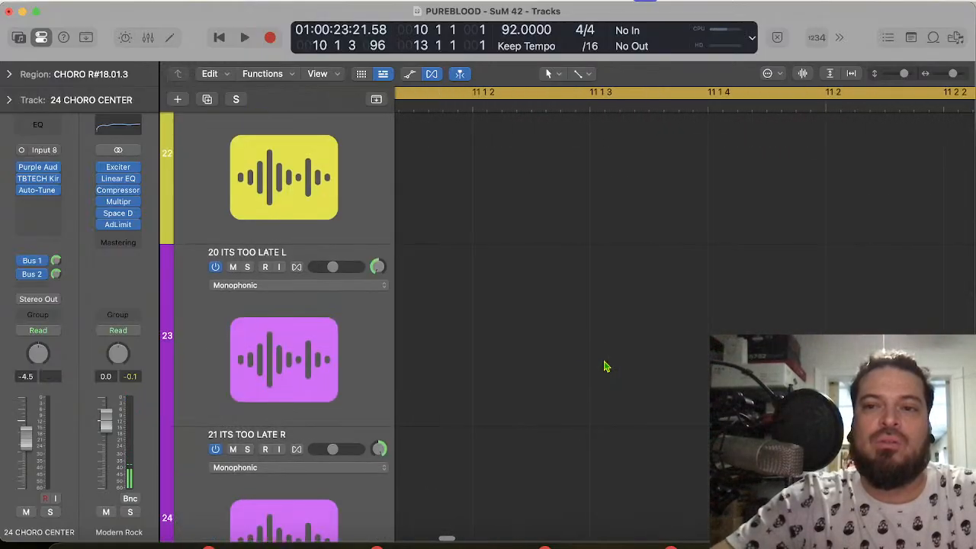
scroll(603, 367, "down", 10)
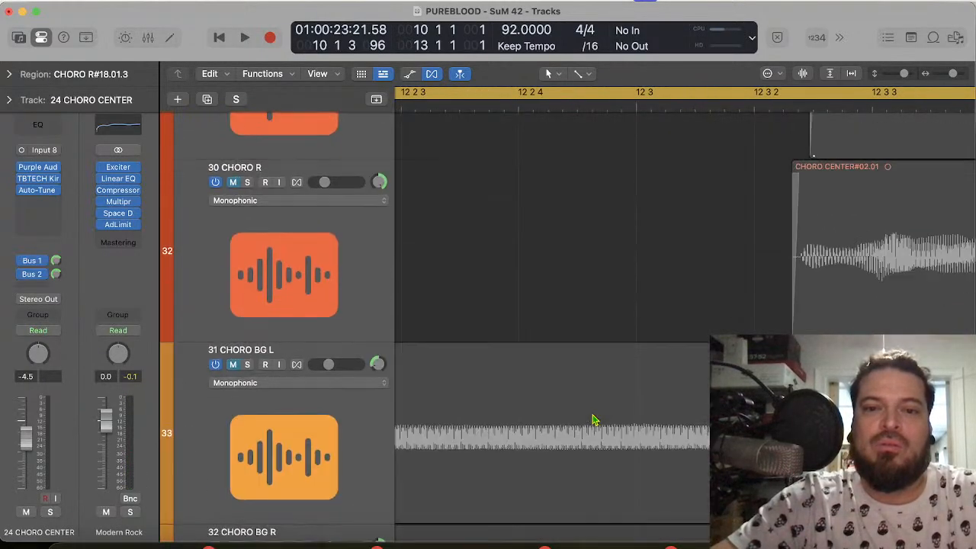
scroll(594, 420, "right", 3)
scroll(594, 421, "up", 3)
scroll(594, 420, "left", 2)
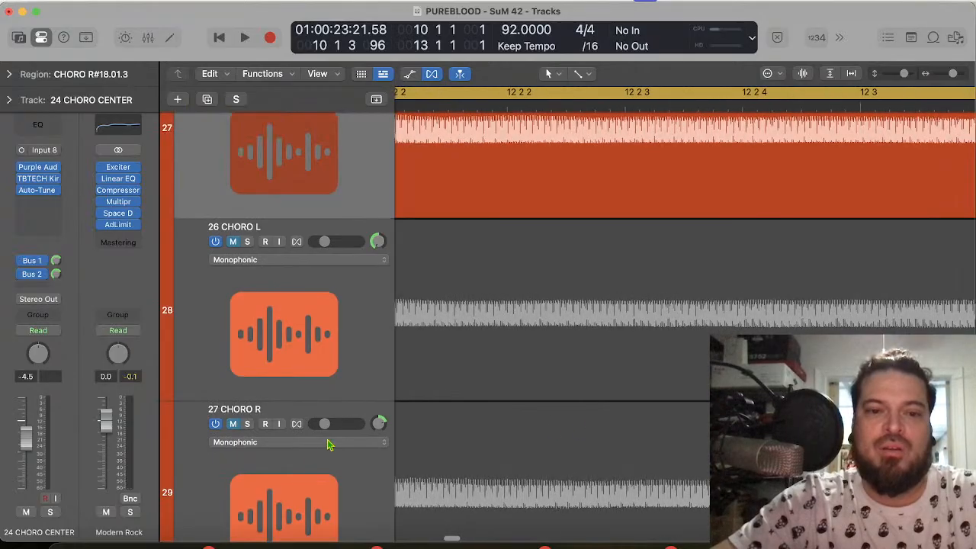
left_click(277, 490)
left_click(304, 305, "shift")
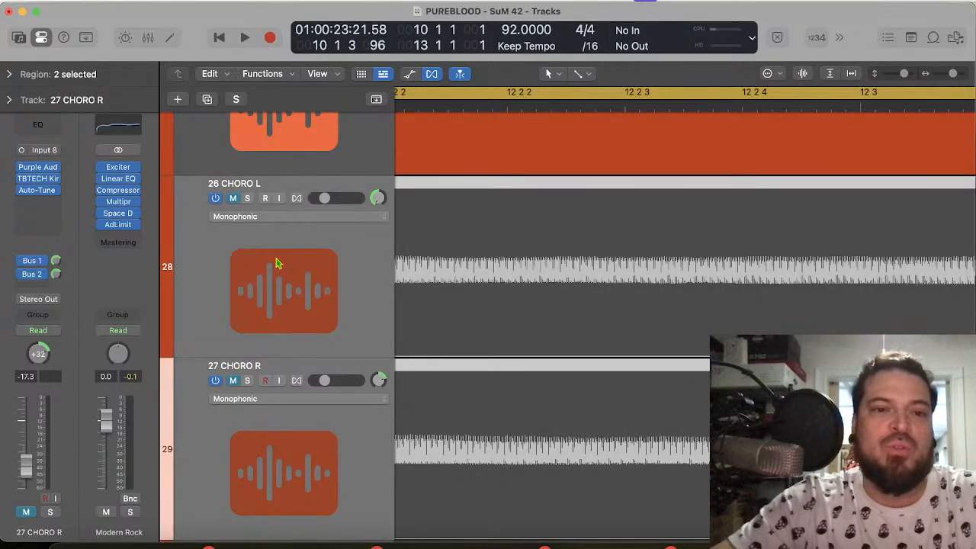
left_click(232, 200)
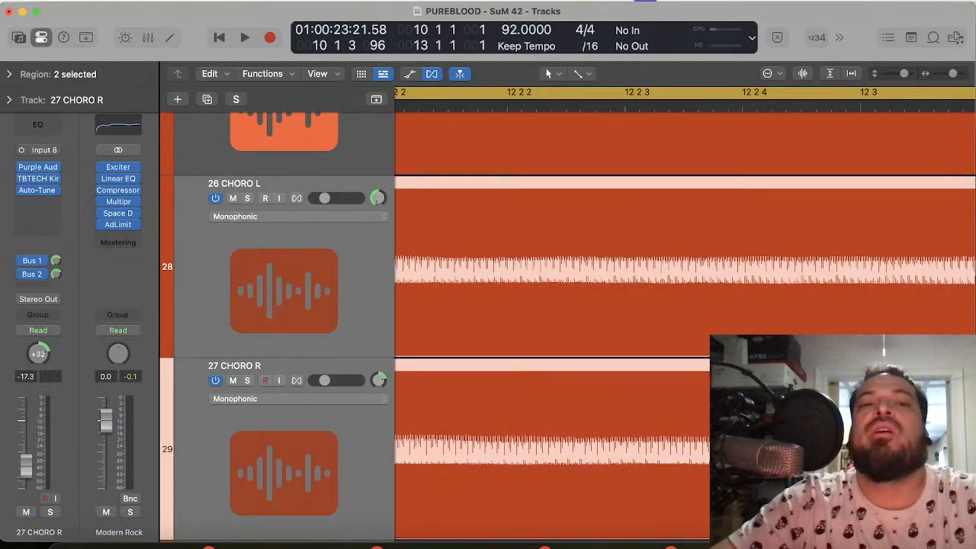
Step: Play the cycle from bar 10 through bar 12 to hear the left and right chorus doubles with the center vocal
key("space")
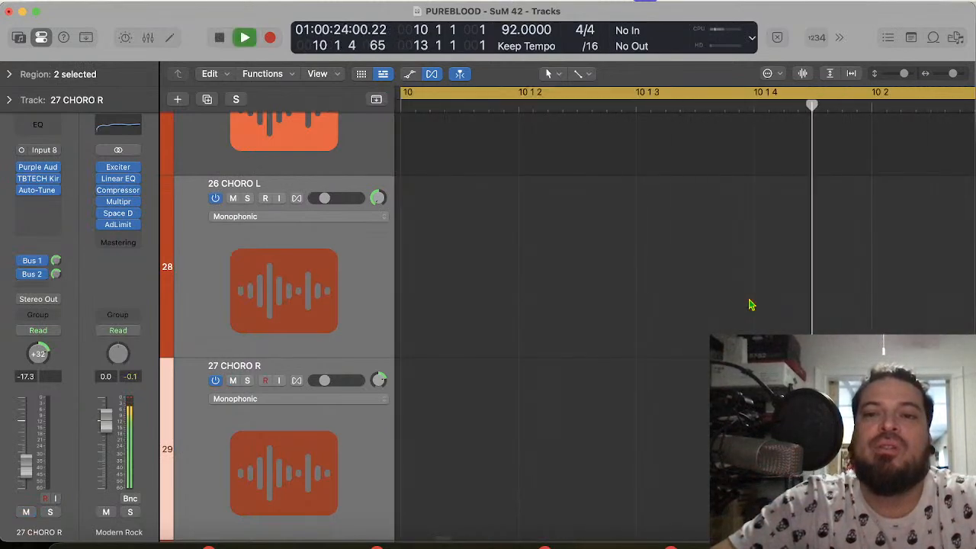
key("z")
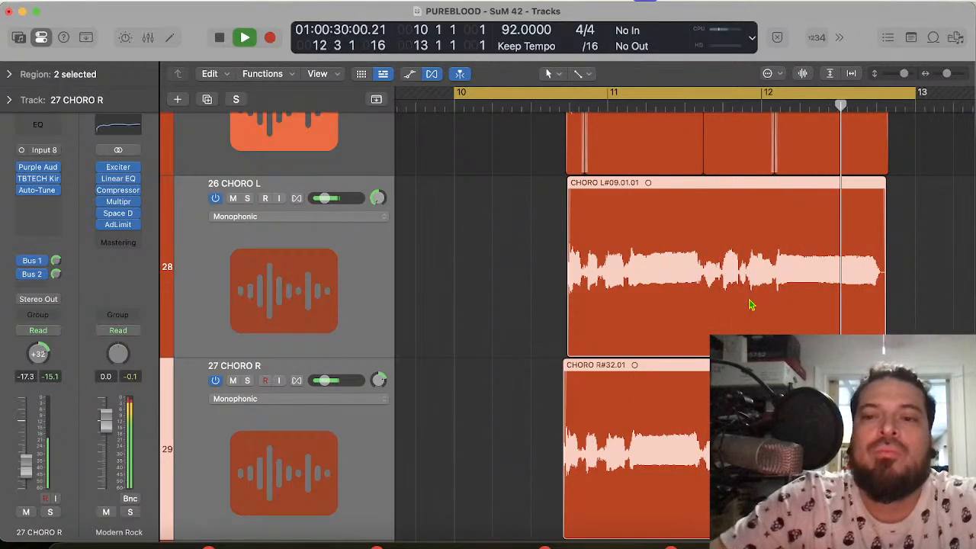
scroll(562, 338, "down", 10)
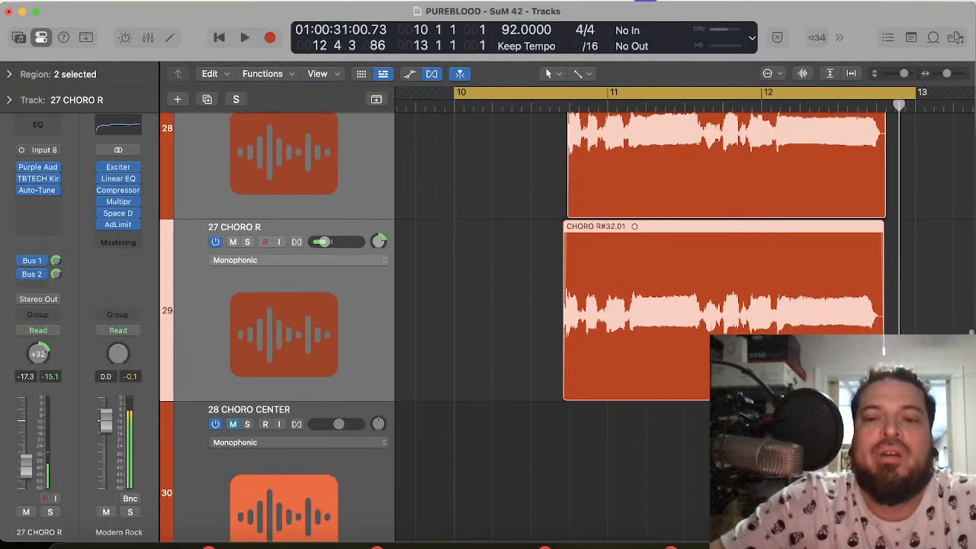
Step: Select the tracks from 33 CHORO SINGY L through 44 CHORO SINGY R and mute them all
scroll(375, 368, "down", 12)
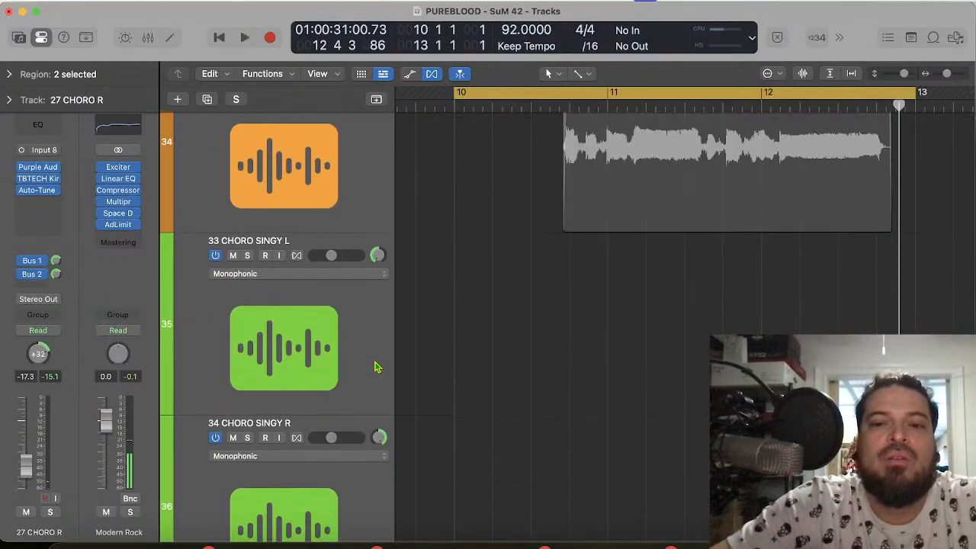
scroll(374, 368, "down", 10)
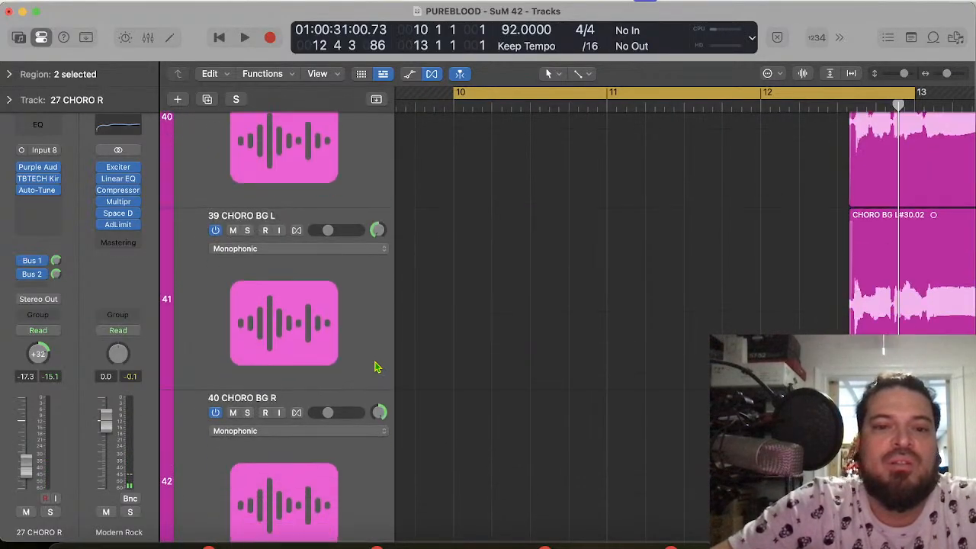
scroll(374, 366, "down", 7)
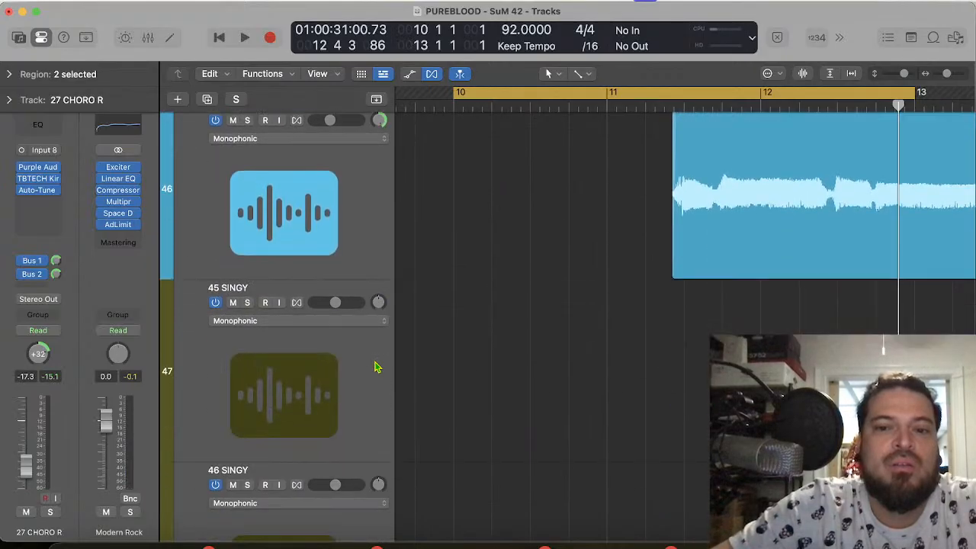
scroll(374, 366, "up", 3)
left_click(343, 263)
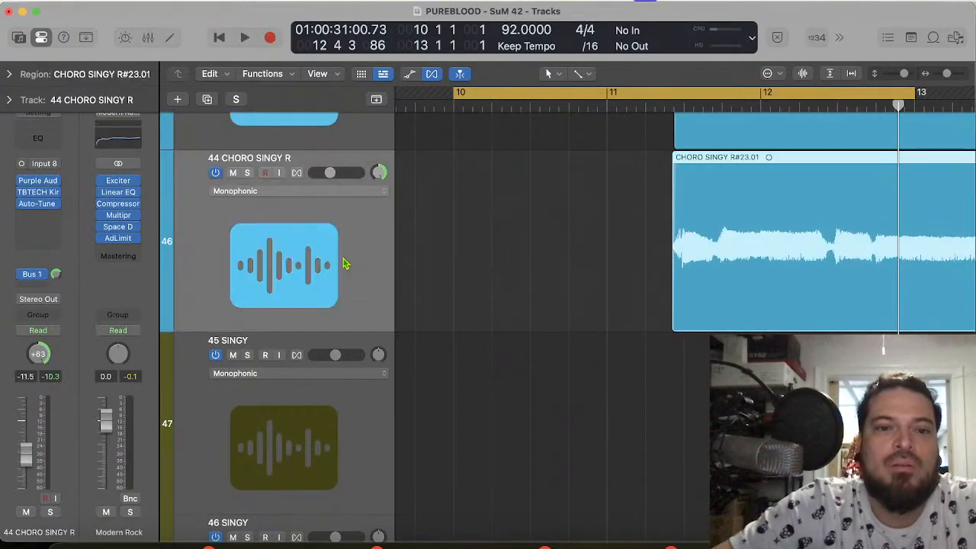
scroll(343, 263, "up", 8)
scroll(343, 264, "up", 8)
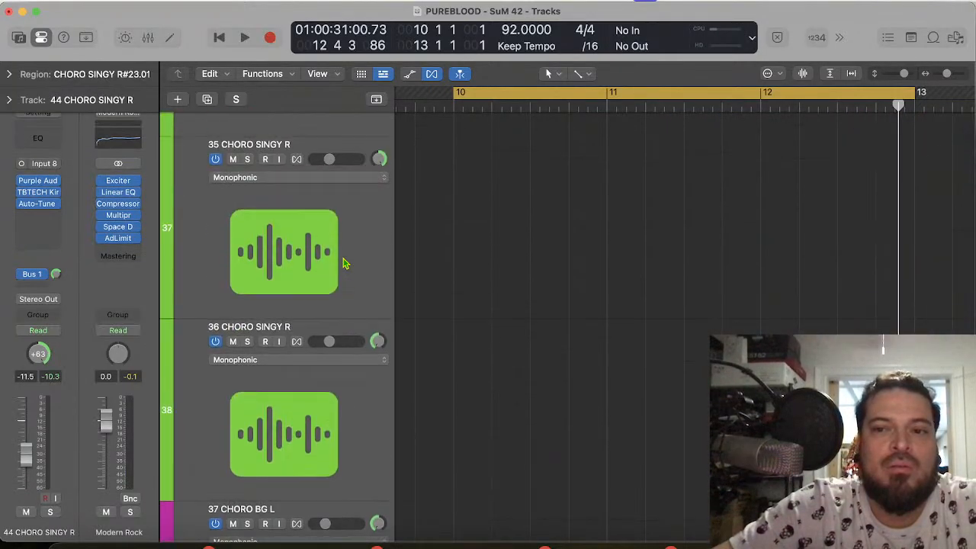
scroll(343, 263, "down", 1)
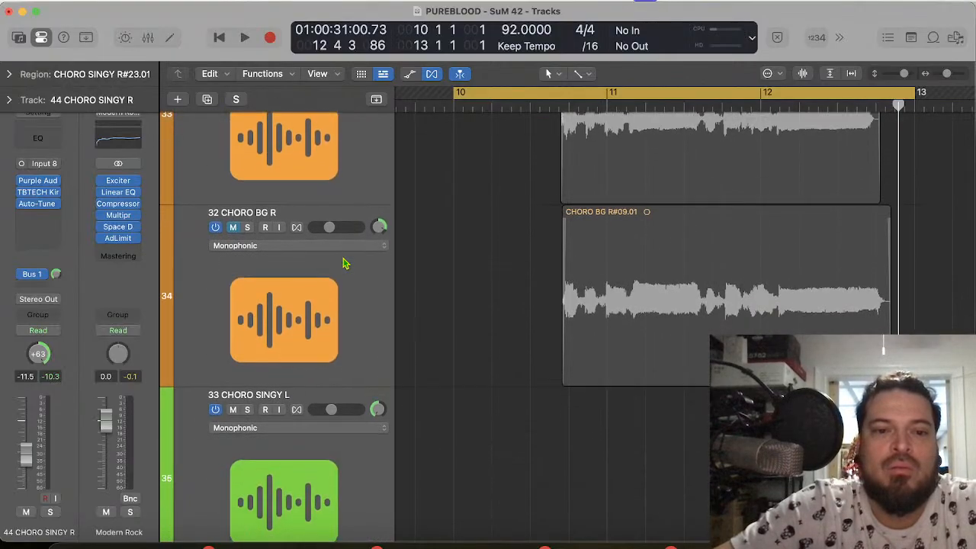
left_click(324, 472, "shift")
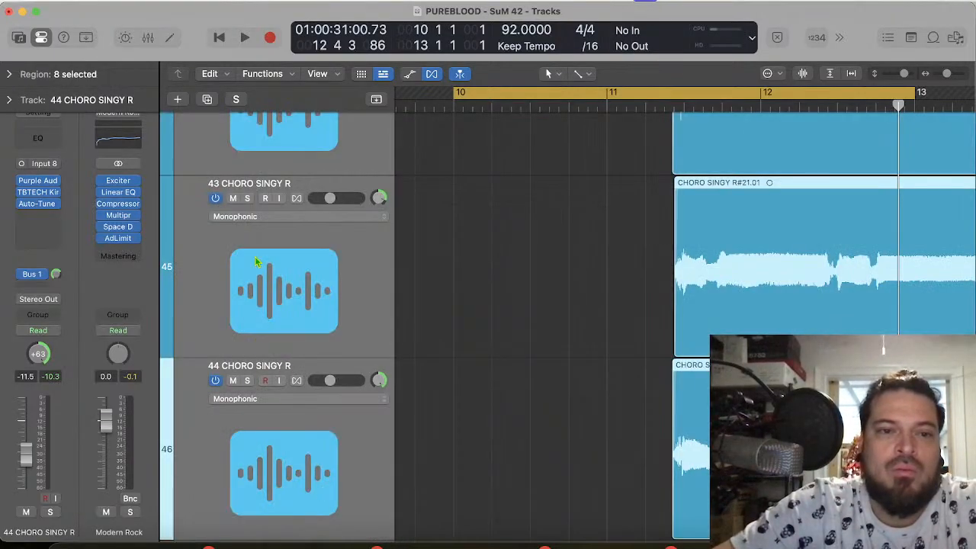
left_click(233, 198)
Step: Play the cycle through bar 12 with the CHORO SINGY layers muted and look over the other vocal tracks
key("space")
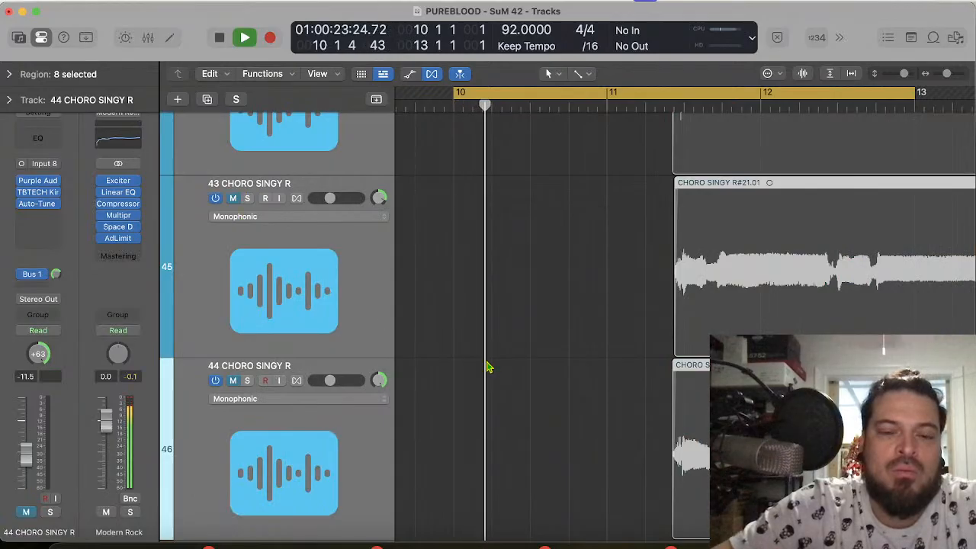
scroll(532, 366, "down", 10)
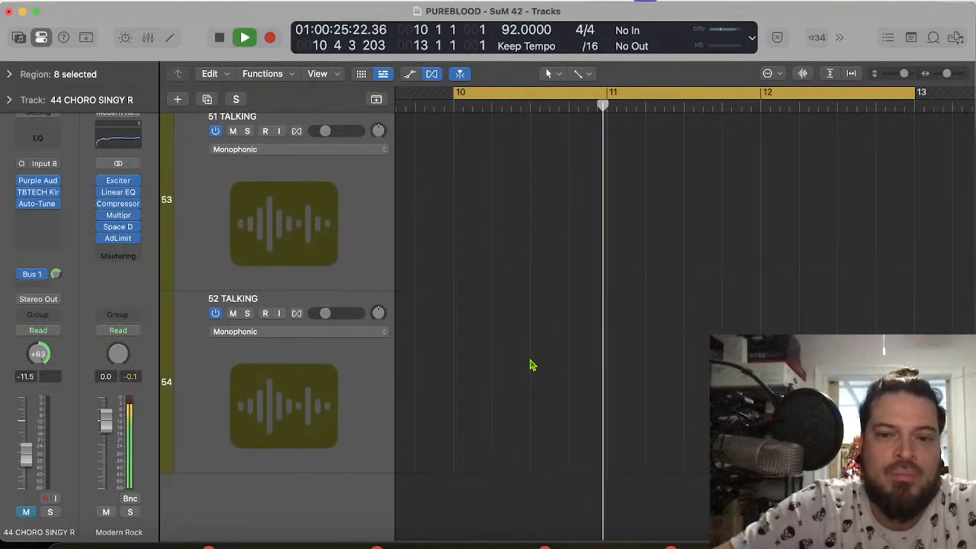
scroll(532, 365, "up", 15)
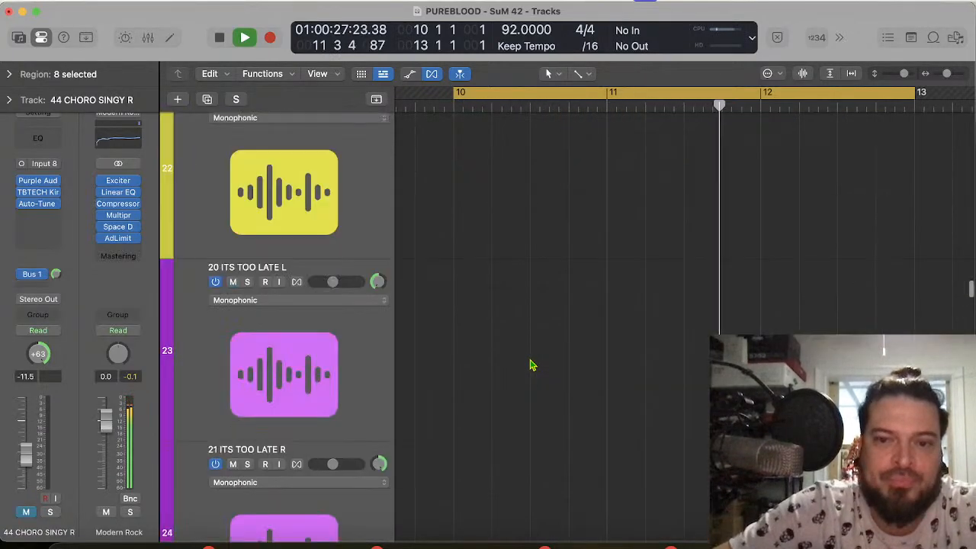
scroll(532, 366, "down", 6)
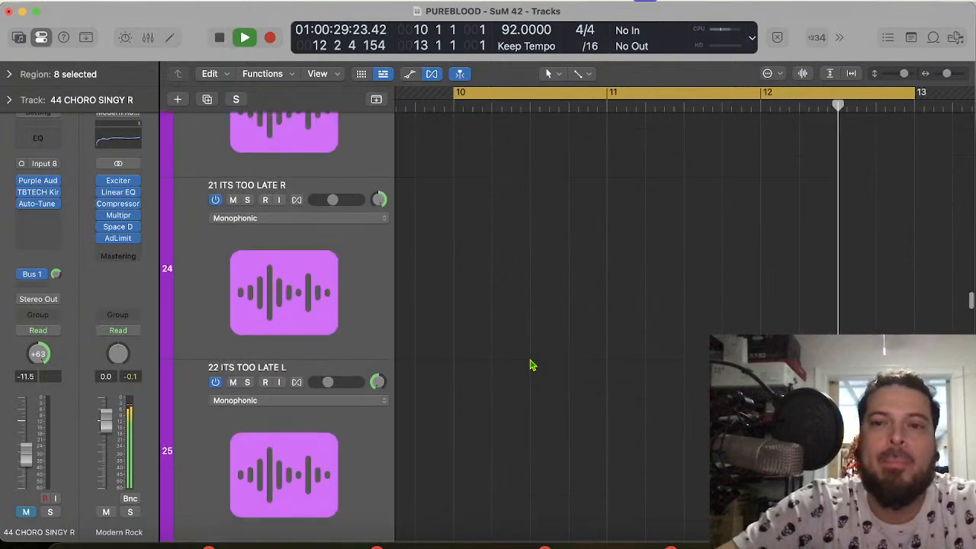
scroll(532, 365, "down", 2)
key("space")
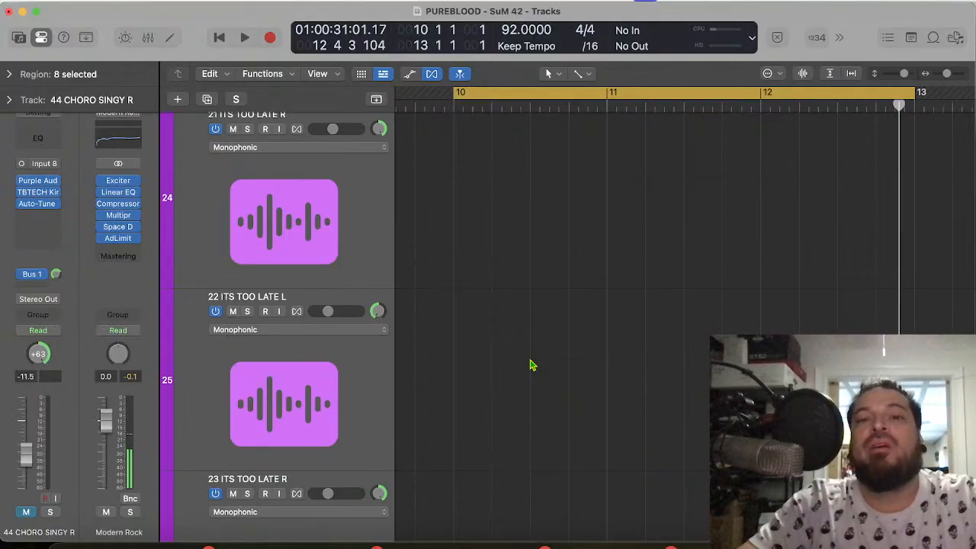
Step: Replay the chorus from bar 10 into bar 11 while viewing the 26 CHORO L and 27 CHORO R regions
key("space")
scroll(525, 435, "down", 5)
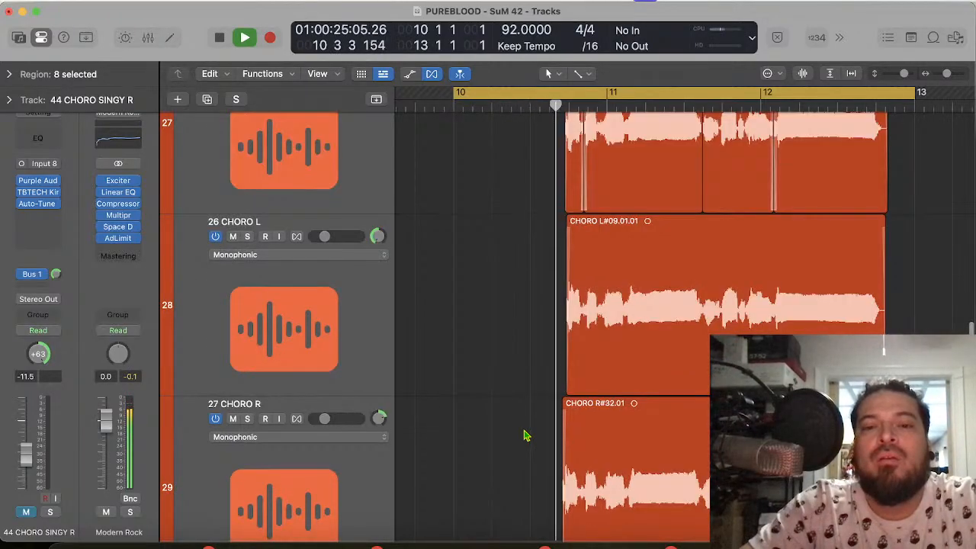
key("space")
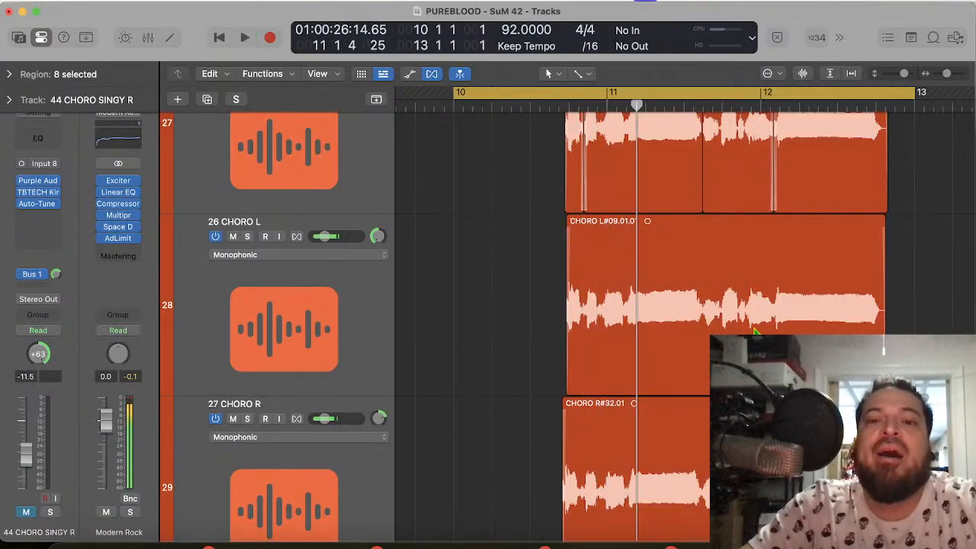
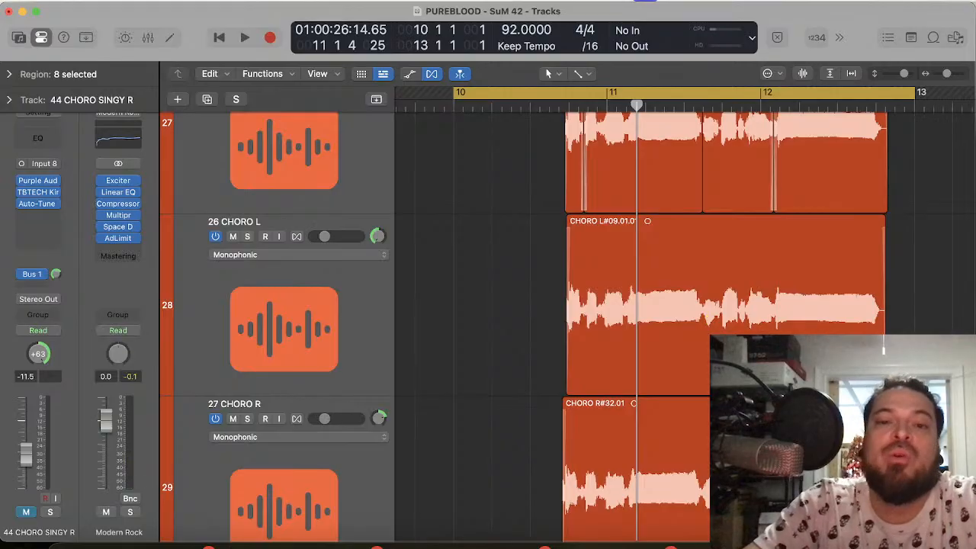
Step: Place the playhead at 10 4 1 1 and compare the 26 CHORO L and 27 CHORO R waveforms with the center vocal above
scroll(672, 305, "up", 5)
scroll(671, 305, "left", 2)
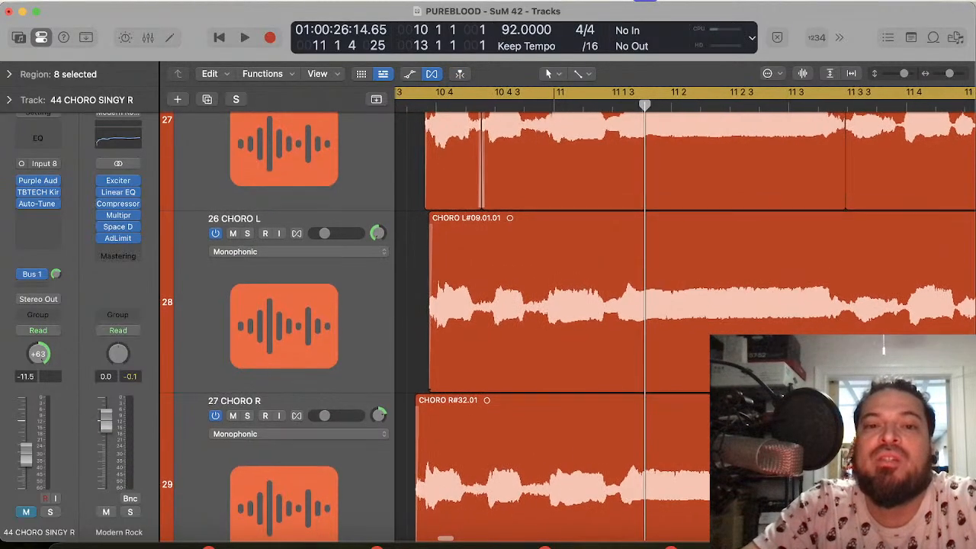
scroll(686, 305, "left", 2)
scroll(574, 237, "up", 3)
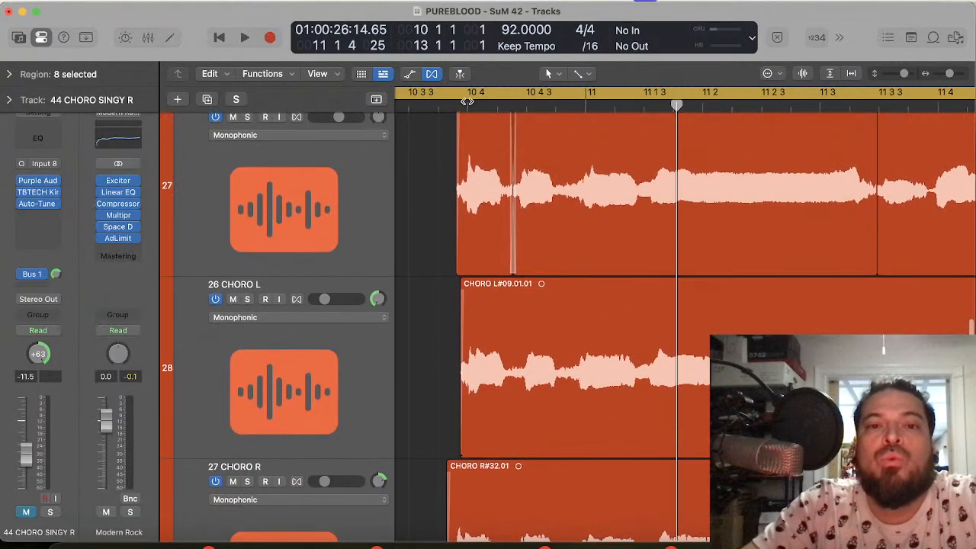
left_click(467, 103)
scroll(491, 403, "down", 5)
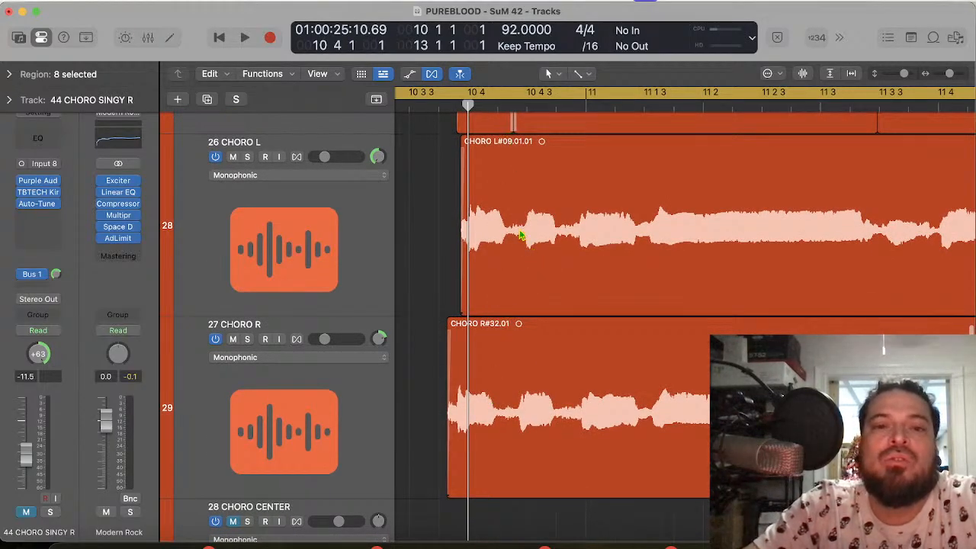
scroll(491, 131, "up", 5)
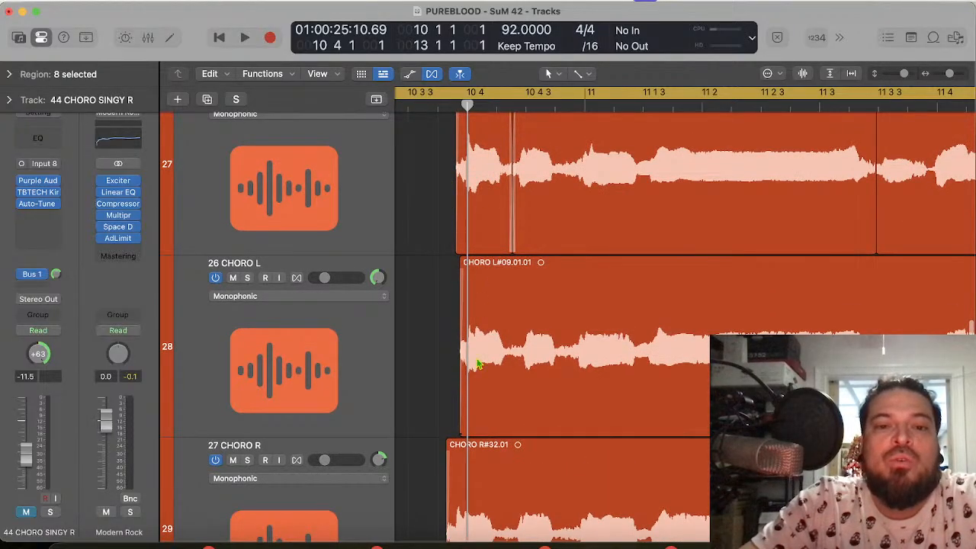
scroll(482, 378, "down", 4)
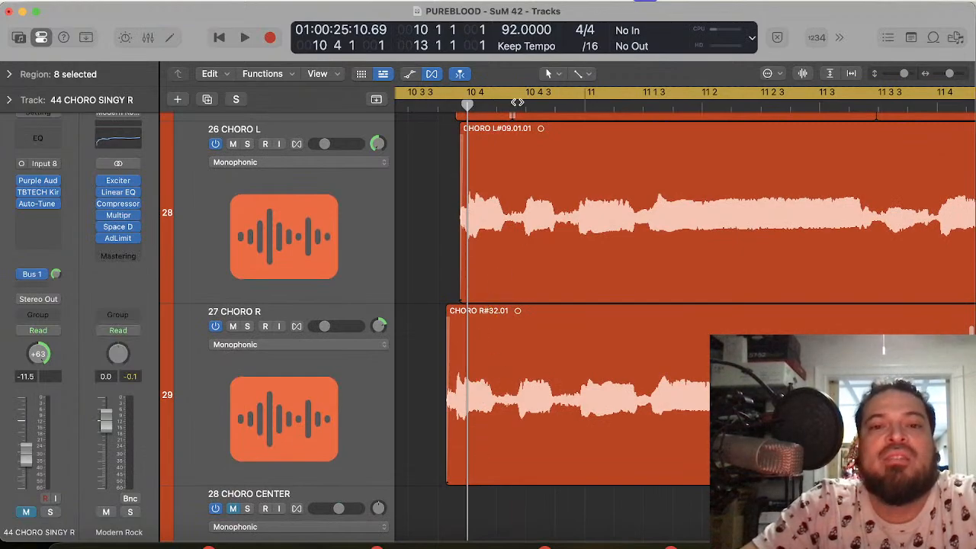
Step: Split the 27 CHORO R region at 10 4 2 109 and trim the end of its first part slightly earlier
left_click(511, 105)
left_click(519, 407)
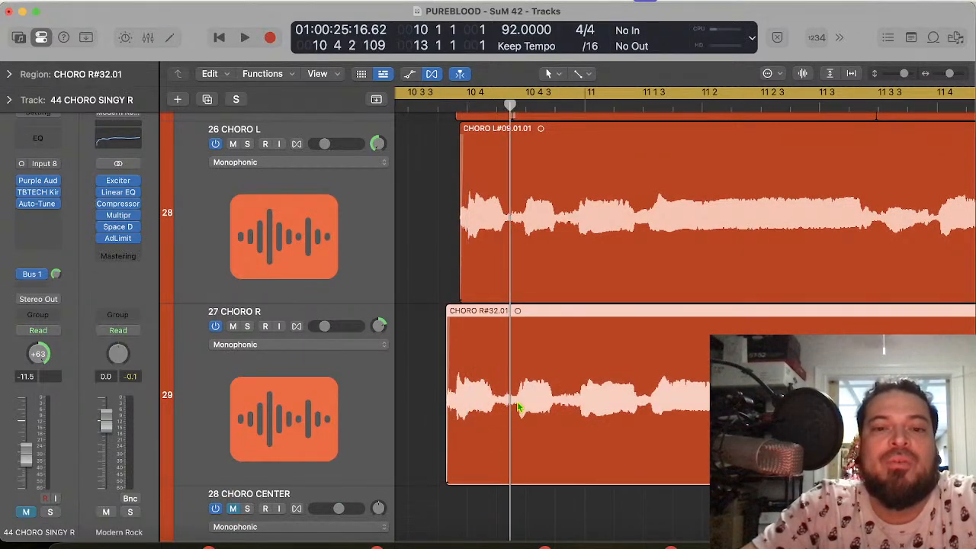
key("super+Right")
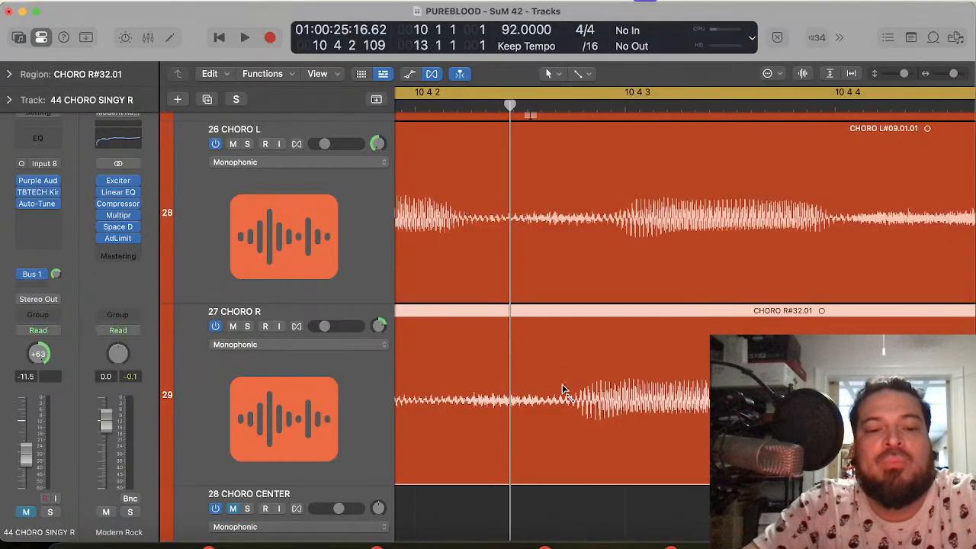
key("super+t")
scroll(492, 394, "left", 5)
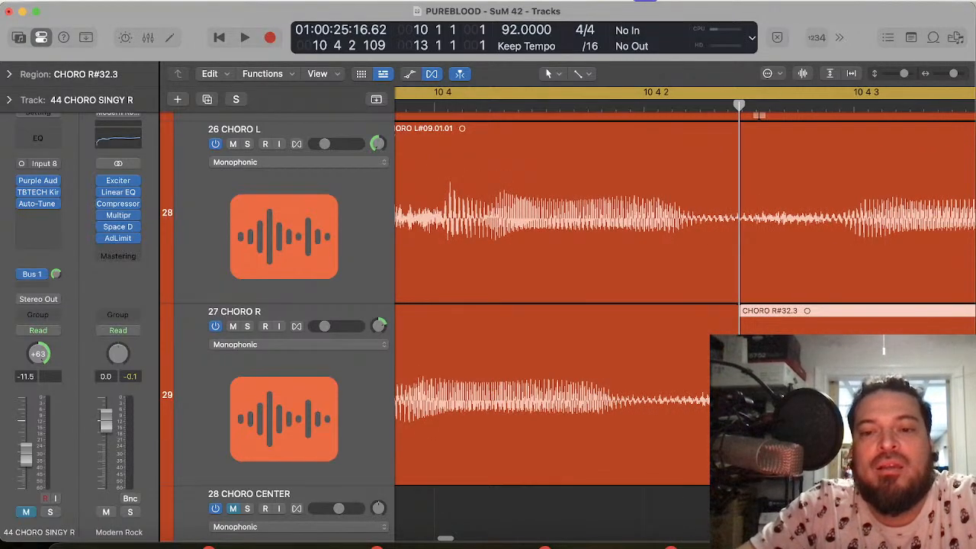
left_click_drag(737, 469, 715, 469)
Step: Split the 26 CHORO L region at 10 4 2 109 and slide its first part earlier so the vowel onset meets 10 4 1 1
scroll(625, 202, "left", 3)
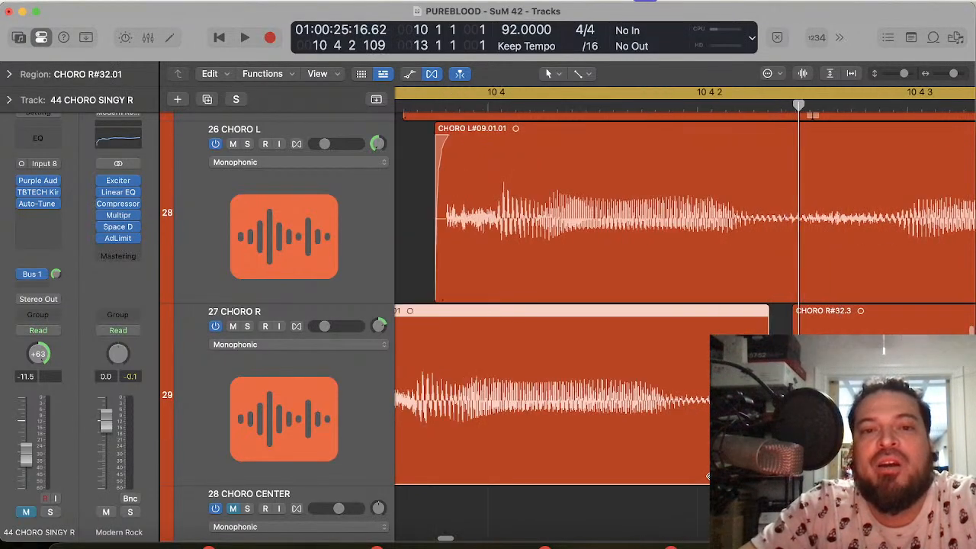
left_click(844, 291)
key("super+t")
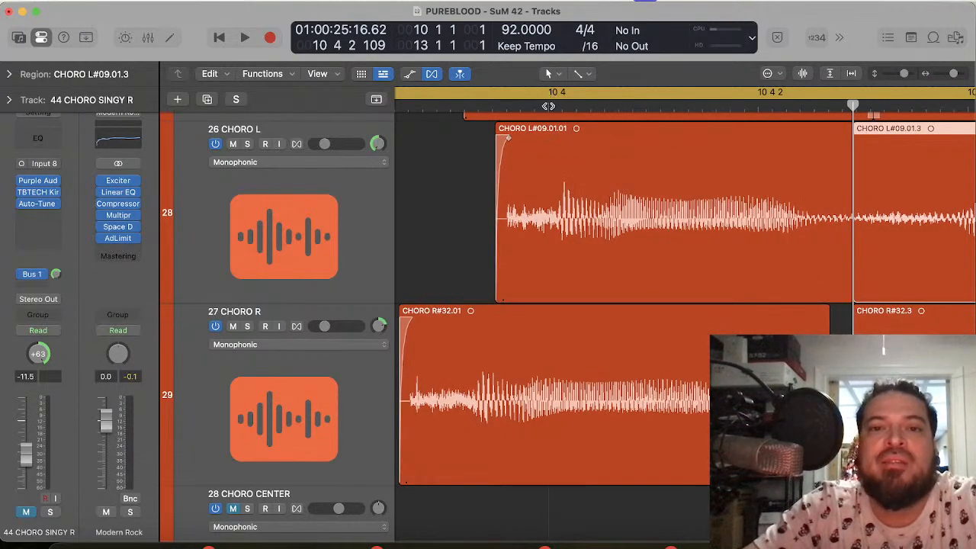
left_click(548, 106)
left_click_drag(600, 237, 584, 233)
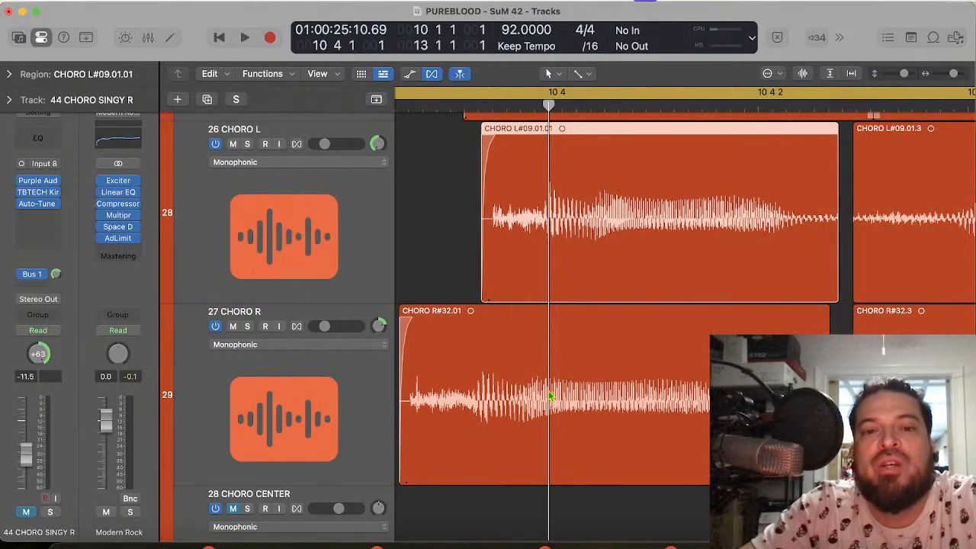
Step: Slide the first part of 27 CHORO R later so its vowel onset meets 10 4 1 1, and split it there
left_click_drag(634, 419, 699, 421)
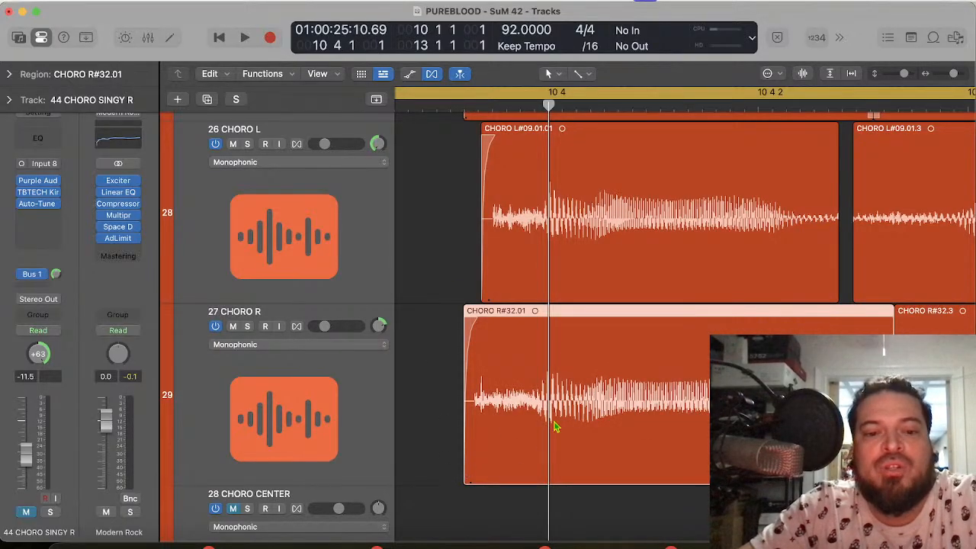
key("super+t")
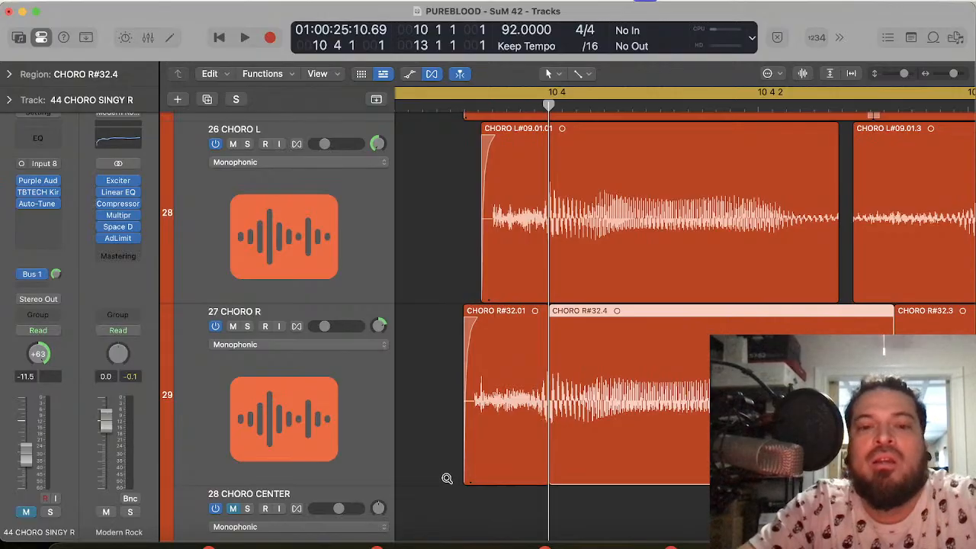
left_click_drag(464, 482, 492, 481)
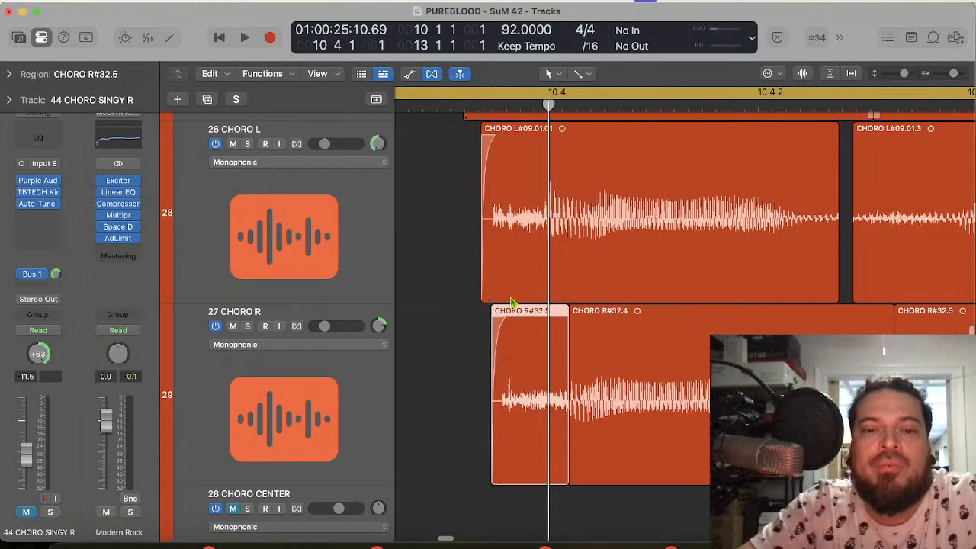
scroll(511, 305, "up", 2)
scroll(511, 303, "up", 1)
left_click(499, 104)
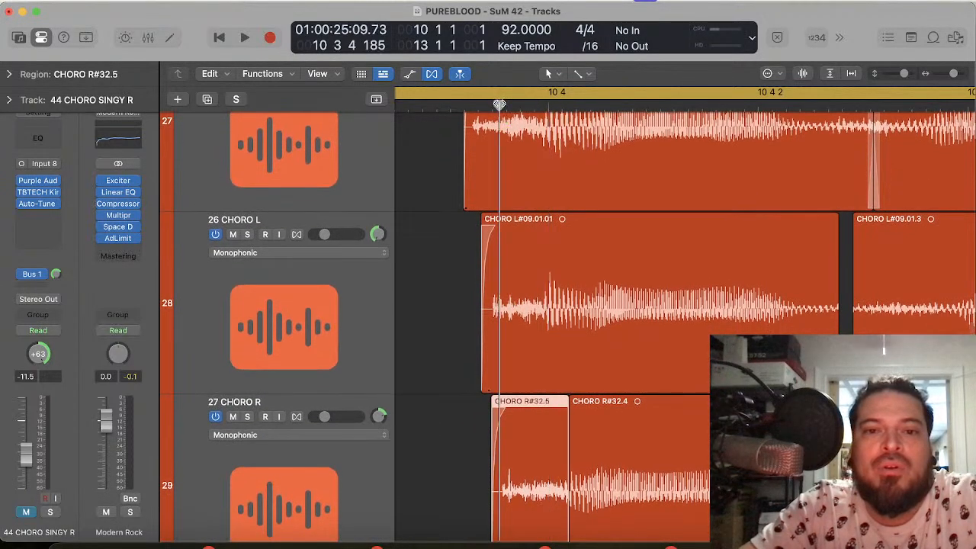
scroll(511, 503, "down", 1)
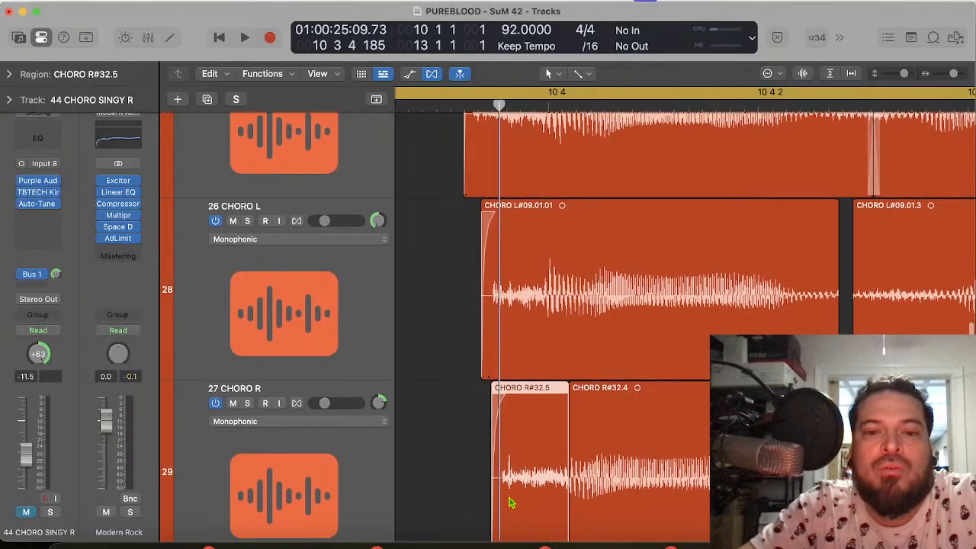
key("super+z")
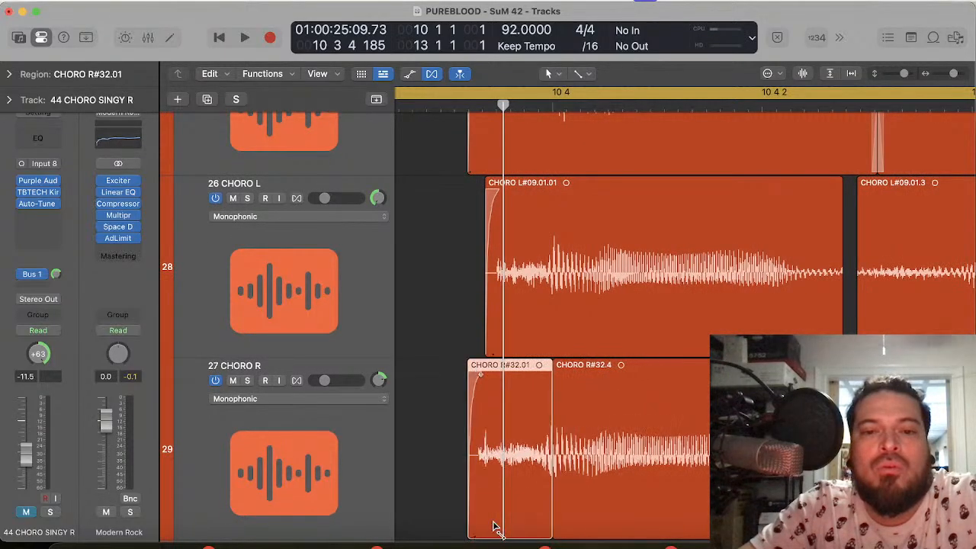
Step: Split the first part of 26 CHORO L at 10 3 4 234, just before its vowel onset
scroll(492, 206, "up", 3)
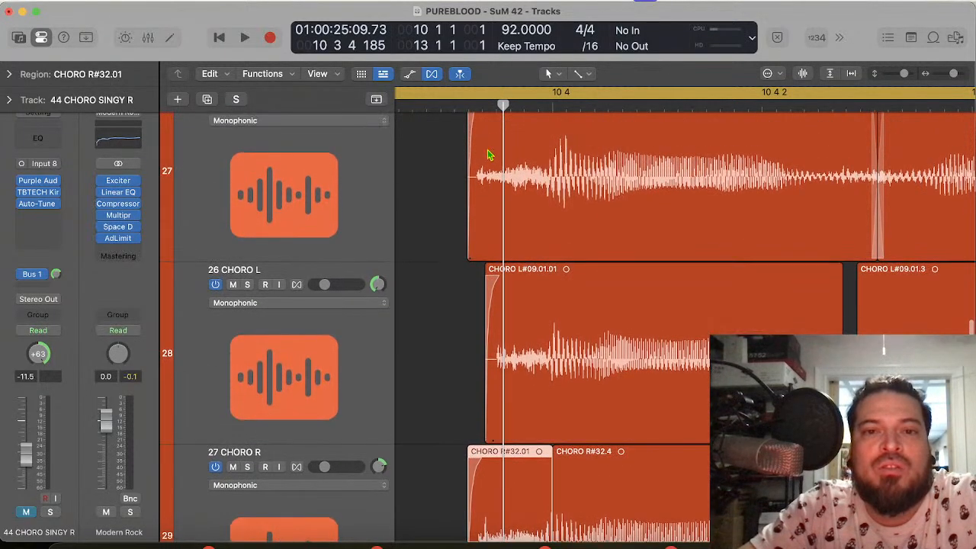
left_click(479, 105)
scroll(501, 256, "down", 3)
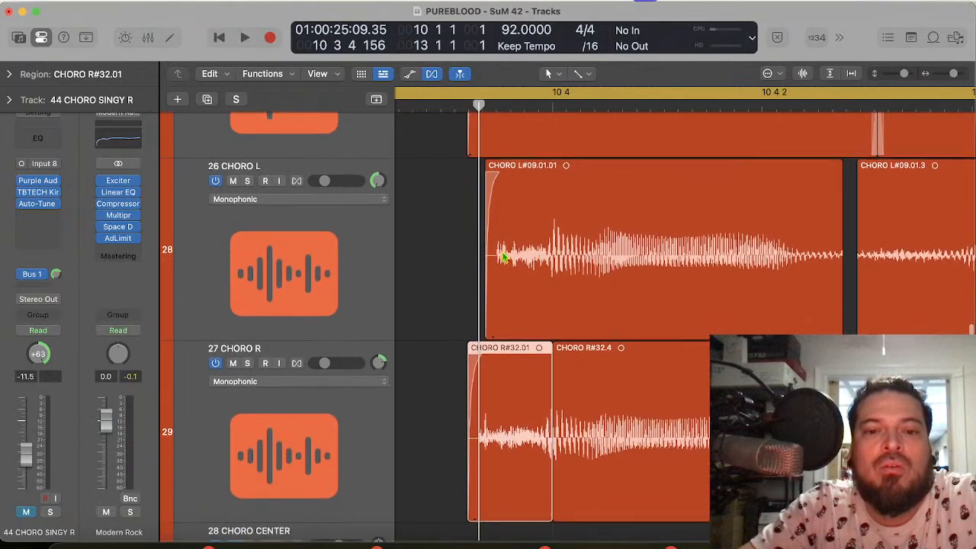
scroll(506, 257, "up", 1)
left_click(543, 108)
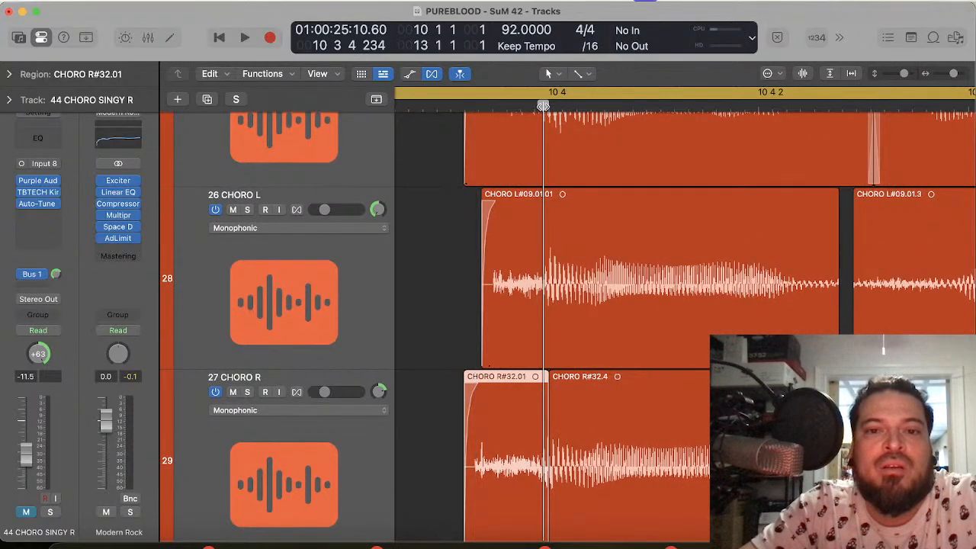
left_click(546, 312)
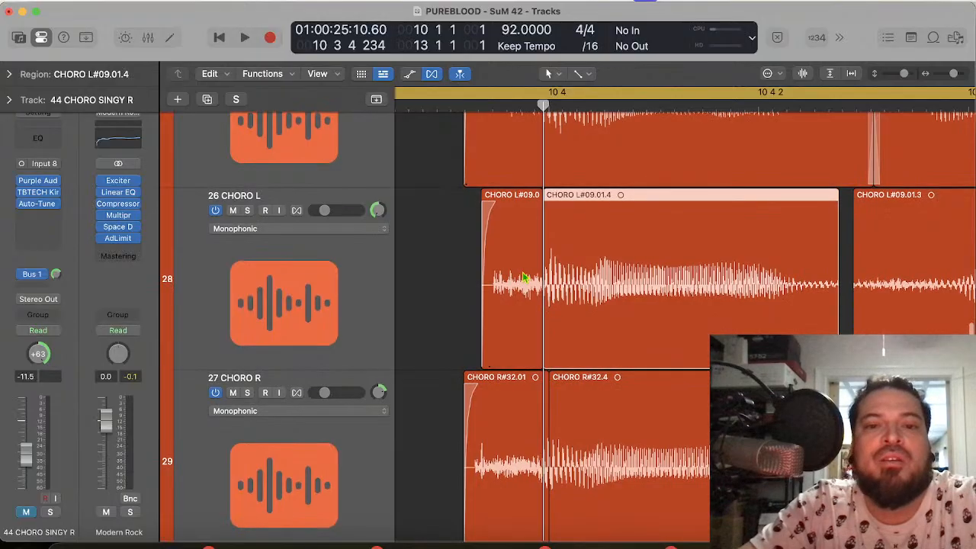
Step: Slide the short opening piece of 26 CHORO L earlier so its sound starts at 10 3 4 161
scroll(496, 191, "up", 2)
left_click(476, 103)
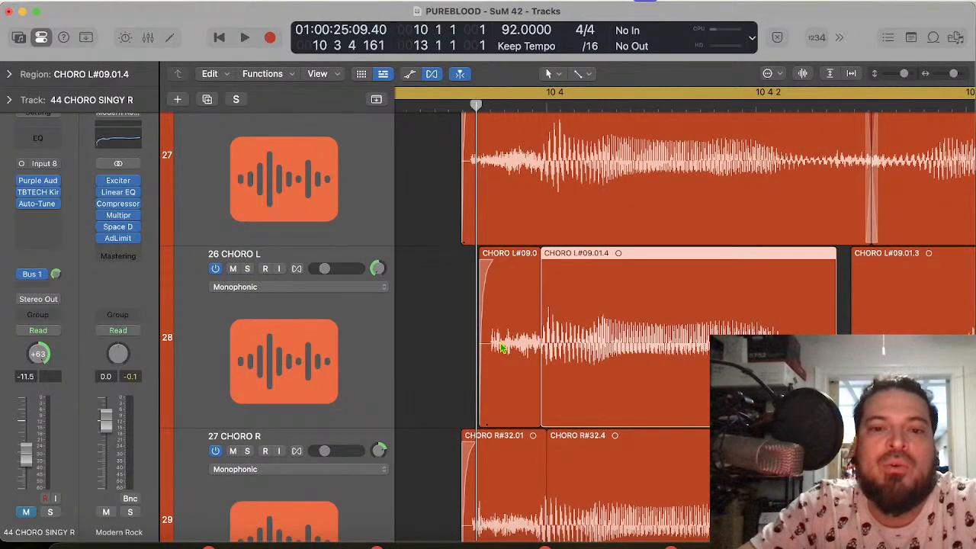
left_click_drag(502, 348, 524, 360)
Step: Lengthen the end of the 26 CHORO L opening piece to meet the following region, and crossfade the two
scroll(496, 358, "up", 5)
scroll(495, 358, "down", 1)
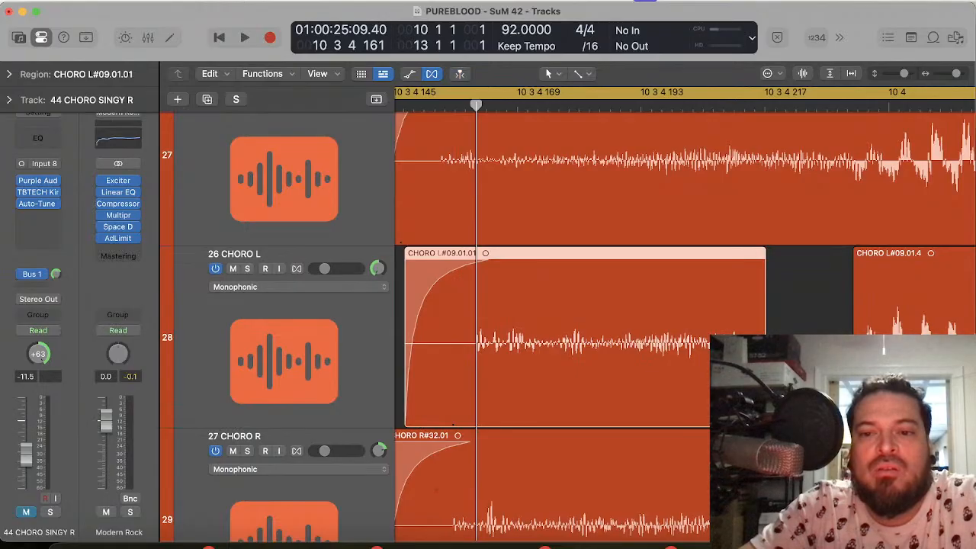
left_click_drag(765, 423, 852, 423)
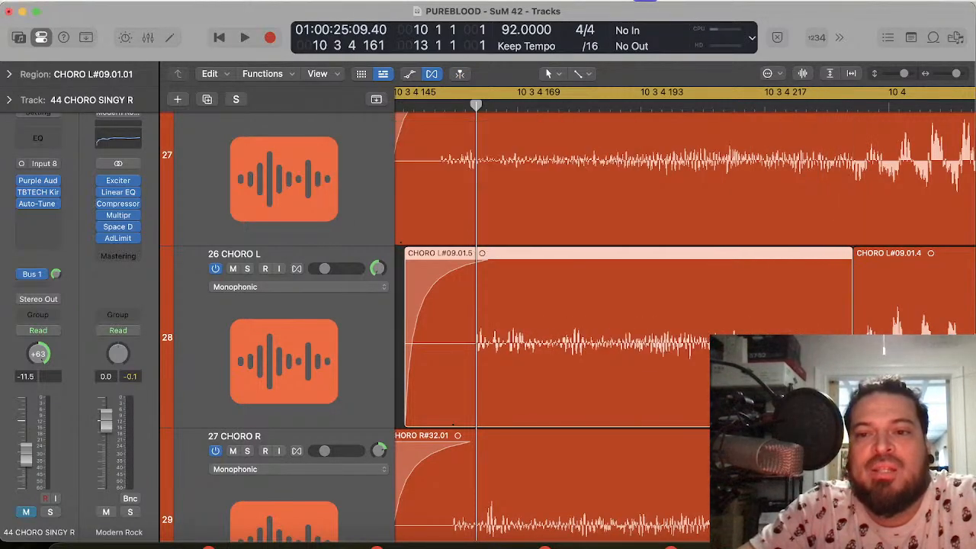
key("ctrl+shift+x")
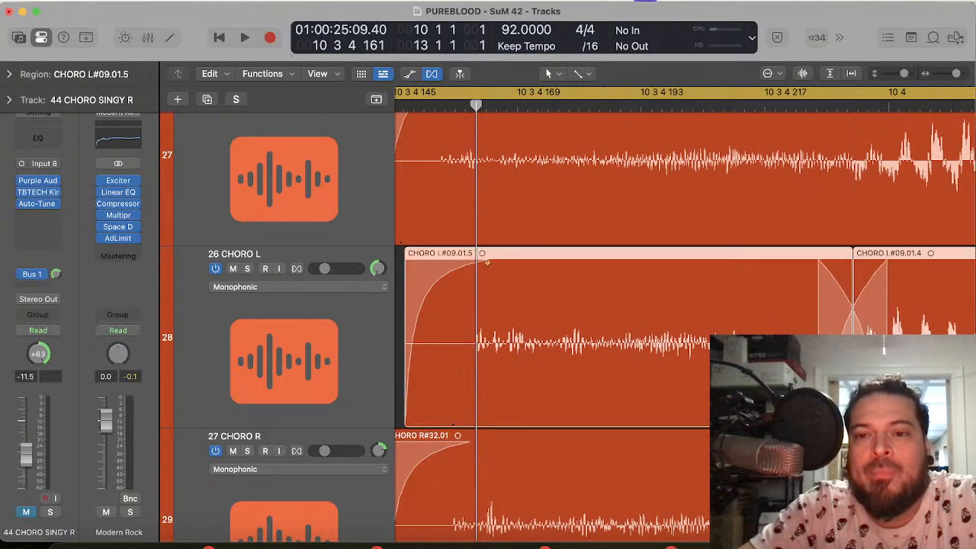
Step: Play the cycle into bar 11 with the whole phrase in view to hear the retimed entry of the doubles
key("space")
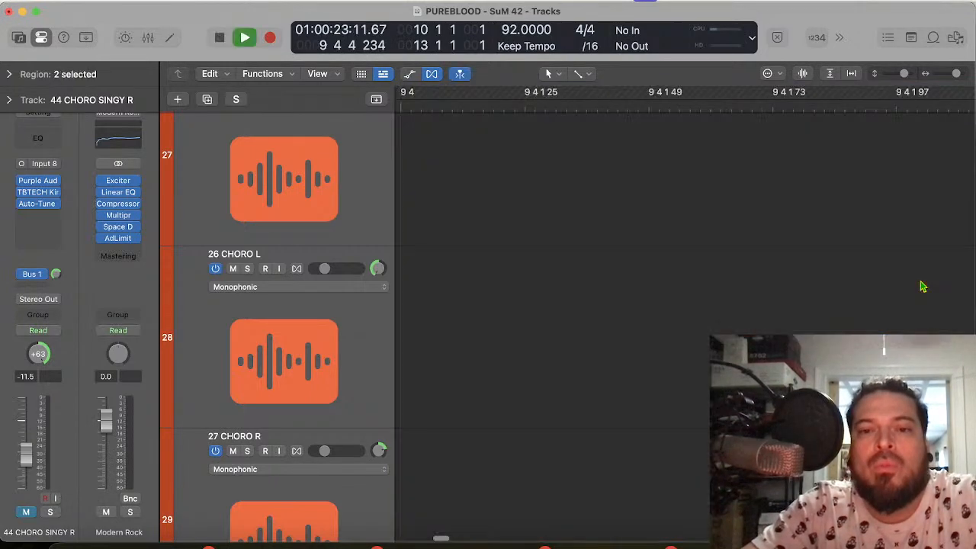
key("super+Left")
key("super+Left")
key("super+Left")
key("super+Left")
key("super+Left")
key("super+Left")
key("super+Left")
key("super+Left")
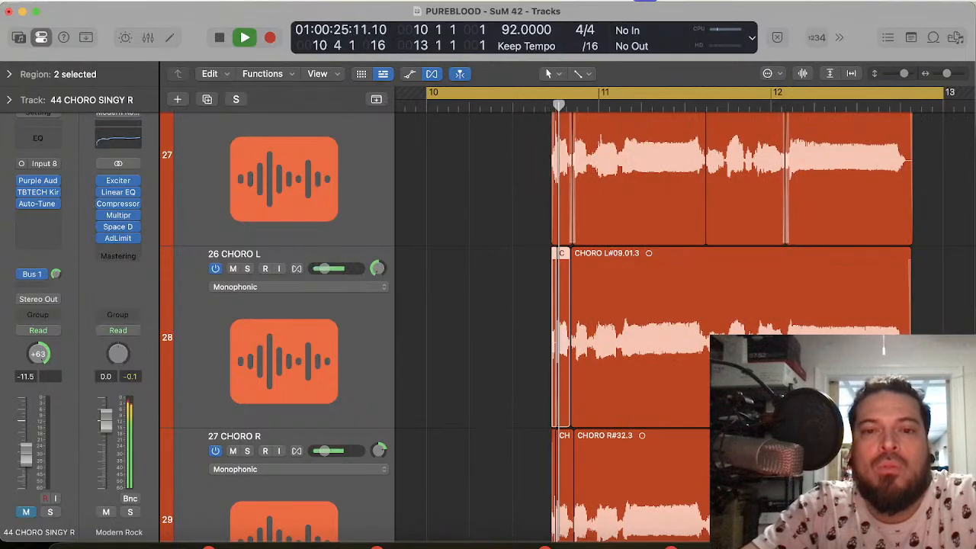
key("space")
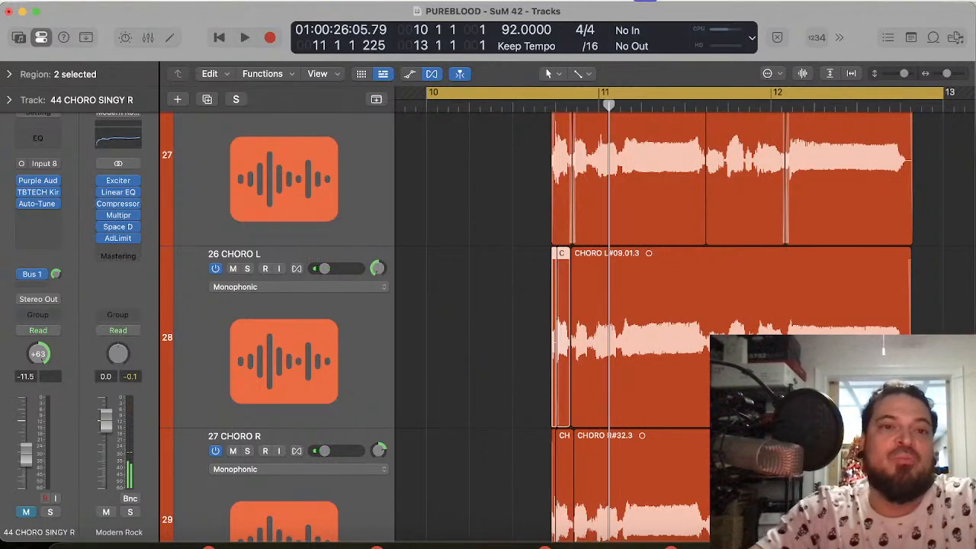
Step: Save the project and play the chorus on through bar 12
key("super+s")
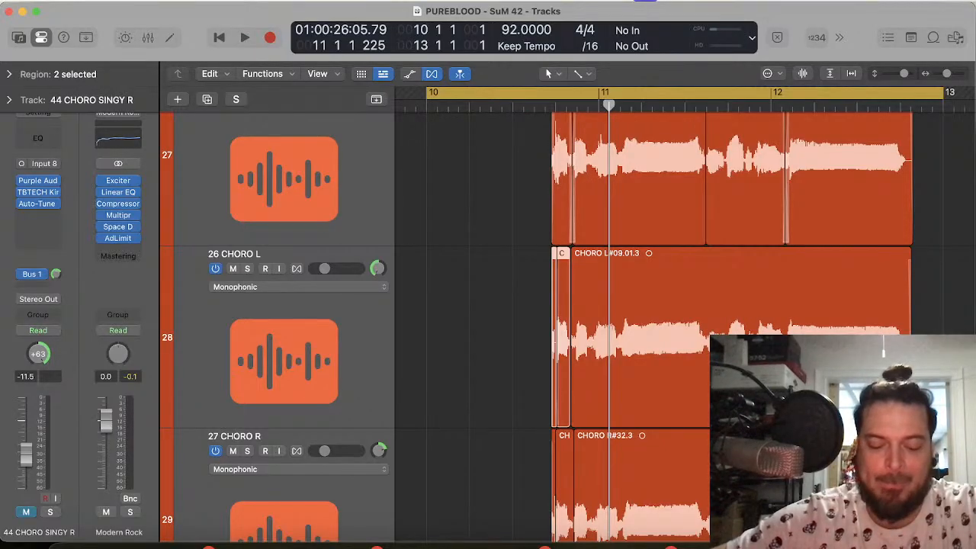
key("space")
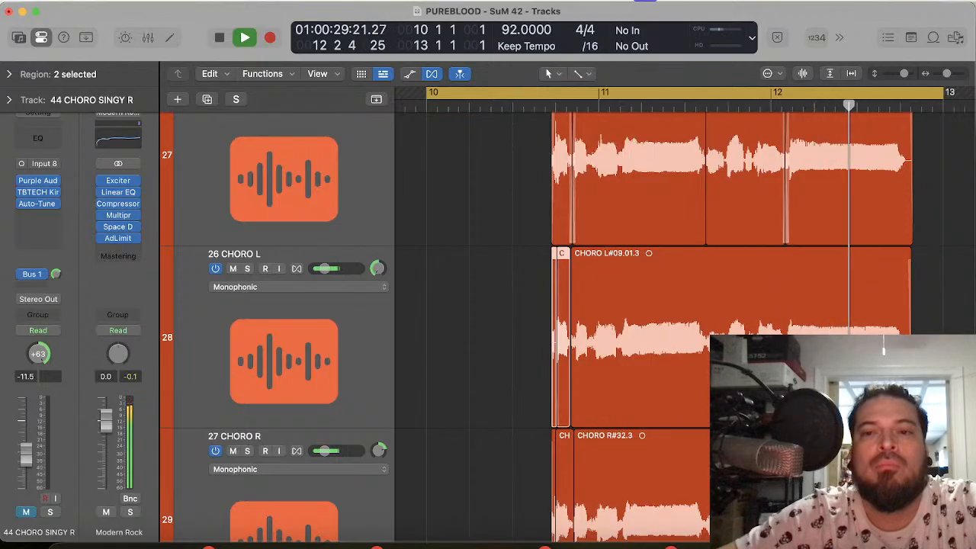
key("space")
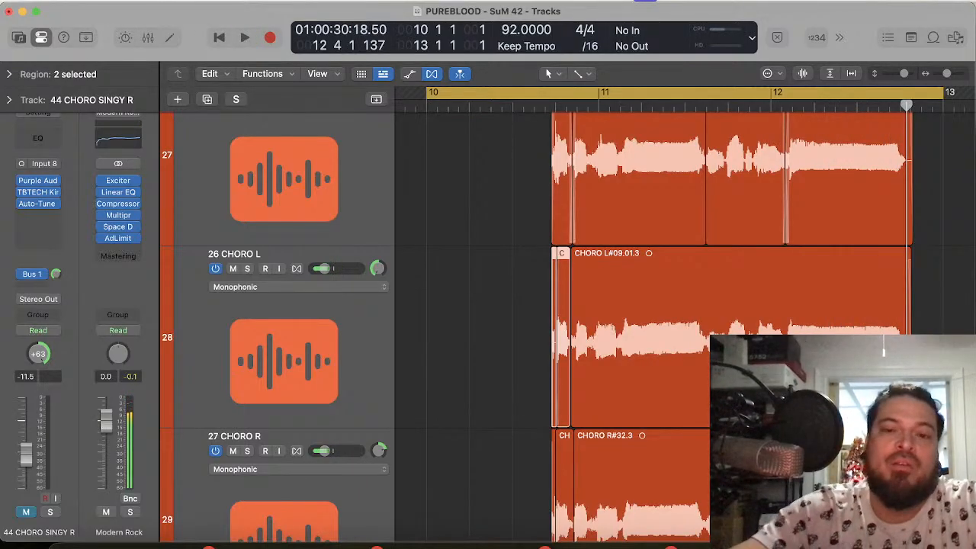
Step: Mark the 24 CHORO CENTER onset just before 10 4 3 with the playhead at 10 4 2 199 to compare the doubles
scroll(769, 308, "up", 10)
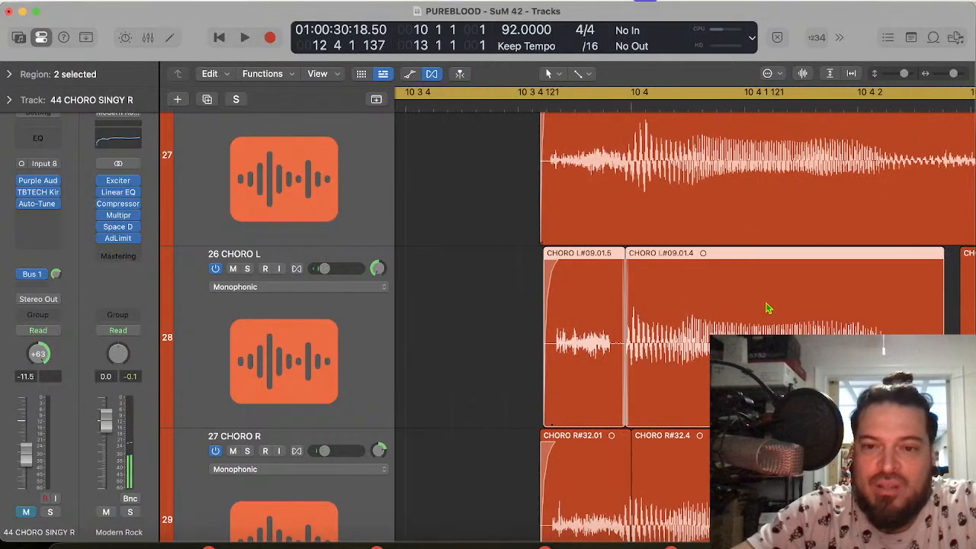
scroll(769, 308, "right", 3)
scroll(768, 308, "right", 4)
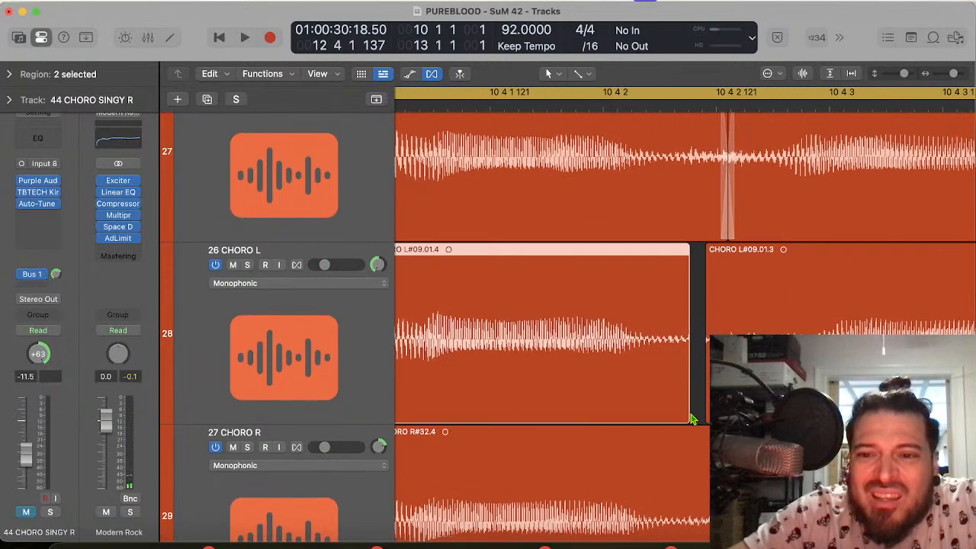
scroll(768, 308, "right", 3)
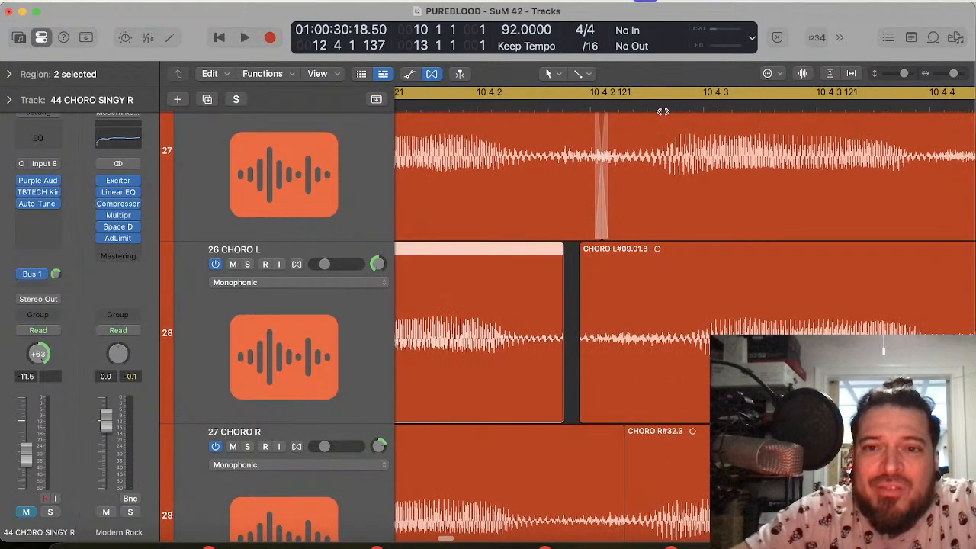
left_click(663, 111)
scroll(663, 111, "right", 3)
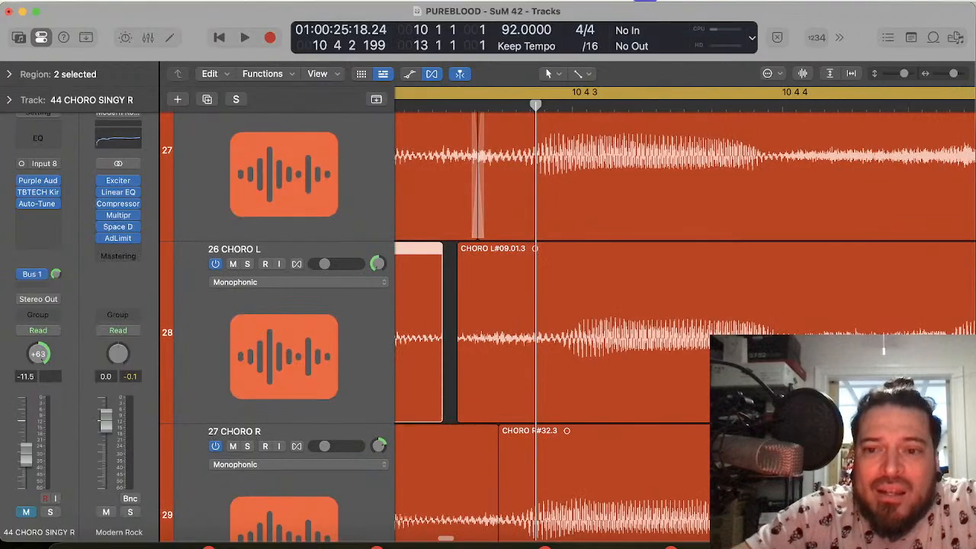
Step: Split the 26 CHORO L region at 10 4 4 155, in the quiet stretch before the bar 11 word
scroll(516, 308, "down", 5)
scroll(412, 309, "up", 5)
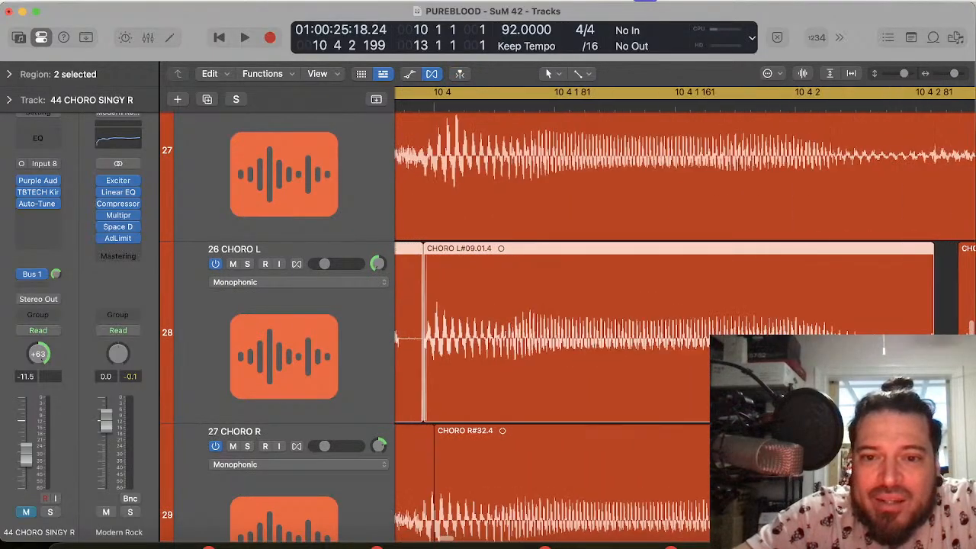
scroll(685, 316, "right", 10)
scroll(685, 316, "right", 15)
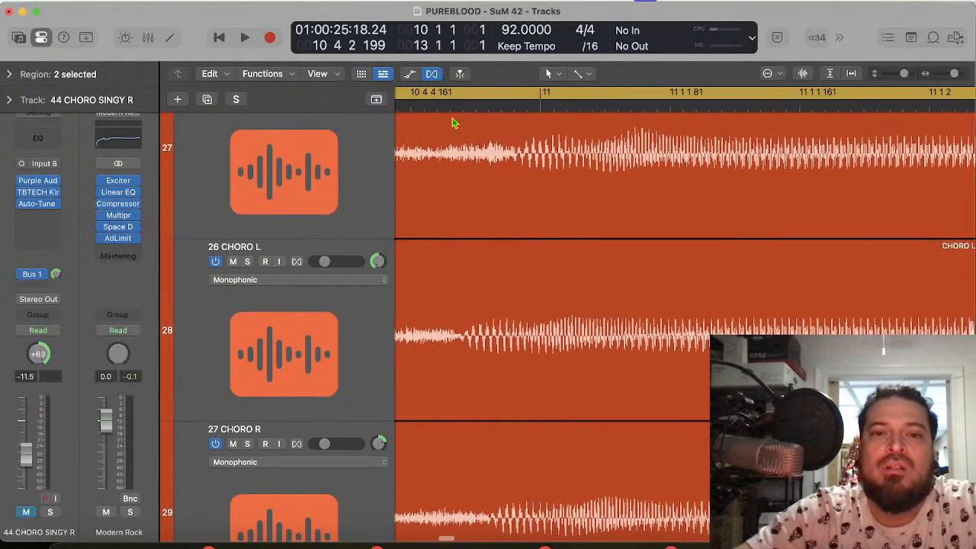
left_click(455, 107)
scroll(472, 137, "left", 3)
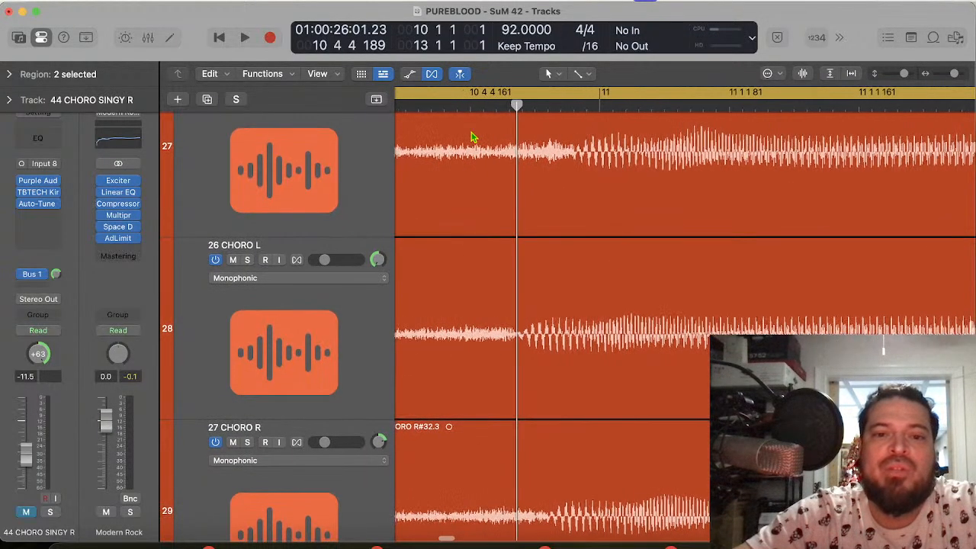
left_click(462, 103)
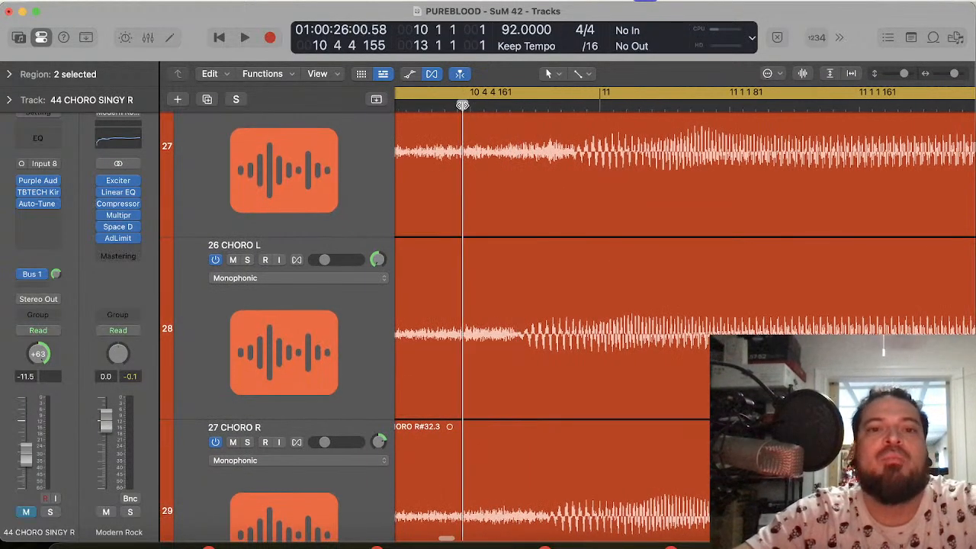
left_click(539, 369)
Step: Slide the 26 CHORO L piece before the bar 11 split earlier so its onset lines up with 24 CHORO CENTER at 10 4 2 211
scroll(539, 369, "left", 15)
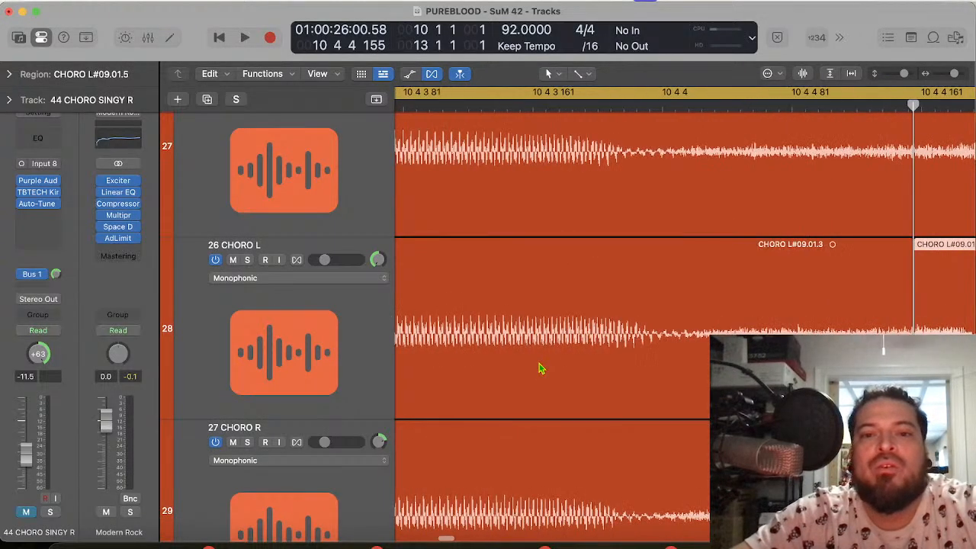
scroll(539, 368, "left", 10)
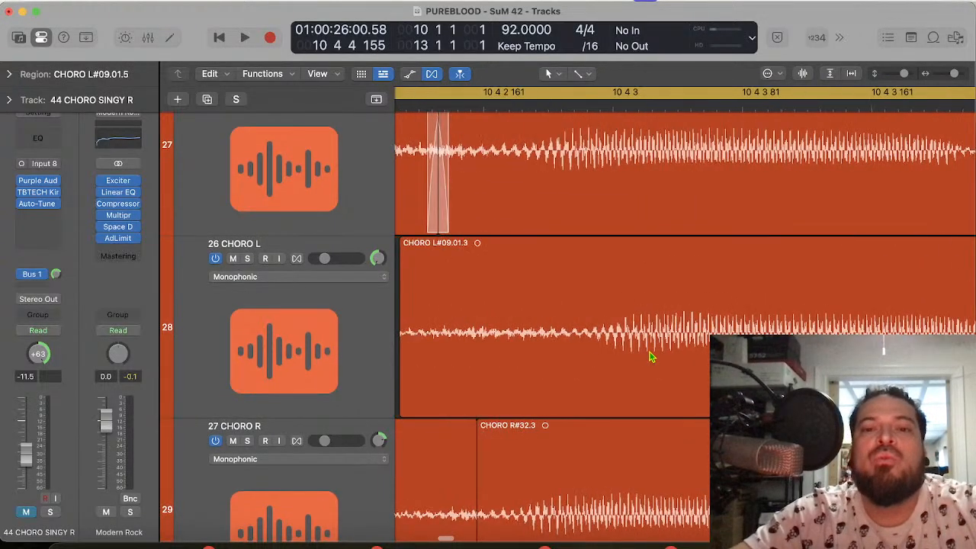
scroll(651, 379, "down", 3)
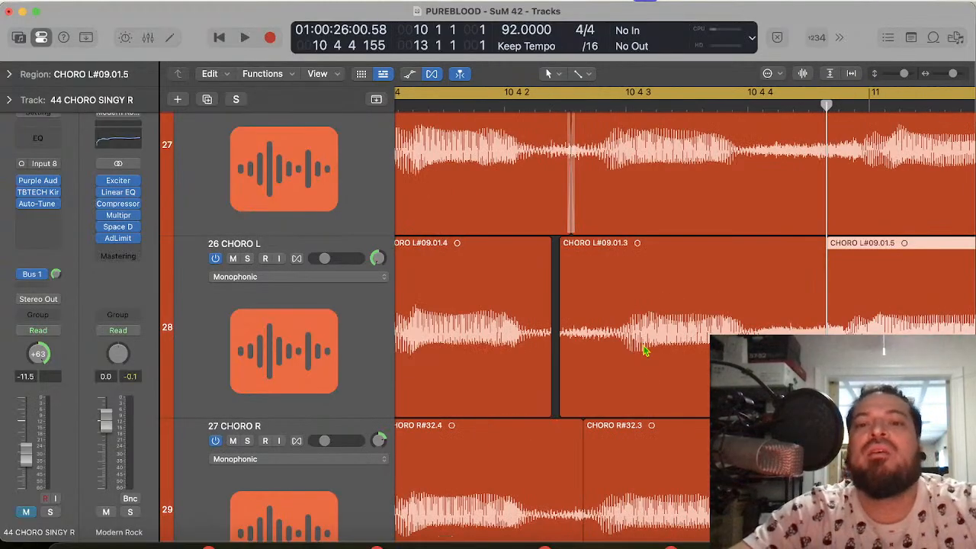
left_click(611, 110)
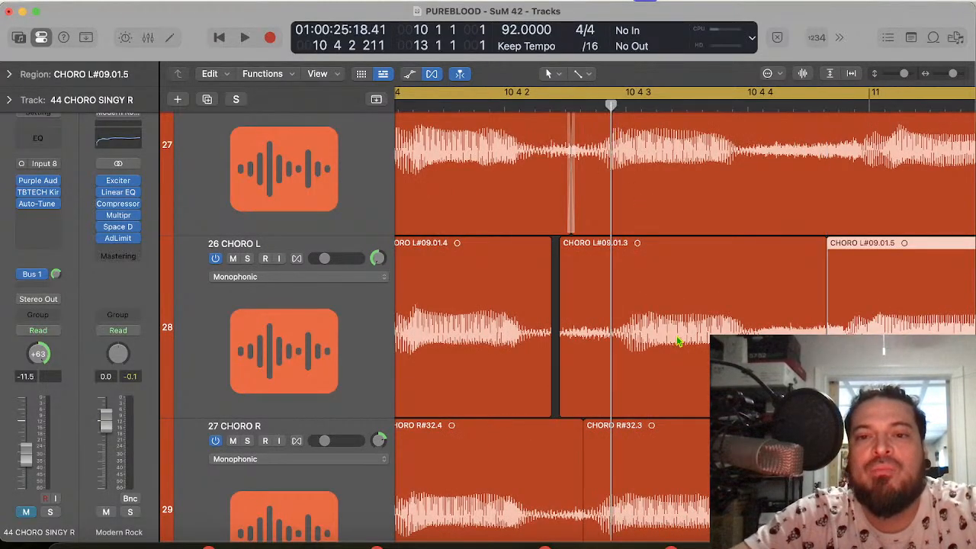
left_click_drag(677, 342, 664, 344)
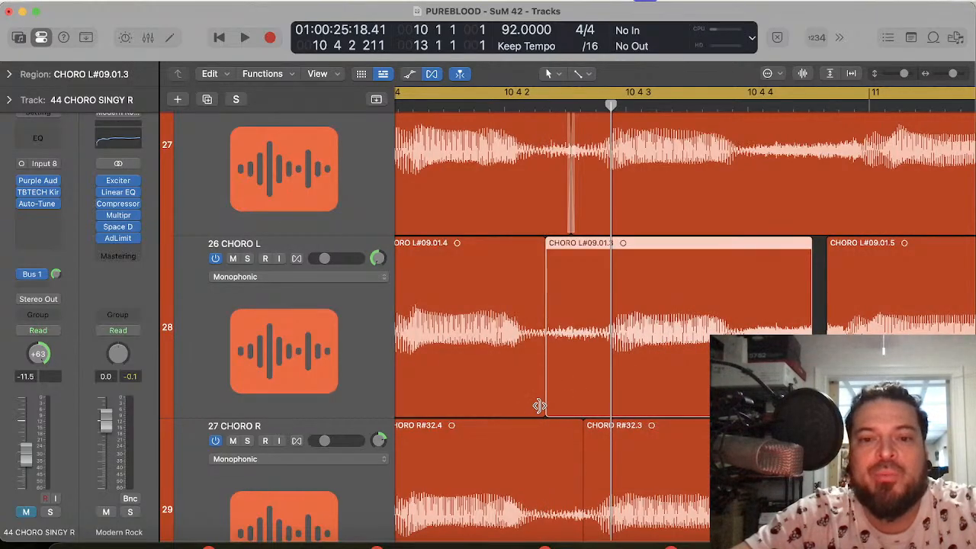
Step: Shift the 26 CHORO L join before 10 4 3 later into the quiet gap, and crossfade that join and its 27 CHORO R counterpart
left_click_drag(539, 406, 568, 406)
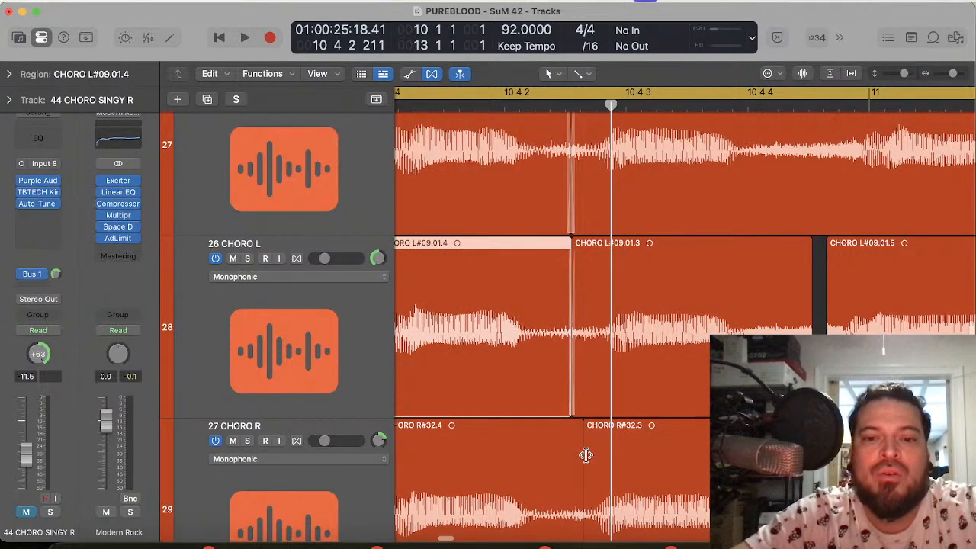
scroll(586, 455, "down", 3)
left_click(582, 501)
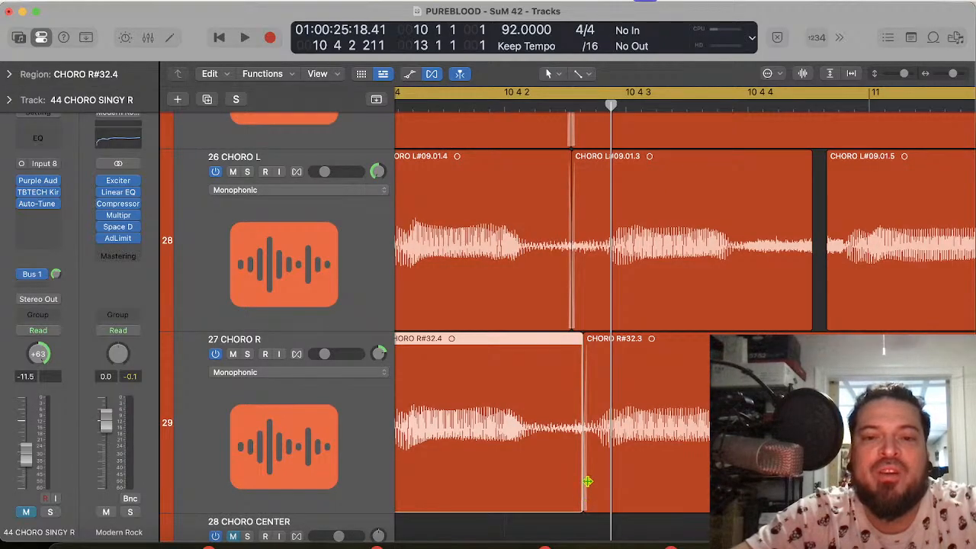
Step: Mute 24 CHORO CENTER and play the chorus cycle to hear the left and right doubles on their own
scroll(622, 326, "up", 5)
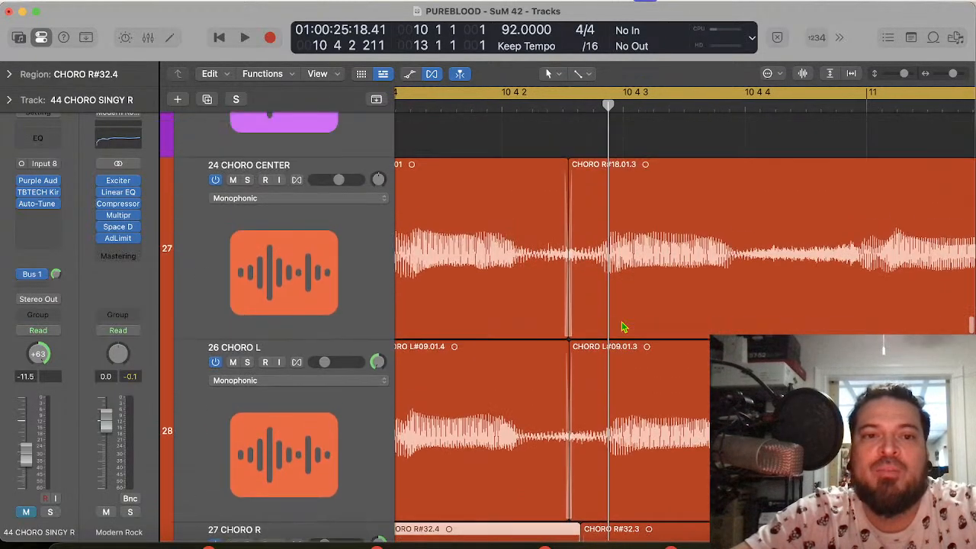
left_click(233, 181)
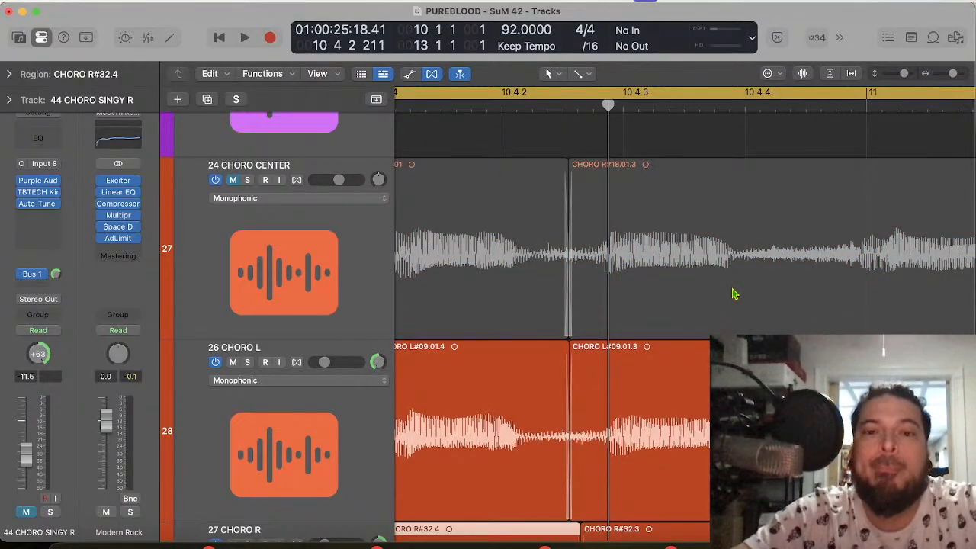
key("space")
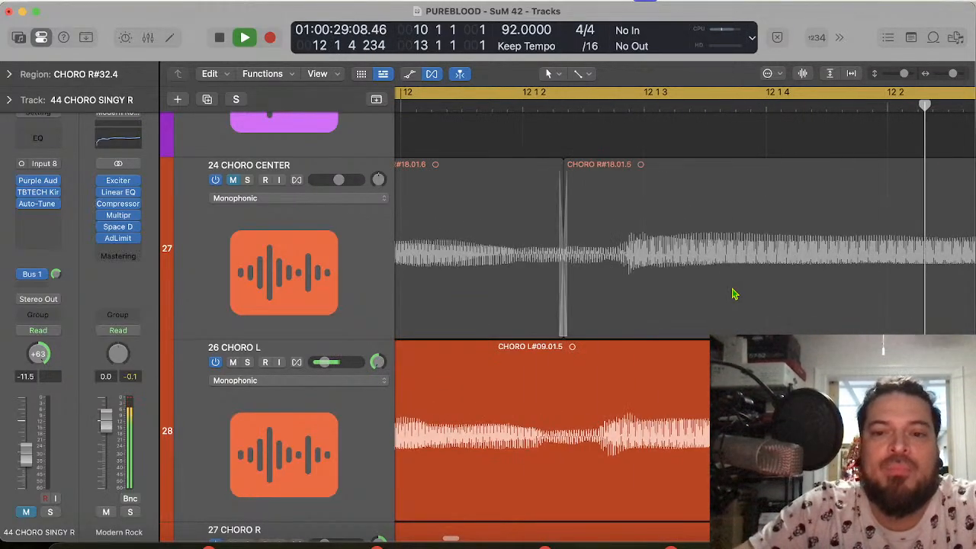
key("space")
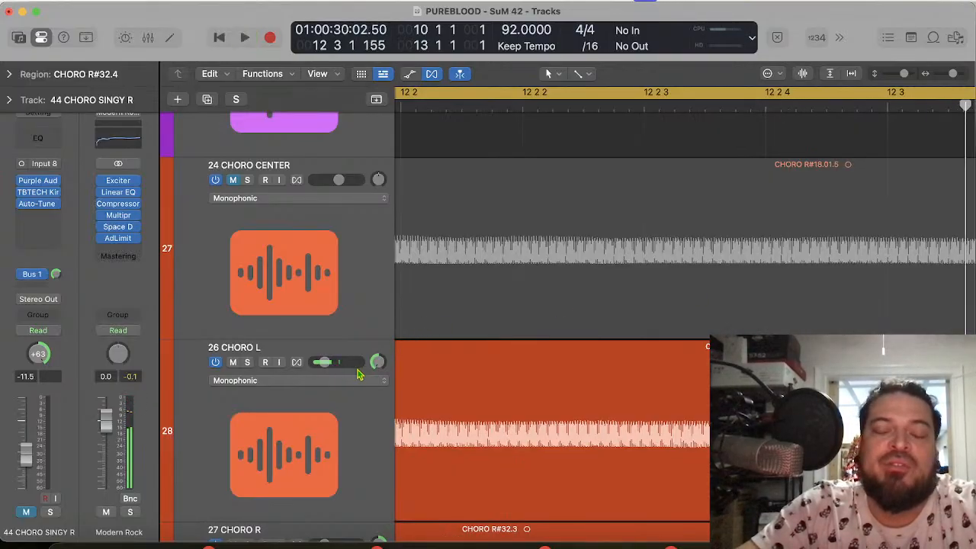
scroll(532, 379, "left", 3)
key("space")
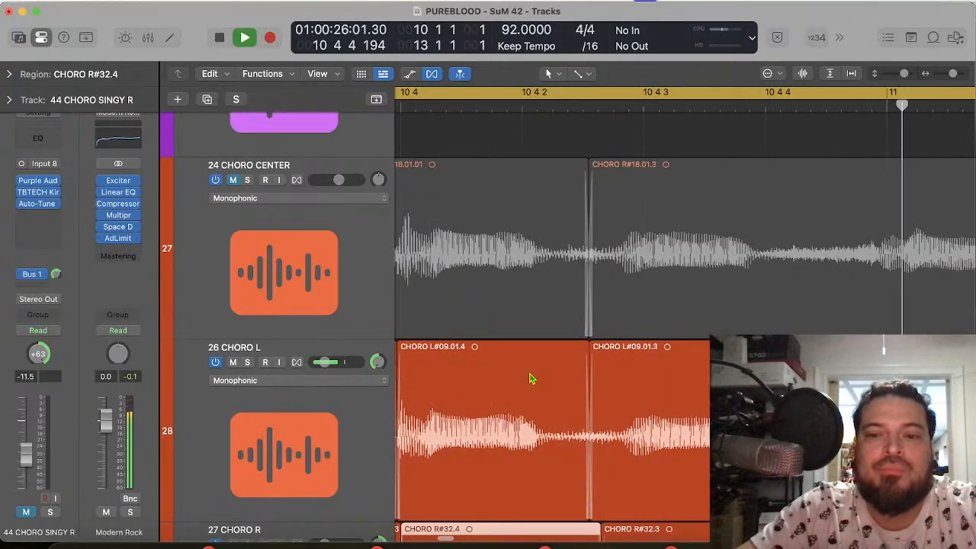
key("space")
Step: Split the 26 CHORO L region at 11 3 2 224, in line with the existing cut on 24 CHORO CENTER
key("super+Right")
key("super+Right")
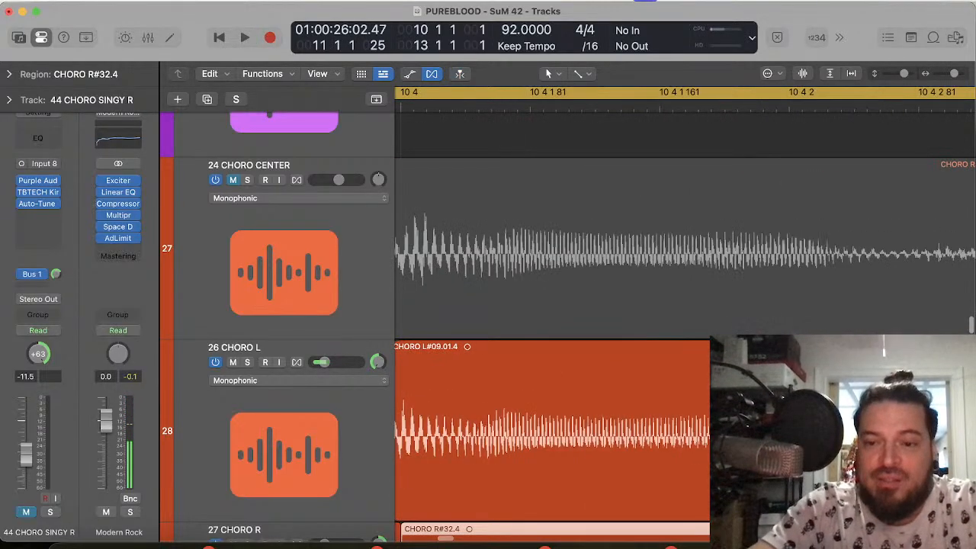
scroll(531, 378, "right", 12)
scroll(531, 378, "right", 6)
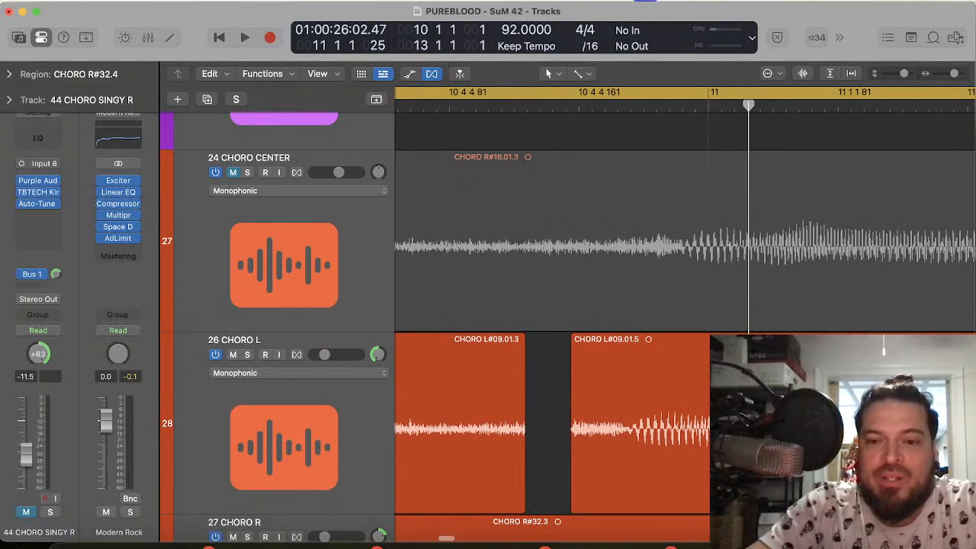
scroll(532, 378, "right", 15)
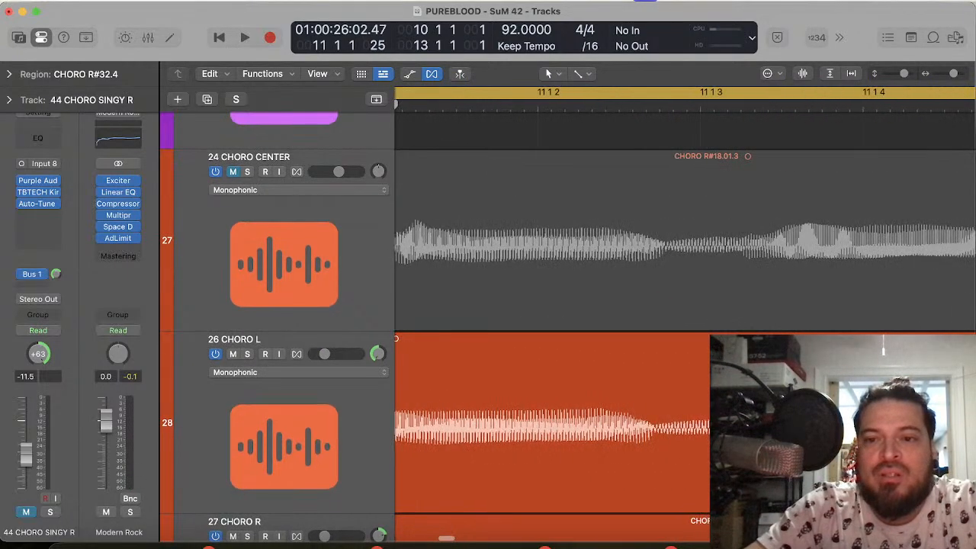
scroll(532, 378, "right", 10)
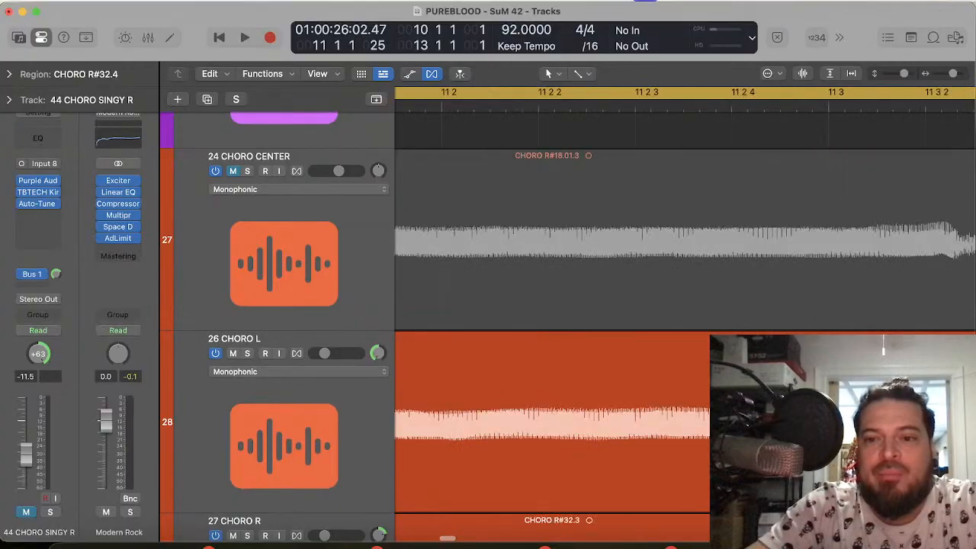
scroll(758, 330, "right", 6)
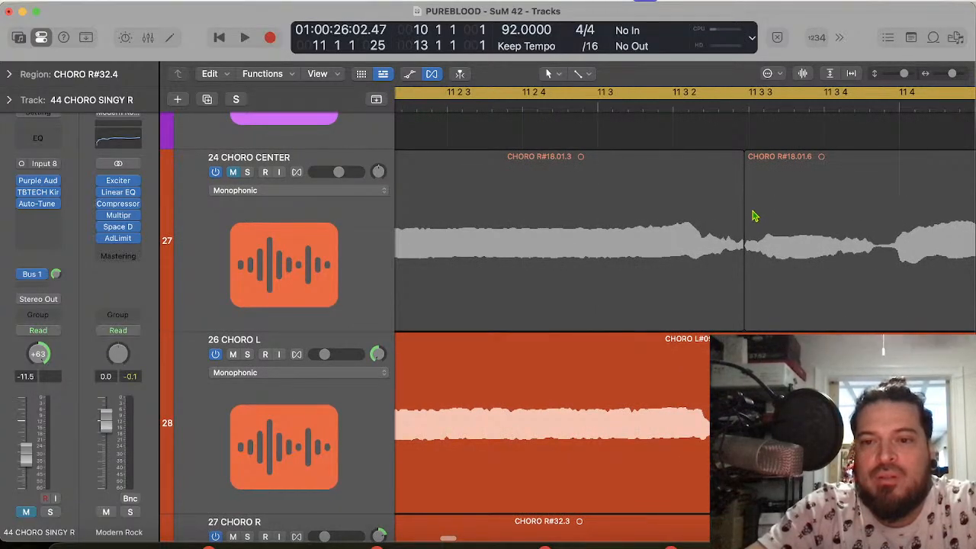
left_click(741, 397)
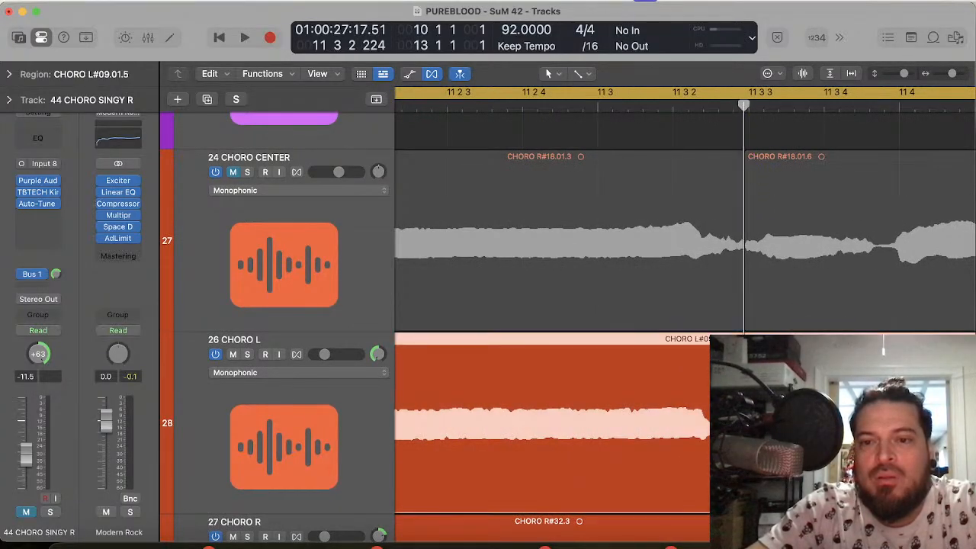
key("super+t")
Step: Split the 26 CHORO L region at 11 1 3 1, in the dip before the long held note
scroll(685, 328, "right", 7)
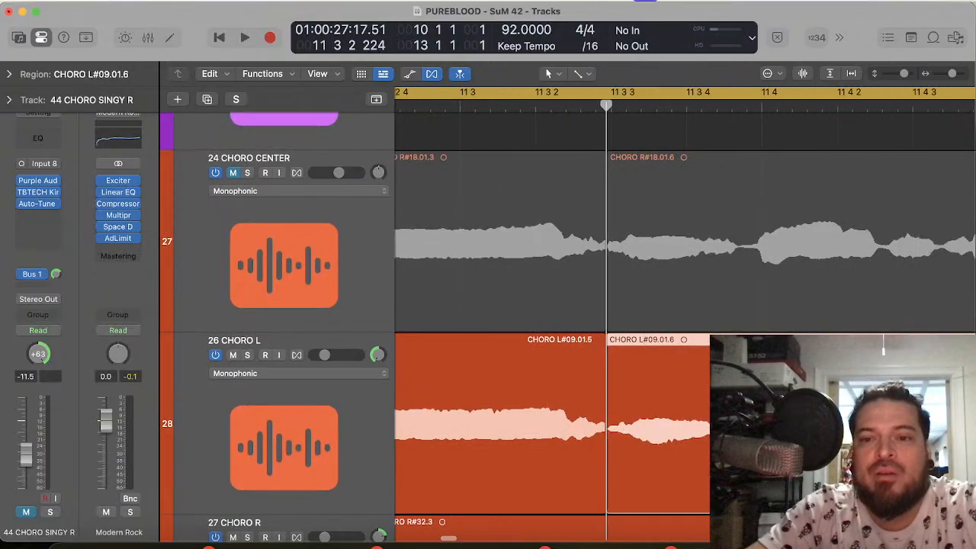
scroll(685, 328, "right", 5)
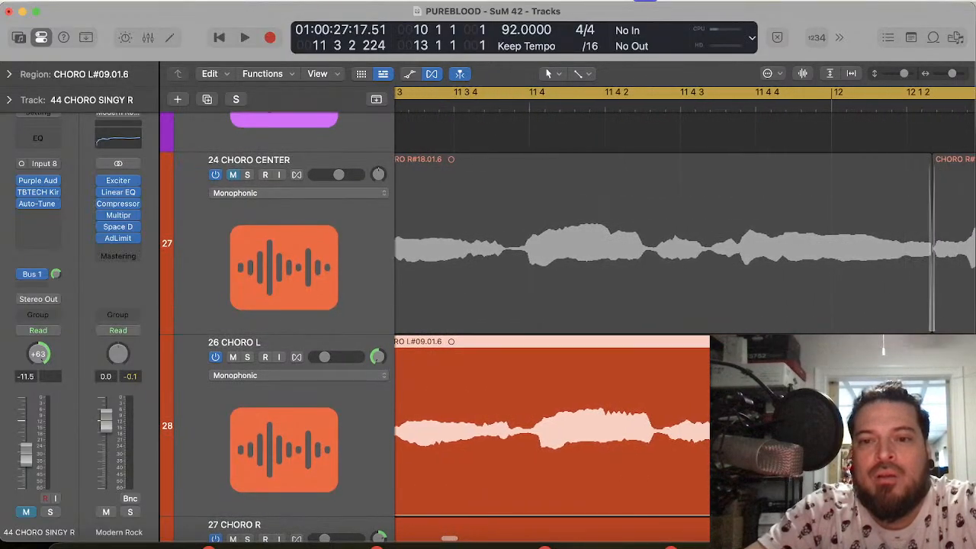
scroll(684, 328, "right", 7)
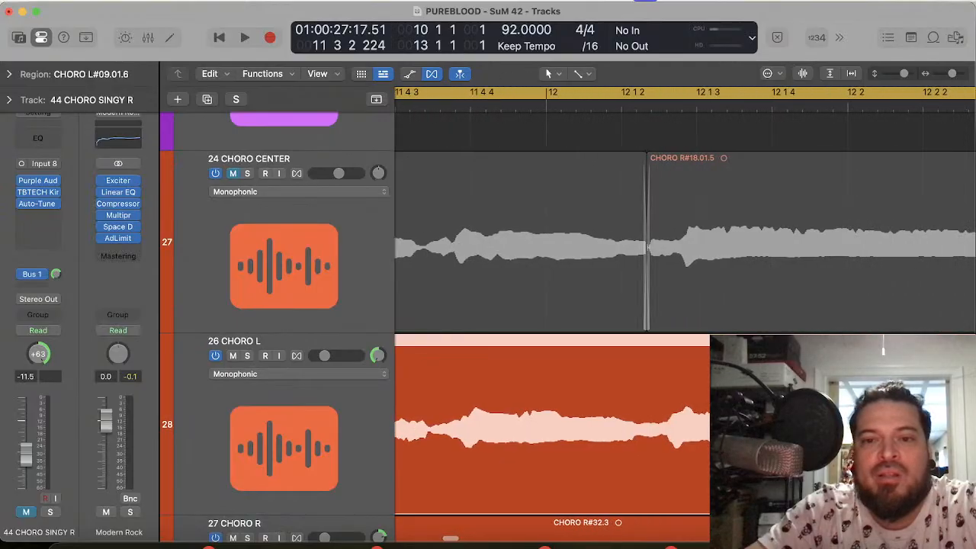
scroll(685, 328, "left", 8)
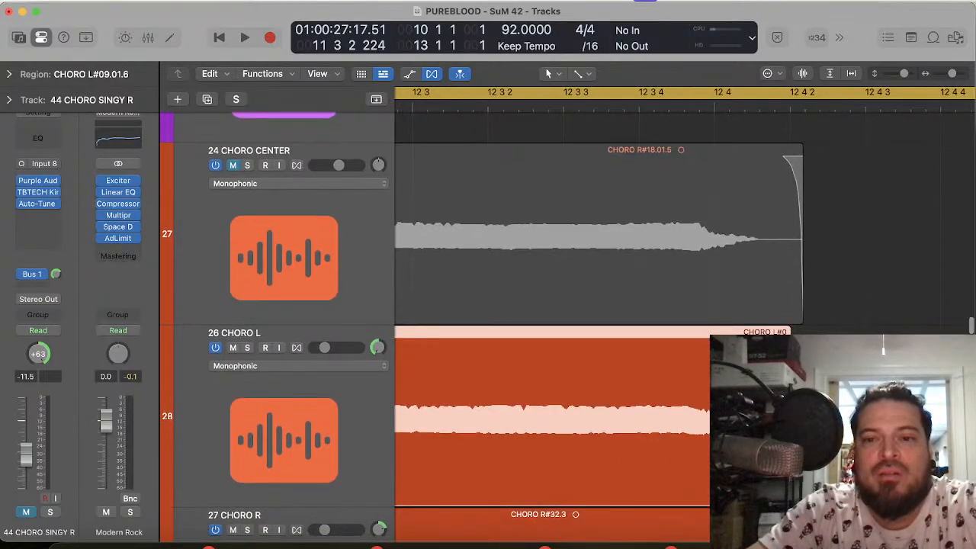
scroll(664, 417, "left", 7)
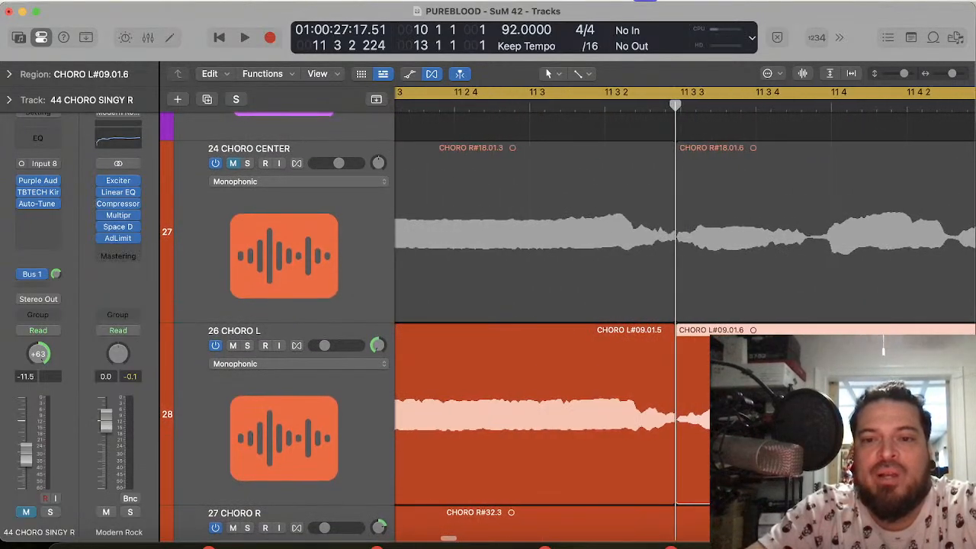
scroll(662, 412, "left", 2)
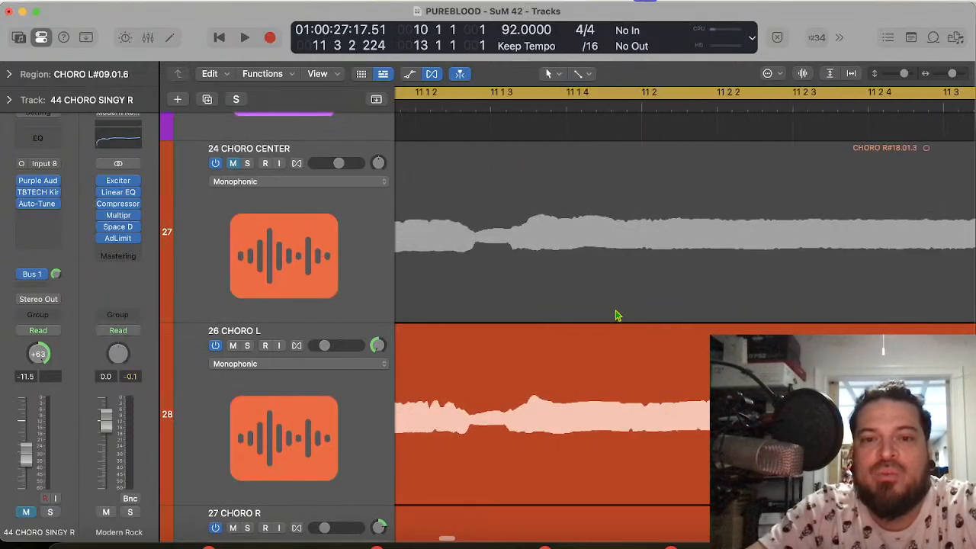
left_click(490, 108)
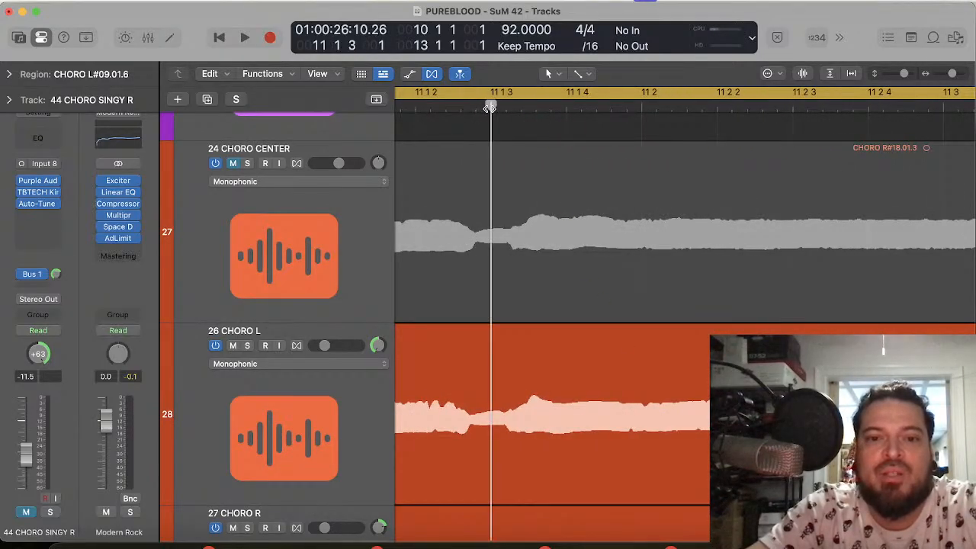
left_click(498, 460, "super")
Step: Trim the end of the held-note piece on 26 CHORO L slightly earlier, at its join just before 11 3 3
scroll(685, 328, "right", 5)
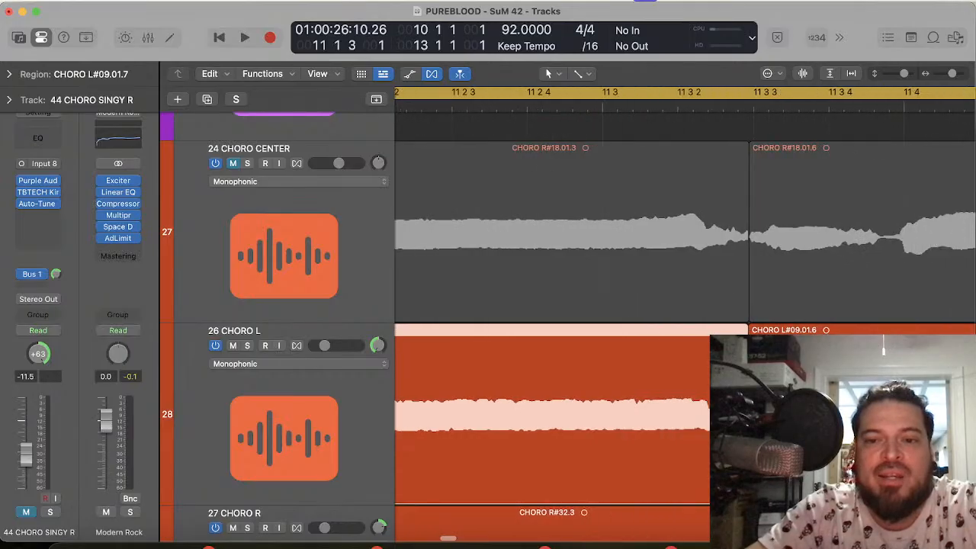
left_click_drag(747, 435, 742, 435)
scroll(646, 420, "left", 5)
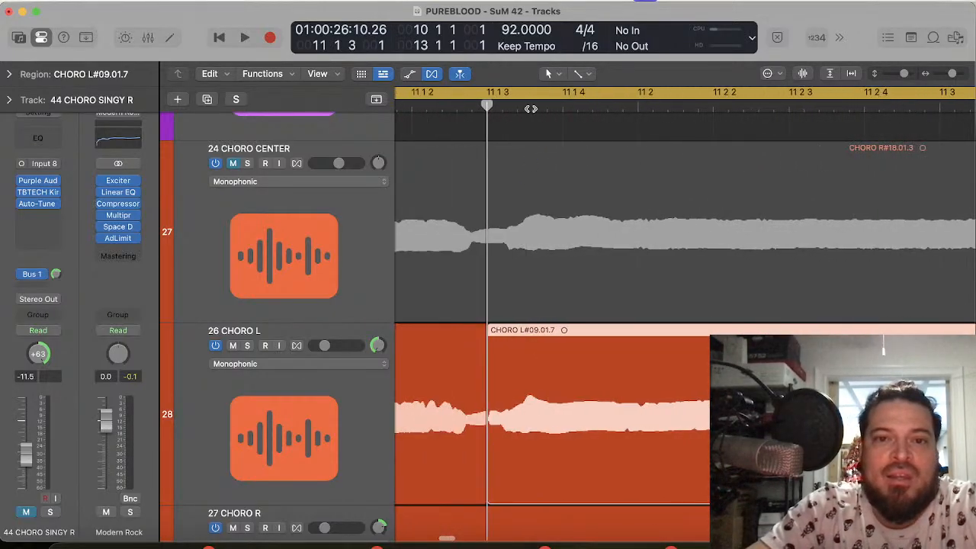
Step: Slide the held-note piece on 26 CHORO L slightly later, using 11 1 3 145 as the reference for the note's swell on 24 CHORO CENTER
left_click(530, 109)
left_click_drag(525, 460, 531, 458)
scroll(645, 463, "right", 5)
scroll(644, 463, "right", 3)
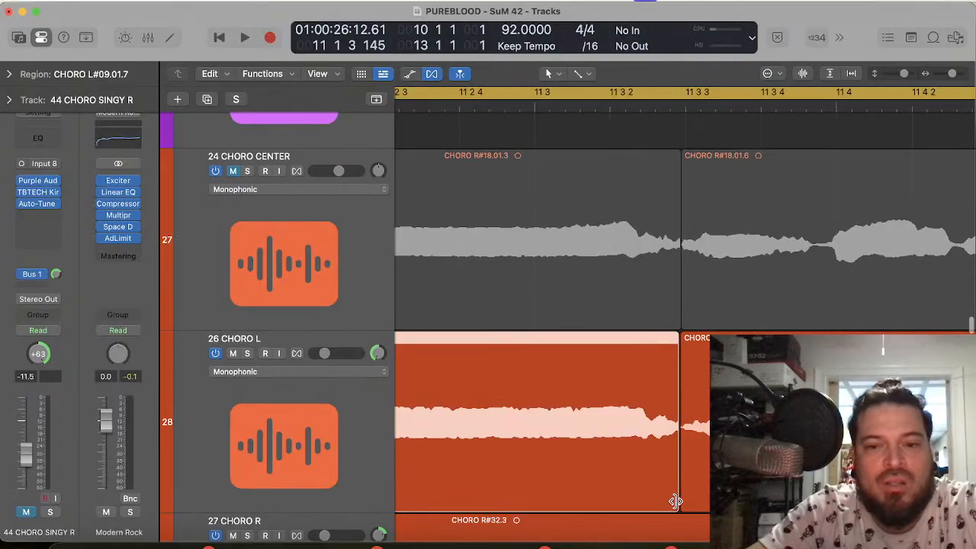
Step: Extend the end of the held-note piece on 26 CHORO L to just after 11 3 3, crossfading it into the next piece
scroll(679, 510, "up", 5)
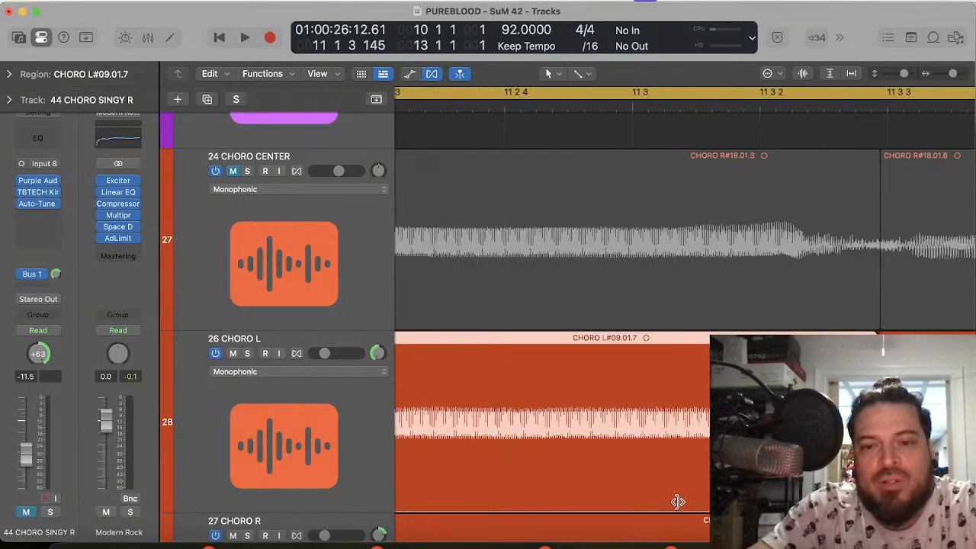
scroll(638, 511, "left", 2)
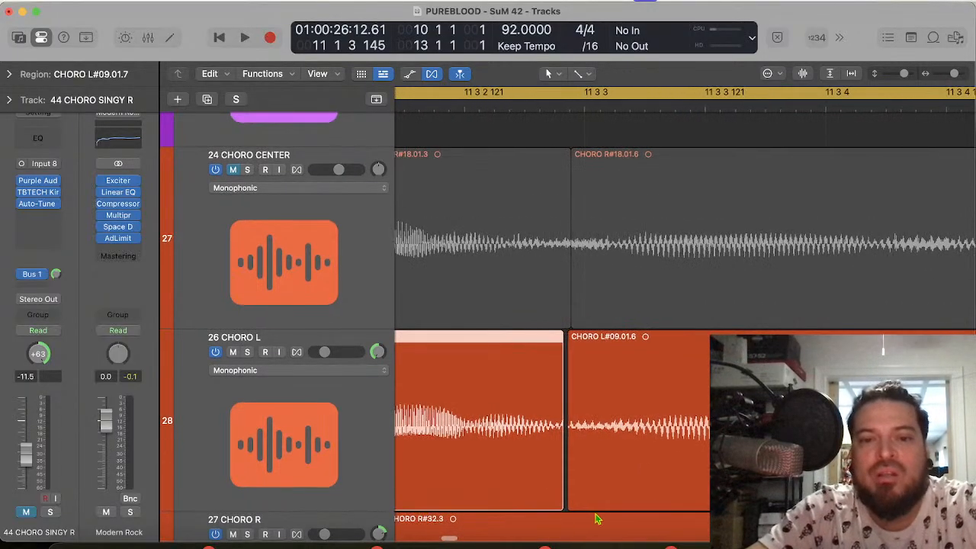
left_click_drag(561, 501, 623, 495)
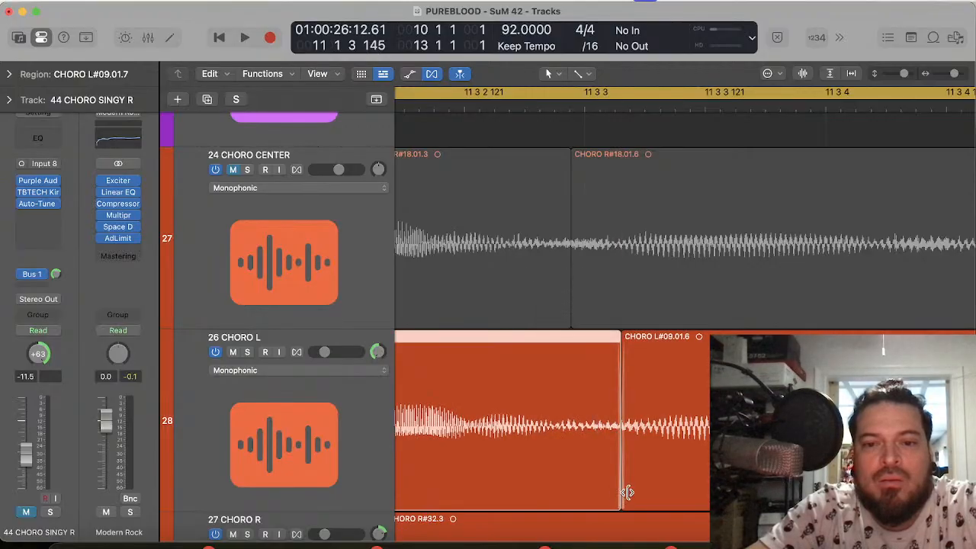
key("super+Left")
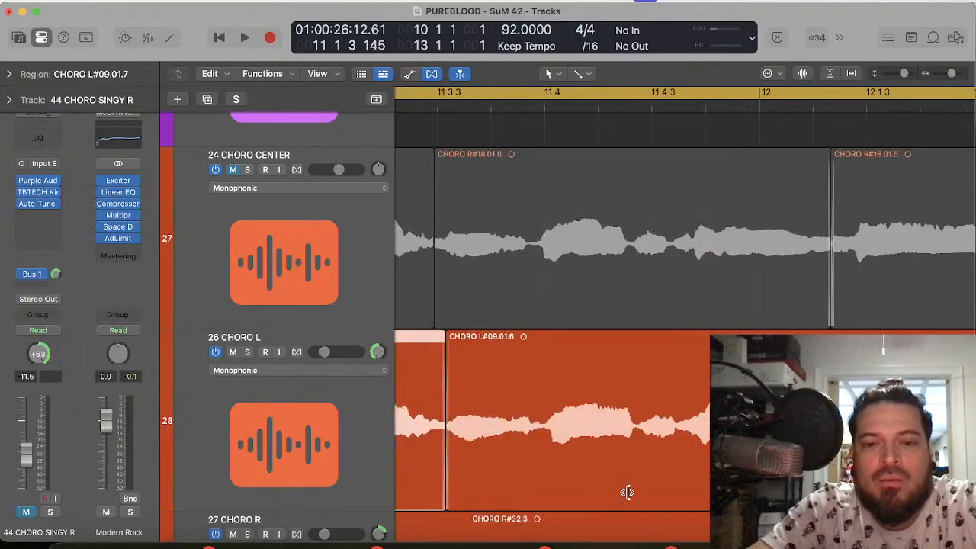
Step: Close the gaps on both sides of the short 26 CHORO L piece at bar 11, crossfading it with its two neighbours
scroll(627, 496, "left", 10)
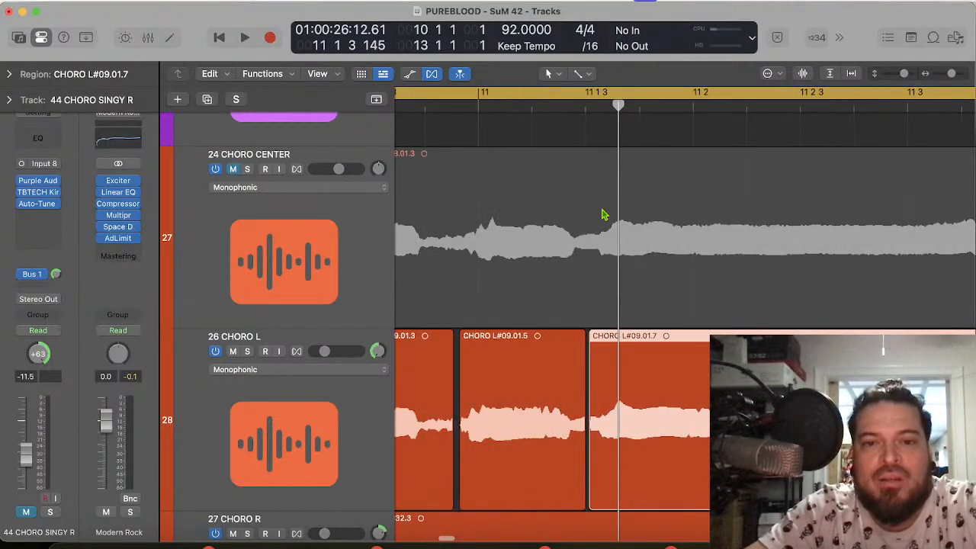
left_click(480, 108)
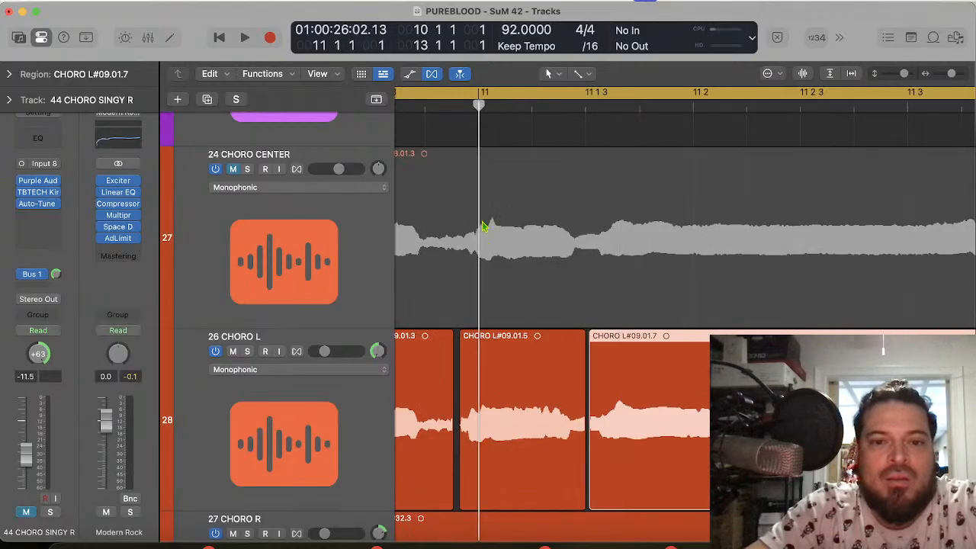
left_click(504, 479)
key("super+Right")
key("super+Right")
key("super+Right")
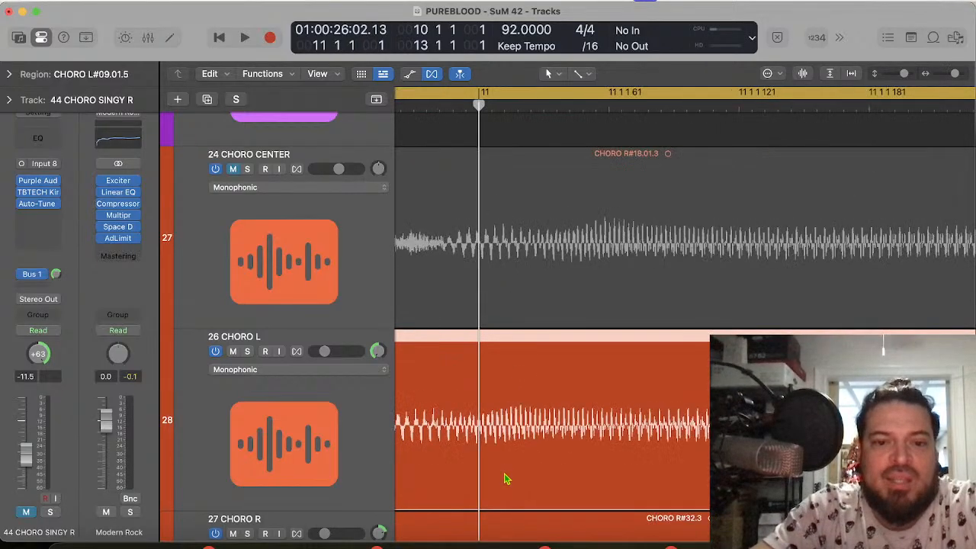
scroll(506, 479, "left", 3)
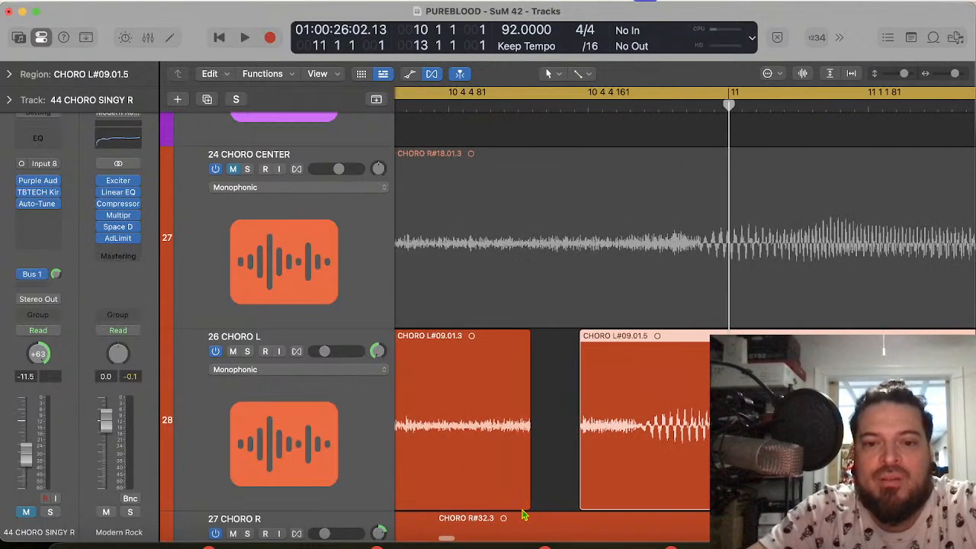
left_click_drag(580, 495, 512, 505)
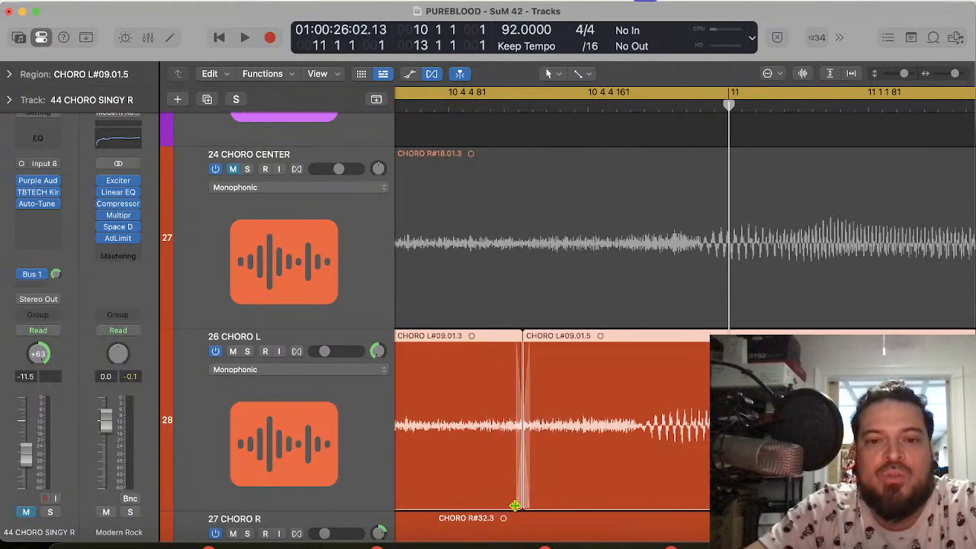
scroll(665, 472, "right", 10)
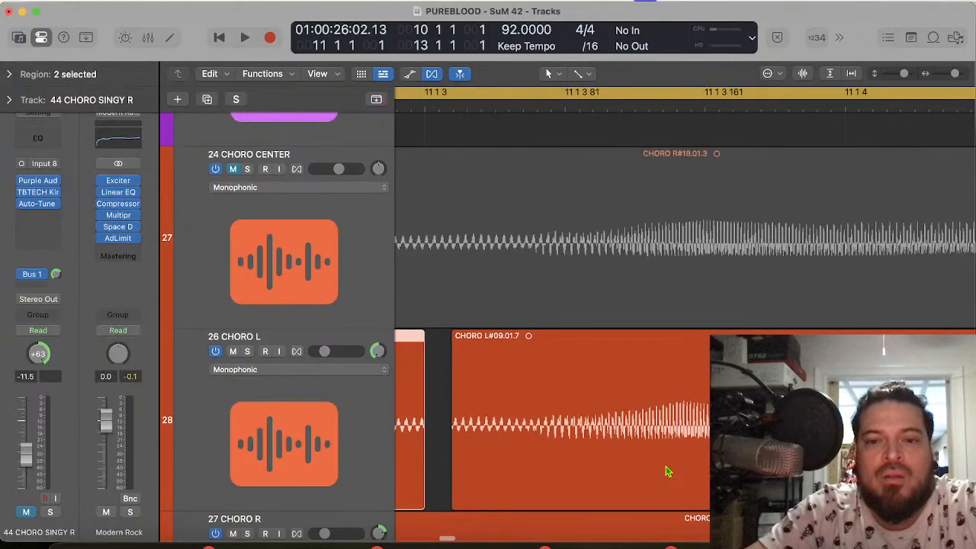
mouse_move(553, 485)
left_mouse_down()
mouse_move(593, 485)
mouse_move(561, 497)
left_mouse_up()
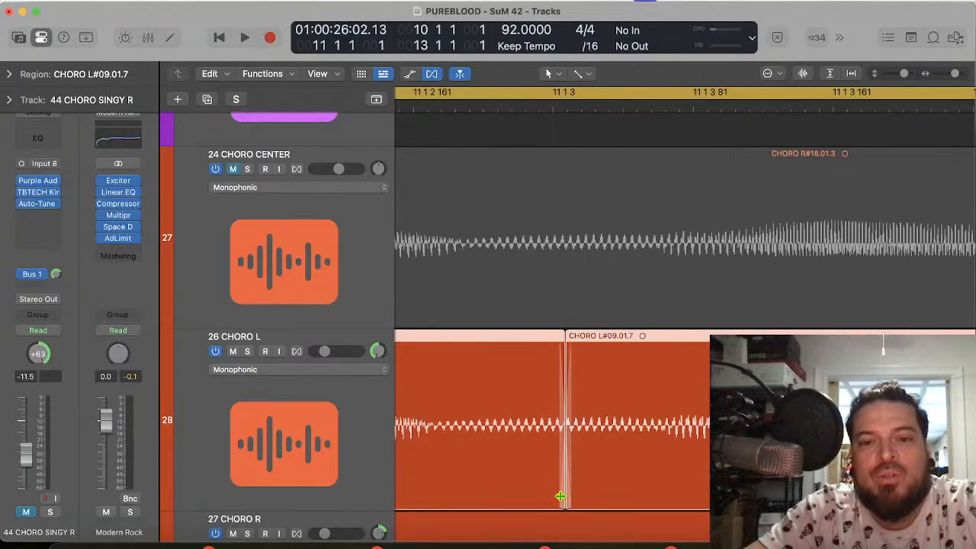
Step: Solo 26 CHORO L and play the chorus phrase to check the new crossfades
left_click(247, 352)
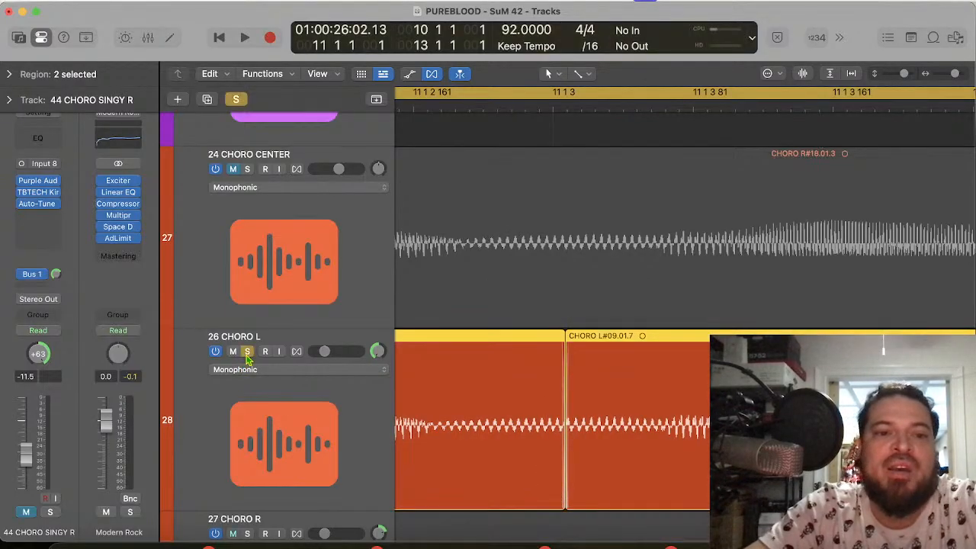
key("space")
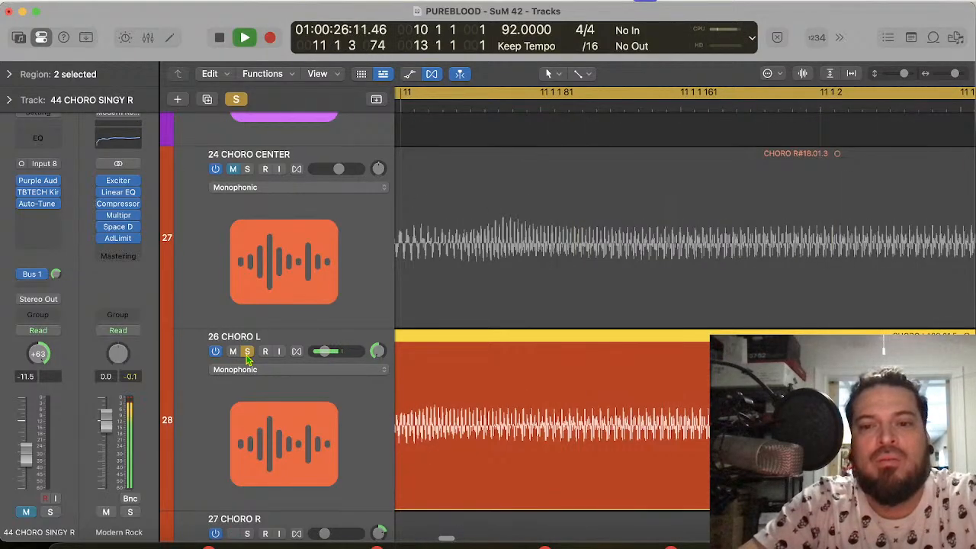
key("space")
scroll(664, 394, "down", 6)
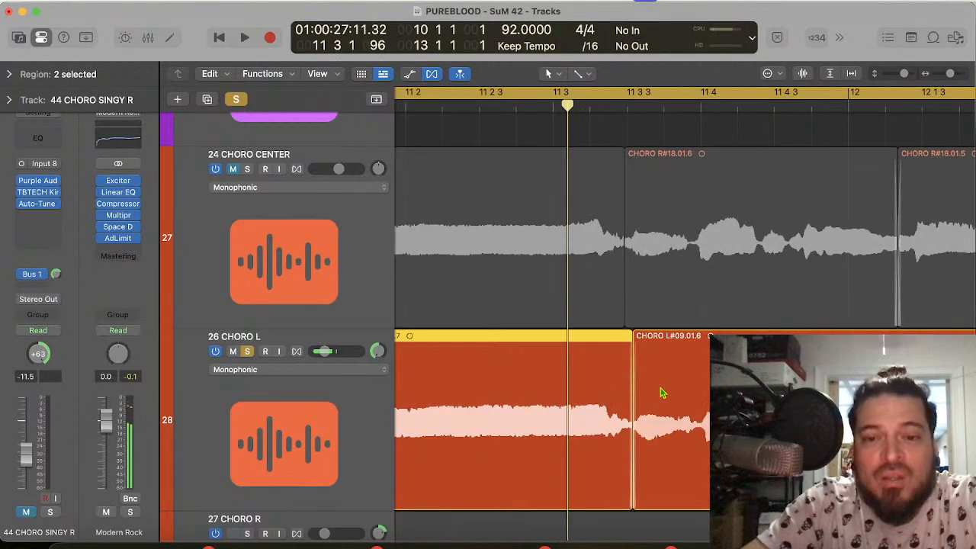
scroll(662, 393, "left", 2)
scroll(662, 392, "left", 2)
key("space")
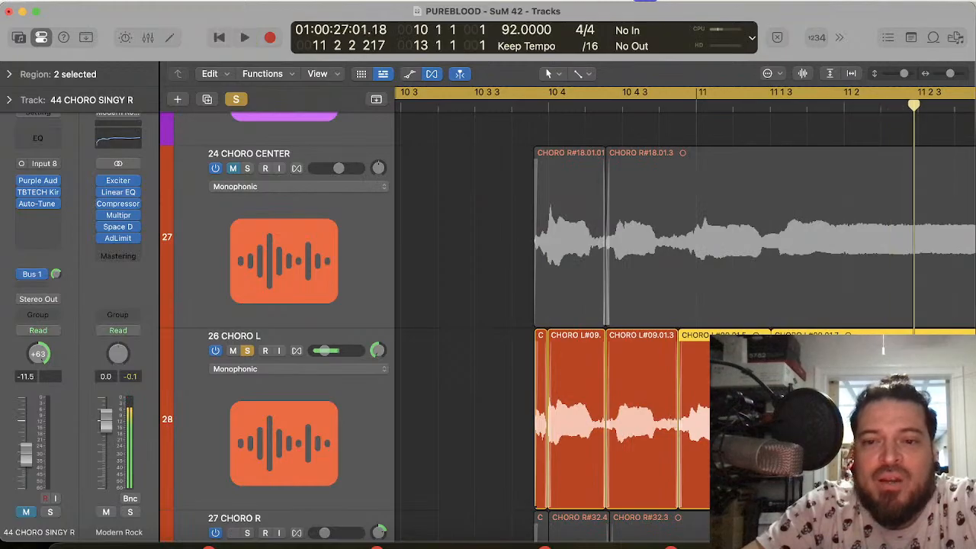
Step: Lengthen the 26 CHORO L piece before the held note by 0 0 0 40, moving its crossfade later past 11 1 3
key("super+Right")
key("super+Right")
key("super+Right")
key("super+Right")
key("super+Right")
key("super+Right")
key("super+Left")
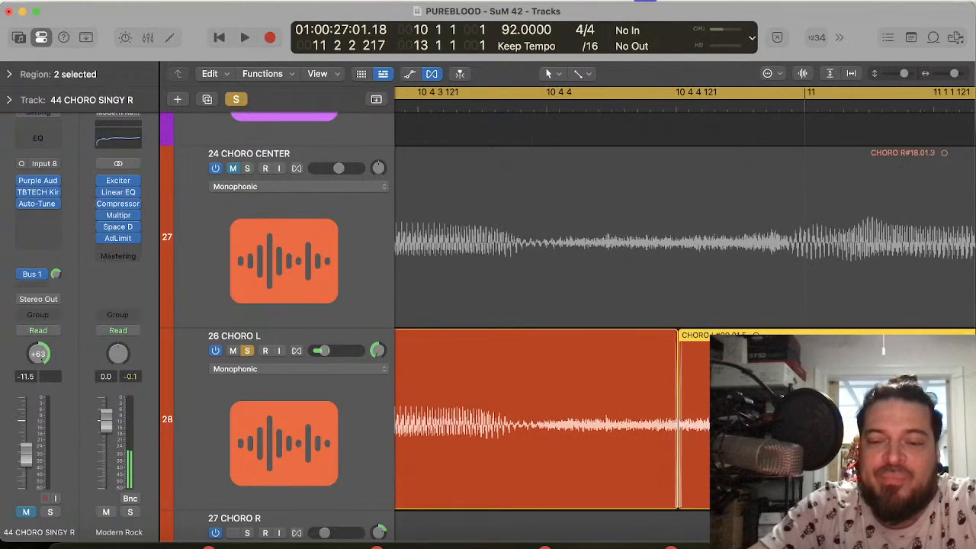
scroll(662, 328, "right", 4)
scroll(593, 487, "right", 5)
scroll(593, 487, "left", 1)
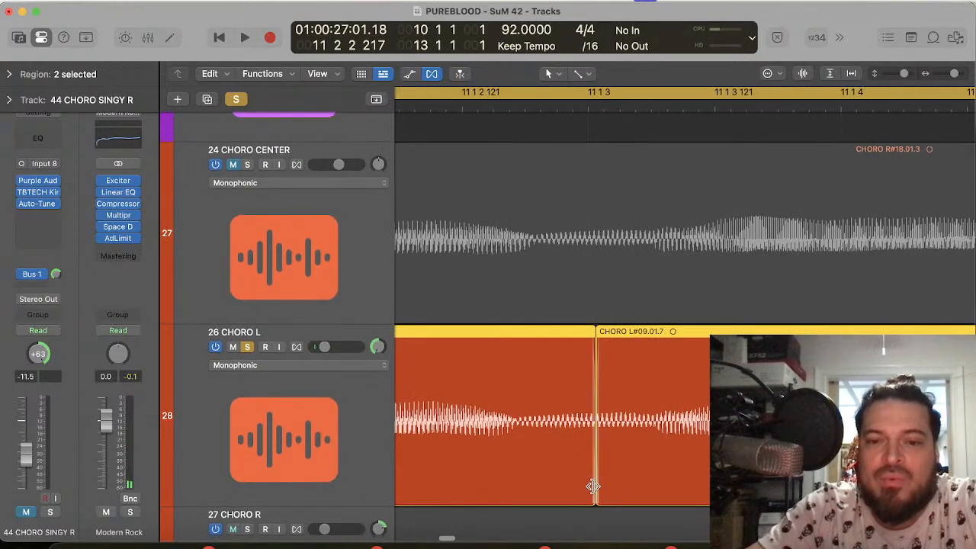
left_click_drag(592, 489, 646, 495)
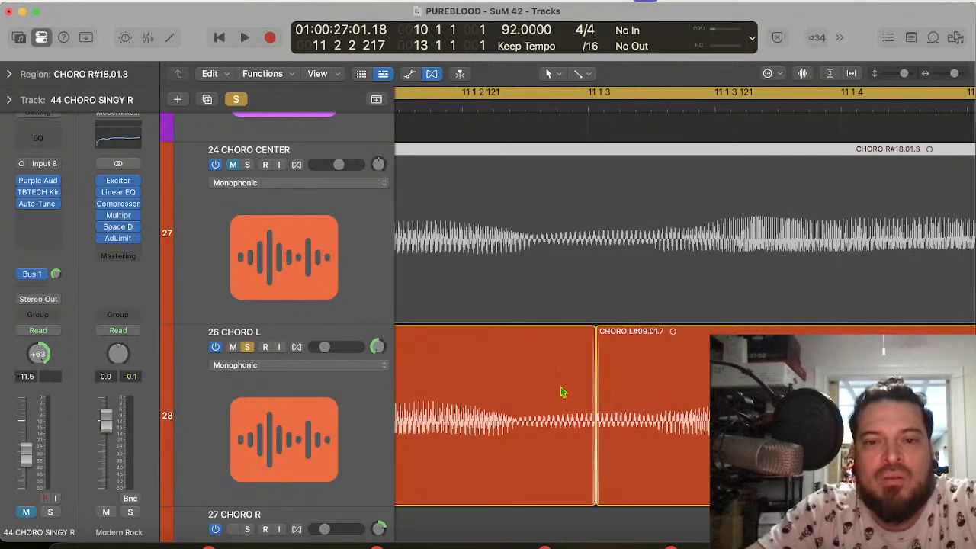
left_click(576, 469)
left_click_drag(589, 489, 638, 473)
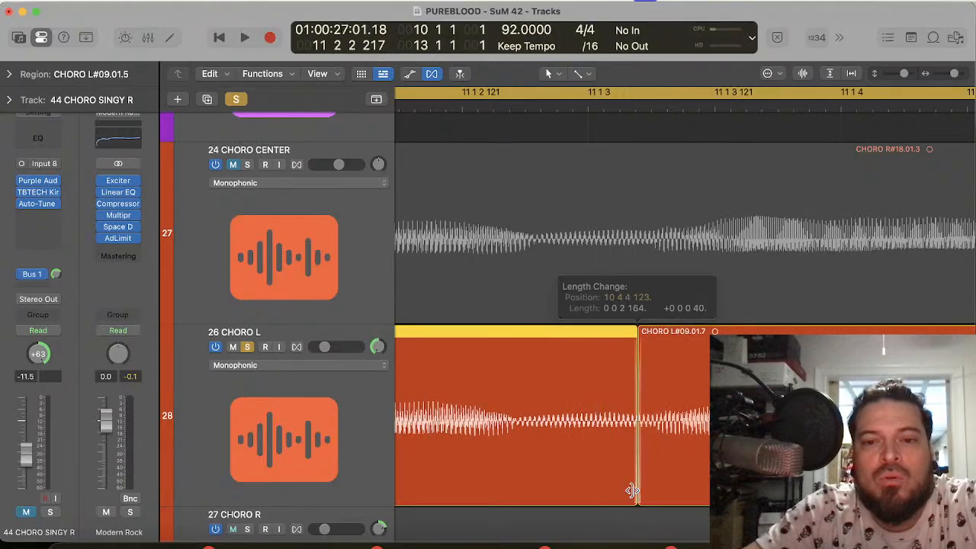
Step: Play the soloed 26 CHORO L phrase to check the moved crossfade before the held note
key("space")
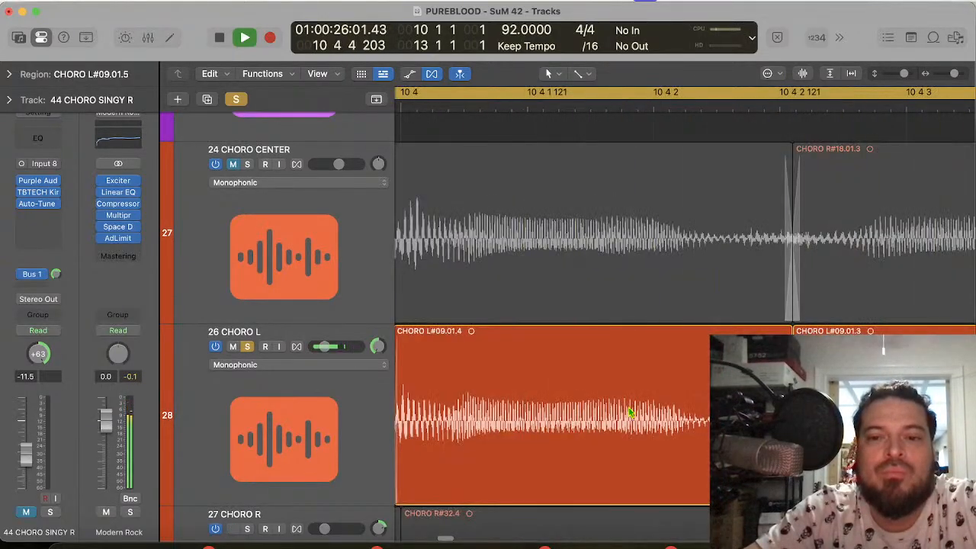
key("space")
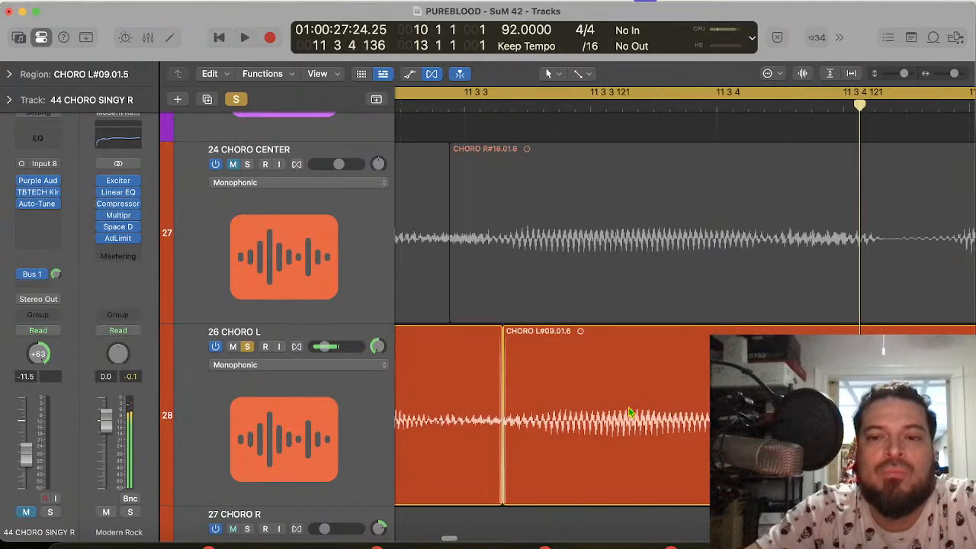
scroll(555, 418, "left", 10)
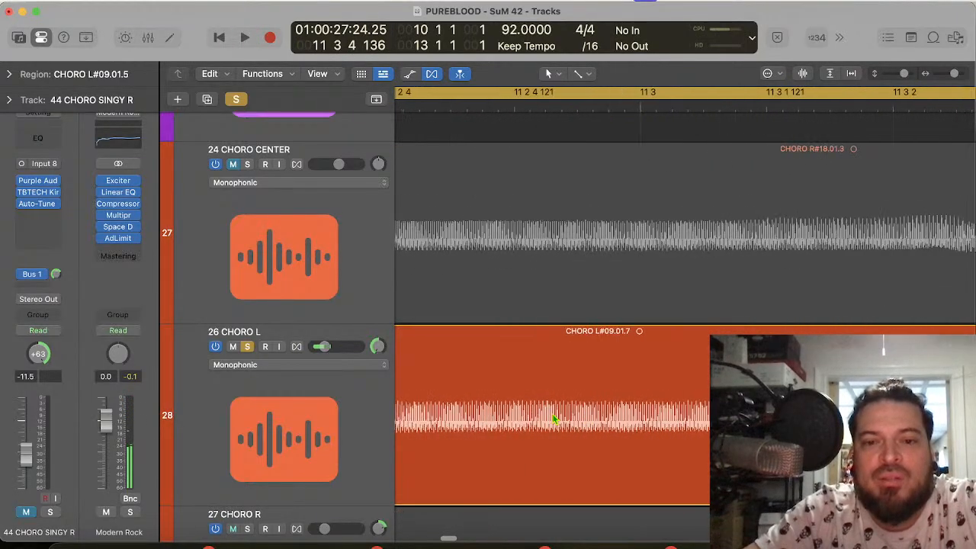
key("space")
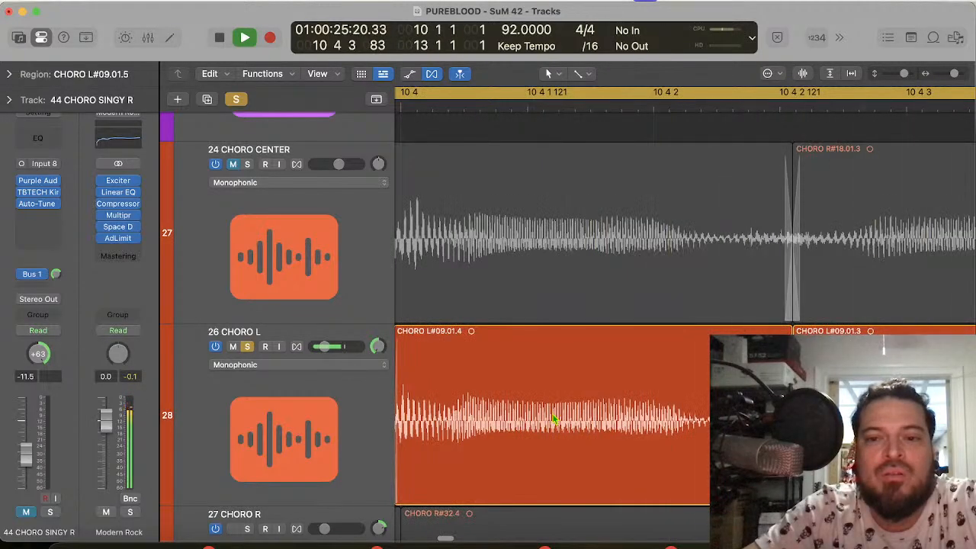
key("space")
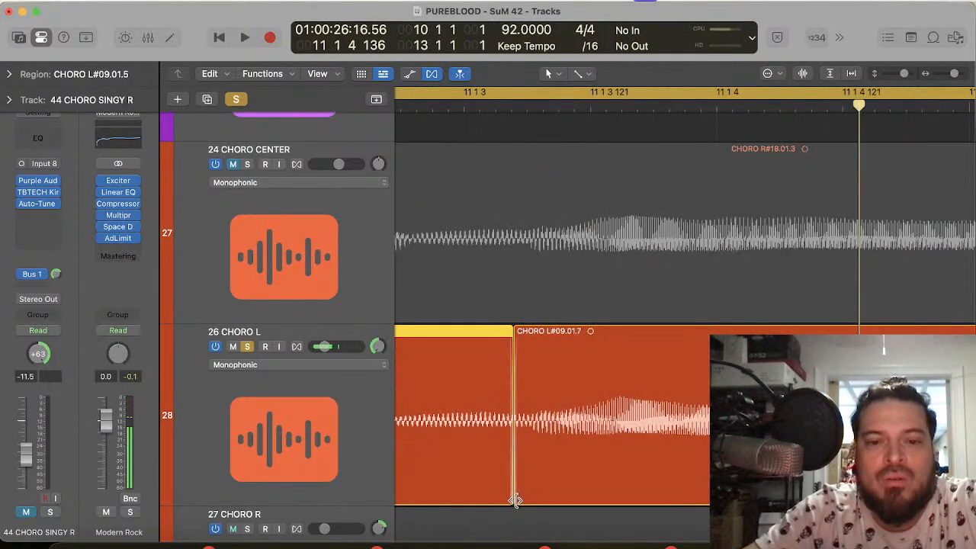
Step: Nudge the join before the held note on 26 CHORO L very slightly later and play the soloed chorus
left_click_drag(510, 496, 512, 494)
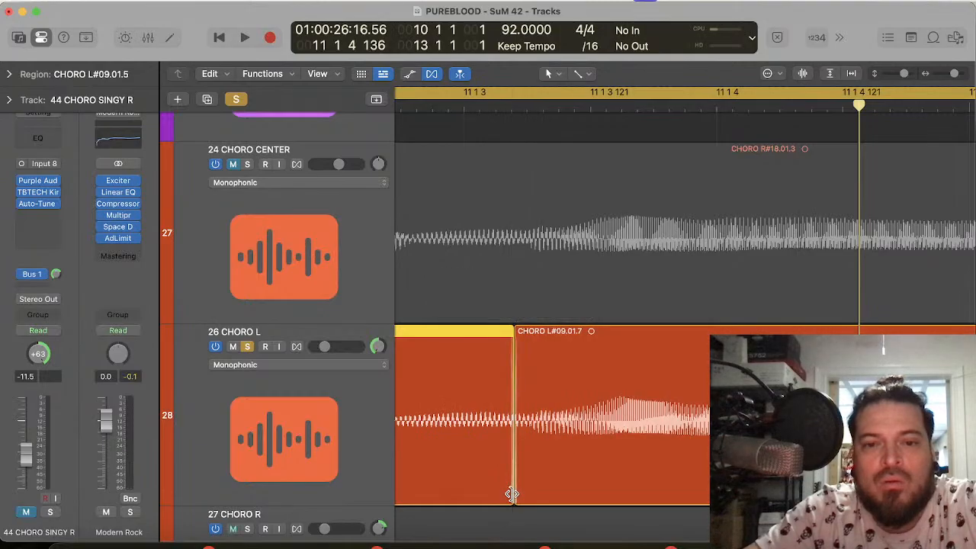
key("space")
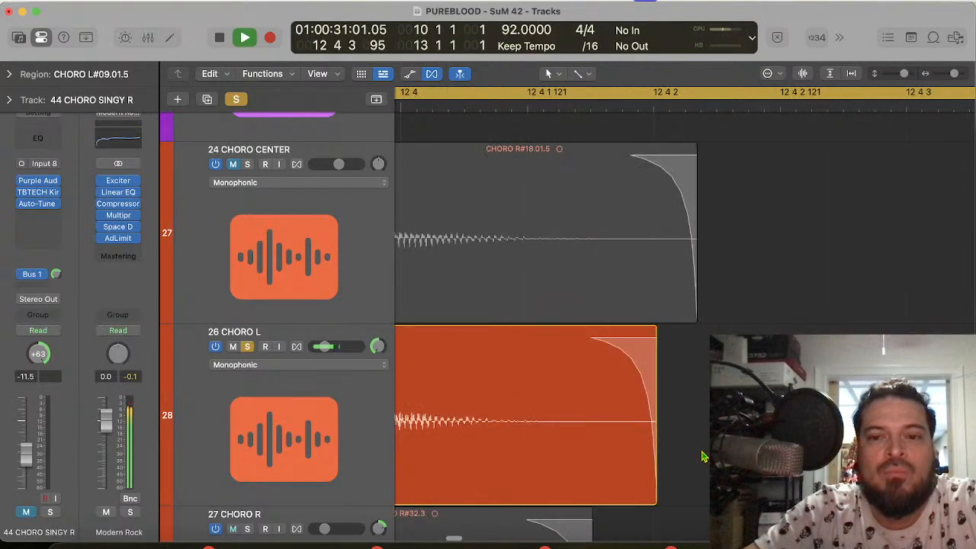
key("space")
Step: Solo 27 CHORO R together with 26 CHORO L and play the two doubles against each other
scroll(384, 459, "down", 3)
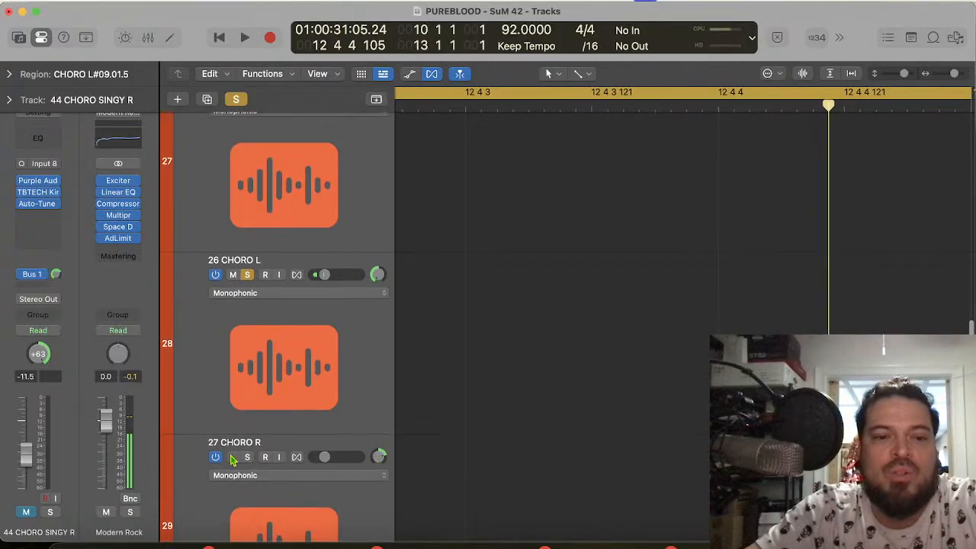
key("space")
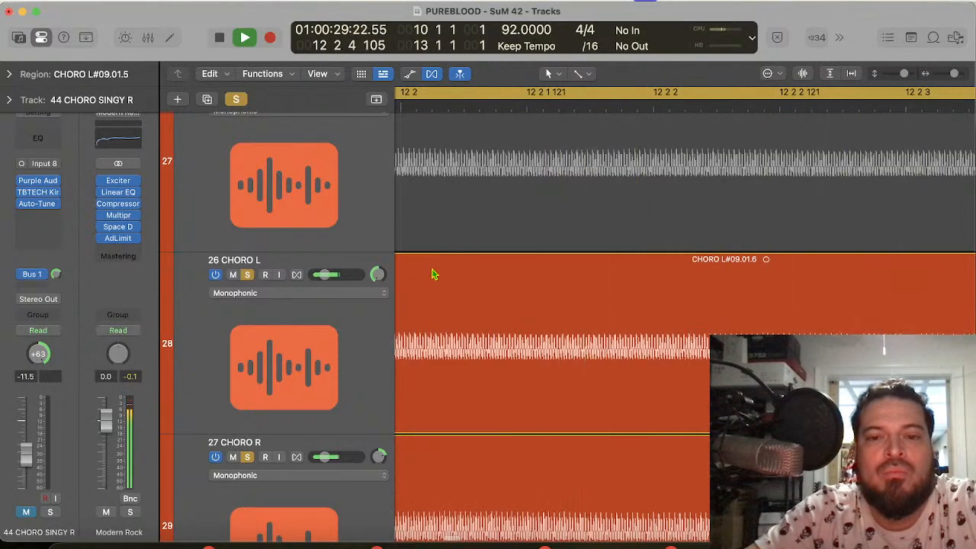
key("space")
Step: Add 24 CHORO CENTER to the soloed doubles and play all three chorus vocals together
scroll(273, 155, "up", 2)
scroll(273, 155, "up", 3)
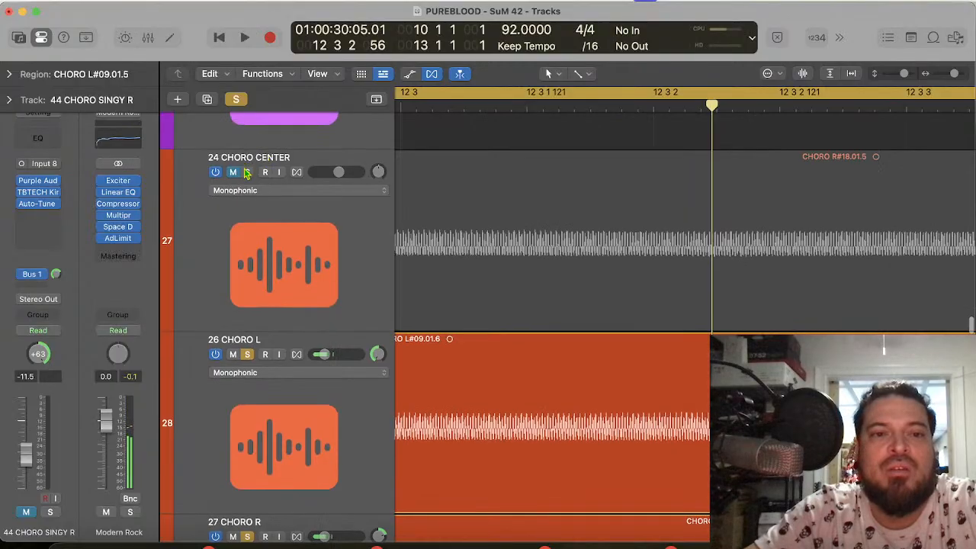
left_click(246, 172)
key("space")
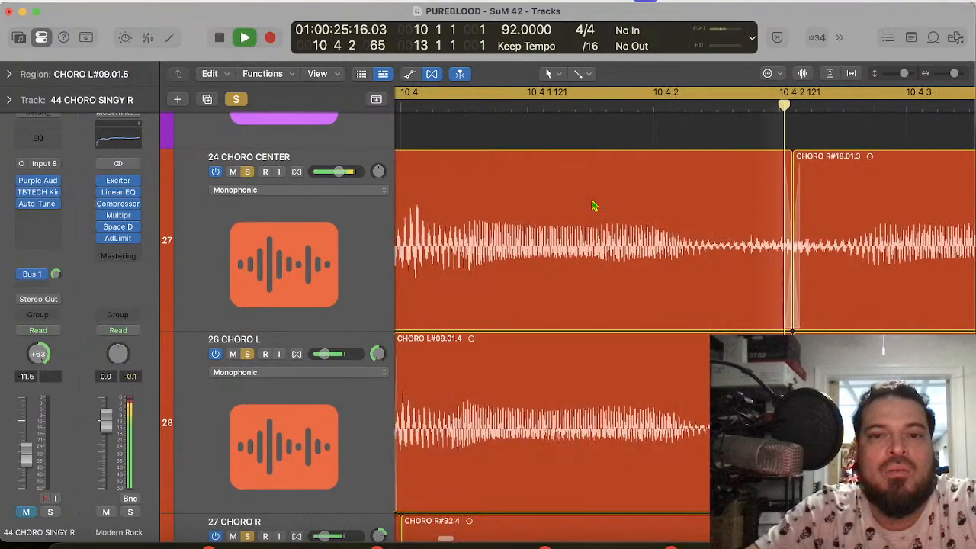
scroll(611, 273, "down", 10)
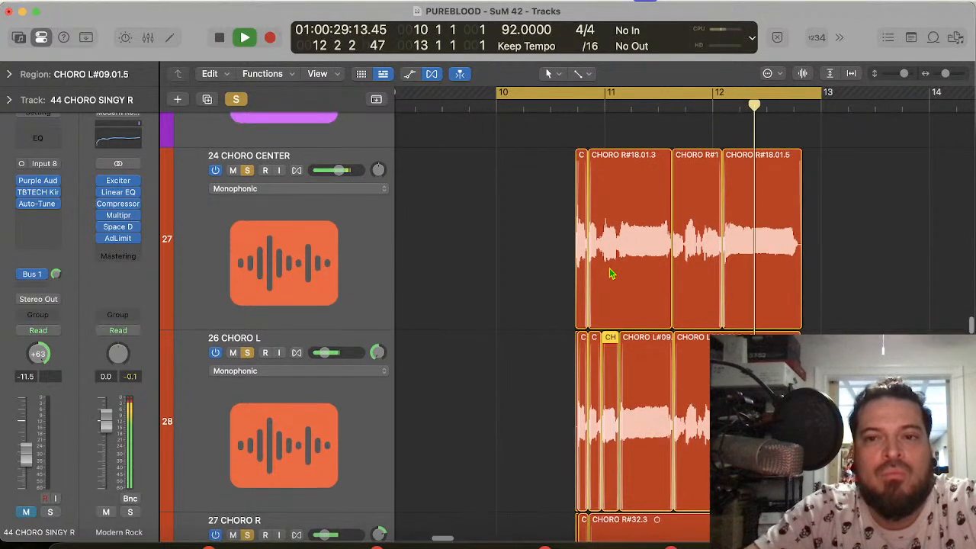
scroll(611, 274, "down", 1)
scroll(611, 273, "down", 15)
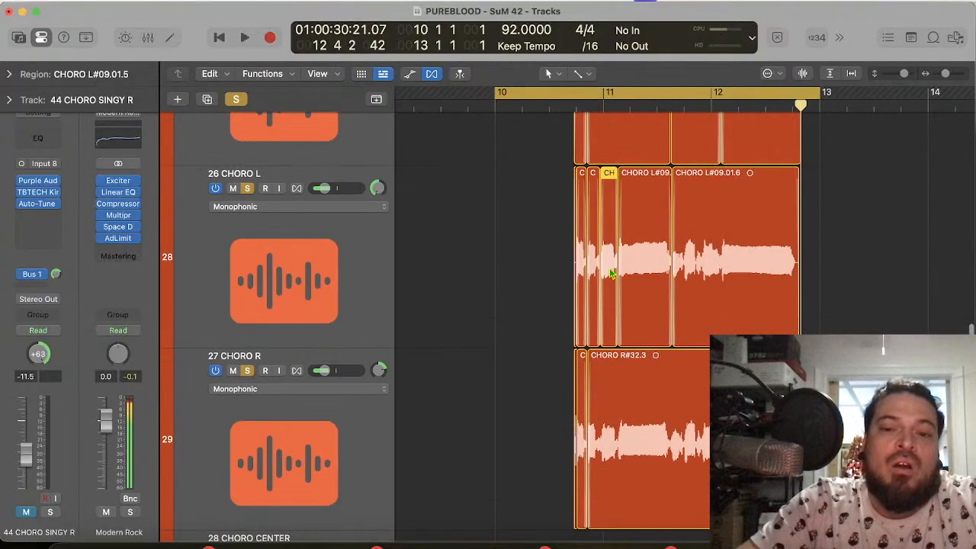
Step: Select the 31 CHORO BG L region and its track among the background vocals below the chorus doubles
scroll(612, 274, "down", 10)
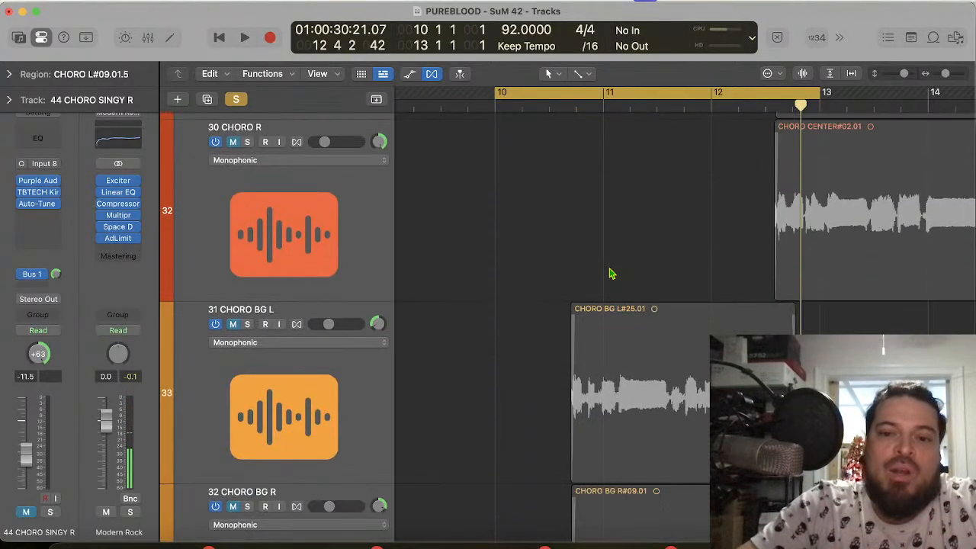
left_click(373, 283)
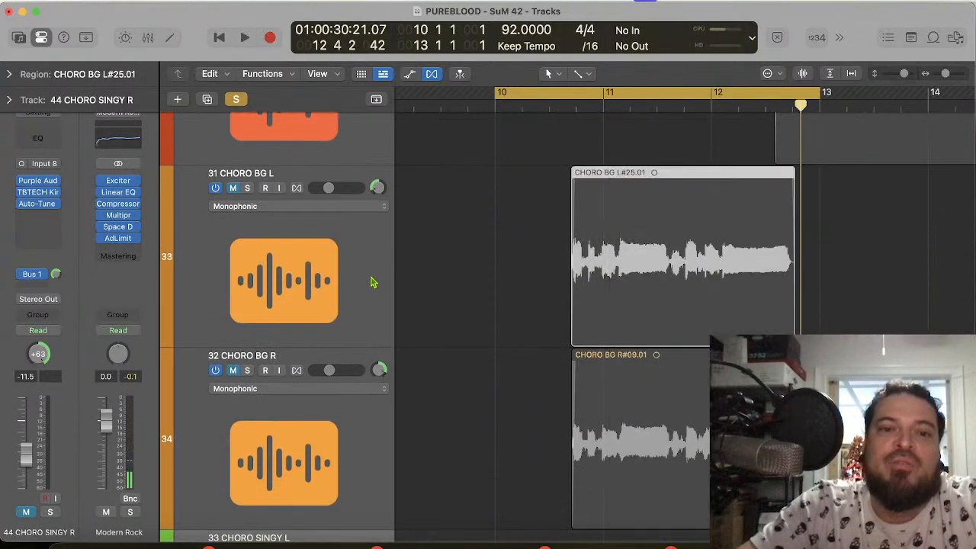
left_click(342, 321)
scroll(342, 321, "down", 5)
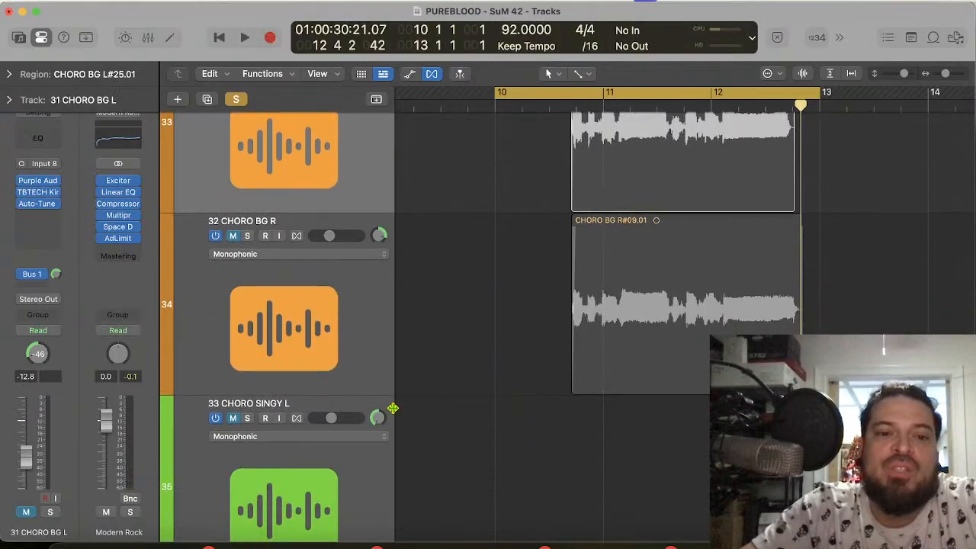
Step: Select the 31 CHORO BG L and 32 CHORO BG R tracks and move them up directly below 27 CHORO R
scroll(392, 408, "down", 3)
scroll(393, 408, "up", 2)
left_click(366, 285, "shift")
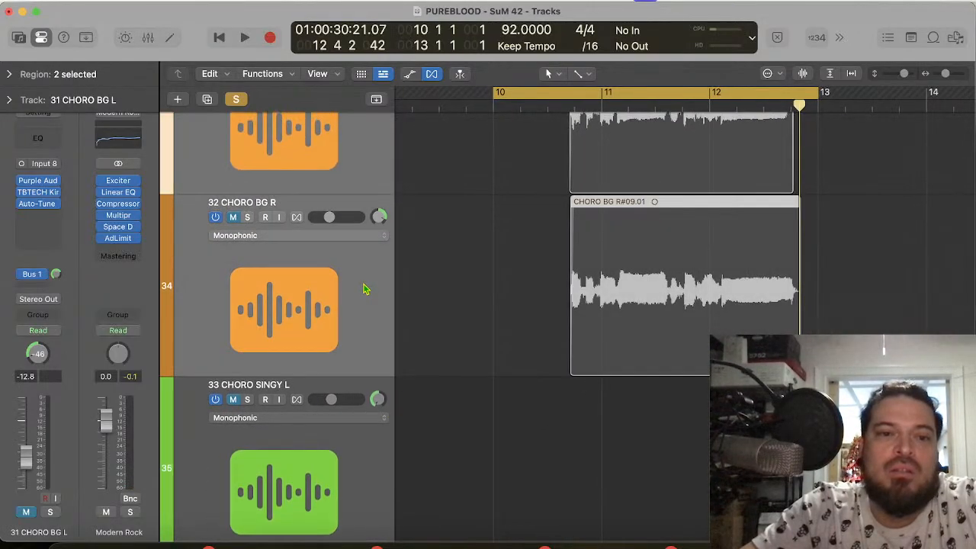
scroll(365, 287, "up", 8)
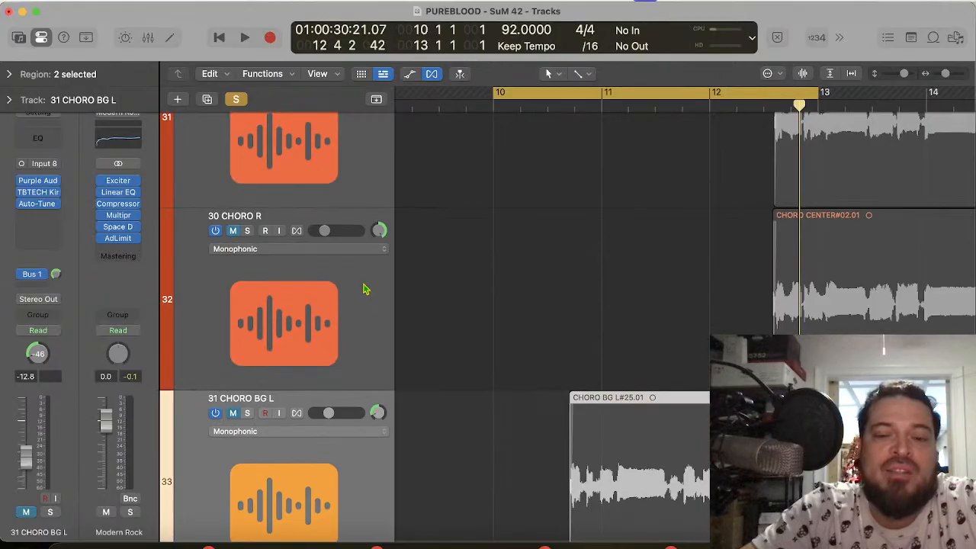
left_click_drag(317, 471, 342, 344)
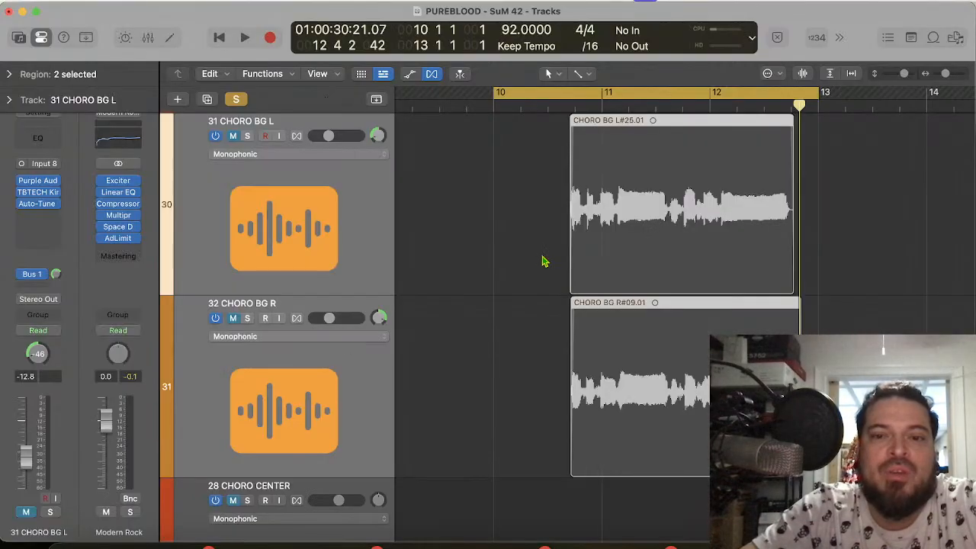
scroll(544, 260, "up", 5)
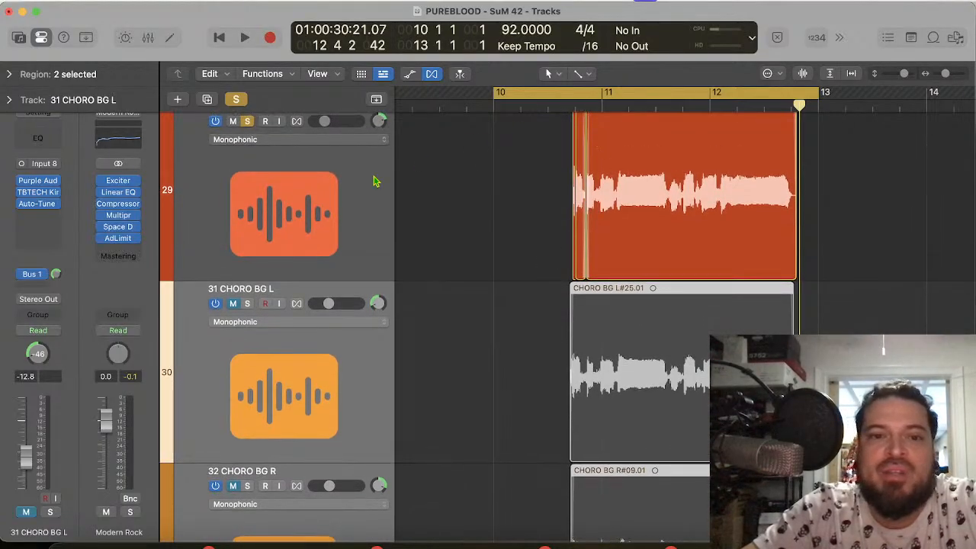
Step: Clear the solos on 24 CHORO CENTER, 26 CHORO L and 27 CHORO R and play the chorus in the full mix
left_click(248, 304)
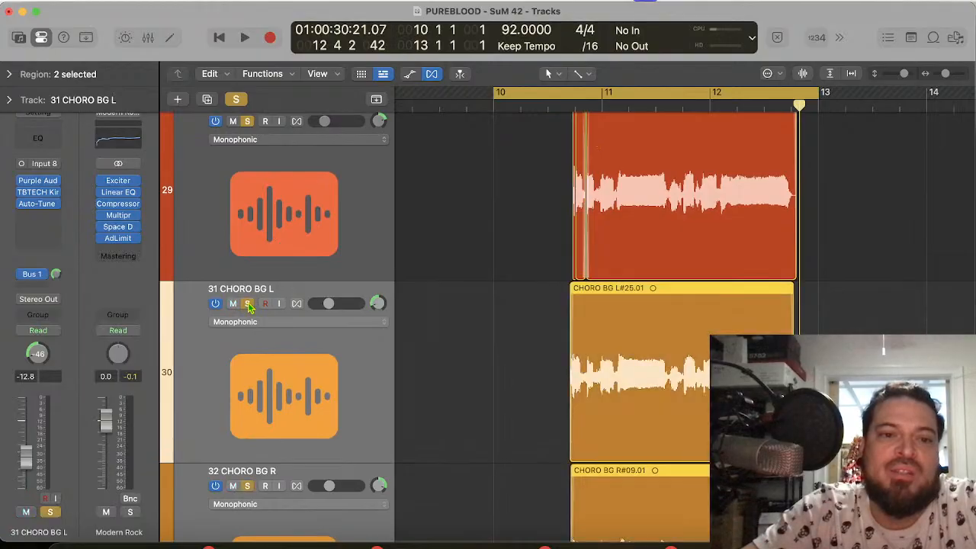
left_click(248, 304)
scroll(257, 271, "up", 2)
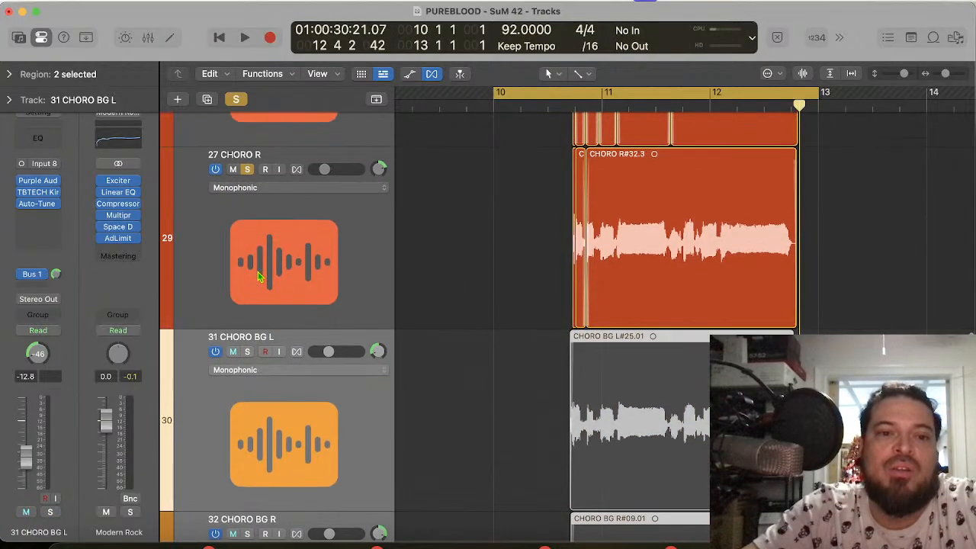
left_click(257, 274)
scroll(258, 277, "up", 1)
scroll(259, 277, "up", 9)
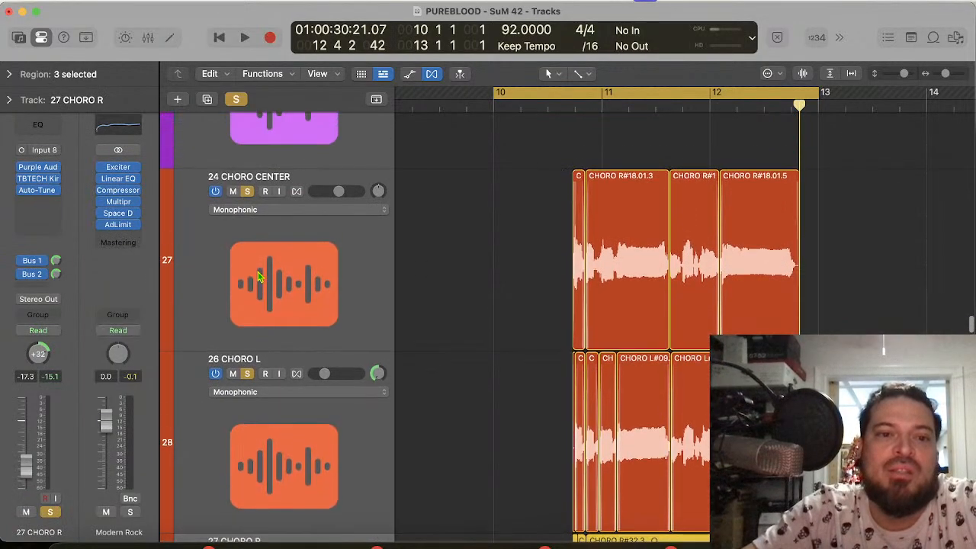
left_click(260, 277, "shift")
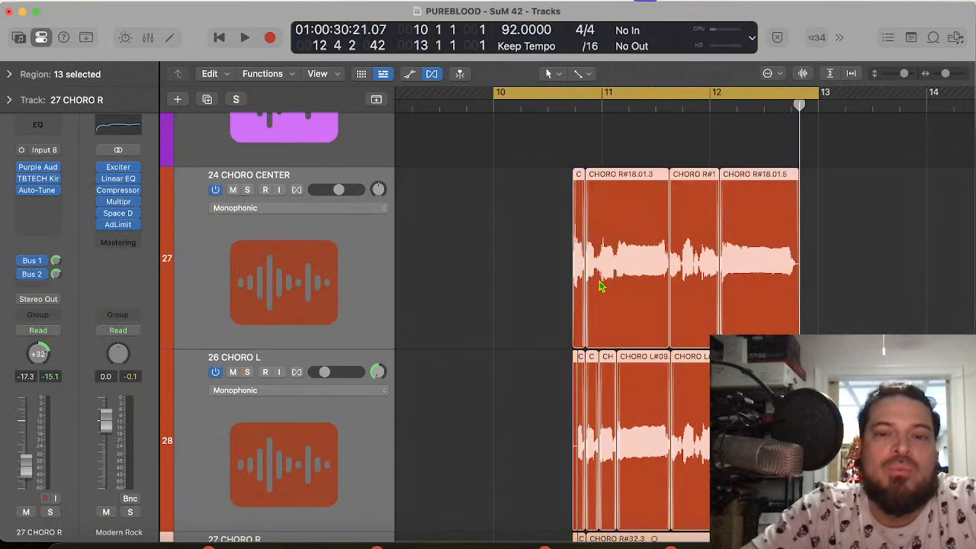
key("space")
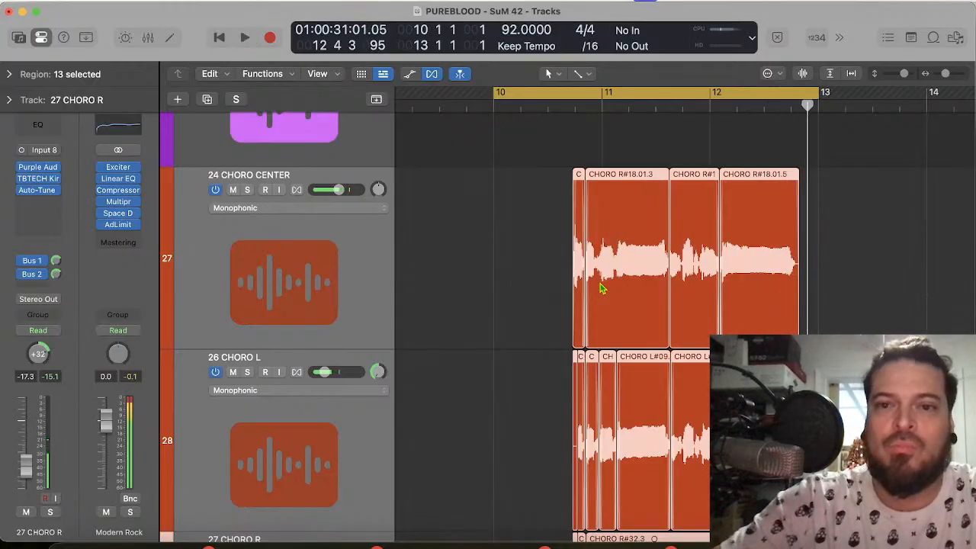
key("space")
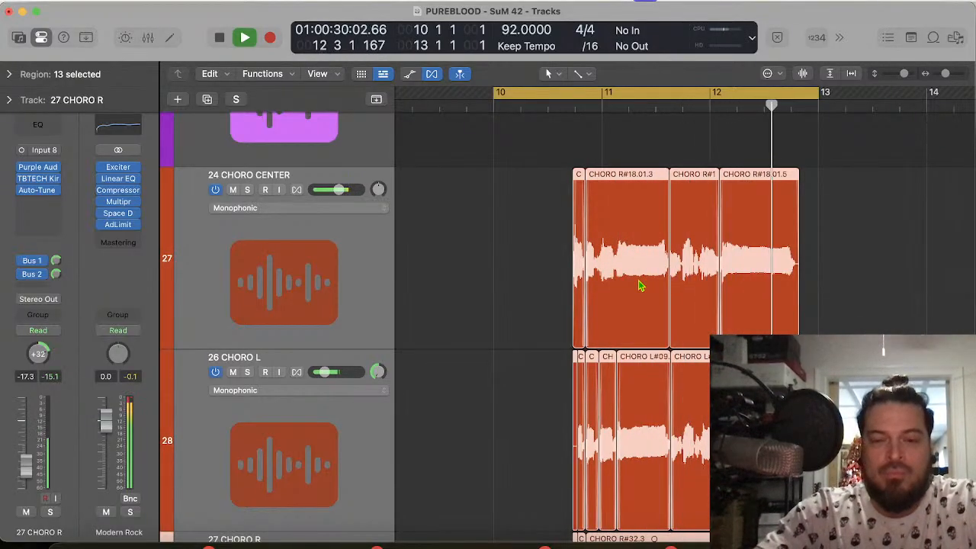
Step: Play the chorus with the PUREBLOOD - SUNRISE DRUMS track unmuted, and mute that track again
scroll(585, 273, "up", 20)
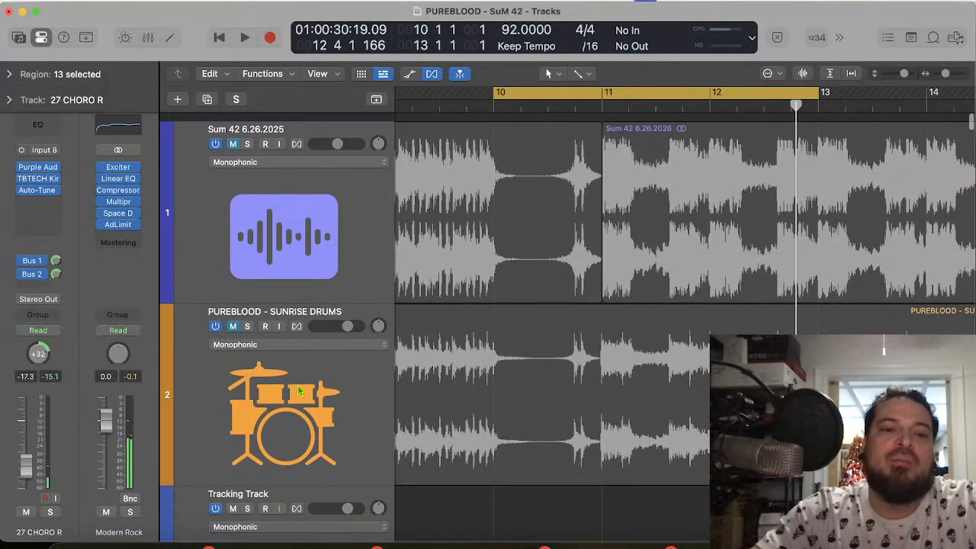
left_click(232, 318)
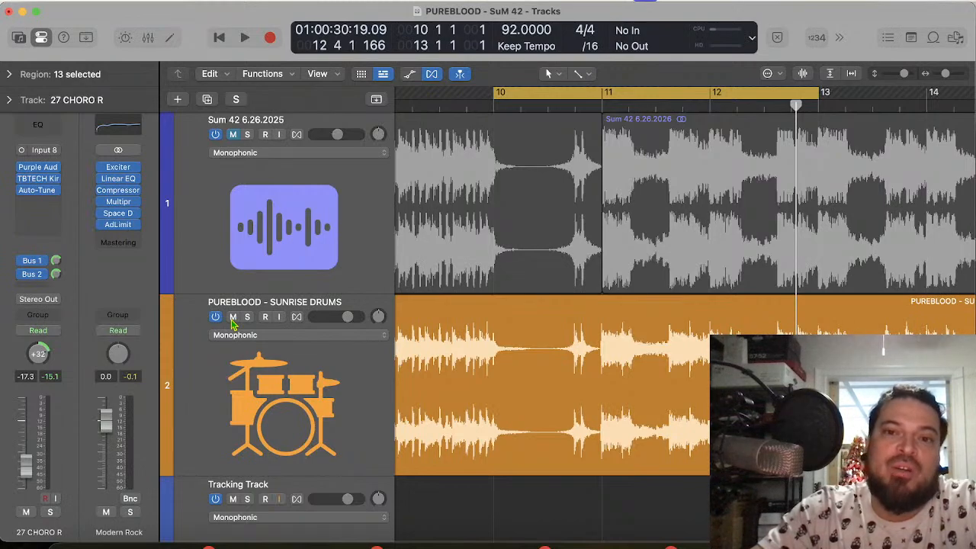
key("space")
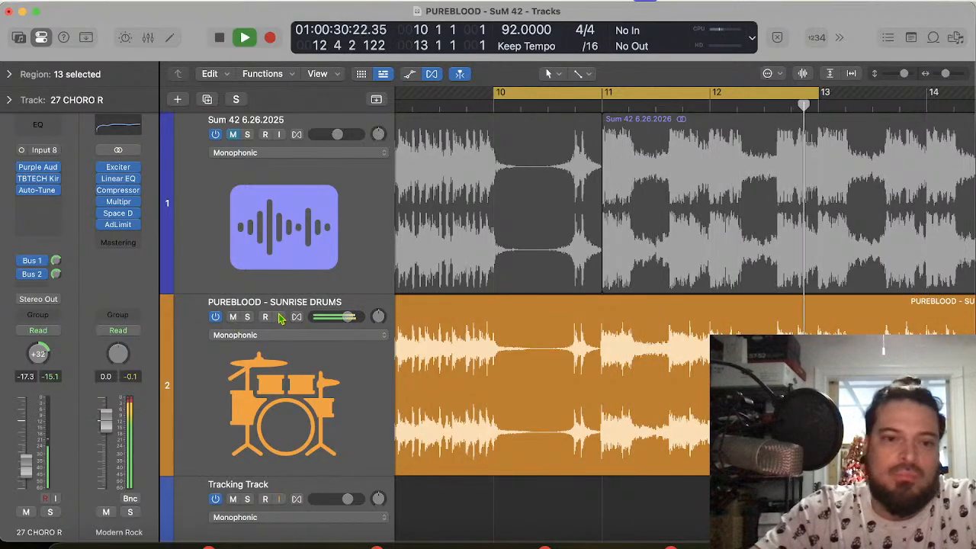
left_click(232, 317)
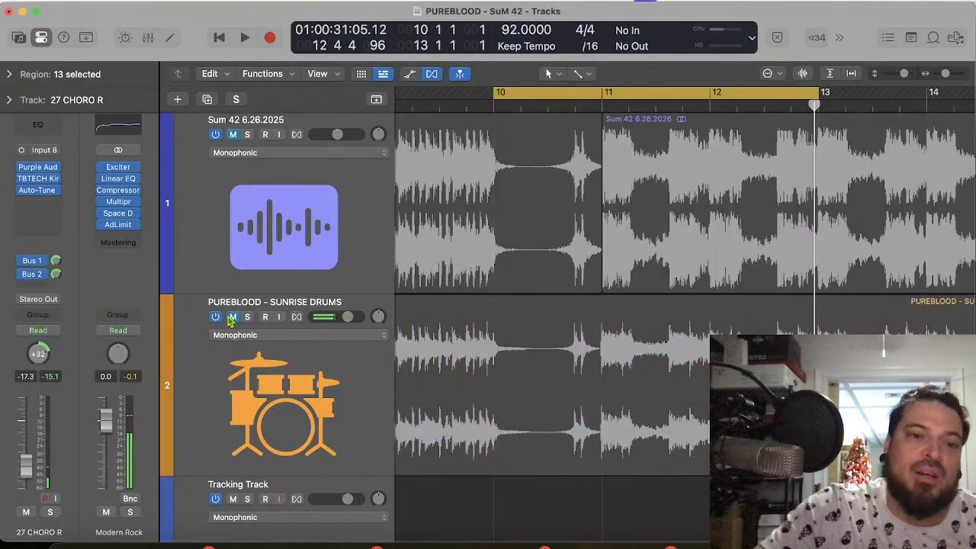
Step: Examine the 31 CHORO BG L waveform closely against 27 CHORO R from bar 10 beat 4 through bar 12 for timing differences
scroll(561, 398, "down", 15)
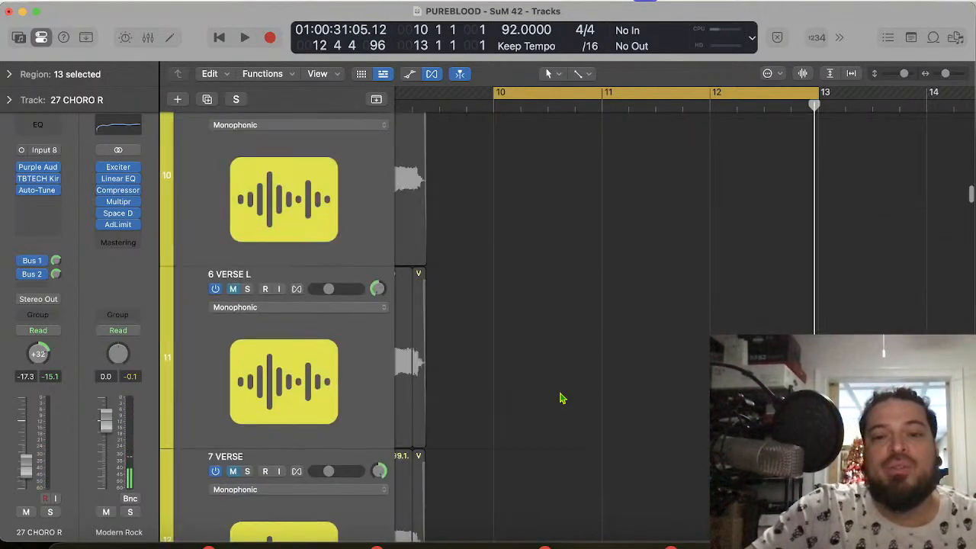
scroll(560, 398, "down", 15)
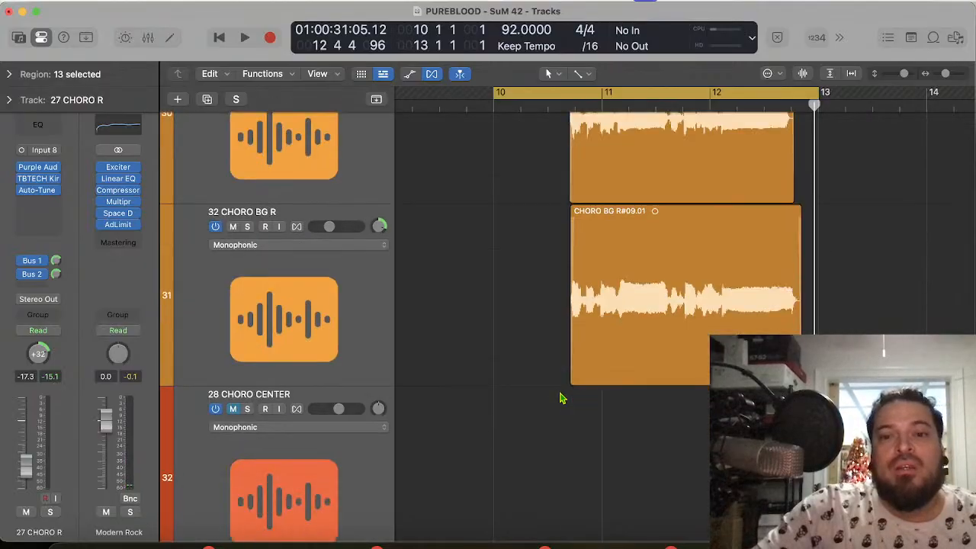
scroll(560, 398, "up", 5)
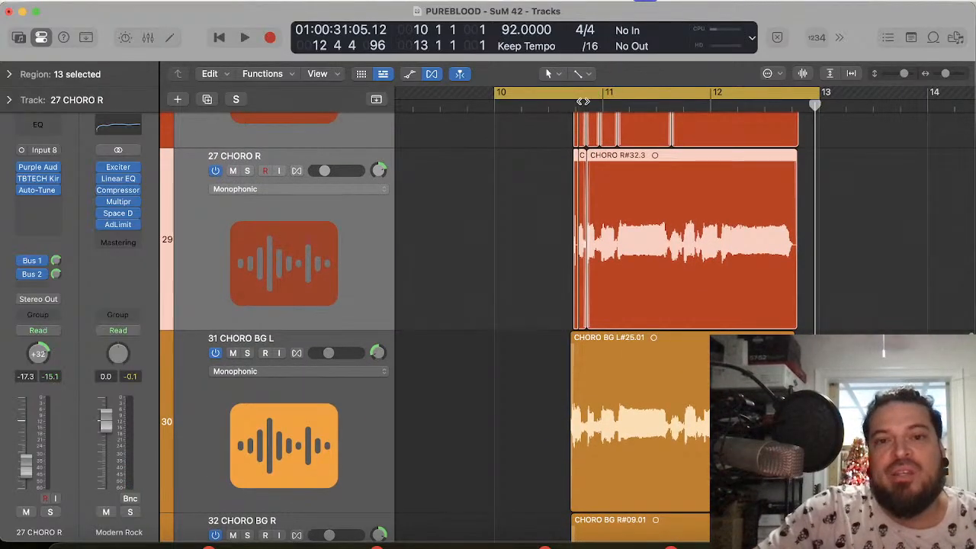
left_click(579, 103)
key("super+Right")
key("super+Right")
key("super+Right")
key("super+Right")
key("super+Right")
key("super+Right")
key("super+Right")
key("super+Right")
key("super+Right")
key("super+Right")
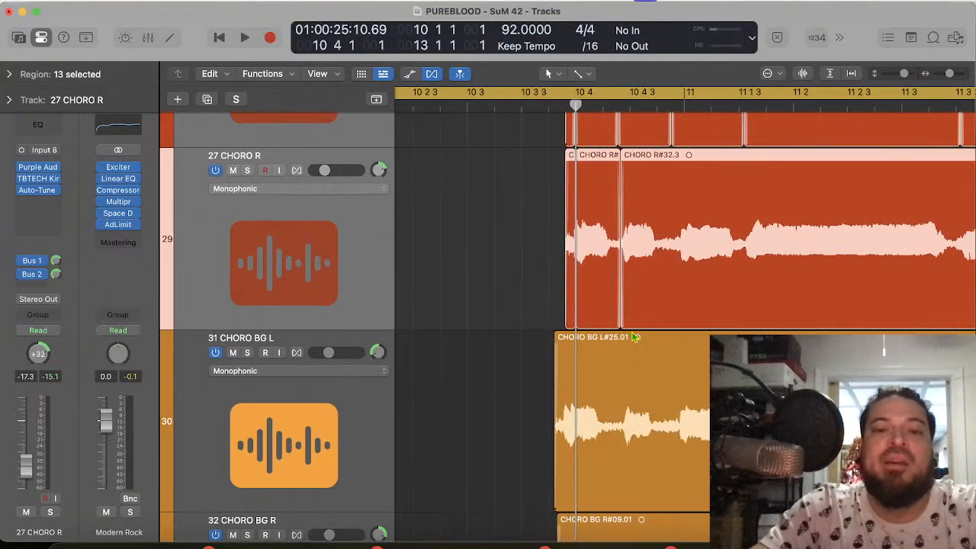
key("super+Left")
key("super+Left")
key("super+Left")
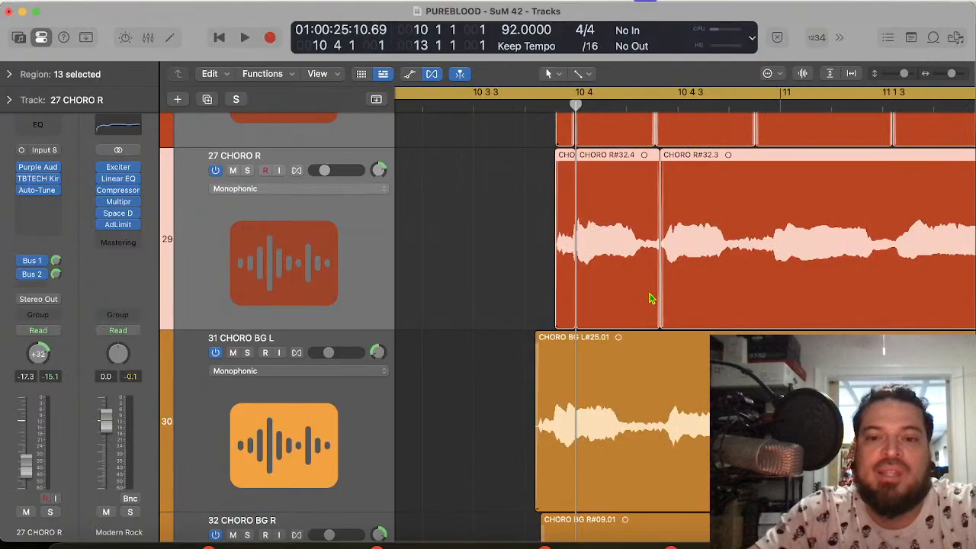
scroll(685, 314, "right", 10)
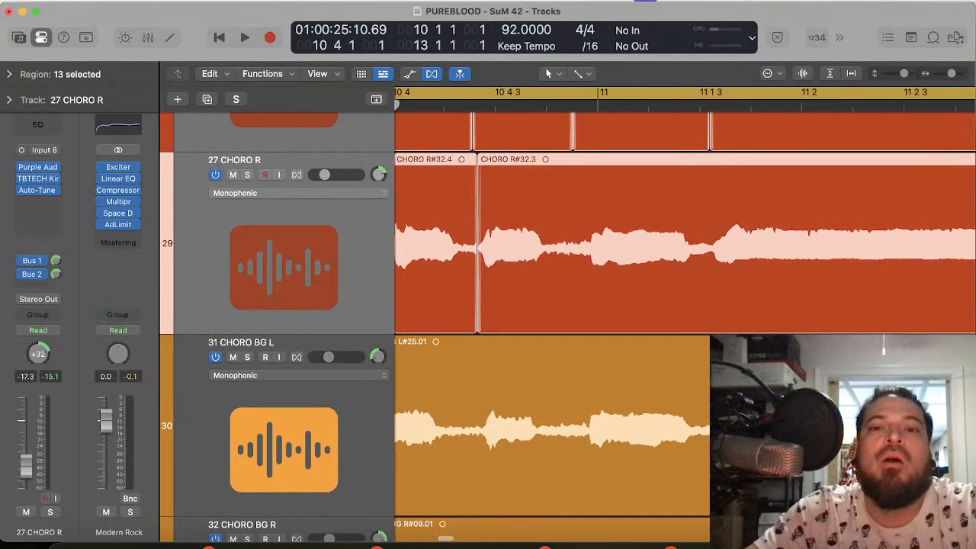
scroll(685, 315, "right", 2)
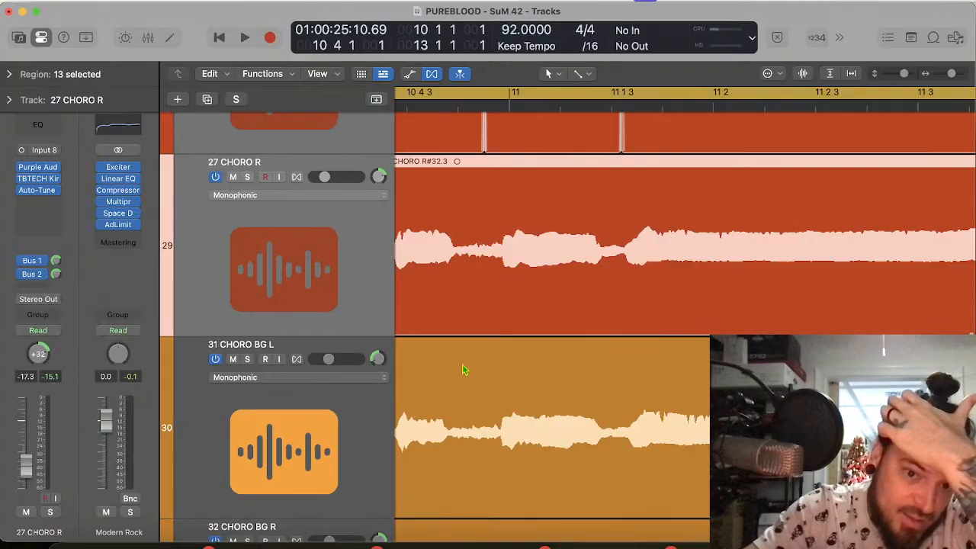
scroll(534, 371, "left", 2)
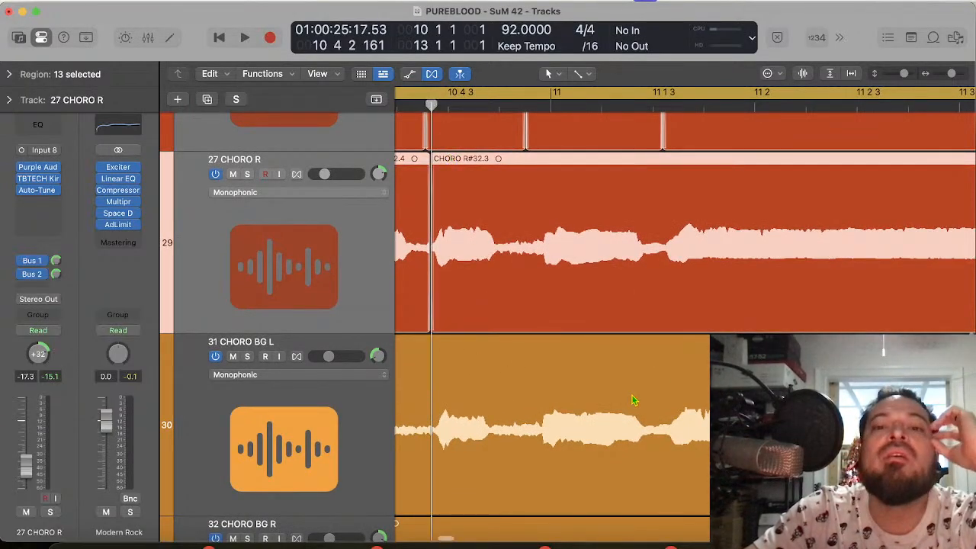
scroll(632, 400, "right", 5)
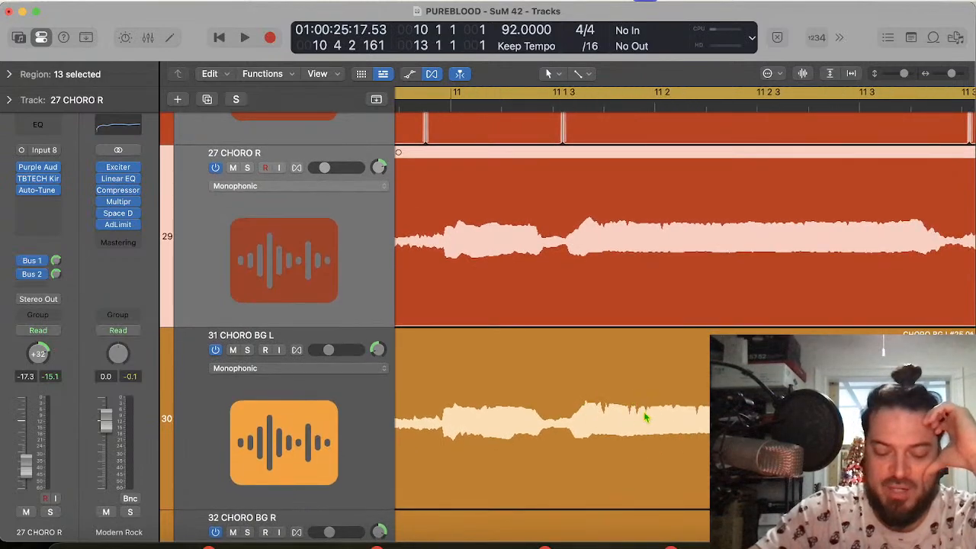
scroll(645, 417, "right", 15)
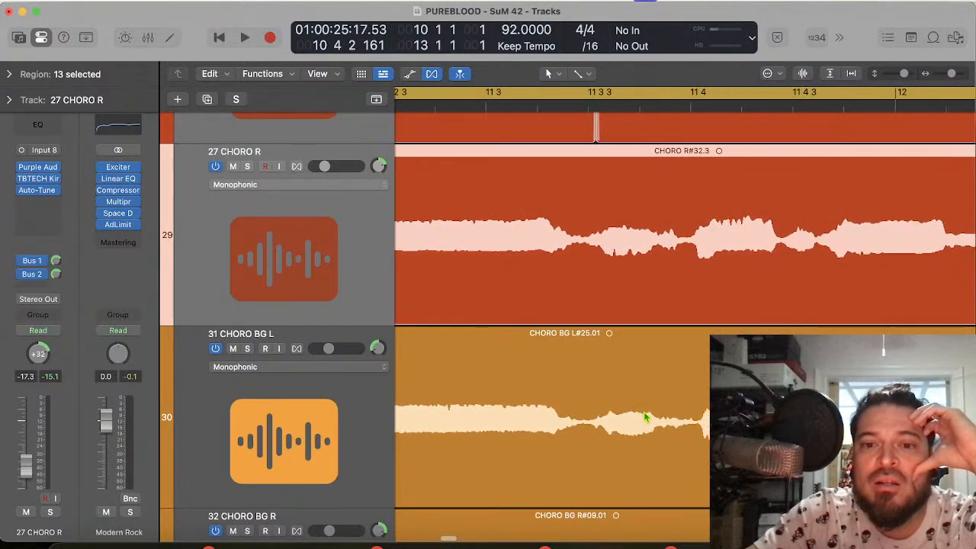
scroll(644, 417, "right", 5)
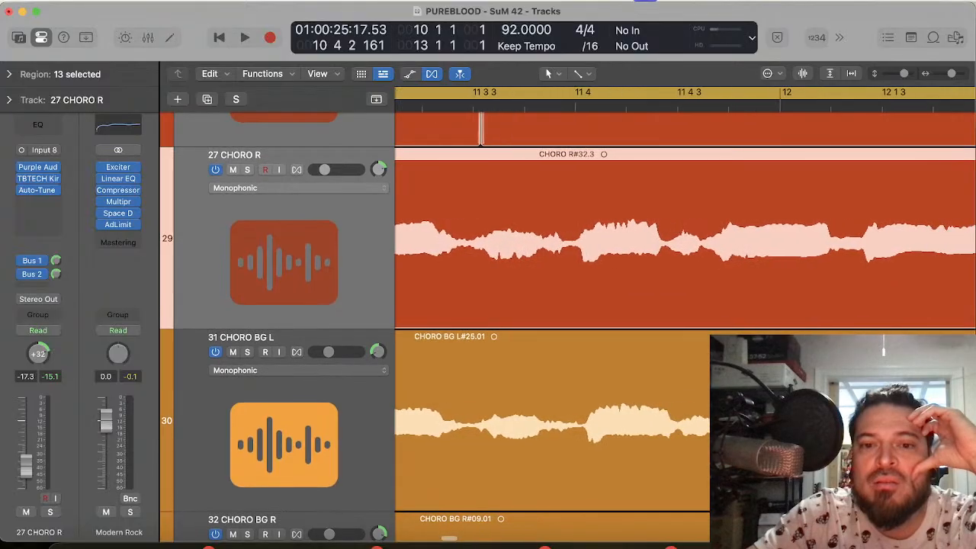
scroll(644, 416, "right", 13)
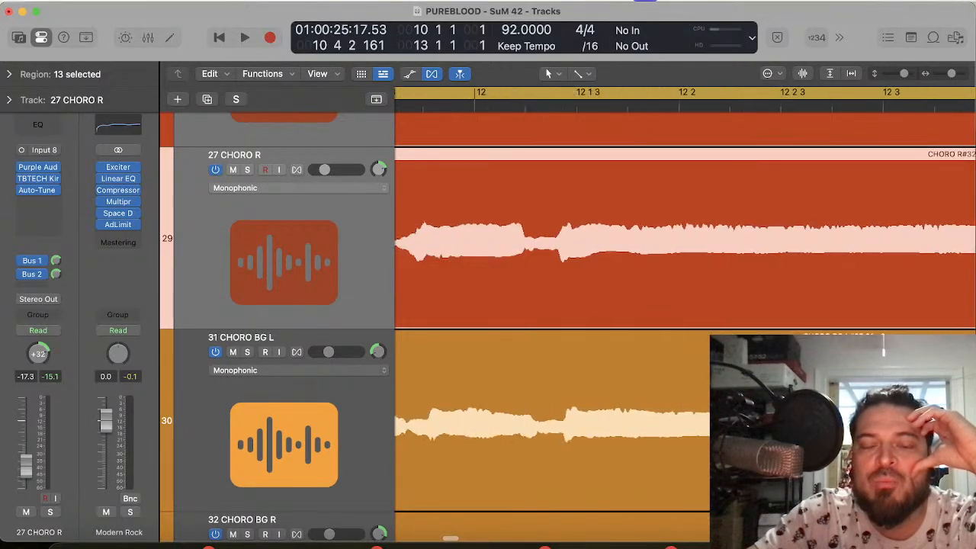
Step: Split the 31 CHORO BG L region at 11 3 3 and slide the part before the cut slightly earlier
scroll(566, 98, "left", 18)
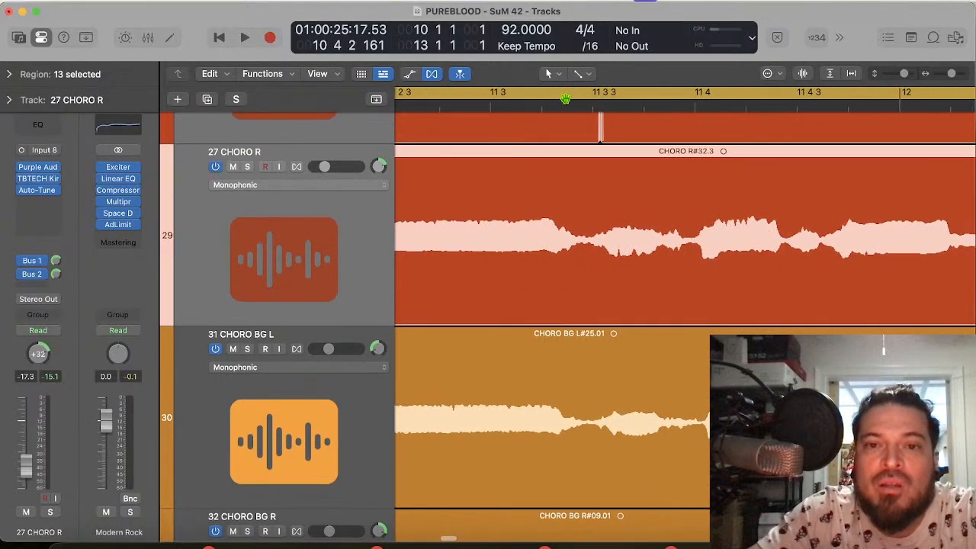
left_click(596, 381)
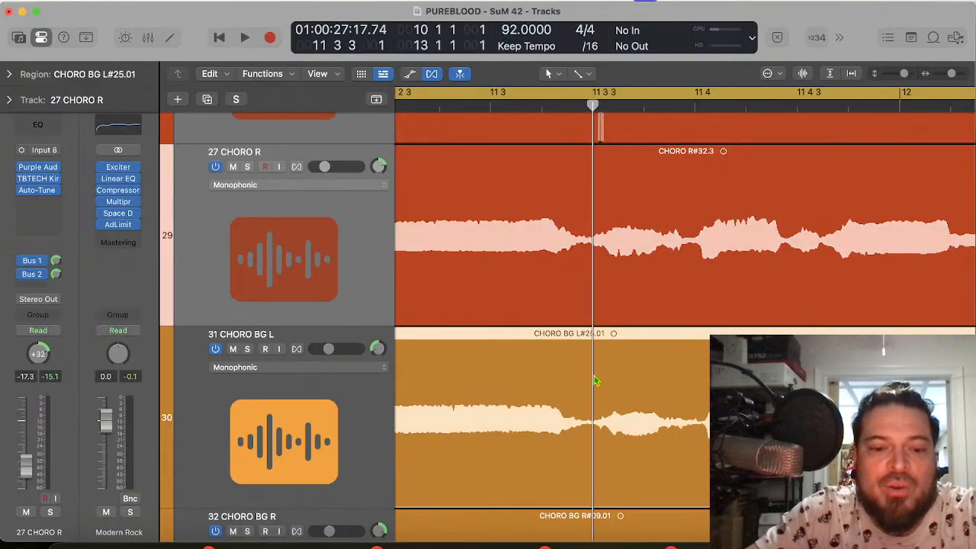
key("super+t")
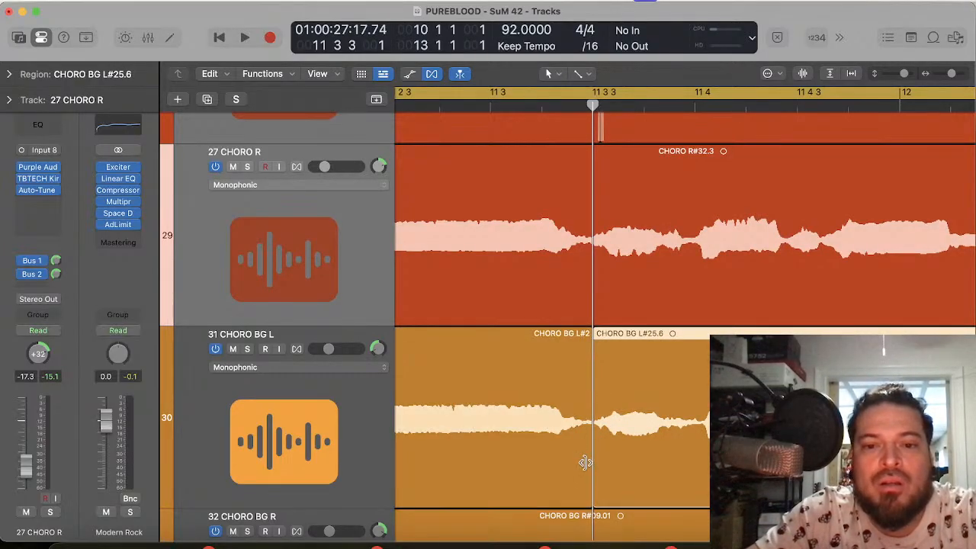
left_click(586, 492, "shift")
left_click_drag(577, 488, 573, 483)
scroll(572, 484, "left", 5)
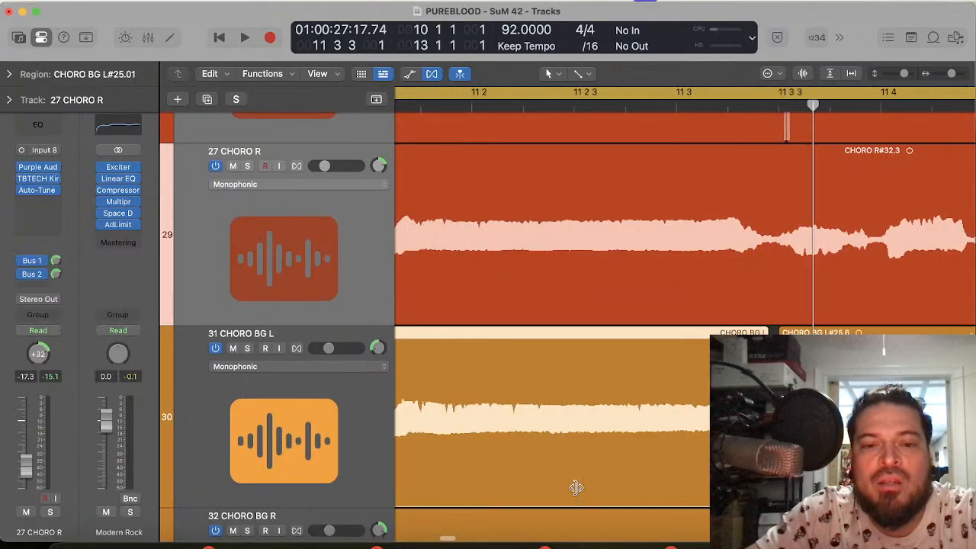
Step: Fine-tune the earlier 31 CHORO BG L piece, sliding it slightly later and back a touch, against 27 CHORO R around bar 11
left_click(556, 109)
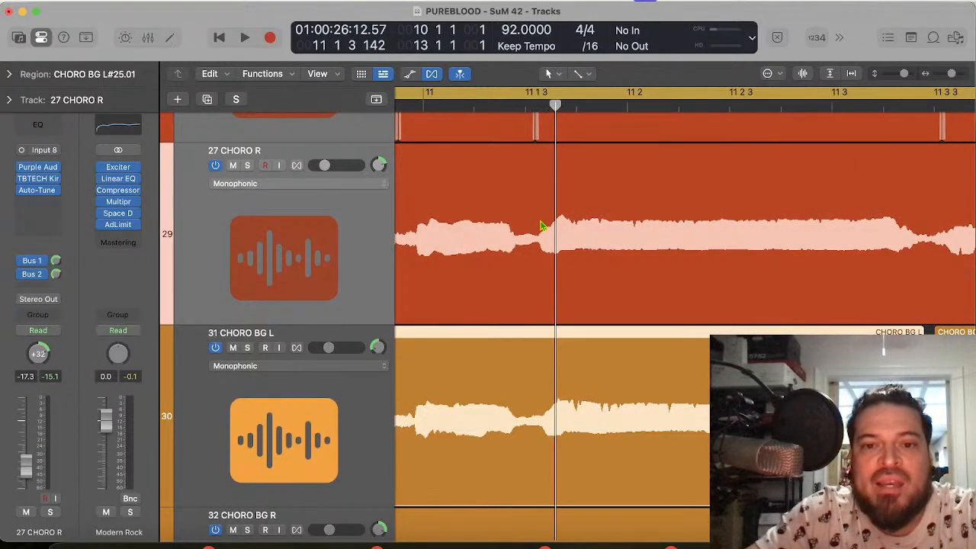
left_click_drag(517, 431, 523, 431)
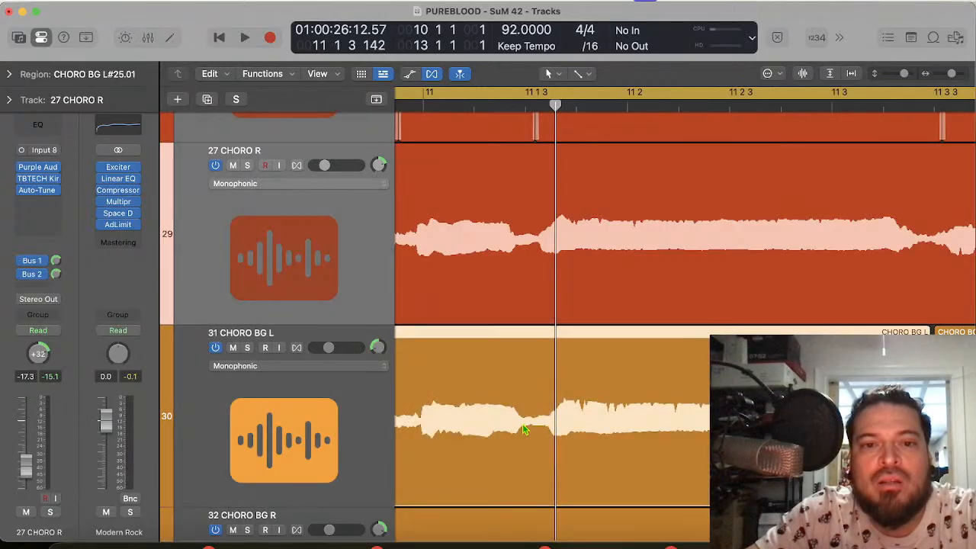
left_click(422, 107)
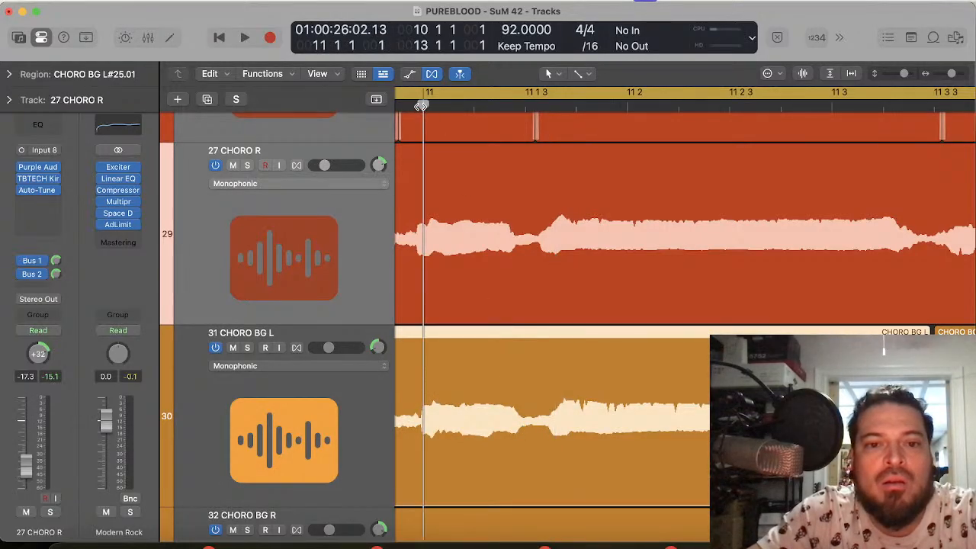
left_click_drag(476, 409, 472, 407)
scroll(479, 412, "left", 5)
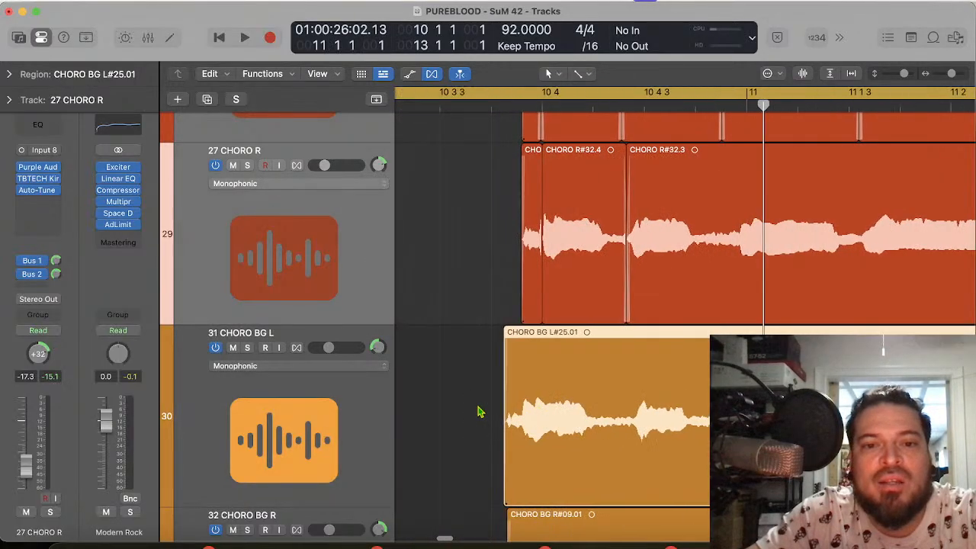
scroll(479, 412, "right", 5)
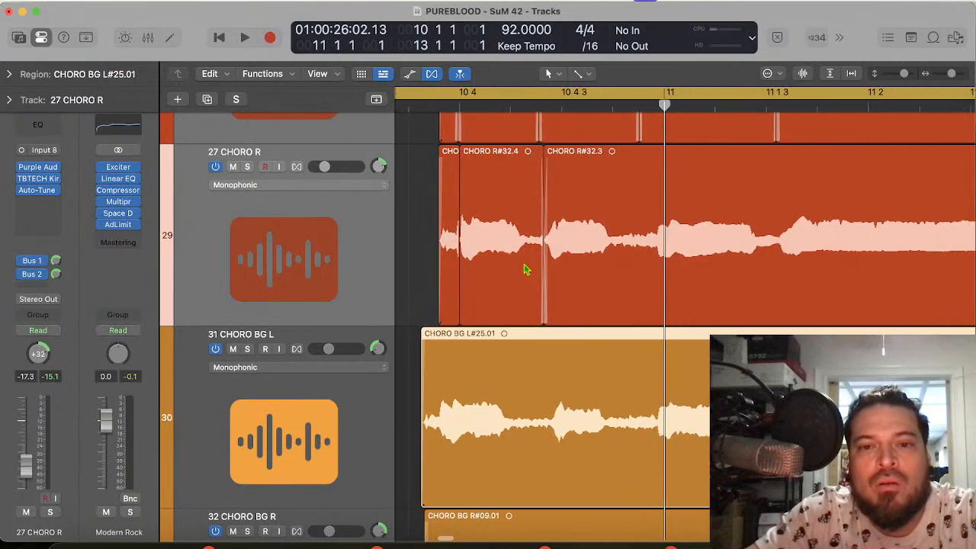
Step: Slide the CHORO BG L#25.01 region slightly earlier so its note after 11 1 3 lines up with 27 CHORO R
left_click(550, 108)
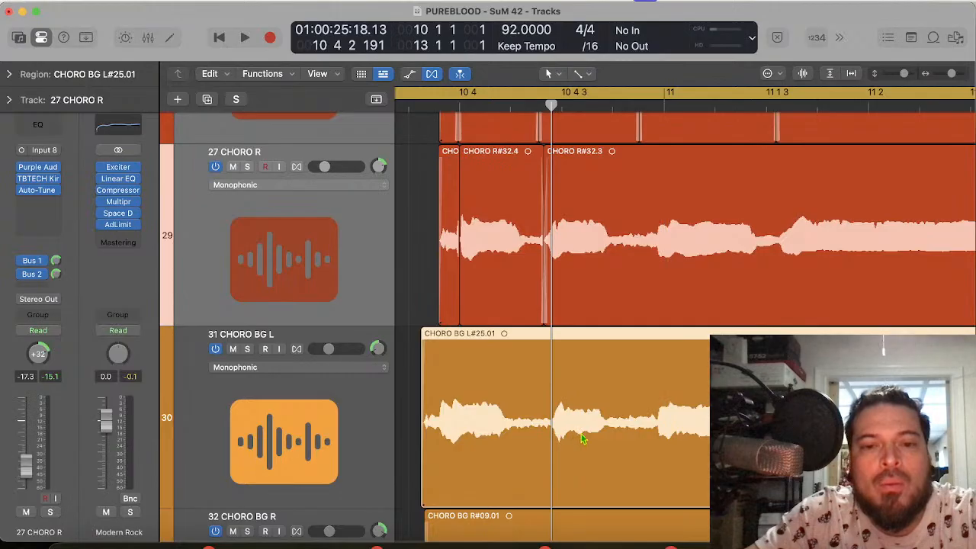
scroll(597, 436, "right", 10)
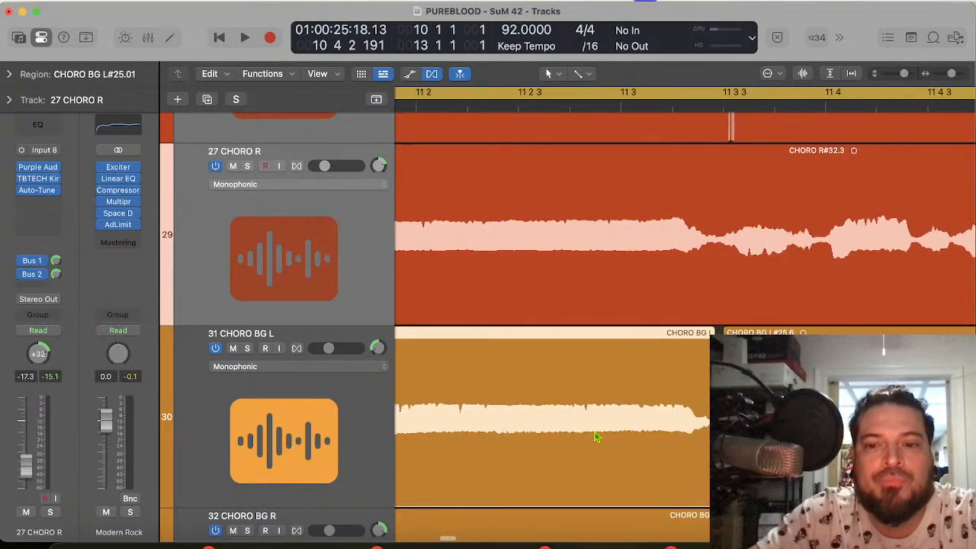
scroll(597, 436, "left", 4)
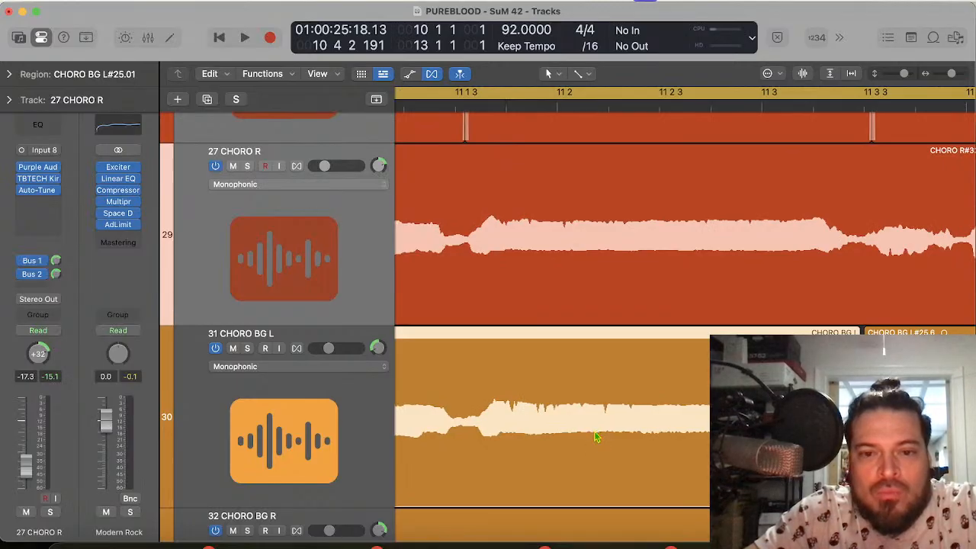
key("super+Right")
key("super+Right")
key("super+Right")
key("super+Right")
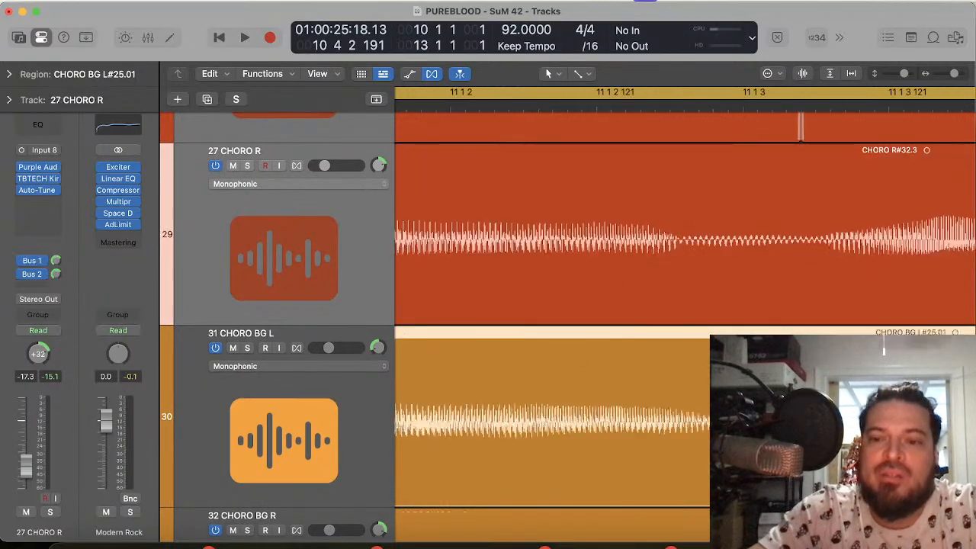
key("super+Left")
scroll(664, 420, "right", 5)
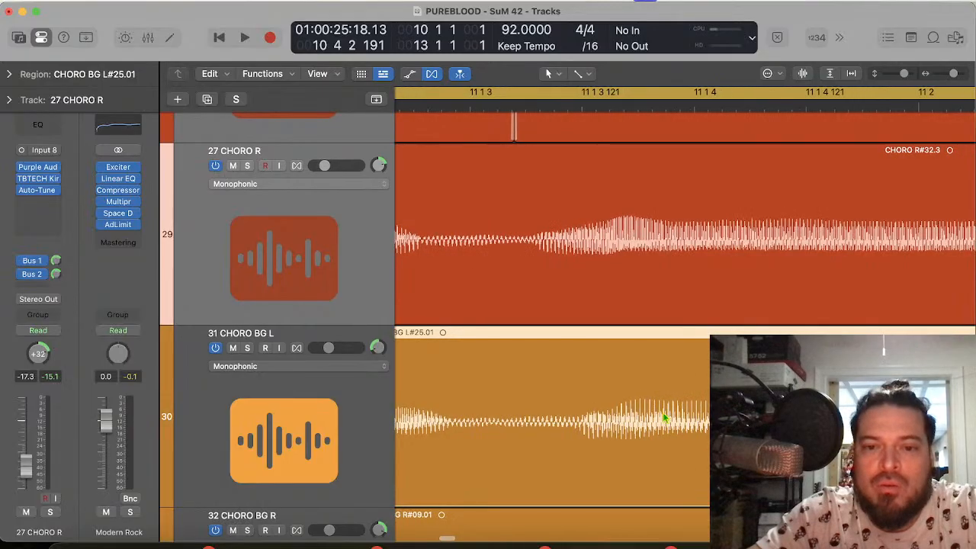
left_click_drag(662, 419, 650, 419)
Step: Extend the end of CHORO BG L#25.01 to close the gap before CHORO BG L#25.6 near 11 3 3
scroll(651, 419, "right", 20)
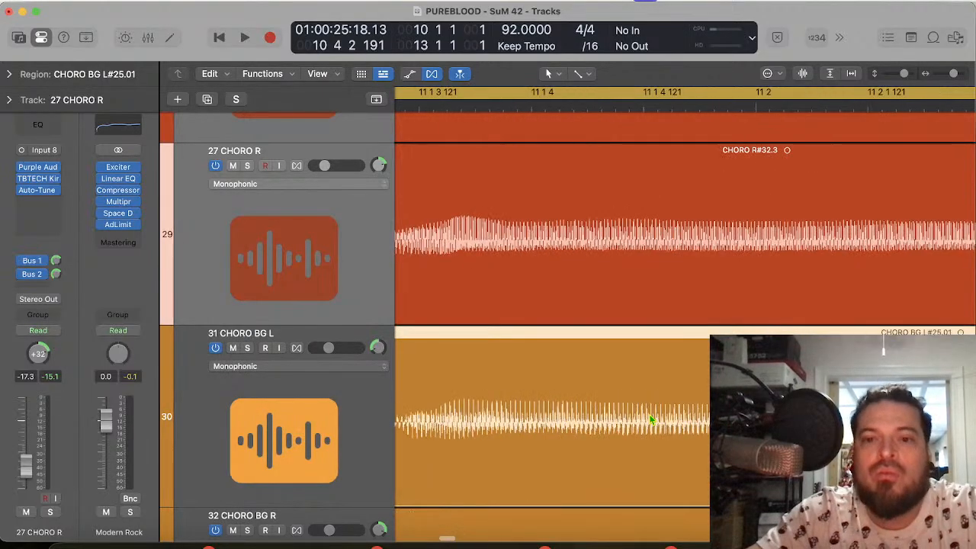
scroll(650, 419, "right", 8)
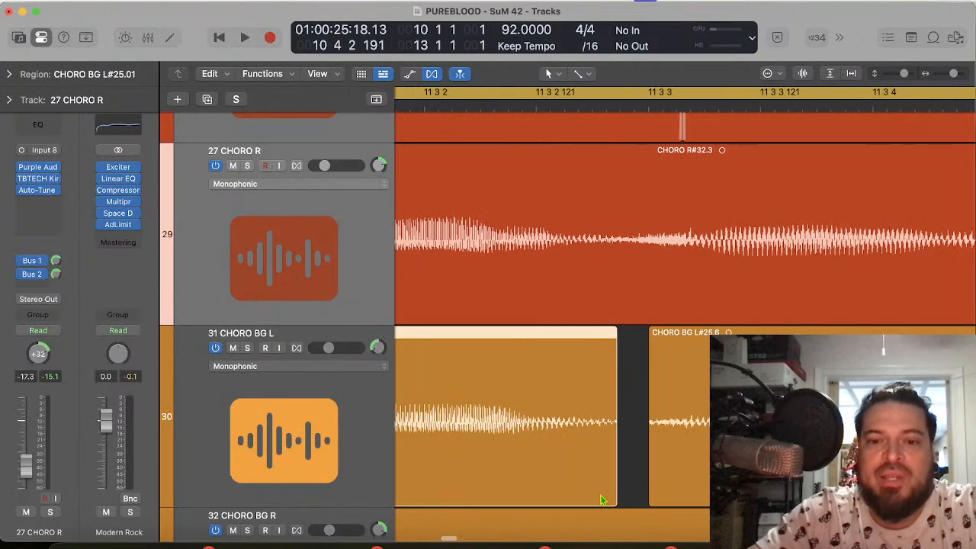
left_click_drag(616, 496, 646, 493)
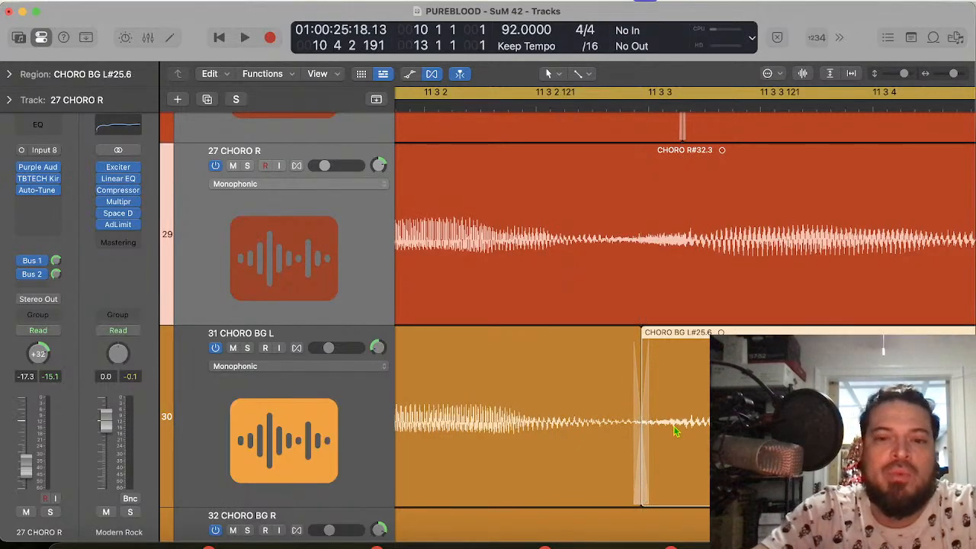
key("super+Left")
key("super+Left")
key("super+Left")
key("super+Left")
key("super+Left")
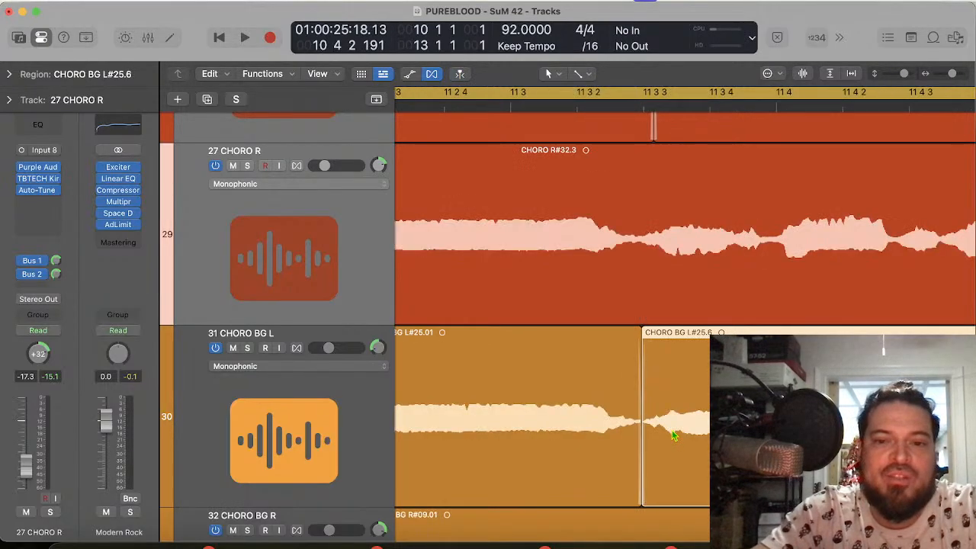
Step: Split CHORO BG L#25.01 at 10 4 2 191 and trim the end of the piece before the cut
scroll(676, 434, "left", 10)
scroll(675, 435, "right", 5)
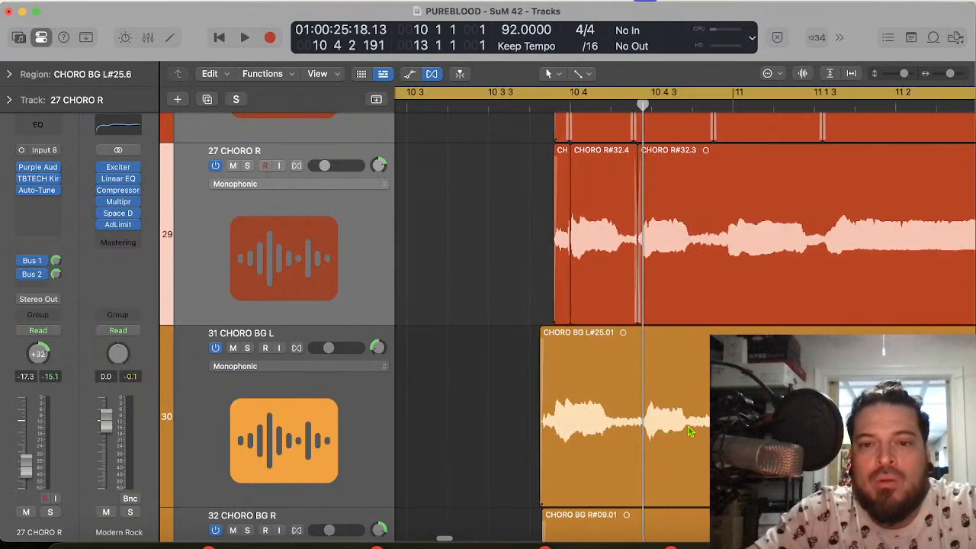
left_click(642, 441)
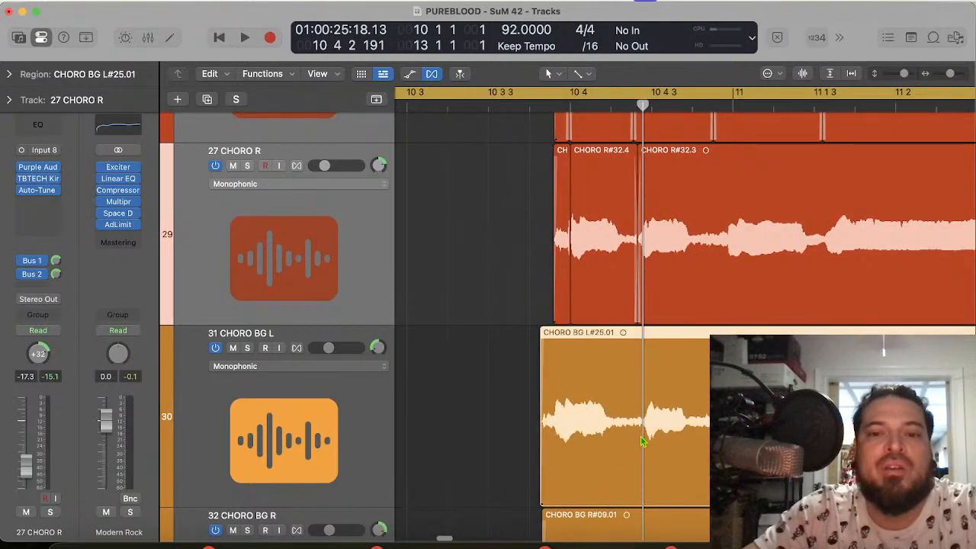
key("super+t")
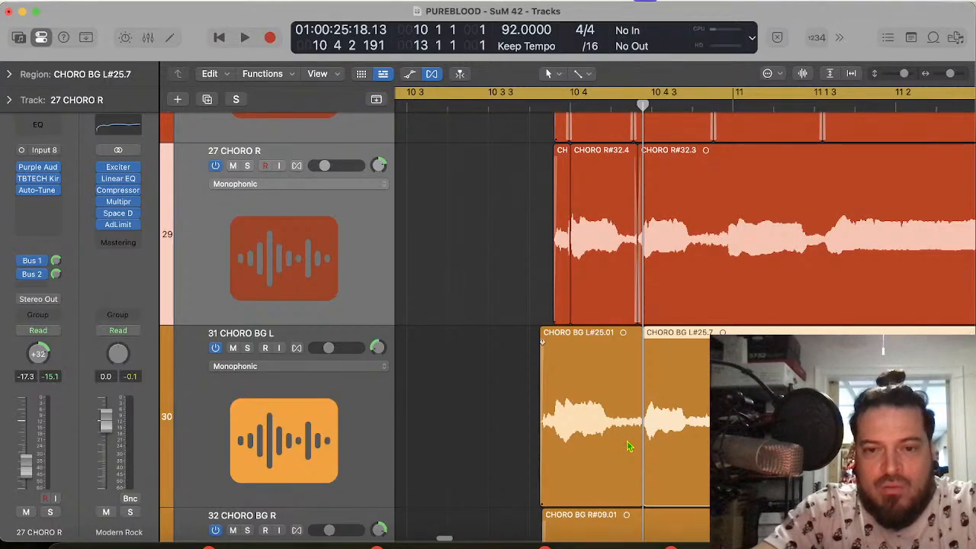
scroll(628, 446, "up", 3)
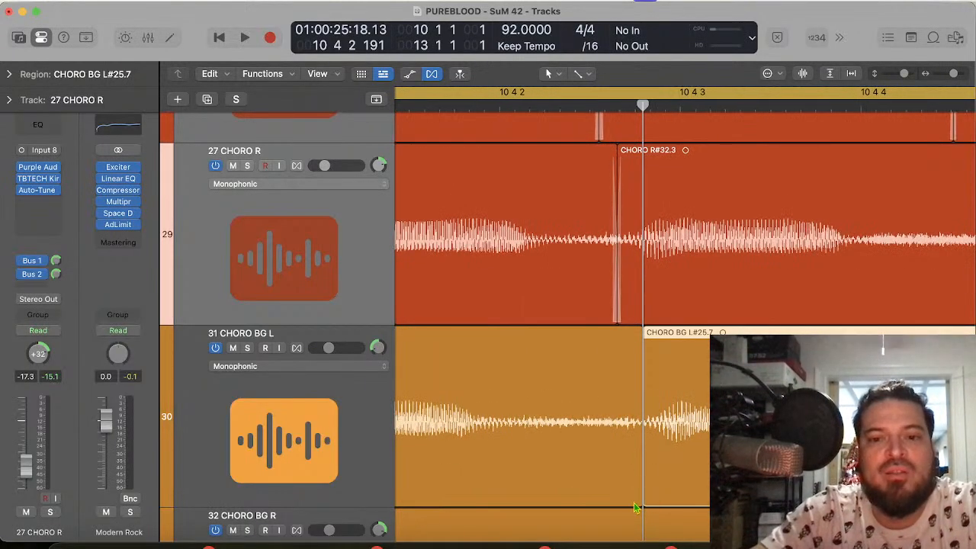
left_click_drag(641, 499, 584, 493)
Step: Slide the opening 31 CHORO BG L piece later so its note matches 27 CHORO R at bar 10 beat 4
scroll(584, 492, "left", 5)
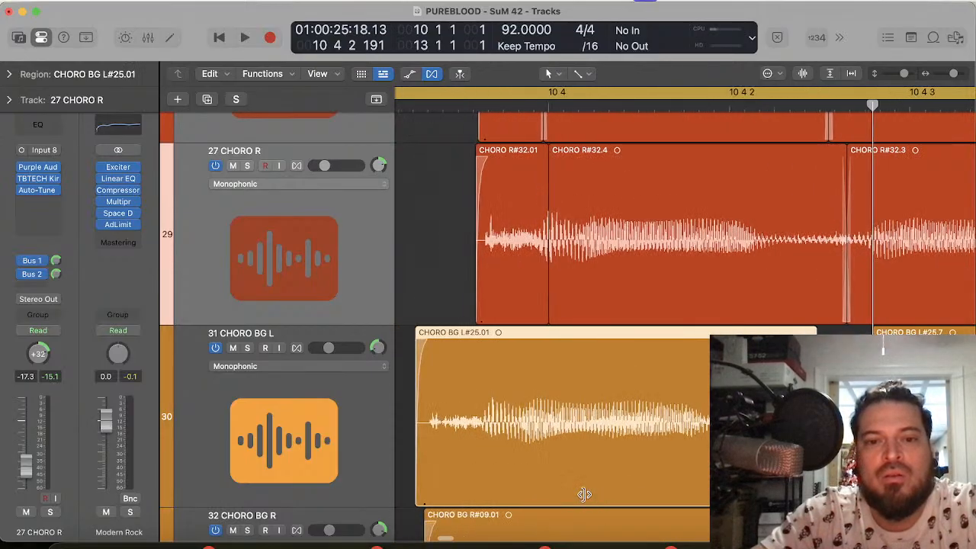
left_click(551, 105)
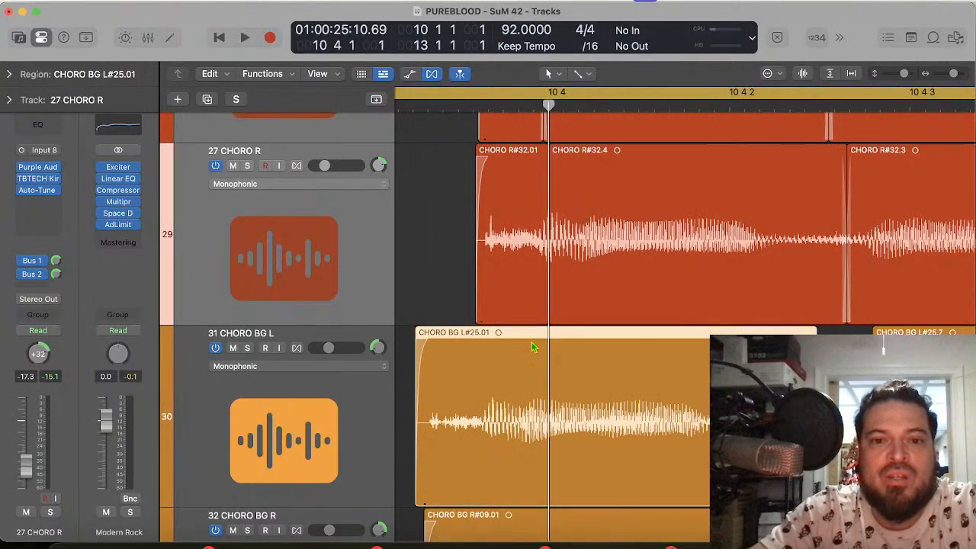
left_click_drag(536, 426, 589, 427)
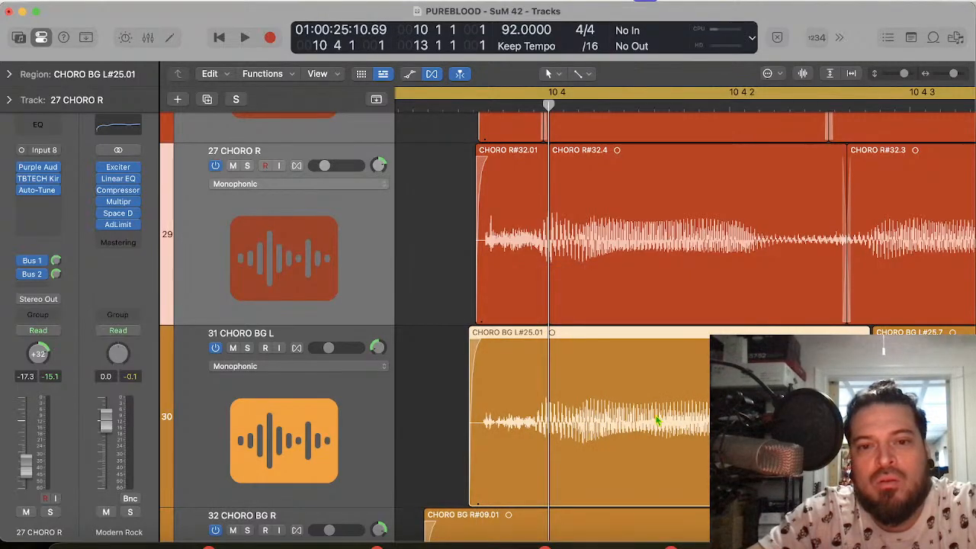
Step: Trim the opening piece's start to match 27 CHORO R, and extend CHORO BG L#25.7 back to crossfade with it before 10 4 3
left_click_drag(472, 497, 477, 497)
left_click(488, 107)
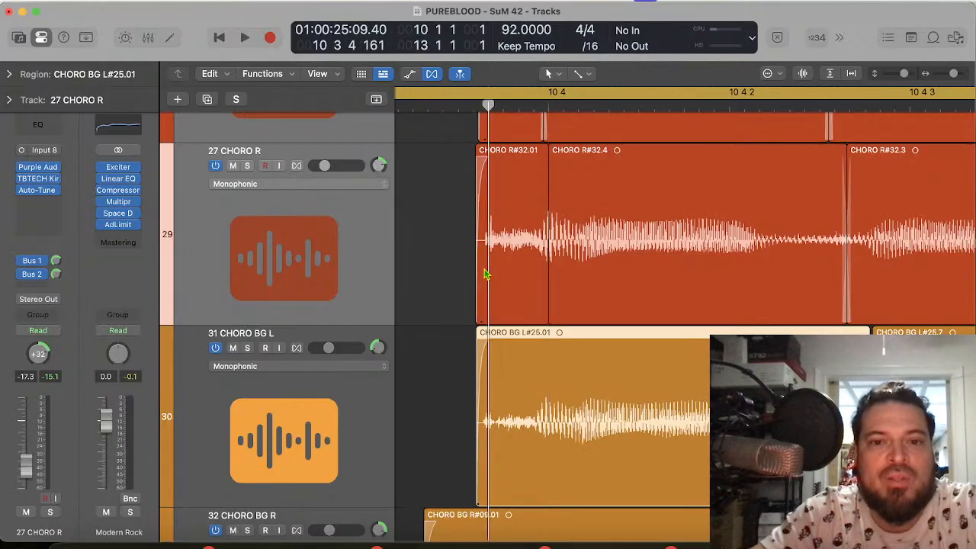
scroll(652, 462, "right", 5)
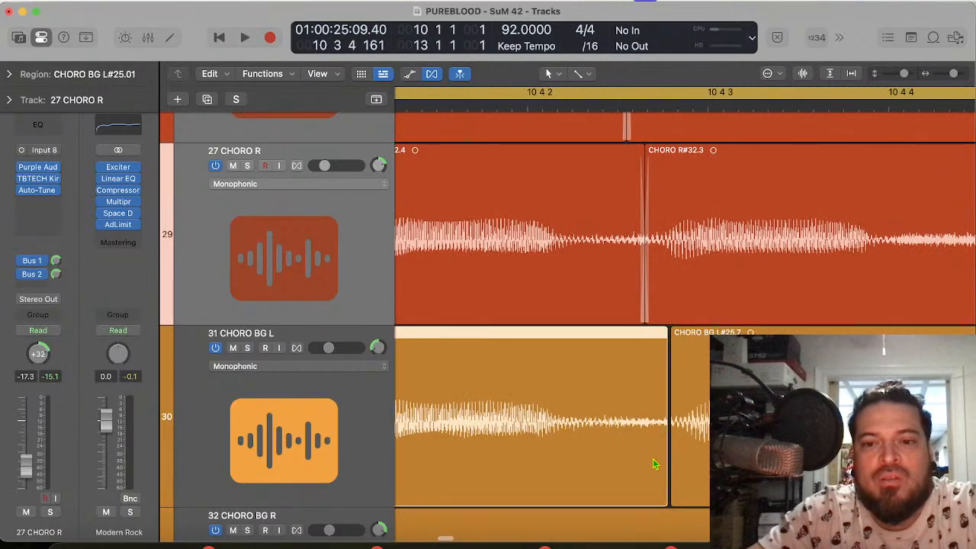
mouse_move(670, 483)
left_mouse_down()
mouse_move(618, 481)
mouse_move(656, 484)
left_mouse_up()
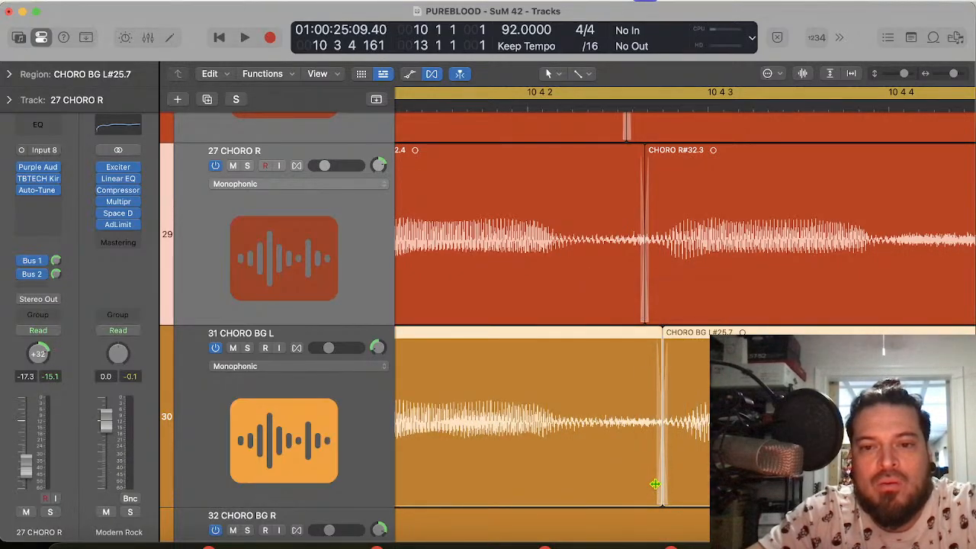
Step: Solo 31 CHORO BG L, play its edited chorus from the start, and take it out of solo
left_click(246, 349)
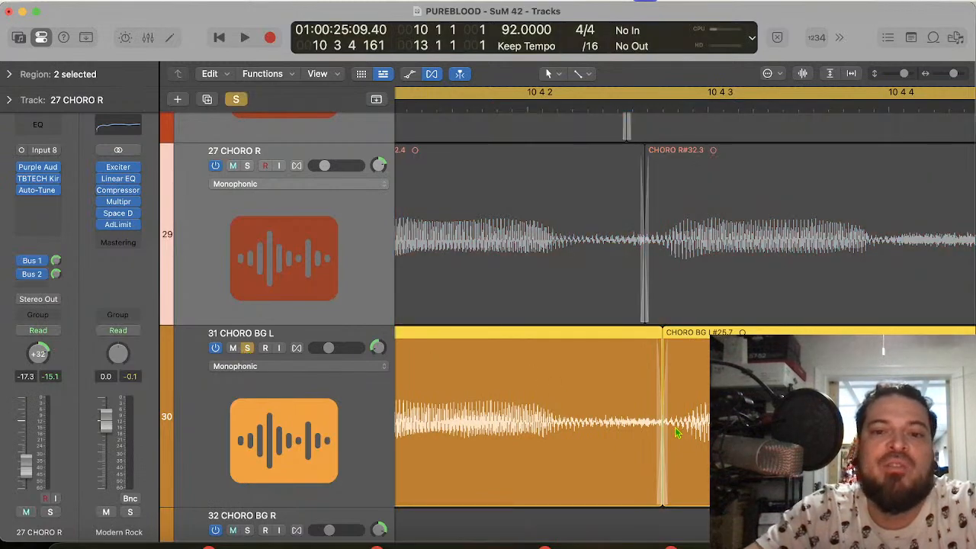
key("space")
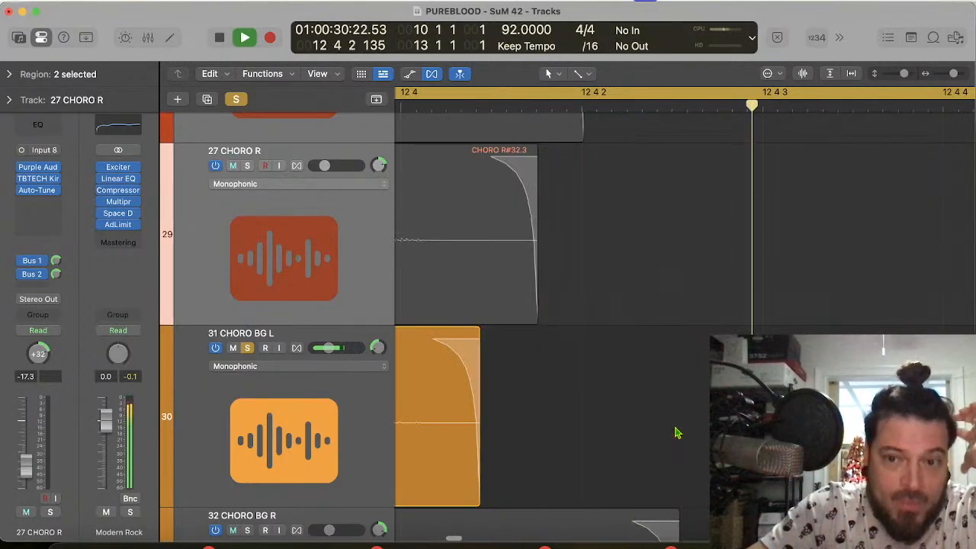
key("space")
key("space")
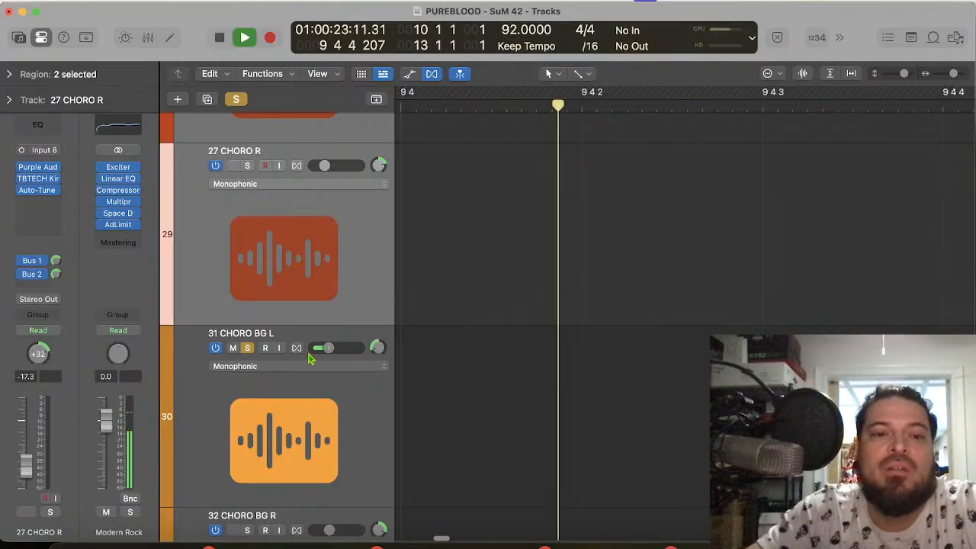
key("space")
Step: Solo 32 CHORO BG R and play the beginning of its chorus phrase
scroll(248, 350, "down", 3)
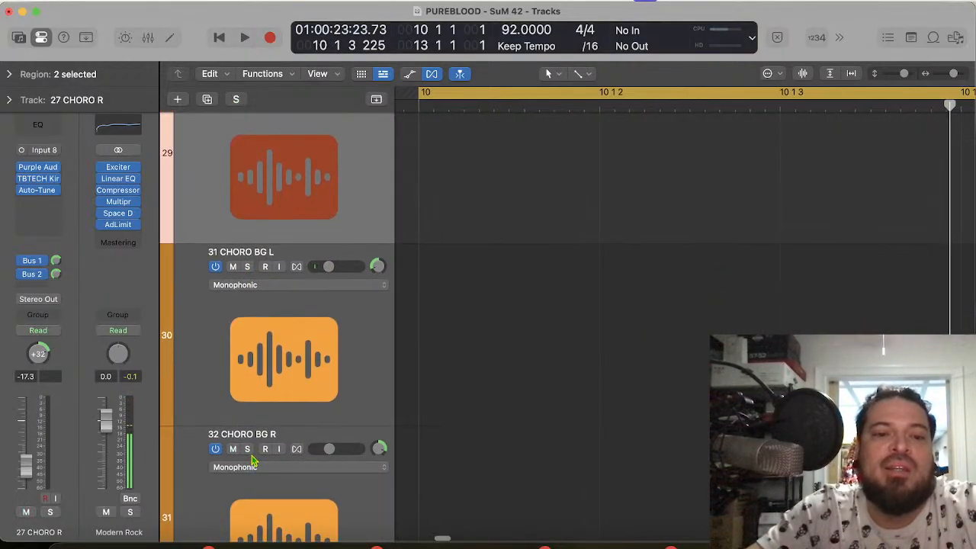
left_click(247, 449)
key("space")
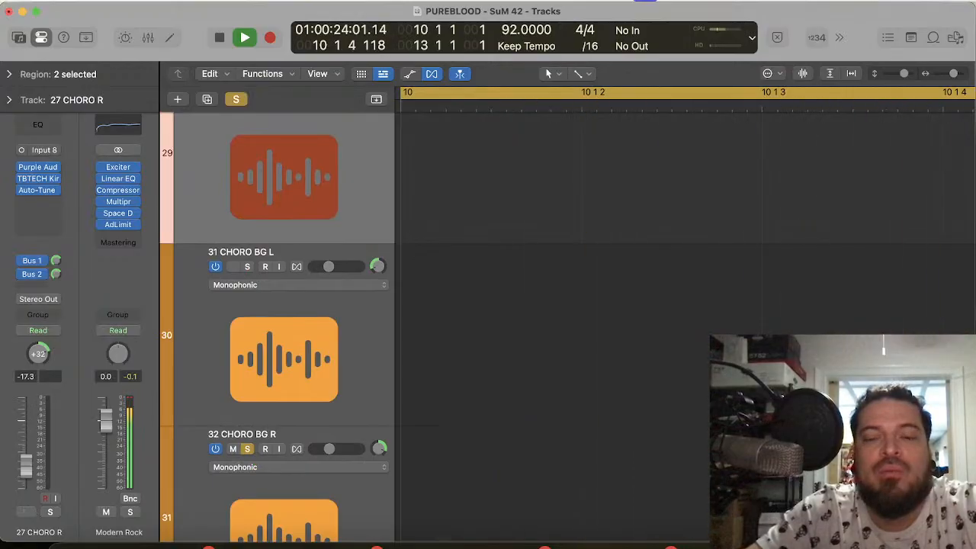
key("space")
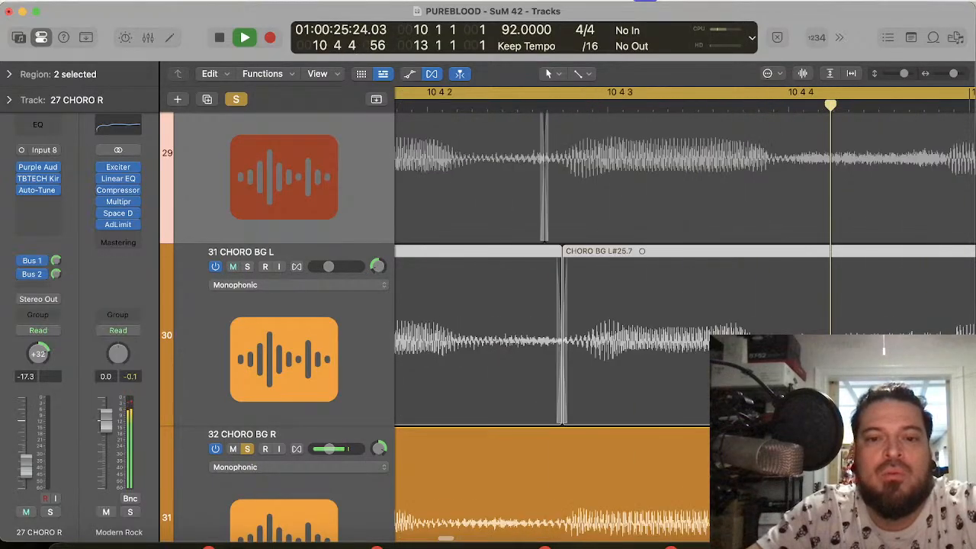
Step: Examine the 32 CHORO BG R waveform closely against 31 CHORO BG L from bar 10 beat 4 to bar 11 beat 2
scroll(685, 328, "right", 5)
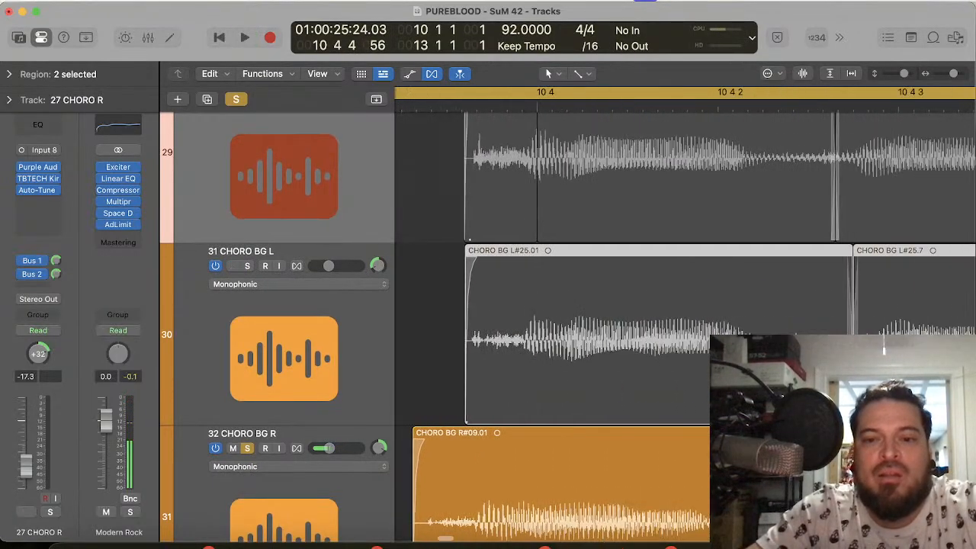
scroll(685, 328, "down", 5)
scroll(685, 328, "down", 2)
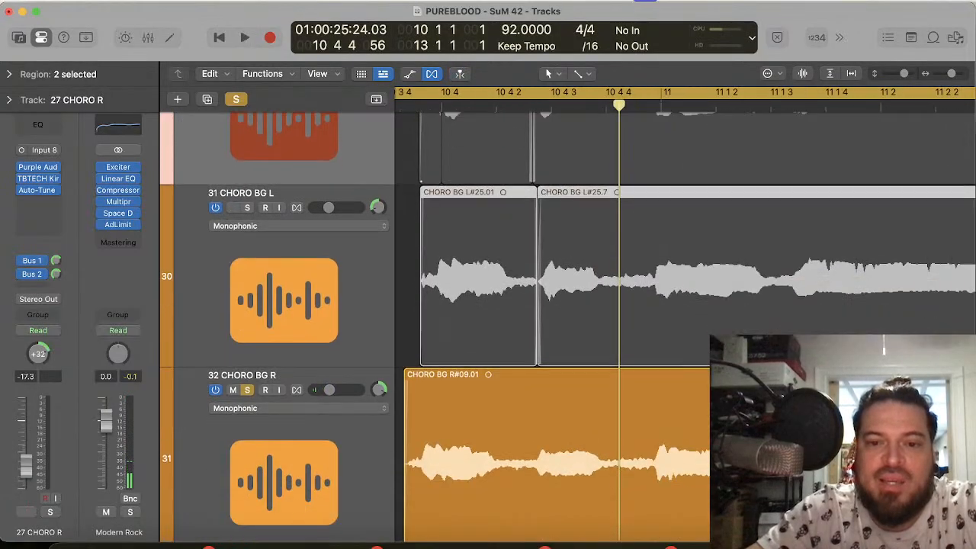
key("super+Right")
key("super+Right")
key("super+Right")
key("super+Right")
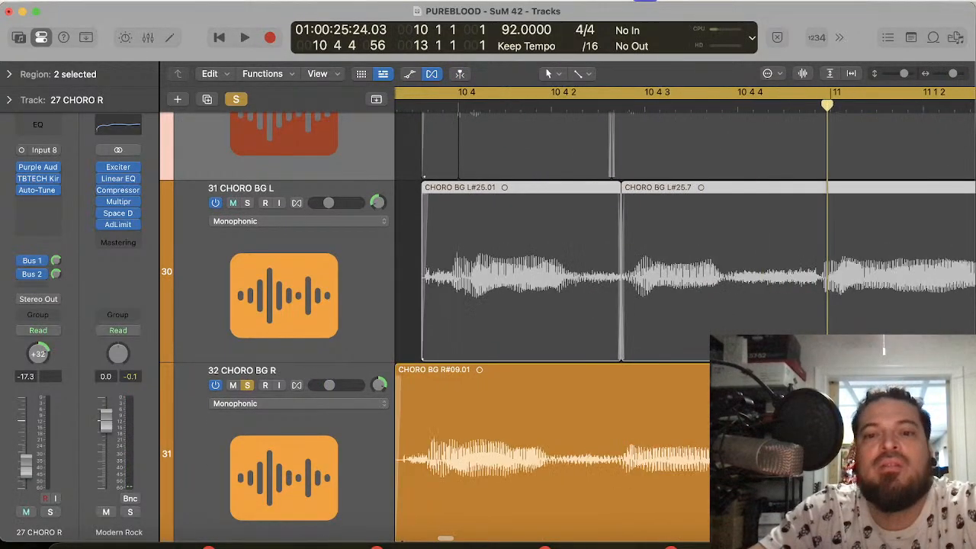
left_click(674, 107)
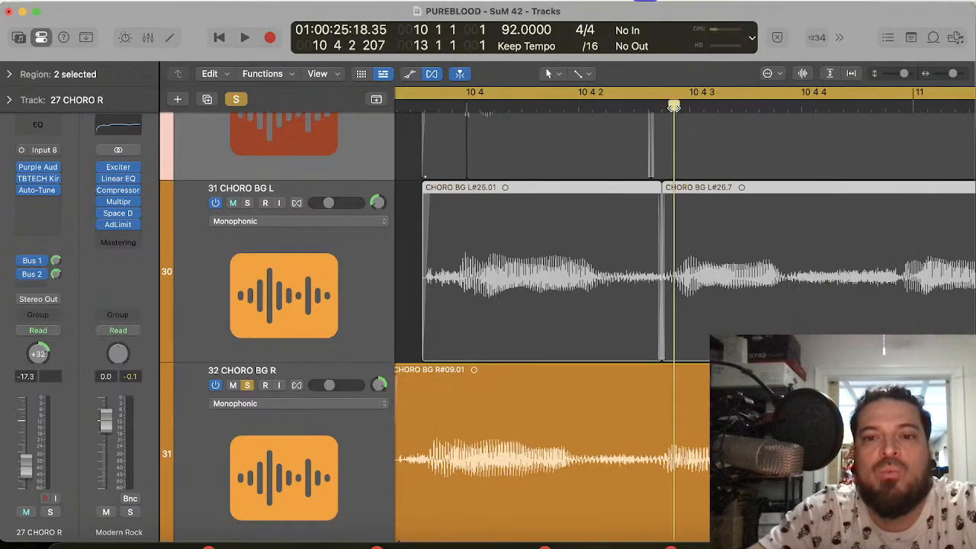
scroll(684, 320, "right", 10)
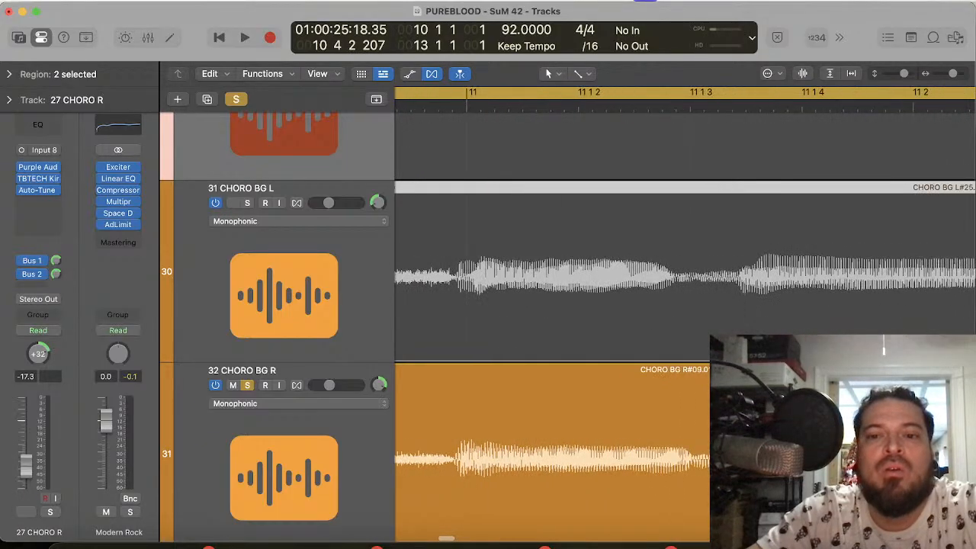
scroll(593, 350, "left", 7)
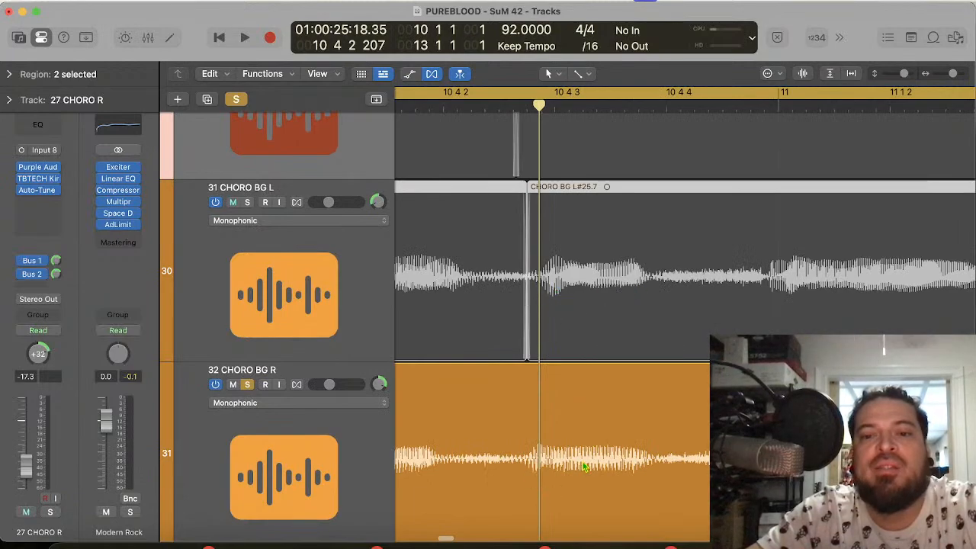
Step: Split the 32 CHORO BG R region at 10 4 4 216 and at 11 1 3 90
left_click(767, 108)
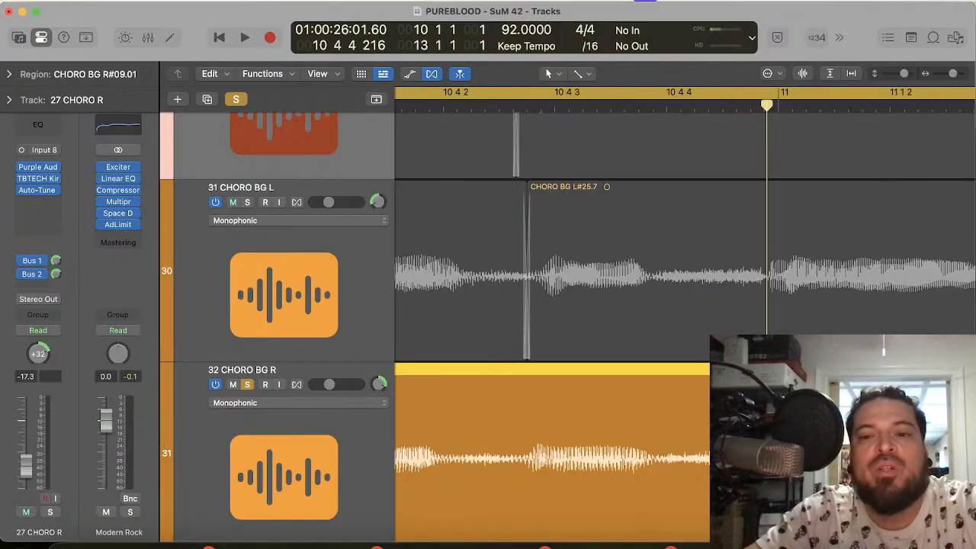
key("super+t")
scroll(834, 221, "right", 5)
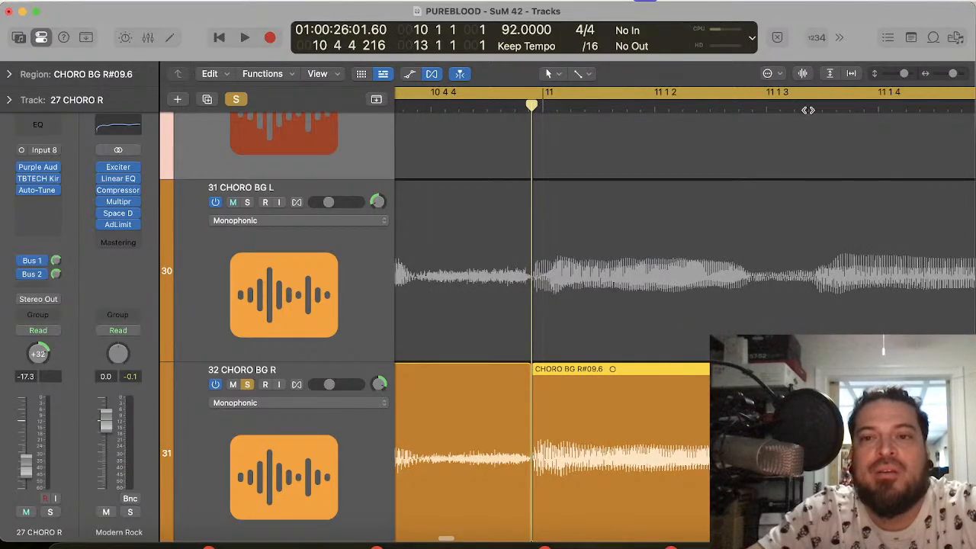
left_click(808, 108)
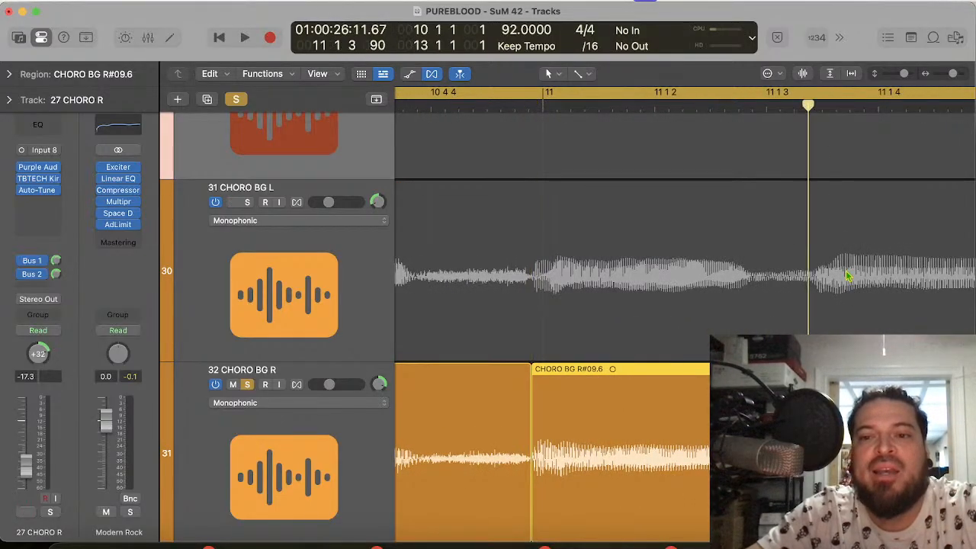
key("super+t")
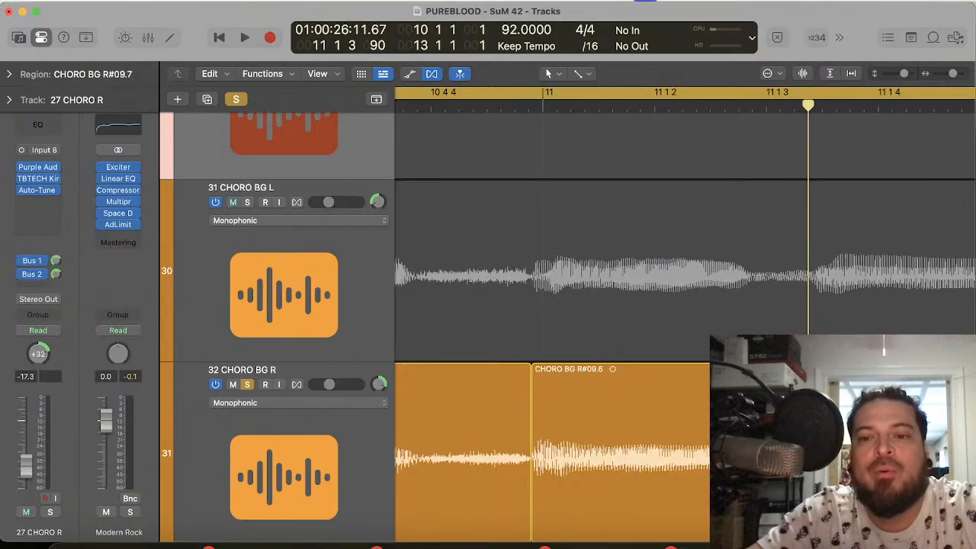
left_click(845, 107)
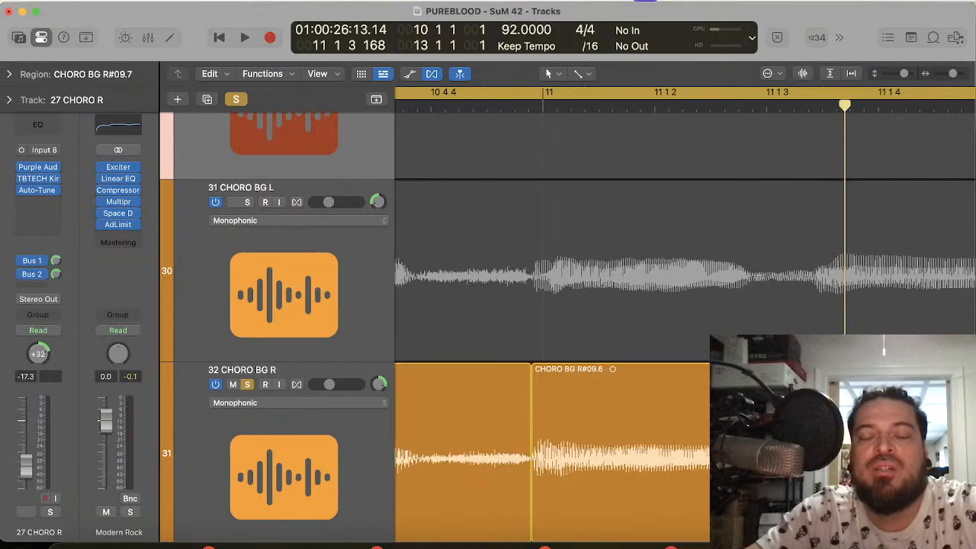
Step: Split the 32 CHORO BG R region at 11 3 3 31
scroll(552, 305, "right", 10)
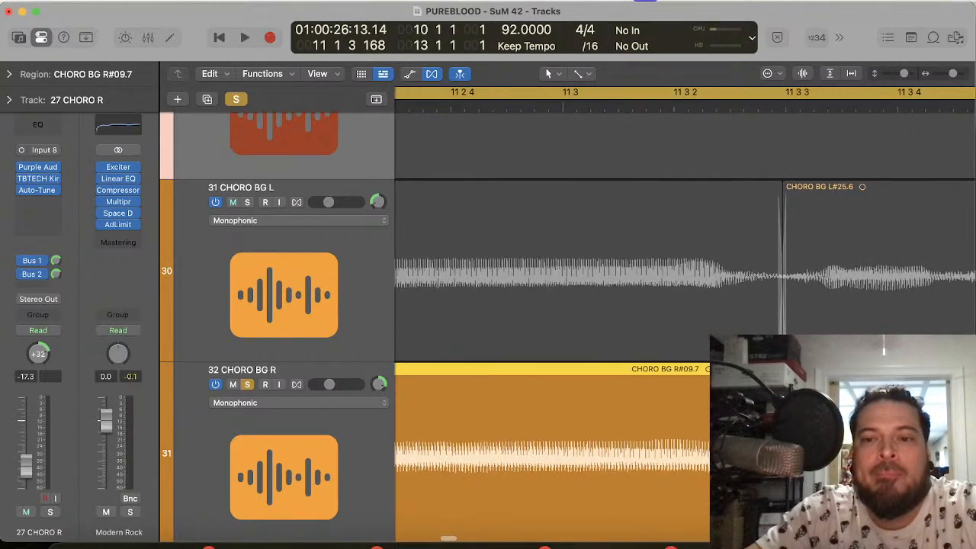
scroll(591, 115, "right", 5)
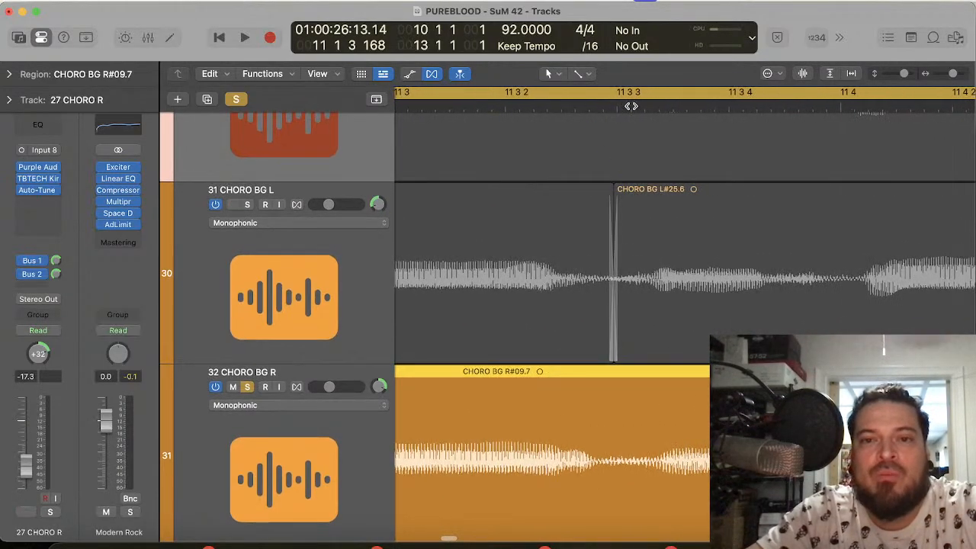
left_click(630, 106)
left_click(624, 467, "super")
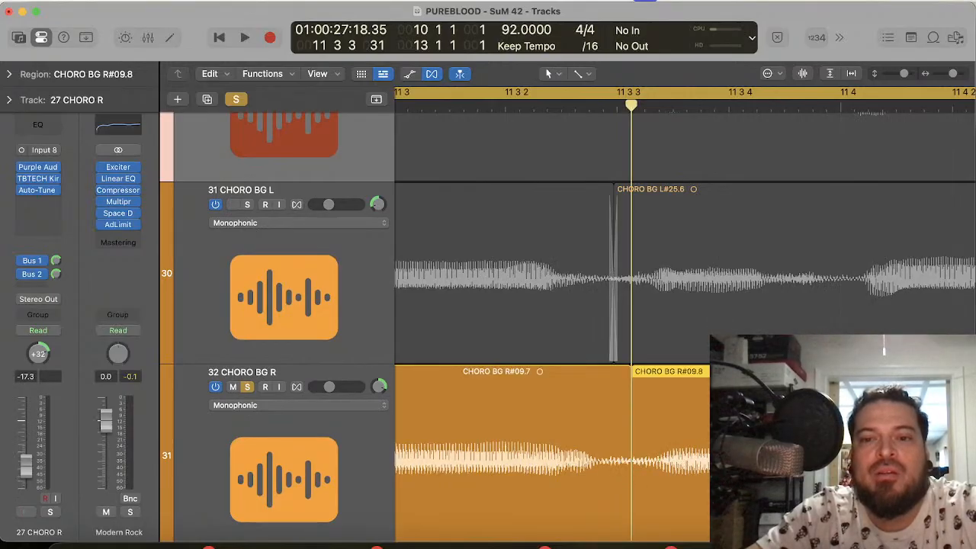
Step: Examine how the rest of the 32 CHORO BG R phrase up to bar 12 beat 4 compares with the other chorus tracks
scroll(709, 197, "right", 4)
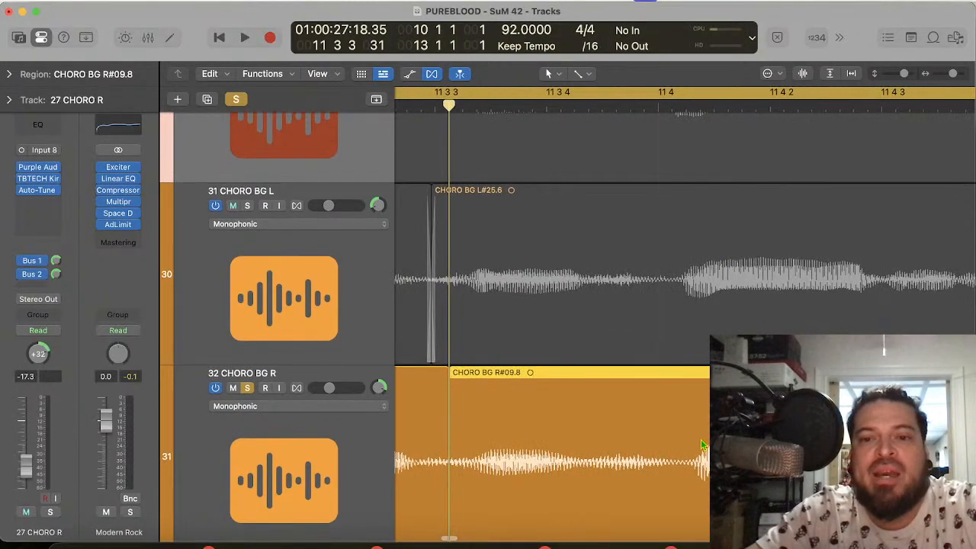
scroll(684, 314, "right", 6)
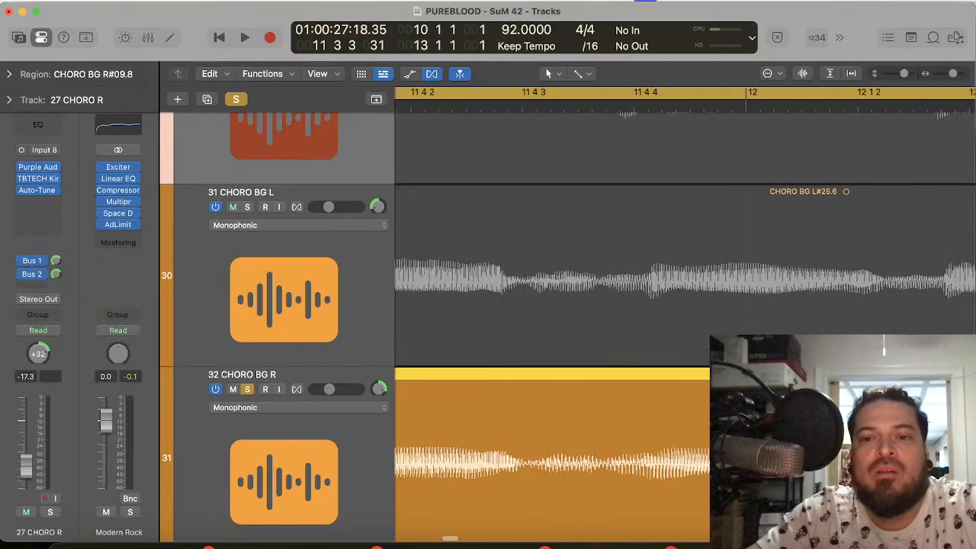
scroll(685, 314, "right", 20)
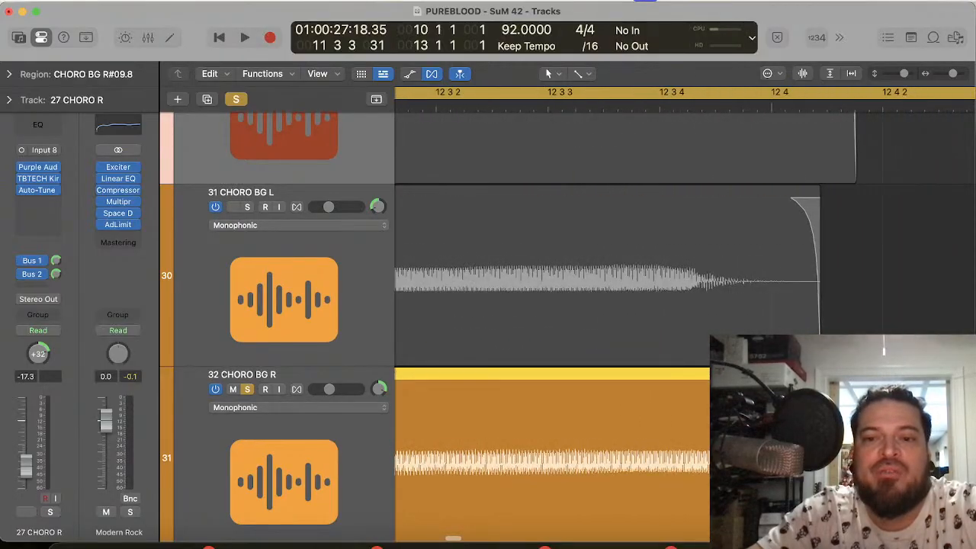
scroll(564, 305, "up", 9)
scroll(565, 305, "left", 2)
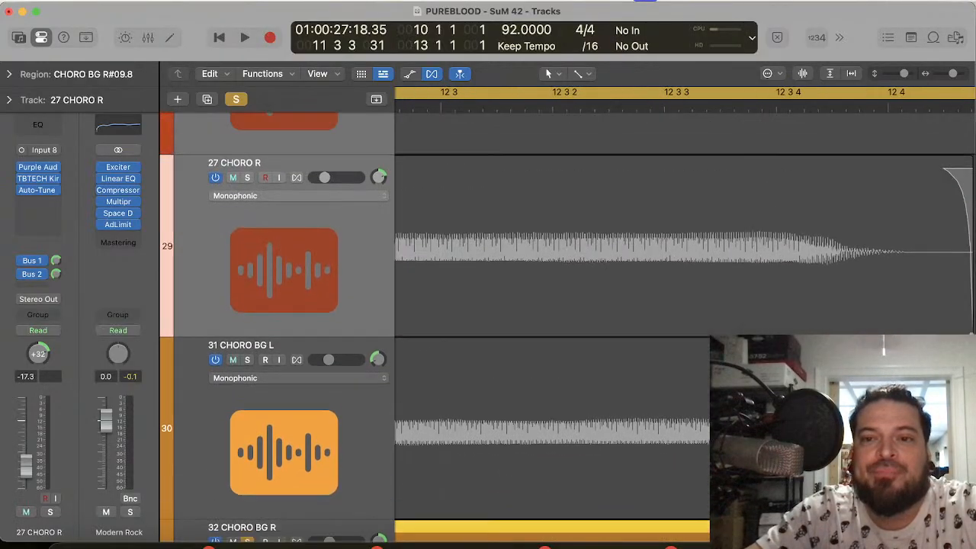
scroll(564, 328, "up", 6)
scroll(564, 328, "down", 15)
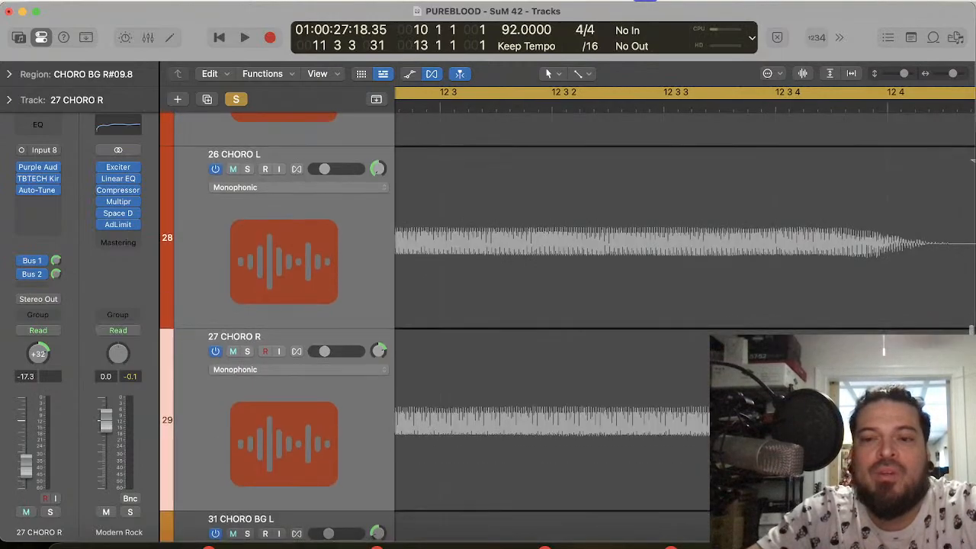
scroll(565, 305, "down", 2)
scroll(564, 305, "left", 10)
scroll(564, 305, "up", 3)
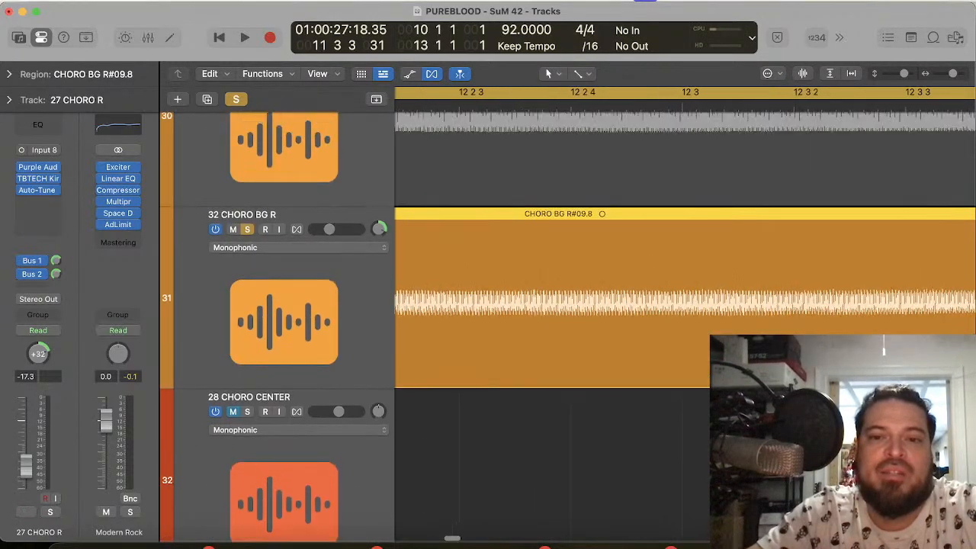
scroll(564, 305, "left", 20)
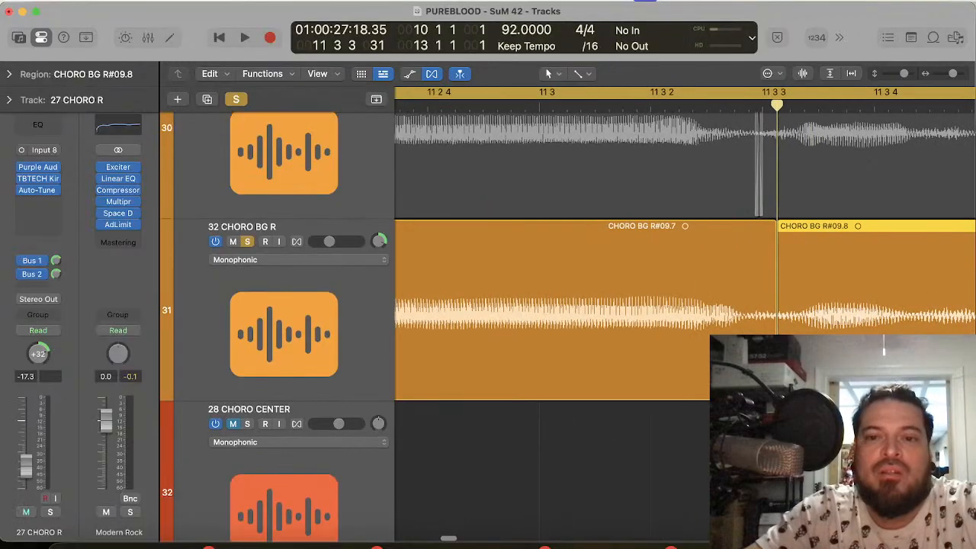
scroll(740, 323, "left", 8)
scroll(740, 323, "down", 2)
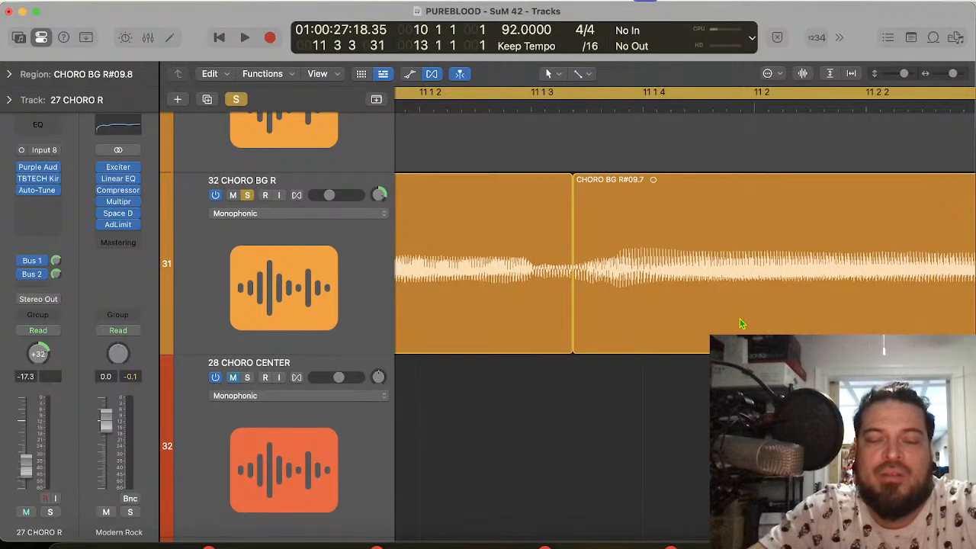
Step: Move the 32 CHORO BG R region after the 11 1 3 split earlier so its onset meets 11 1 3 167, and close the gap near 11 3 3
scroll(740, 324, "up", 3)
scroll(739, 324, "up", 3)
left_click(610, 103)
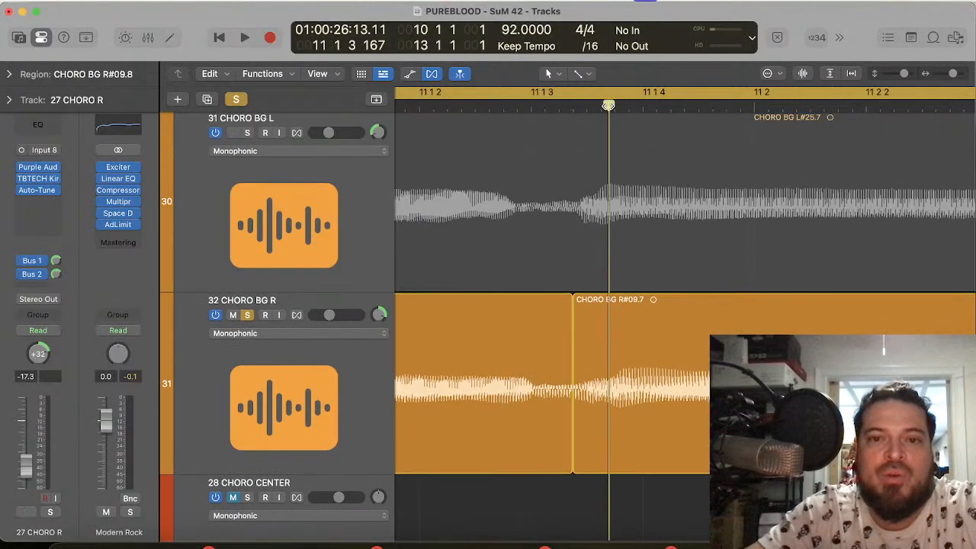
mouse_move(648, 417)
left_mouse_down()
mouse_move(645, 408)
mouse_move(634, 417)
left_mouse_up()
scroll(635, 416, "right", 10)
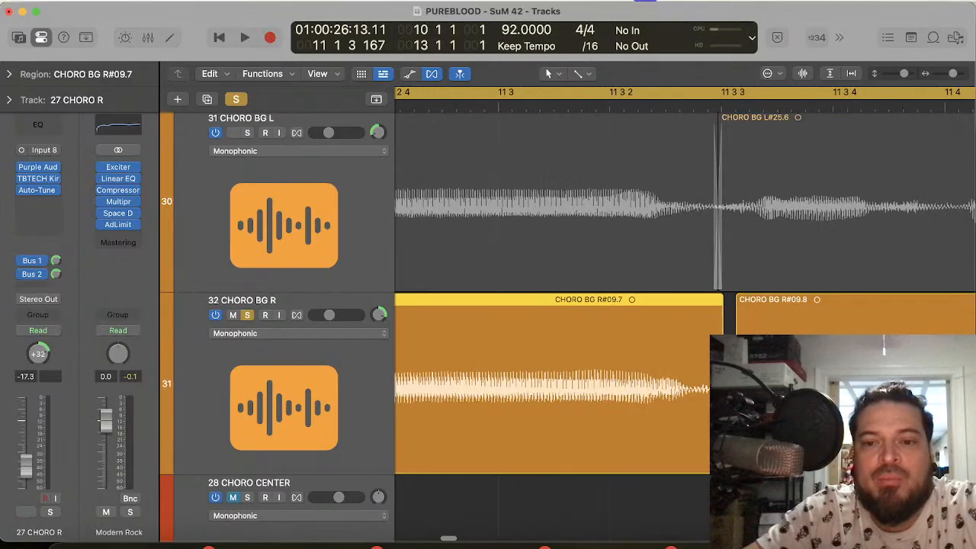
mouse_move(737, 458)
left_mouse_down()
mouse_move(722, 458)
mouse_move(737, 457)
left_mouse_up()
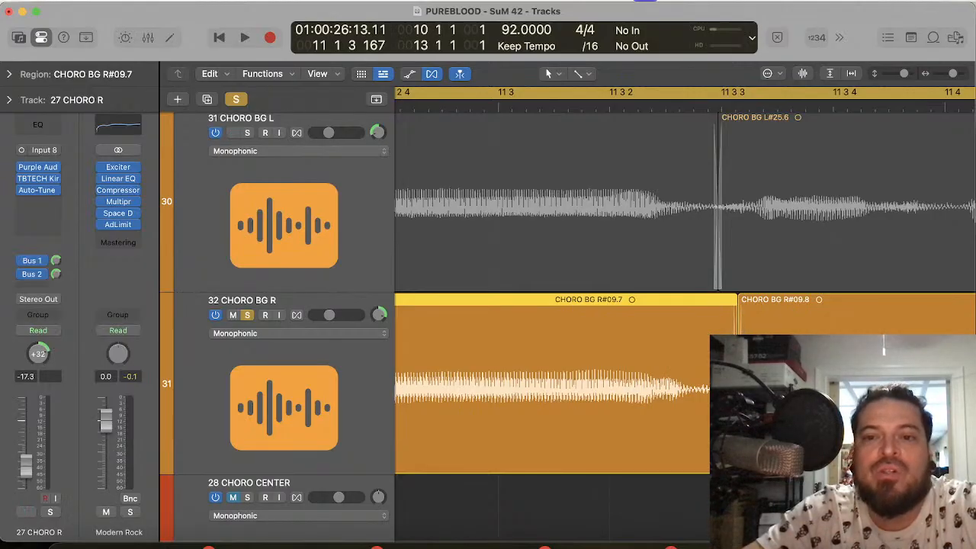
Step: Try to nudge the 32 CHORO BG R region starting just before bar 11 earlier to match the 31 CHORO BG L onset
scroll(603, 412, "left", 10)
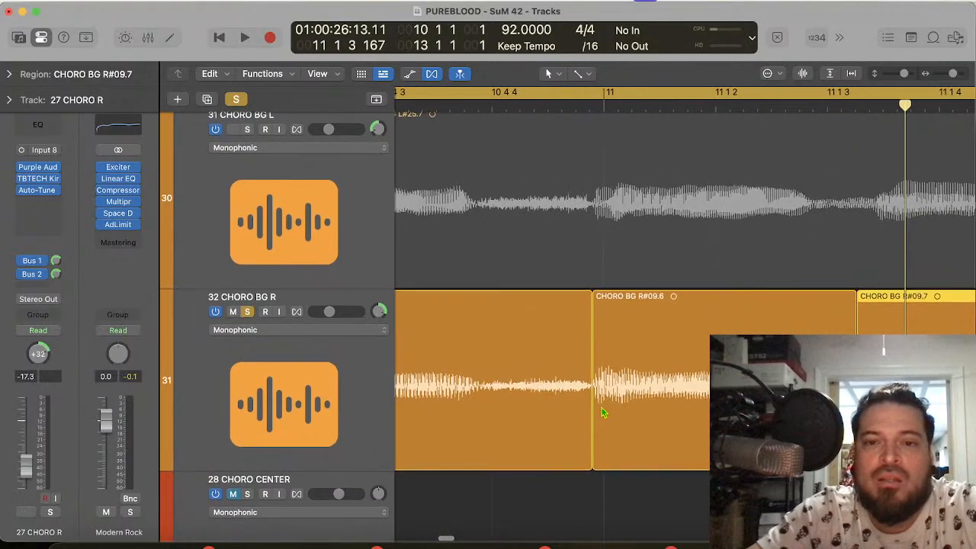
left_click(605, 105)
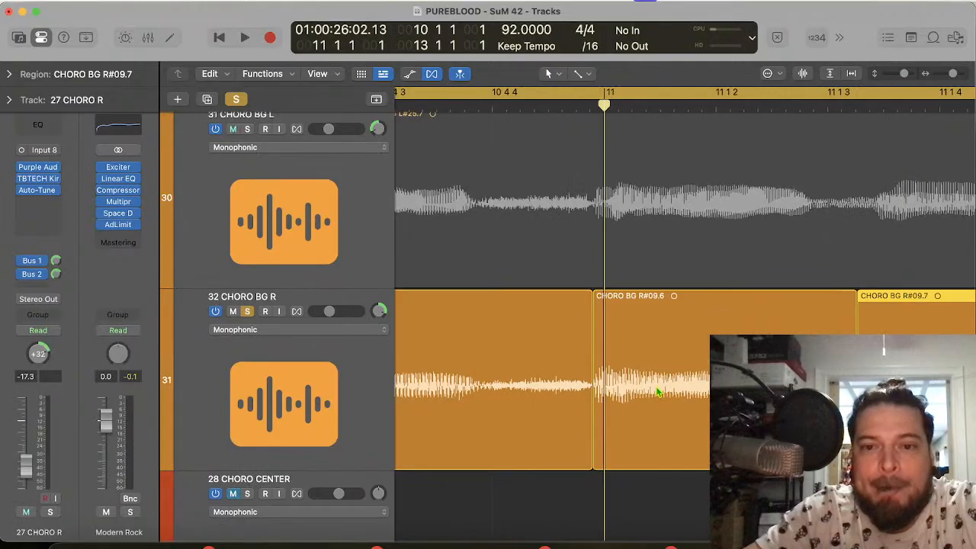
key("super+Right")
key("super+Right")
key("super+Right")
key("super+Right")
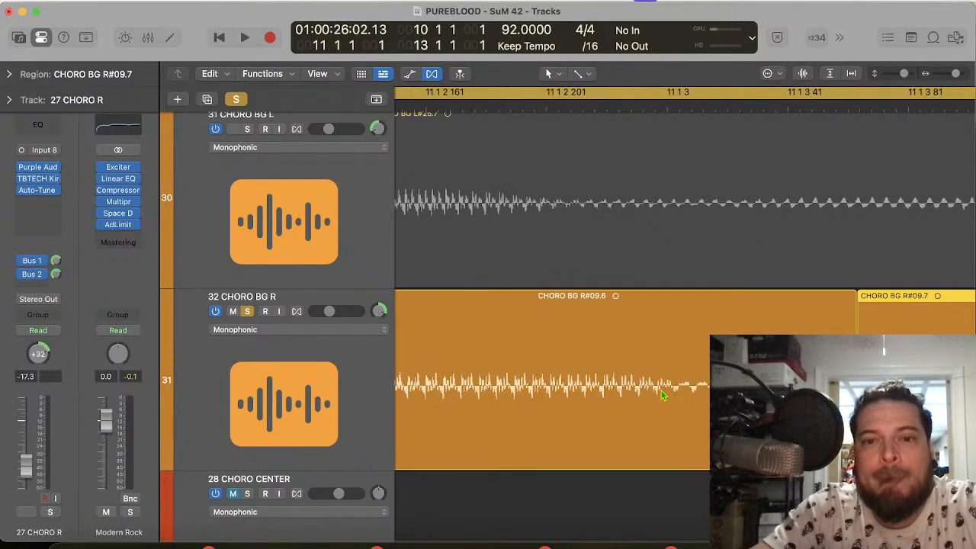
key("super+Left")
scroll(662, 396, "left", 10)
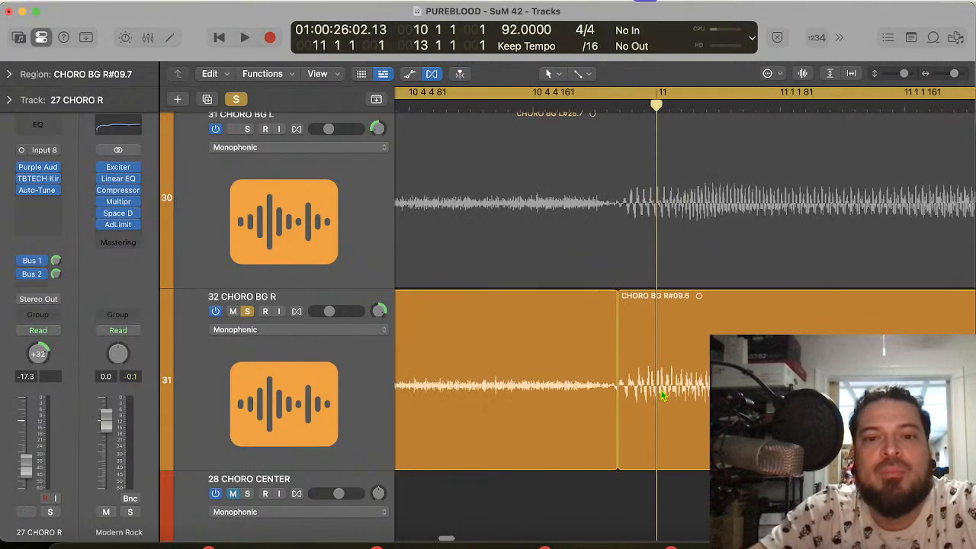
scroll(663, 395, "right", 1)
left_click_drag(701, 410, 688, 408)
Step: Crossfade the join between the two 32 CHORO BG R regions near 11 1 3
scroll(688, 408, "right", 6)
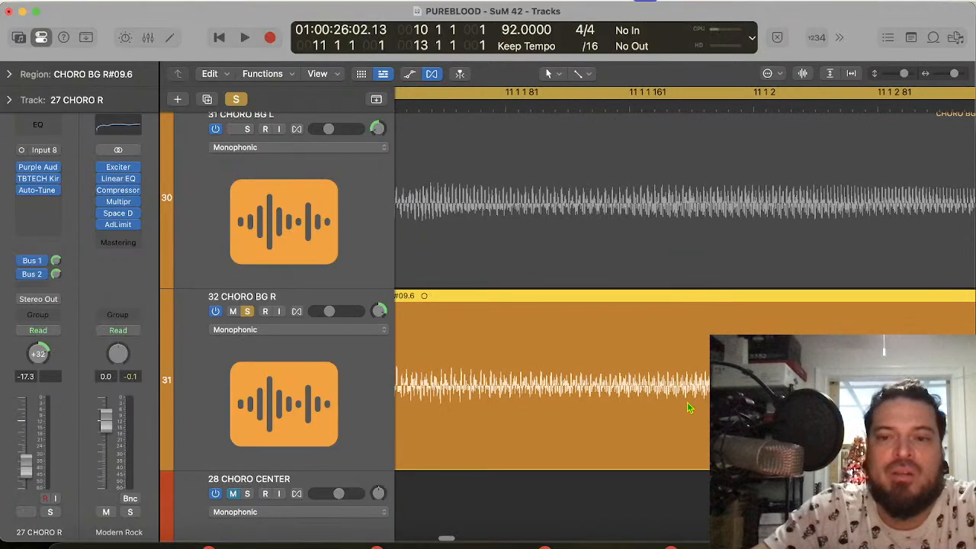
scroll(683, 427, "right", 12)
scroll(683, 425, "left", 1)
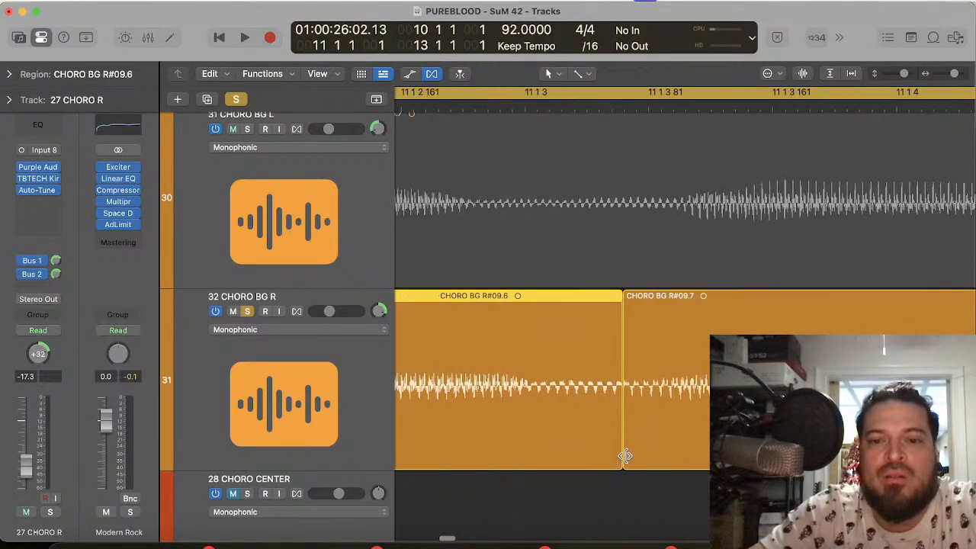
mouse_move(625, 460)
left_mouse_down()
mouse_move(582, 462)
mouse_move(613, 463)
left_mouse_up()
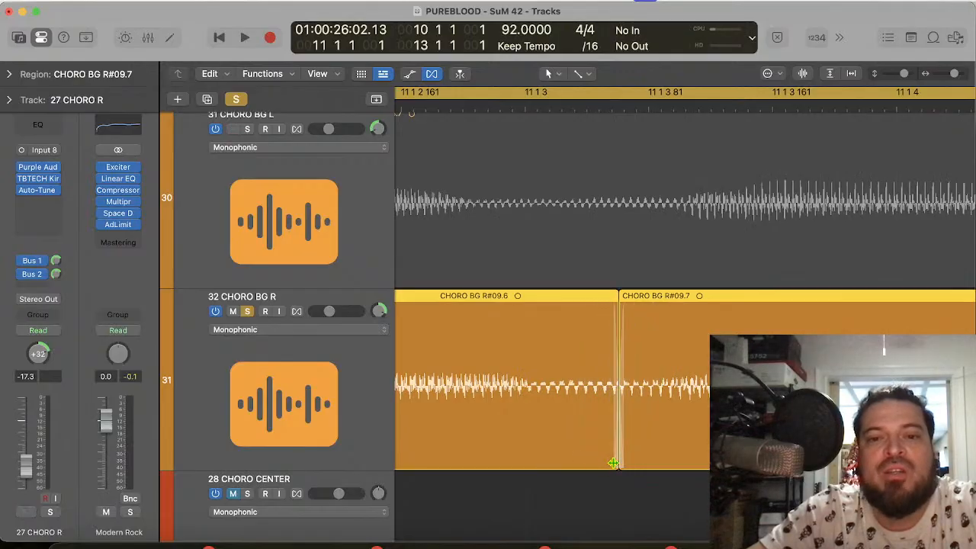
Step: Trim back the end of the first 32 CHORO BG R chorus region before bar 11 and split that region at 10 4 2 179
scroll(494, 374, "left", 20)
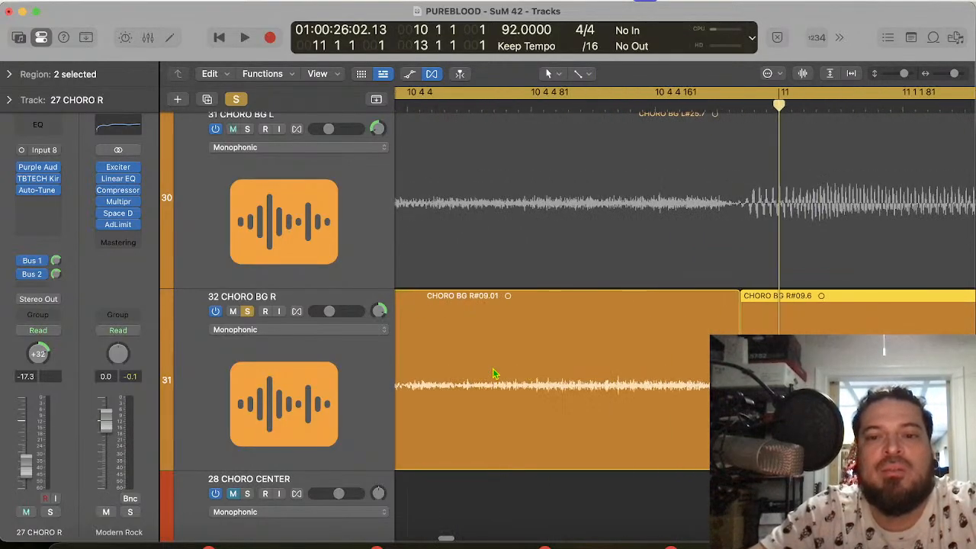
key("super+Left")
key("super+Left")
key("super+Left")
scroll(599, 395, "left", 2)
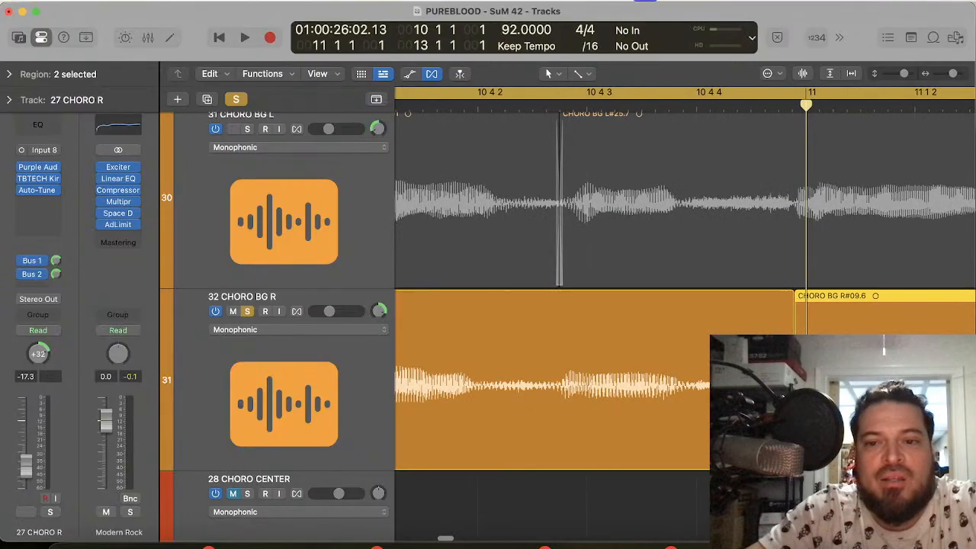
left_click_drag(793, 461, 753, 461)
left_click(586, 102)
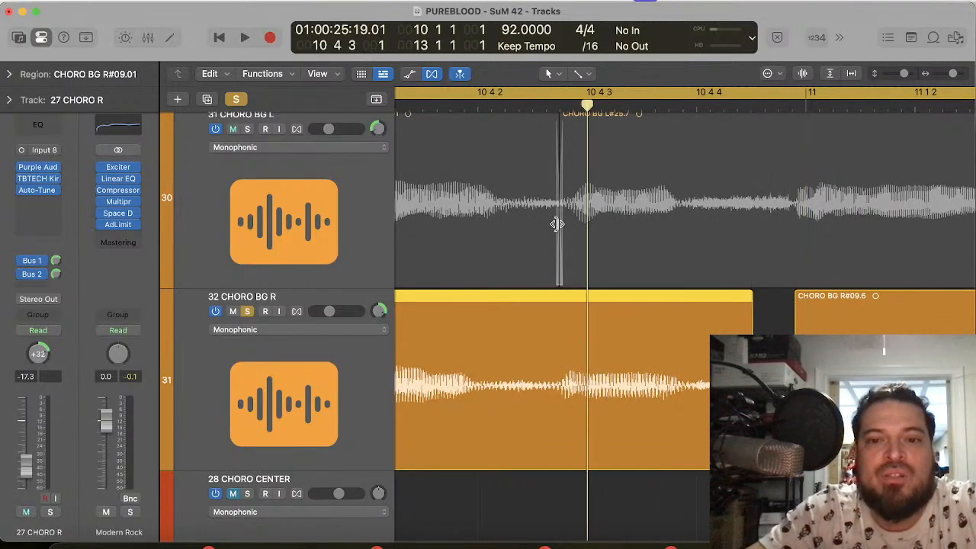
left_click(560, 103)
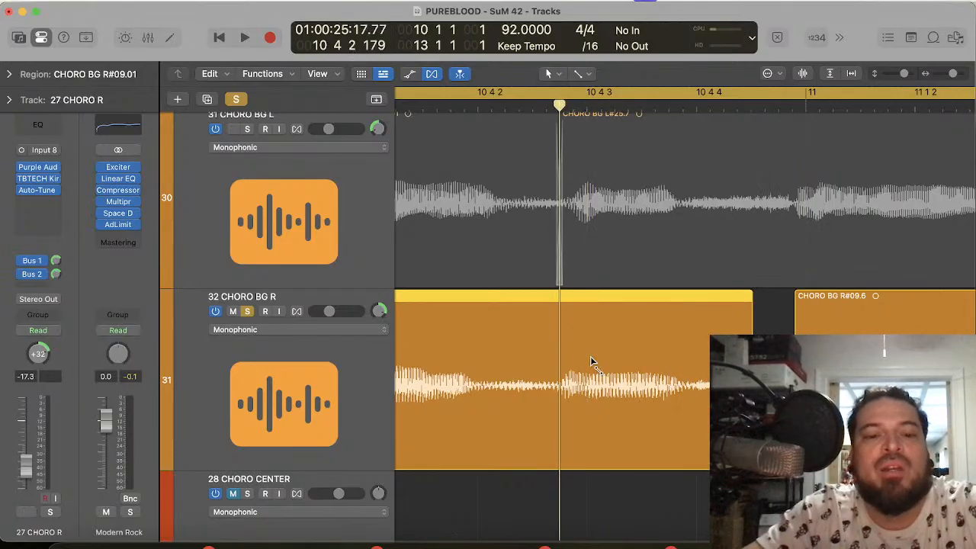
key("super+t")
Step: Move the split-off 32 CHORO BG R region later so its onset meets 10 4 2 233, and crossfade it into the following region
left_click(583, 105)
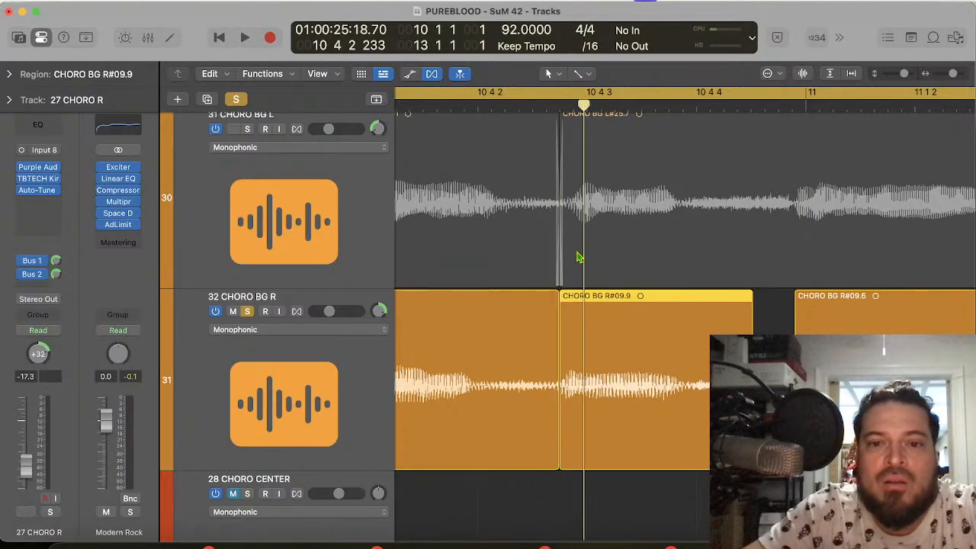
left_click_drag(584, 396, 610, 396)
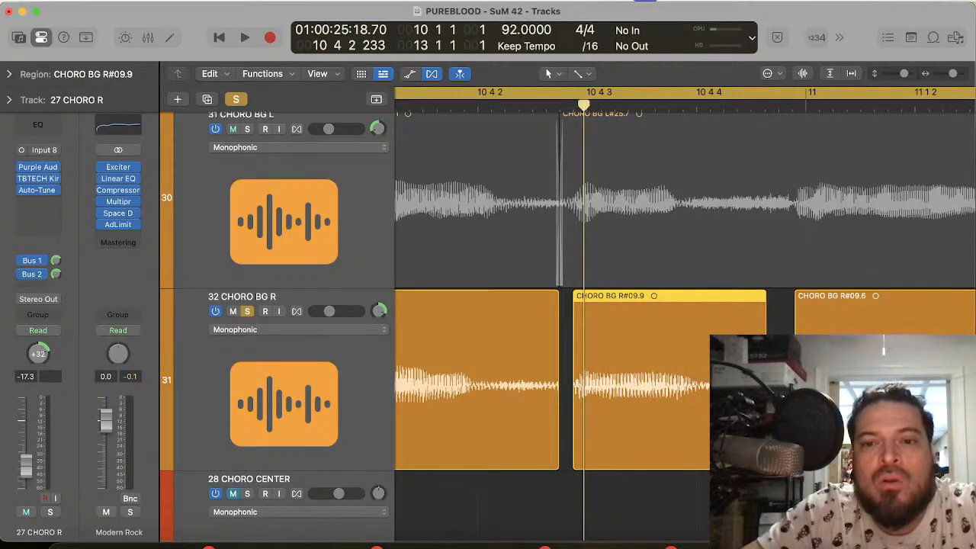
left_click(780, 427)
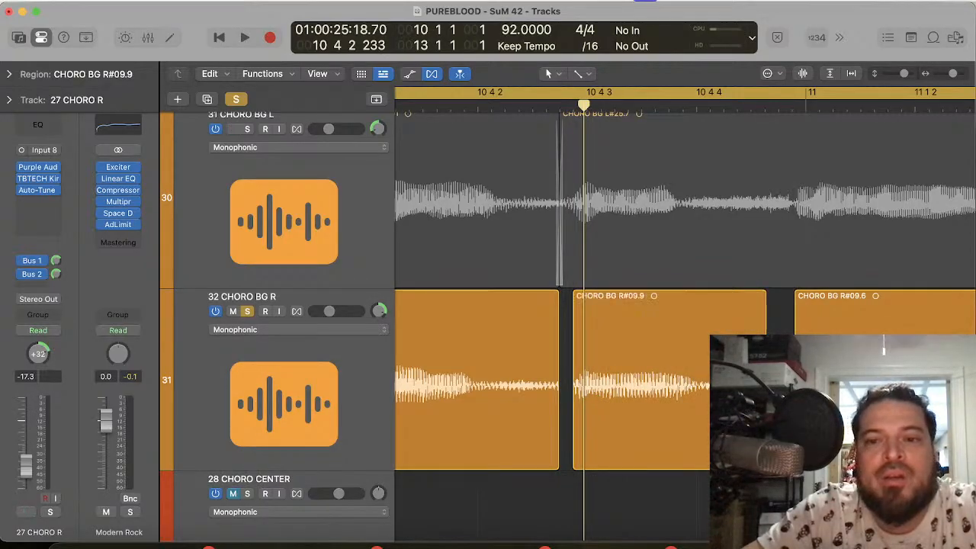
mouse_move(795, 427)
left_mouse_down()
mouse_move(761, 427)
mouse_move(777, 427)
left_mouse_up()
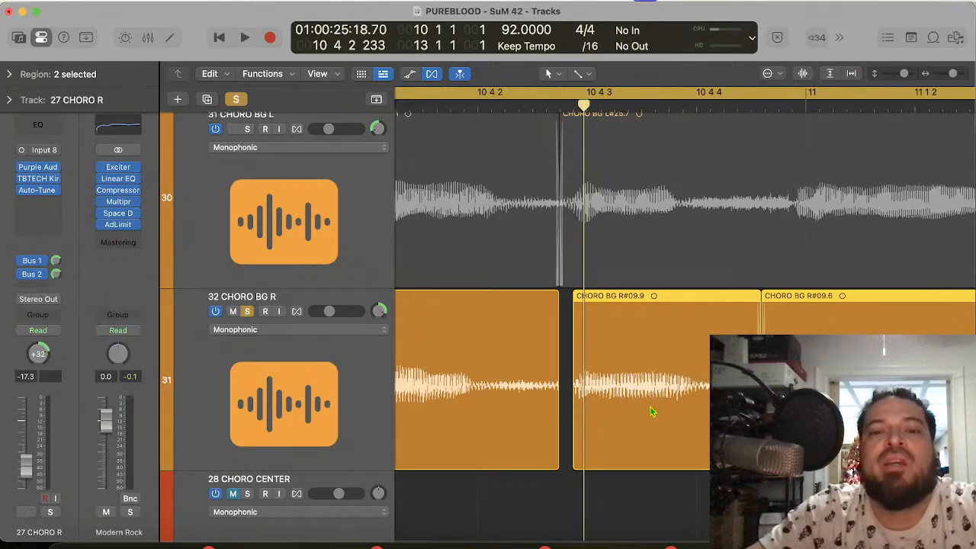
Step: Trim the end of the first 32 CHORO BG R region and move it later so its onset meets 10 4 1 1
scroll(652, 412, "left", 3)
left_click(623, 453)
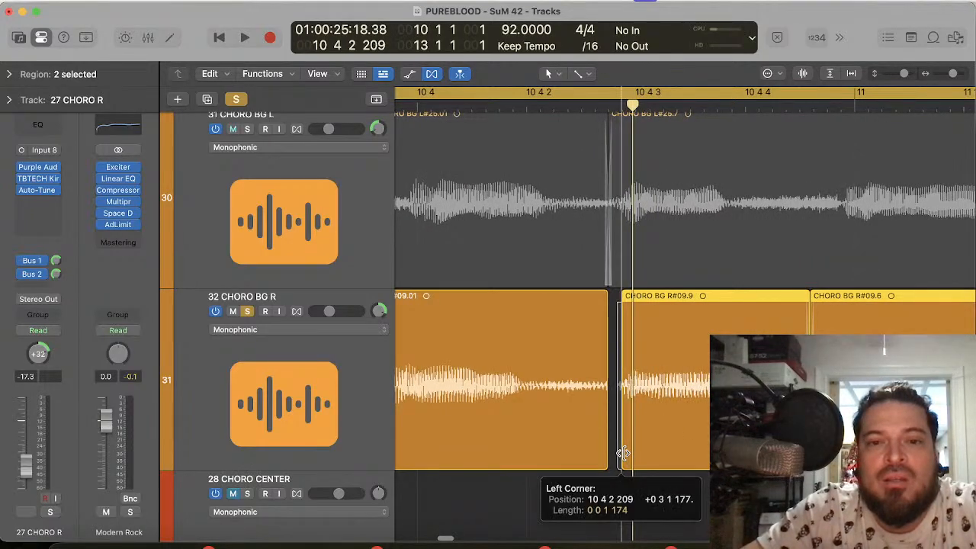
scroll(623, 453, "left", 5)
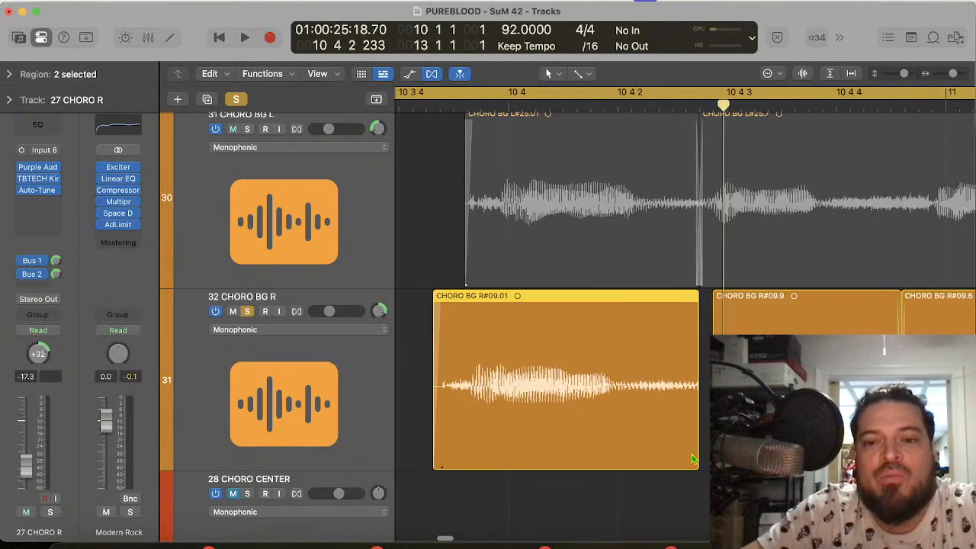
left_click_drag(698, 458, 676, 456)
left_click(510, 101)
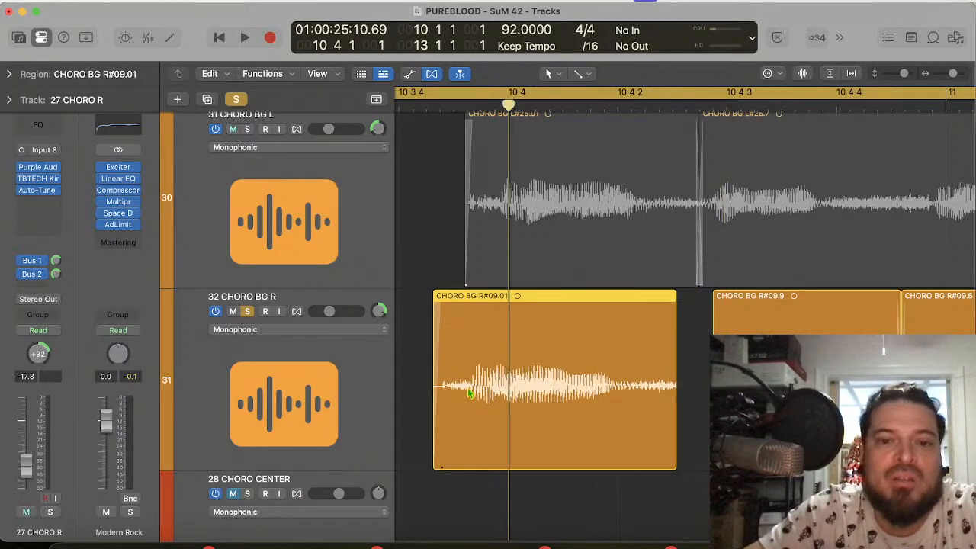
left_click_drag(479, 407, 500, 421)
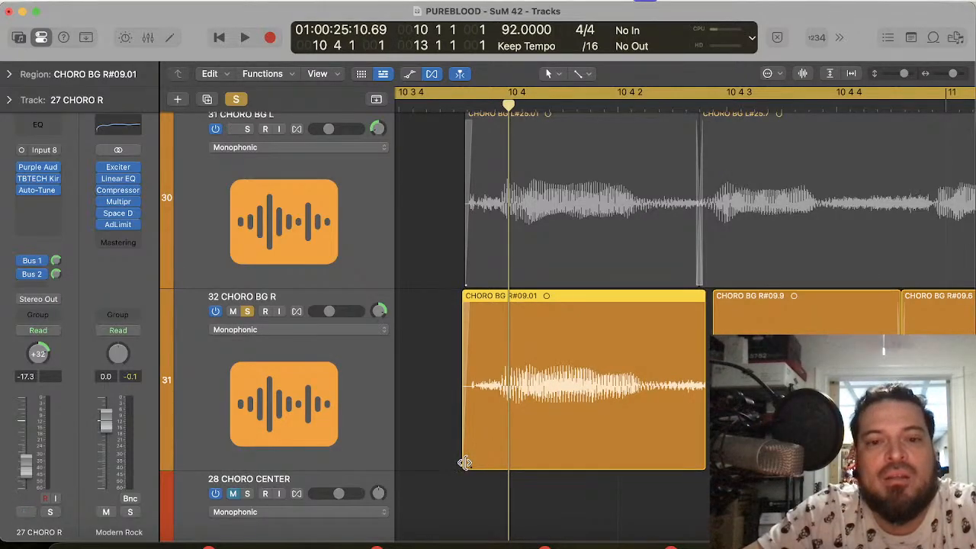
Step: Close the gap between the first two 32 CHORO BG R regions with a crossfade and play the edited phrase from 10 4 1 1
left_click_drag(714, 458, 687, 459)
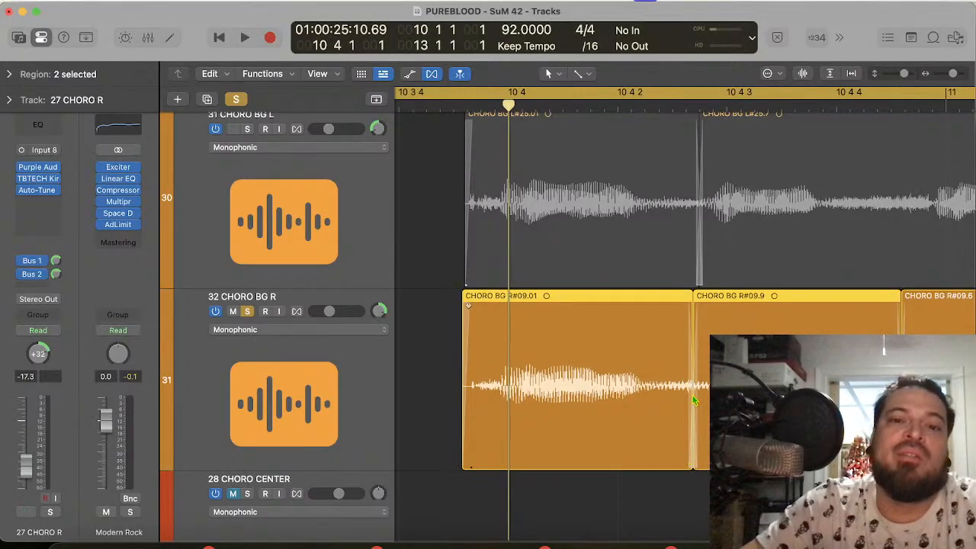
key("space")
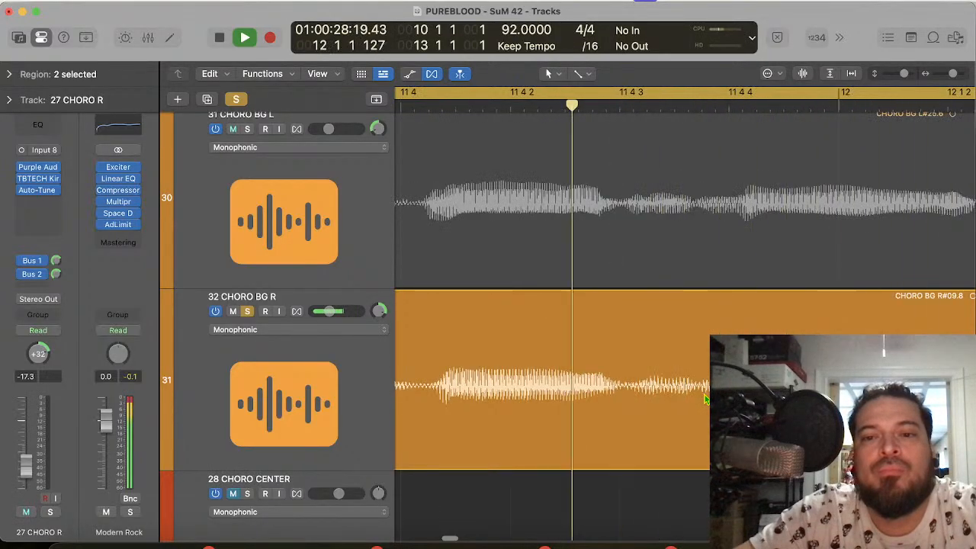
Step: Stop playback and take 32 CHORO BG R out of solo
key("space")
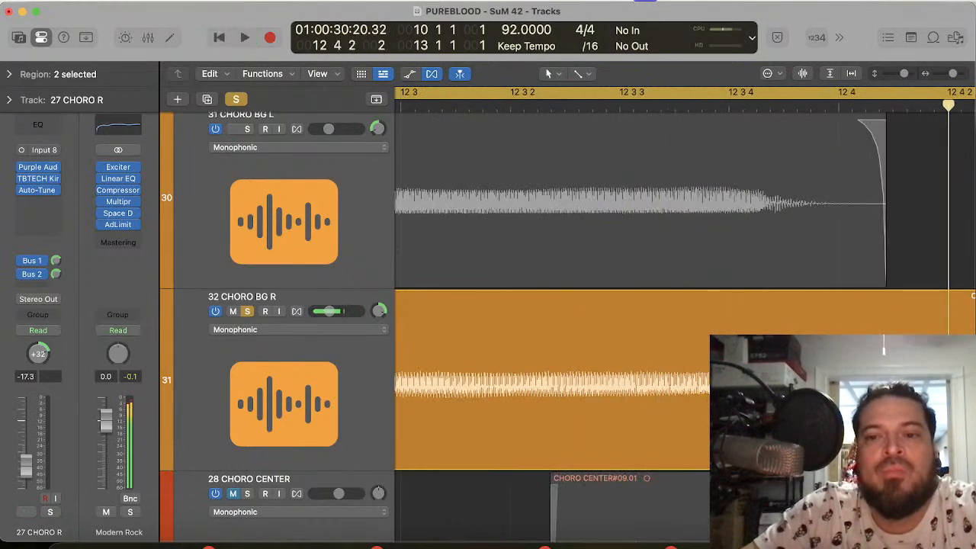
scroll(660, 454, "down", 10)
scroll(660, 454, "left", 5)
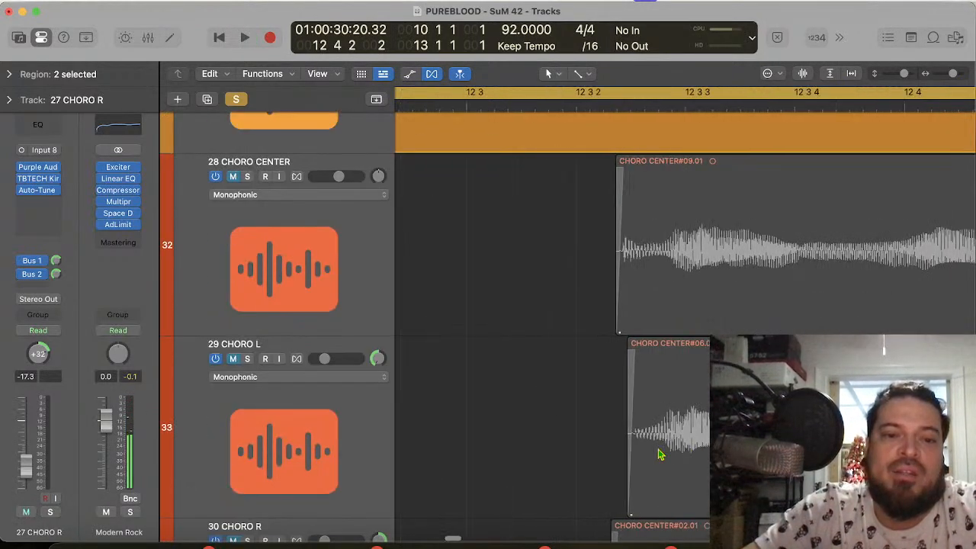
scroll(661, 454, "down", 5)
scroll(660, 455, "left", 3)
scroll(660, 454, "up", 15)
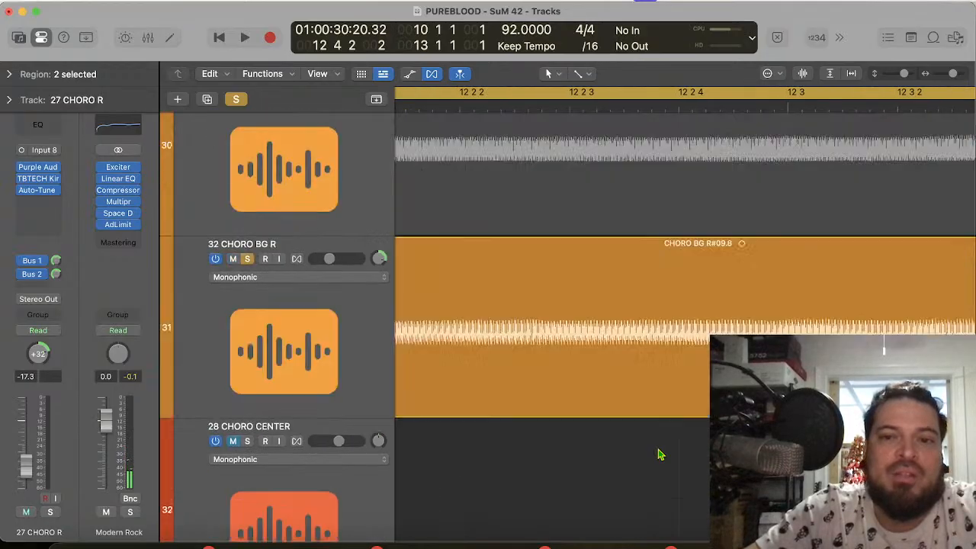
scroll(660, 455, "down", 3)
scroll(661, 455, "down", 1)
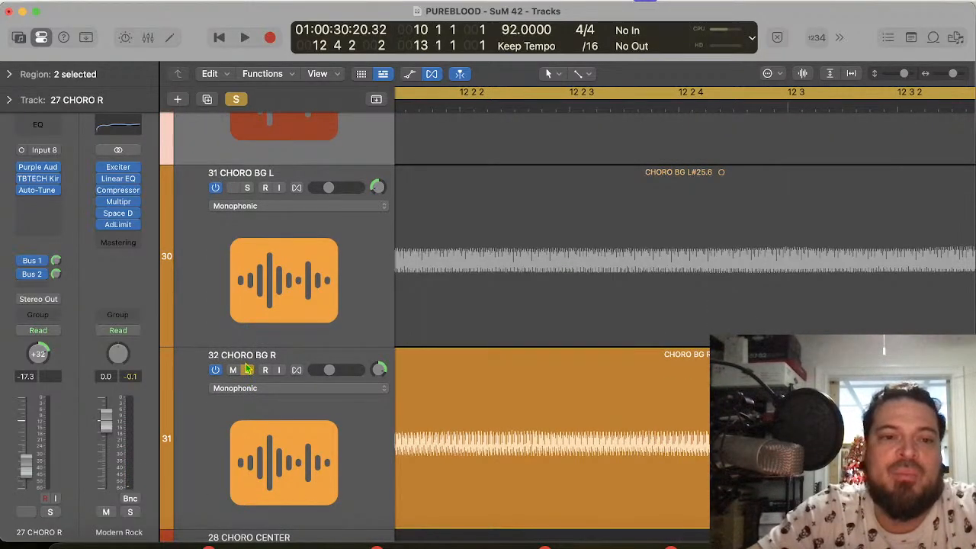
left_click(247, 370)
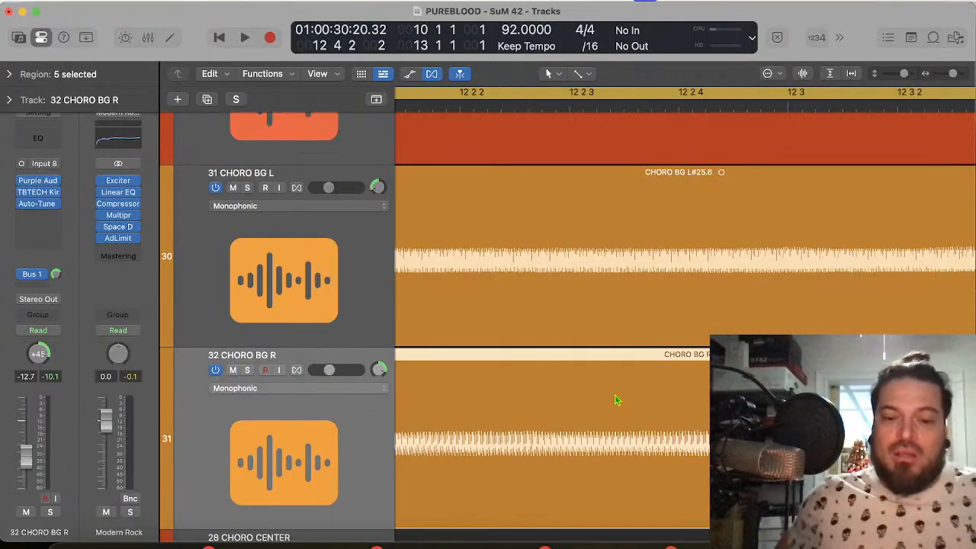
Step: Play the chorus phrase in bars 11 and 12 with all tracks and compare the 31 CHORO BG L and 32 CHORO BG R waveforms
key("space")
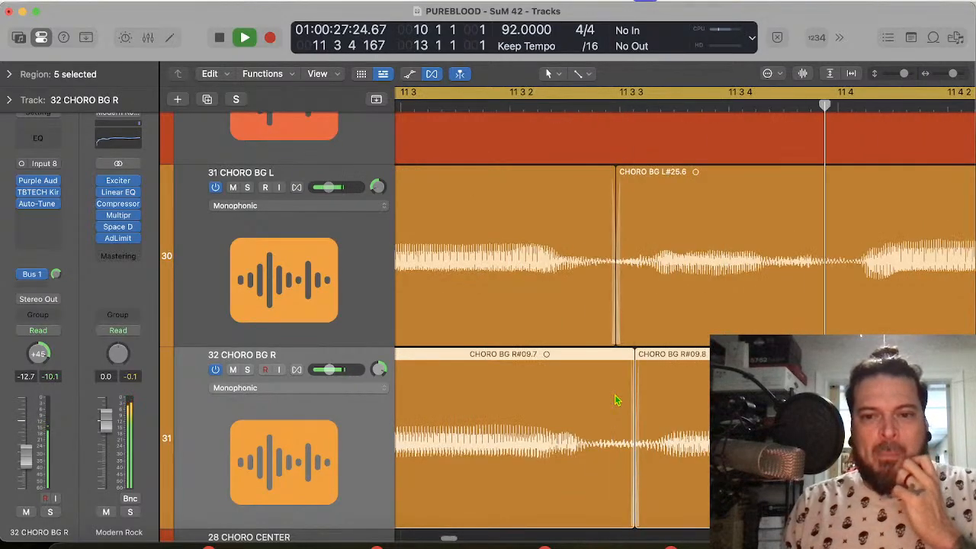
key("space")
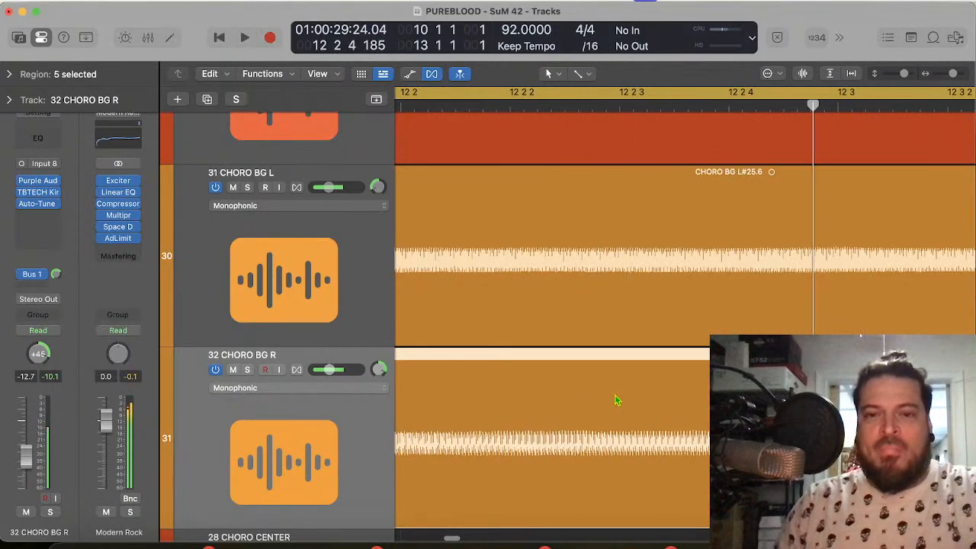
scroll(617, 401, "left", 3)
key("space")
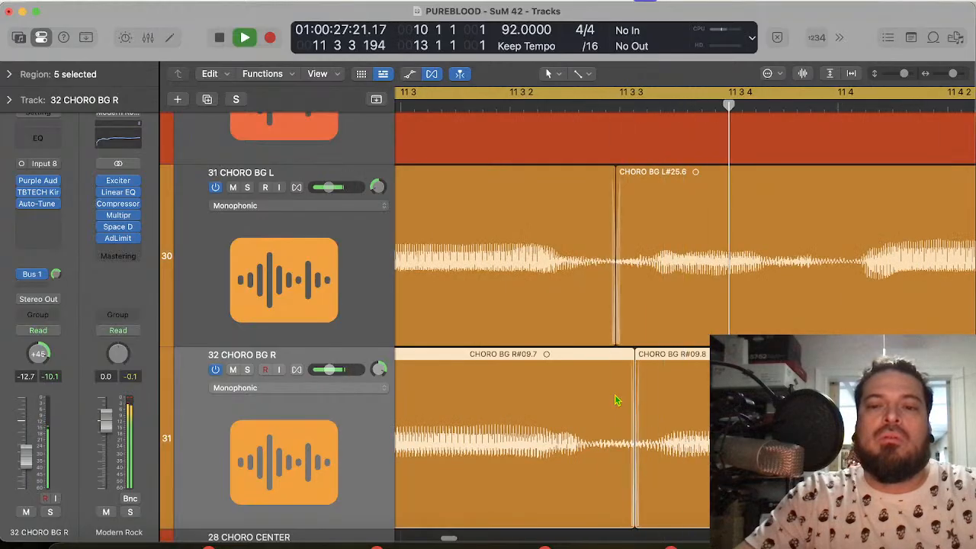
key("space")
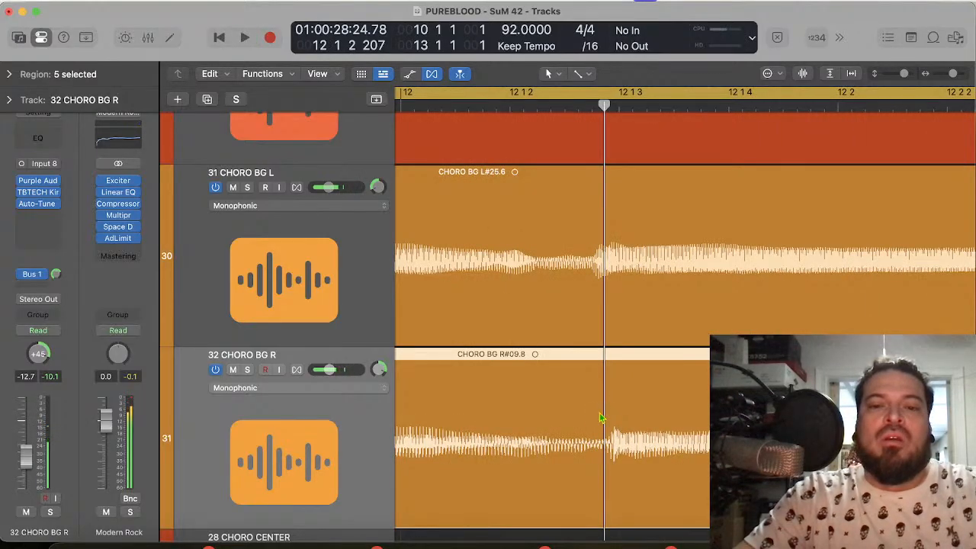
scroll(600, 417, "left", 5)
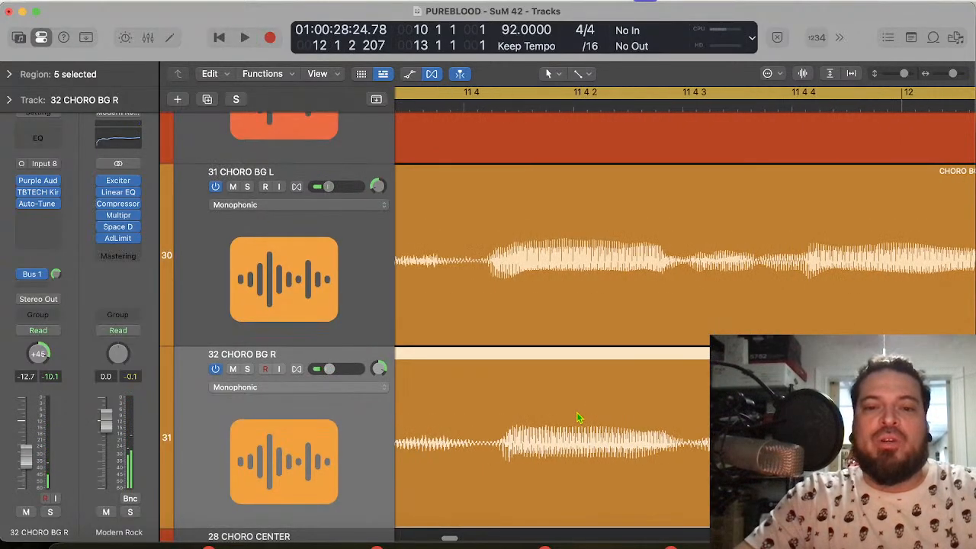
scroll(578, 418, "left", 4)
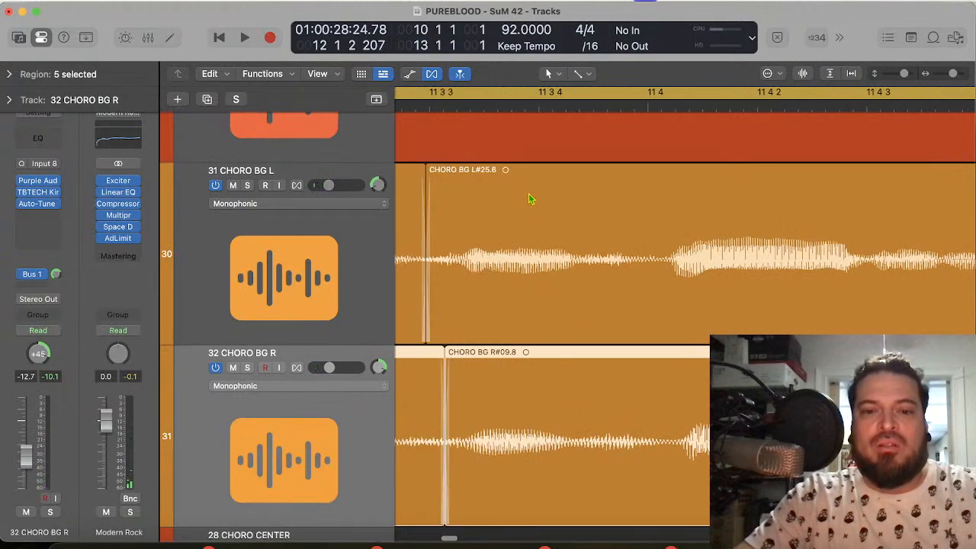
scroll(571, 423, "down", 3)
scroll(570, 422, "up", 2)
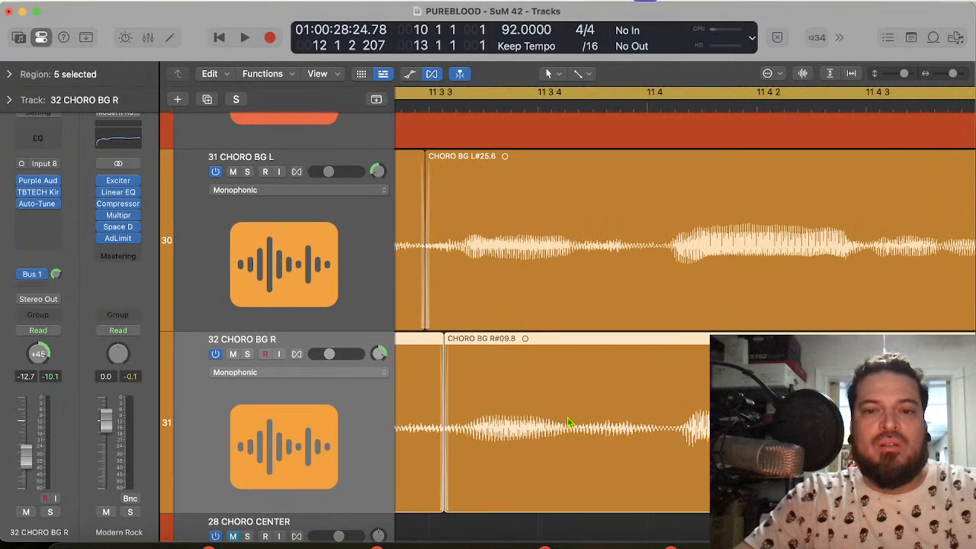
Step: Listen to the chorus phrase with 32 CHORO BG R soloed and again with solo off
left_click(248, 352)
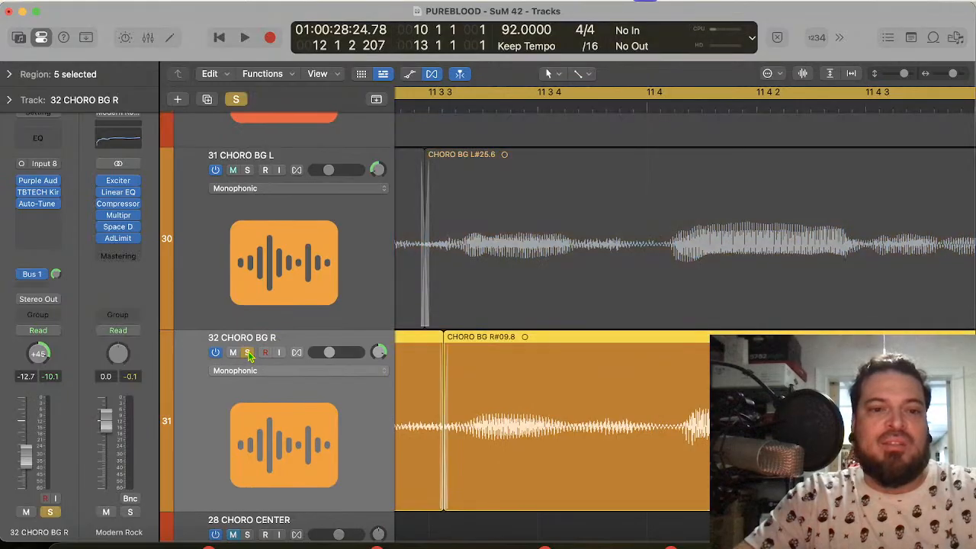
key("space")
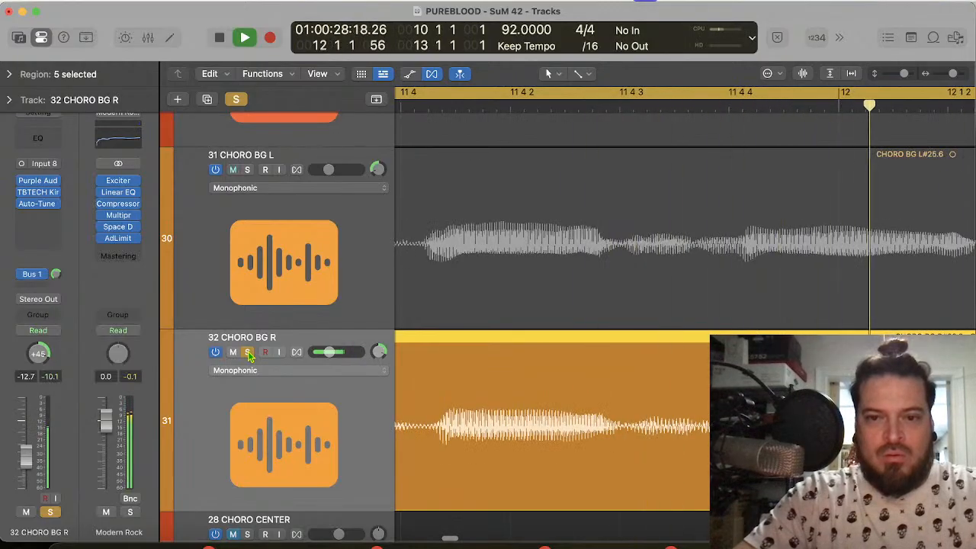
key("space")
left_click(247, 351)
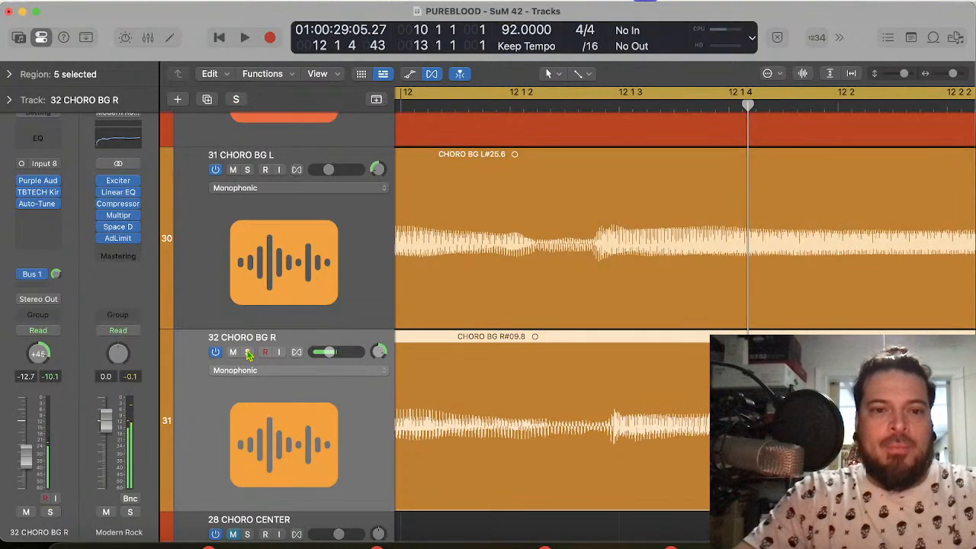
key("space")
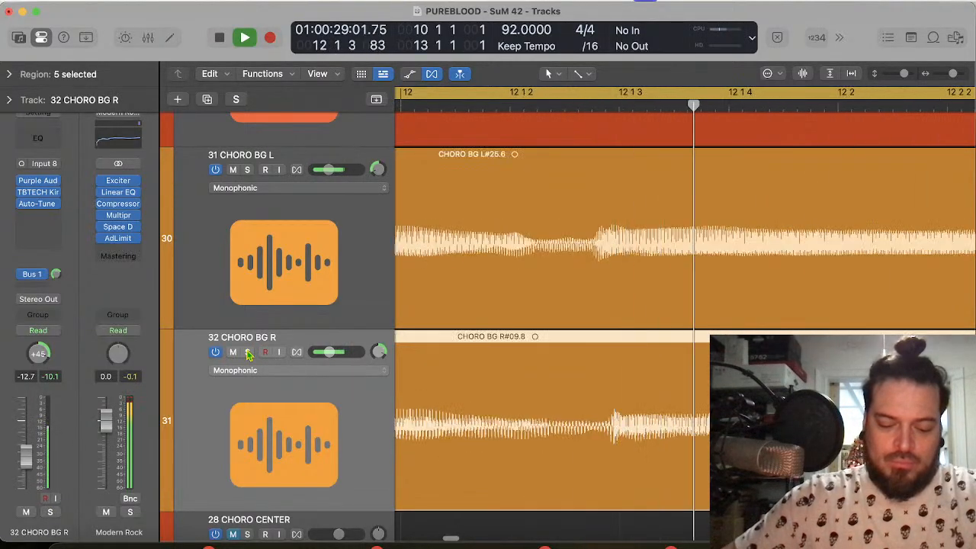
key("space")
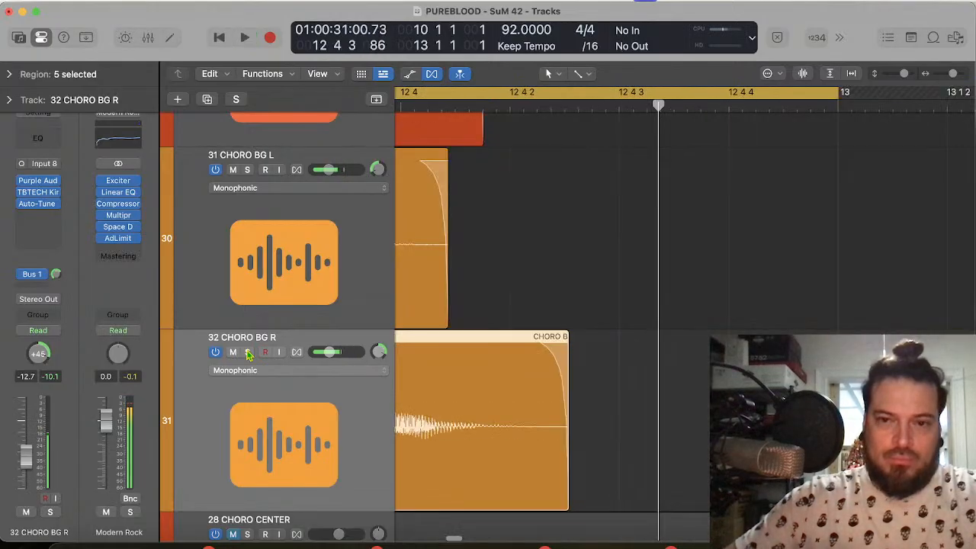
Step: Split the last 32 CHORO BG R region at 11 4 3 171
scroll(530, 340, "left", 5)
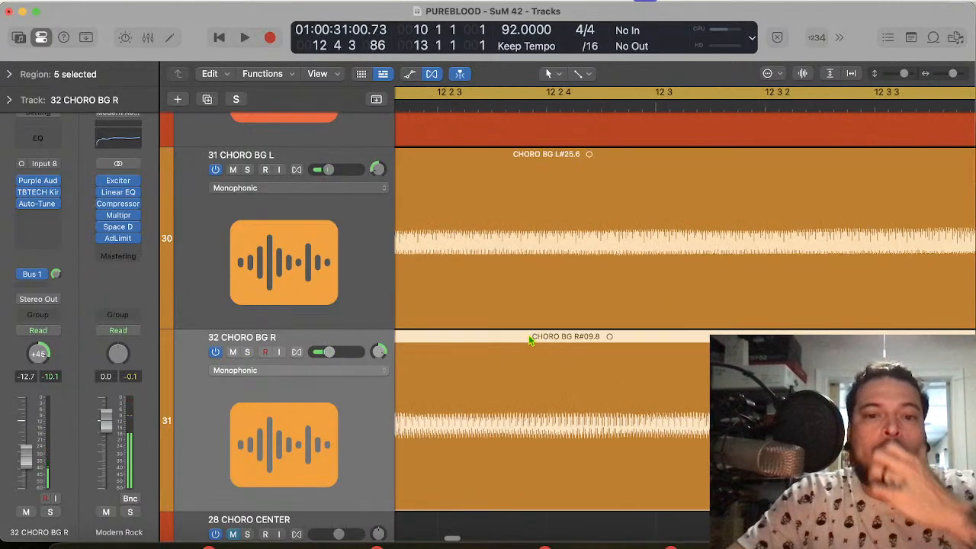
scroll(530, 341, "left", 8)
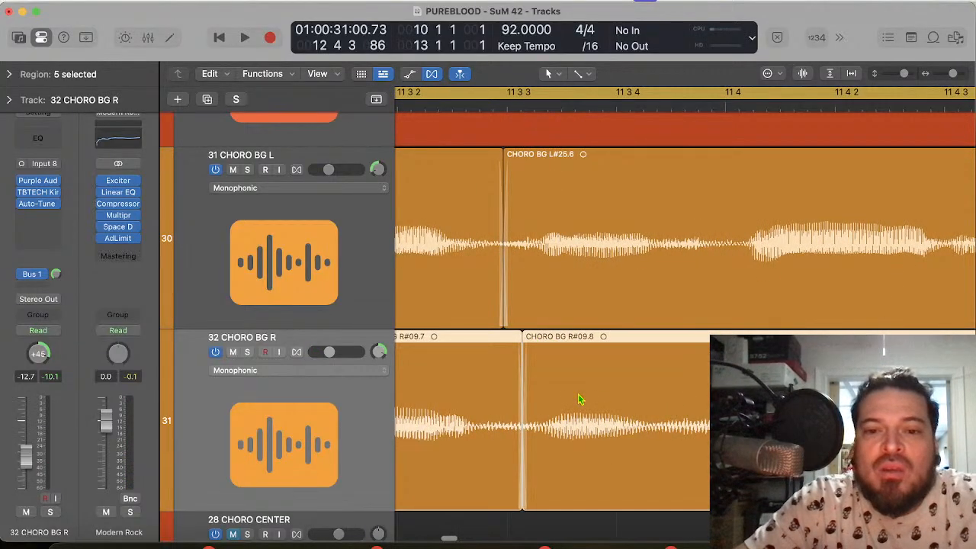
scroll(685, 305, "right", 8)
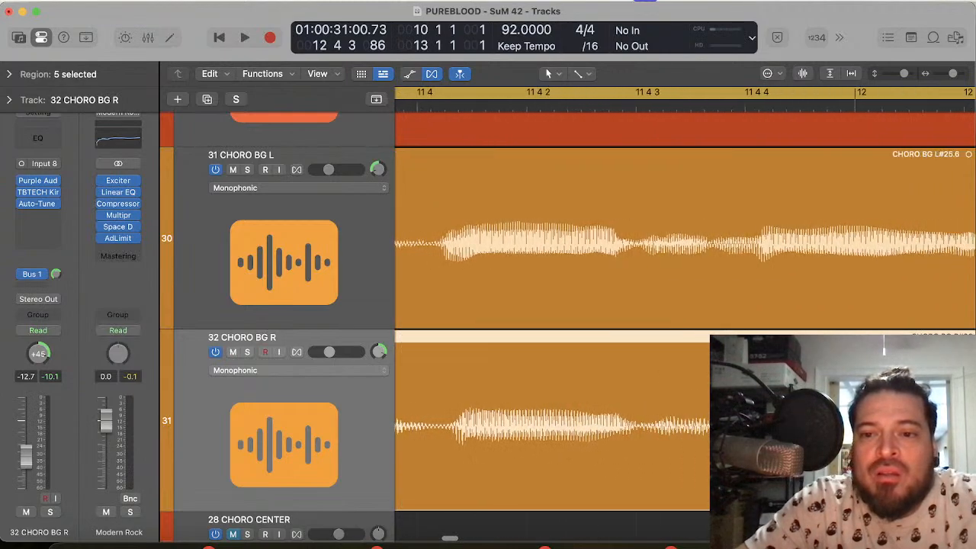
scroll(685, 305, "right", 5)
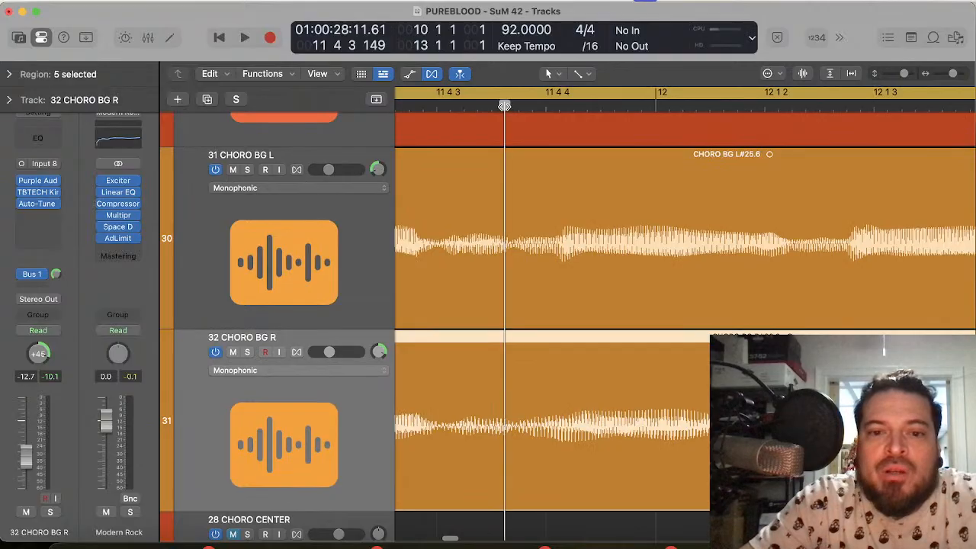
left_click_drag(504, 105, 514, 108)
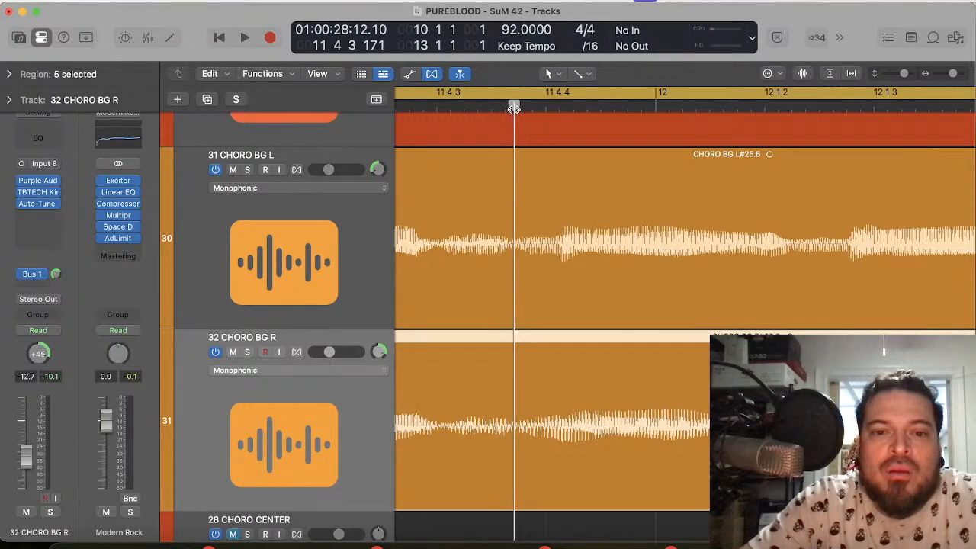
left_click(532, 456)
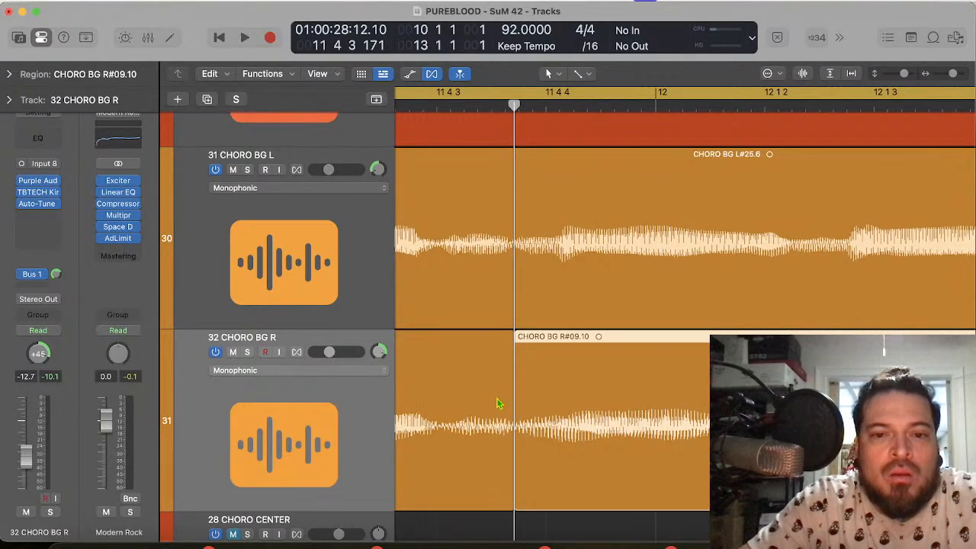
Step: Move the 32 CHORO BG R region before the split earlier so its word onset meets 11 4 1 84
scroll(503, 412, "left", 5)
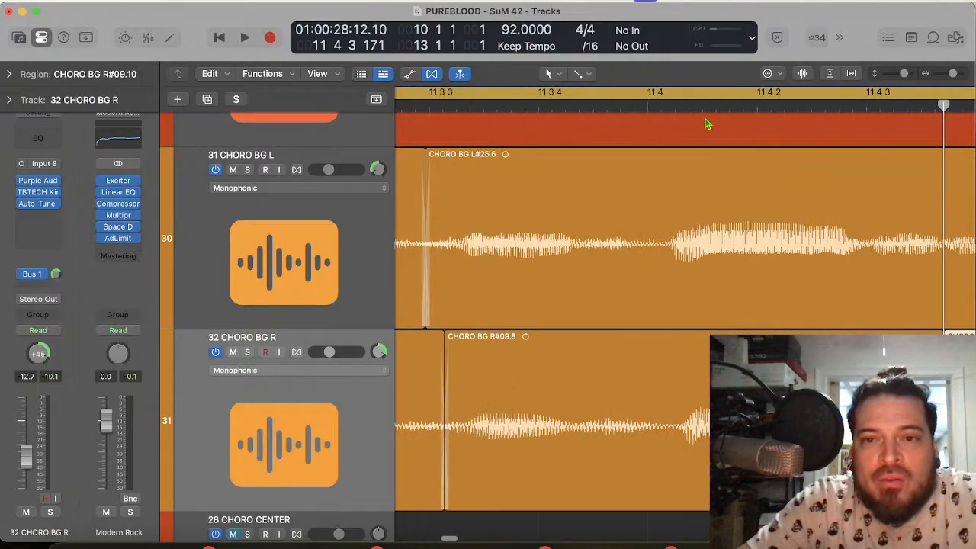
left_click(687, 106)
left_click_drag(732, 339, 726, 340)
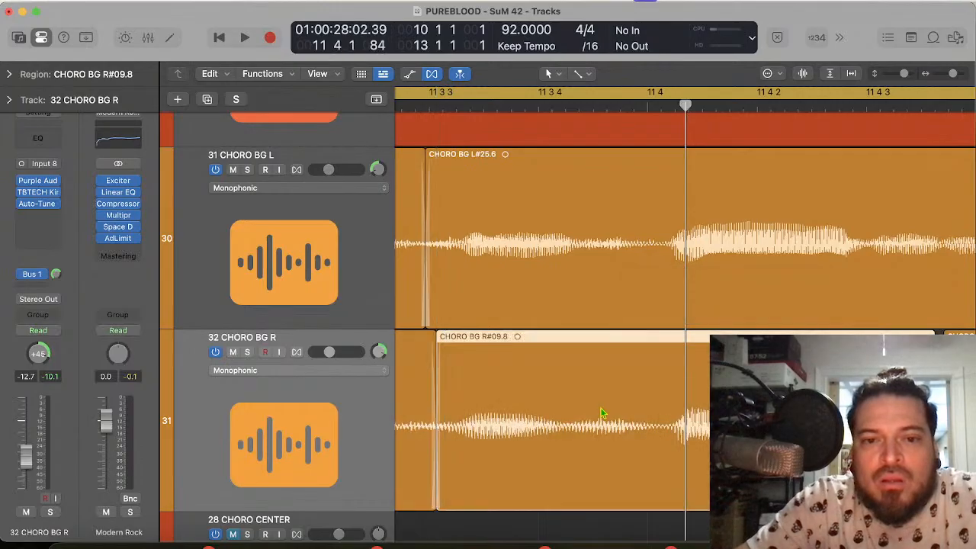
scroll(585, 414, "left", 3)
scroll(584, 414, "right", 6)
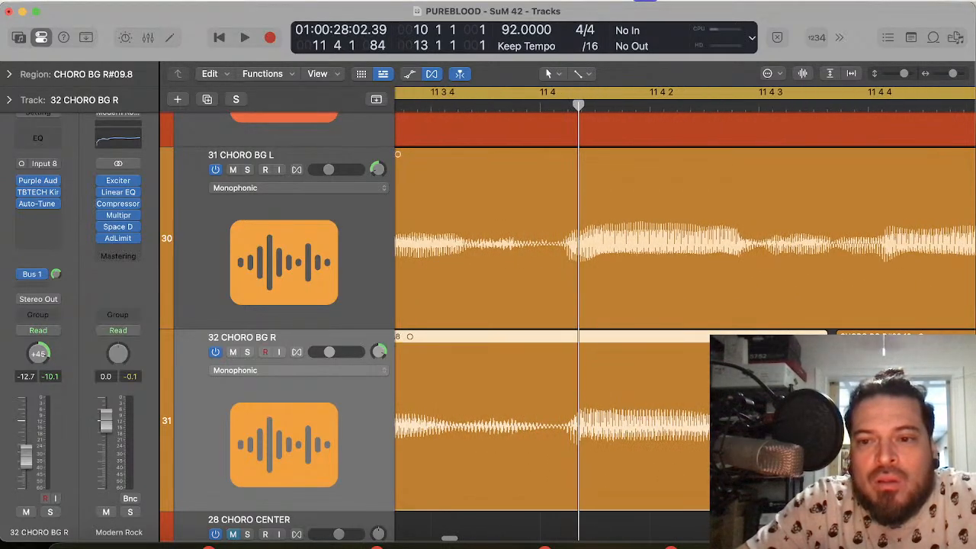
Step: Extend the start of the split-off 32 CHORO BG R region back to close the gap, and select it with the preceding region
left_click(877, 412)
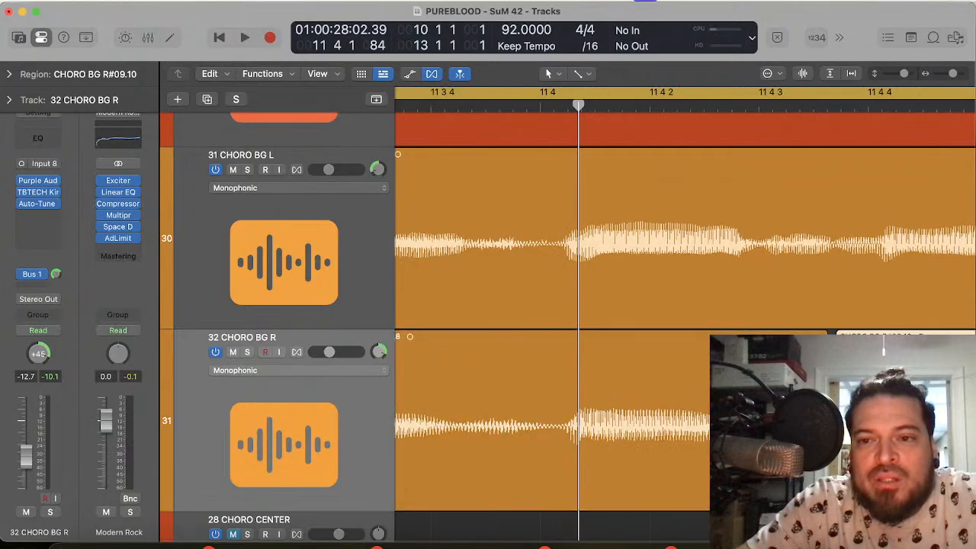
left_click_drag(837, 466, 824, 466)
left_click(793, 463, "shift")
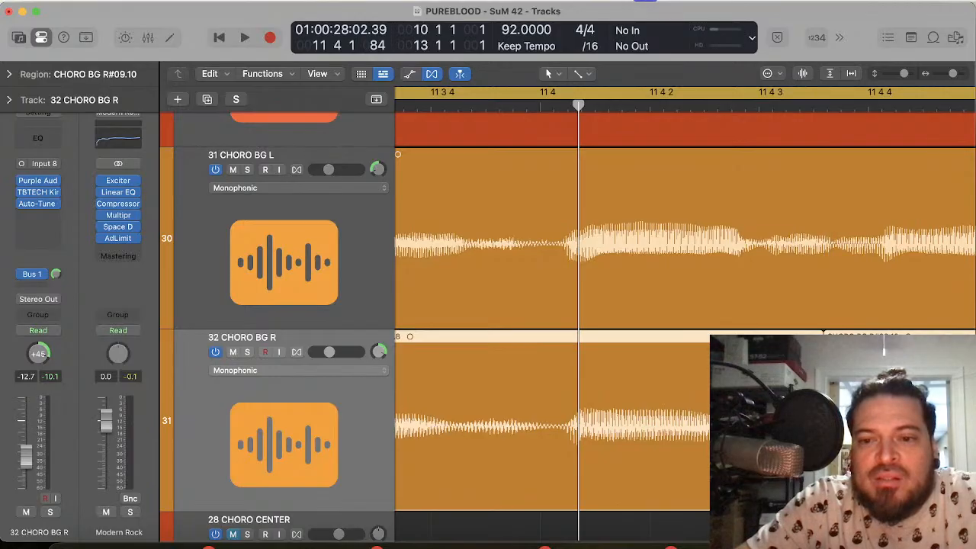
Step: Solo 32 CHORO BG R and play the edited chorus phrase from bar 10
scroll(685, 305, "left", 6)
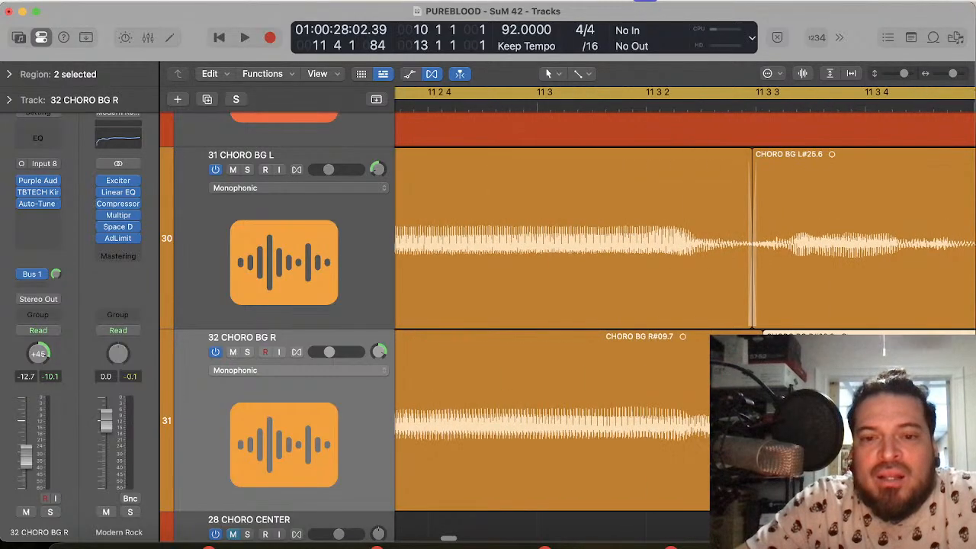
left_click(247, 353)
key("space")
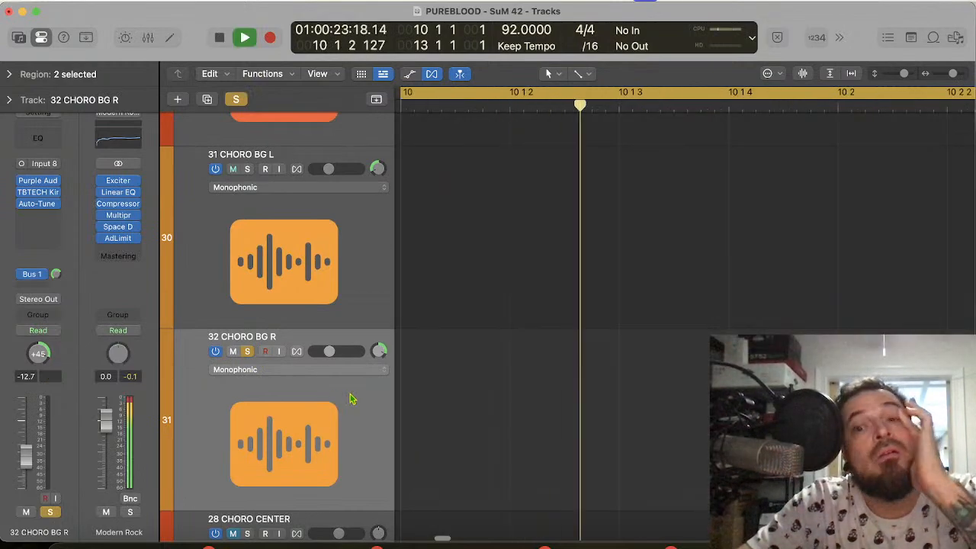
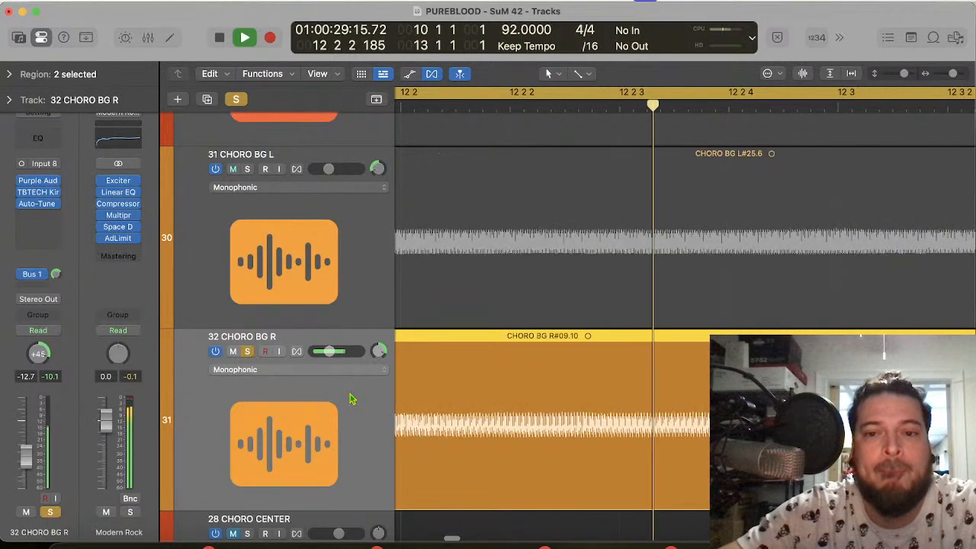
Step: Unsolo 32 CHORO BG R and play the chorus phrase with all the chorus vocals
left_click(248, 352)
key("space")
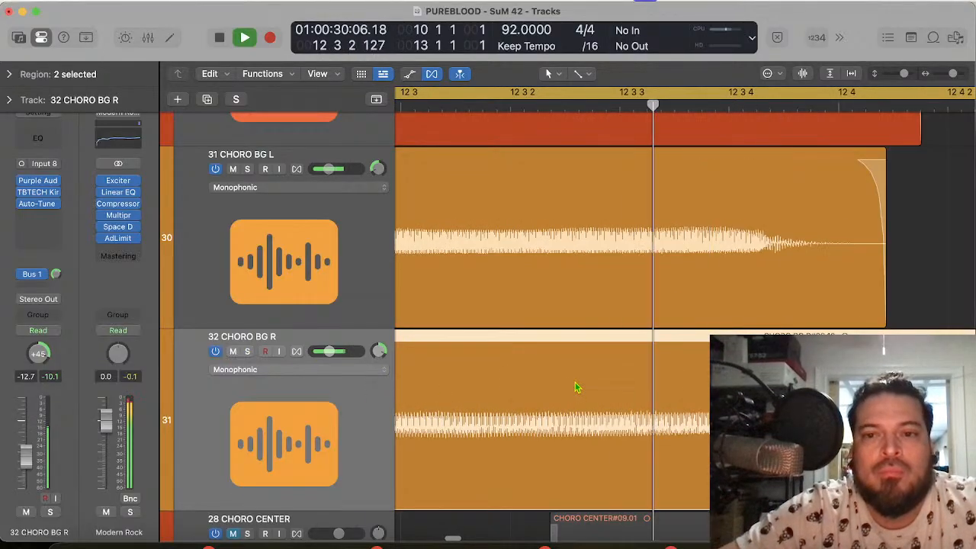
scroll(777, 330, "up", 10)
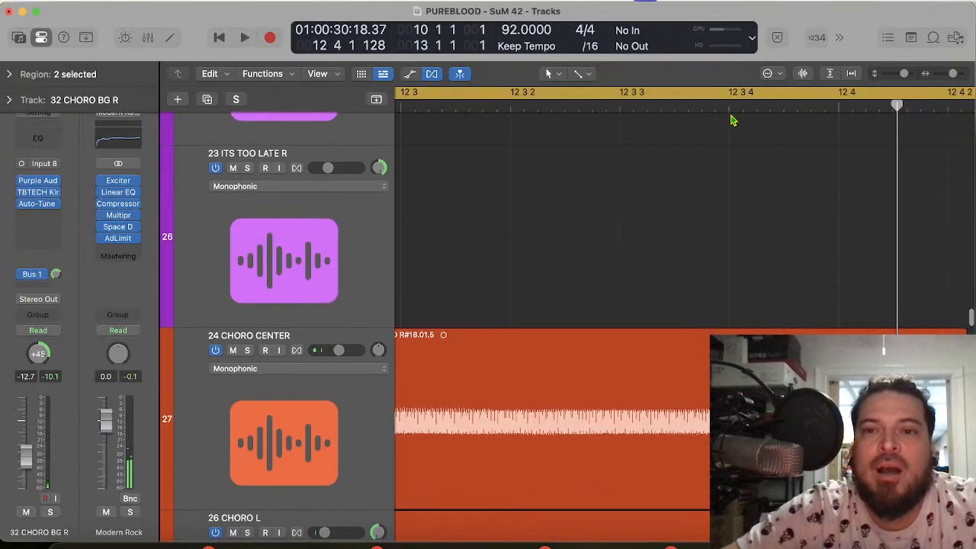
Step: Split the final regions on 26 CHORO L, 27 CHORO R, 31 CHORO BG L and 32 CHORO BG R at 12 3 4 1
scroll(682, 326, "down", 5)
scroll(681, 326, "right", 3)
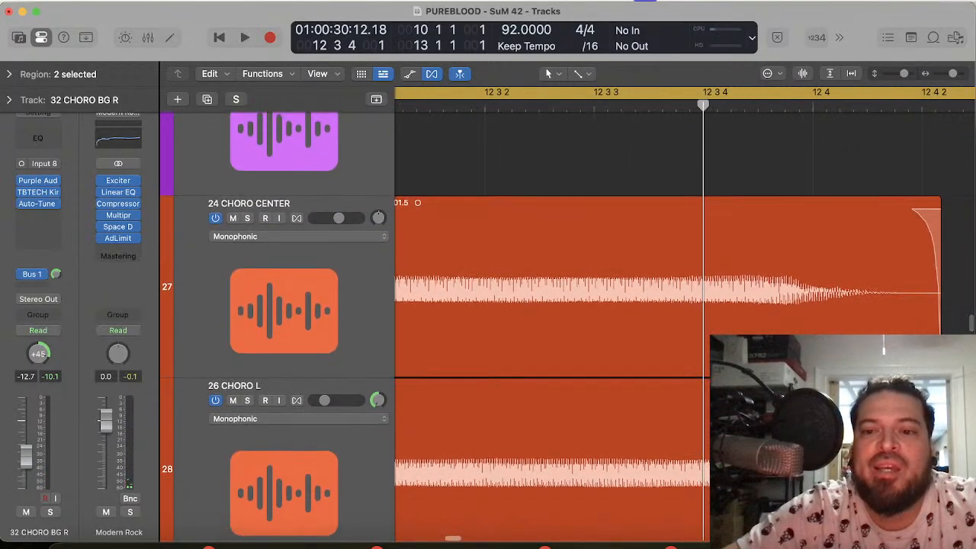
left_click_drag(892, 409, 626, 371)
key("super+t")
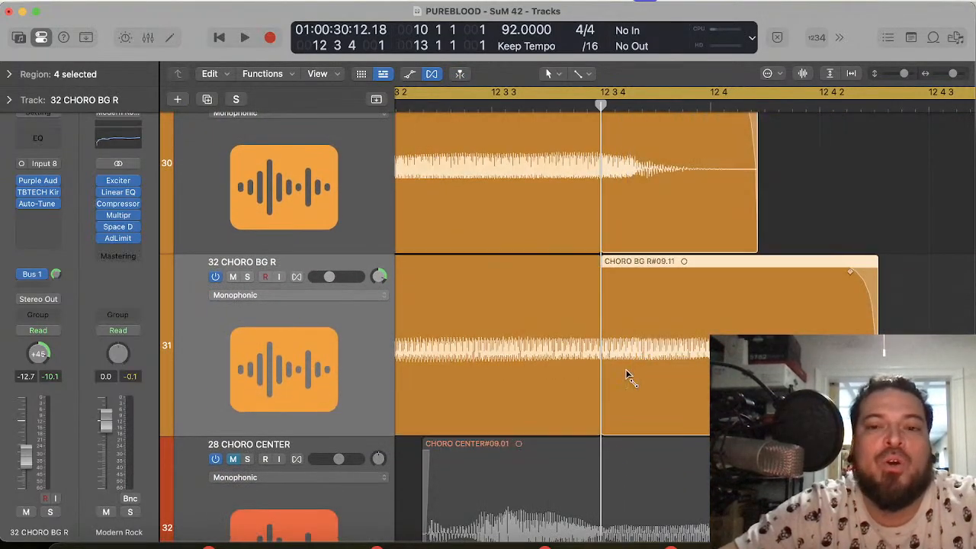
Step: Try to time-stretch all four split-off tail regions together from the 26 CHORO L end, and undo it
scroll(686, 315, "up", 2)
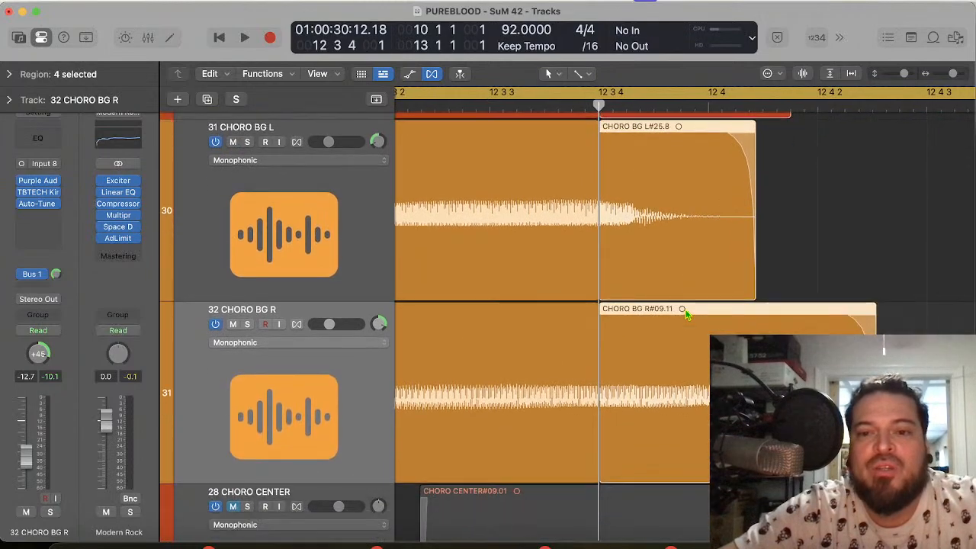
scroll(534, 320, "up", 10)
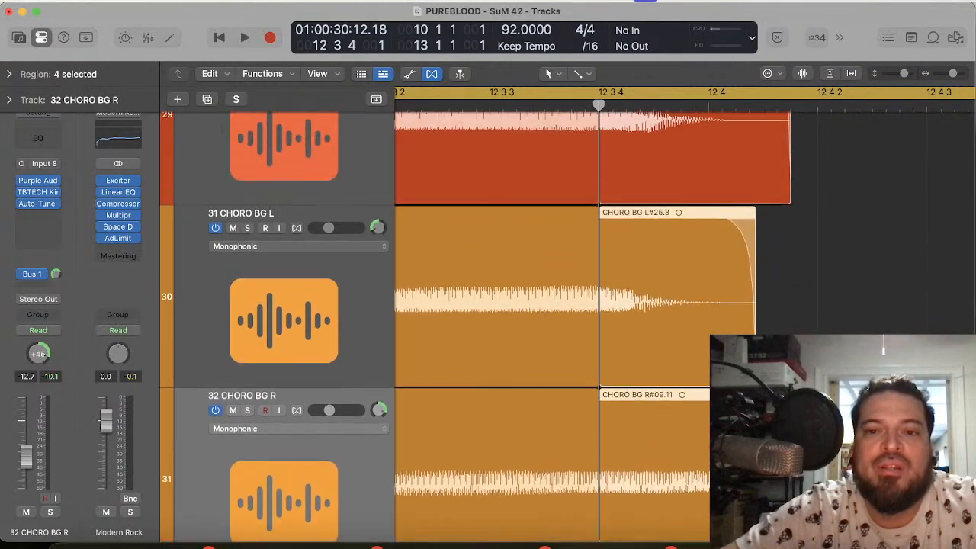
scroll(496, 320, "down", 1)
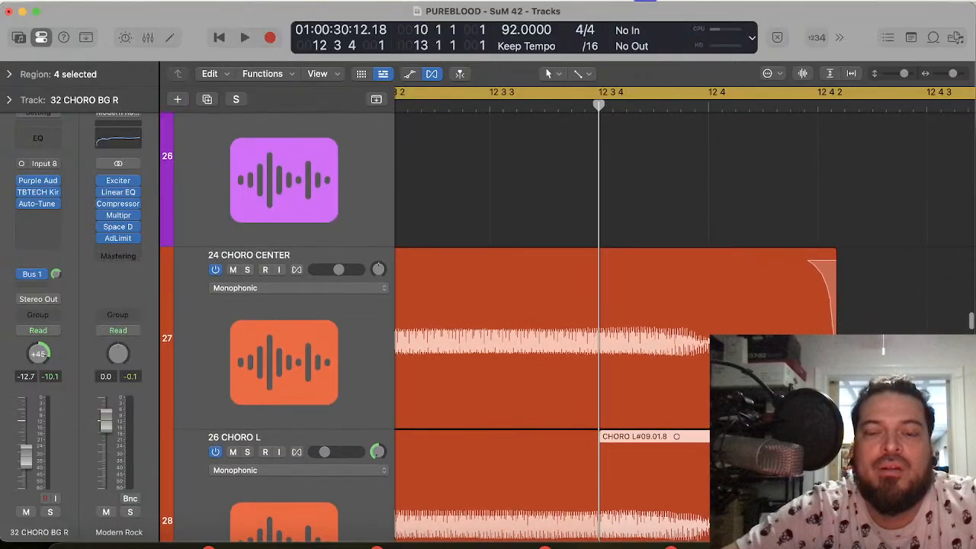
scroll(653, 216, "down", 6)
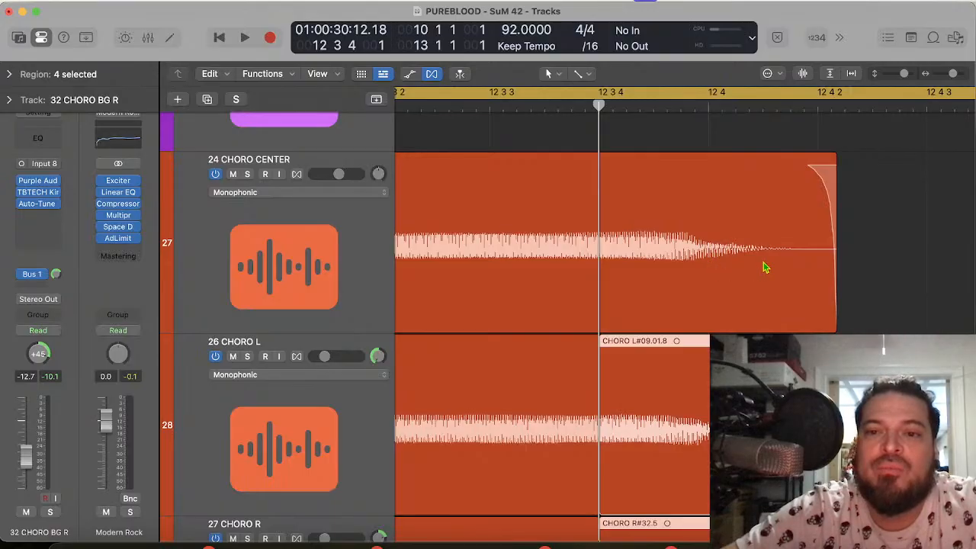
scroll(499, 328, "down", 5)
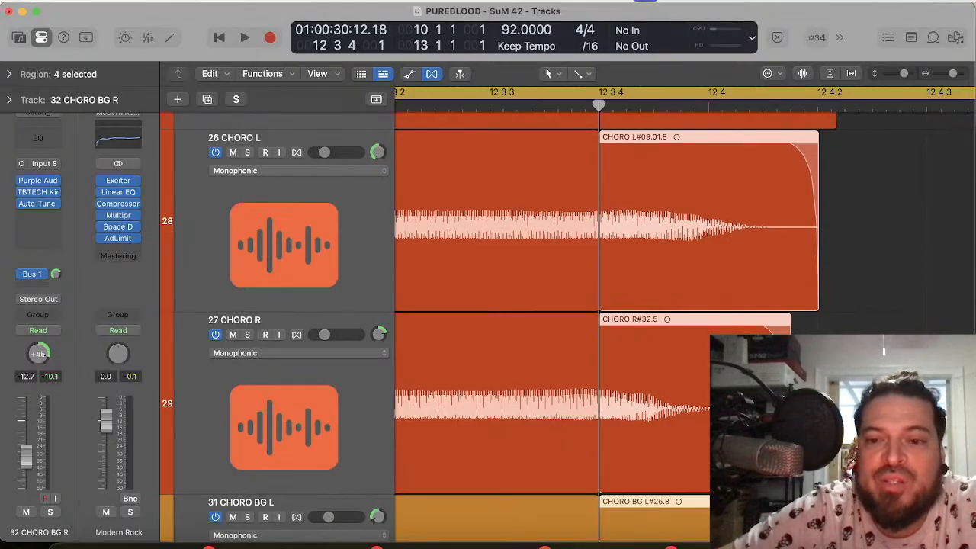
left_click_drag(817, 305, 839, 305)
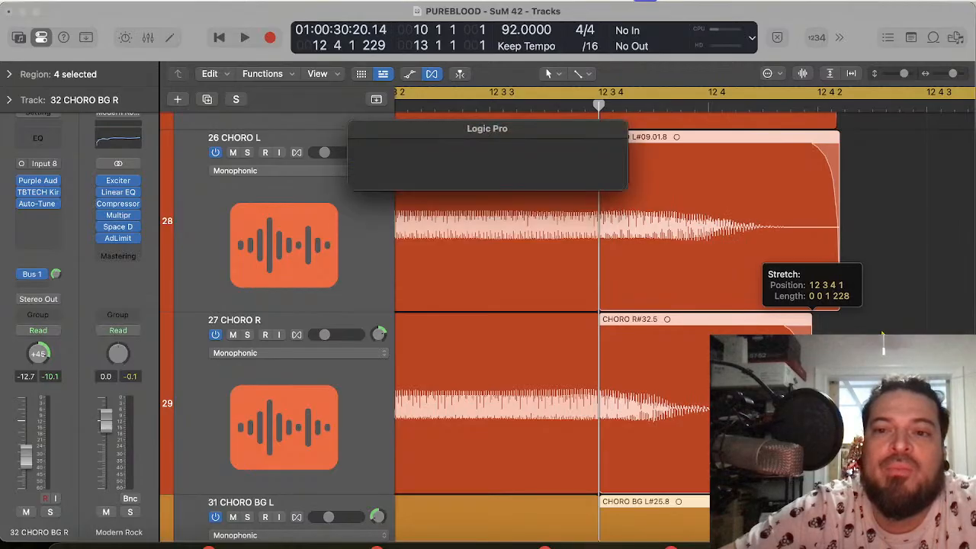
key("super+z")
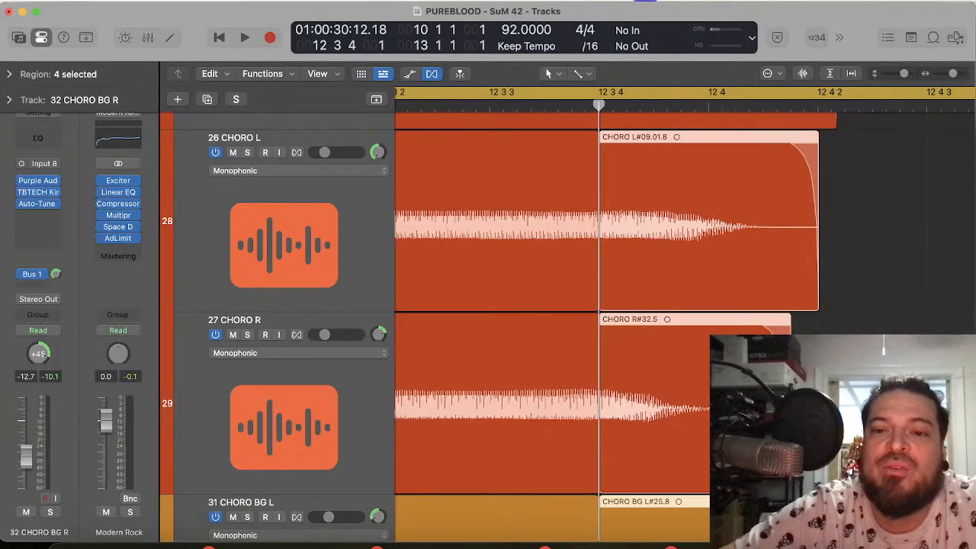
Step: Time-stretch the tail regions on 27 CHORO R and 31 CHORO BG L individually to end level with the 26 CHORO L tail at 12 4 2
left_click(862, 305)
left_click(696, 388)
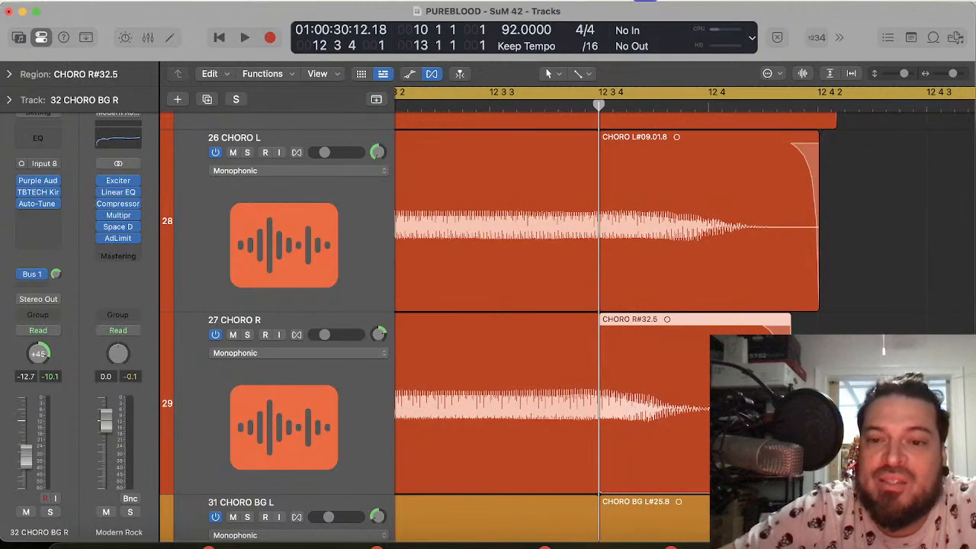
left_click_drag(791, 324, 817, 325)
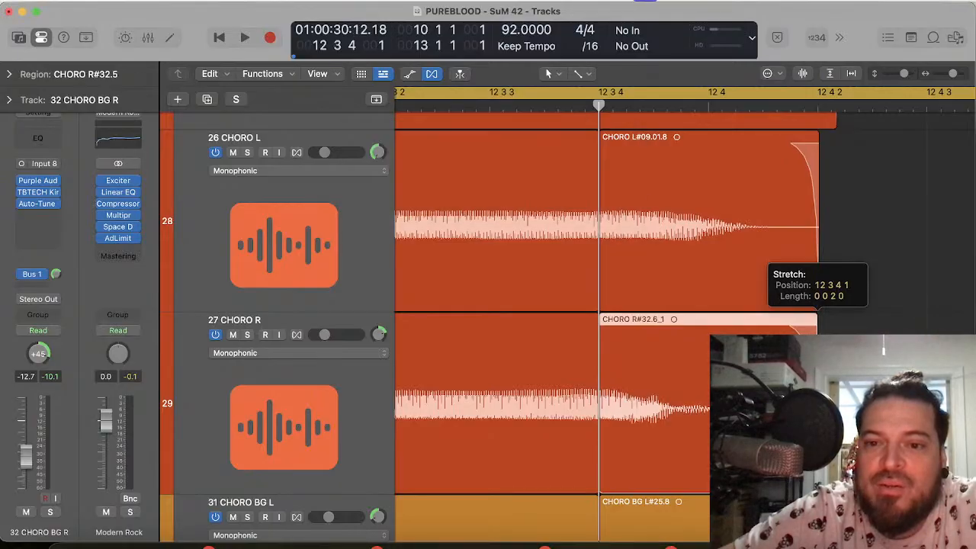
scroll(496, 328, "down", 5)
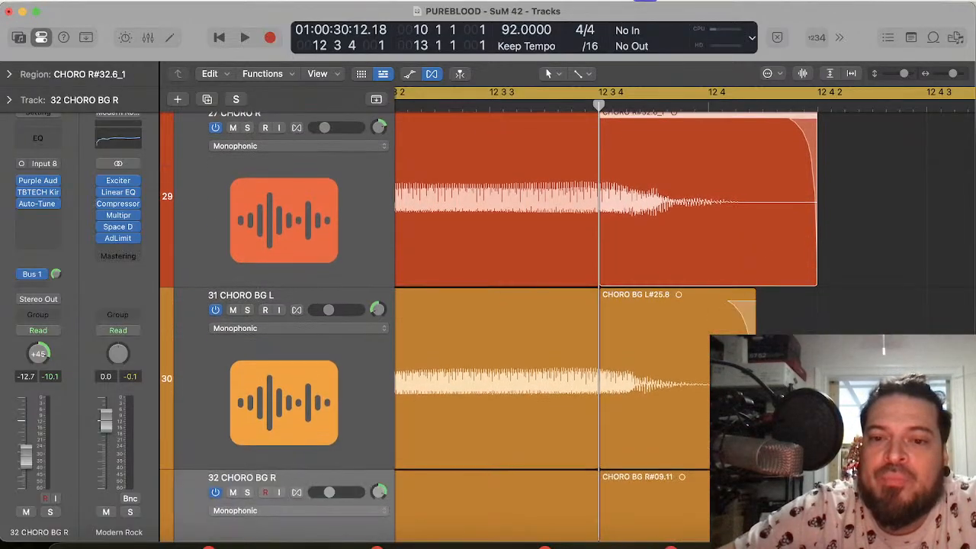
left_click(679, 343)
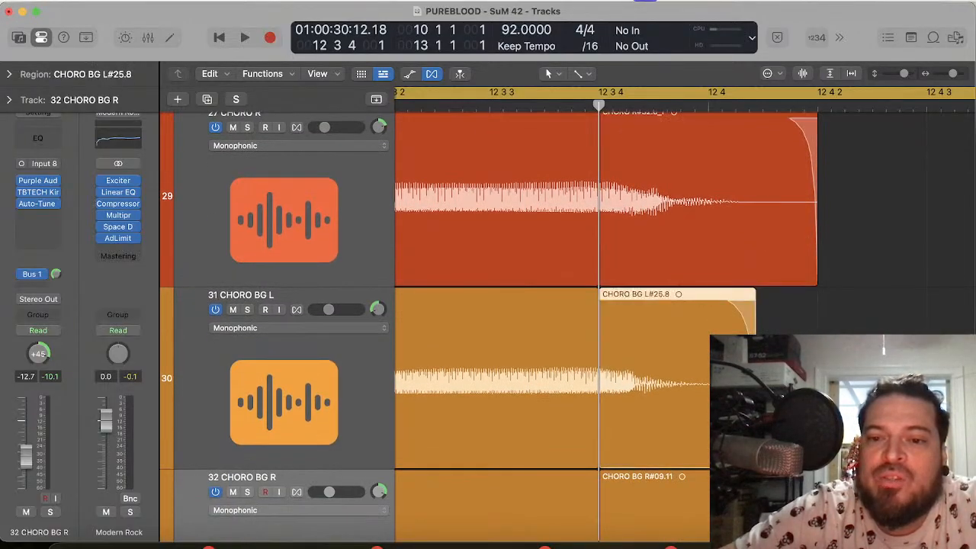
left_click_drag(756, 450, 817, 450)
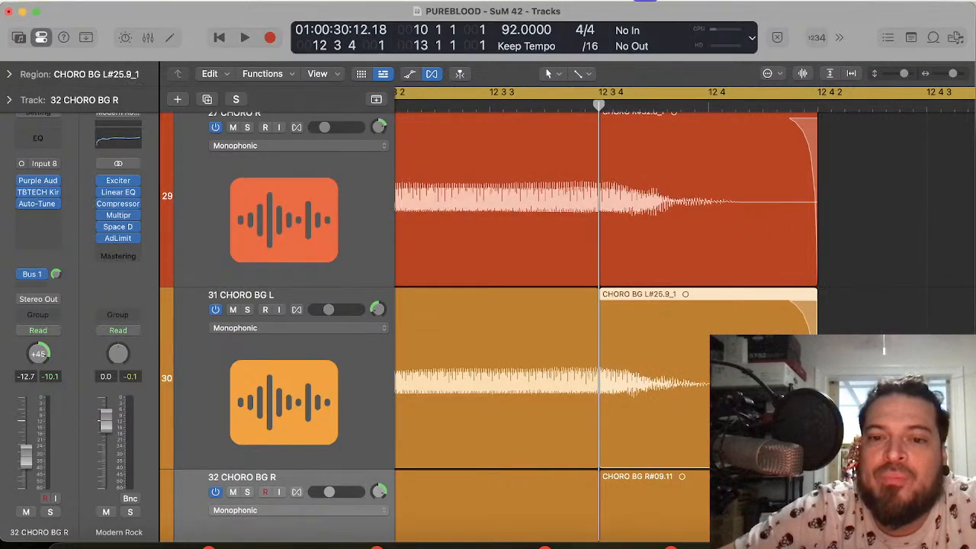
Step: Time-compress the 32 CHORO BG R tail region to end slightly before 12 4 2, using the playhead at 12 4 1 101 to compare vocal endings
scroll(496, 328, "down", 3)
left_click(743, 454)
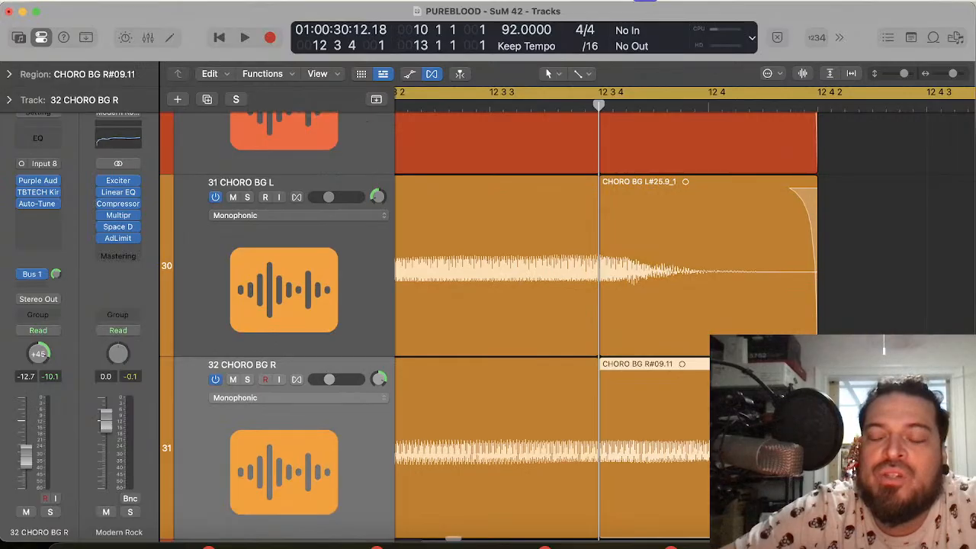
scroll(496, 327, "down", 2)
left_click_drag(877, 381, 833, 381)
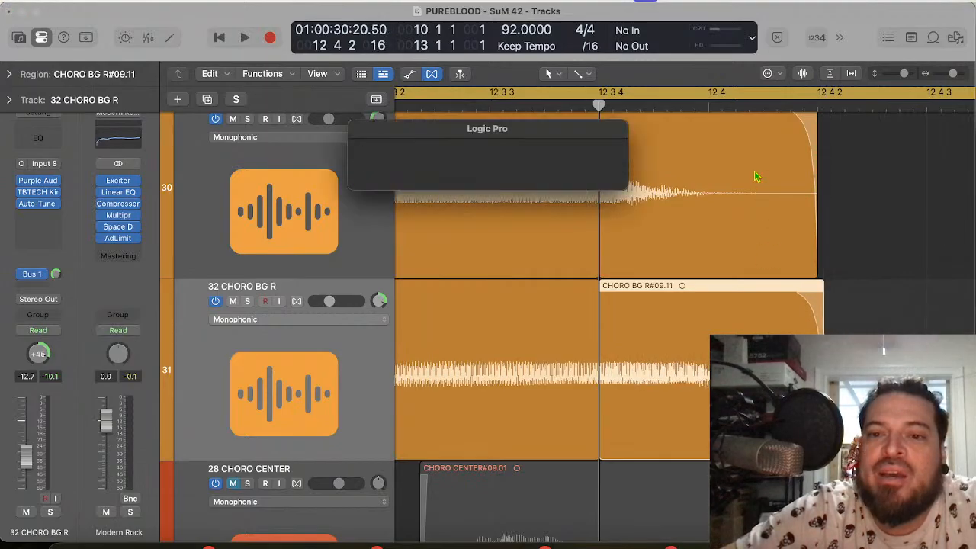
left_click(754, 106)
scroll(755, 106, "up", 10)
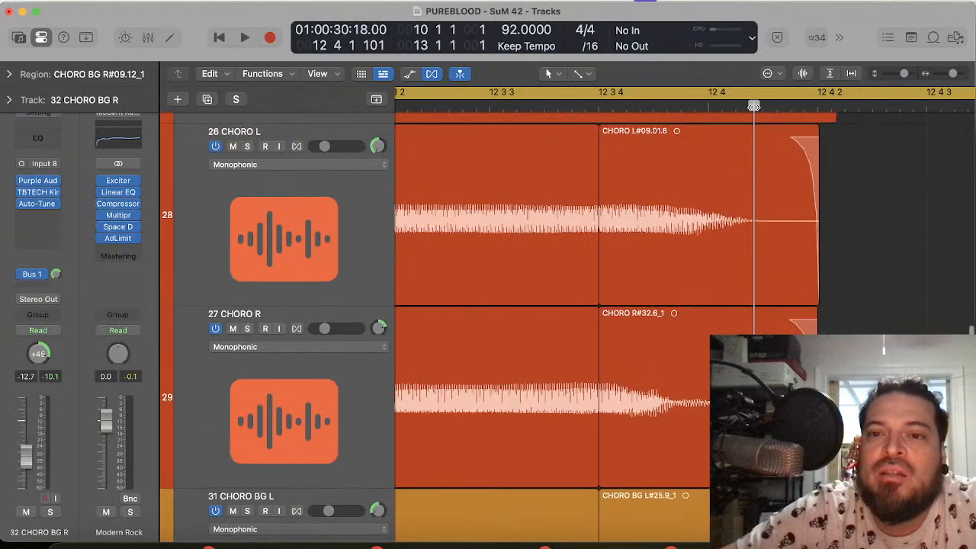
scroll(796, 241, "down", 15)
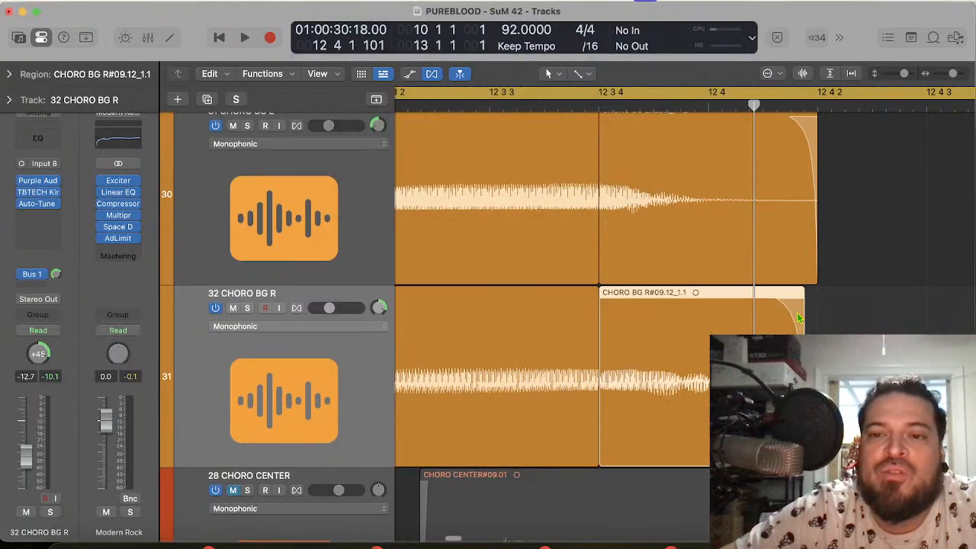
Step: Select the tail regions on 26 CHORO L, 27 CHORO R and 31 CHORO BG L and trim their ends back before 12 4 2
scroll(798, 318, "up", 5)
scroll(798, 318, "up", 2)
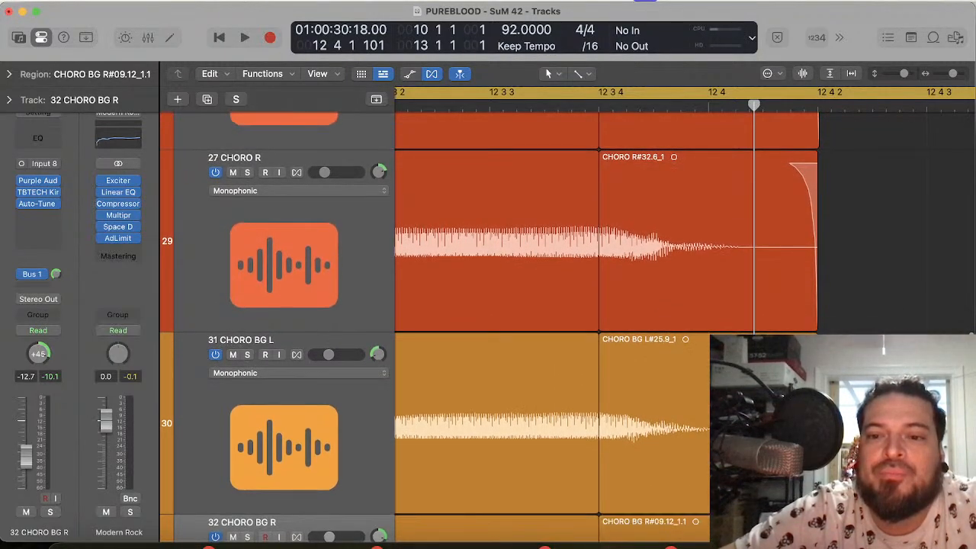
scroll(798, 318, "up", 6)
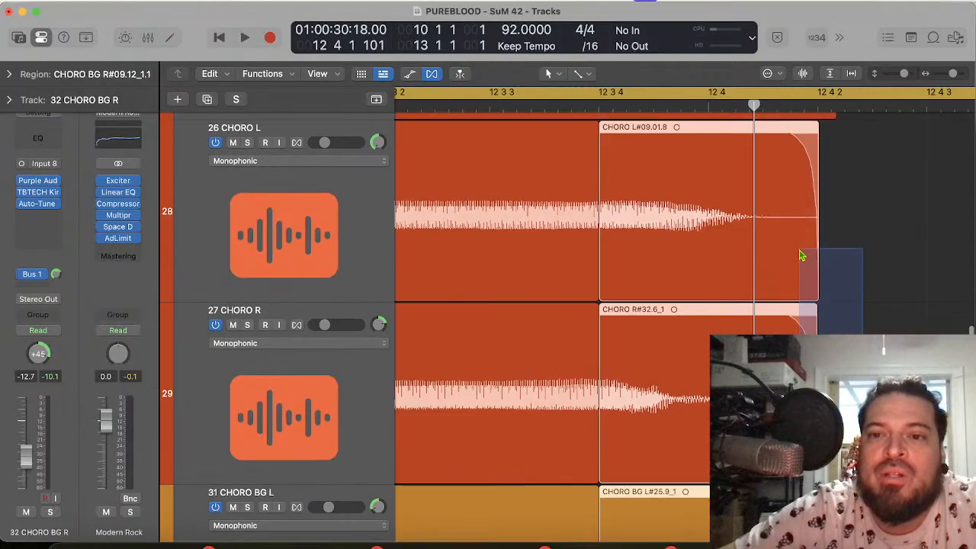
left_click_drag(802, 185, 802, 186)
left_click_drag(817, 289, 793, 286)
Step: Compare the trimmed tail ends across the chorus tracks and play back the phrase
scroll(793, 286, "down", 6)
scroll(793, 286, "down", 4)
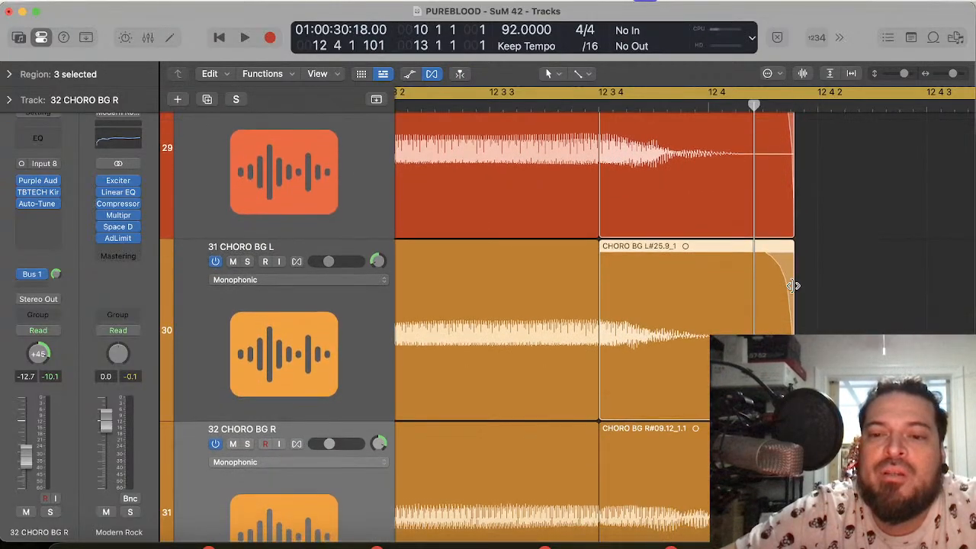
scroll(793, 286, "up", 14)
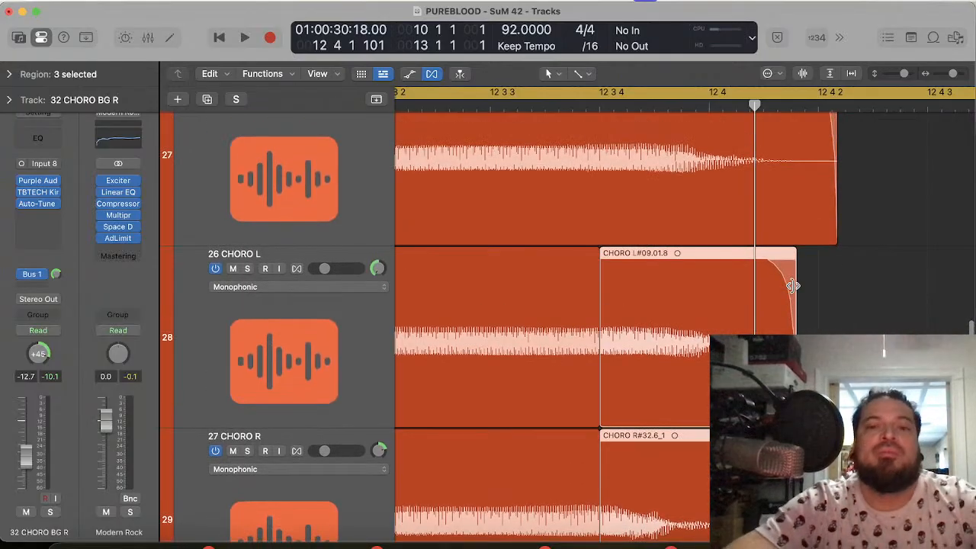
key("space")
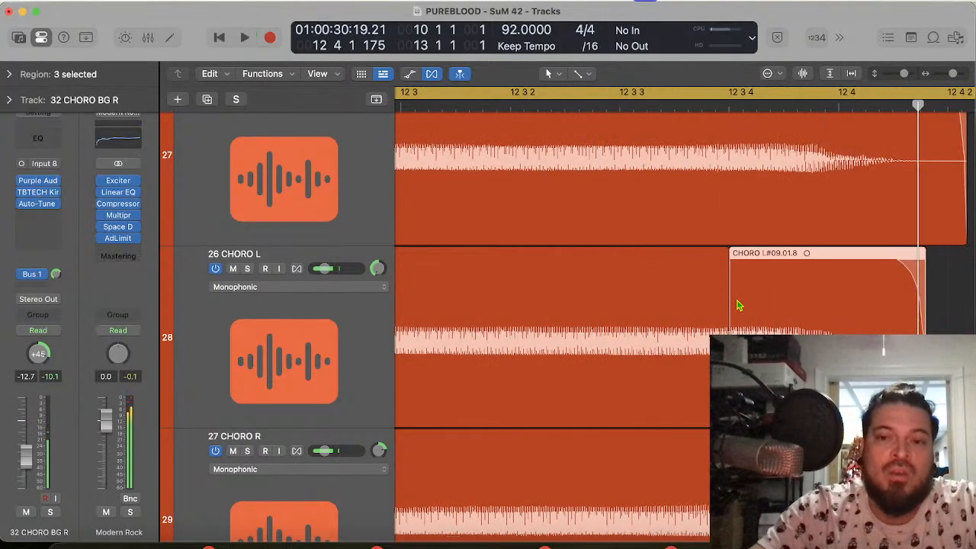
Step: Unmute the PUREBLOOD - SUNRISE DRUMS track and play the chorus phrase from bar 10 with the drums
scroll(737, 305, "up", 20)
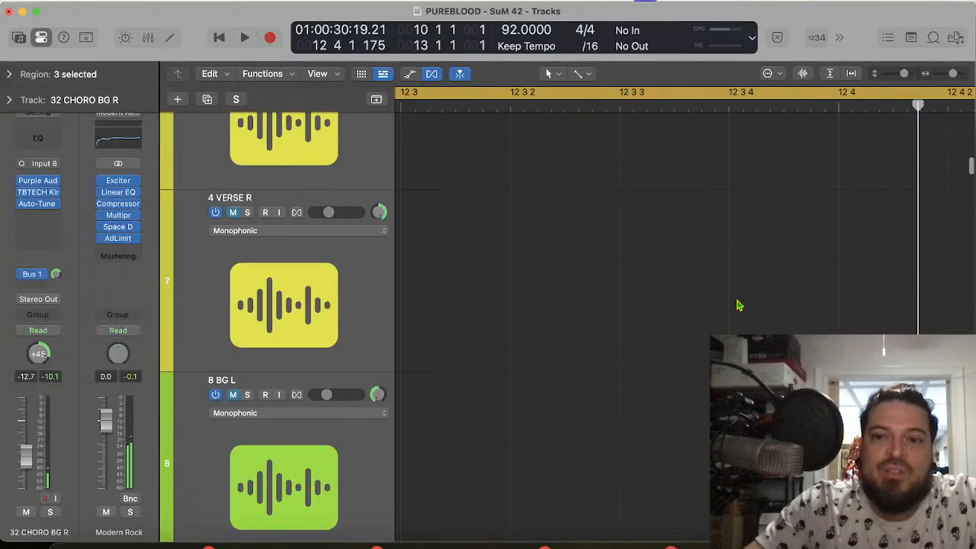
scroll(737, 305, "up", 15)
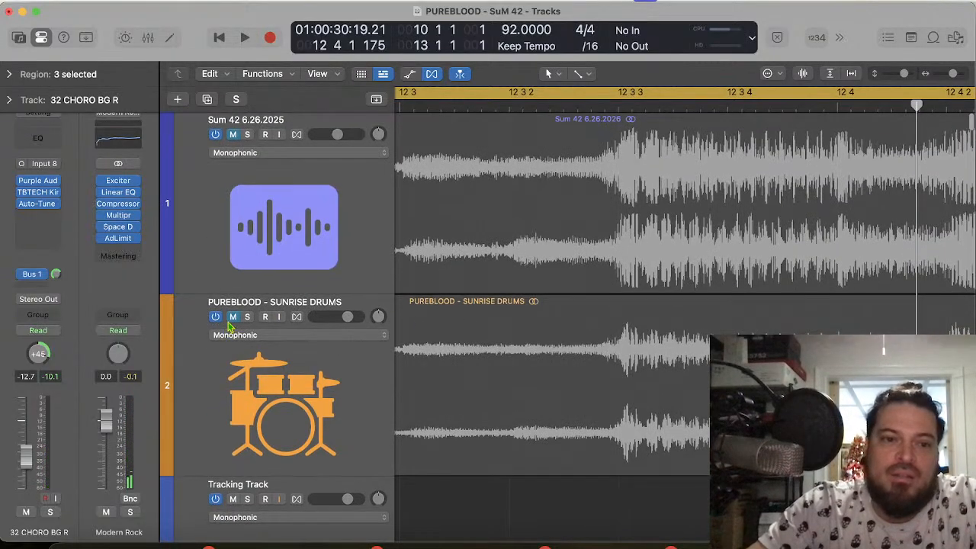
left_click(231, 327)
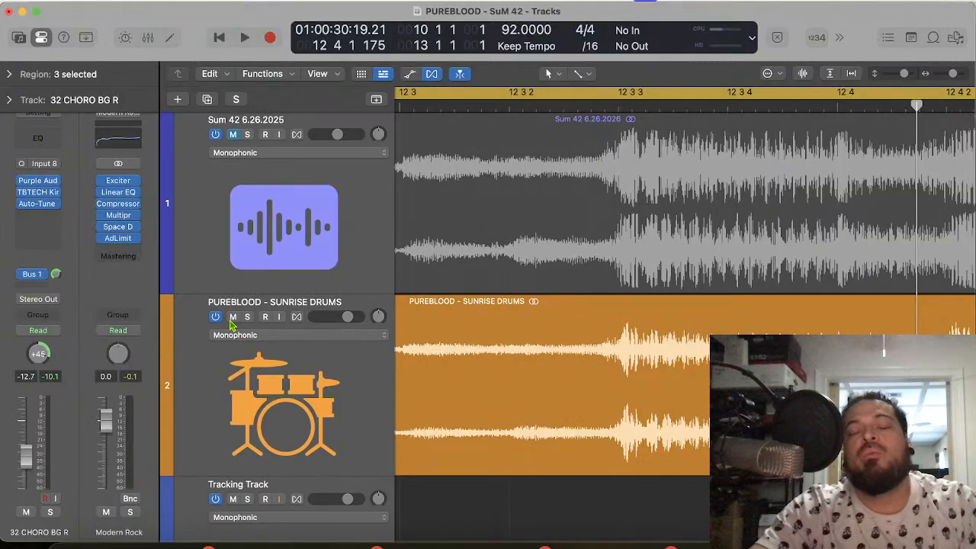
key("space")
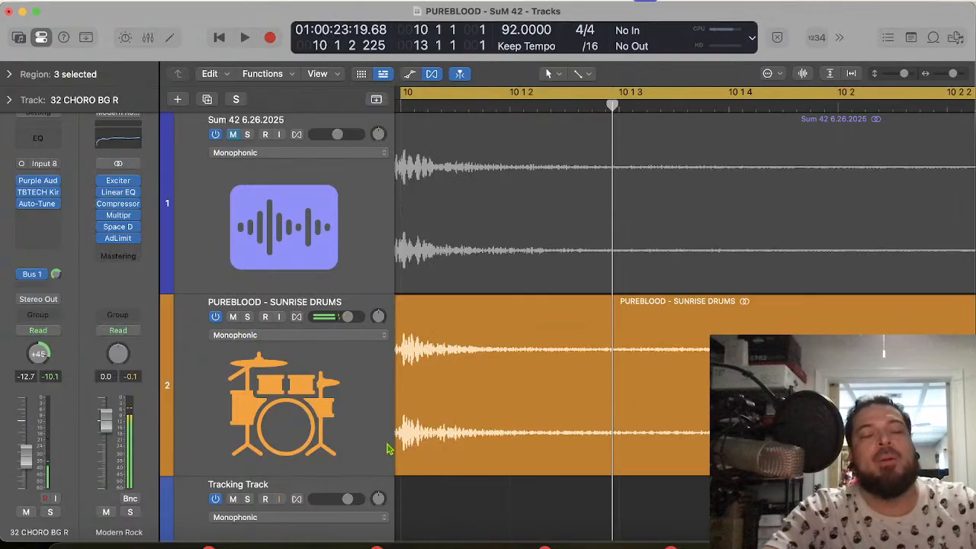
key("space")
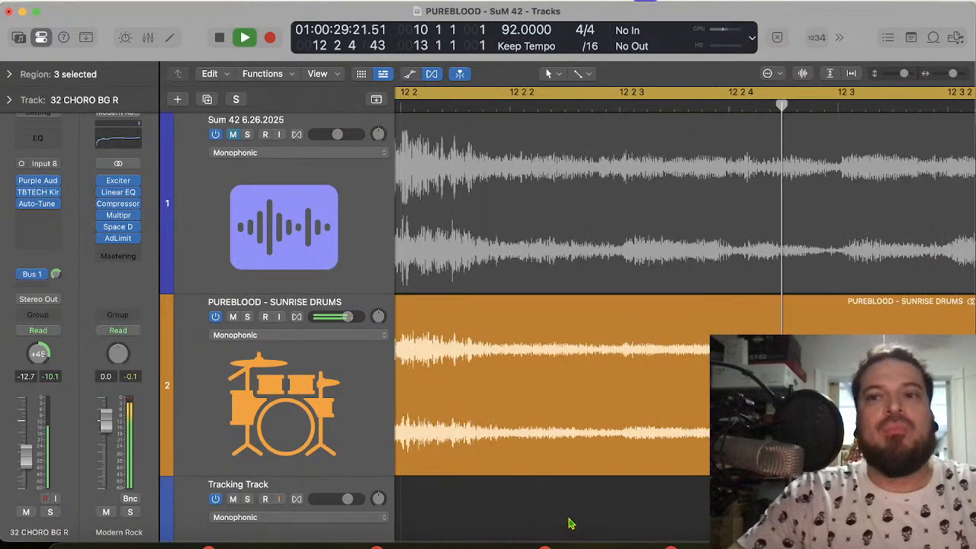
key("space")
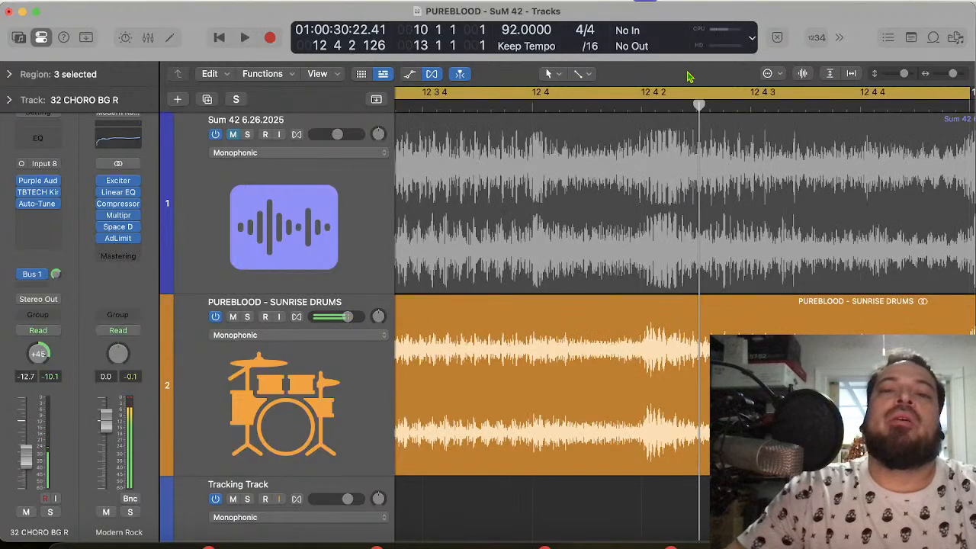
Step: Turn off the cycle range and show the 31 CHORO BG L and 32 CHORO BG R tracks around bars 12 to 13, zoomed out
left_click(657, 96)
scroll(615, 497, "down", 10)
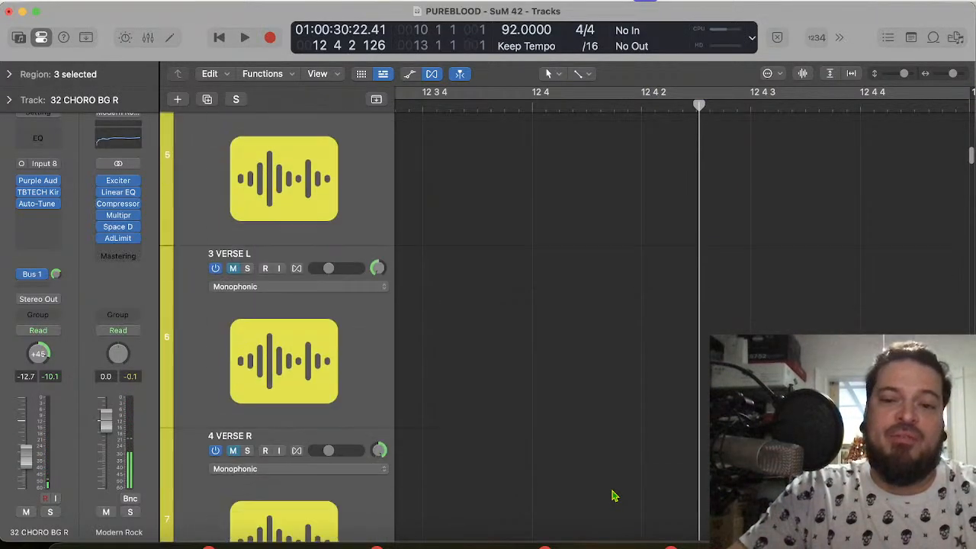
key("super+Left")
key("super+Left")
key("super+Left")
scroll(615, 496, "down", 15)
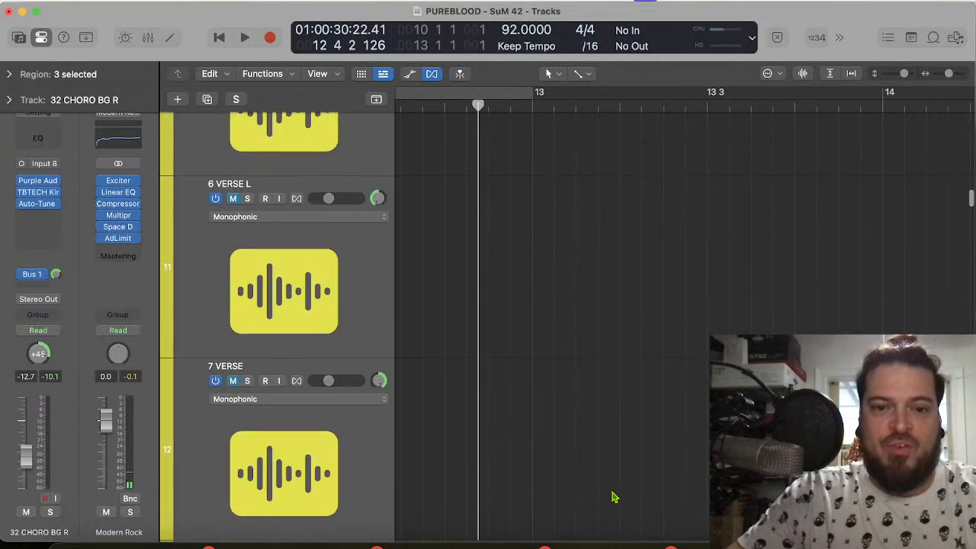
scroll(615, 497, "down", 15)
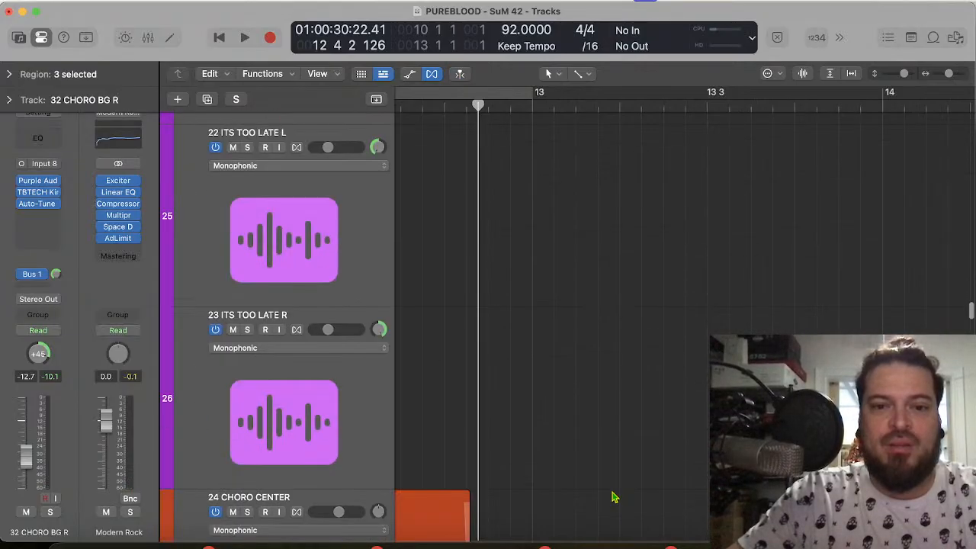
scroll(615, 497, "left", 3)
scroll(614, 496, "down", 8)
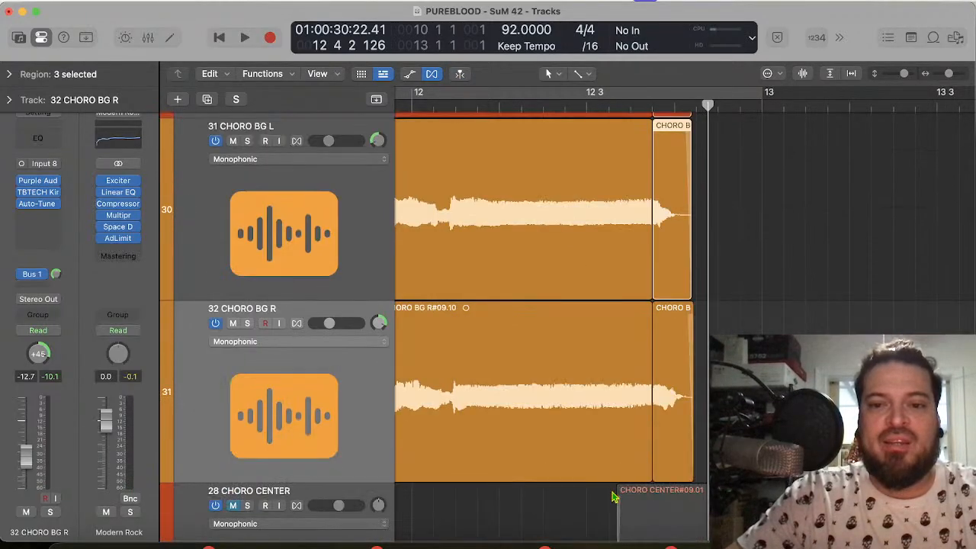
Step: Look over the chorus tracks from 24 CHORO CENTER down to 29 CHORO L around bars 12 to 13
scroll(614, 497, "down", 3)
scroll(615, 496, "right", 2)
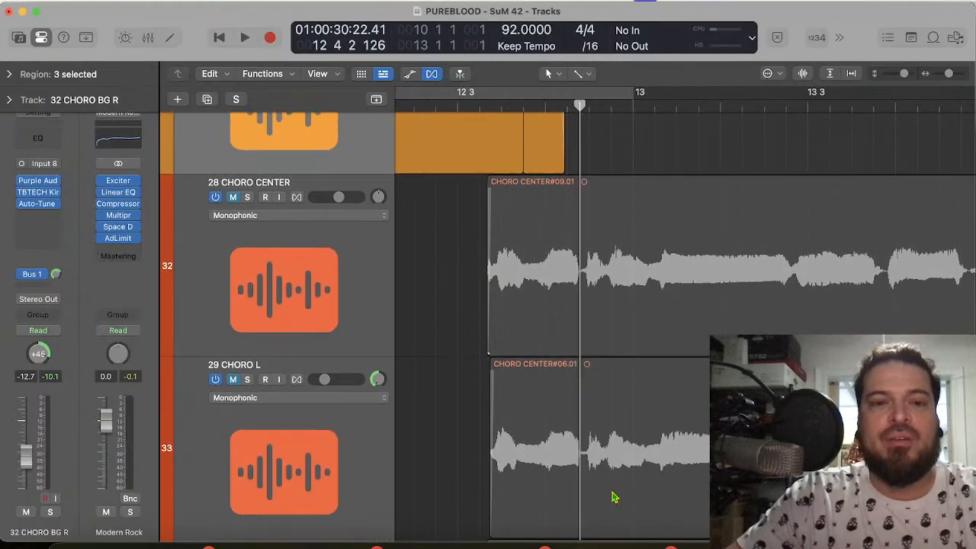
scroll(615, 496, "up", 3)
scroll(615, 497, "up", 3)
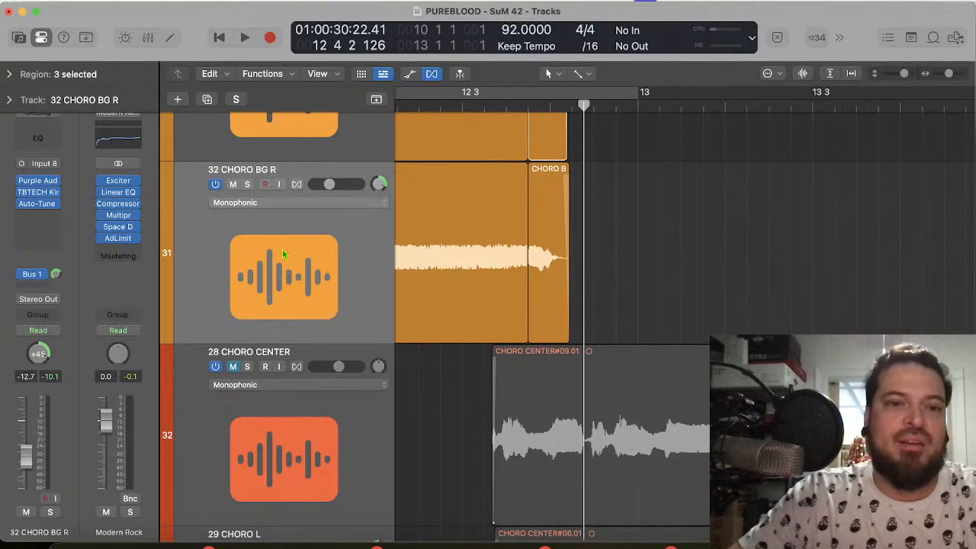
left_click(282, 254)
scroll(282, 255, "up", 15)
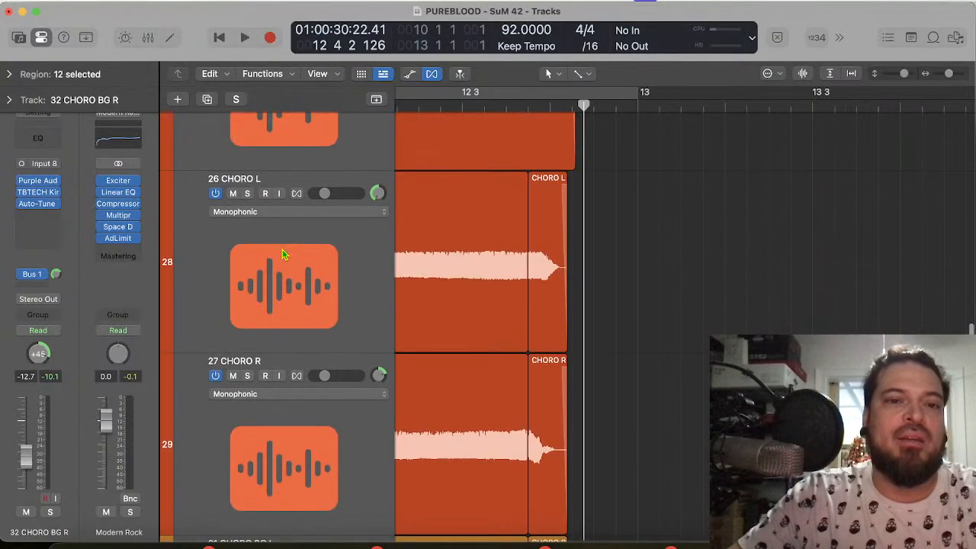
scroll(283, 255, "up", 4)
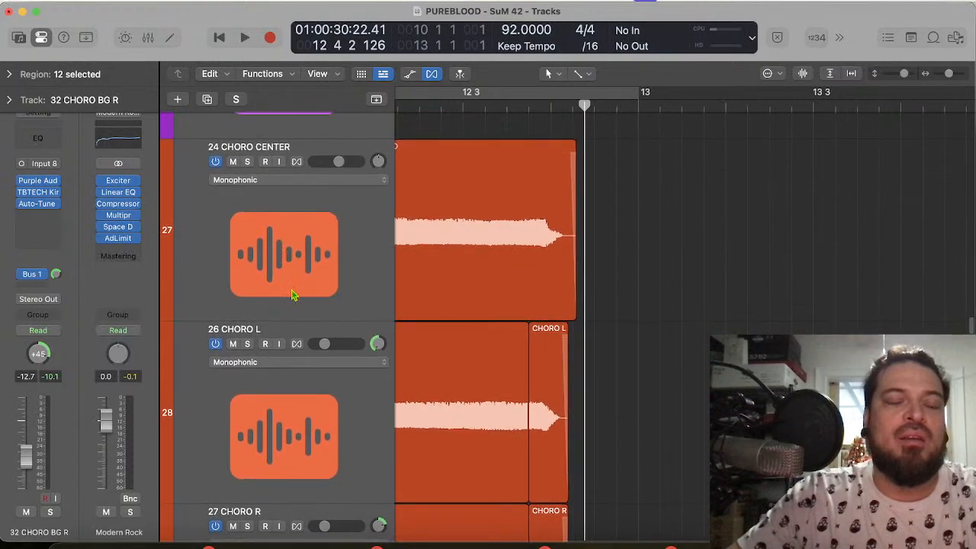
Step: Select the 28 CHORO CENTER, 29 CHORO L and 30 CHORO R tracks and unmute them together
scroll(292, 295, "down", 20)
left_click(292, 290)
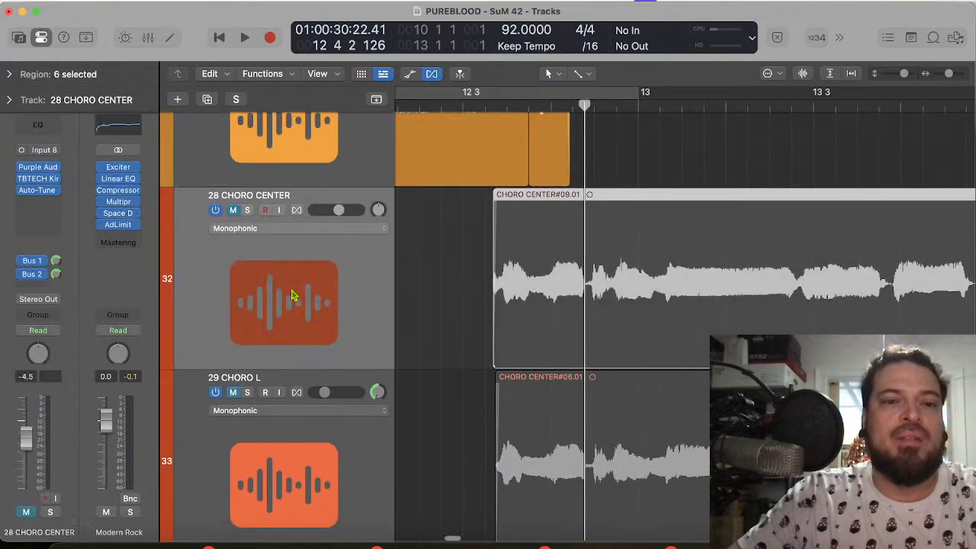
scroll(293, 293, "down", 12)
scroll(292, 295, "down", 2)
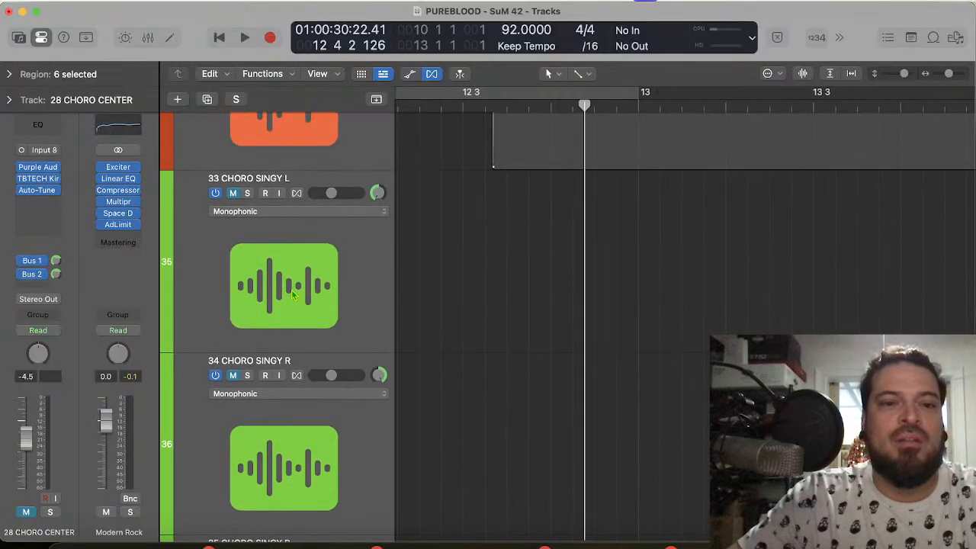
scroll(293, 295, "up", 4)
left_click(303, 230, "shift")
scroll(302, 230, "up", 10)
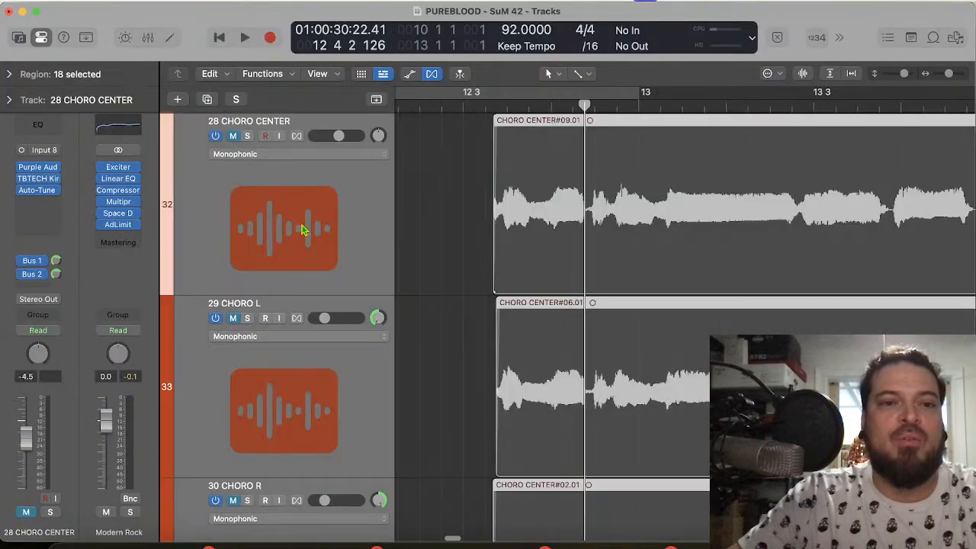
left_click(234, 319)
Step: Move the four tracks 37 CHORO BG L through 40 CHORO BG R up to directly below 30 CHORO R, above 33 CHORO SINGY L
scroll(654, 416, "down", 20)
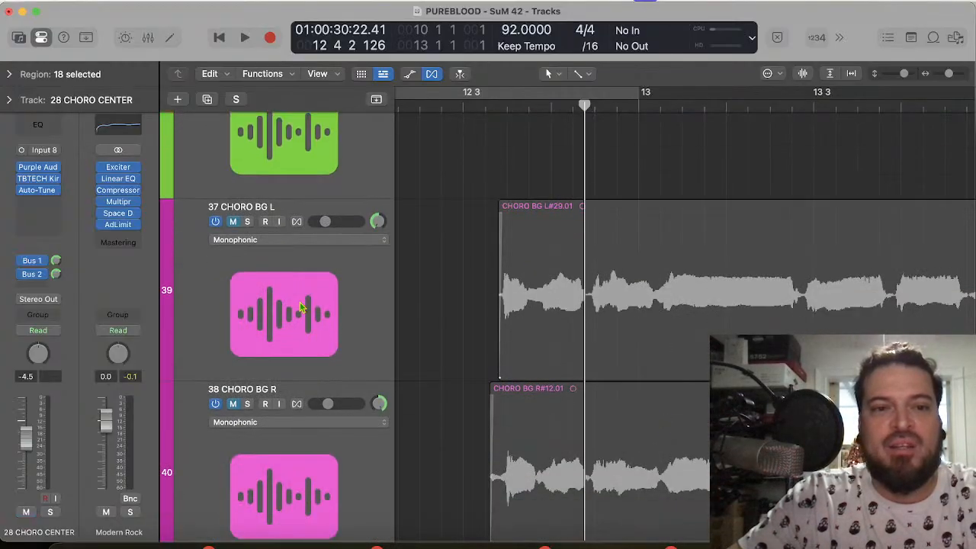
left_click(301, 307)
scroll(301, 315, "down", 6)
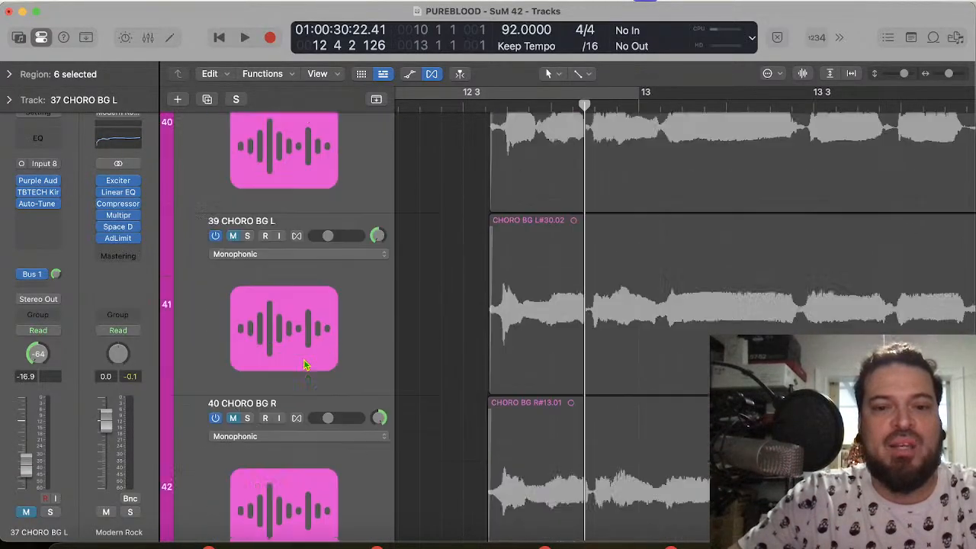
scroll(304, 365, "down", 8)
left_click(304, 262, "shift")
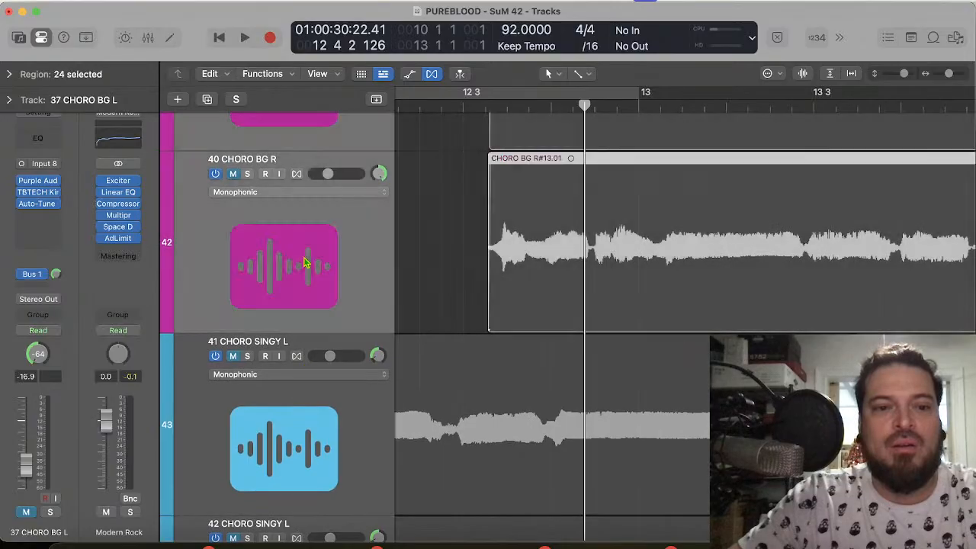
scroll(303, 261, "up", 12)
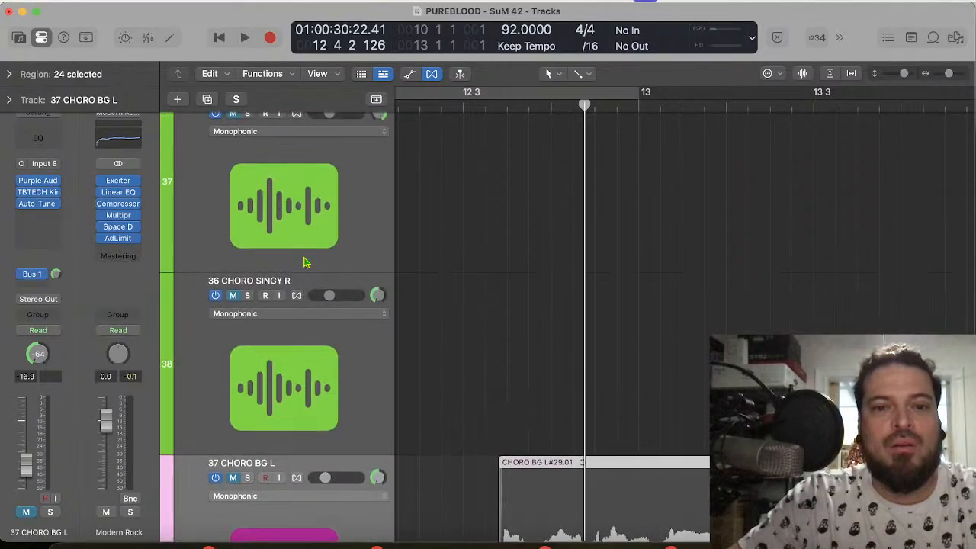
scroll(260, 463, "down", 8)
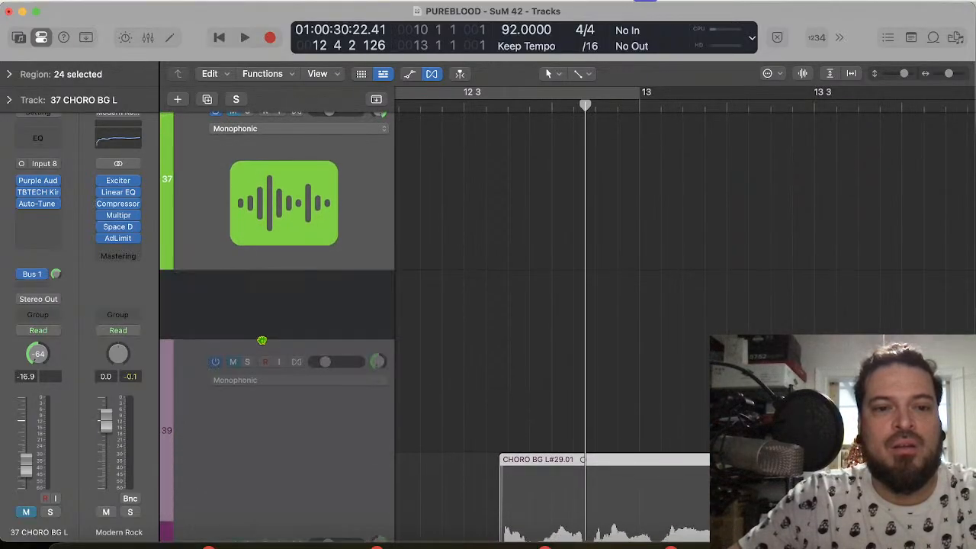
left_click_drag(279, 65, 306, 260)
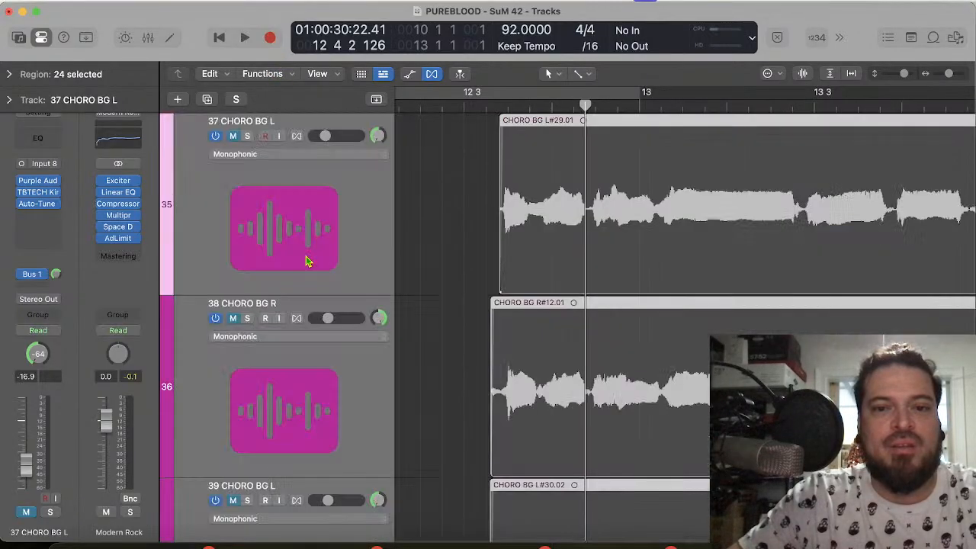
Step: Unmute the four moved background tracks, 37 CHORO BG L through 40 CHORO BG R
scroll(489, 330, "down", 5)
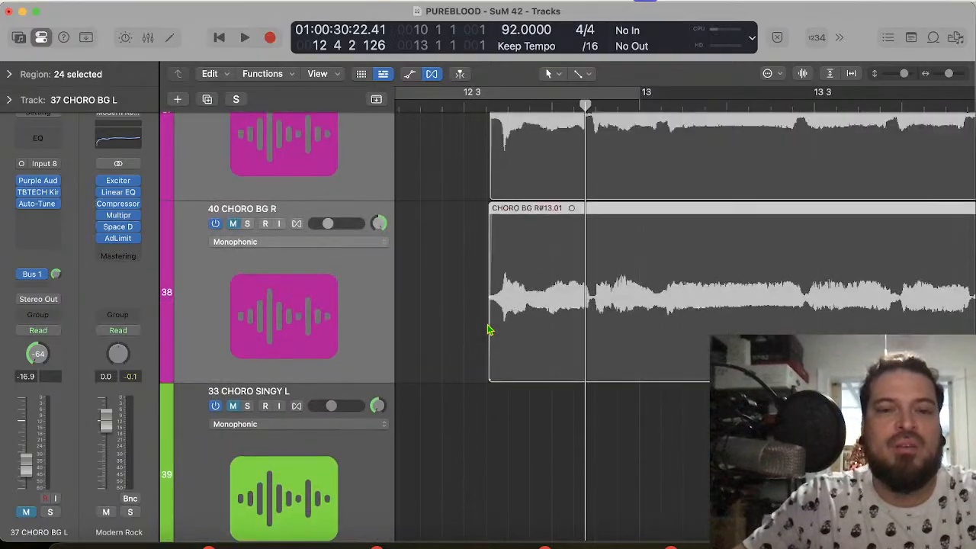
left_click(235, 310)
scroll(556, 298, "up", 10)
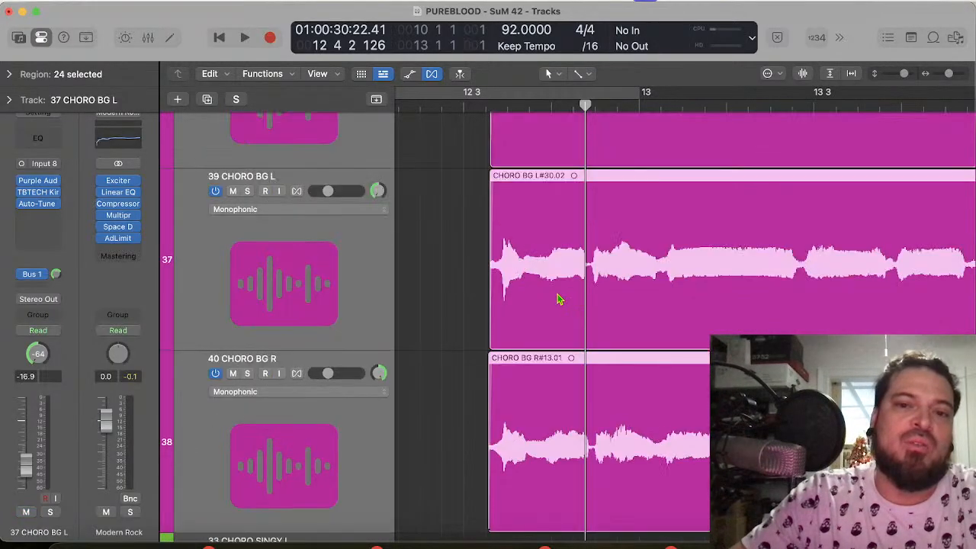
Step: Set the cycle range from 12 3 to 15 3 and play the chorus phrase
scroll(558, 299, "up", 2)
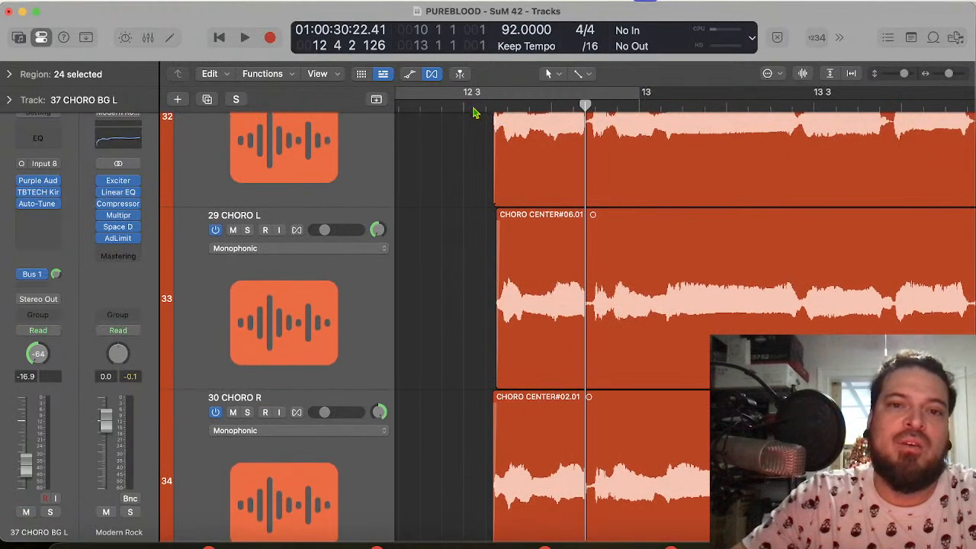
left_click_drag(468, 93, 875, 160)
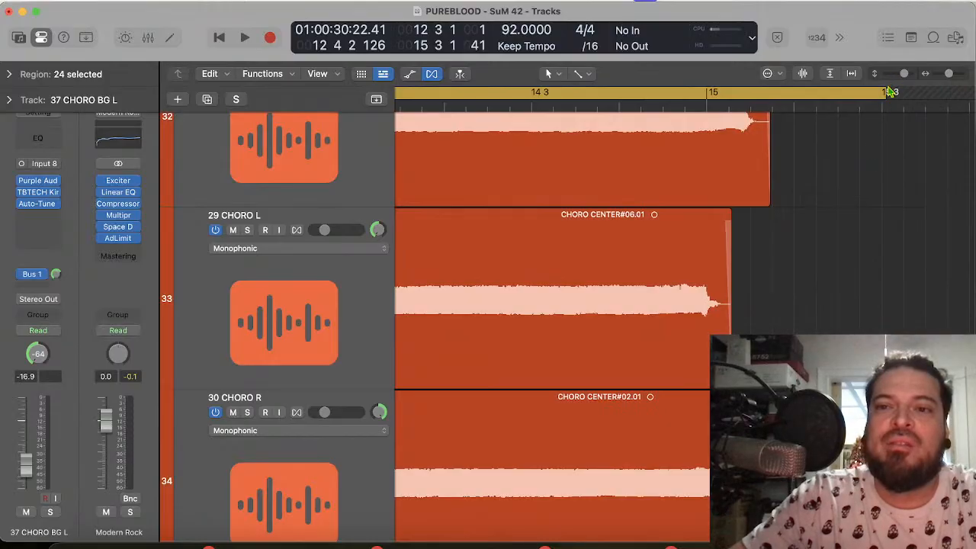
left_click_drag(884, 90, 883, 91)
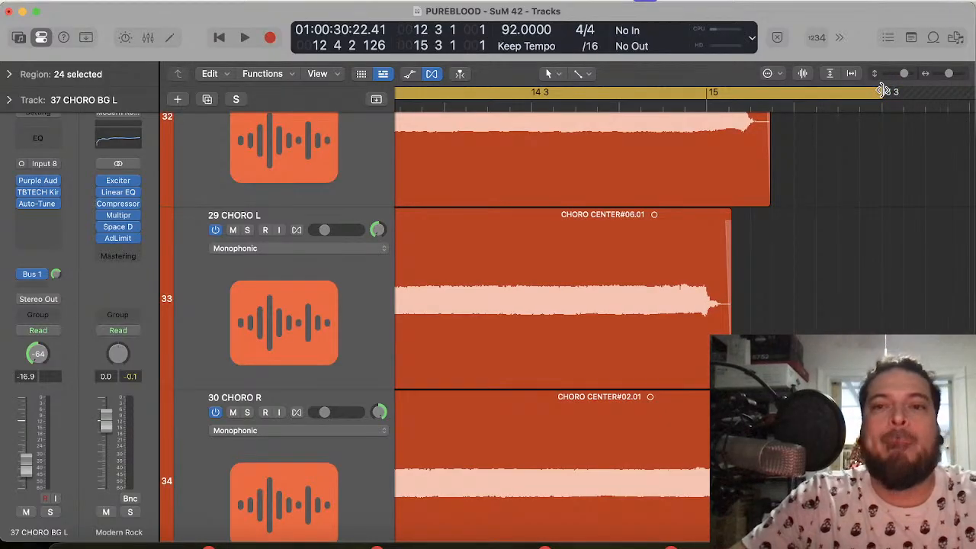
key("space")
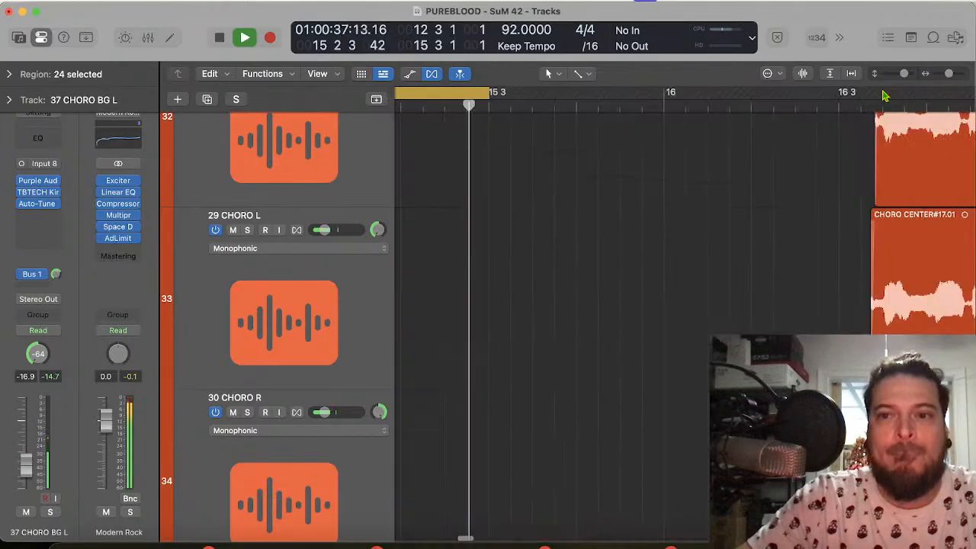
key("space")
Step: Select the tracks from 24 CHORO CENTER through 32 CHORO BG R and mute them together
scroll(627, 120, "up", 10)
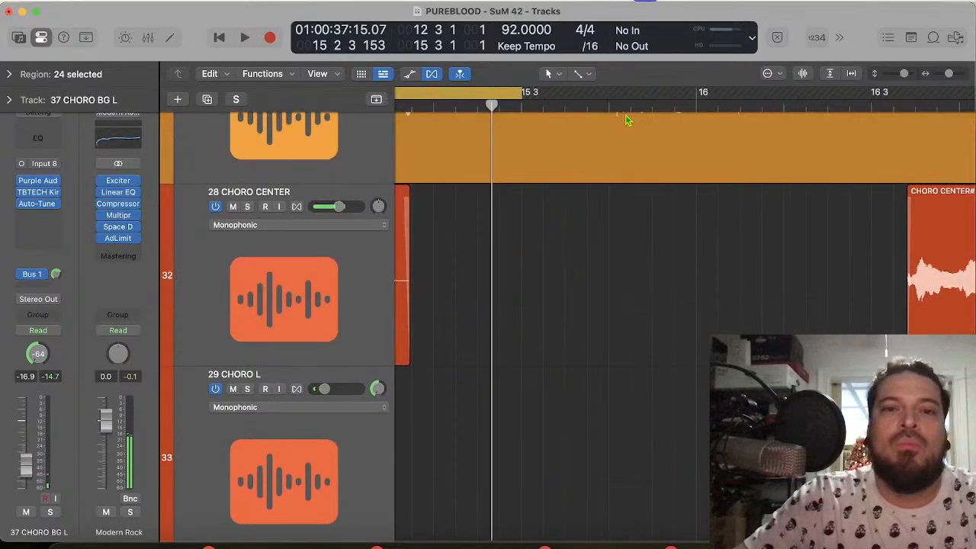
scroll(627, 120, "left", 5)
scroll(627, 120, "up", 5)
scroll(627, 120, "left", 2)
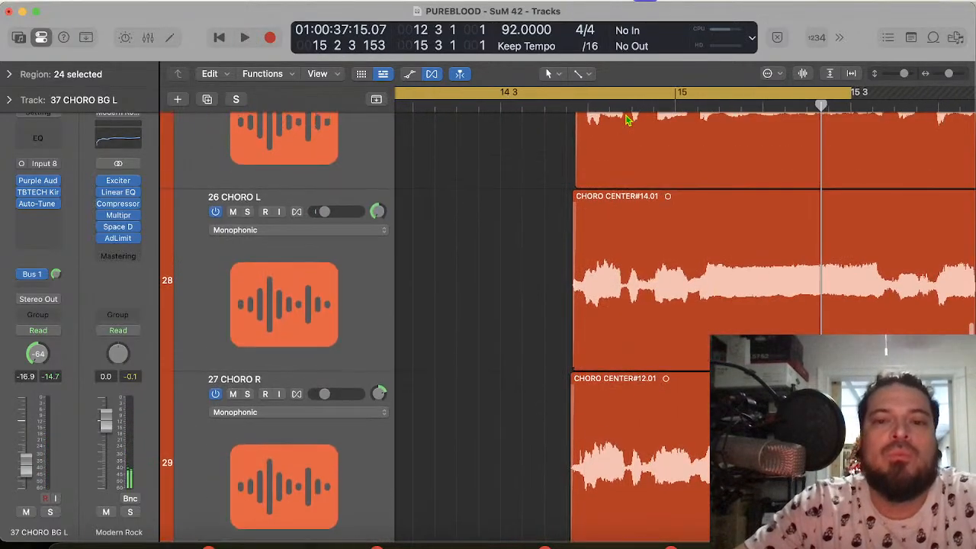
scroll(627, 120, "down", 10)
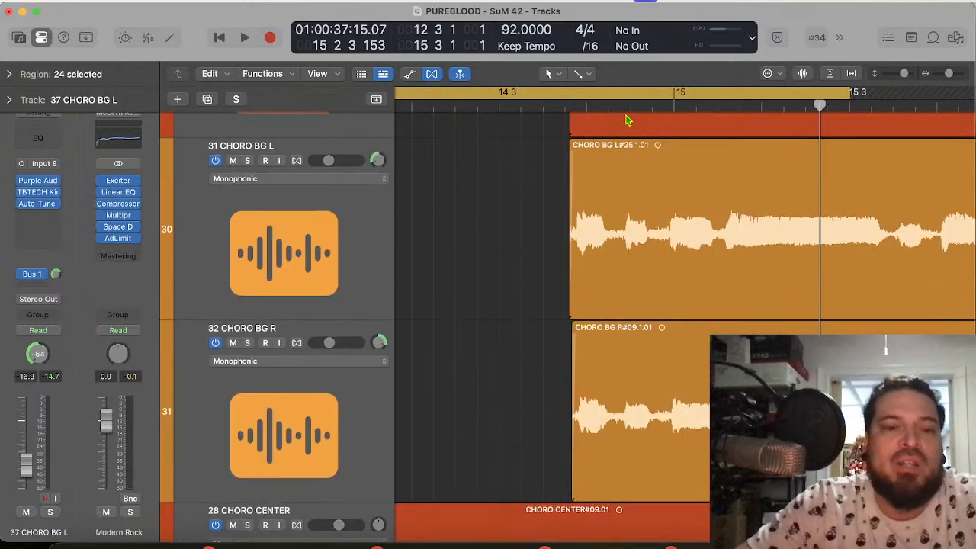
left_click(239, 473)
scroll(276, 402, "up", 12)
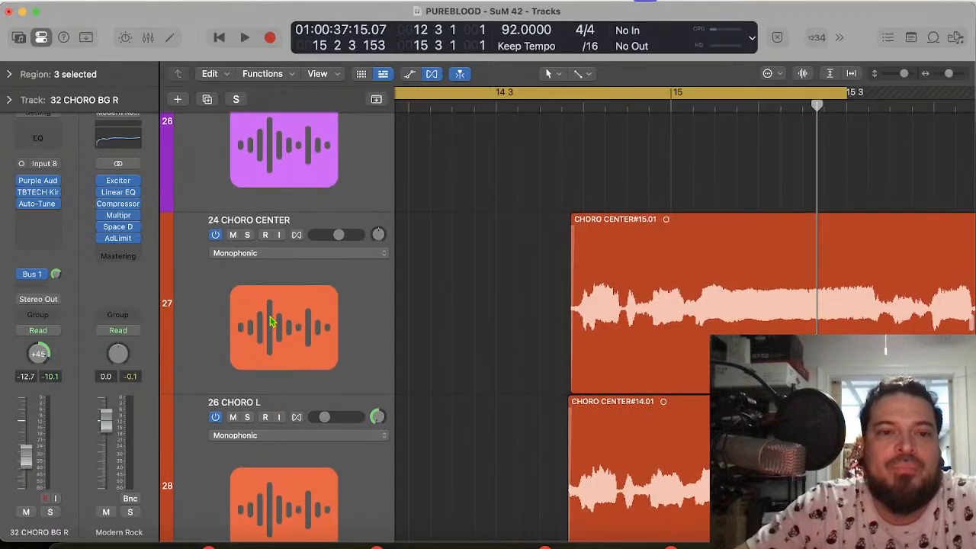
left_click(241, 235, "shift")
left_click(233, 236)
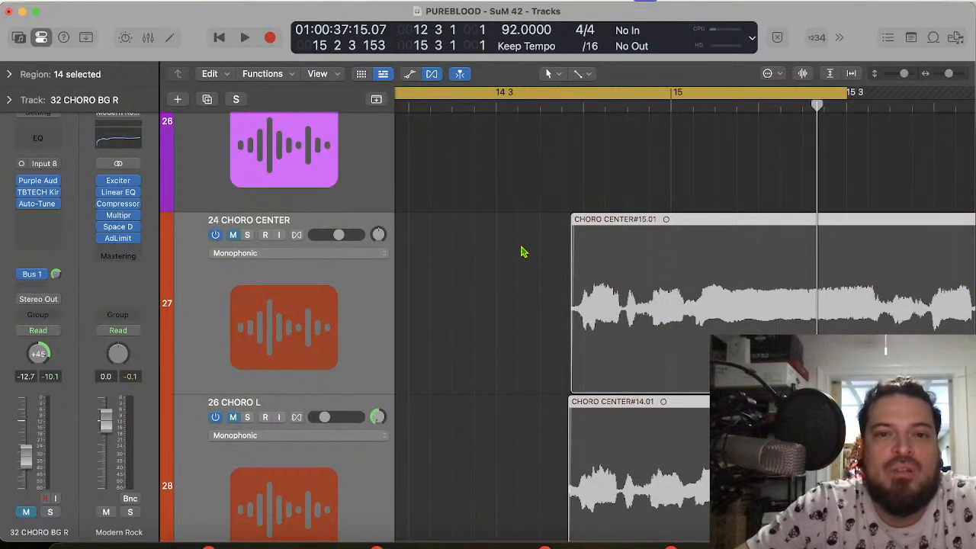
Step: Play the cycled phrase with the drums, and mute the PUREBLOOD - SUNRISE DRUMS track
key("space")
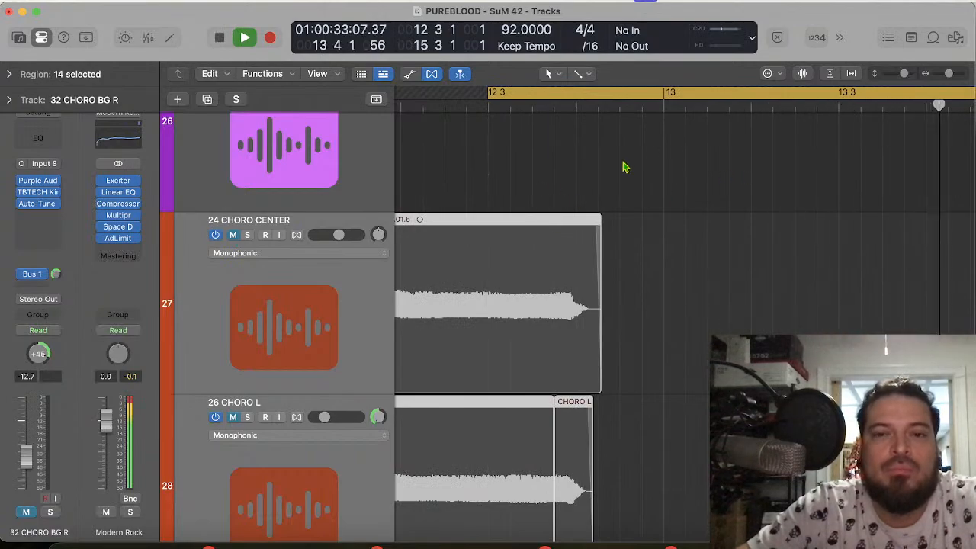
scroll(514, 176, "up", 15)
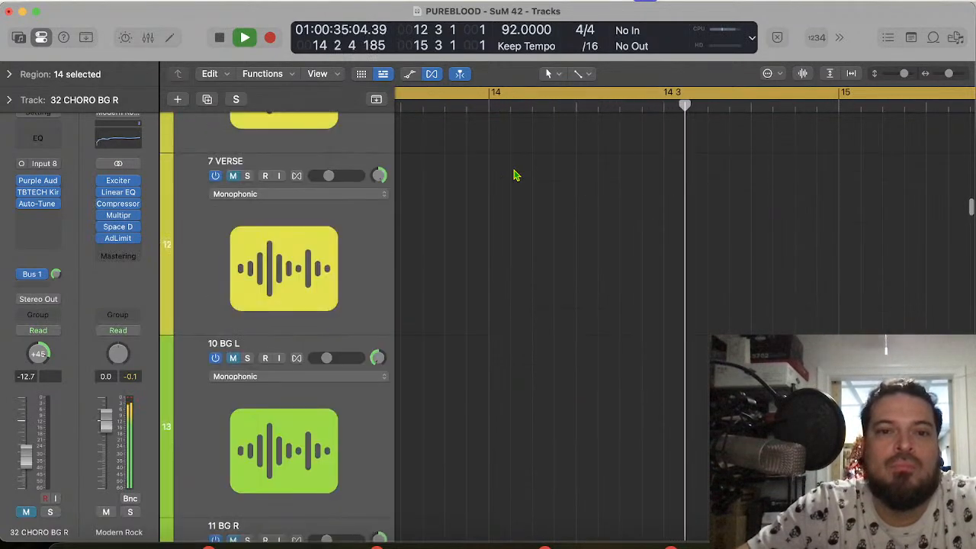
scroll(514, 175, "up", 10)
key("space")
left_click(234, 316)
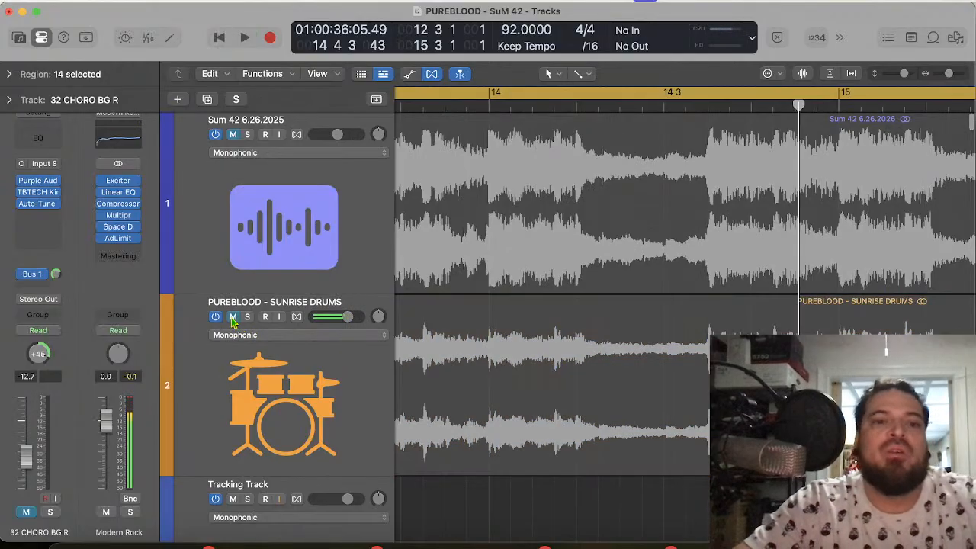
left_click(233, 316)
key("space")
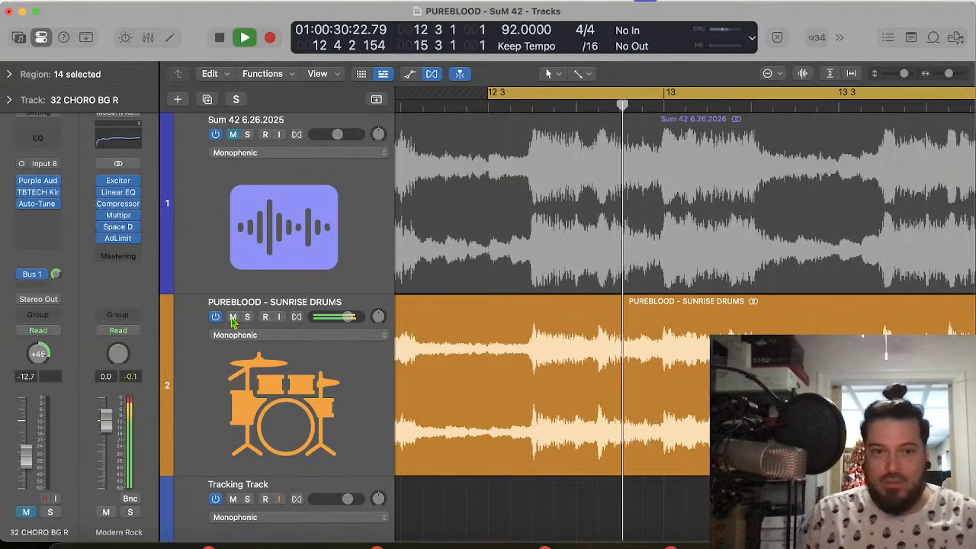
left_click(233, 317)
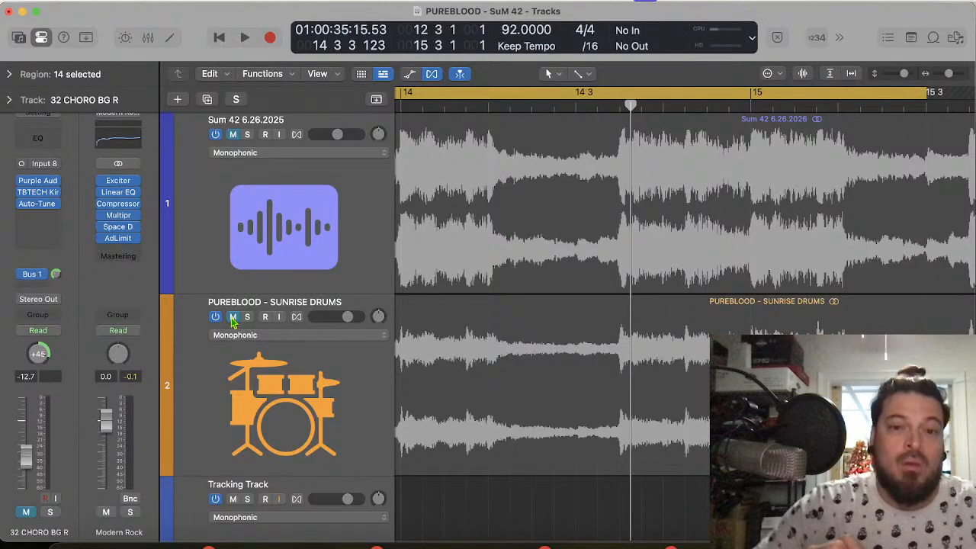
Step: Play the cycled phrase without the drums and follow the 39 CHORO BG L and 40 CHORO BG R tracks
scroll(556, 292, "down", 20)
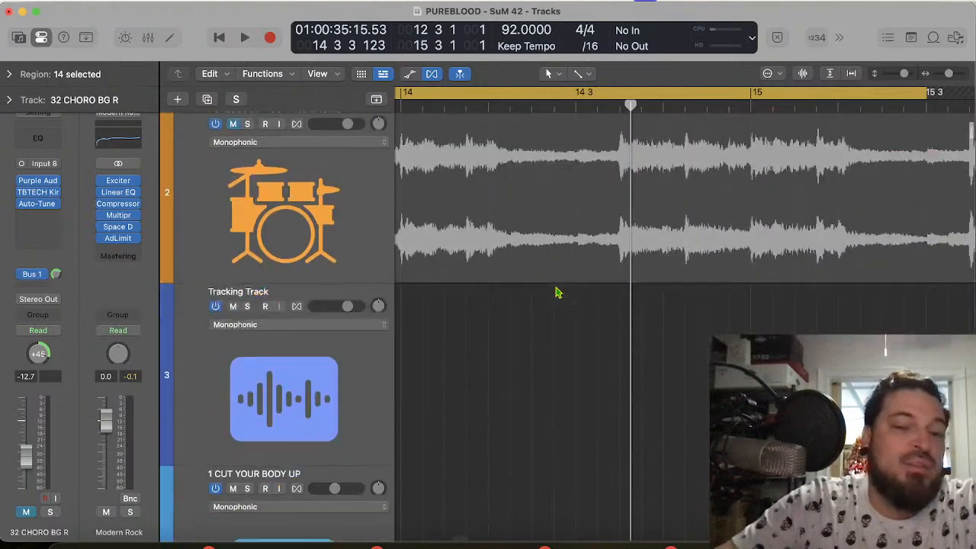
scroll(556, 292, "down", 20)
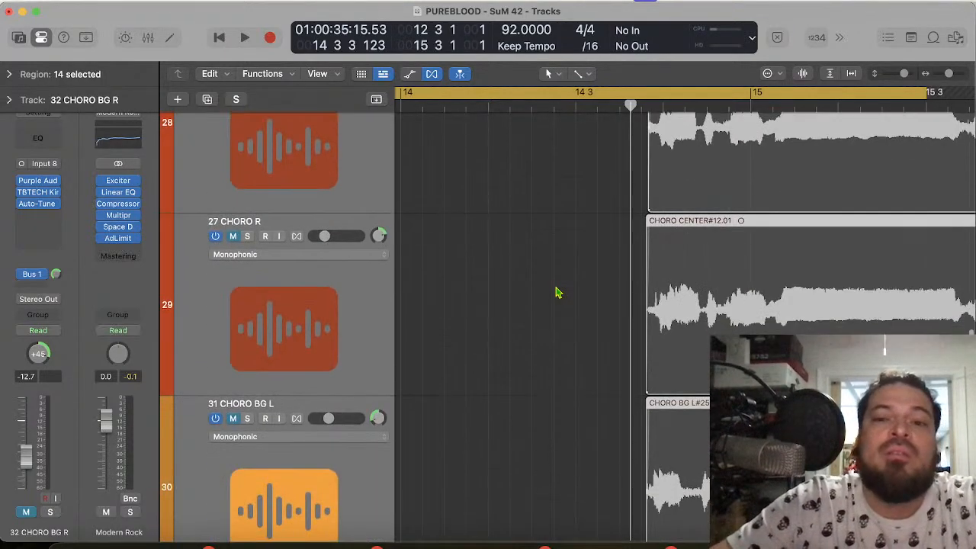
key("space")
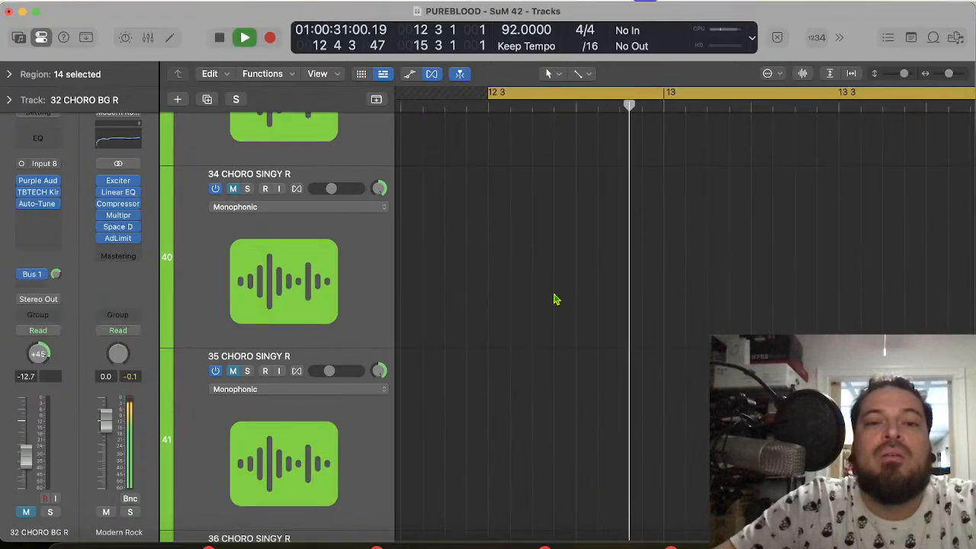
scroll(554, 301, "down", 5)
scroll(554, 310, "down", 5)
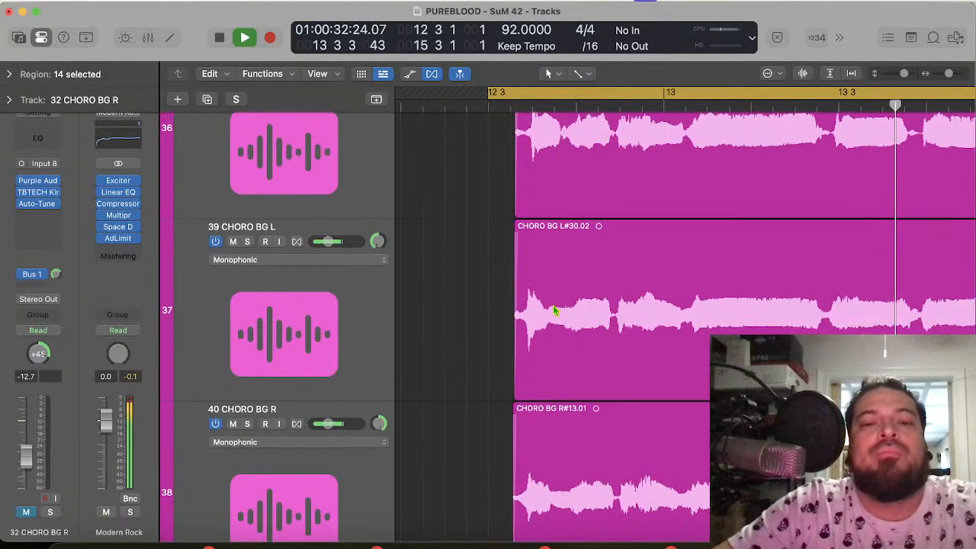
Step: Stop playback, then select the four background tracks from 37 CHORO BG L through 40 CHORO BG R and mute them together
left_click(322, 341)
key("space")
scroll(322, 340, "up", 10)
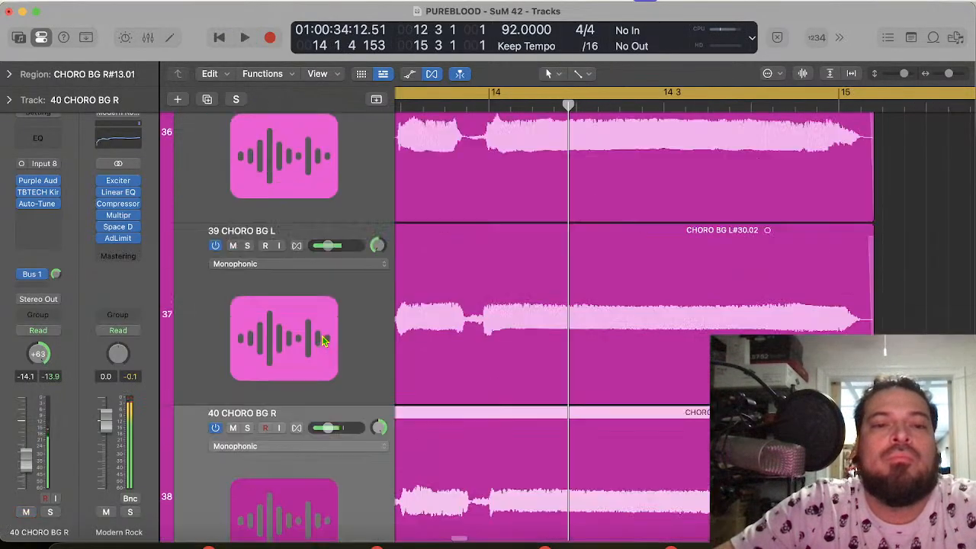
left_click(304, 364, "shift")
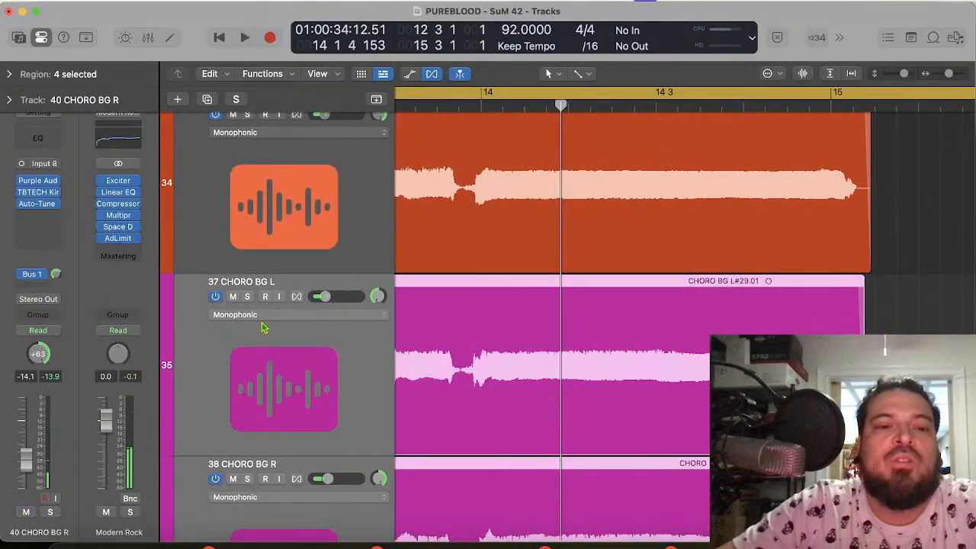
left_click(233, 296)
Step: Play the start of the cycled phrase with the 28 CHORO CENTER, 29 CHORO L and 30 CHORO R tracks
scroll(679, 195, "up", 6)
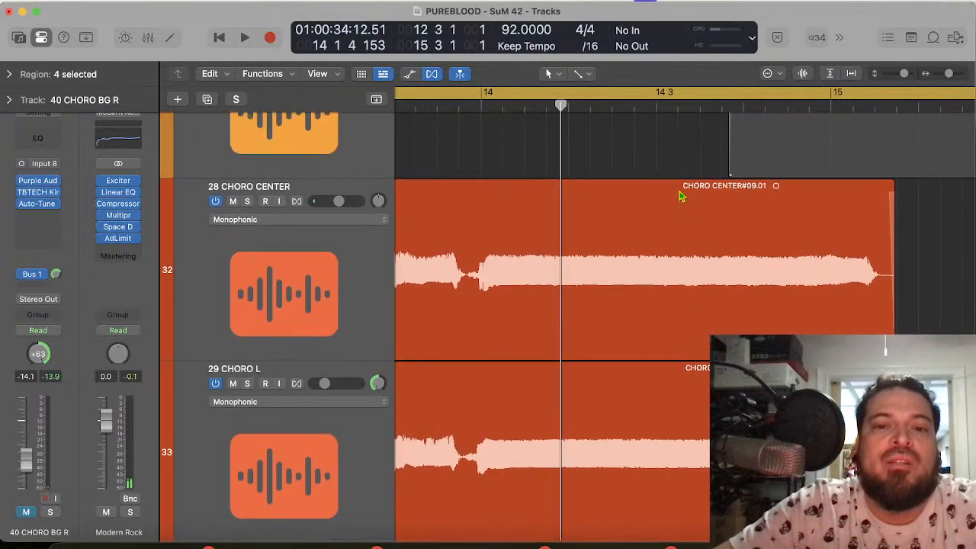
scroll(681, 197, "left", 2)
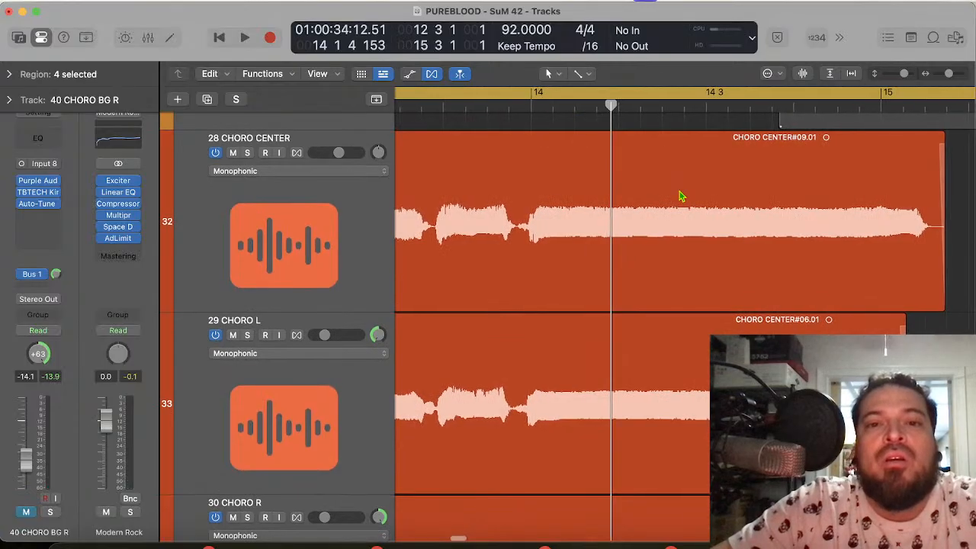
key("space")
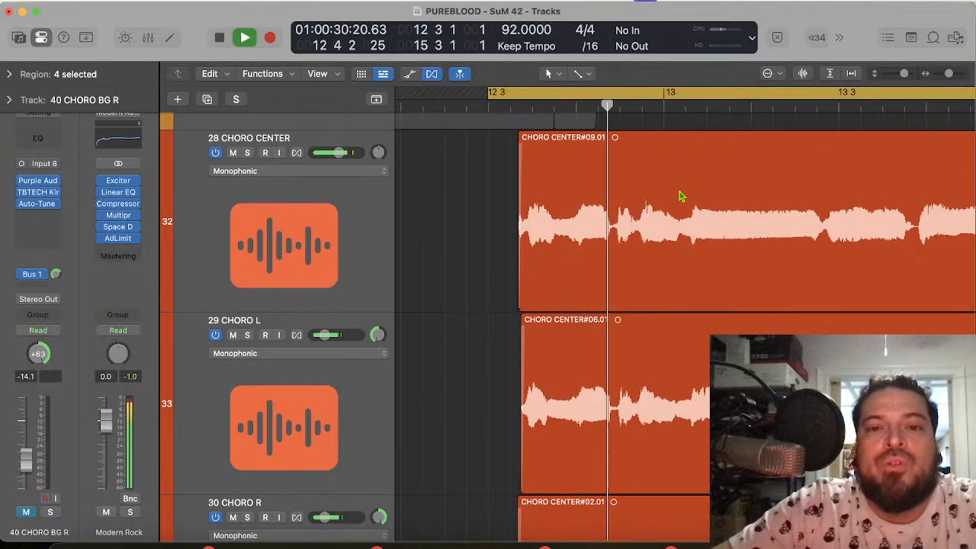
key("space")
Step: Select the 29 CHORO L and 30 CHORO R tracks and mute them together
left_click(257, 395)
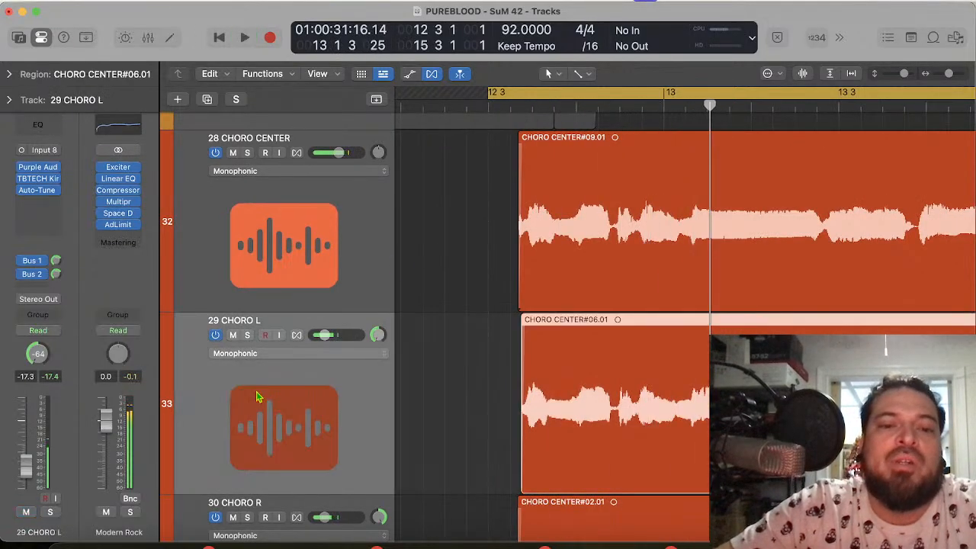
scroll(257, 397, "down", 4)
left_click(268, 478, "shift")
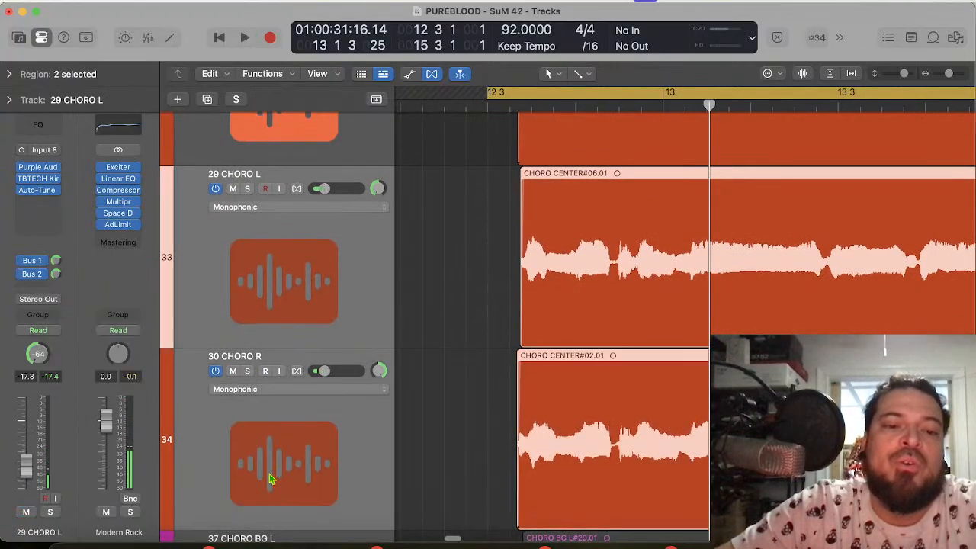
left_click(233, 371)
Step: Play the start of the cycled phrase with only the 28 CHORO CENTER vocal
scroll(808, 254, "up", 5)
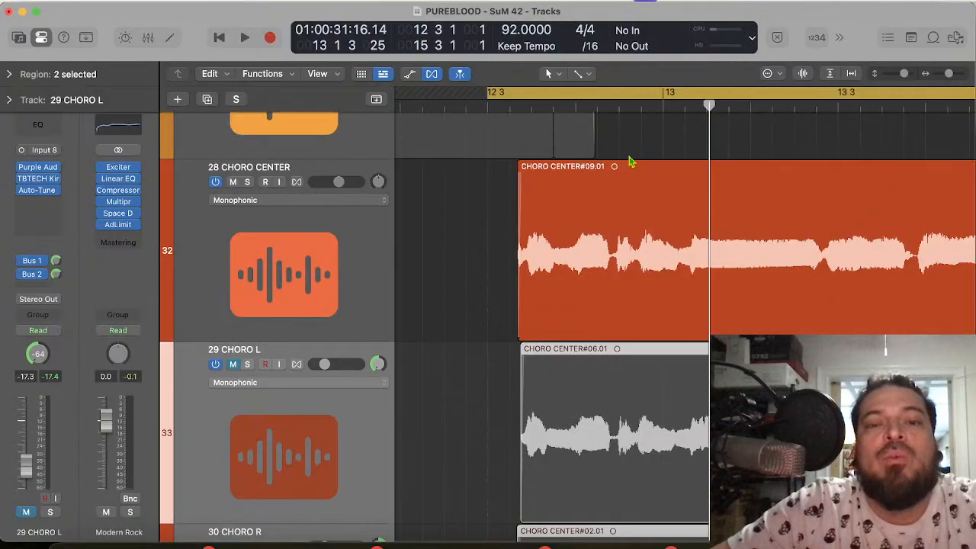
key("space")
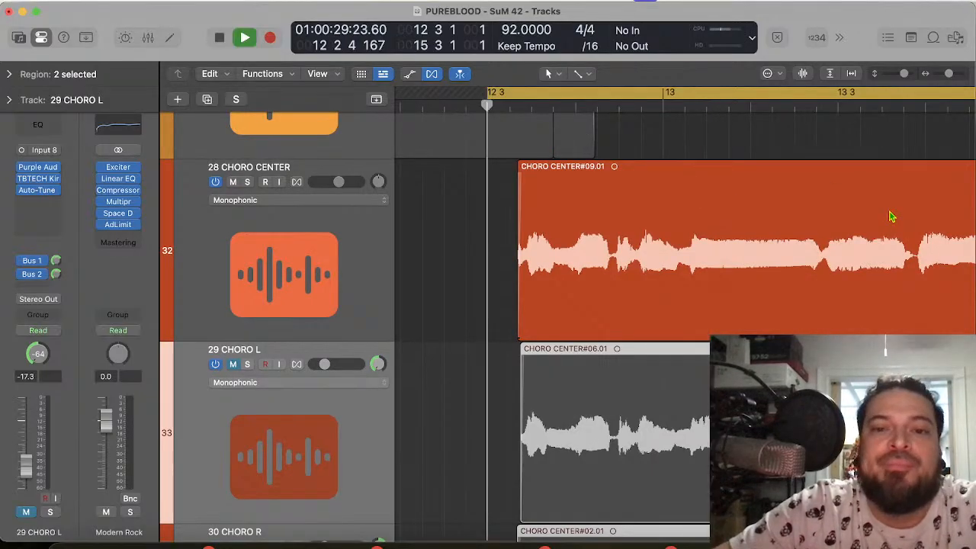
key("space")
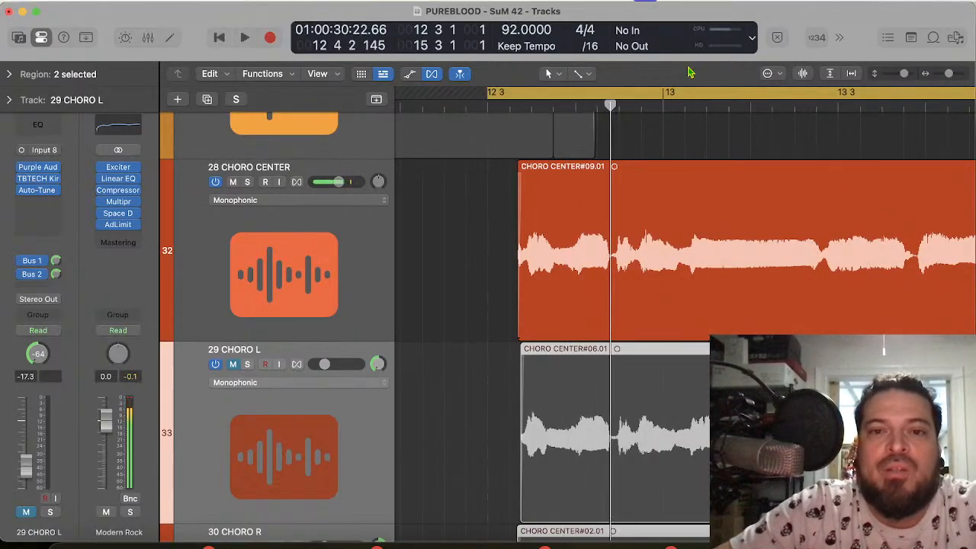
Step: Extend the start of the cycle range back to 12 1 and play the 28 CHORO CENTER phrase to its end
scroll(585, 96, "left", 4)
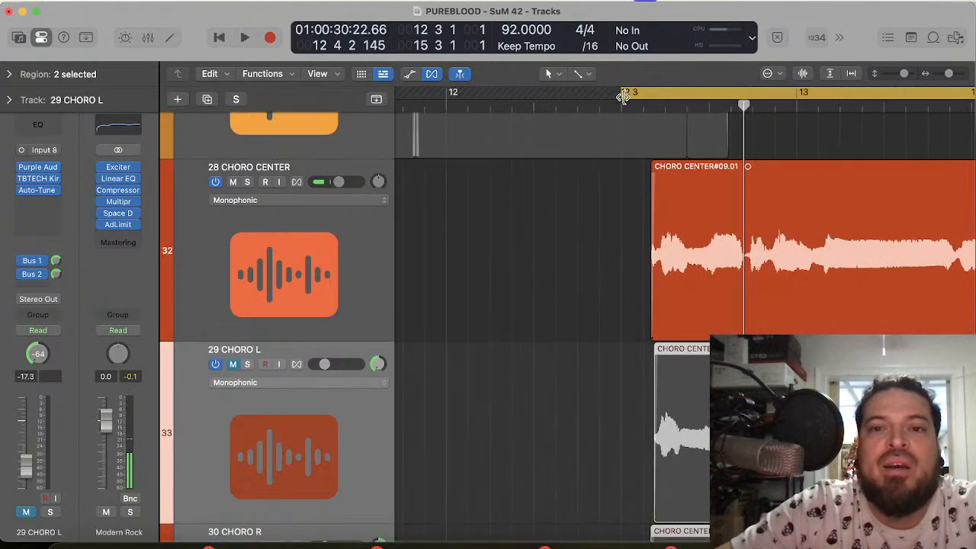
left_click_drag(624, 96, 446, 92)
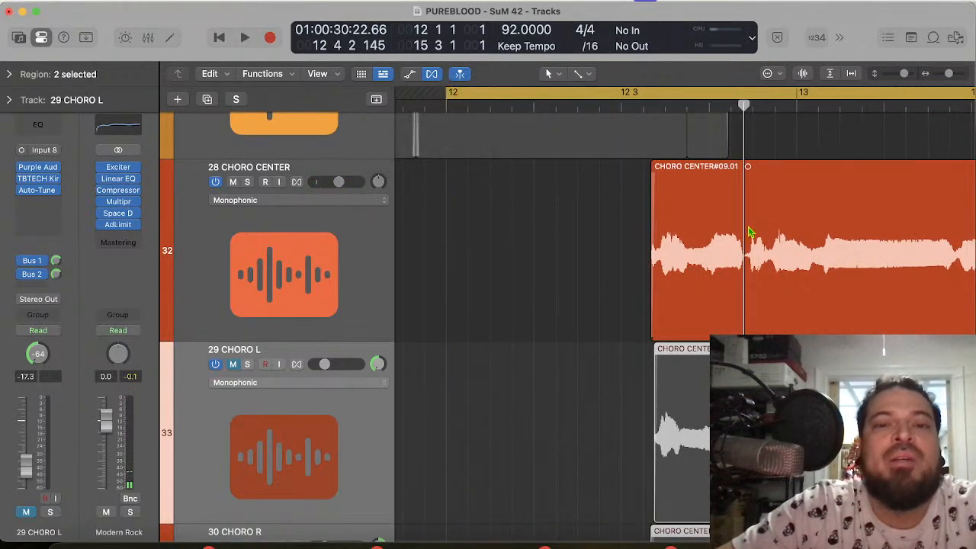
key("space")
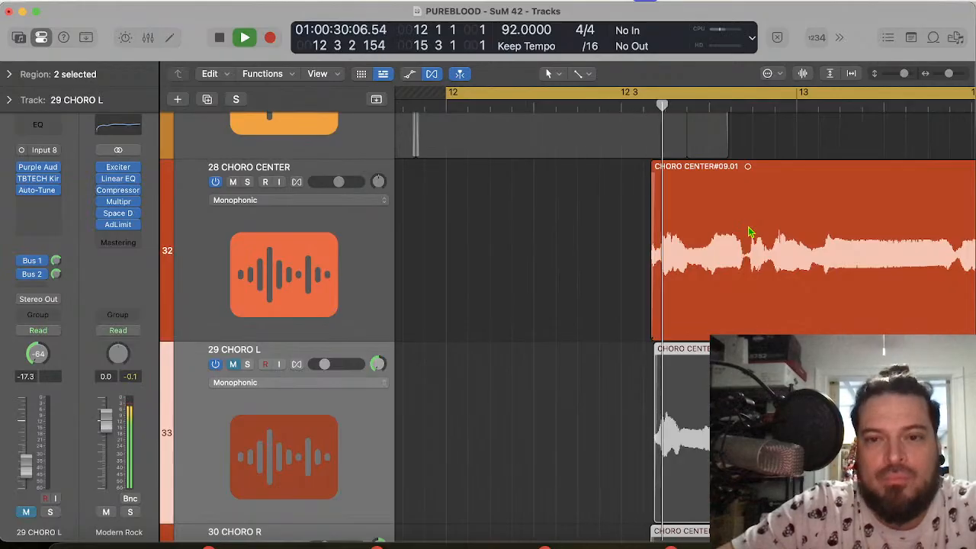
scroll(813, 288, "right", 5)
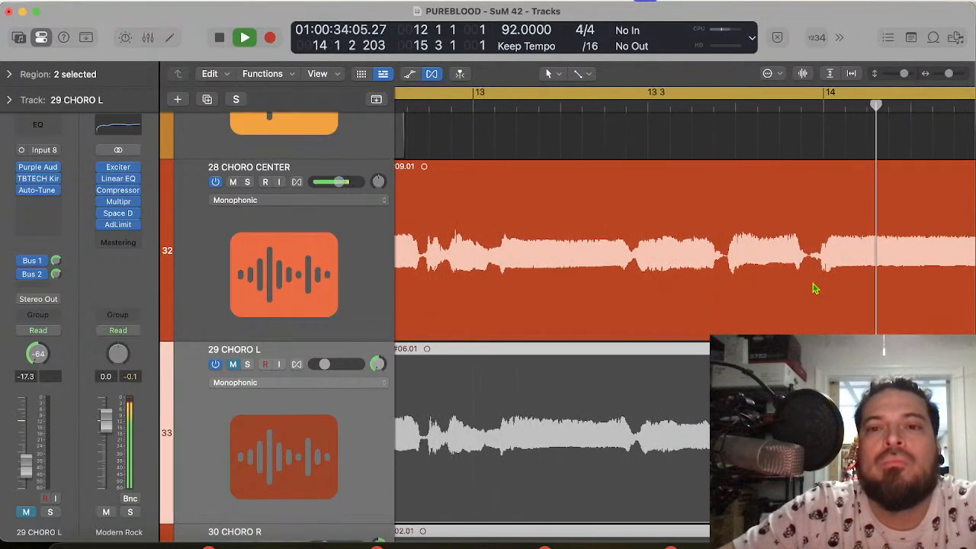
scroll(814, 288, "right", 6)
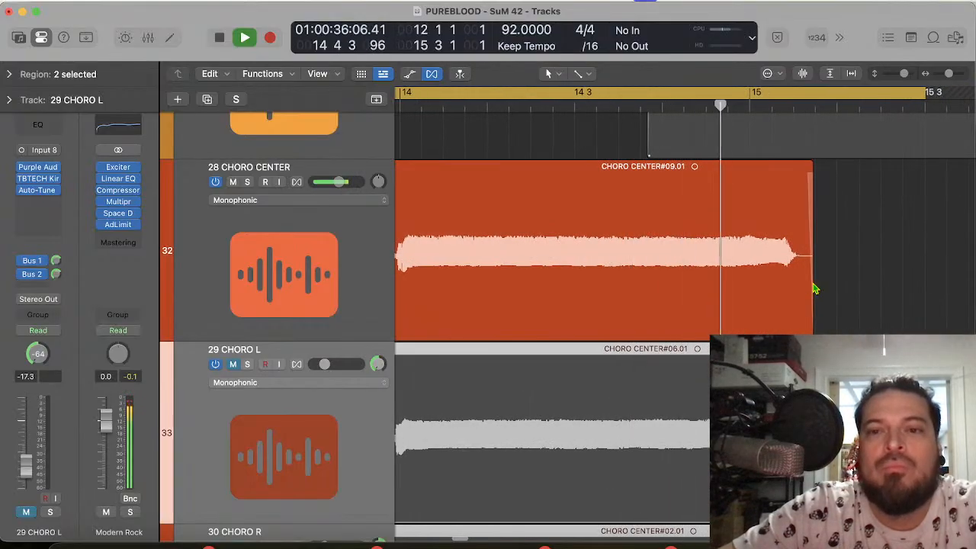
scroll(676, 232, "left", 10)
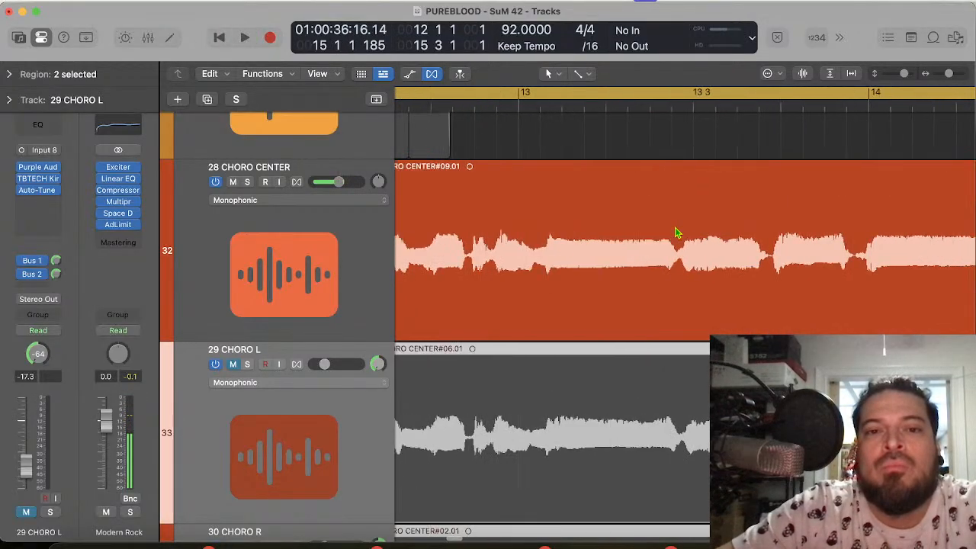
Step: Examine the 28 CHORO CENTER waveform around bar 13 up close and replay the phrase to check its timing
key("super+Right")
key("super+Right")
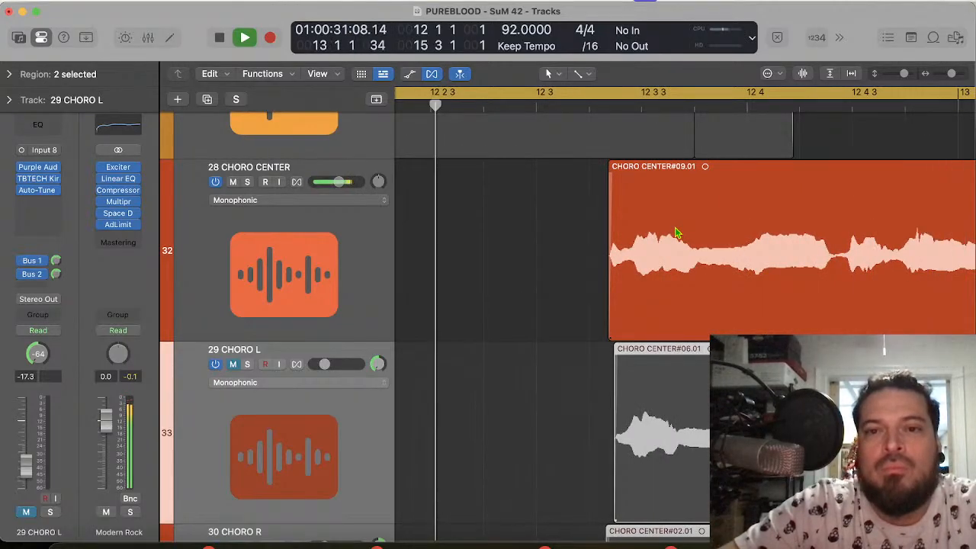
key("space")
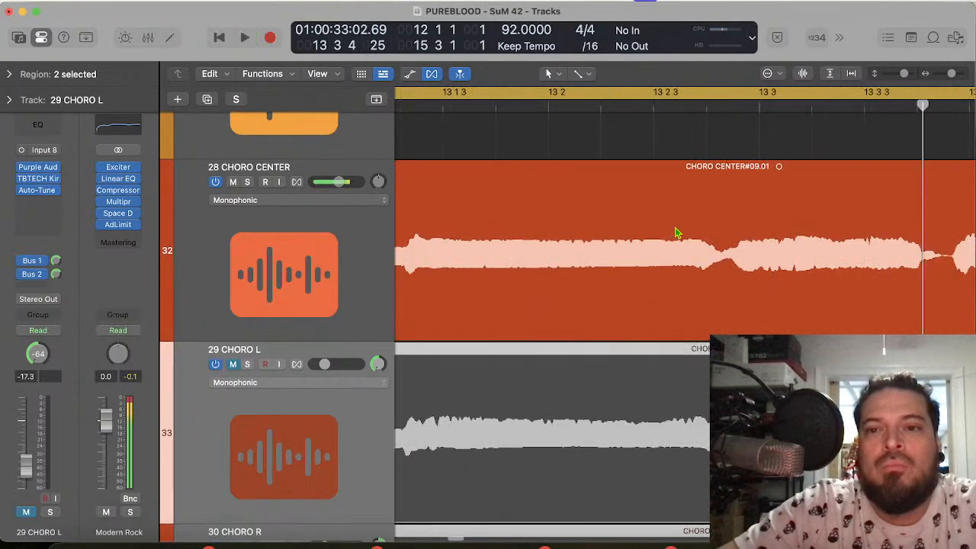
scroll(842, 252, "right", 5)
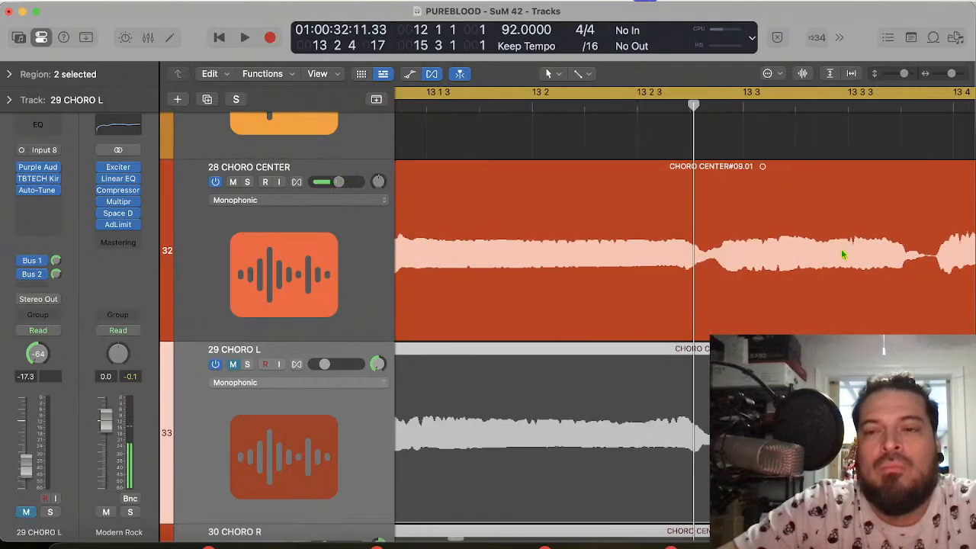
scroll(842, 254, "right", 2)
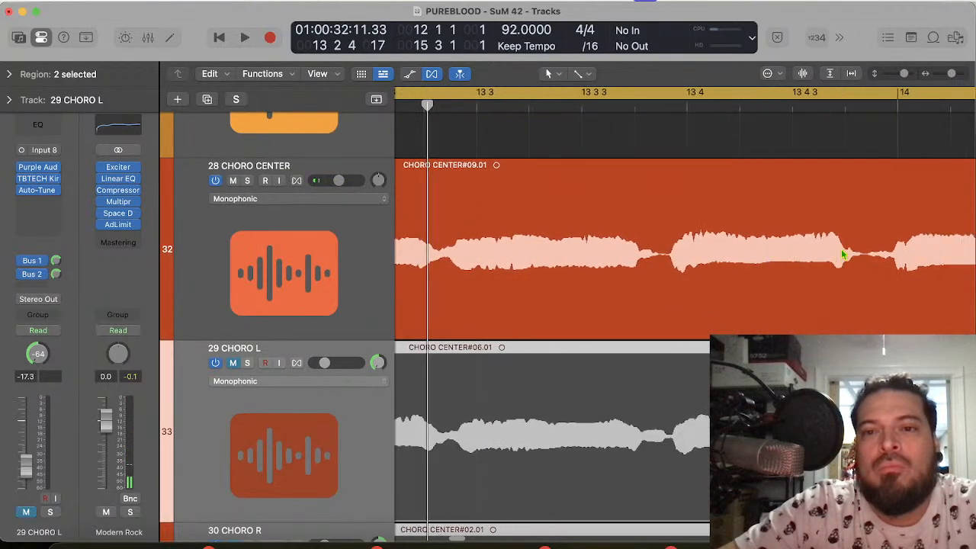
scroll(843, 254, "down", 10)
key("space")
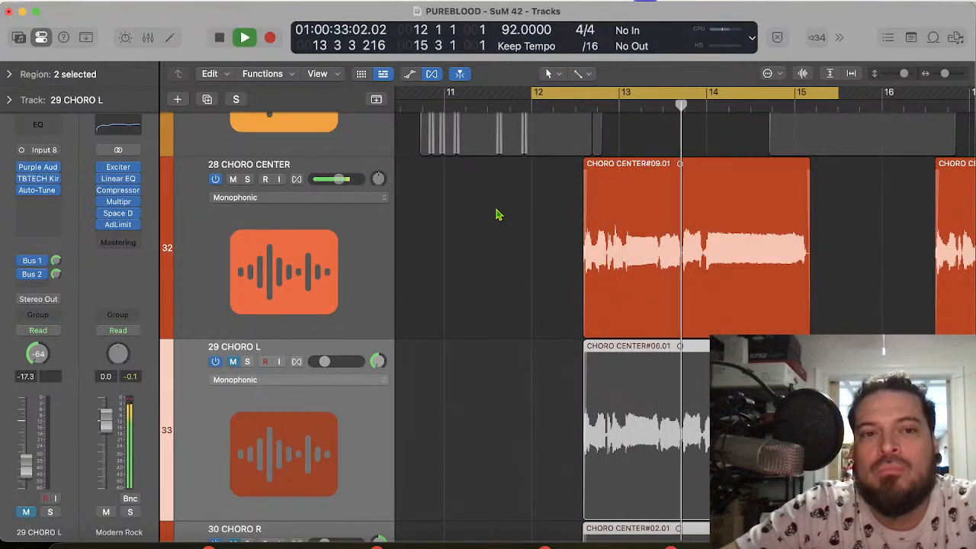
key("space")
Step: Unmute the PUREBLOOD - SUNRISE DRUMS track and play the cycled phrase against the drums
scroll(501, 201, "up", 3)
scroll(501, 202, "up", 20)
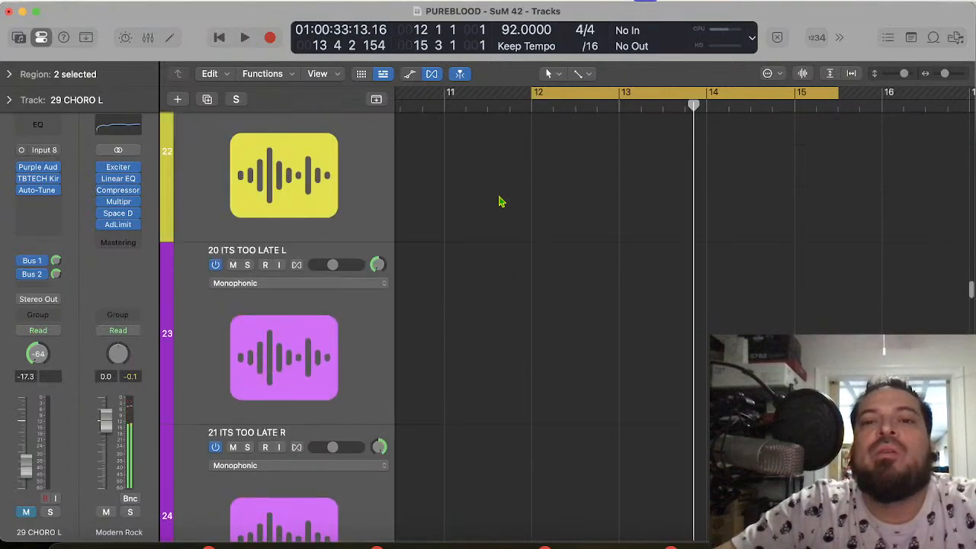
scroll(500, 202, "up", 20)
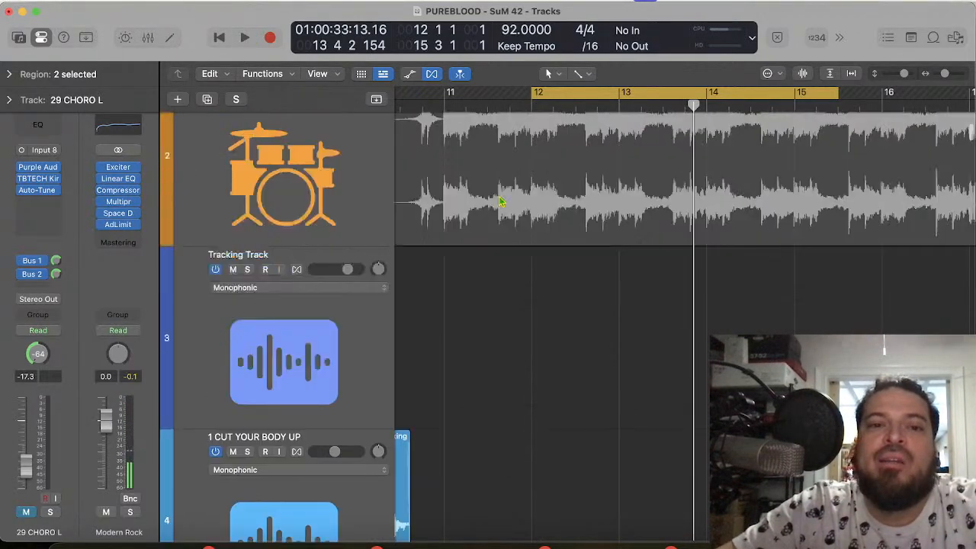
scroll(501, 201, "down", 3)
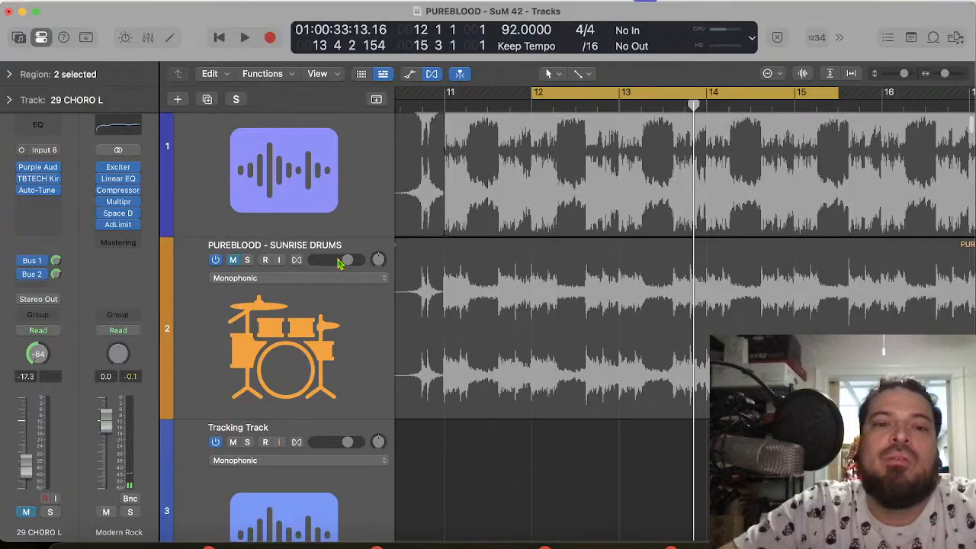
left_click(234, 260)
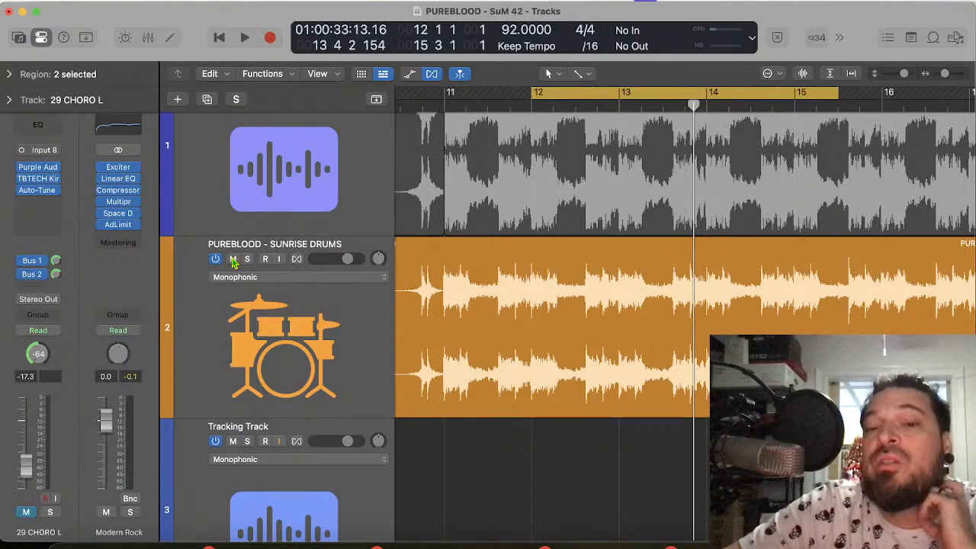
key("space")
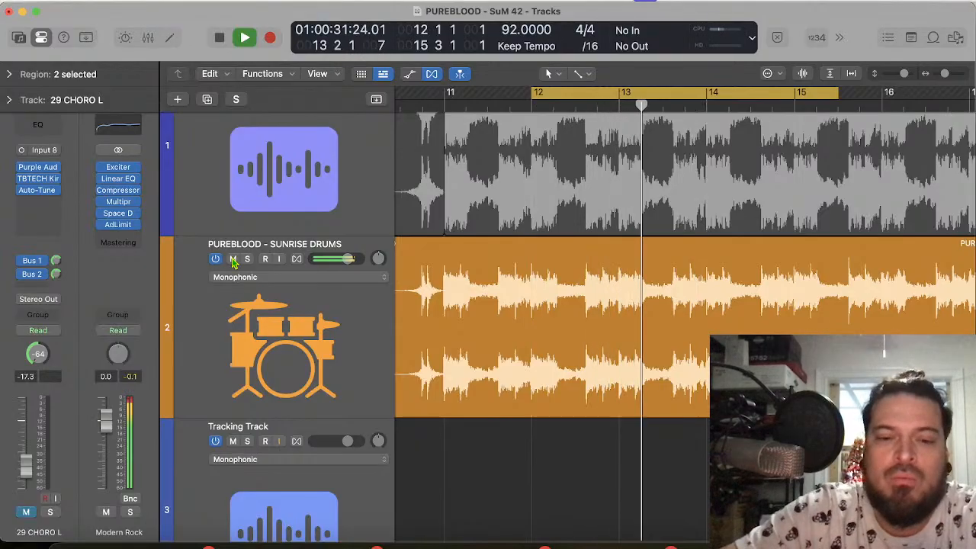
key("space")
key("space")
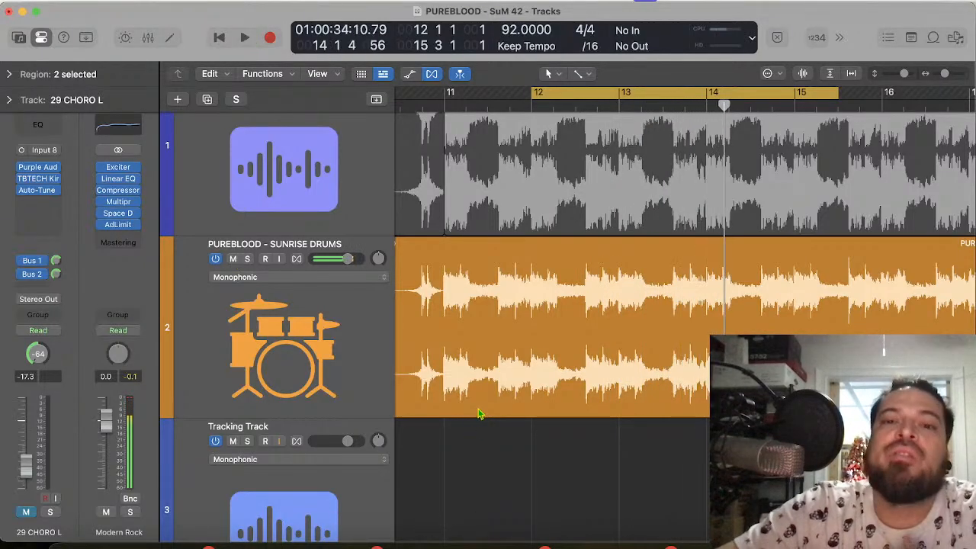
Step: Follow the 28 CHORO CENTER waveform while playing the opening of its phrase against the drums
scroll(564, 331, "down", 15)
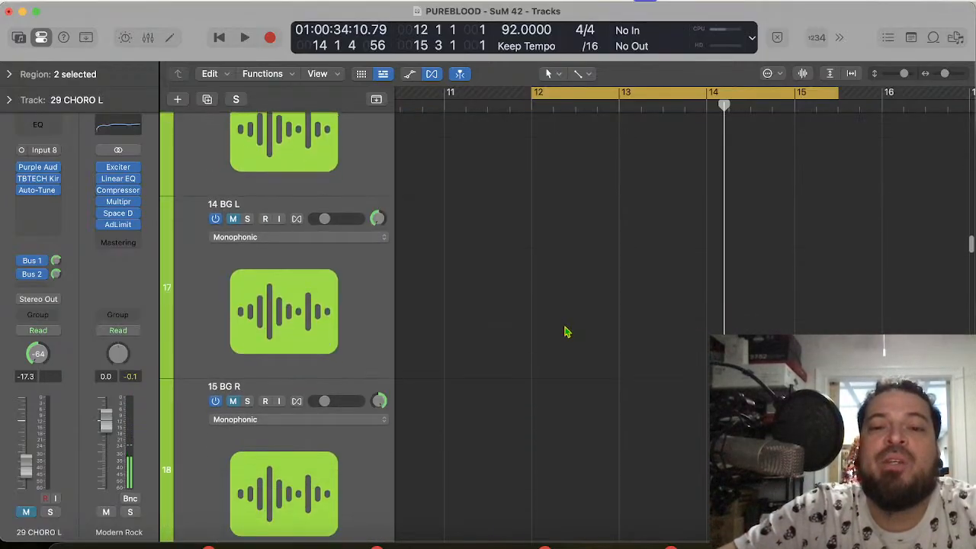
scroll(564, 331, "down", 15)
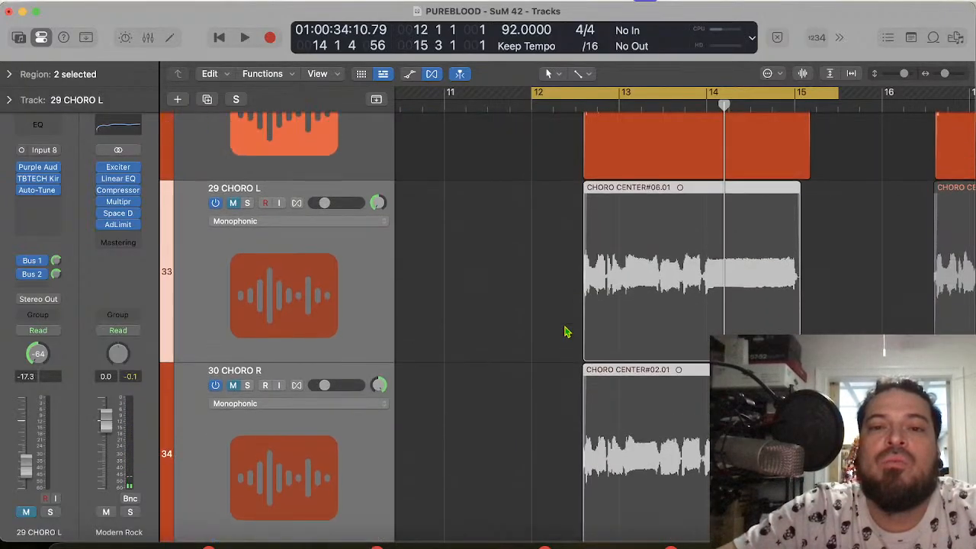
scroll(564, 331, "up", 3)
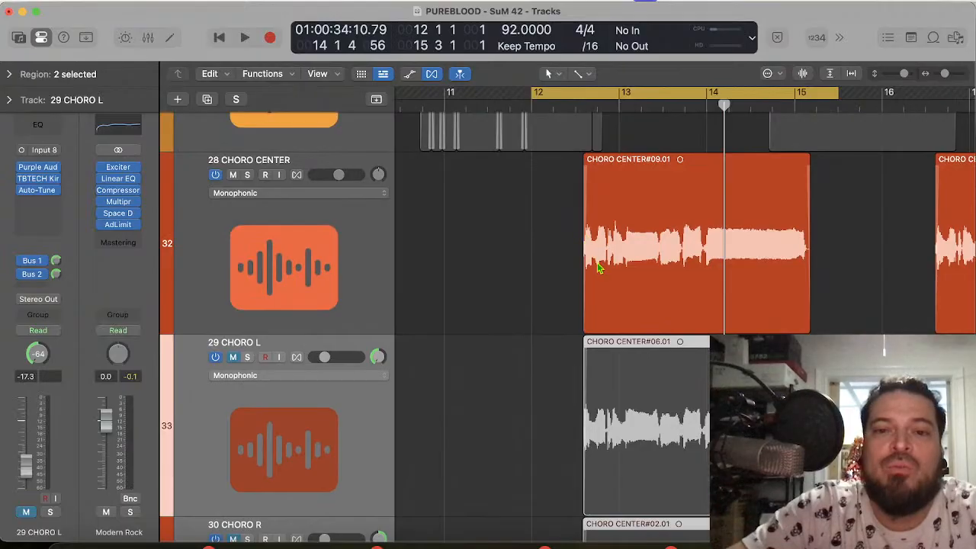
scroll(599, 268, "up", 5)
scroll(599, 268, "left", 5)
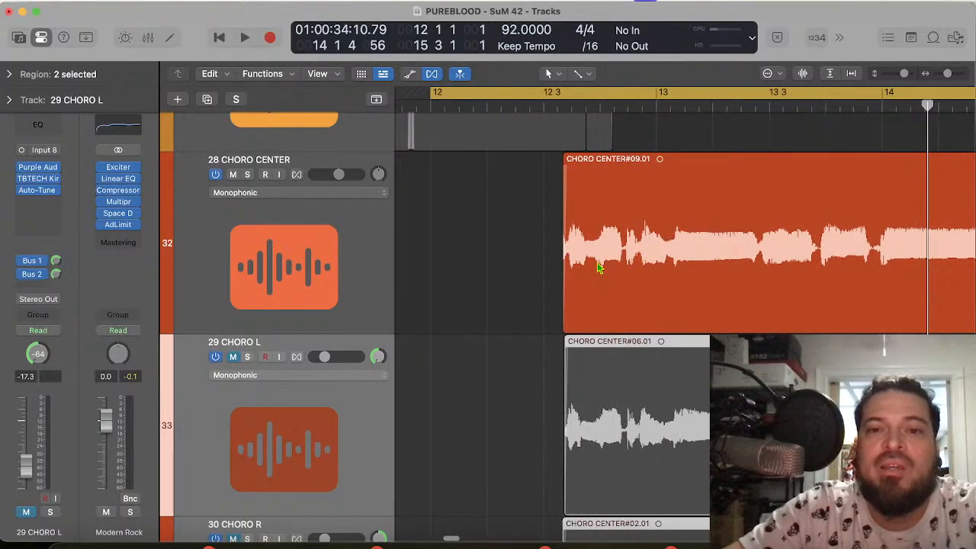
key("space")
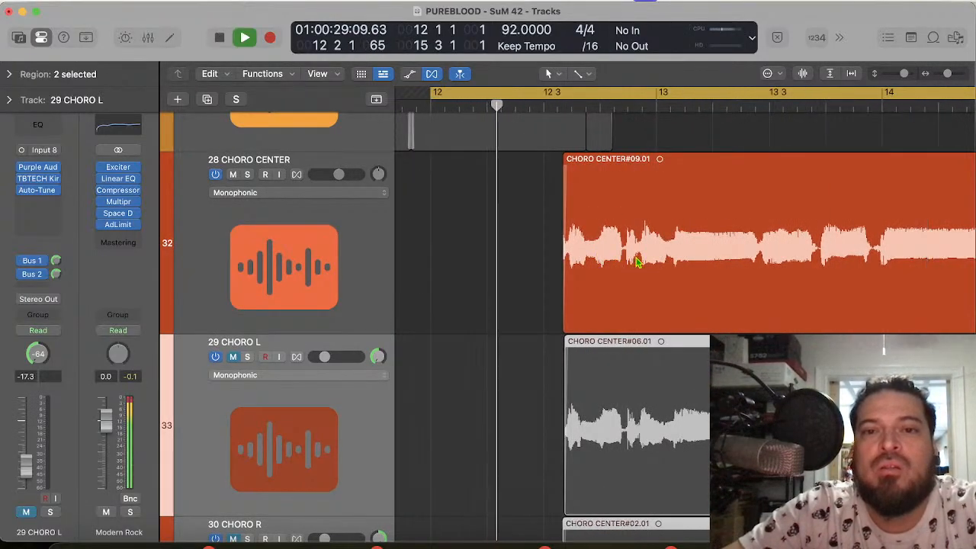
key("space")
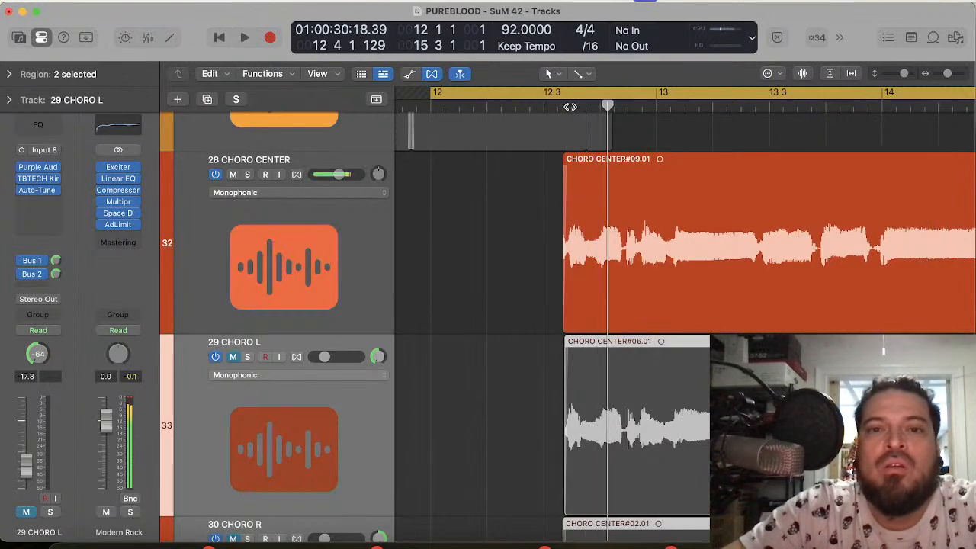
Step: Split the CHORO CENTER#09.01 region on the 28 CHORO CENTER track in the pause just before bar 14
left_click(570, 107)
key("super+Right")
key("super+Right")
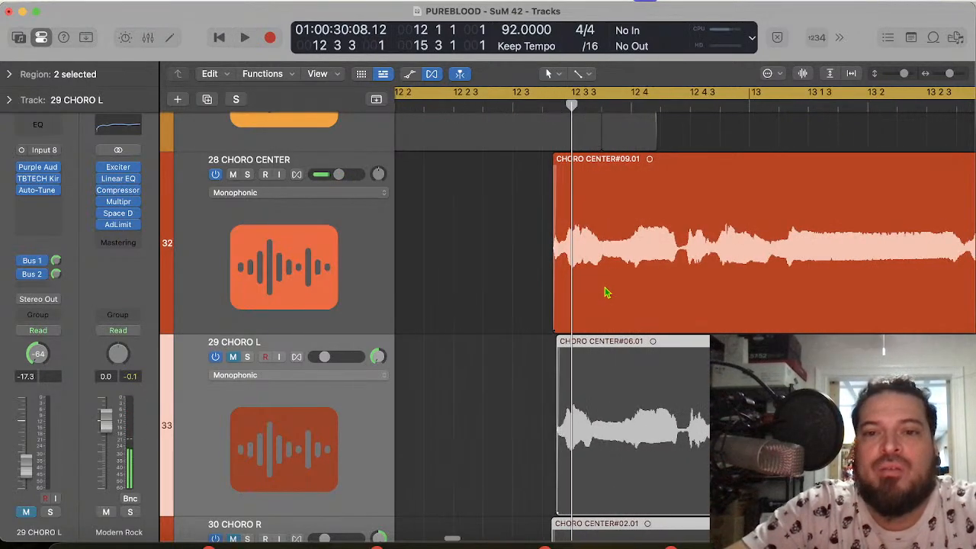
key("super+Right")
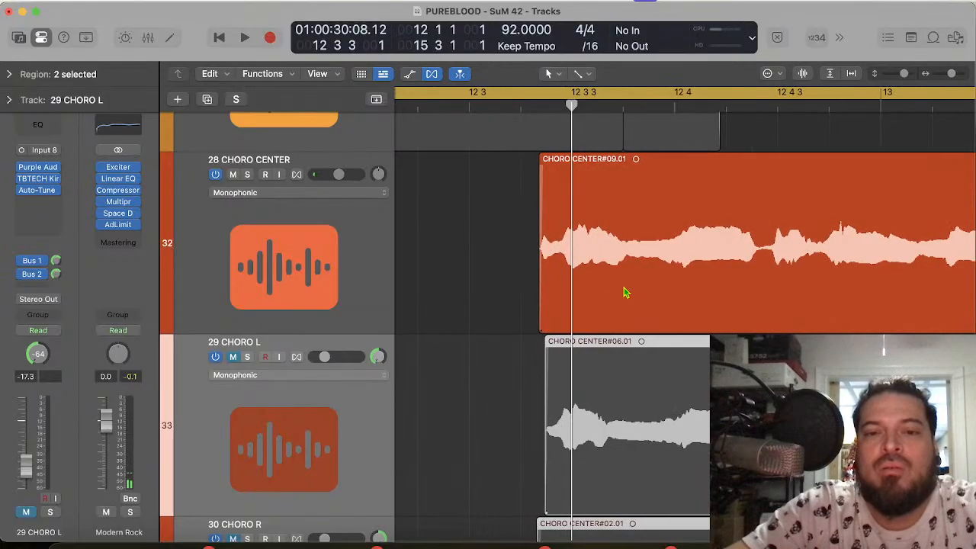
scroll(636, 288, "right", 5)
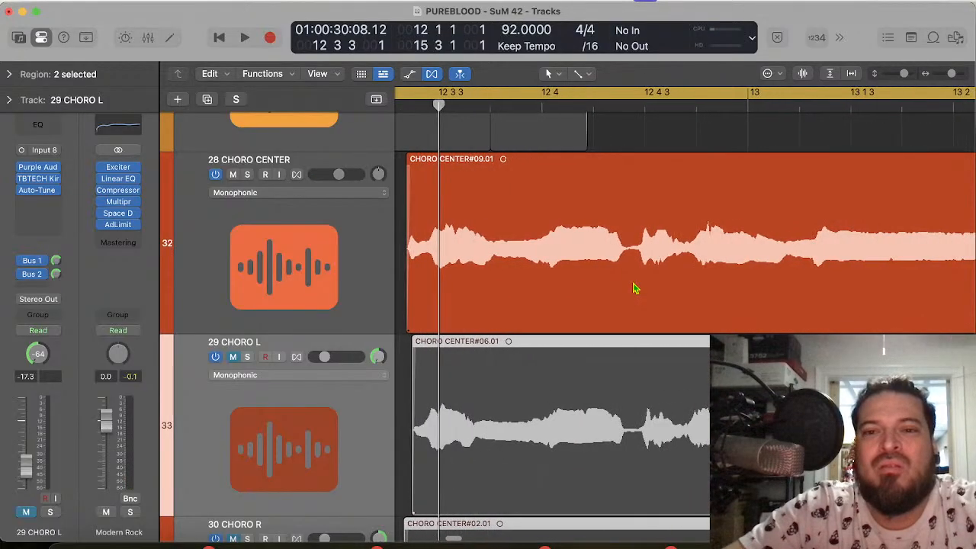
scroll(686, 232, "right", 4)
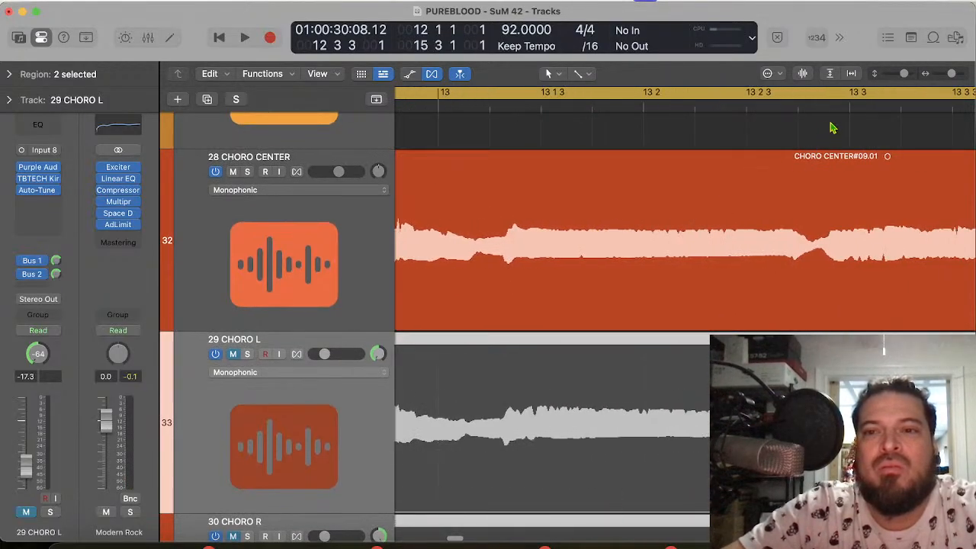
scroll(837, 190, "right", 5)
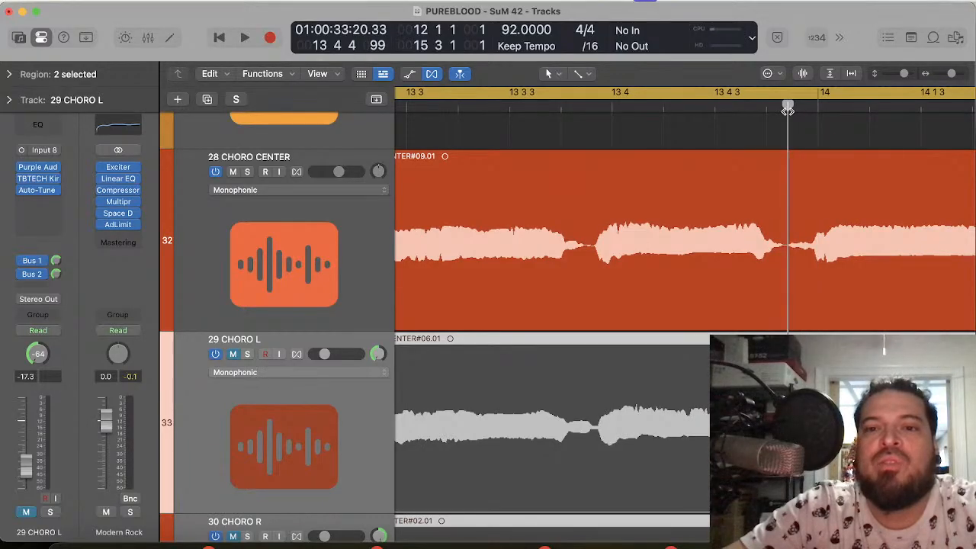
left_click(786, 199)
key("super+t")
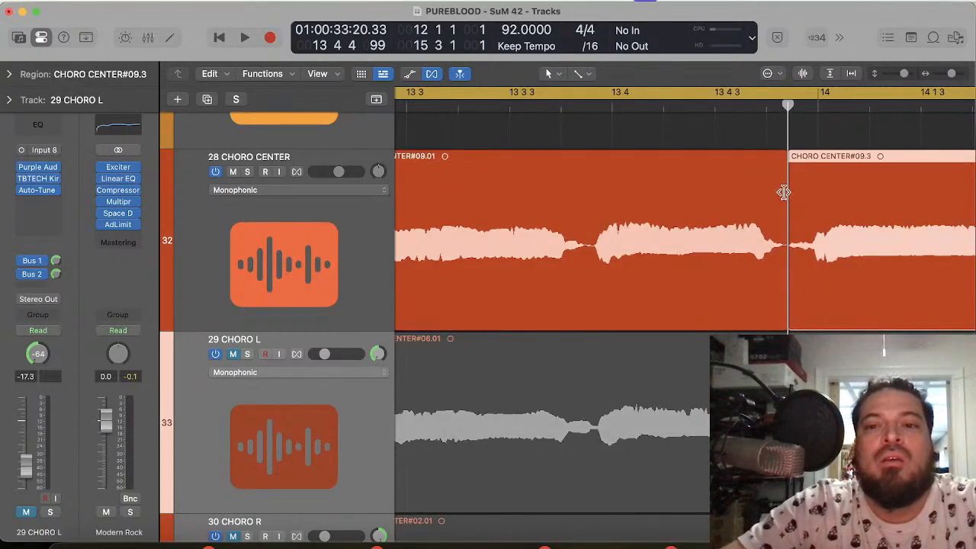
Step: Place the playhead at 13 4 1 and try moving the CHORO CENTER#09.01 region slightly later on the timeline
left_click(611, 106)
mouse_move(601, 307)
left_mouse_down()
mouse_move(616, 308)
mouse_move(608, 305)
left_mouse_up()
scroll(608, 305, "left", 2)
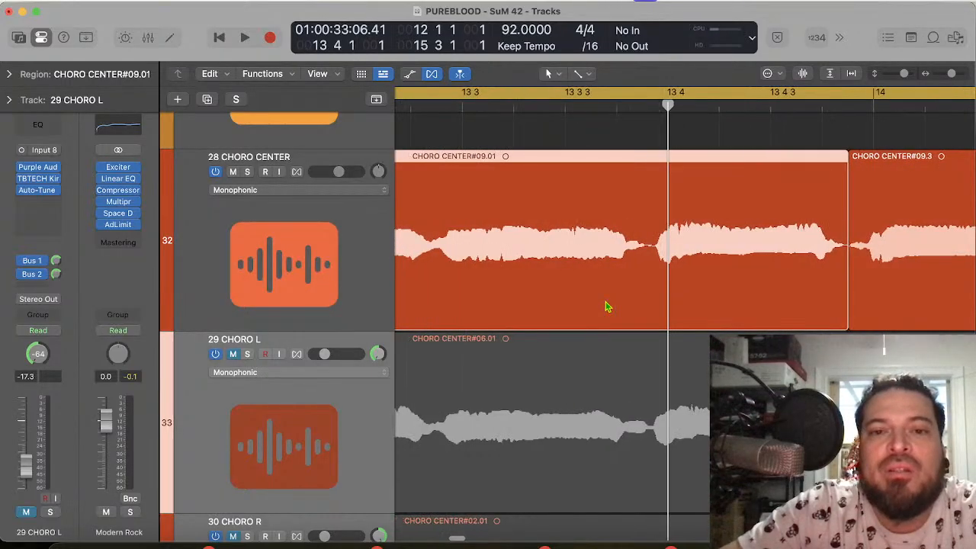
Step: Move the CHORO CENTER#09.01 region back slightly earlier around 12 3 3 and play the phrase
scroll(606, 306, "left", 2)
left_click(519, 97)
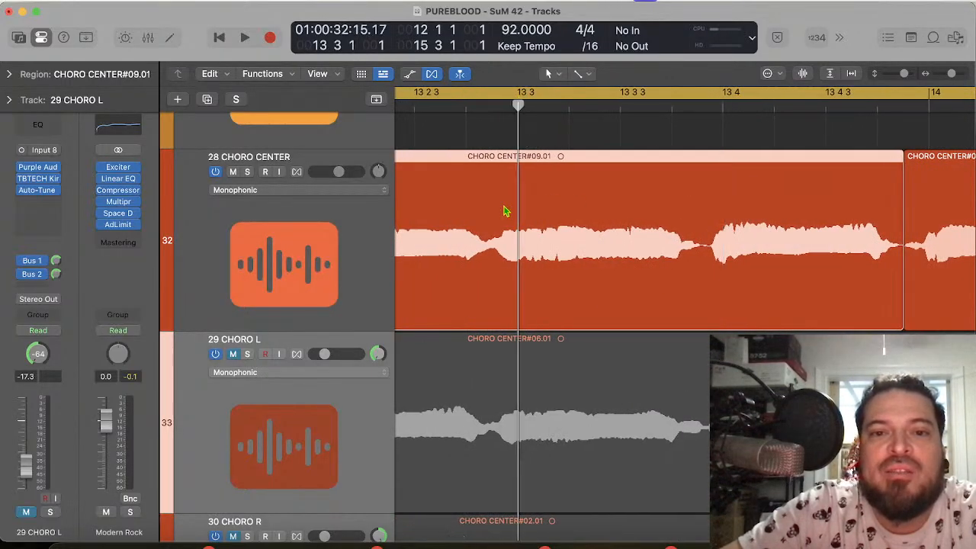
scroll(506, 211, "left", 5)
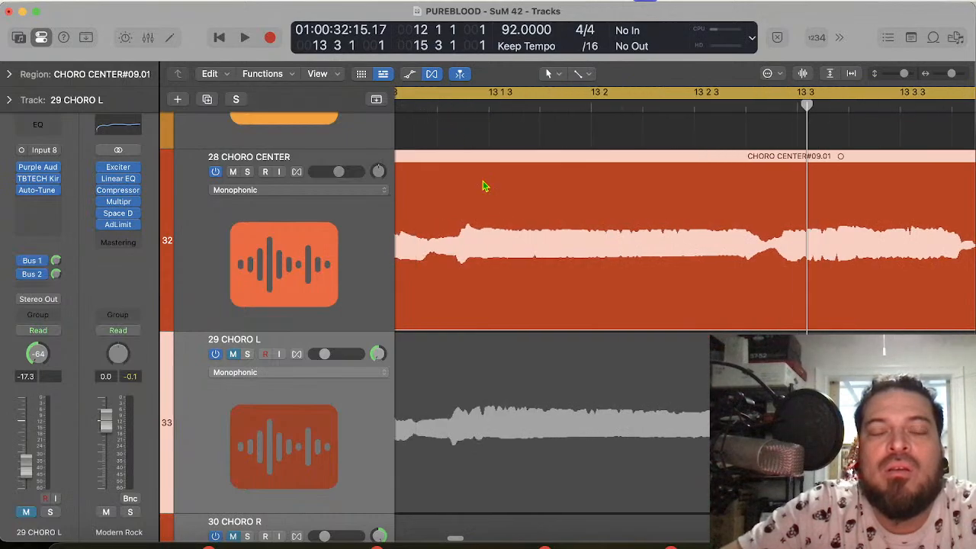
scroll(483, 185, "left", 8)
scroll(483, 186, "left", 1)
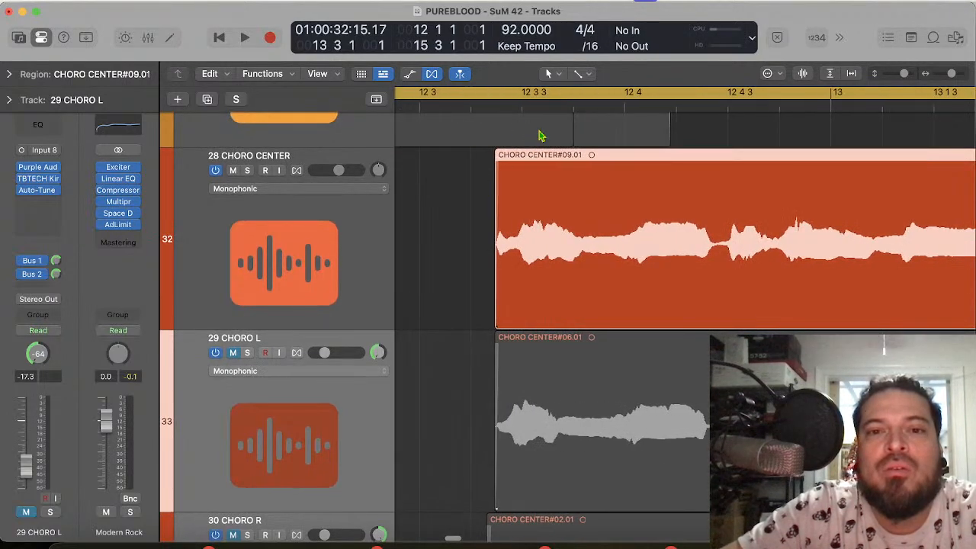
left_click_drag(592, 259, 588, 260)
key("space")
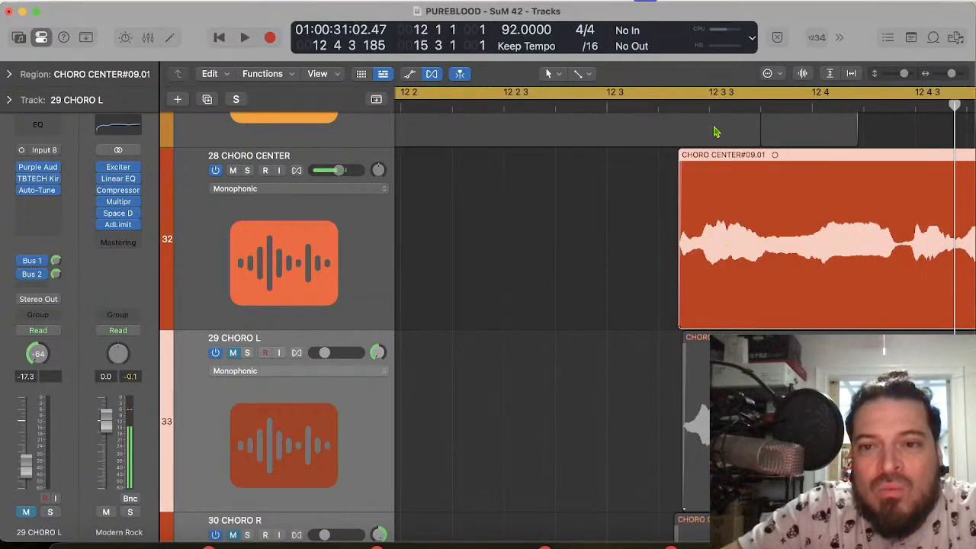
Step: Shift the CHORO CENTER#09.01 region slightly ahead of its recorded timing and trim its end just before bar 14
left_click_drag(746, 259, 738, 261)
scroll(738, 261, "right", 5)
scroll(739, 266, "right", 10)
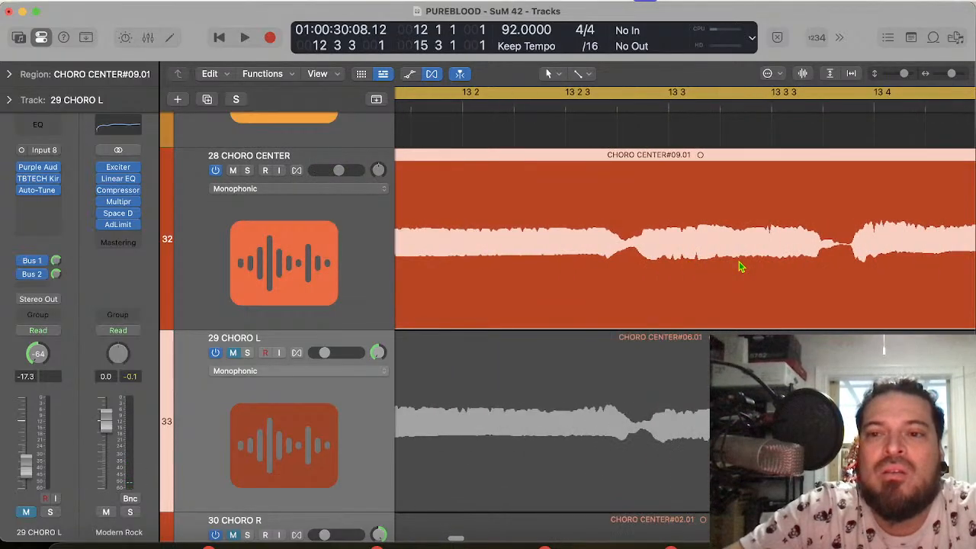
mouse_move(747, 305)
left_mouse_down()
mouse_move(762, 305)
mouse_move(742, 300)
left_mouse_up()
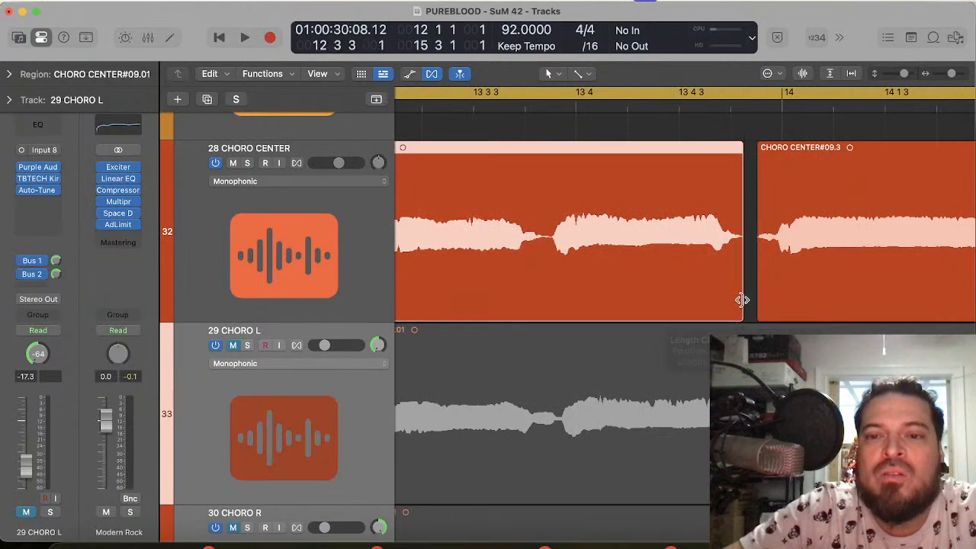
Step: Replay the shifted 28 CHORO CENTER phrase against the drums through bars 12 to 15
key("space")
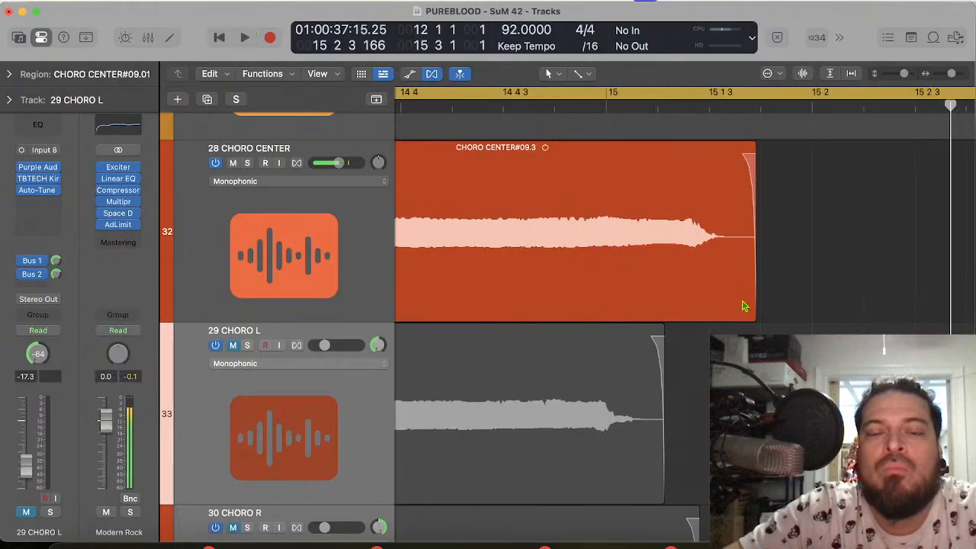
key("space")
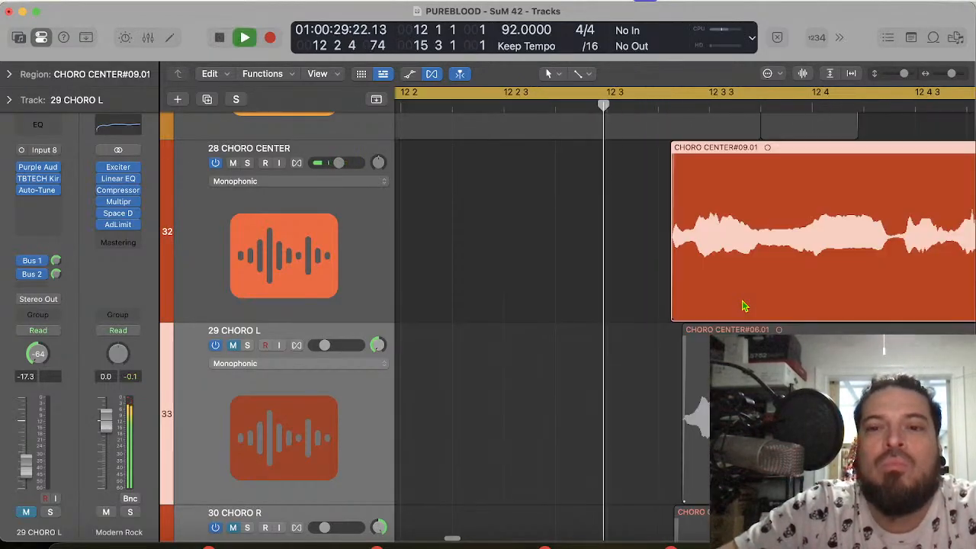
key("space")
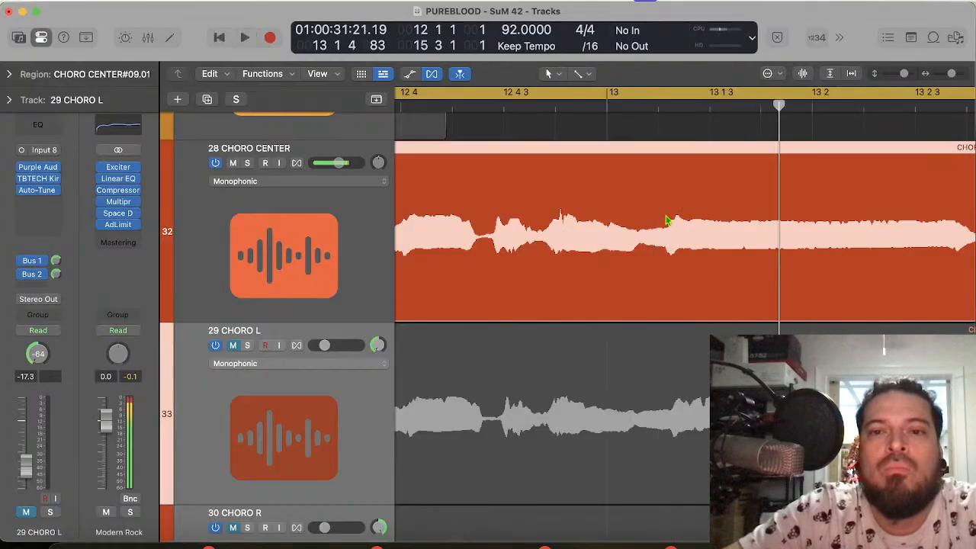
Step: Mute the PUREBLOOD - SUNRISE DRUMS track and replay the cycled chorus phrase without it
scroll(658, 211, "up", 10)
scroll(658, 211, "up", 20)
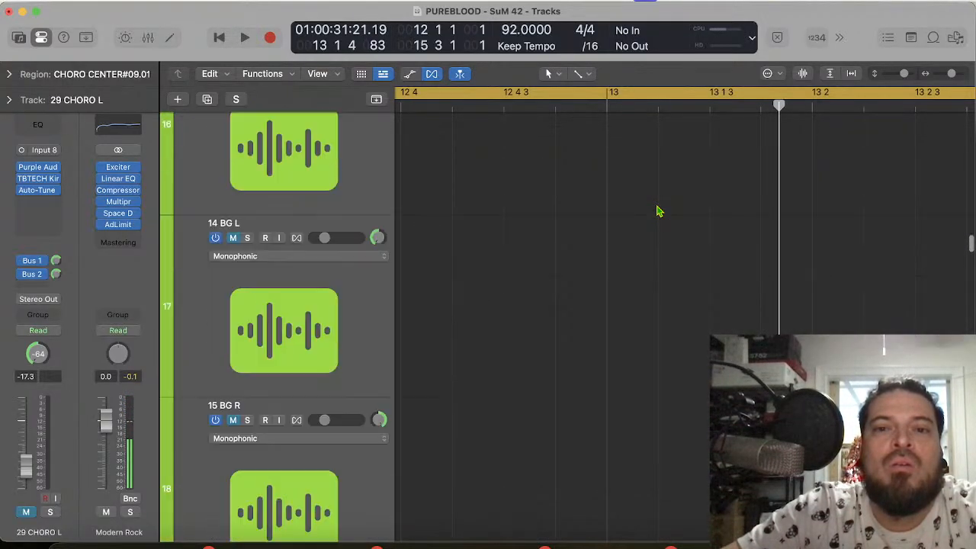
scroll(658, 211, "up", 12)
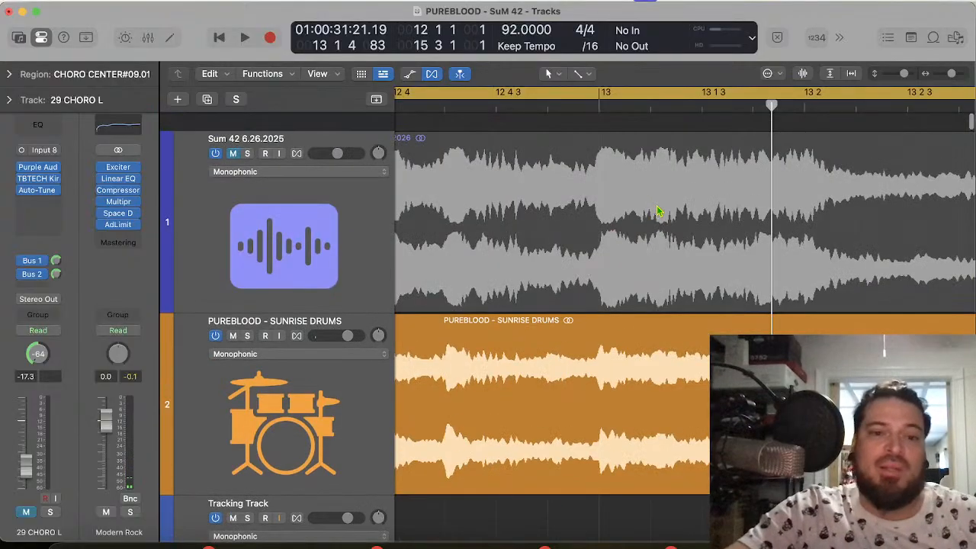
left_click(234, 317)
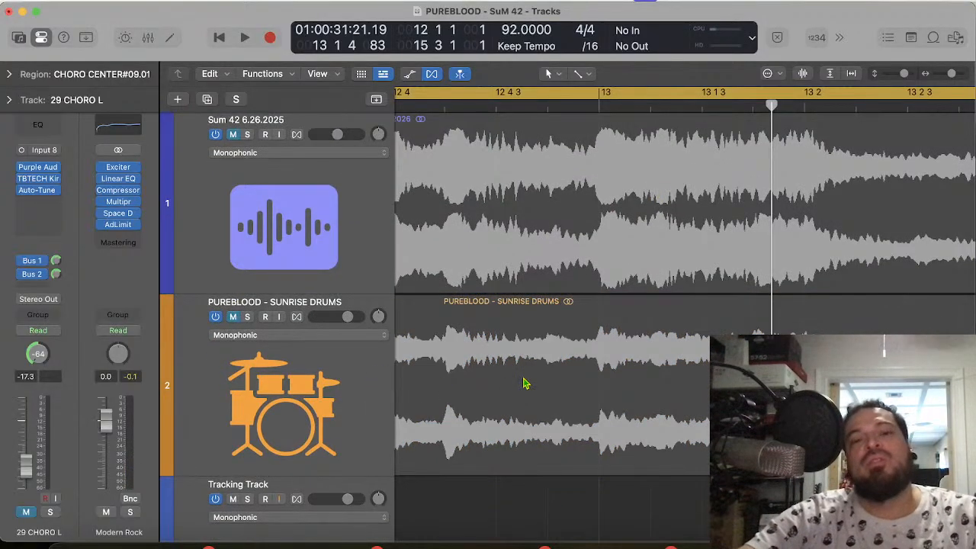
key("space")
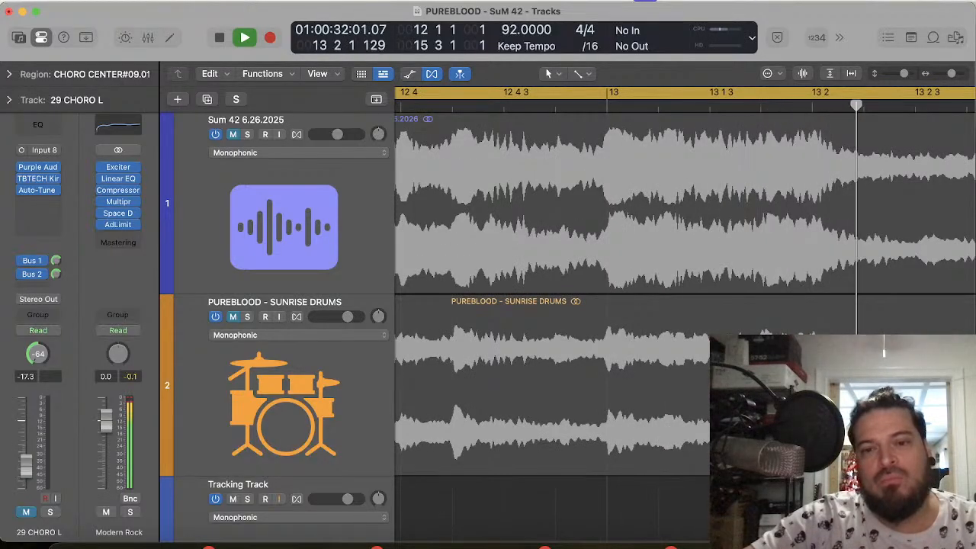
key("space")
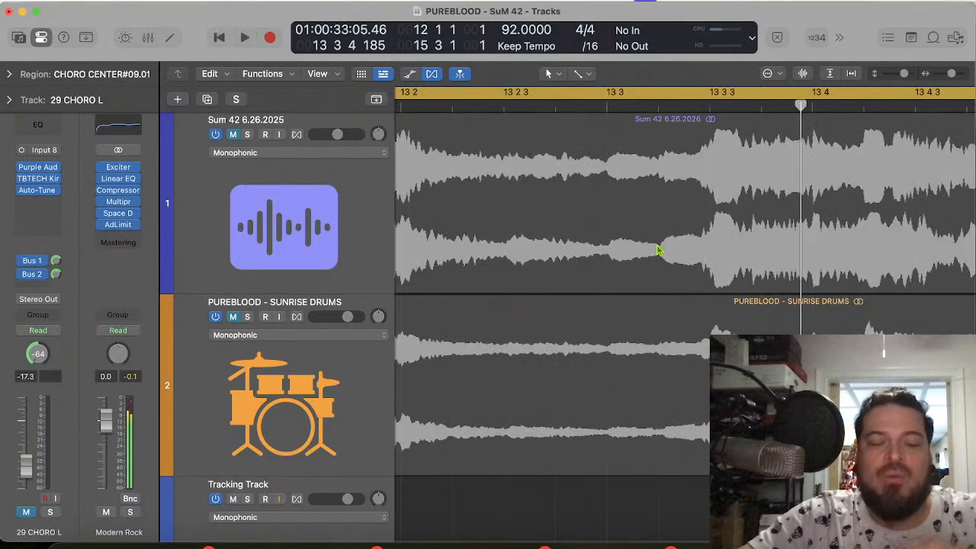
key("space")
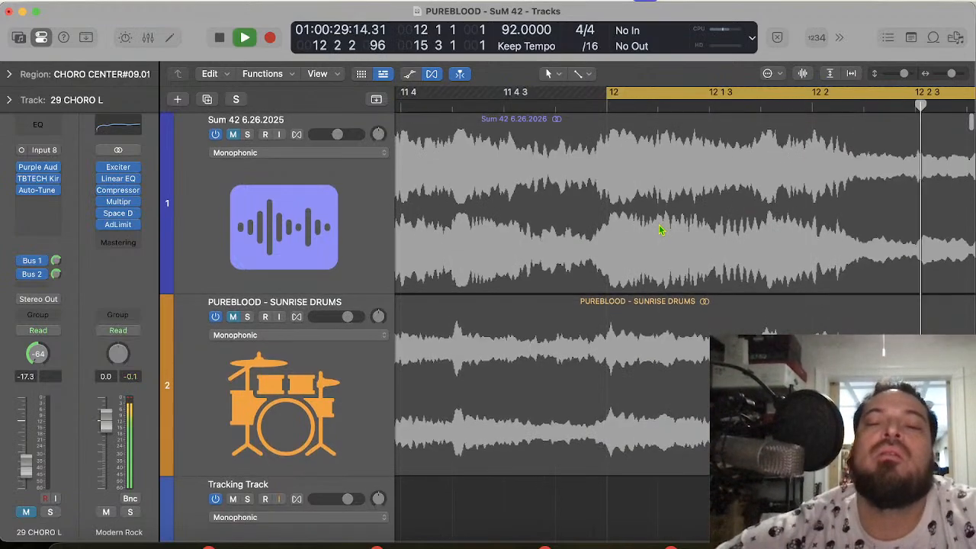
Step: Split the CHORO CENTER#09.01 region on the 28 CHORO CENTER track at 13 2 4 64, in the dip before 13 3
scroll(660, 230, "down", 20)
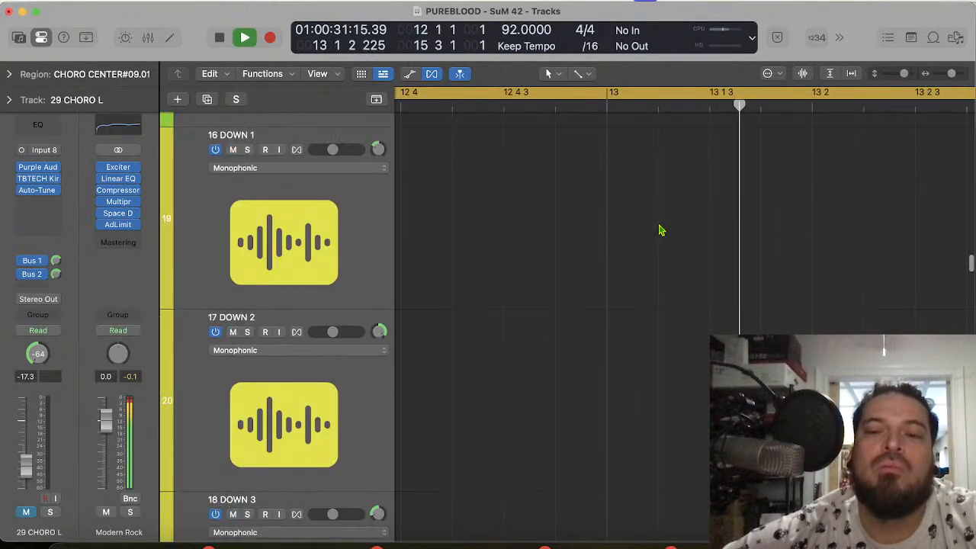
scroll(661, 231, "down", 5)
key("space")
scroll(661, 231, "down", 8)
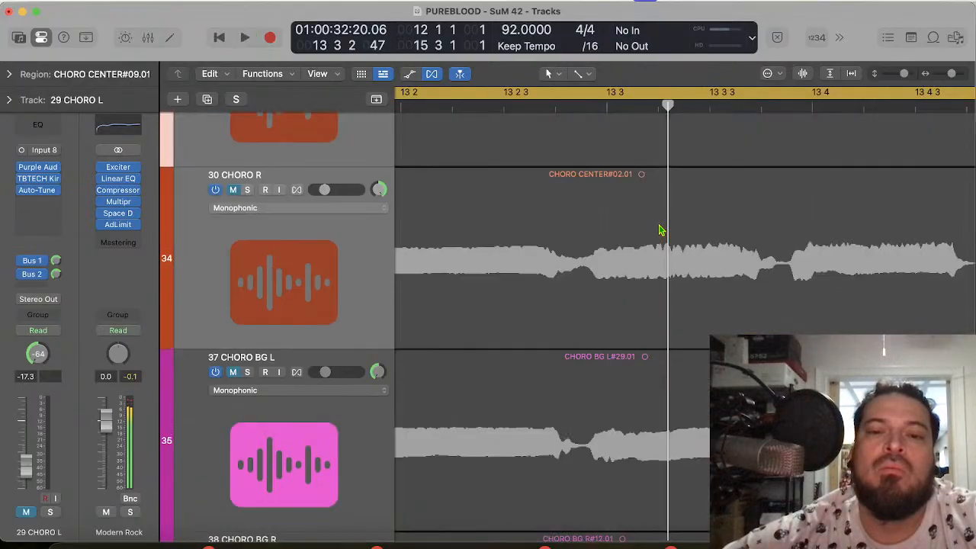
scroll(661, 231, "up", 3)
scroll(662, 230, "up", 1)
left_click(569, 105)
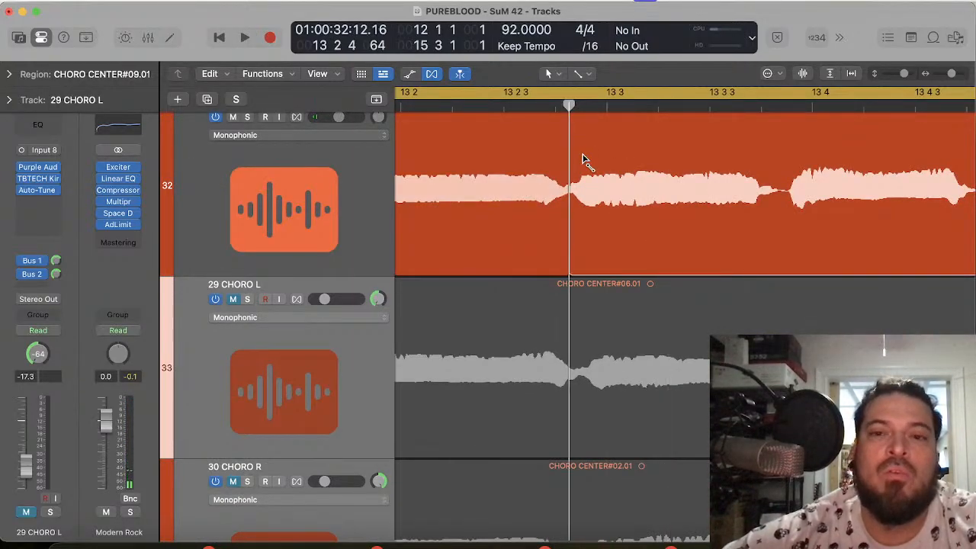
scroll(610, 206, "up", 2)
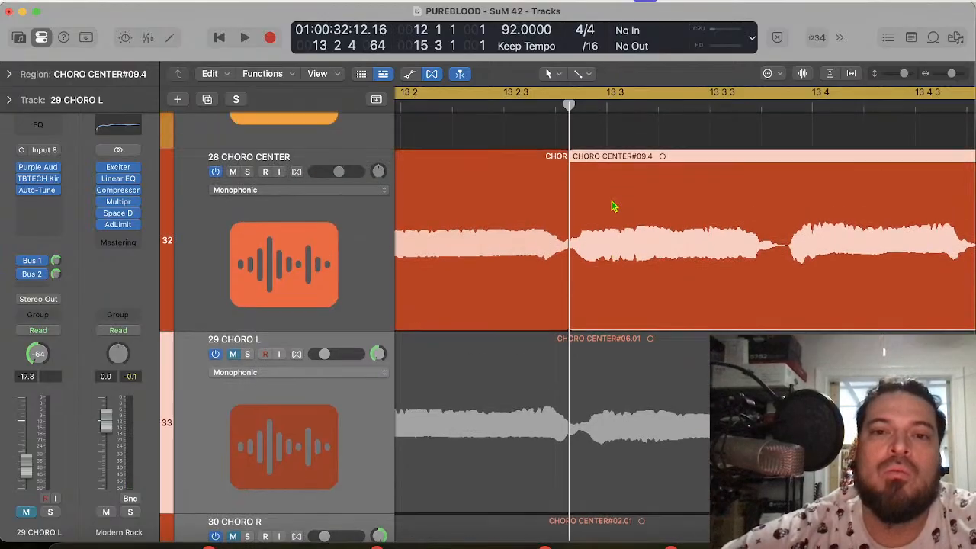
Step: Move the CHORO CENTER#09.4 region slightly later toward 13 3 and play through its join at bar 14
left_click(602, 110)
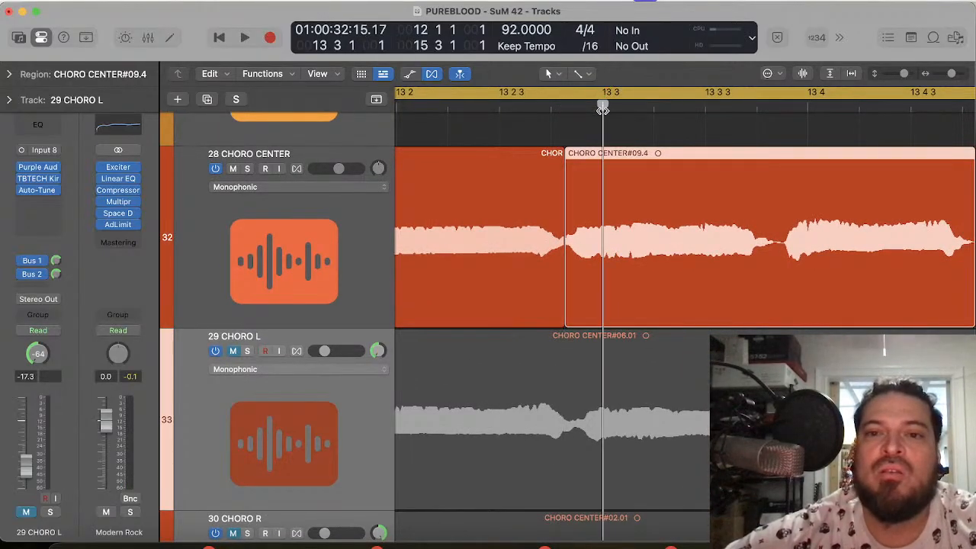
left_click_drag(610, 271, 625, 271)
scroll(793, 249, "right", 5)
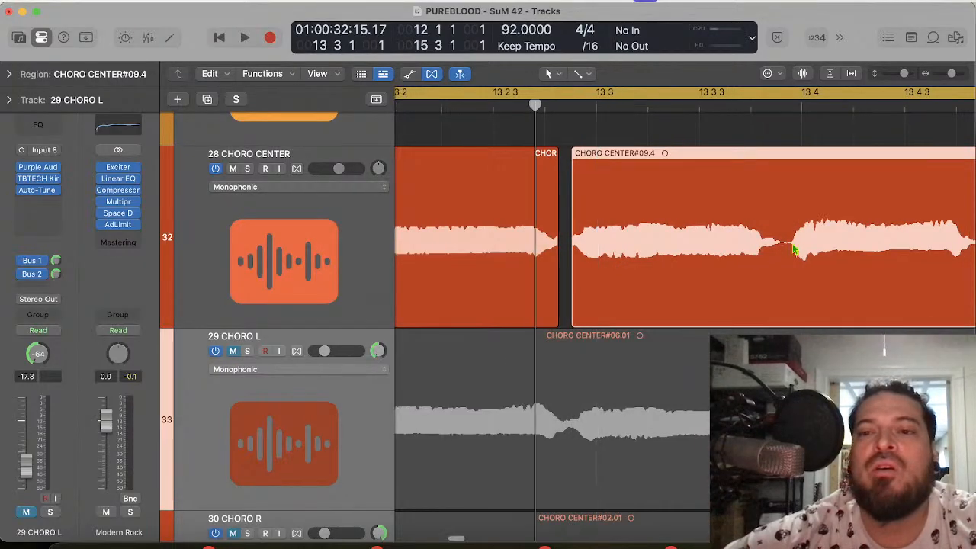
scroll(717, 235, "left", 1)
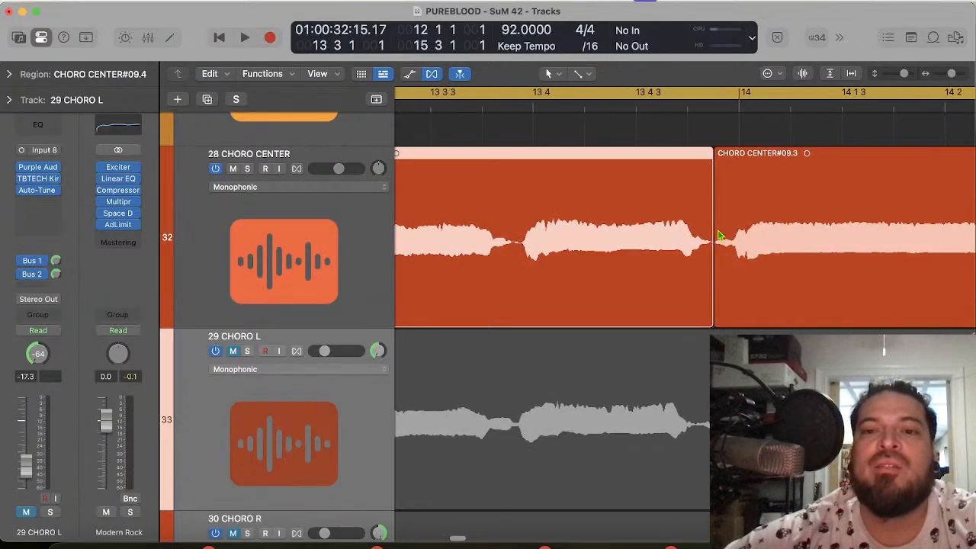
key("space")
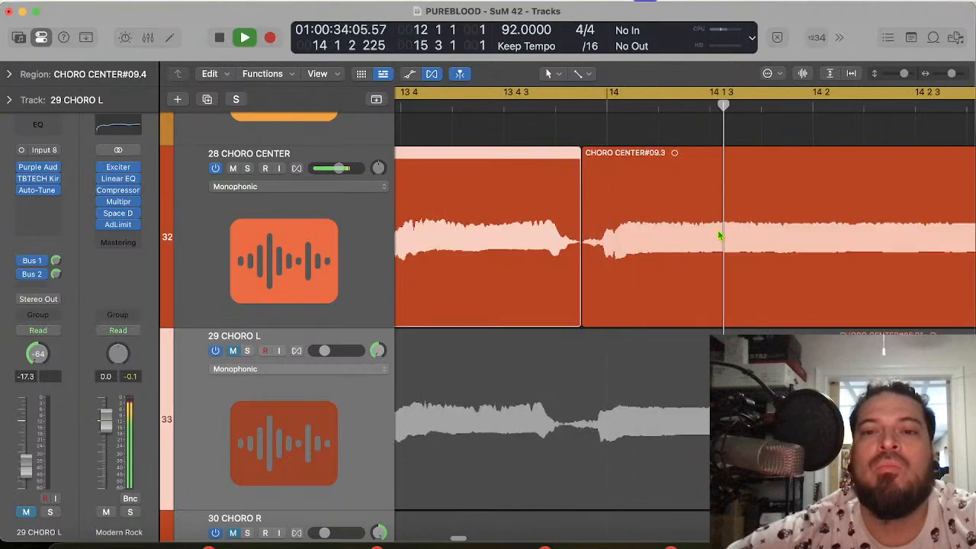
key("space")
scroll(501, 277, "left", 4)
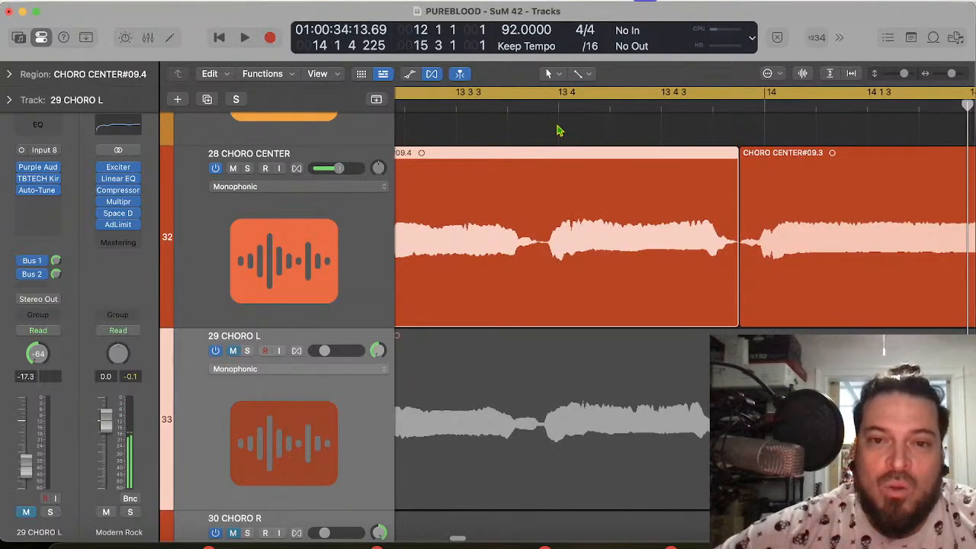
Step: Extend the facing region edges to close the gap before 13 3, and move the CHORO CENTER#09.3 start slightly earlier before bar 14
scroll(526, 244, "left", 6)
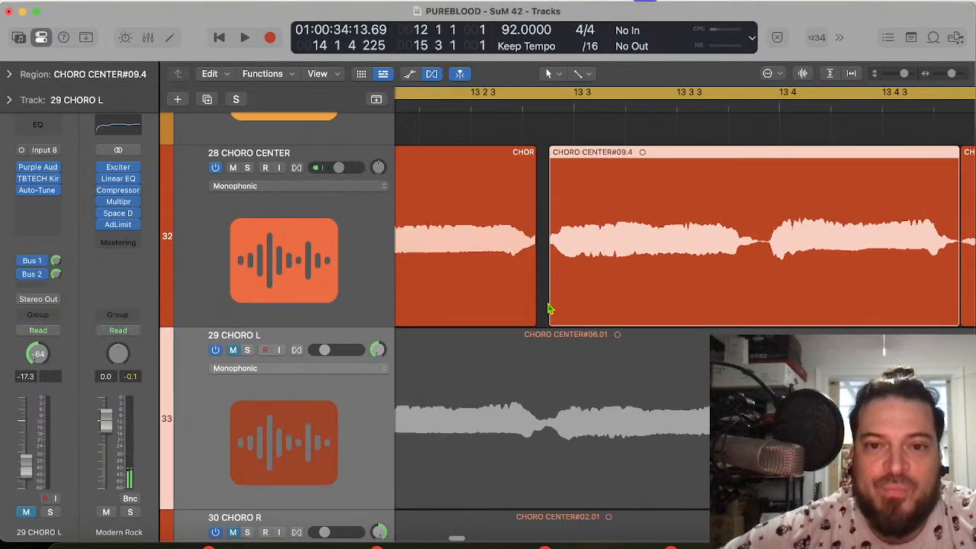
left_click(547, 308)
left_click_drag(546, 311, 540, 317)
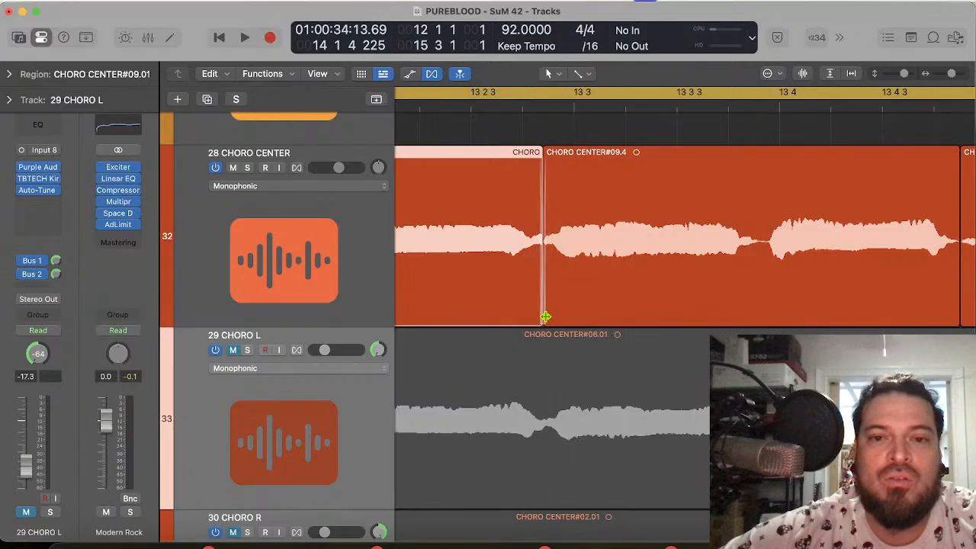
scroll(678, 282, "right", 7)
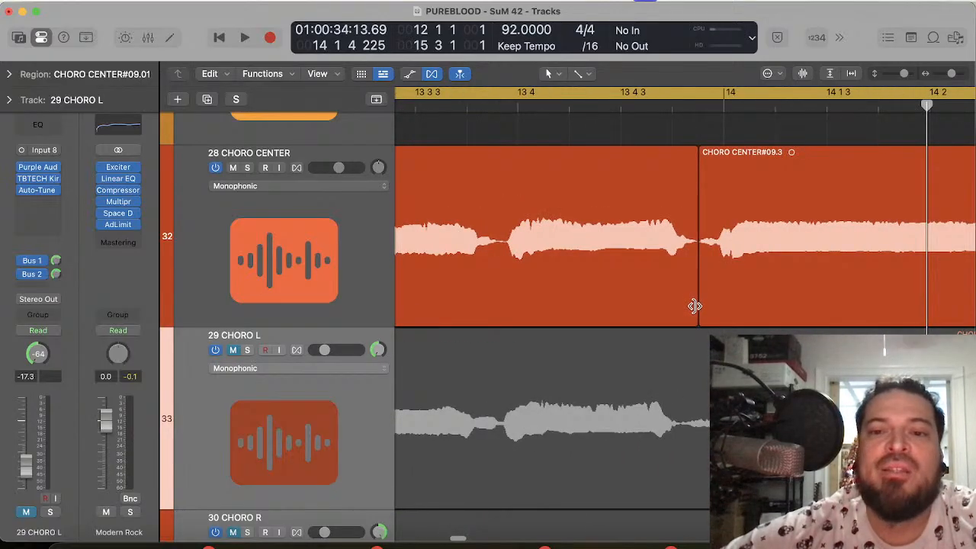
left_click_drag(695, 305, 695, 310)
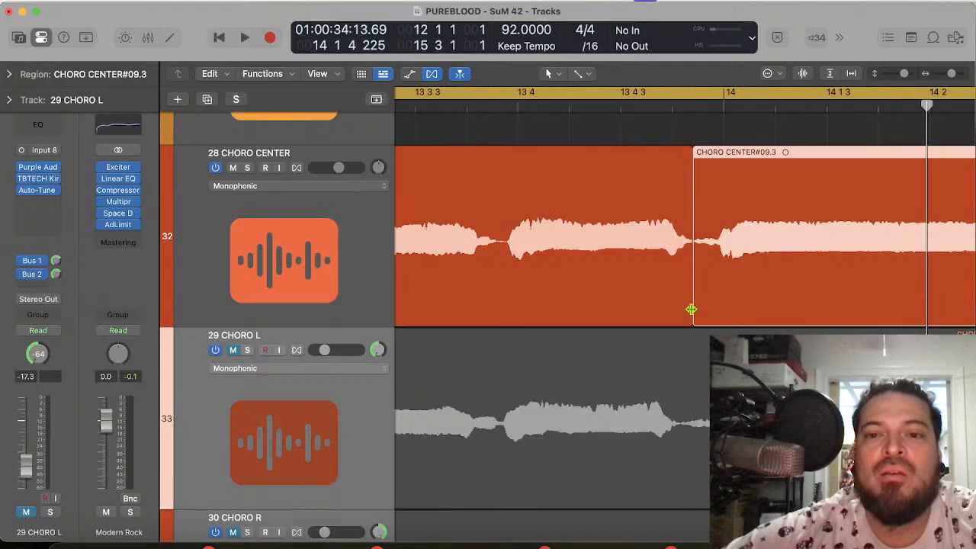
Step: Crossfade the region join just before bar 14 on 28 CHORO CENTER, and split the CHORO CENTER#09.3 region at 14 4 3
left_click(691, 310)
scroll(763, 286, "right", 10)
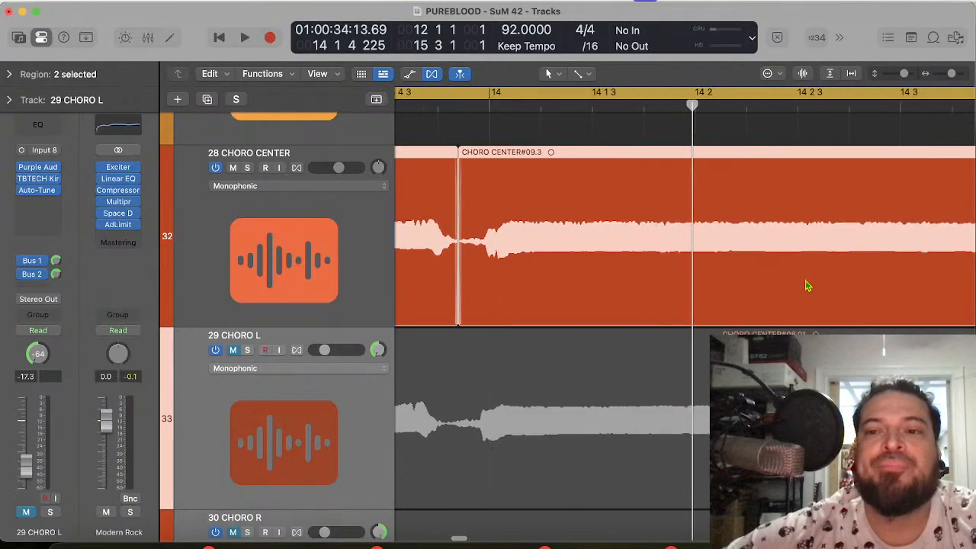
right_click(585, 288)
left_click(514, 295)
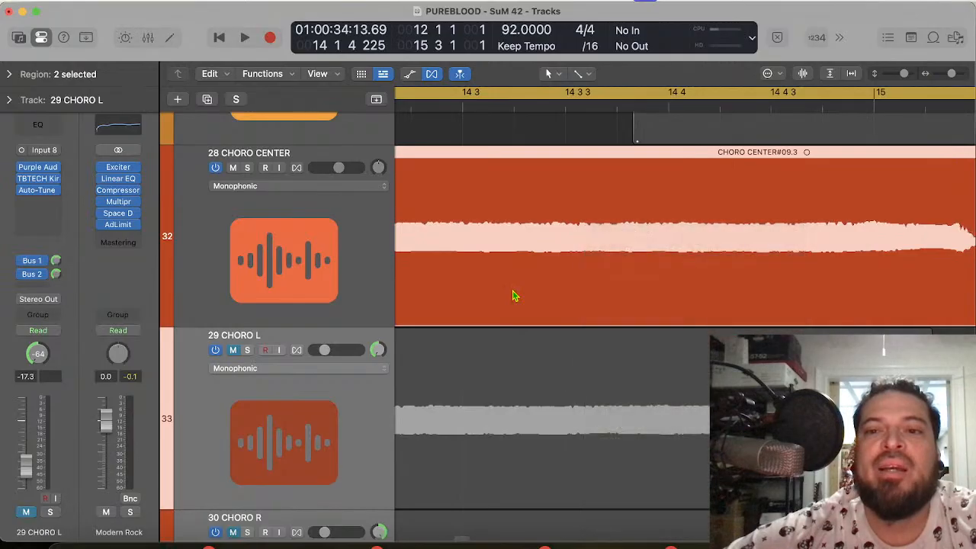
right_click(514, 295)
left_click(887, 200)
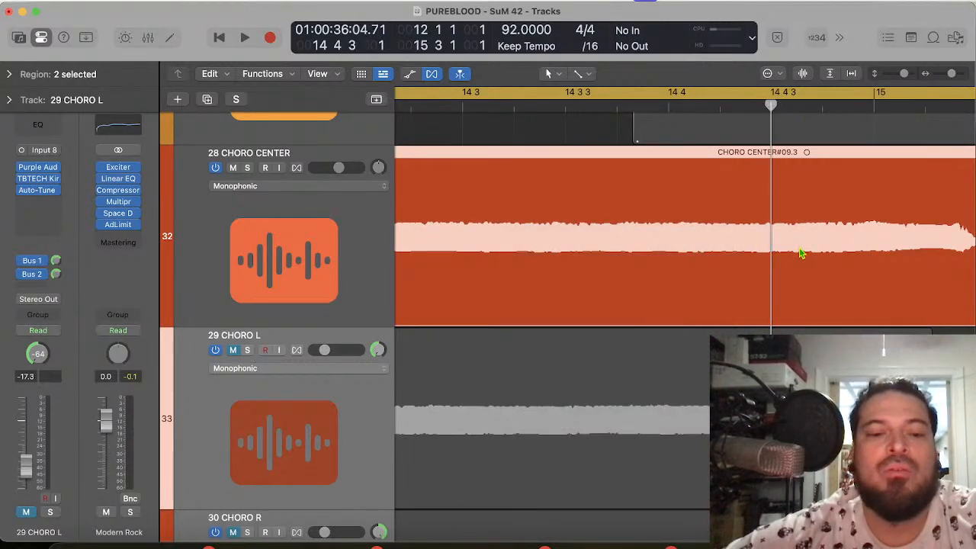
key("super+t")
Step: Play the 28 CHORO CENTER phrase from 12 3 3 through the edited joins before 13 3 and bar 14
scroll(799, 257, "left", 15)
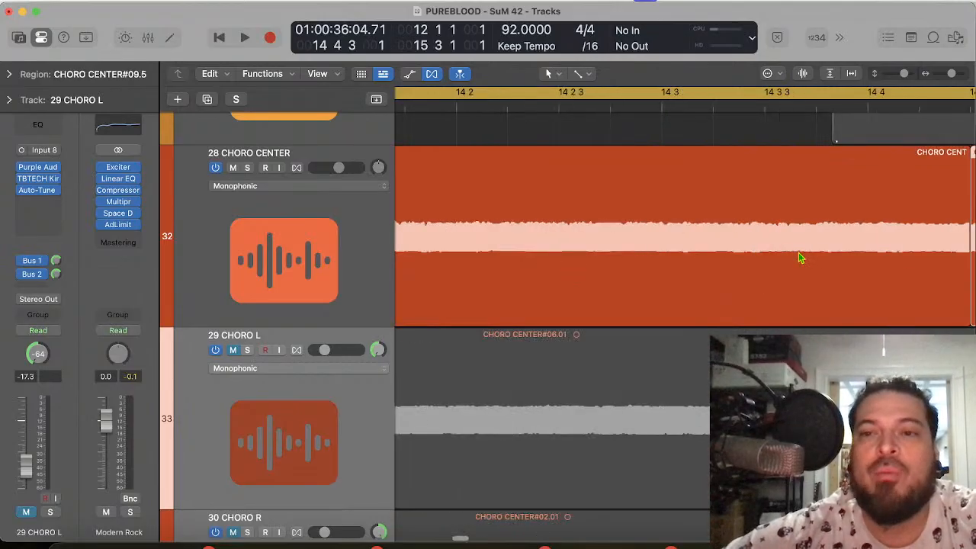
scroll(800, 257, "left", 6)
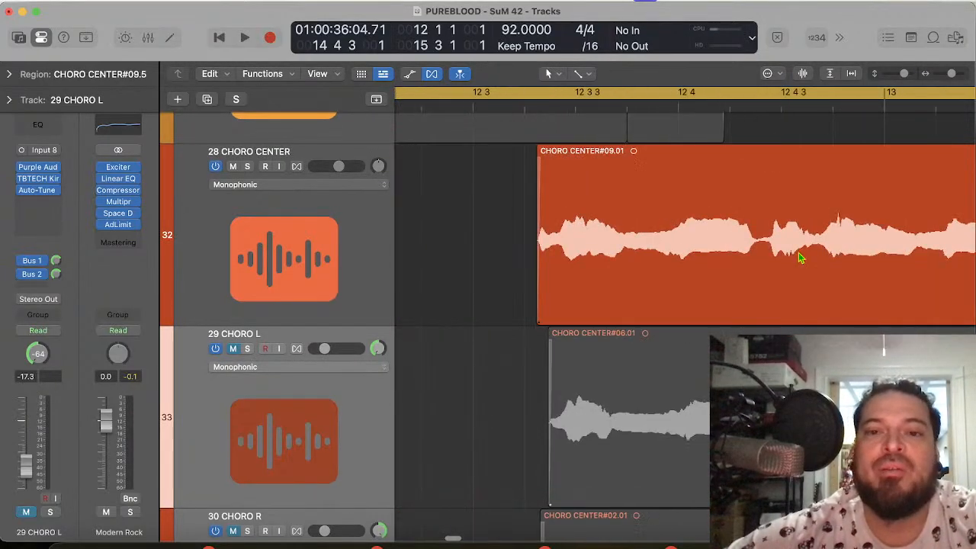
left_click(657, 105)
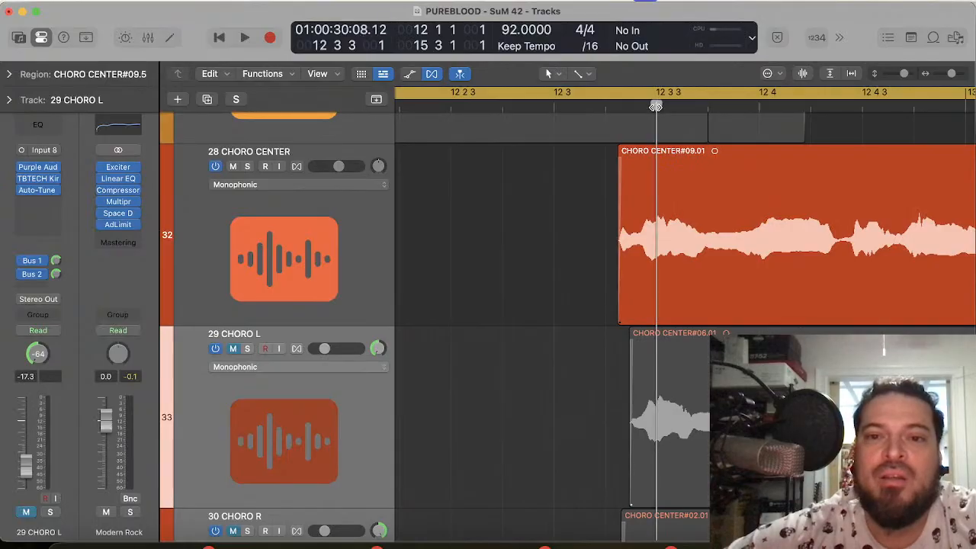
scroll(799, 263, "right", 5)
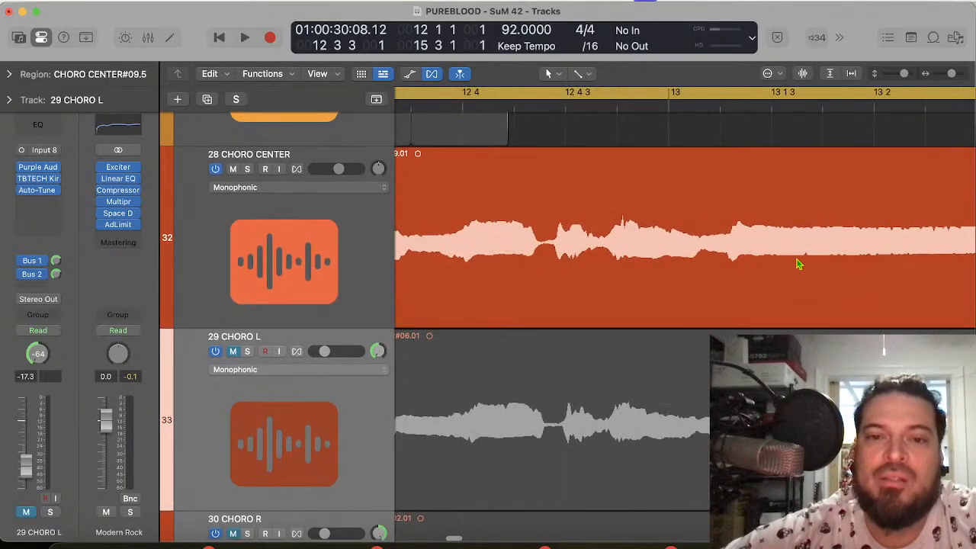
key("space")
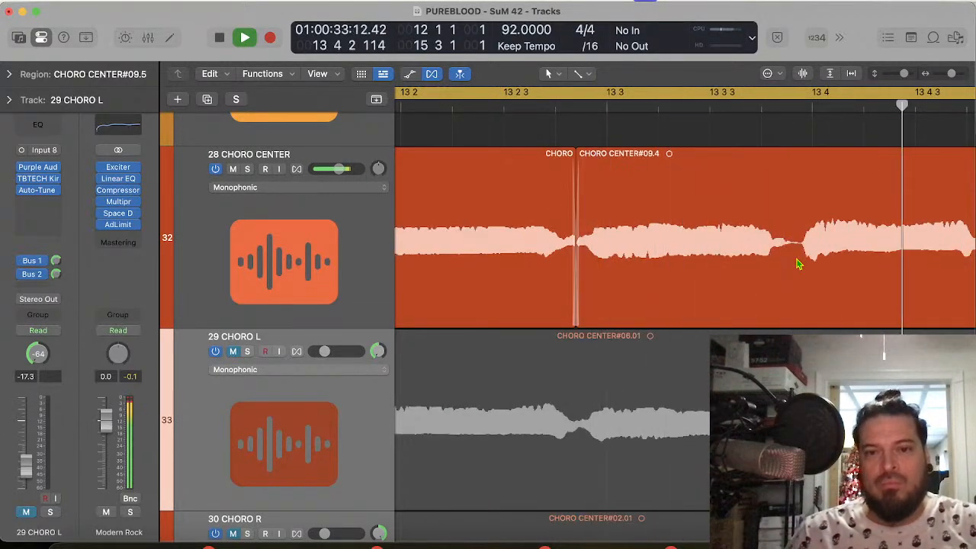
key("space")
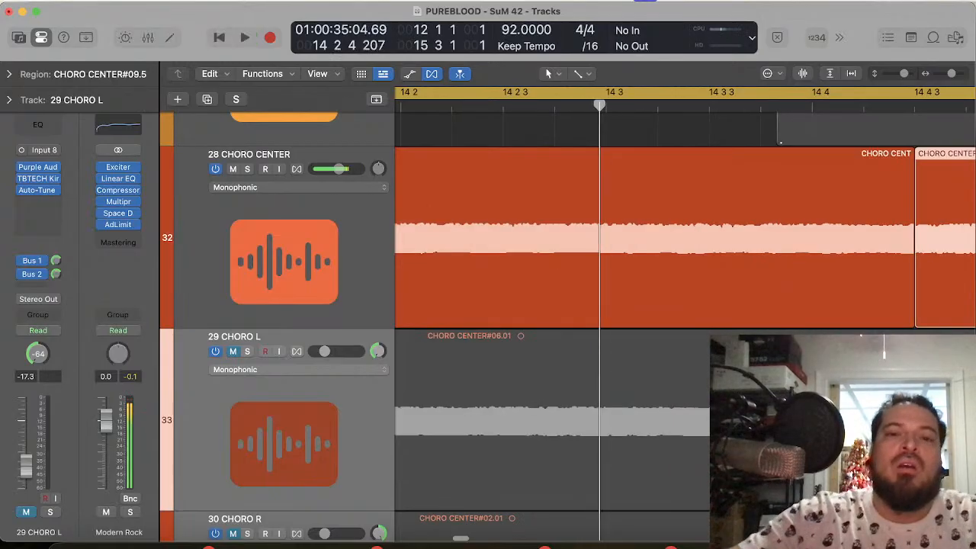
Step: Unmute the PUREBLOOD - SUNRISE DRUMS track and replay the cycled chorus phrase with the drums
scroll(443, 196, "up", 20)
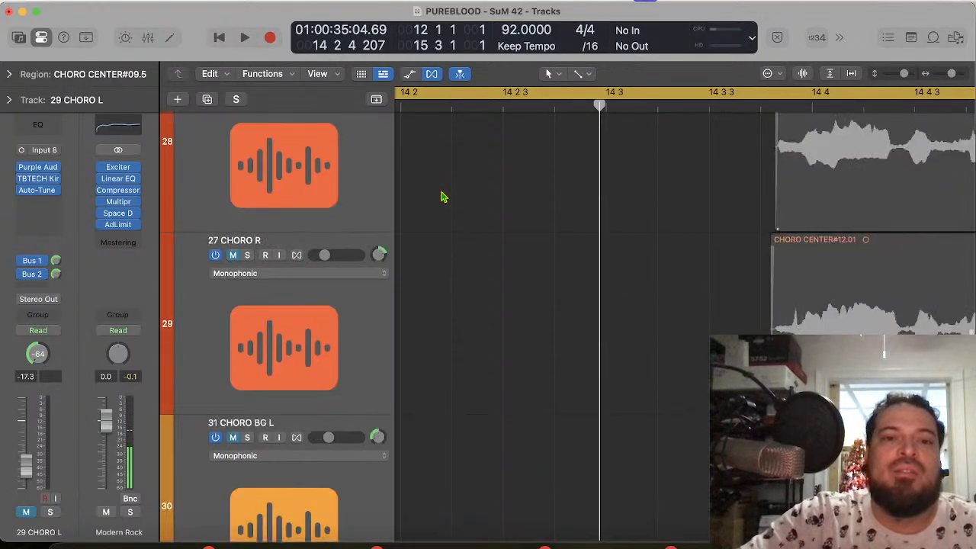
scroll(442, 196, "down", 3)
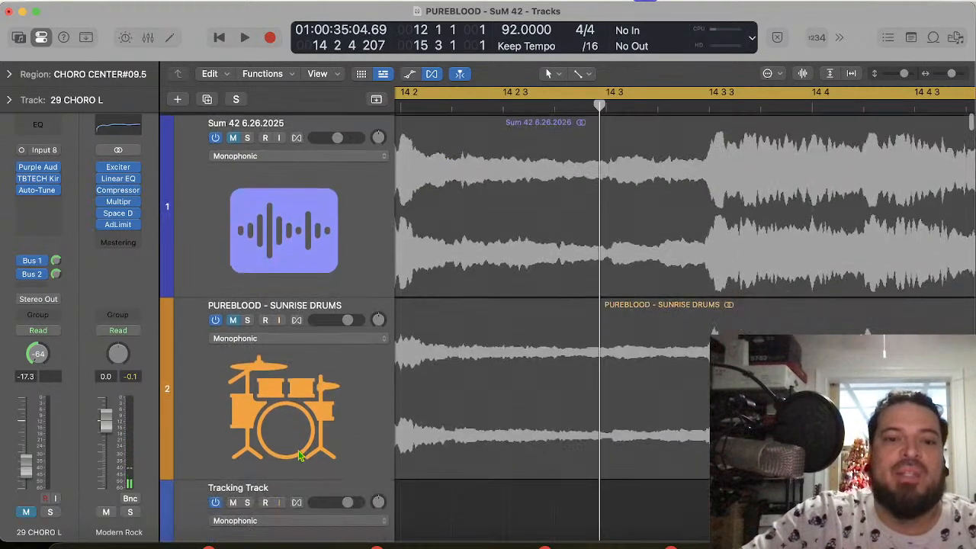
left_click(237, 318)
key("space")
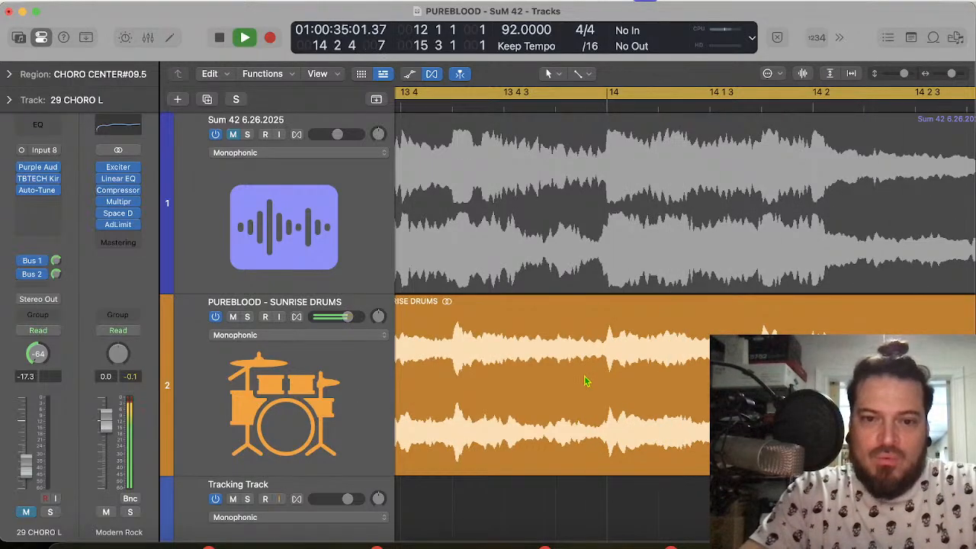
key("space")
Step: Unmute the 24 CHORO CENTER track so the preceding chorus phrase is heard as well
scroll(557, 436, "down", 10)
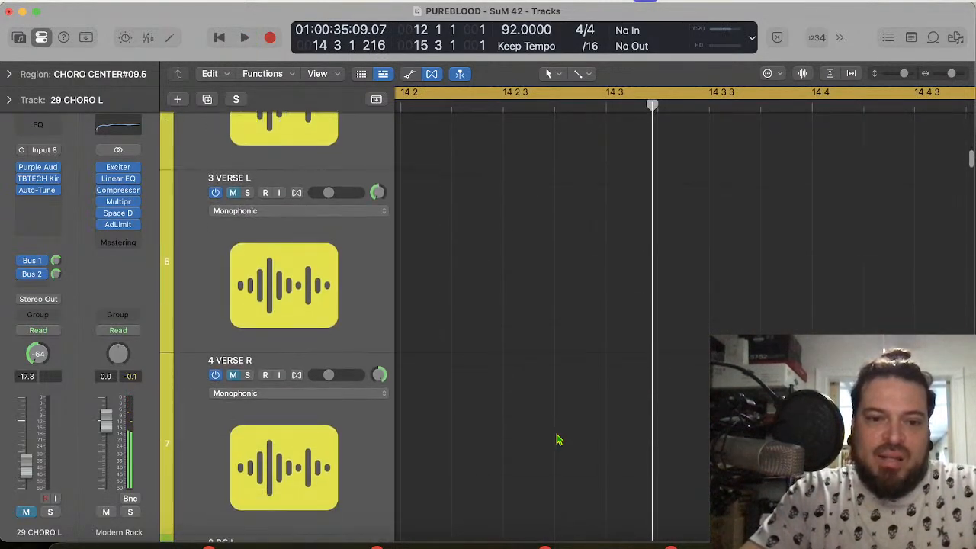
scroll(558, 440, "down", 15)
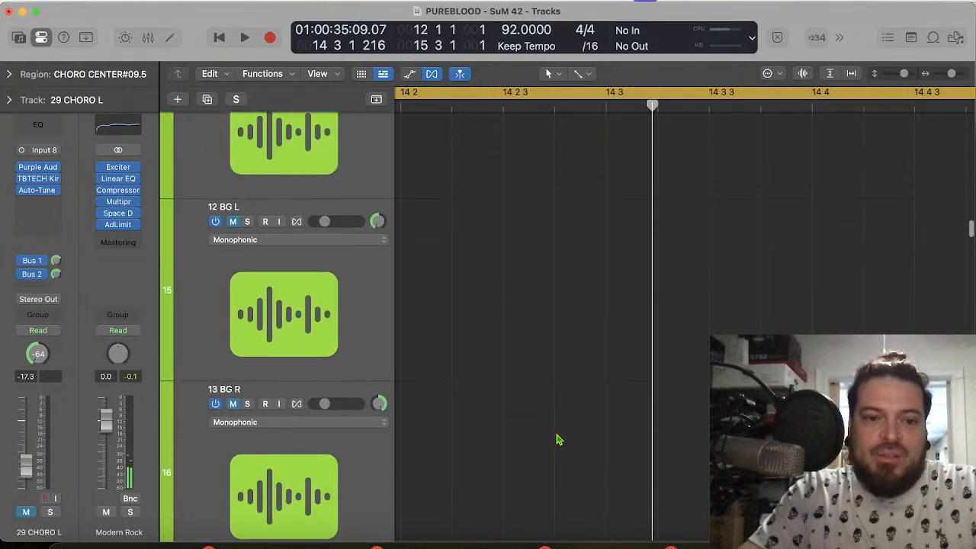
scroll(557, 440, "down", 5)
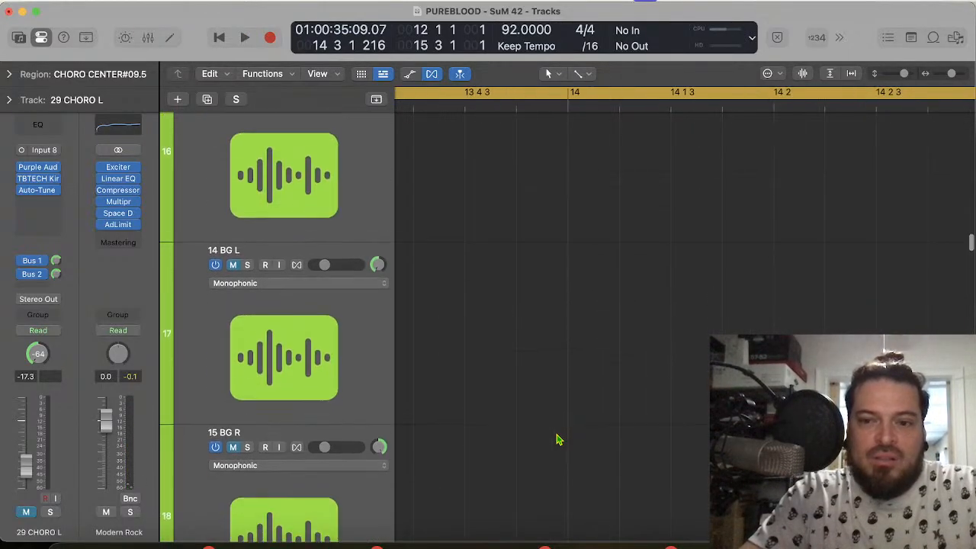
scroll(558, 450, "down", 15)
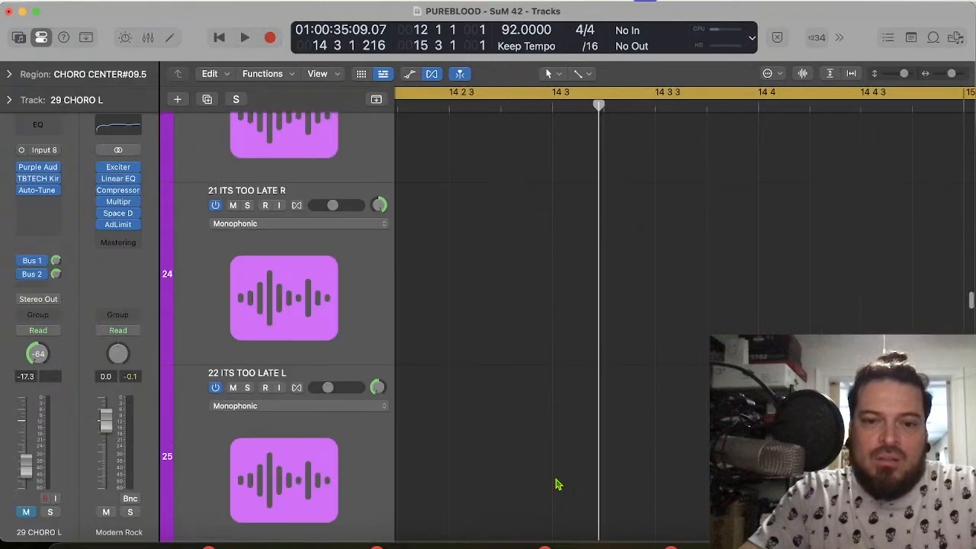
scroll(557, 484, "down", 3)
scroll(558, 484, "down", 8)
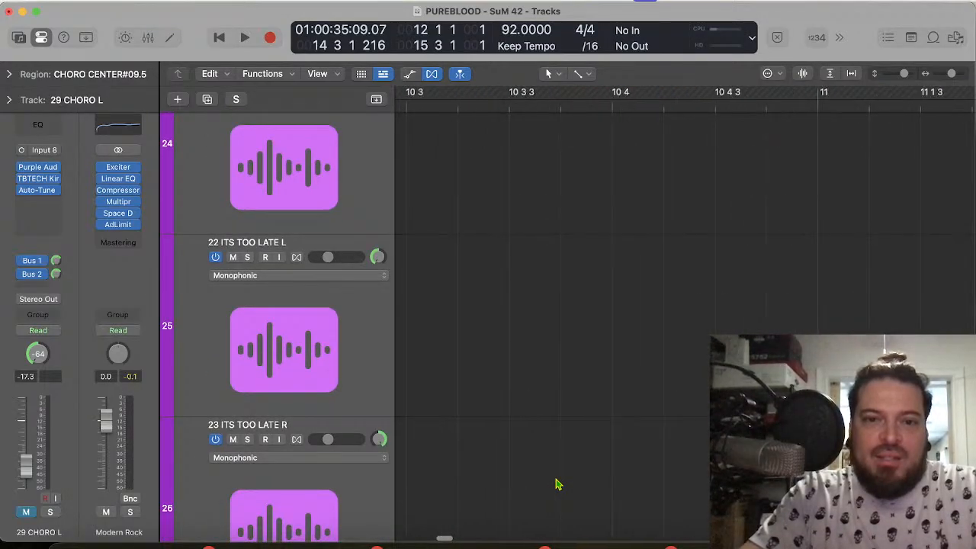
scroll(557, 484, "up", 5)
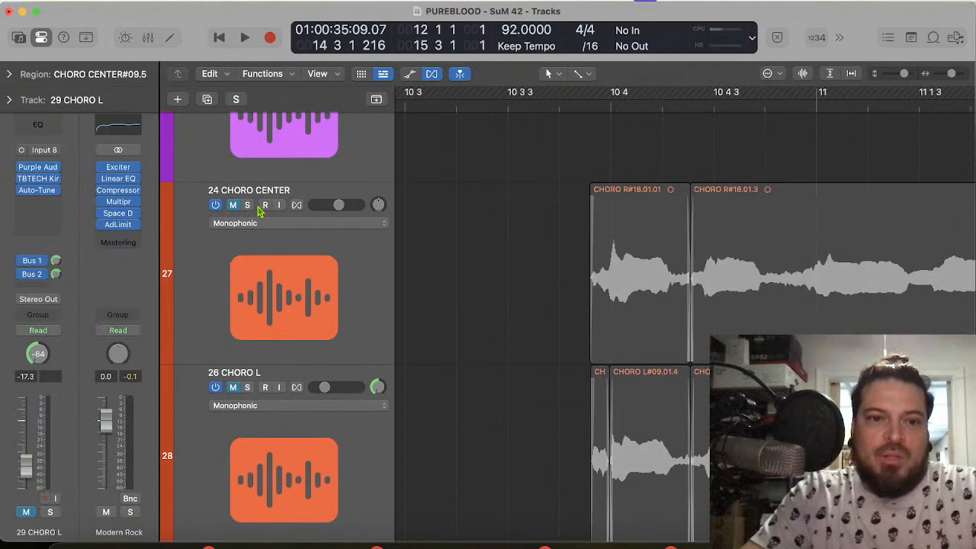
left_click(233, 206)
Step: Extend the start of the cycle range back to 10 3 so it covers the first phrase on 24 CHORO CENTER
scroll(561, 185, "right", 4)
key("super+Left")
key("super+Left")
key("super+Left")
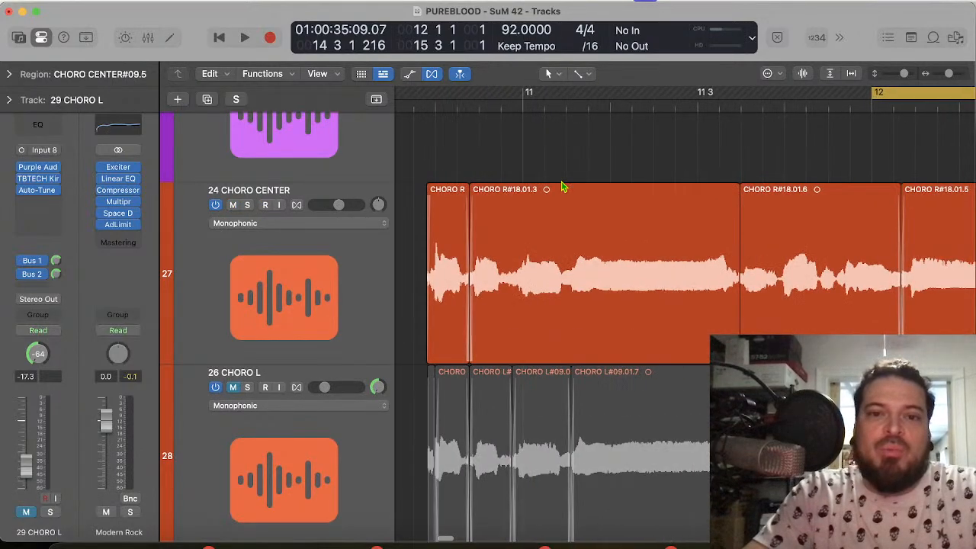
key("super+Left")
key("super+Left")
scroll(671, 99, "left", 3)
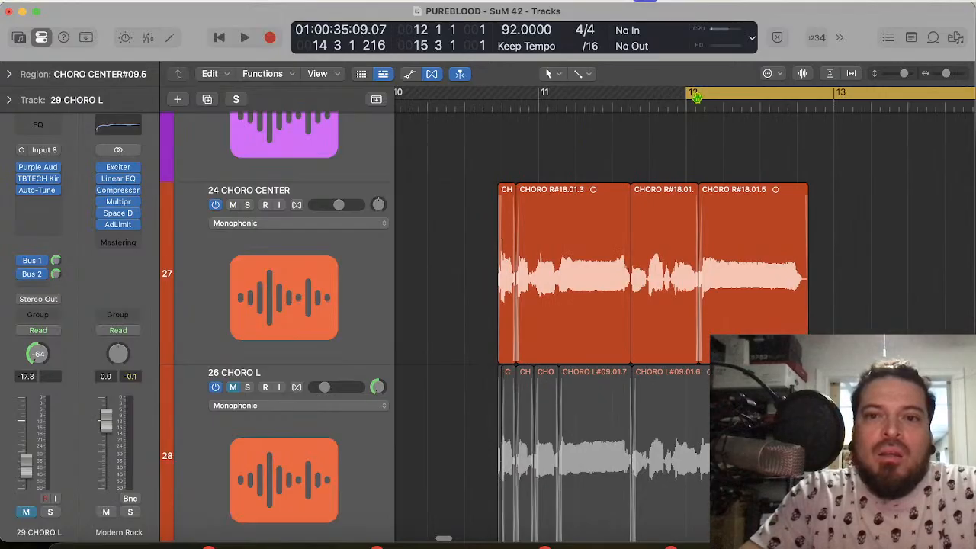
left_click_drag(689, 93, 465, 72)
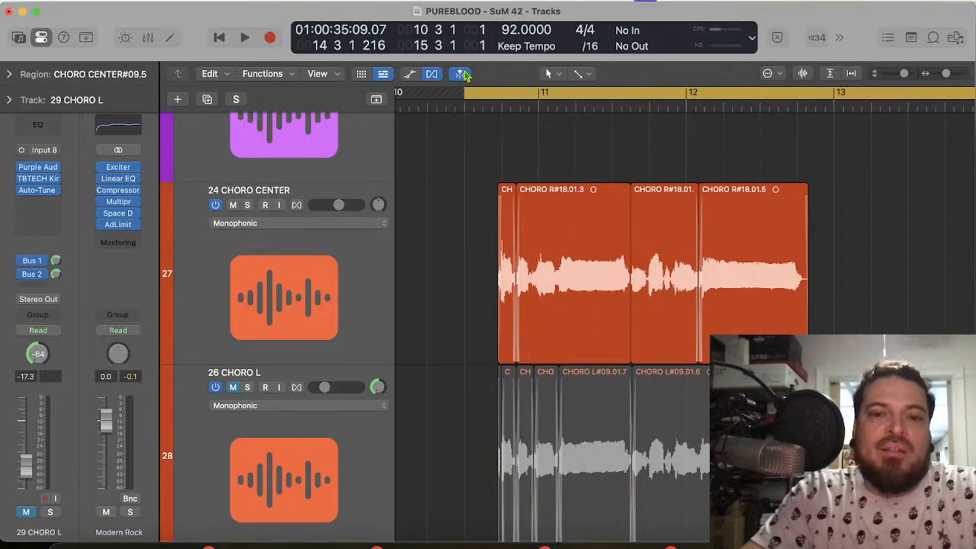
Step: Play the extended cycle range several times with the drums, listening to the chorus center phrases in sequence
key("space")
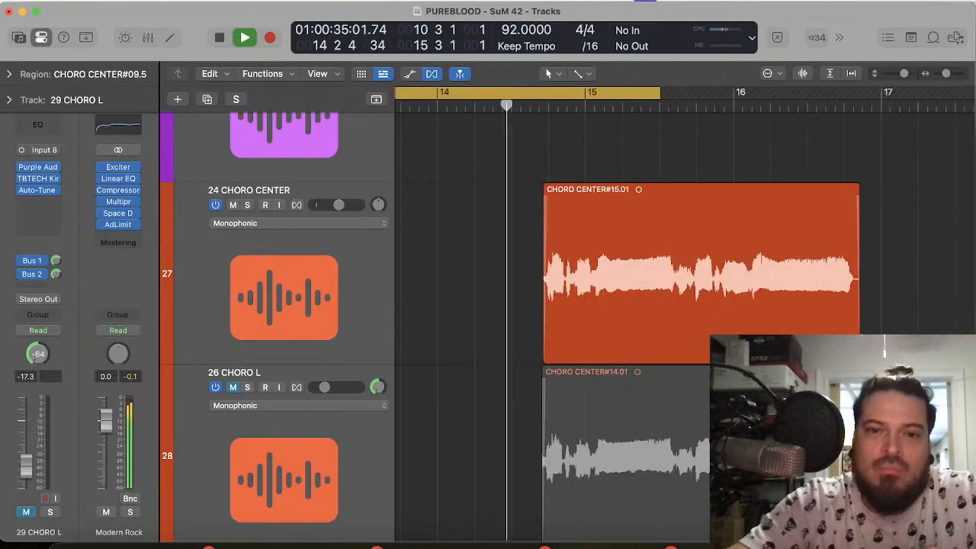
key("space")
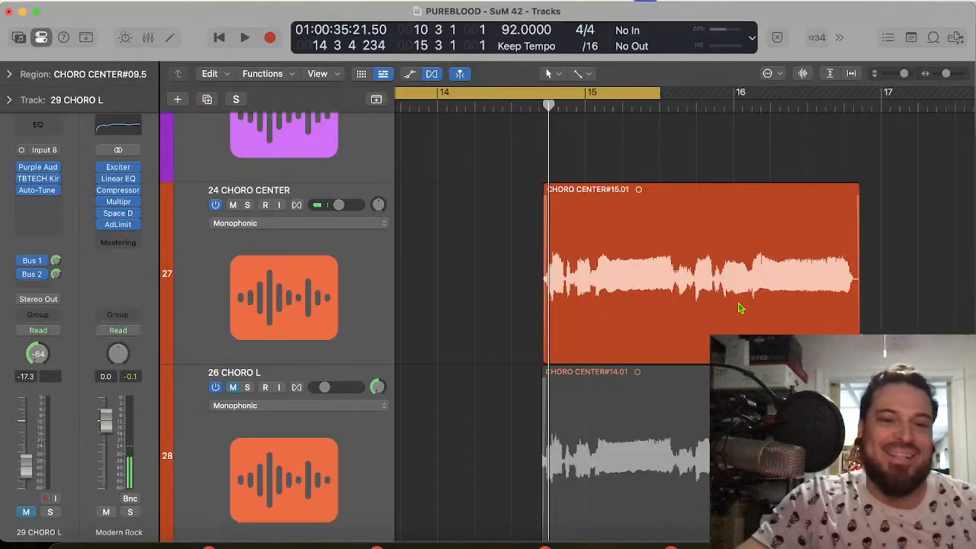
key("space")
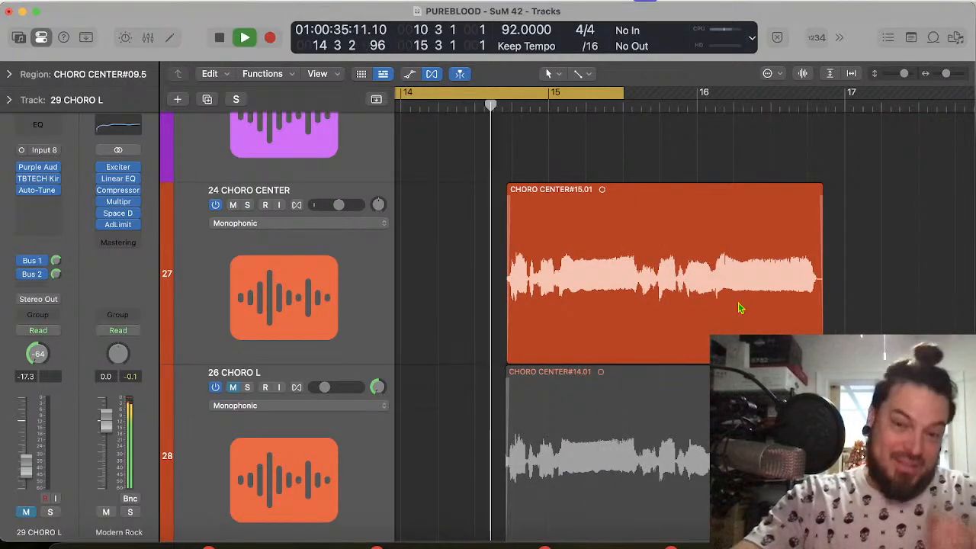
key("space")
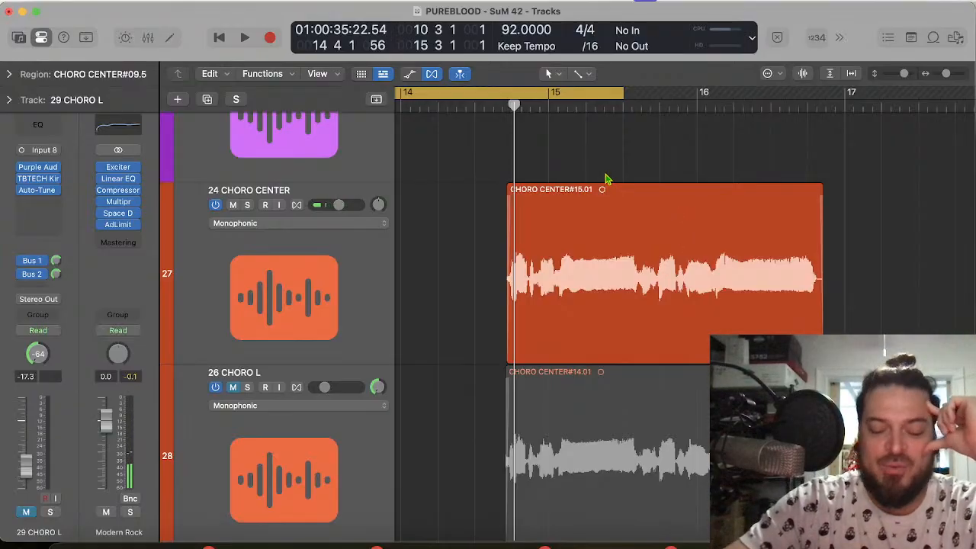
key("space")
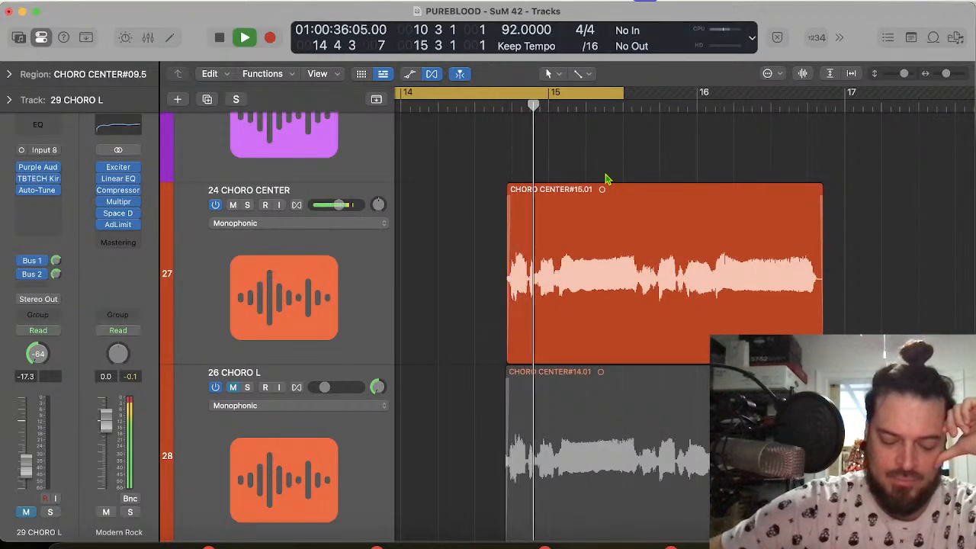
key("space")
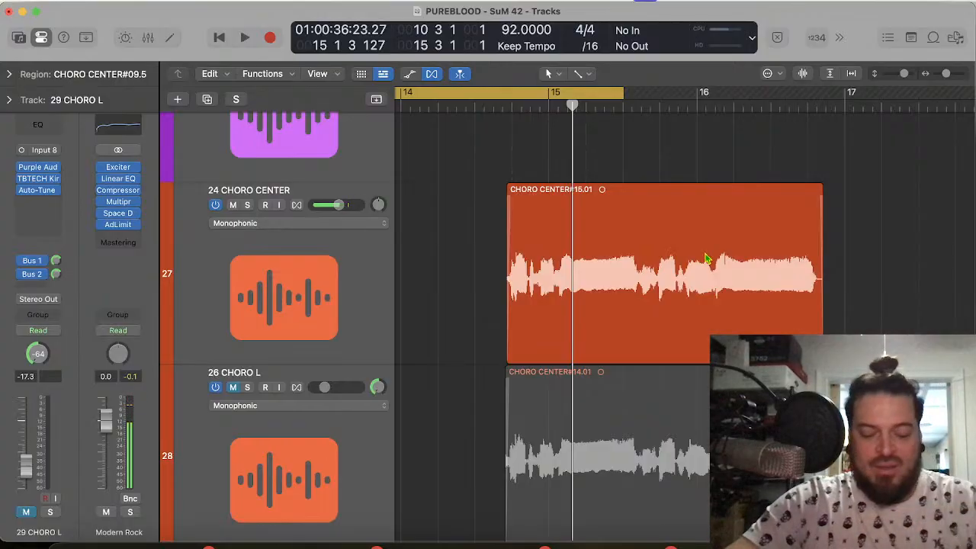
Step: Mute the PUREBLOOD - SUNRISE DRUMS track and play the chorus center phrases from 10 3 without it
scroll(454, 216, "up", 20)
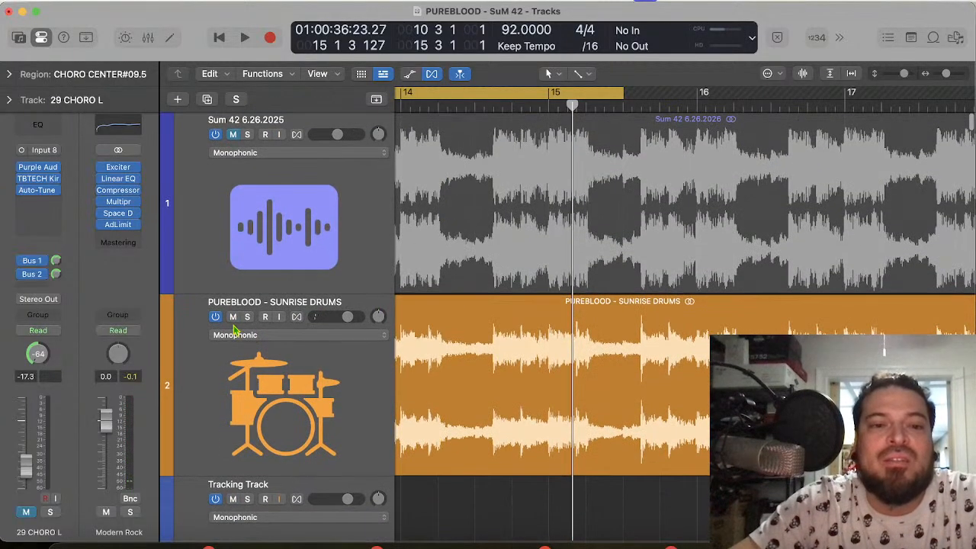
left_click(232, 318)
key("space")
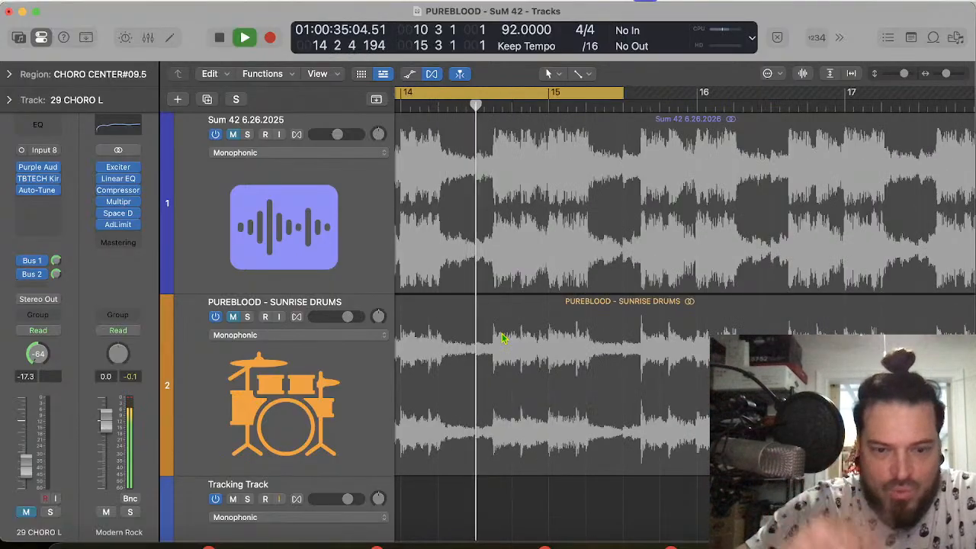
key("space")
Step: Move the start of the cycle range to bar 12 and mute the 24 CHORO CENTER track
scroll(571, 212, "left", 10)
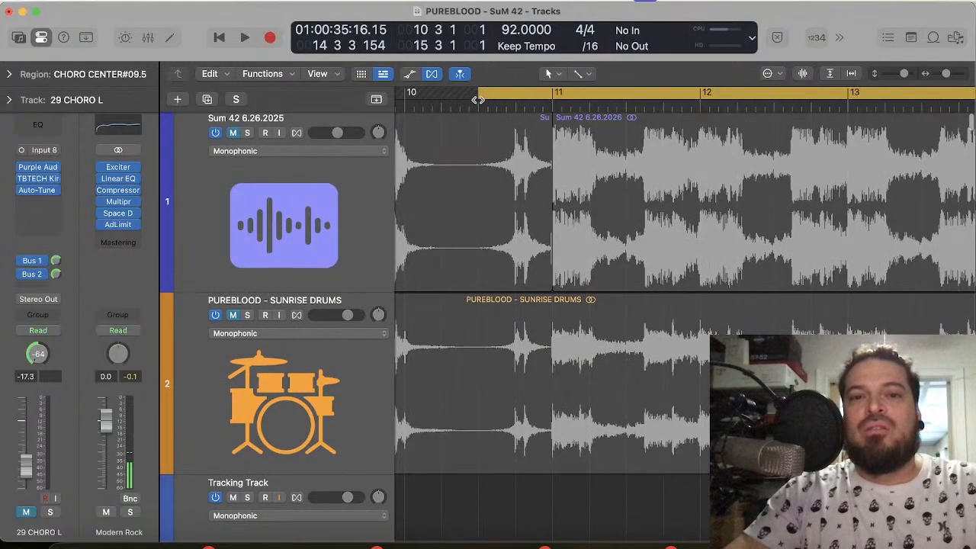
left_click_drag(476, 97, 702, 97)
scroll(623, 349, "down", 10)
scroll(623, 349, "down", 15)
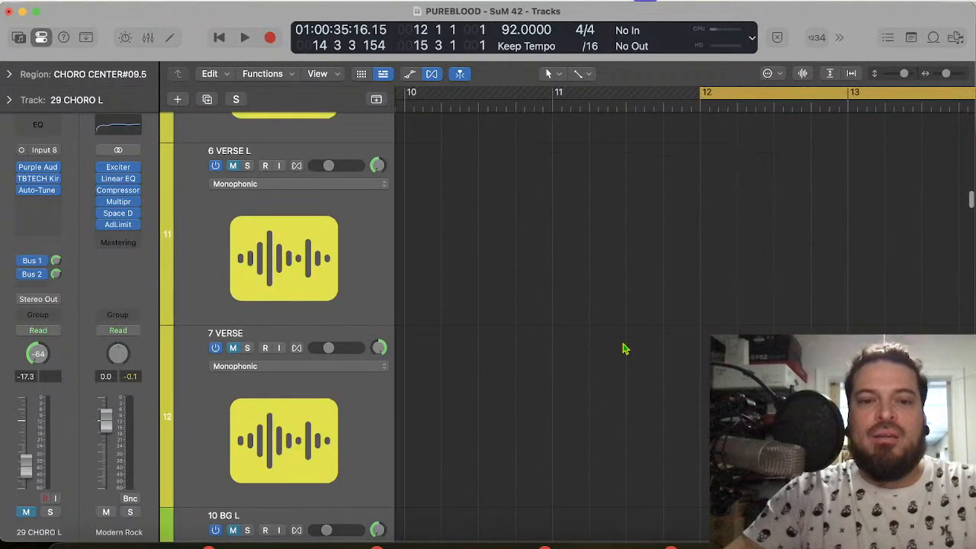
scroll(623, 351, "down", 15)
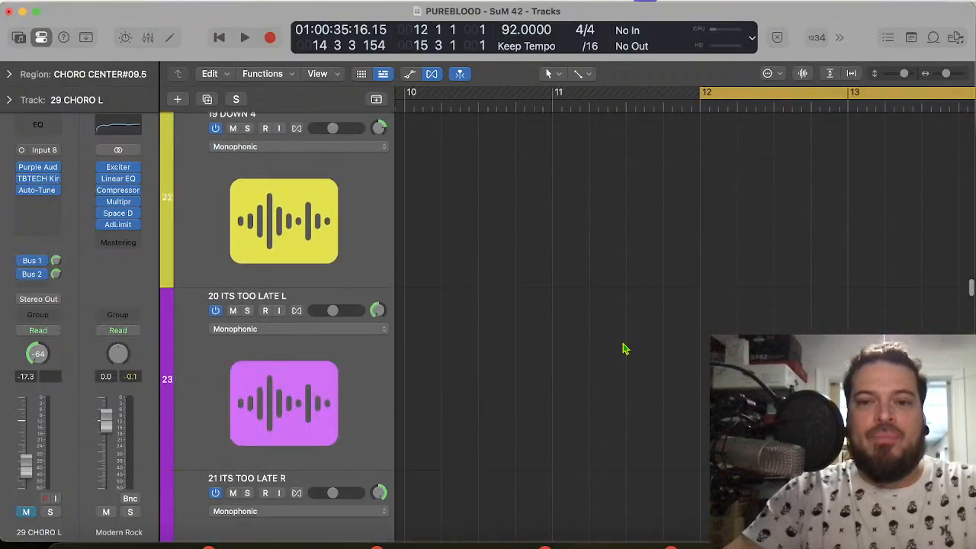
scroll(621, 360, "down", 8)
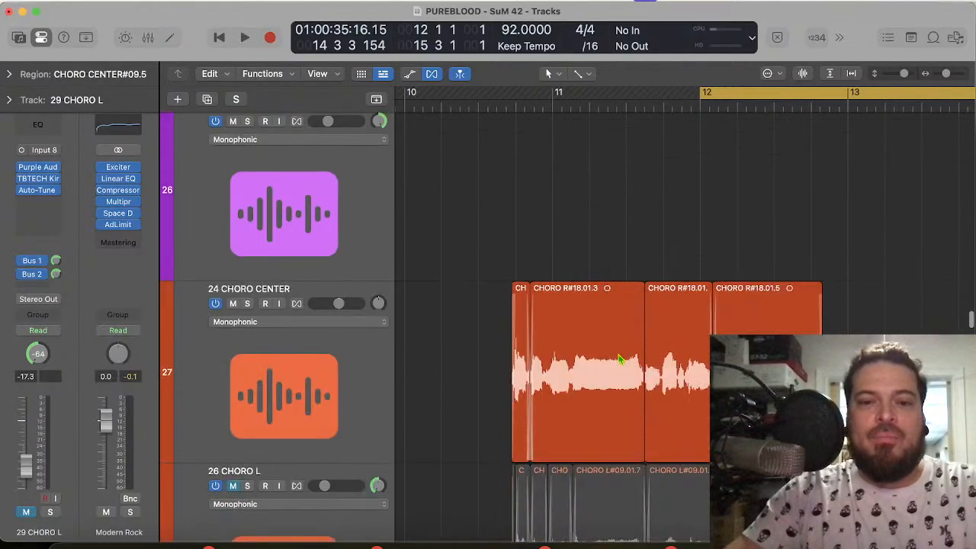
left_click(233, 269)
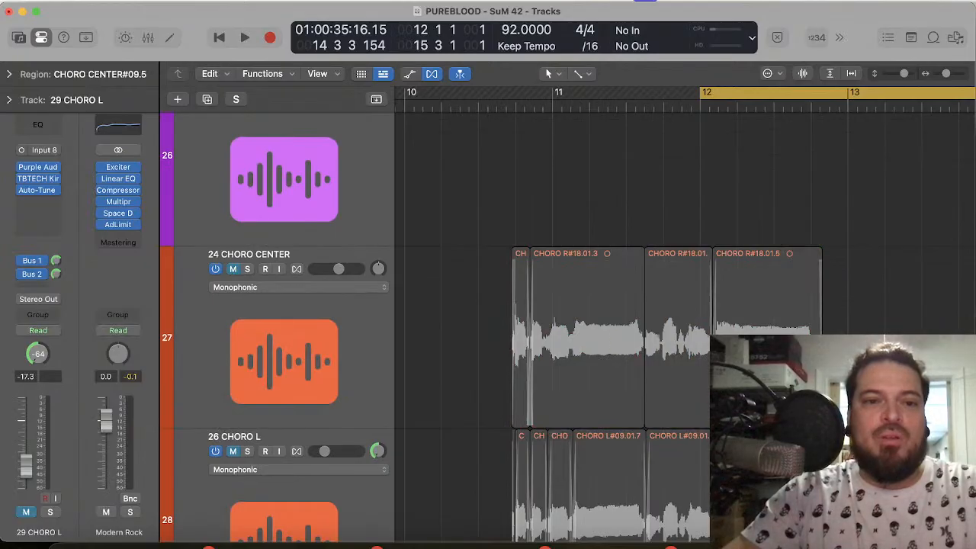
scroll(552, 314, "right", 10)
scroll(552, 314, "left", 3)
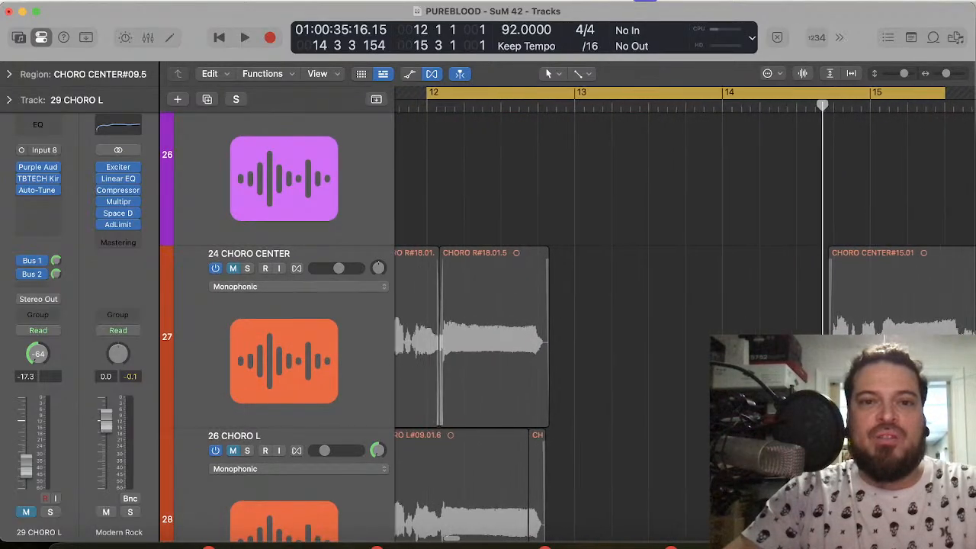
Step: Play the cycle range from bar 12 to check the start of the 28 CHORO CENTER phrase, then stop playback
key("space")
scroll(552, 314, "down", 10)
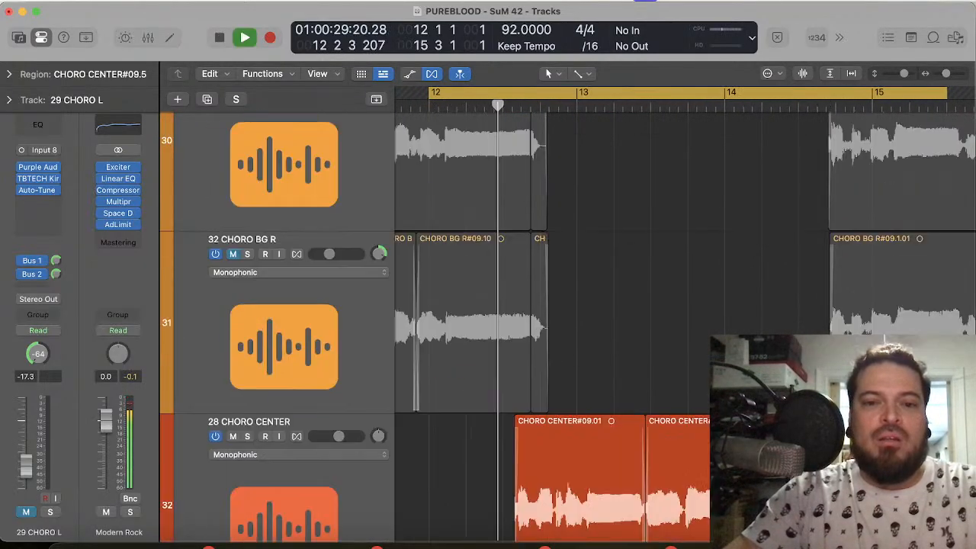
scroll(552, 314, "down", 10)
scroll(552, 314, "up", 3)
key("space")
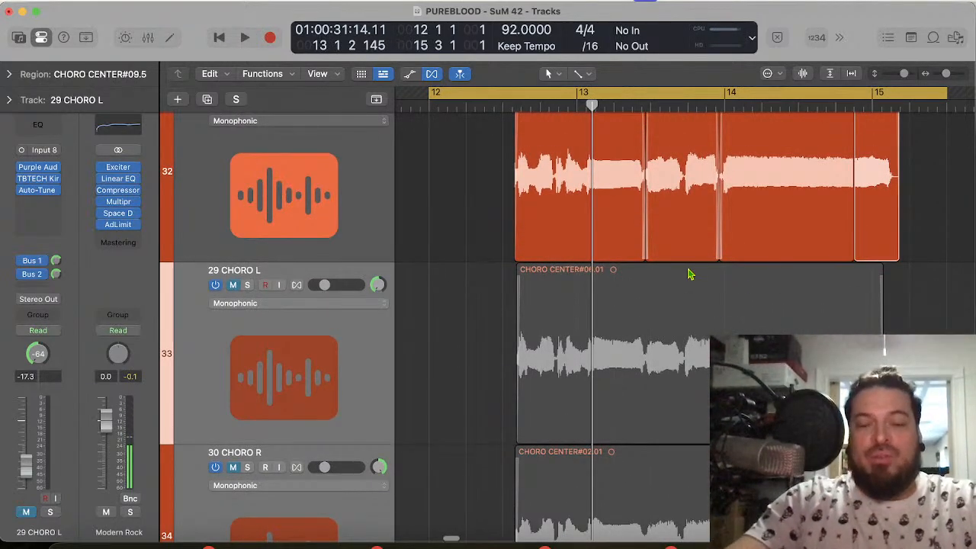
Step: Mute the 28 CHORO CENTER track
key("super+Right")
key("super+Right")
key("super+Right")
scroll(681, 296, "left", 8)
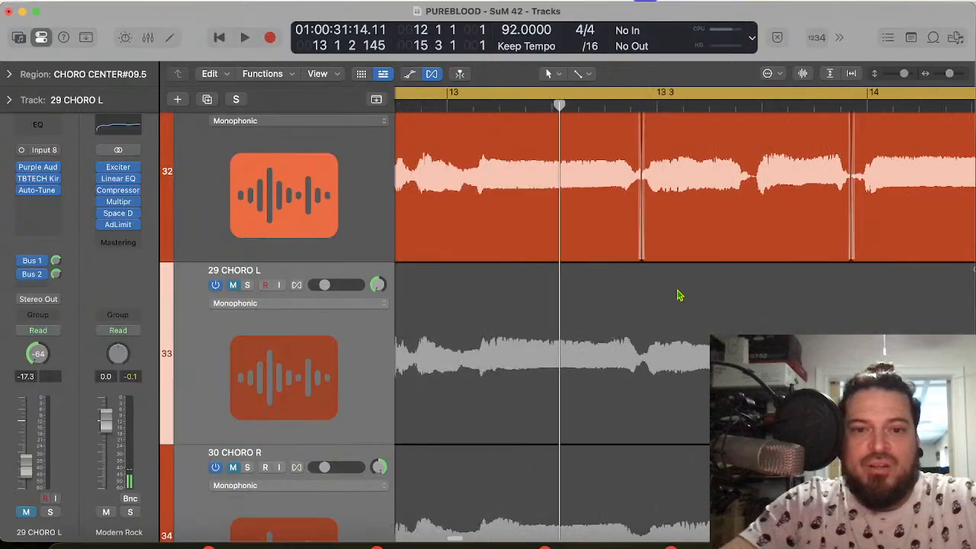
scroll(331, 138, "up", 3)
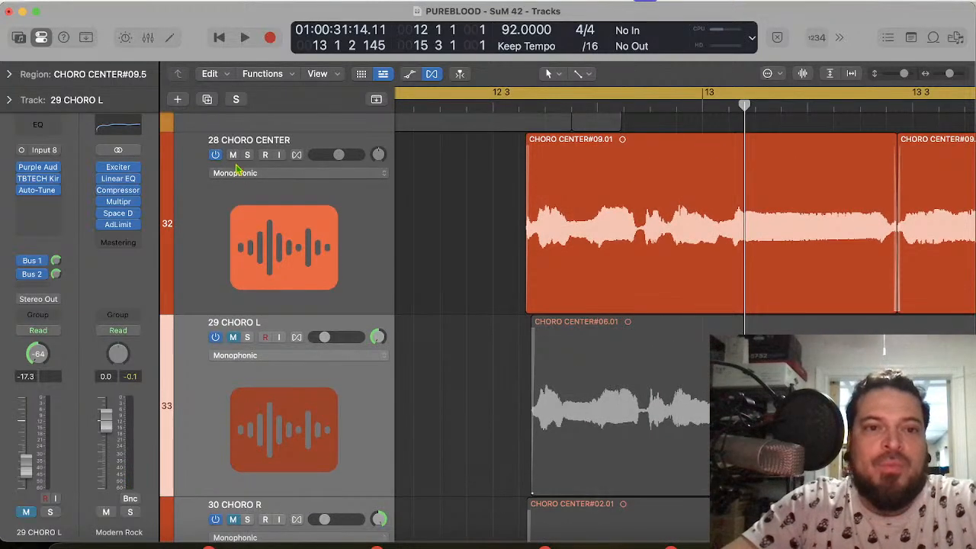
left_click(232, 154)
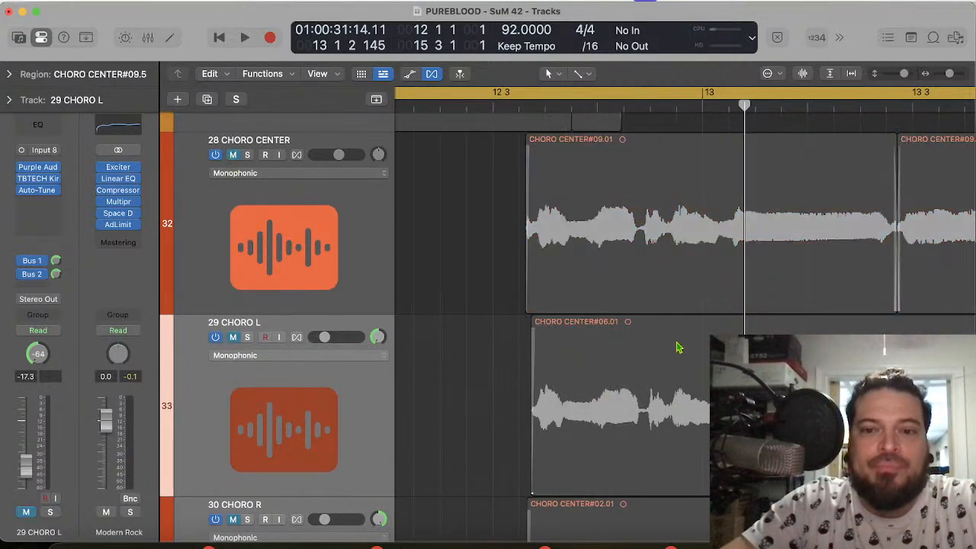
Step: Split the CHORO CENTER#06.01 region on 29 CHORO L at 13 2 4 105, in line with the cut on 28 CHORO CENTER
left_click(639, 108)
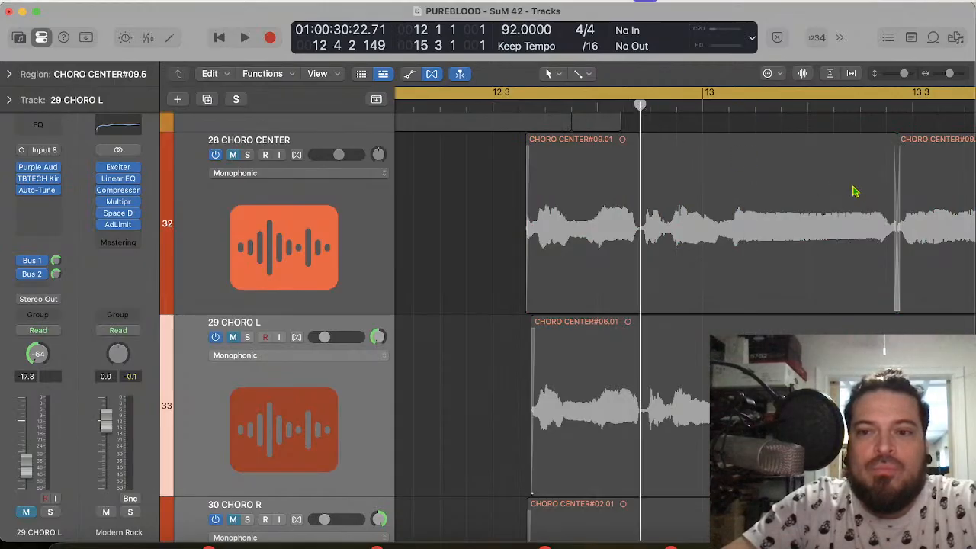
left_click(898, 106)
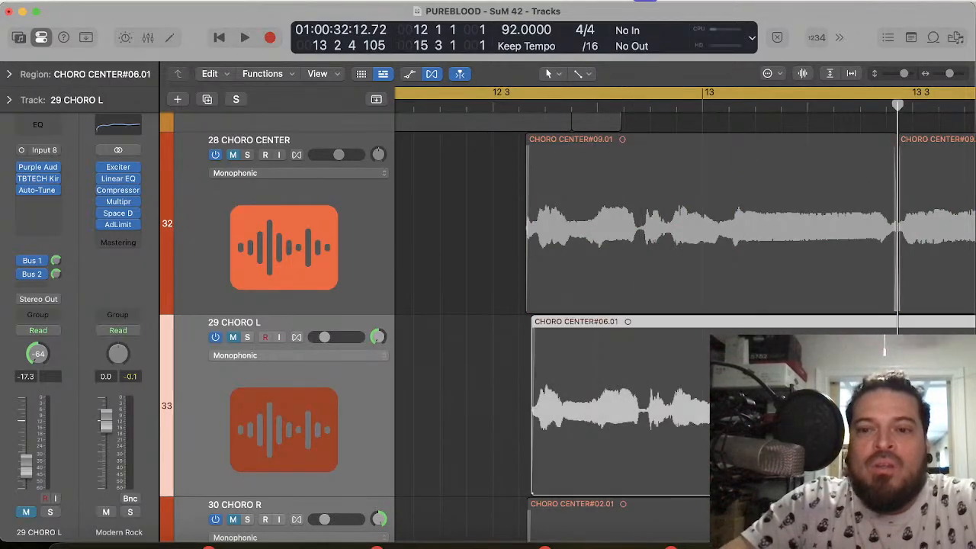
key("super+t")
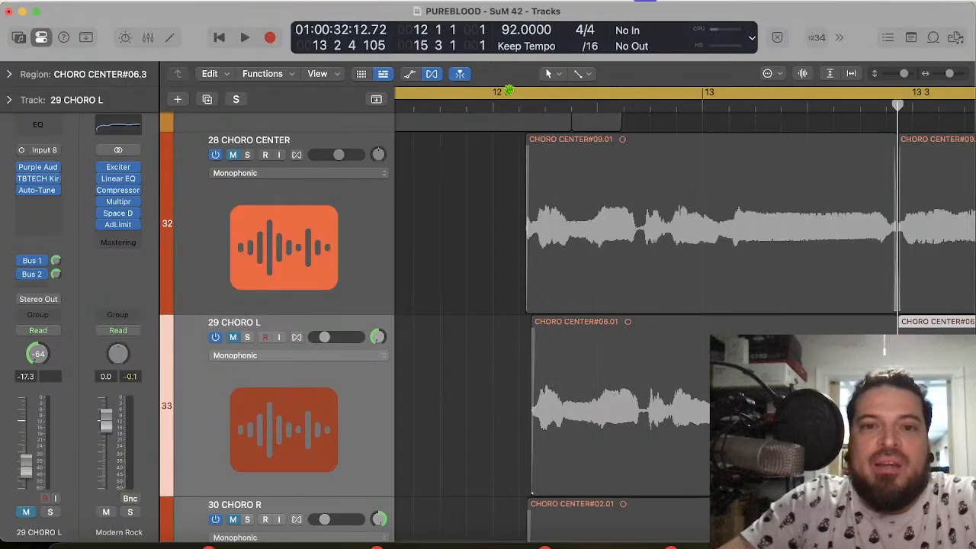
Step: Move the first CHORO CENTER#06.01 phrase on 29 CHORO L slightly earlier to line up with the 28 CHORO CENTER waveform
left_click(546, 106)
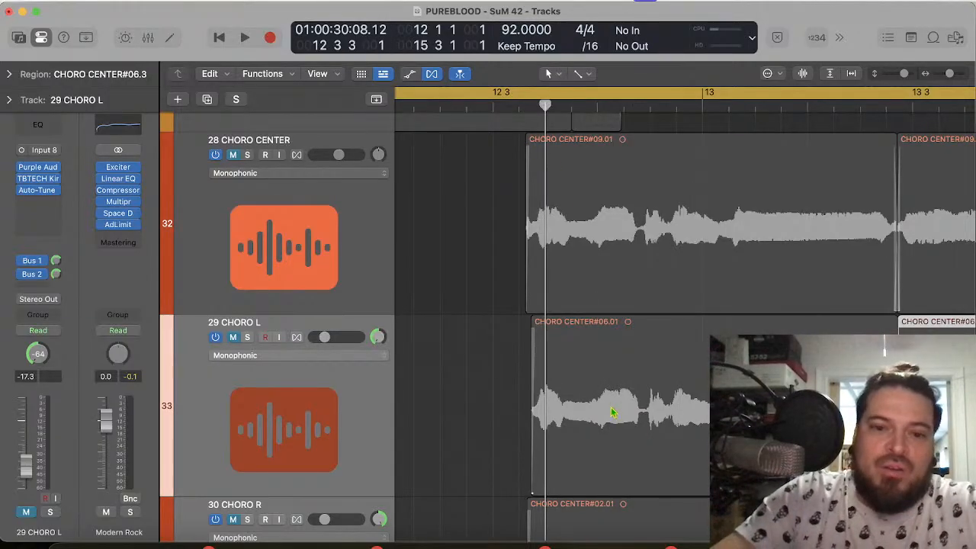
scroll(624, 405, "up", 5)
scroll(623, 405, "down", 3)
scroll(623, 406, "left", 1)
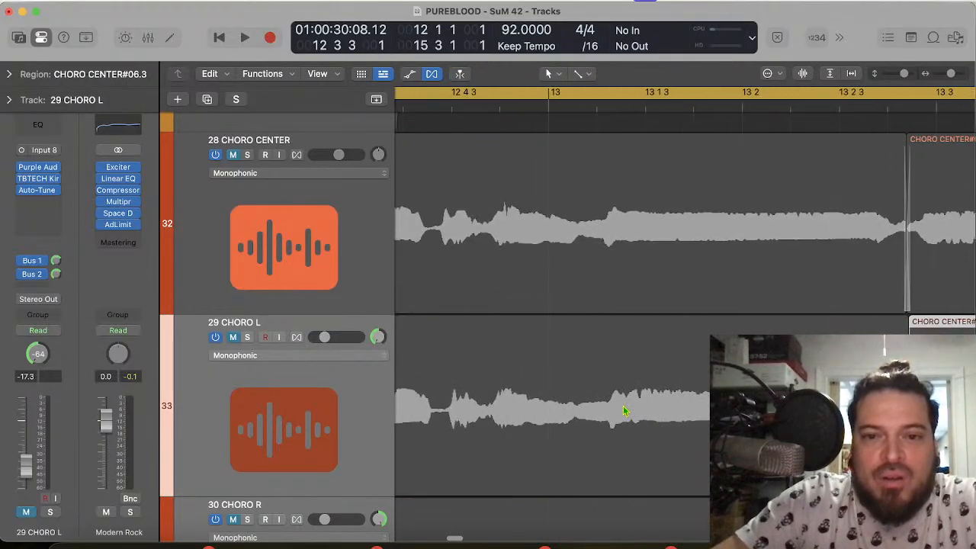
scroll(623, 411, "left", 5)
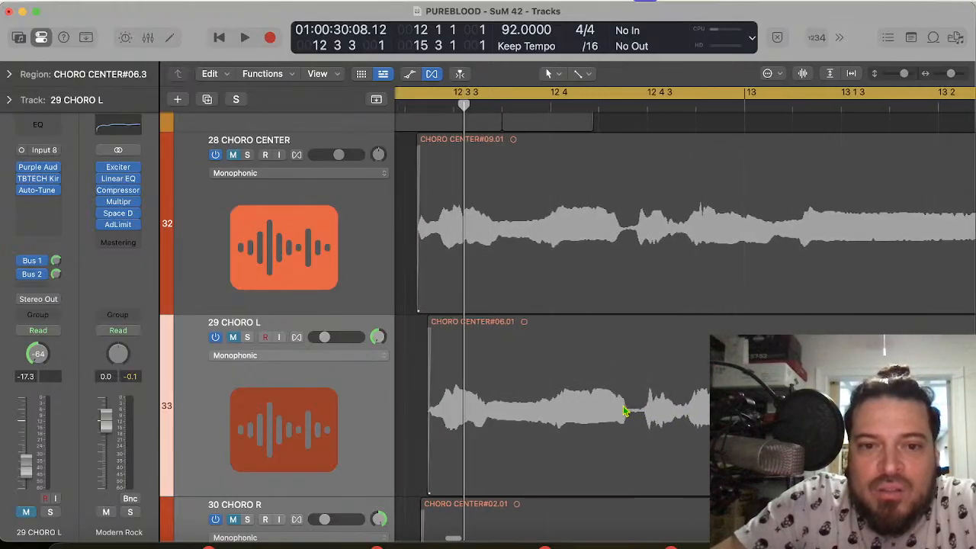
scroll(623, 410, "left", 1)
scroll(623, 410, "down", 1)
left_click_drag(595, 411, 580, 414)
Step: Split the CHORO CENTER#06.3 region on 29 CHORO L at 13 4 4 98, matching the next cut on 28 CHORO CENTER
scroll(616, 376, "right", 10)
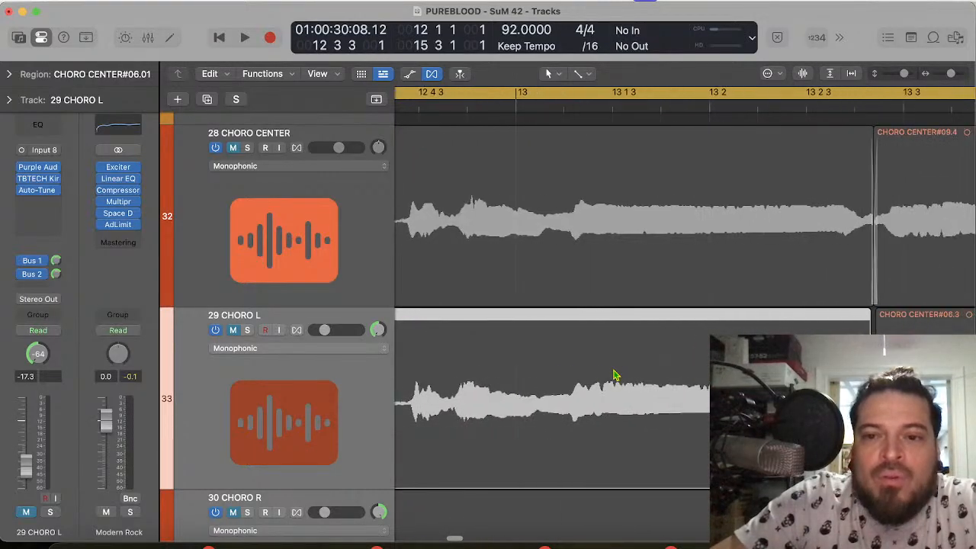
scroll(616, 375, "right", 10)
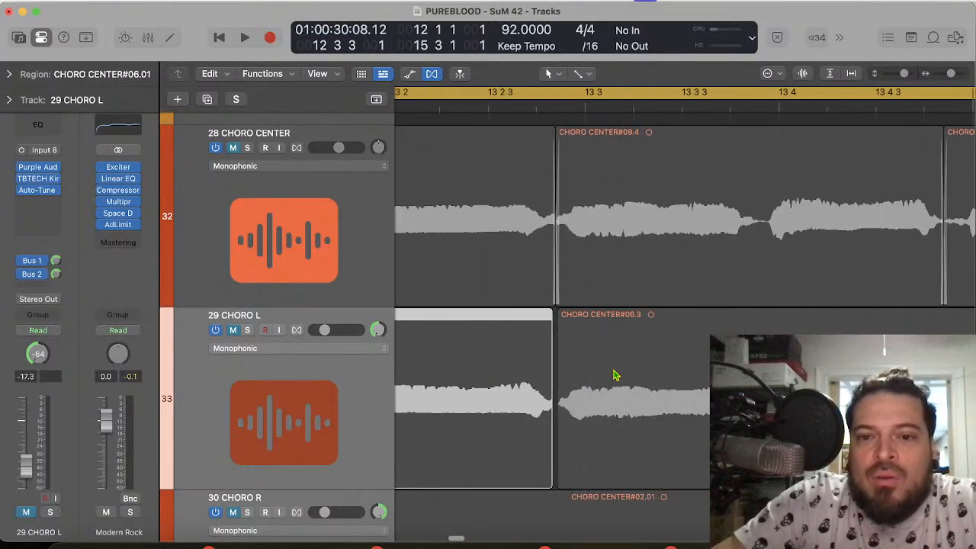
scroll(798, 283, "right", 5)
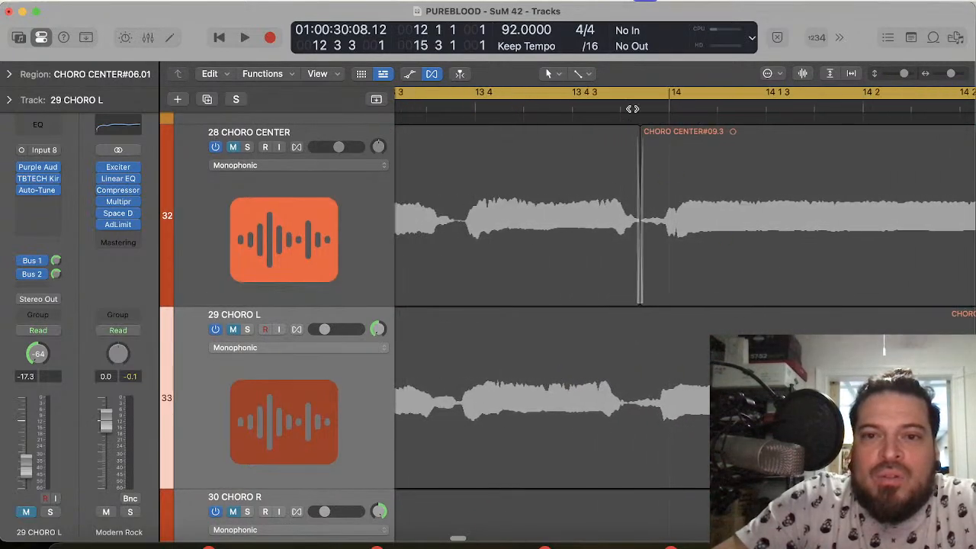
left_click(640, 105)
left_click(658, 334)
key("super+t")
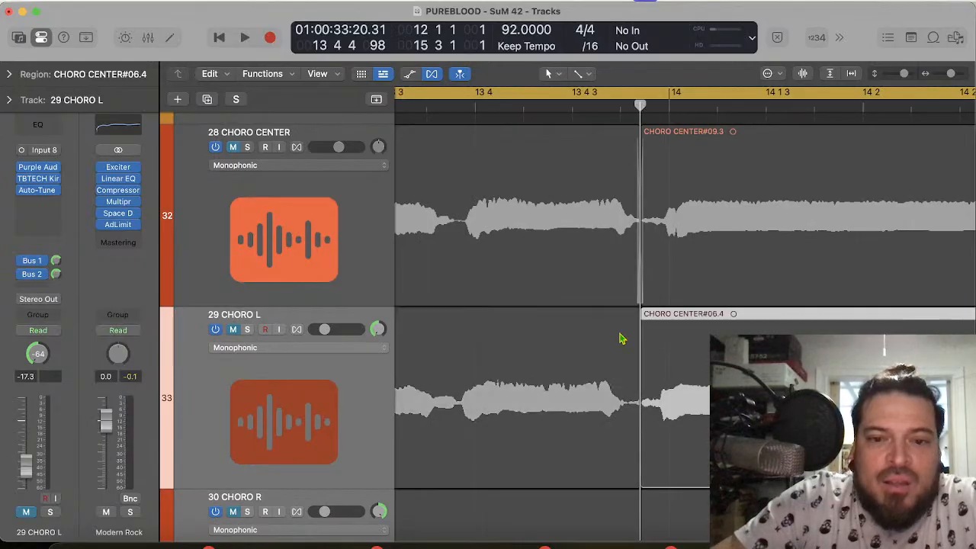
Step: Move the CHORO CENTER#06.3 region on 29 CHORO L 18 ticks later to match the 28 CHORO CENTER waveform
scroll(558, 345, "left", 1)
left_click(521, 108)
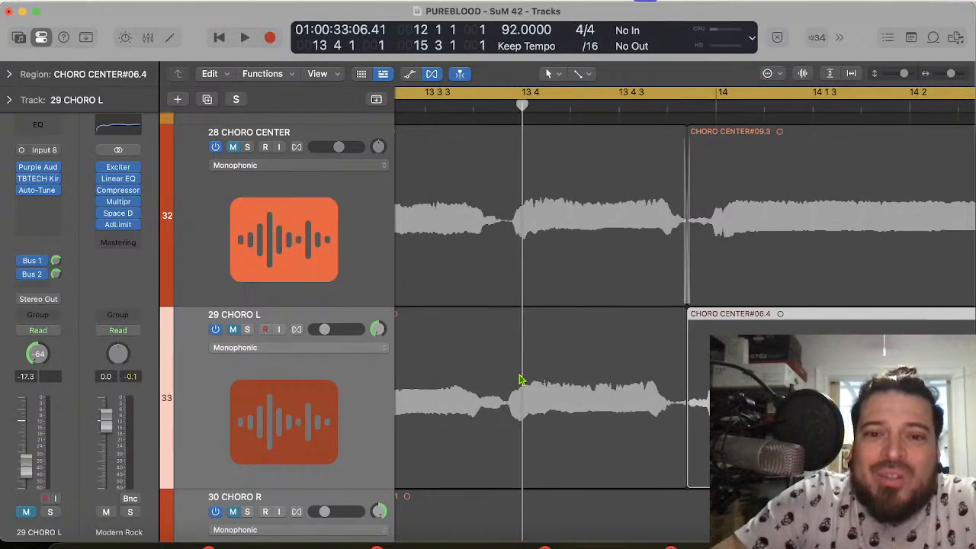
left_click_drag(536, 391, 560, 401)
key("super+Right")
key("super+Right")
key("super+Right")
key("super+Right")
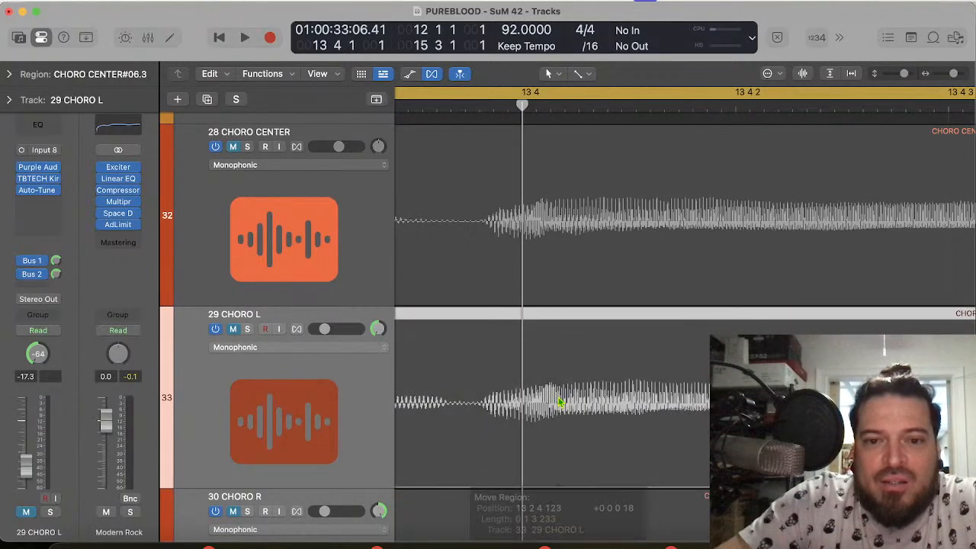
Step: Close the gap between CHORO CENTER#06.01 and CHORO CENTER#06.3 on 29 CHORO L with a short crossfade
scroll(559, 402, "left", 5)
scroll(560, 402, "left", 5)
key("super+Left")
key("super+Left")
key("super+Left")
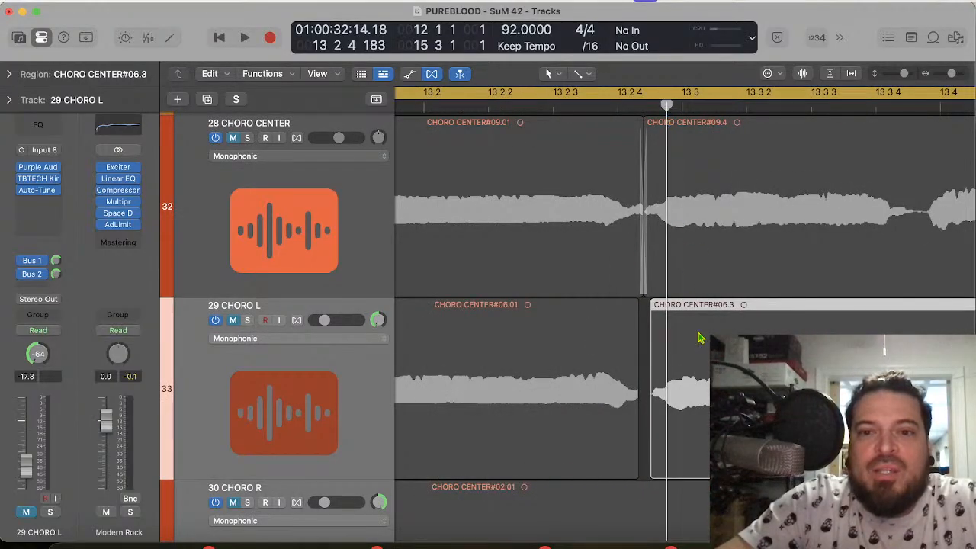
key("super+Right")
key("super+Right")
key("super+Right")
key("super+Right")
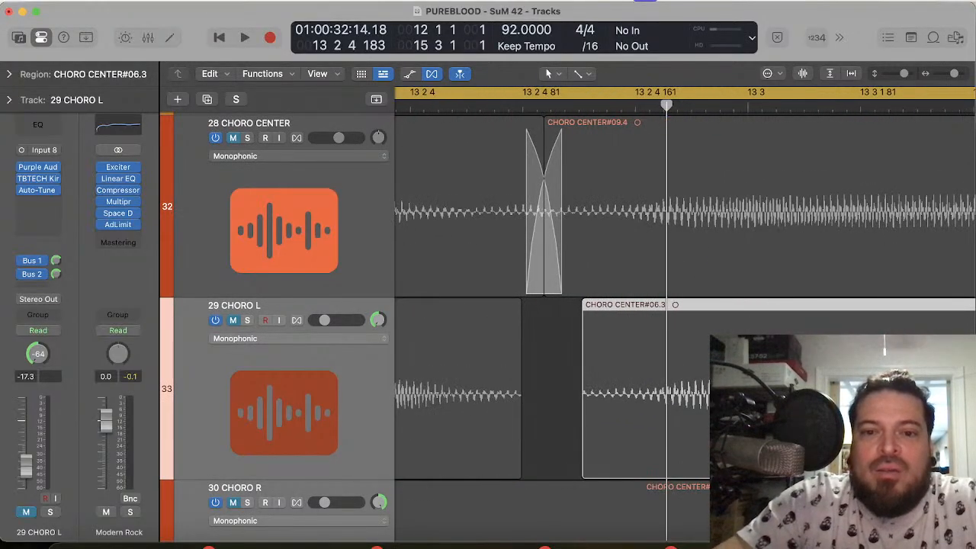
scroll(610, 474, "left", 3)
left_click_drag(610, 474, 636, 462)
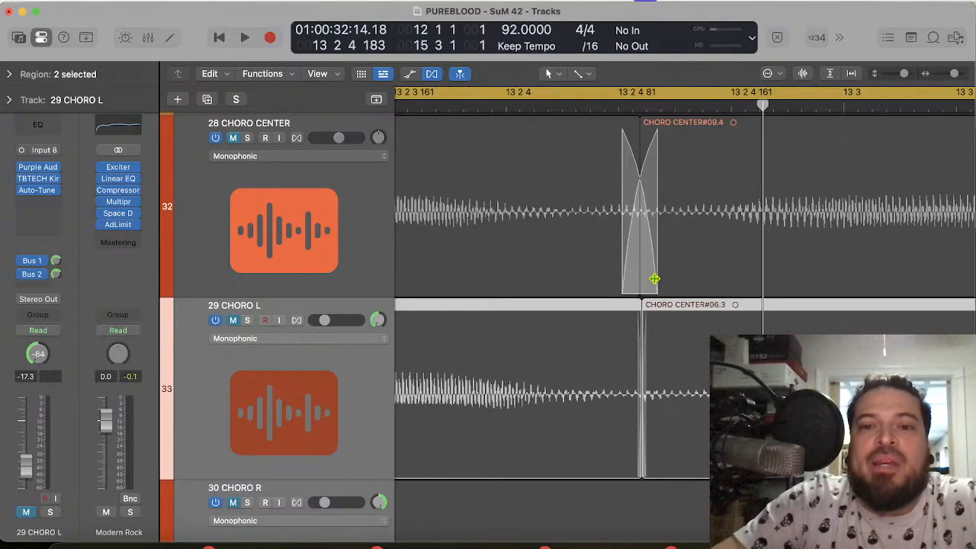
Step: Shorten the crossfade at the start of CHORO CENTER#09.4 on 28 CHORO CENTER
left_click_drag(654, 279, 643, 279)
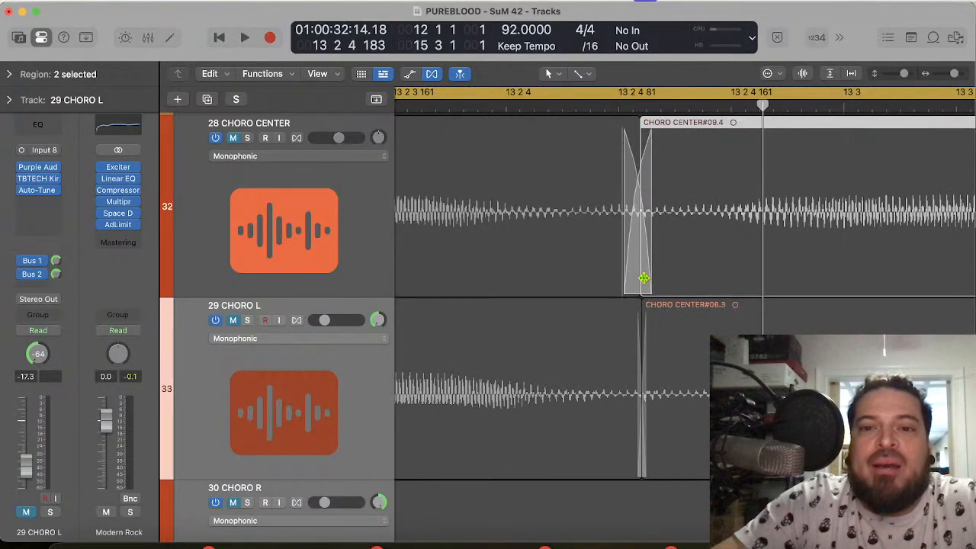
right_click(810, 259)
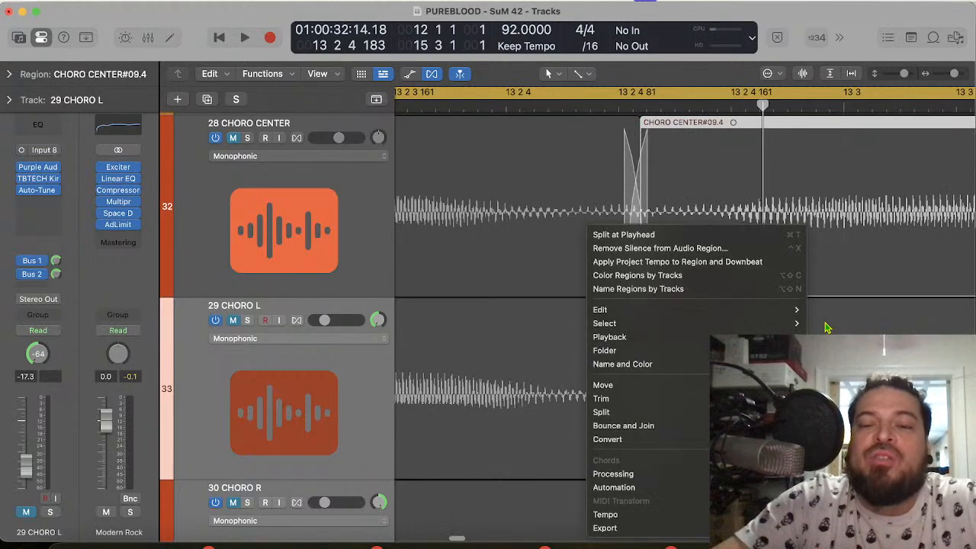
left_click(828, 328)
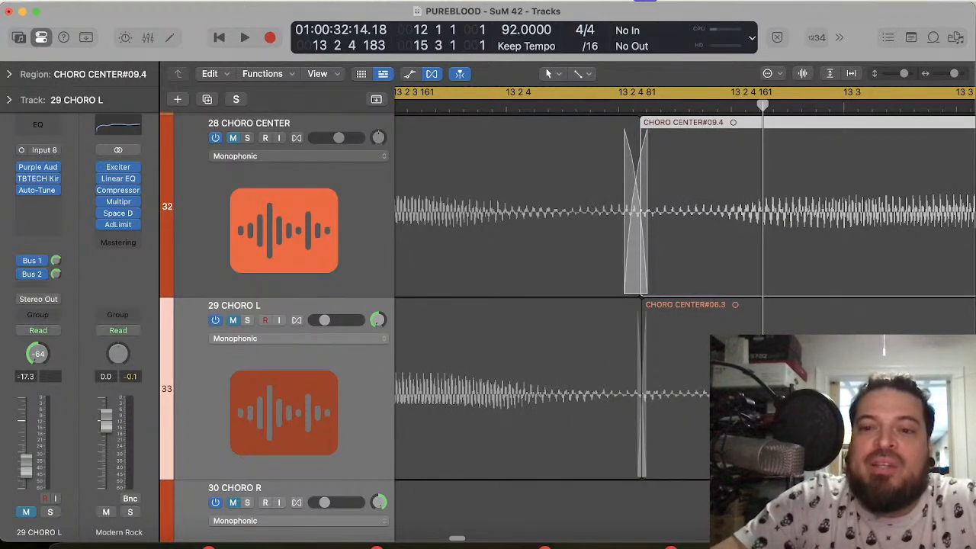
Step: Add a short crossfade between the CHORO CENTER#06.3 and CHORO CENTER#06.4 regions on 29 CHORO L
key("super+Left")
key("super+Left")
key("super+Left")
key("super+Left")
key("super+Left")
scroll(685, 298, "right", 5)
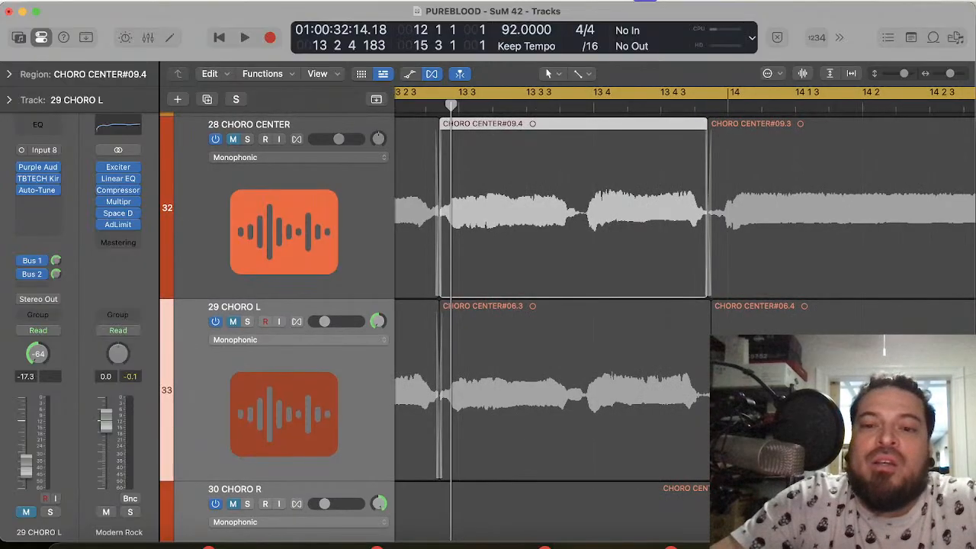
key("super+Right")
key("super+Right")
key("super+Right")
key("super+Right")
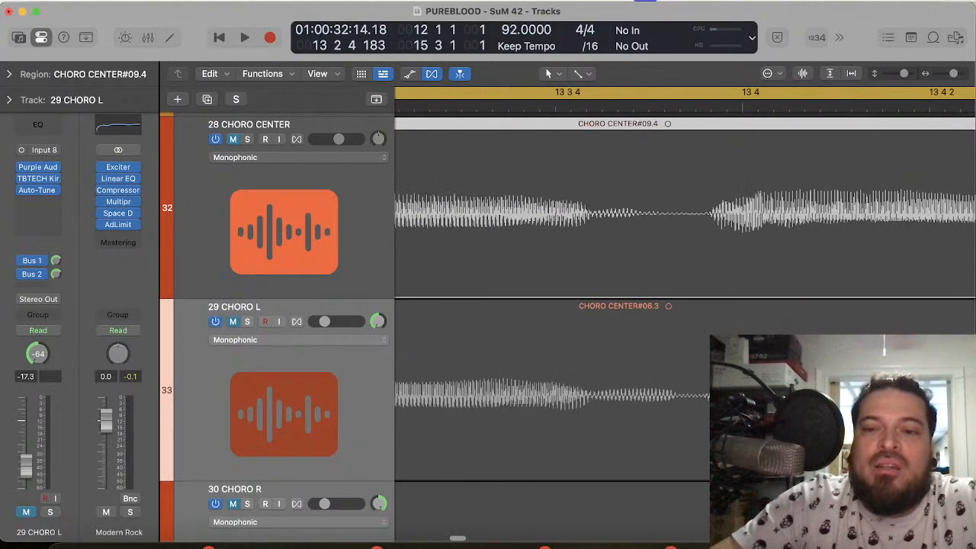
scroll(564, 468, "right", 5)
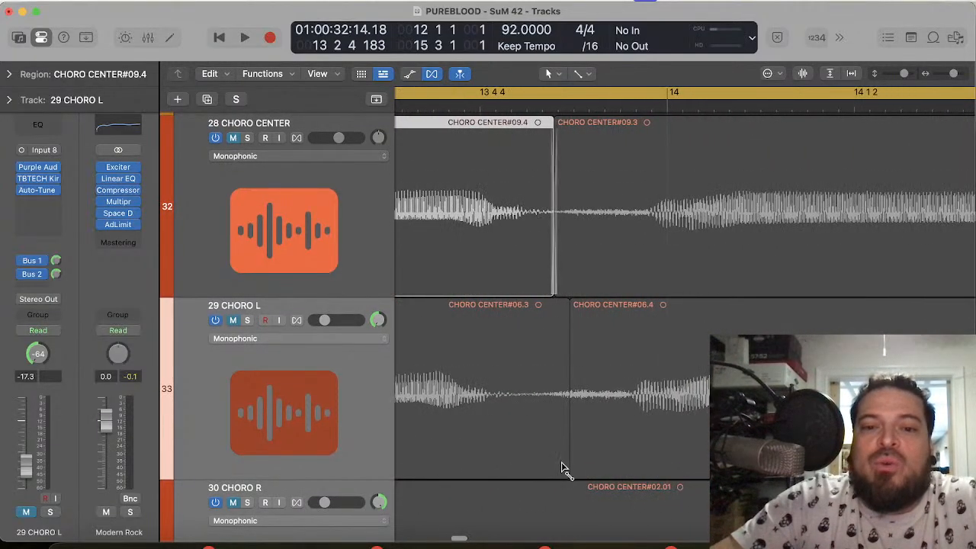
mouse_move(576, 469)
left_mouse_down()
mouse_move(551, 463)
mouse_move(564, 465)
left_mouse_up()
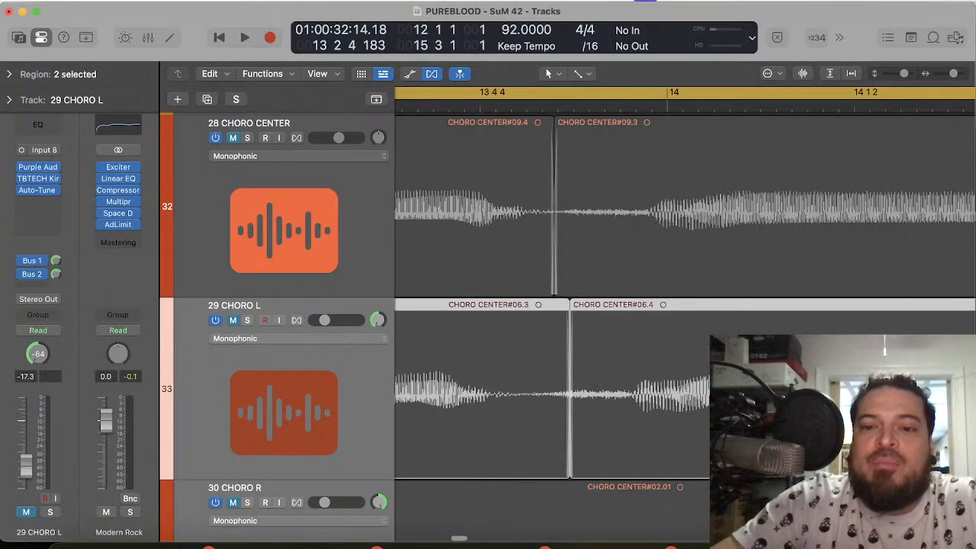
right_click(737, 228)
left_click(689, 409)
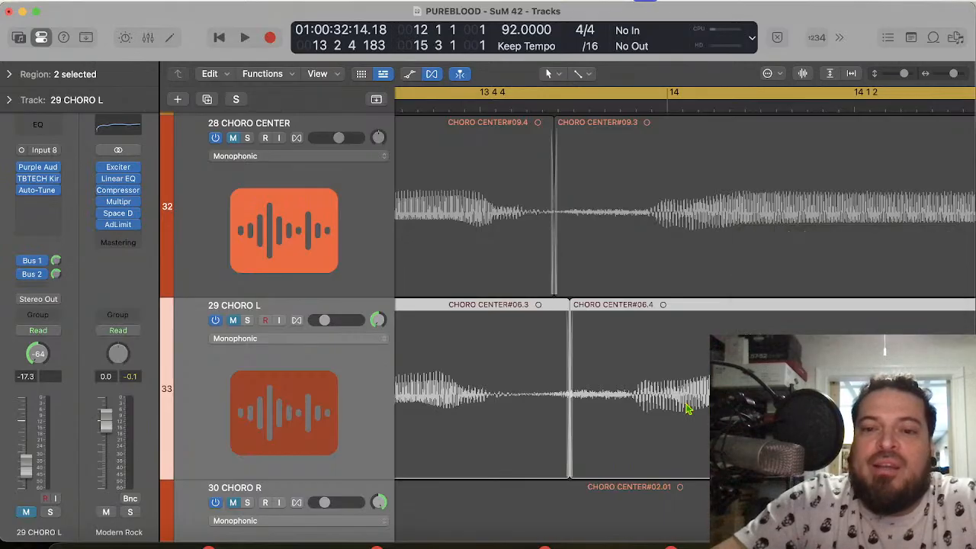
Step: Unmute the 29 CHORO L track while keeping 30 CHORO R and 37 CHORO BG L muted
scroll(688, 409, "down", 10)
scroll(689, 409, "left", 10)
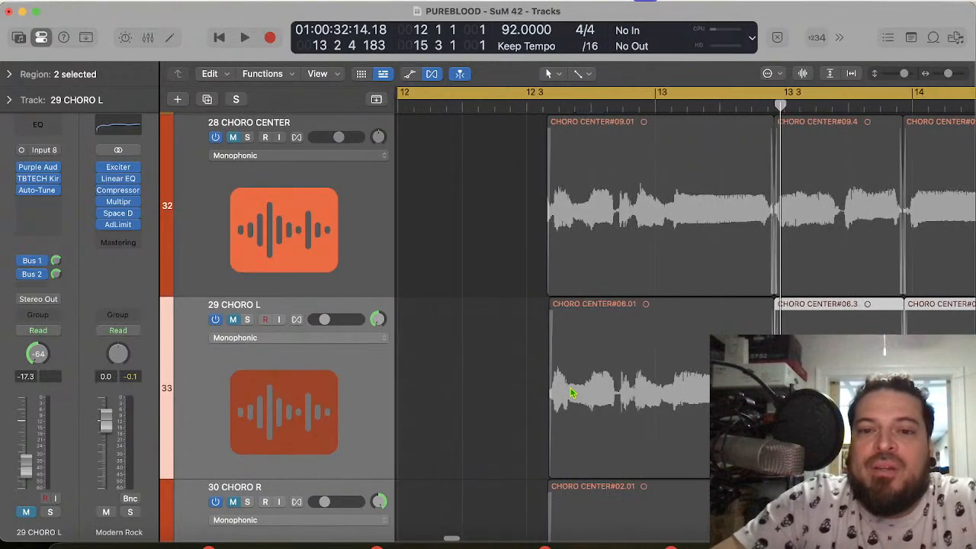
left_click(254, 328)
scroll(260, 437, "down", 5)
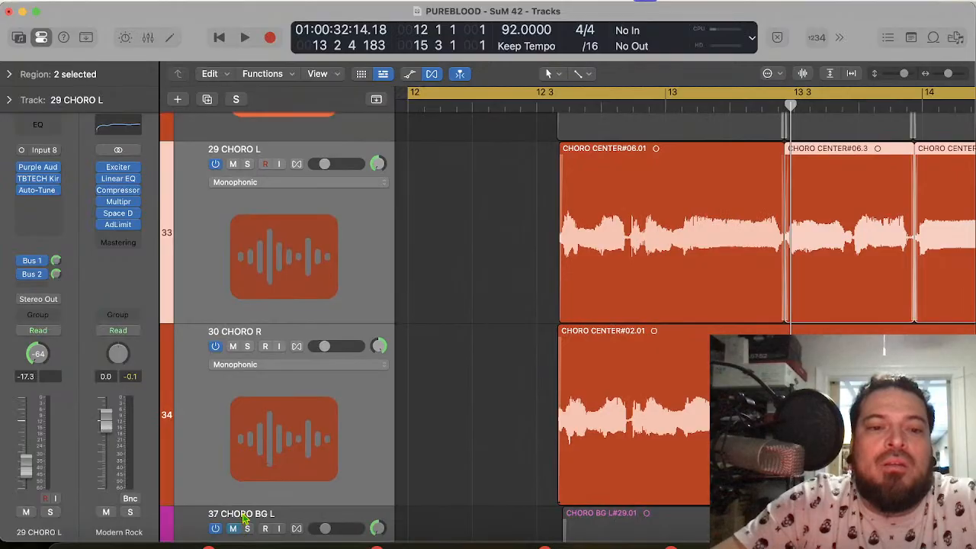
left_click(242, 515)
left_click(233, 381)
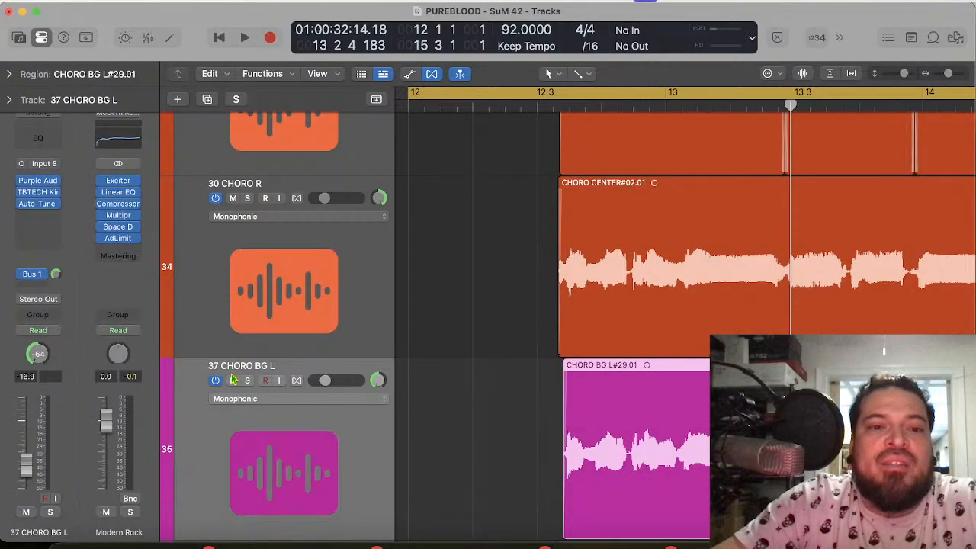
left_click(233, 381)
left_click(233, 198)
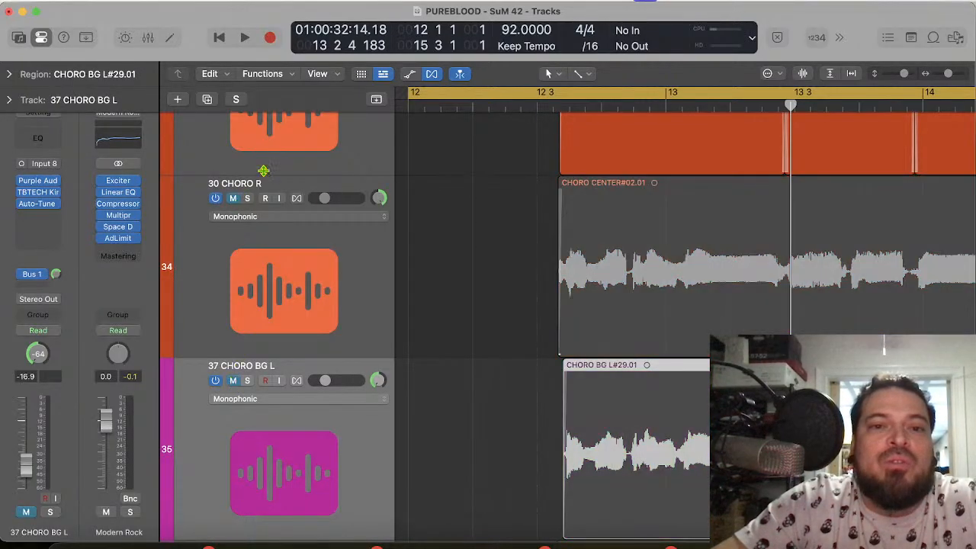
Step: Play the chorus phrase from bar 12 to bar 15 to check the edited 29 CHORO L double
scroll(263, 171, "up", 5)
key("space")
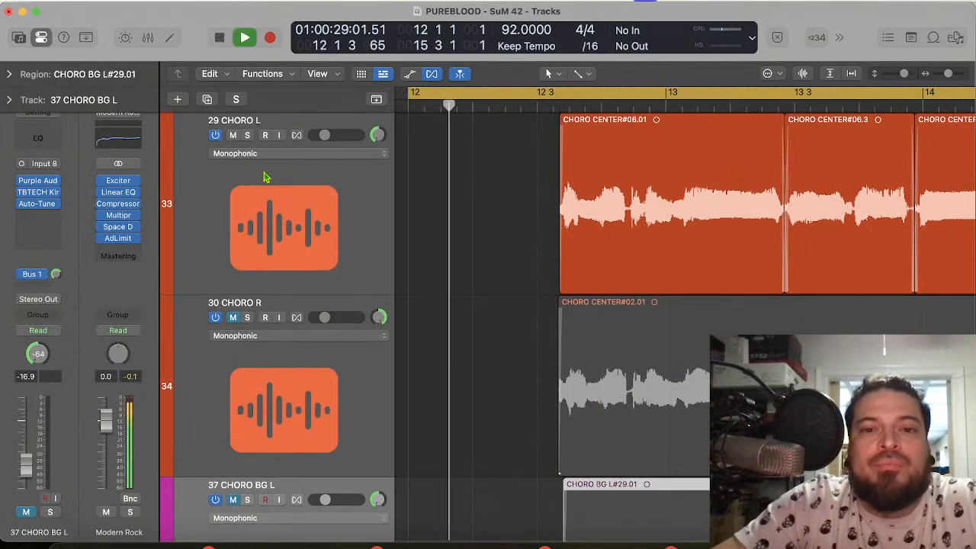
scroll(263, 172, "up", 5)
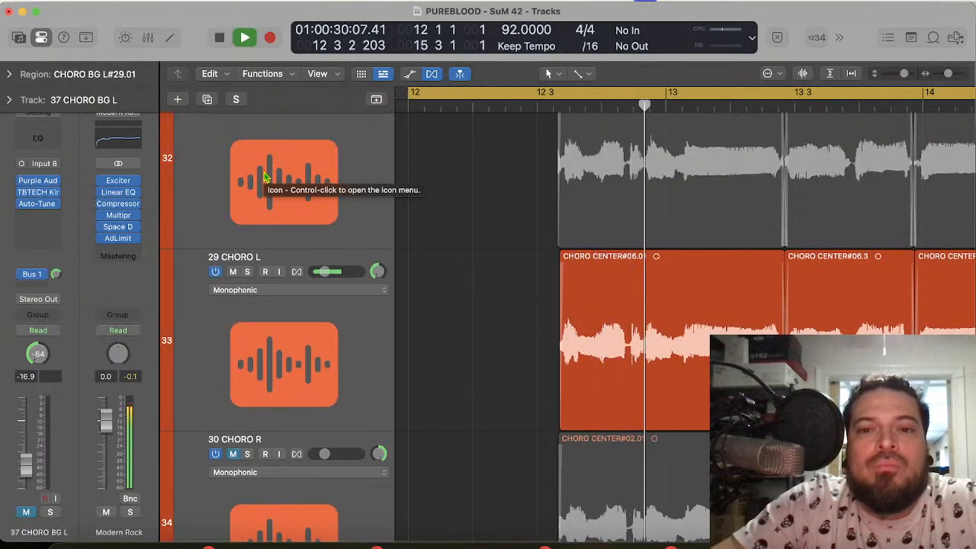
left_click(265, 177, "ctrl")
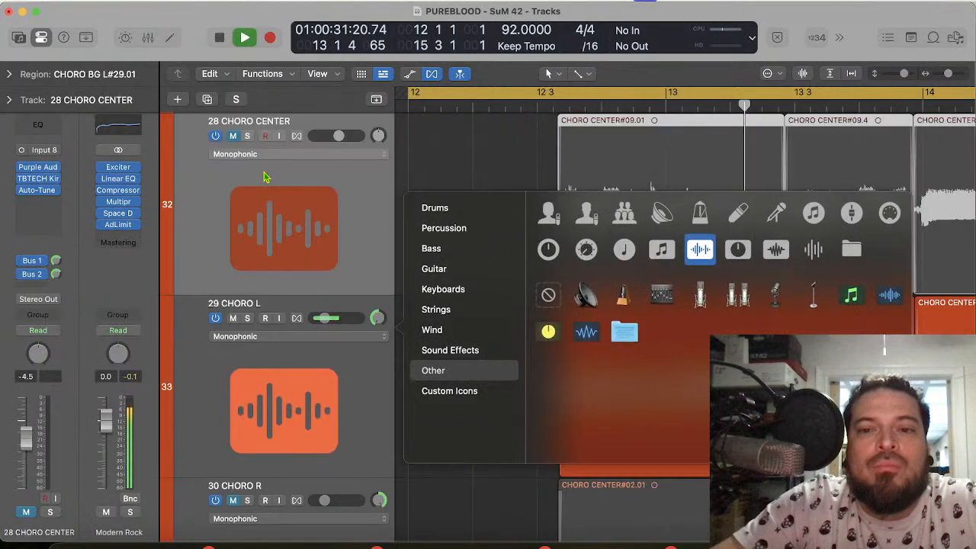
left_click(525, 157)
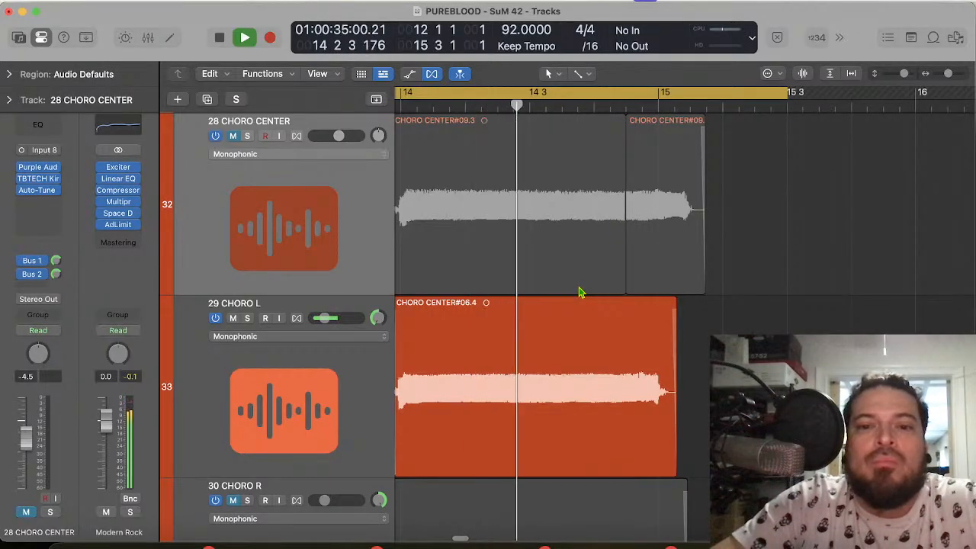
key("space")
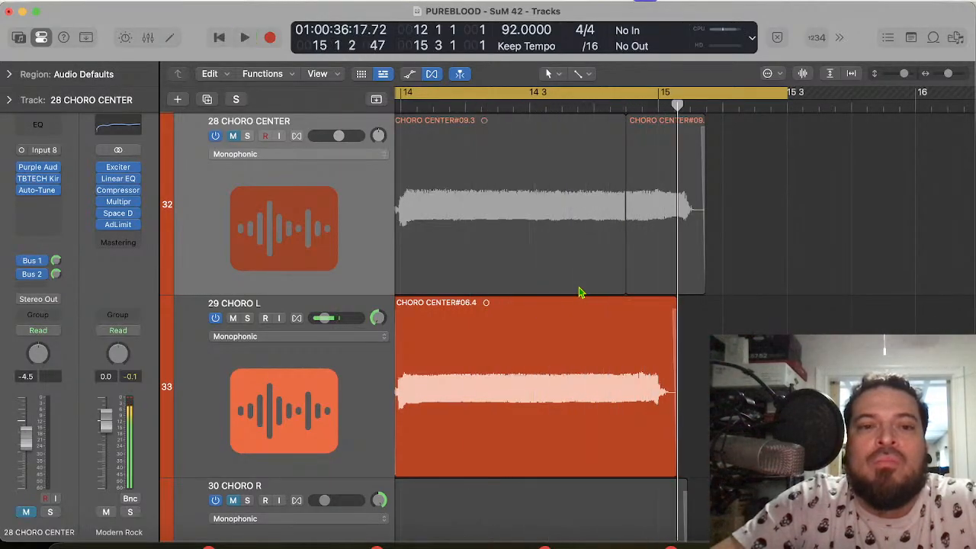
Step: Unmute 28 CHORO CENTER and play the chorus phrase together with 29 CHORO L to check their alignment
left_click(233, 137)
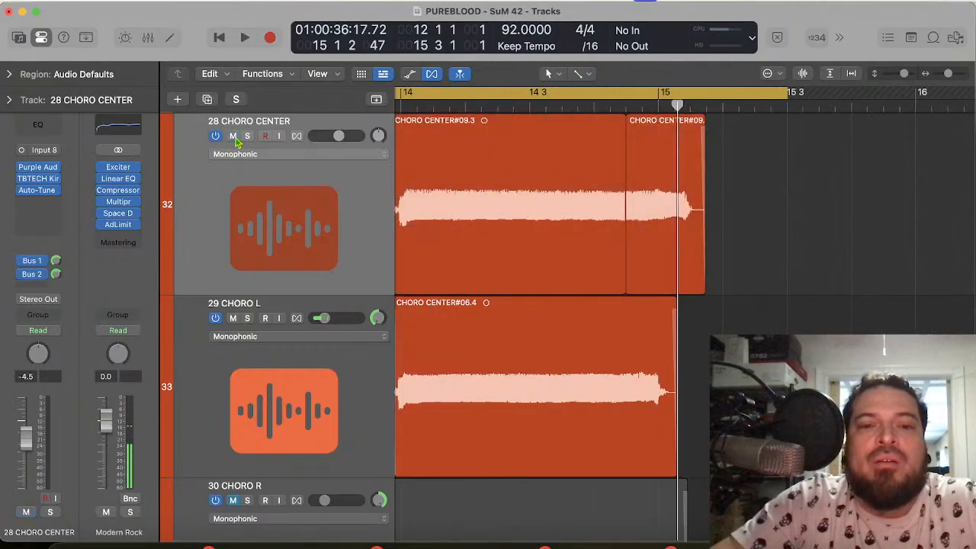
key("space")
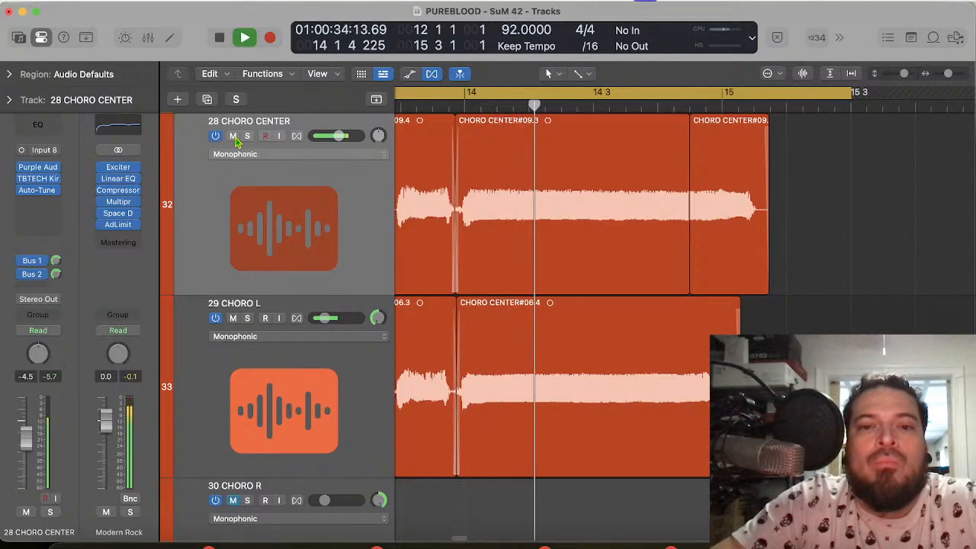
key("space")
Step: Mute 28 CHORO CENTER and 29 CHORO L, unmute 30 CHORO R, and play the start of its phrase
left_click(234, 137)
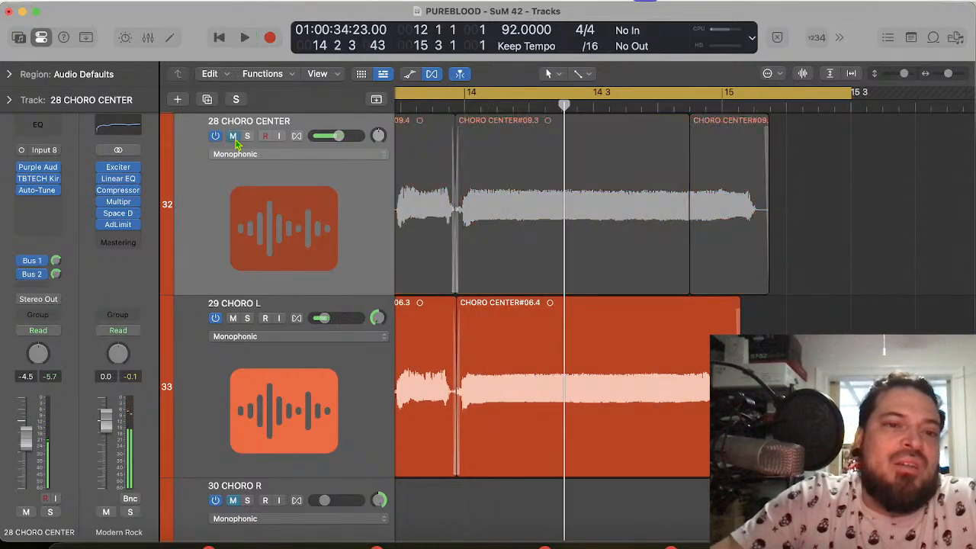
left_click(233, 319)
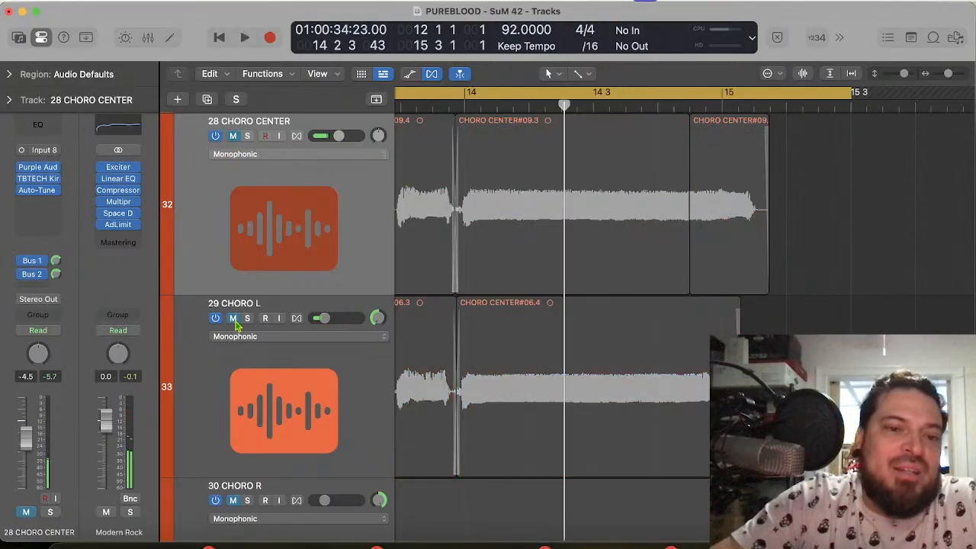
left_click(235, 497)
left_click(233, 381)
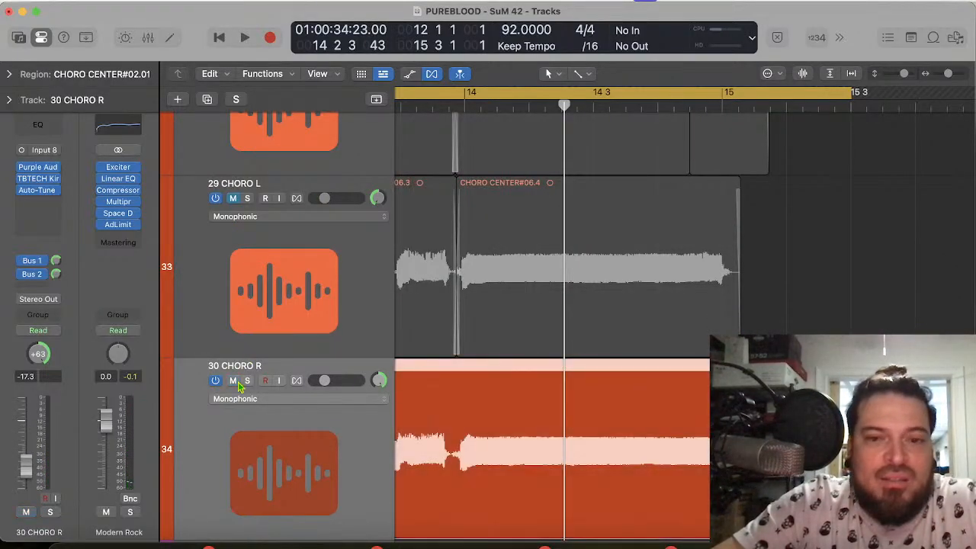
key("space")
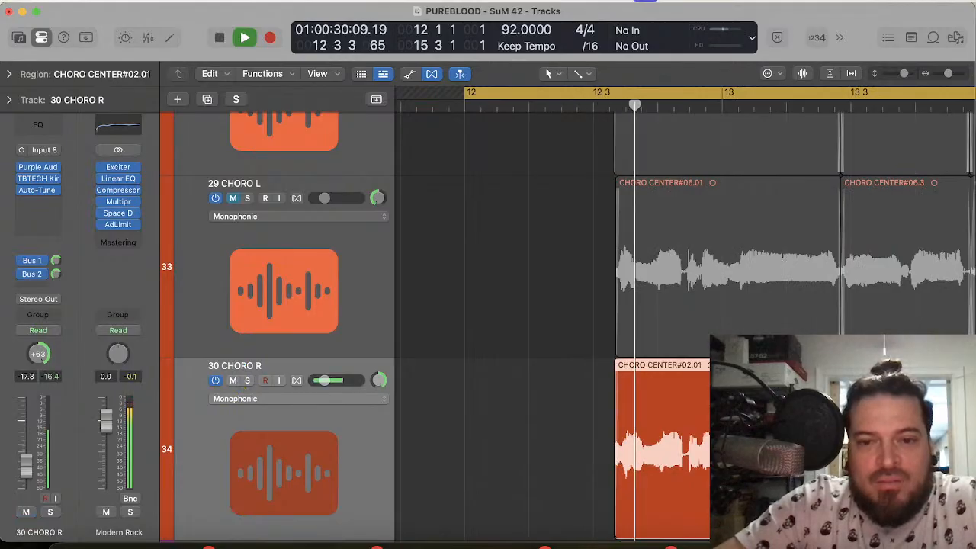
key("space")
Step: Split the CHORO CENTER#02.01 region on 30 CHORO R at 13 2 4 108, between the first two phrases
key("super+Right")
key("super+Right")
key("super+Right")
key("super+Right")
key("super+Right")
key("super+Right")
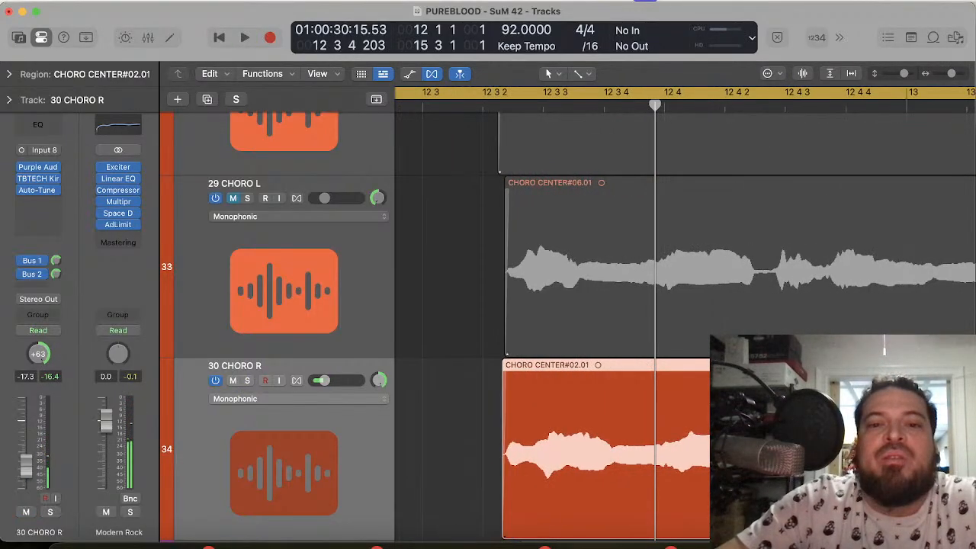
scroll(706, 486, "right", 10)
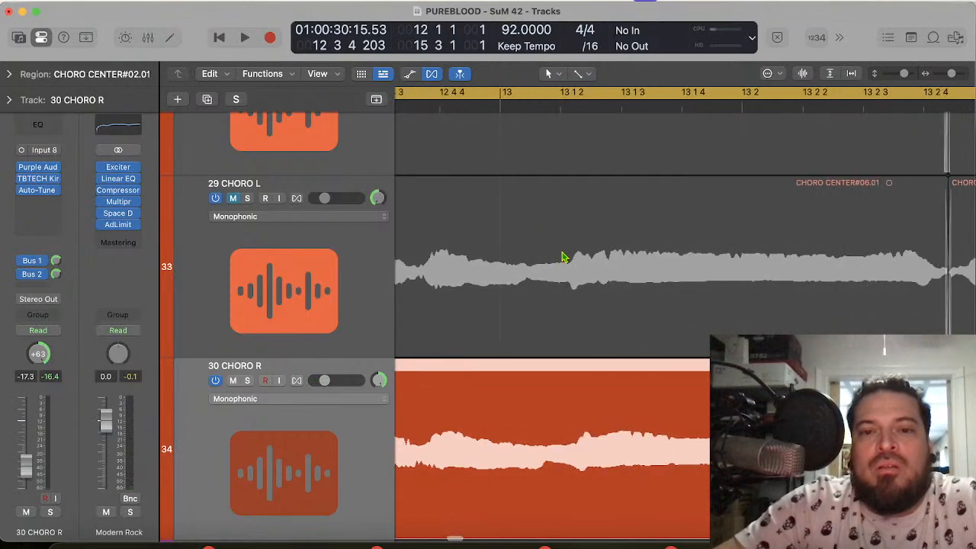
left_click(577, 107)
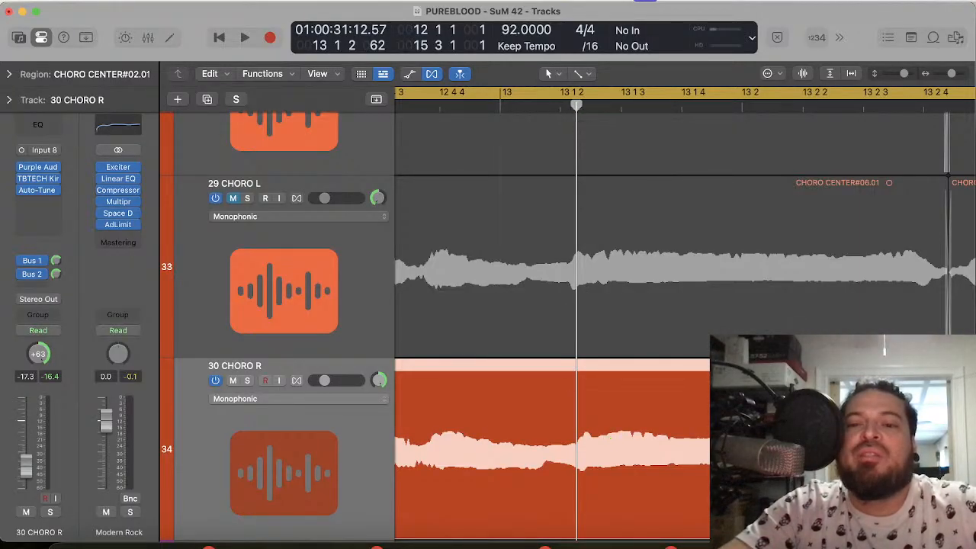
scroll(842, 128, "right", 3)
scroll(842, 128, "down", 1)
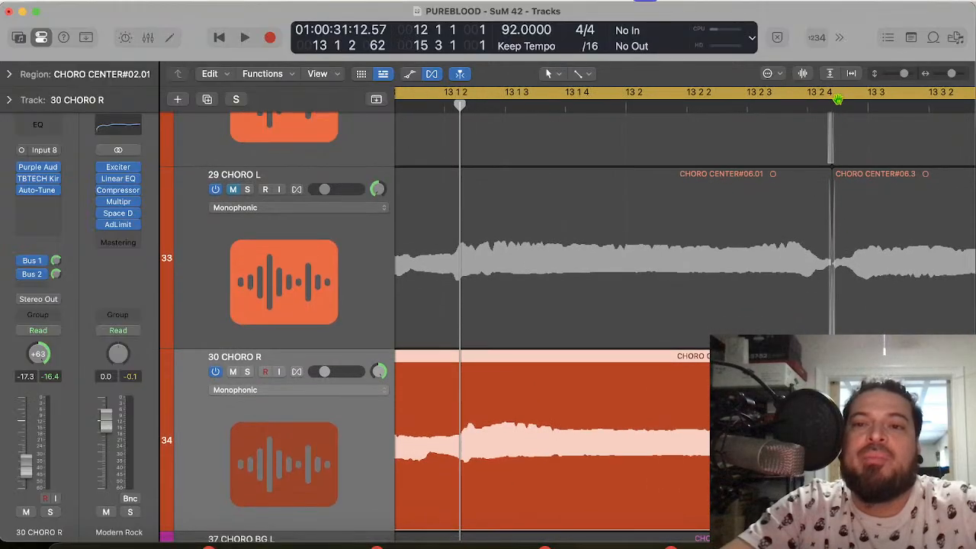
left_click(838, 99)
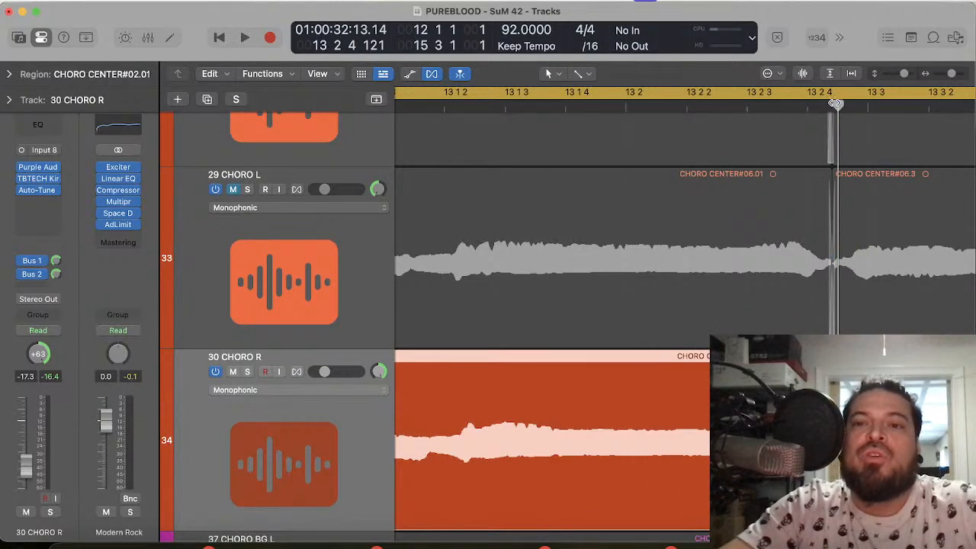
left_click_drag(837, 103, 835, 110)
left_click(866, 427)
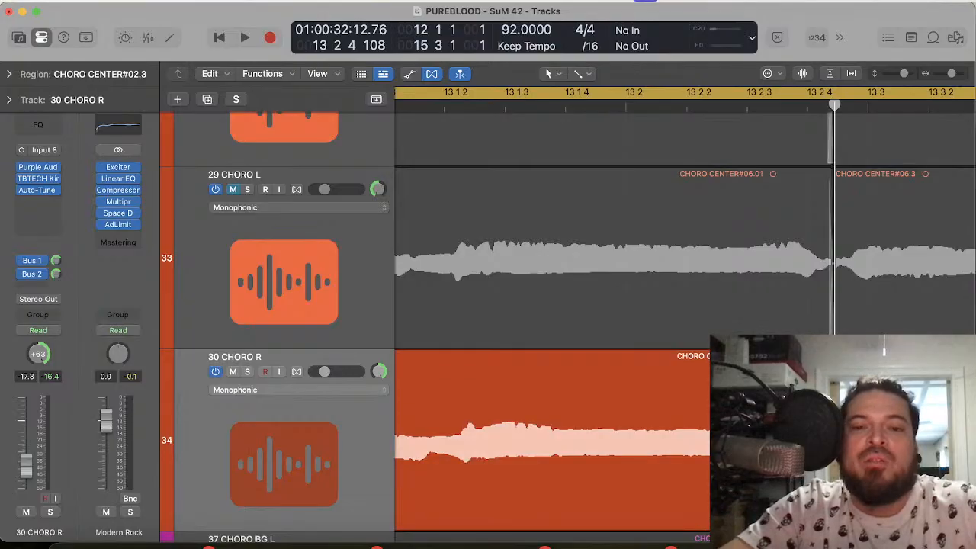
Step: Move CHORO CENTER#02.01 on 30 CHORO R about 28 ticks earlier to match the 29 CHORO L onset near 13 1 2
left_click(462, 107)
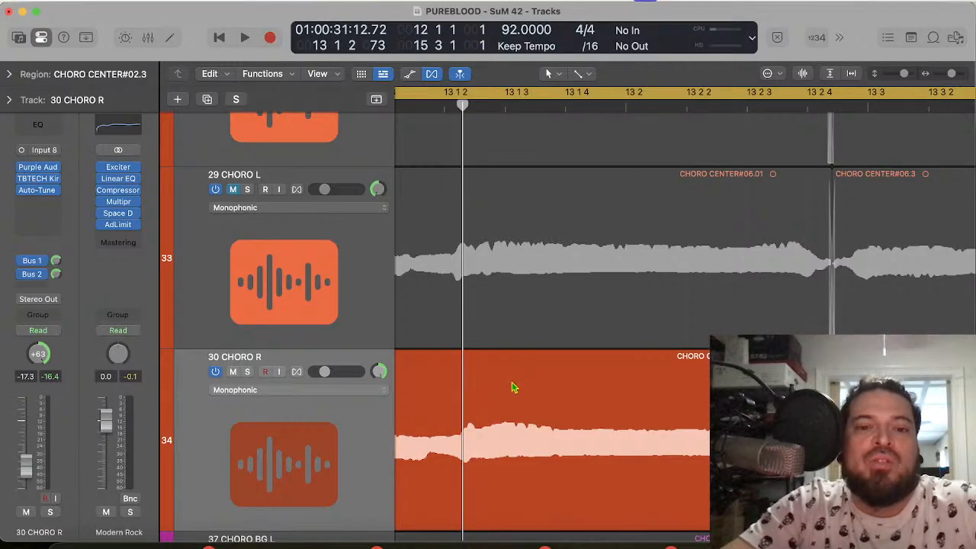
left_click(487, 445)
scroll(492, 427, "left", 3)
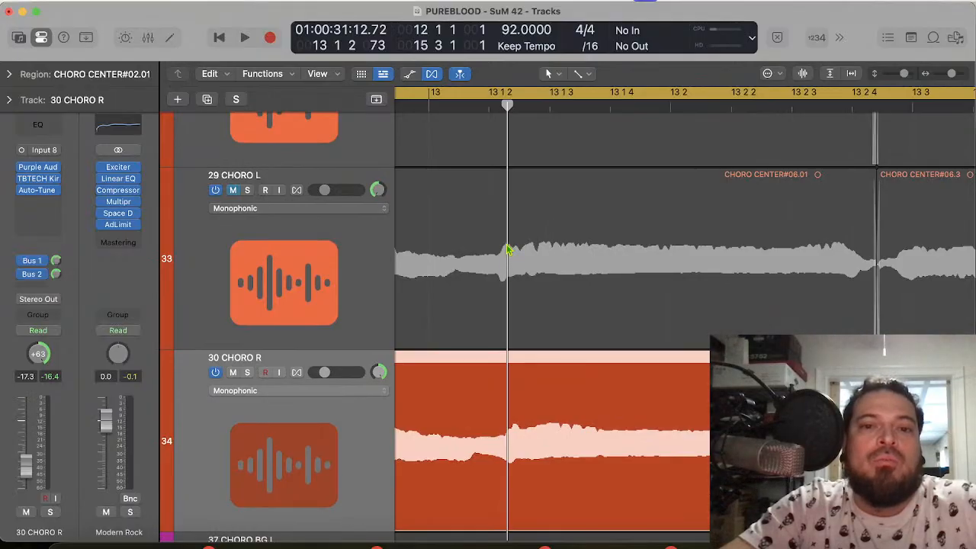
key("super+Right")
key("super+Right")
key("super+Right")
key("super+Right")
key("super+Right")
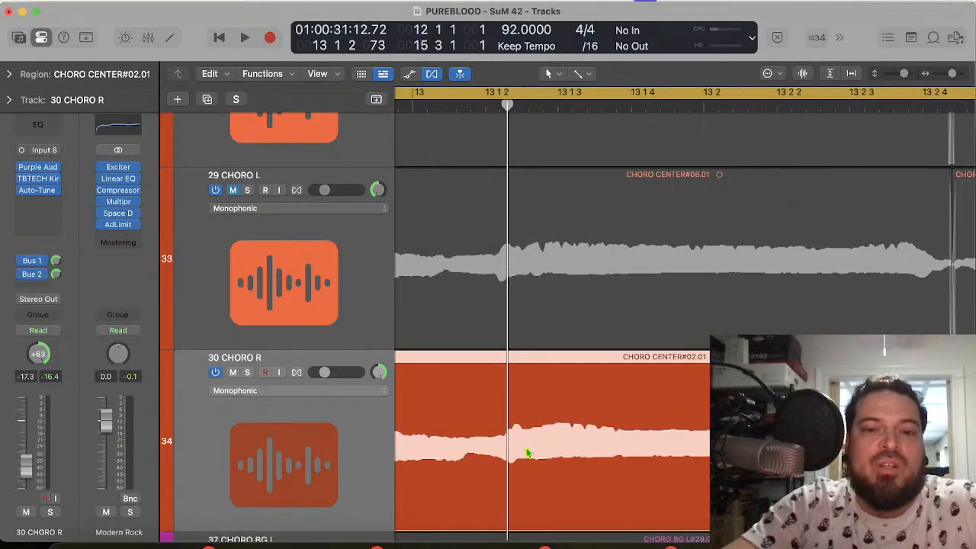
left_click_drag(587, 463, 542, 465)
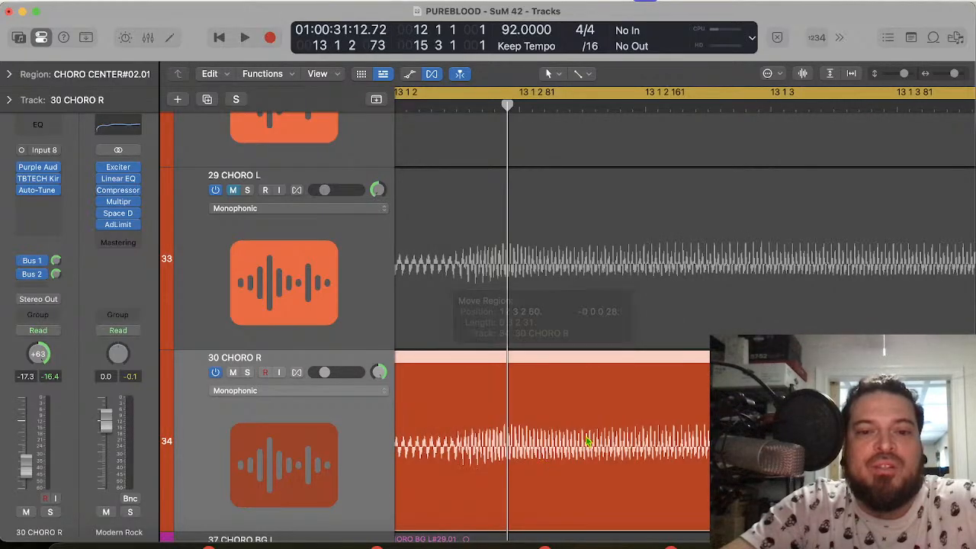
Step: Compare the word onsets and endings of 30 CHORO R with 29 CHORO L from 12 3 2 to bar 13
key("super+Left")
key("super+Left")
key("super+Left")
key("super+Left")
key("super+Left")
scroll(588, 441, "left", 3)
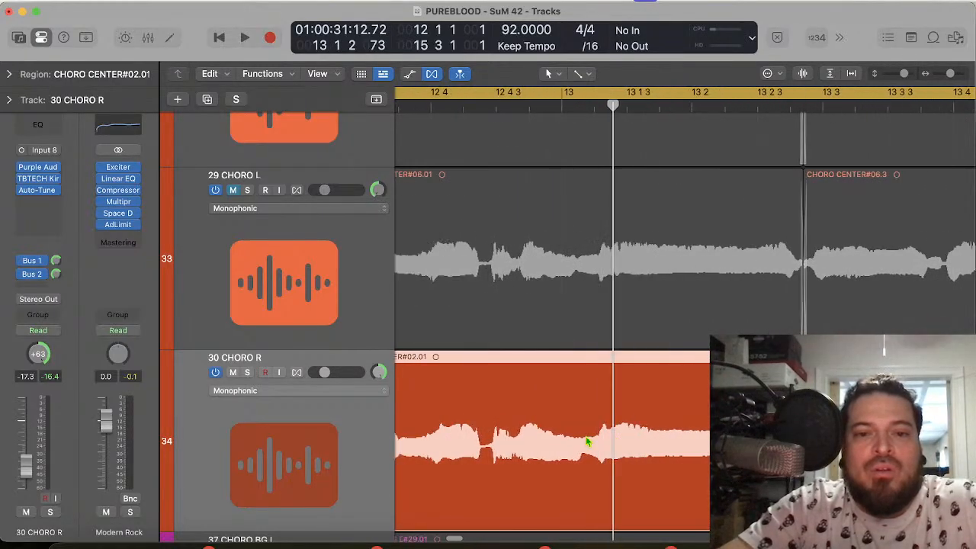
left_click(504, 101)
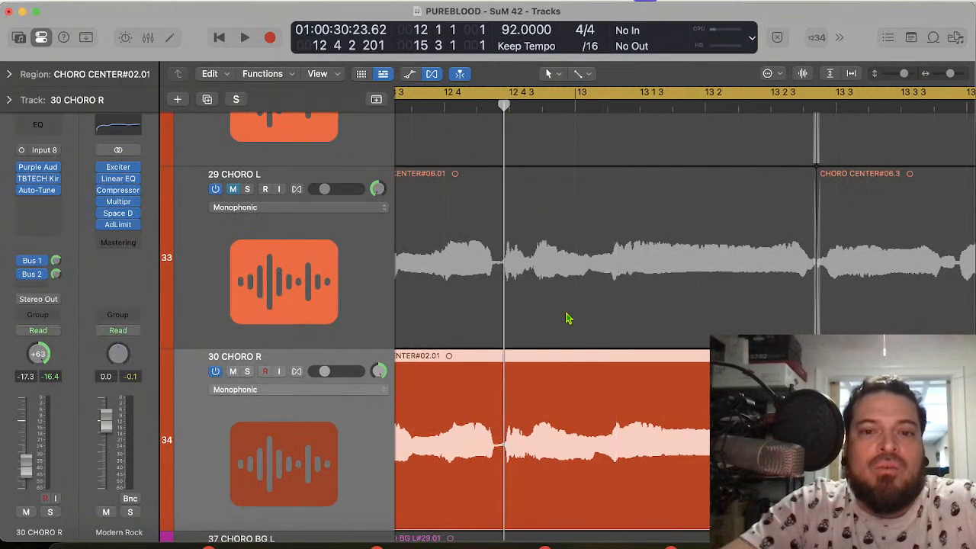
key("super+Right")
key("super+Right")
key("super+Right")
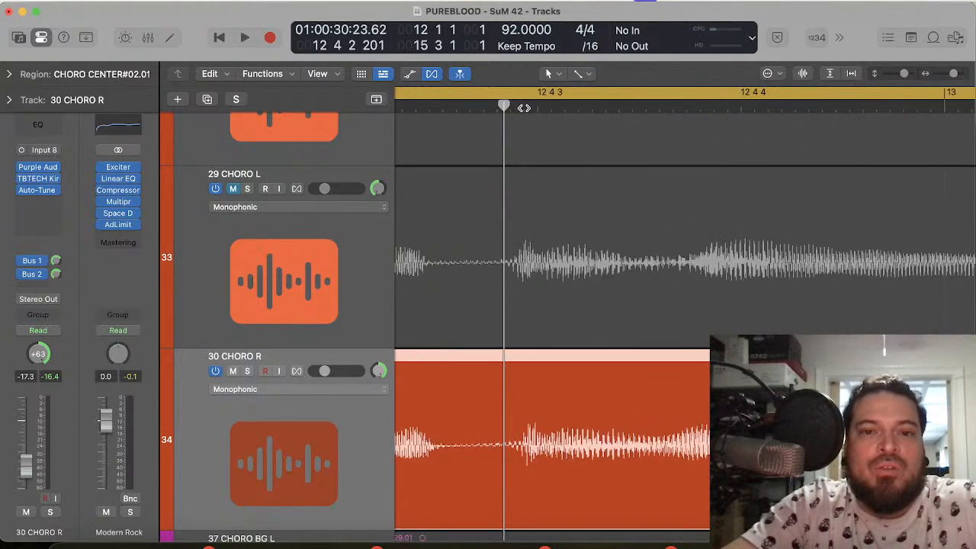
left_click(523, 108)
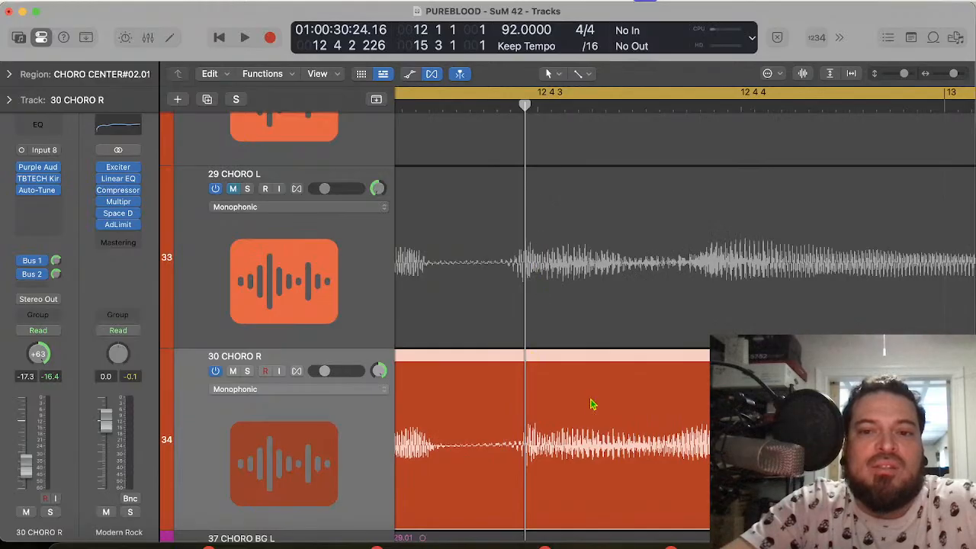
scroll(593, 404, "left", 10)
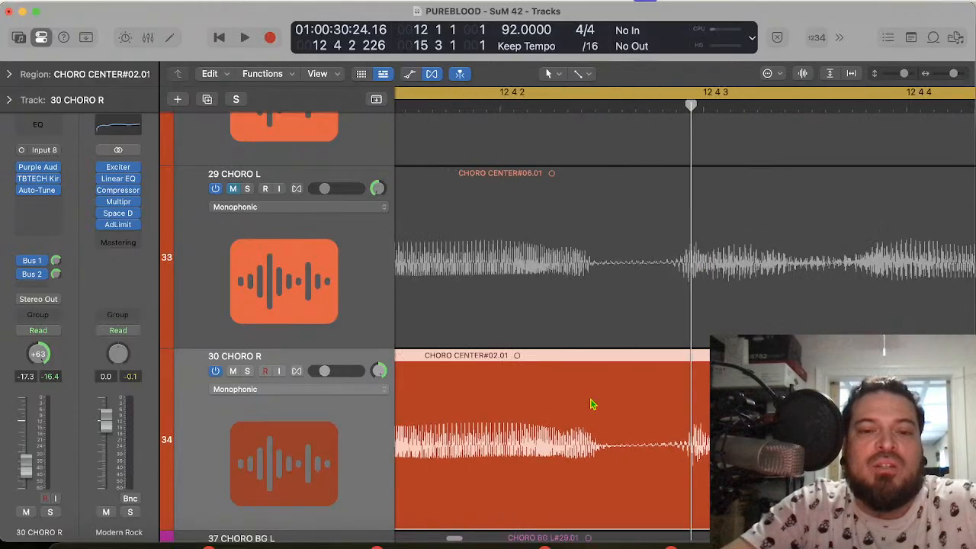
left_click(808, 104)
scroll(752, 216, "left", 10)
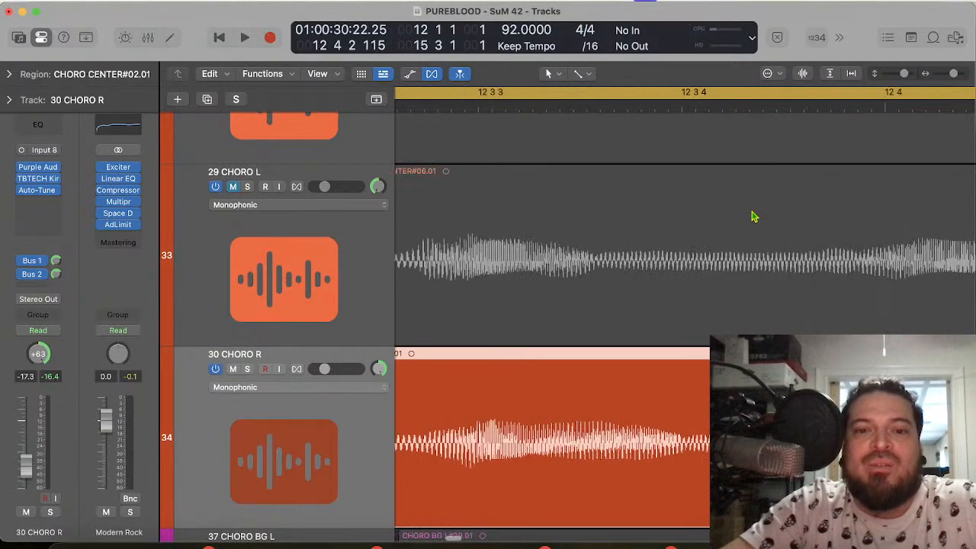
scroll(751, 217, "left", 5)
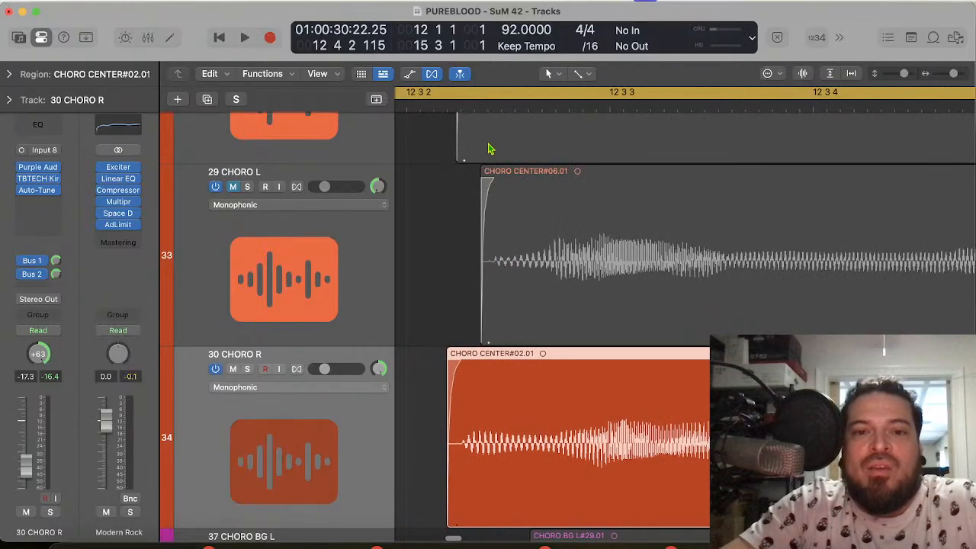
Step: Split the CHORO CENTER#02.01 region on 30 CHORO R at 12 3 2 180, at the onset of the first word
left_click(558, 110)
key("super+Left")
key("super+Left")
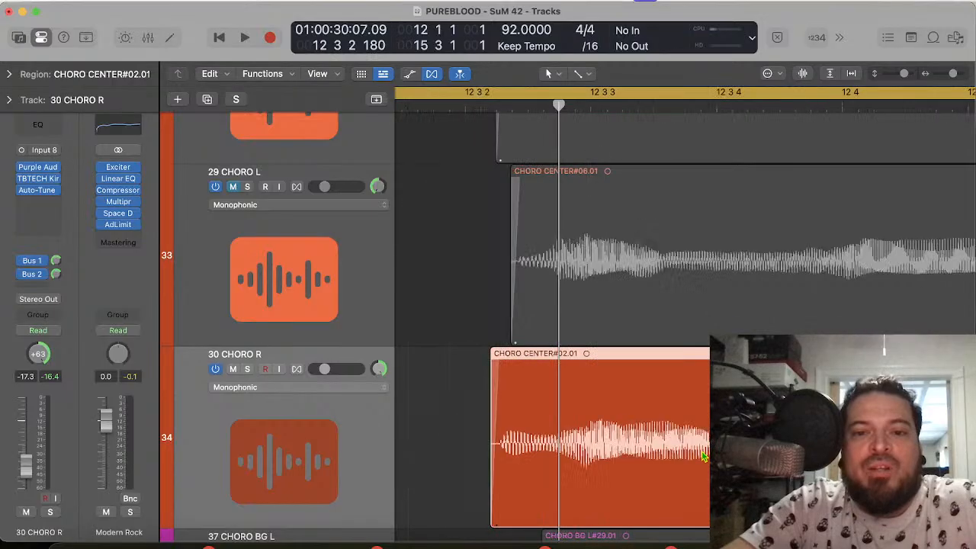
key("super+Right")
key("super+Right")
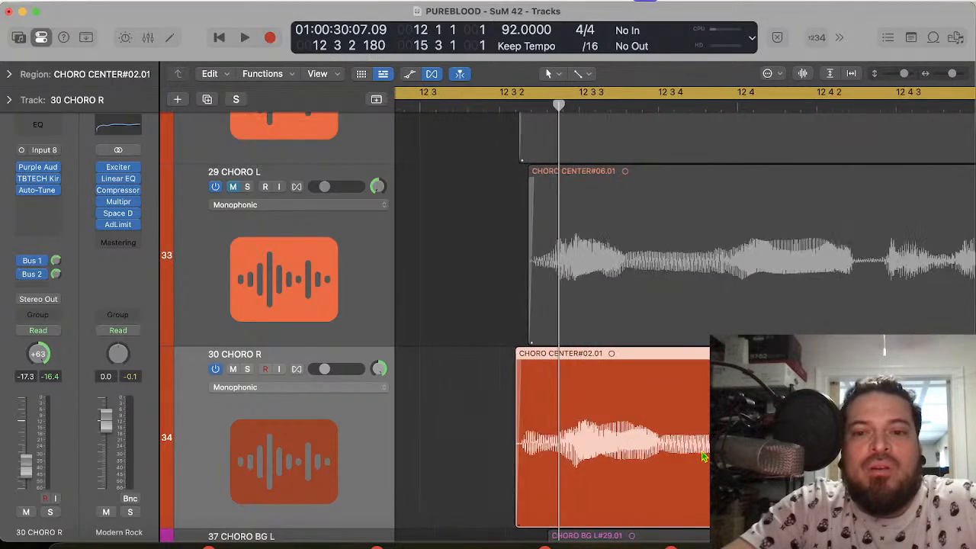
key("super+Right")
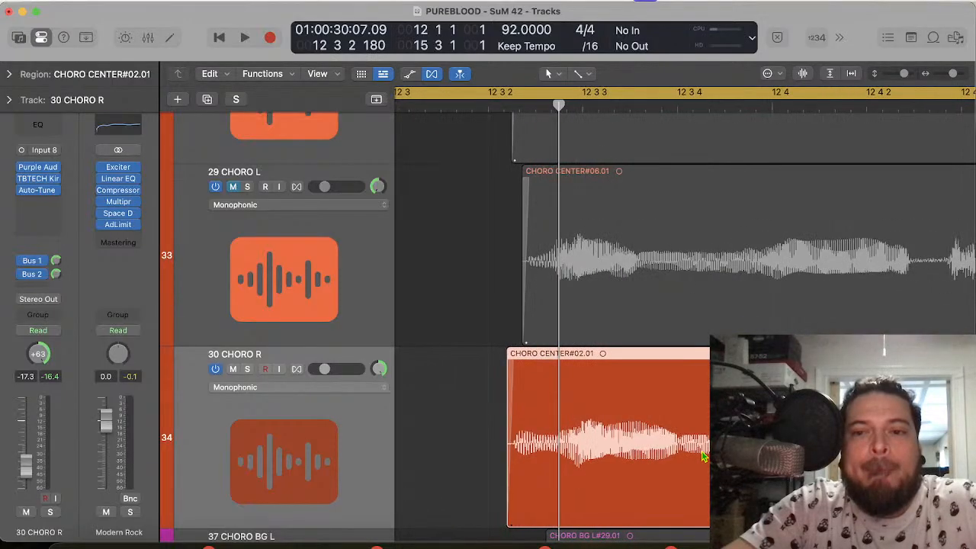
key("super+Right")
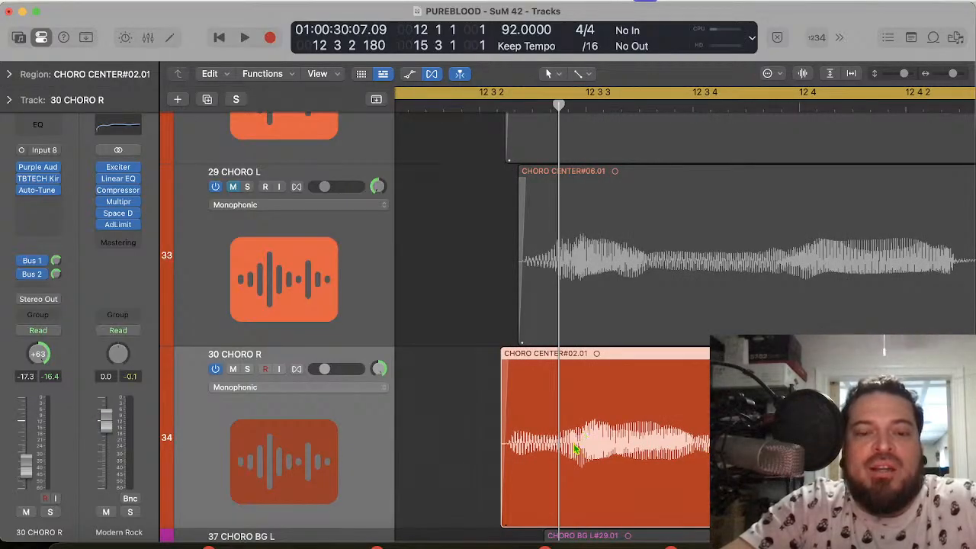
key("super+t")
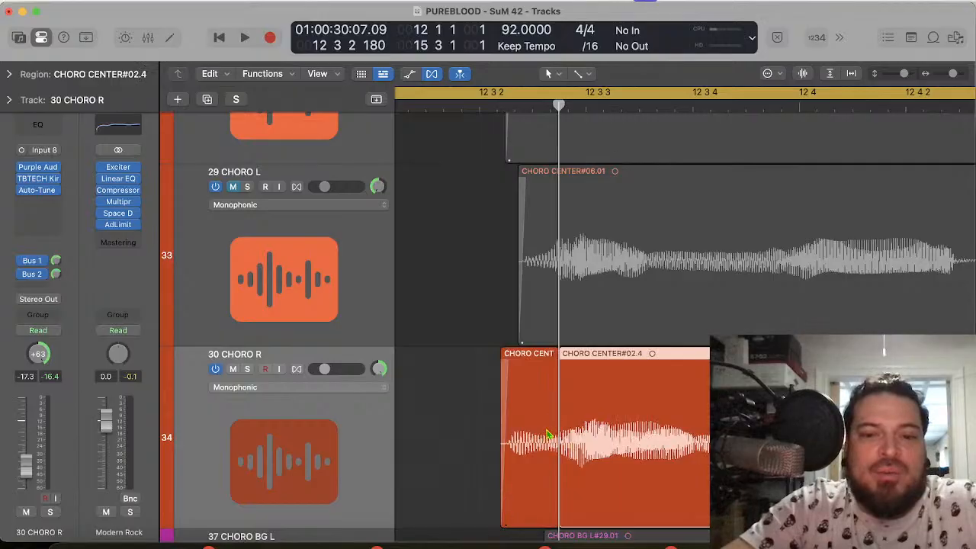
Step: Move the short opening piece on 30 CHORO R slightly later so its start lines up with the 29 CHORO L region
left_click(543, 442)
left_click_drag(503, 510, 530, 454)
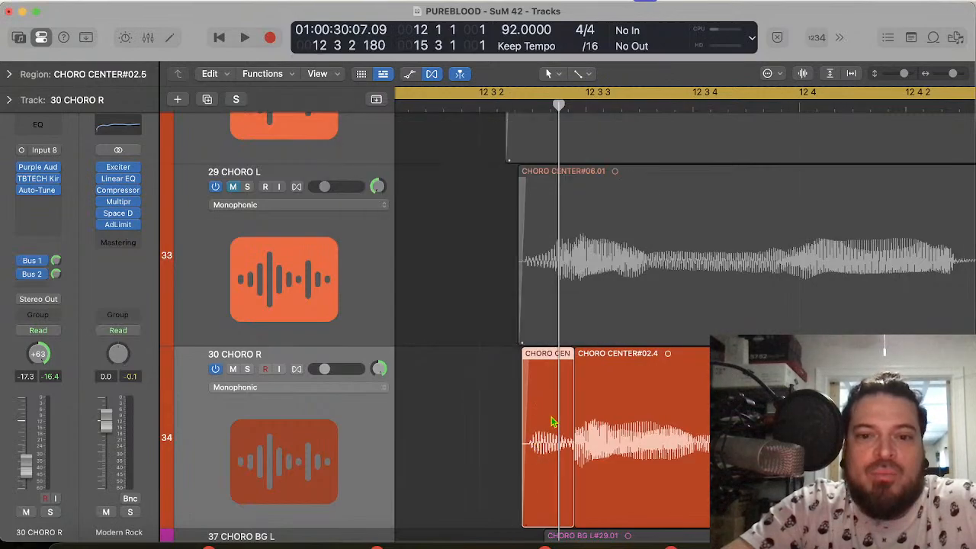
scroll(554, 289, "up", 3)
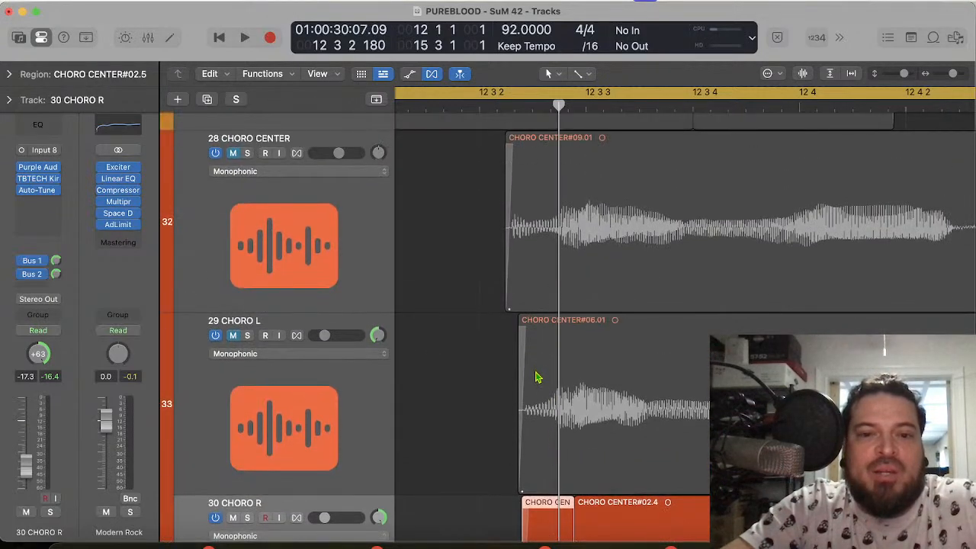
Step: Undo the move and the split of the opening piece on 30 CHORO R
left_click(515, 108)
scroll(533, 427, "down", 3)
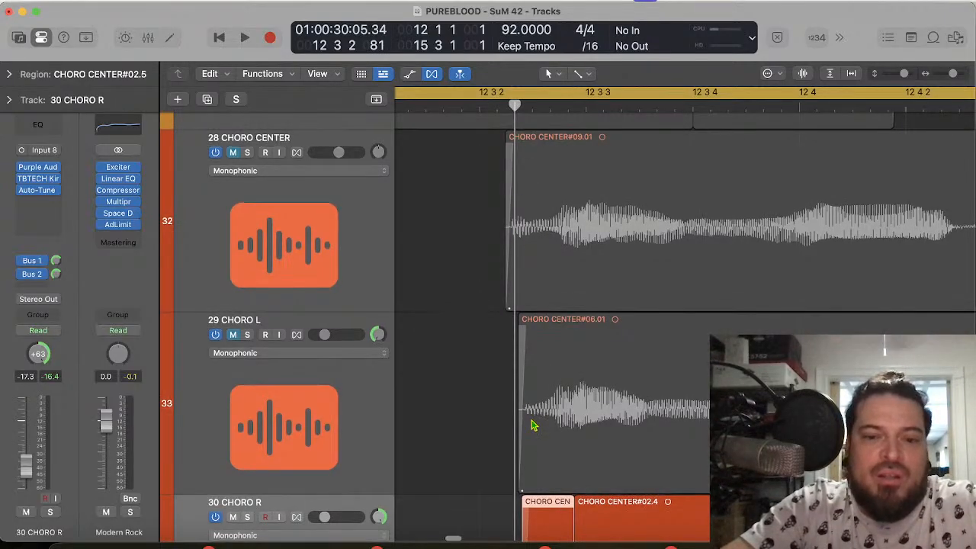
key("super+z")
key("super+z")
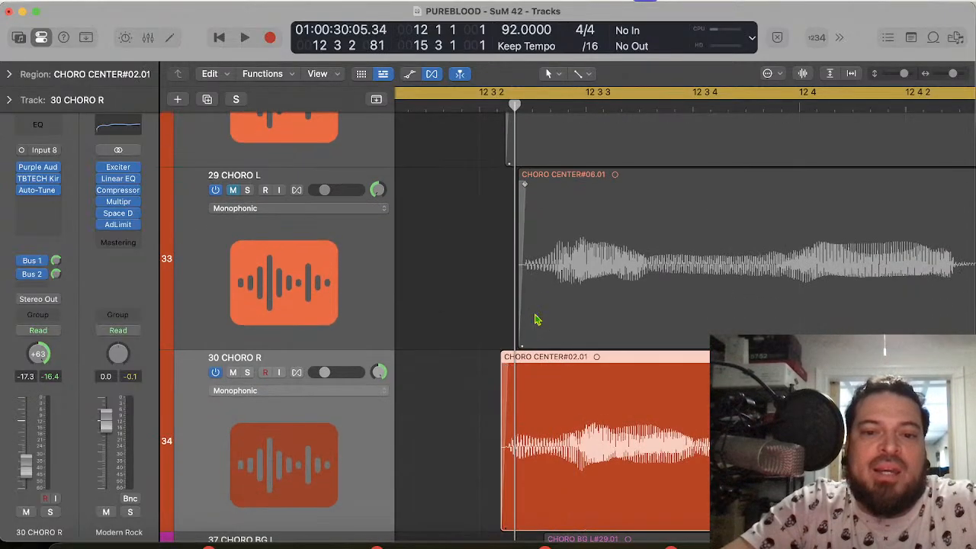
Step: Compare the word onsets of 30 CHORO R with 28 CHORO CENTER and 29 CHORO L from 12 3 2 to bar 14
scroll(538, 319, "up", 3)
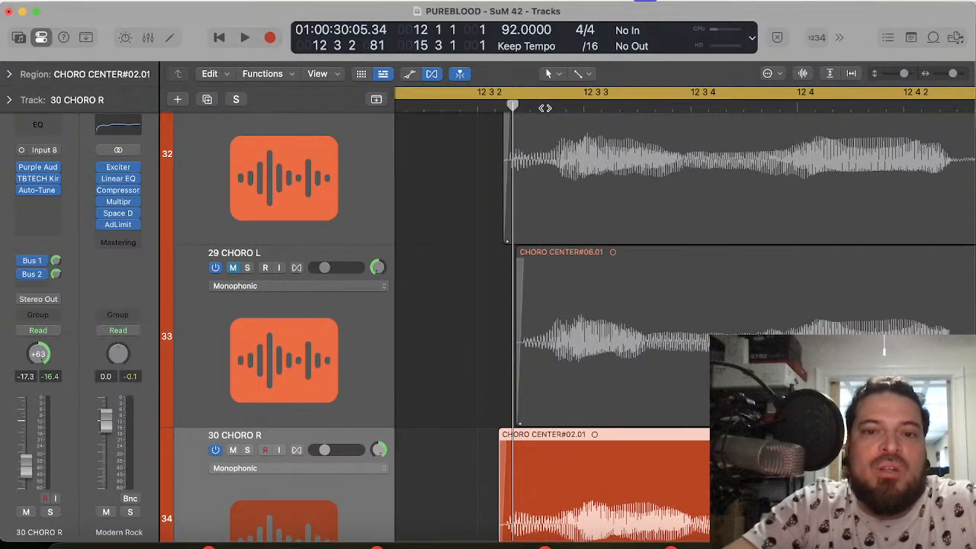
left_click(544, 108)
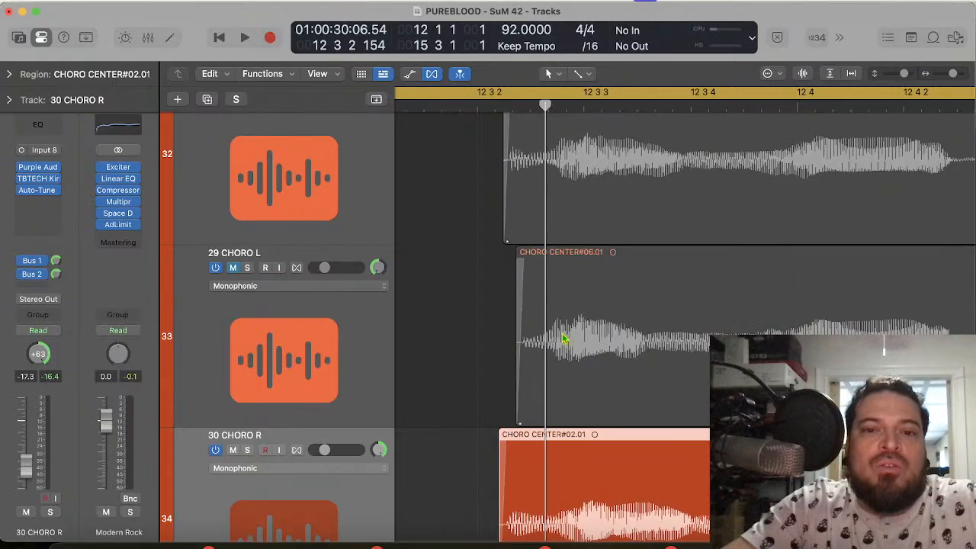
scroll(519, 292, "down", 3)
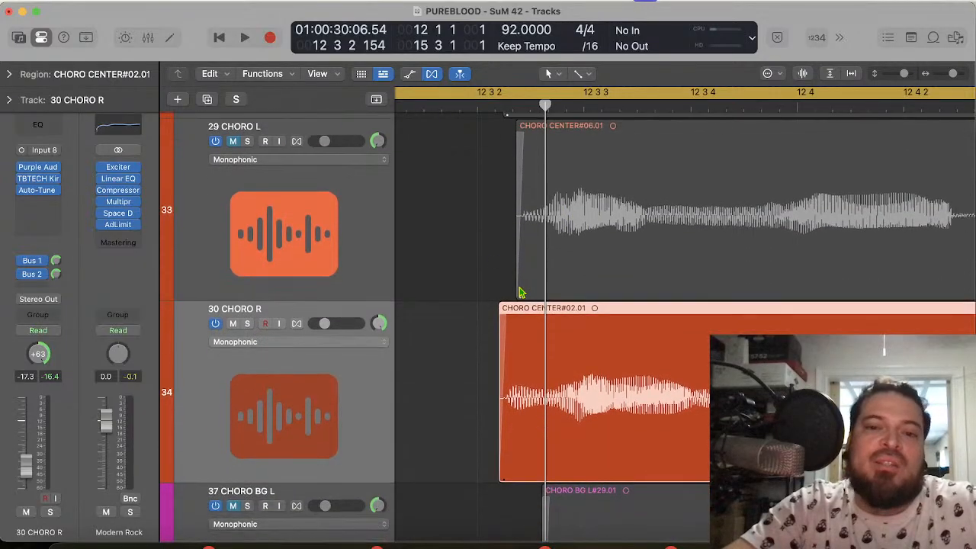
scroll(518, 293, "right", 3)
scroll(519, 292, "right", 10)
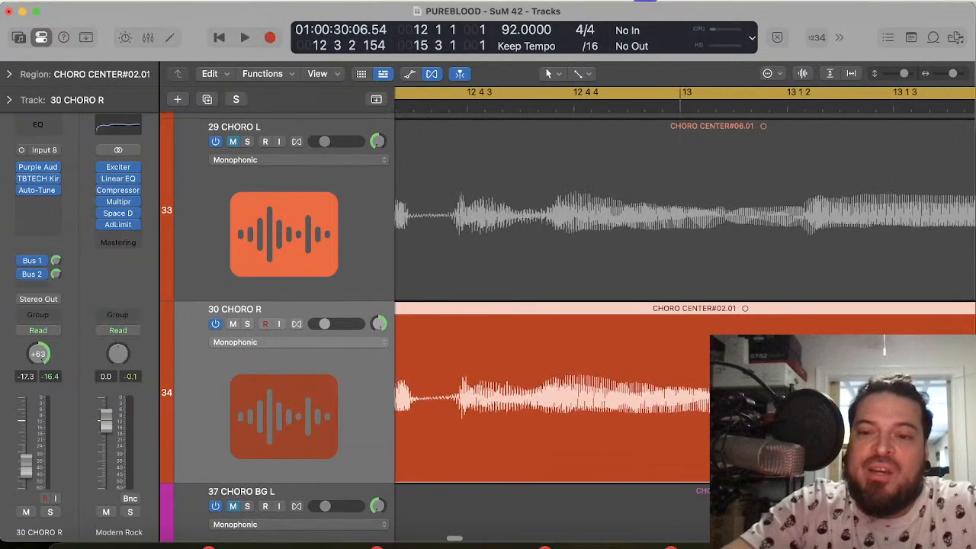
scroll(424, 394, "right", 4)
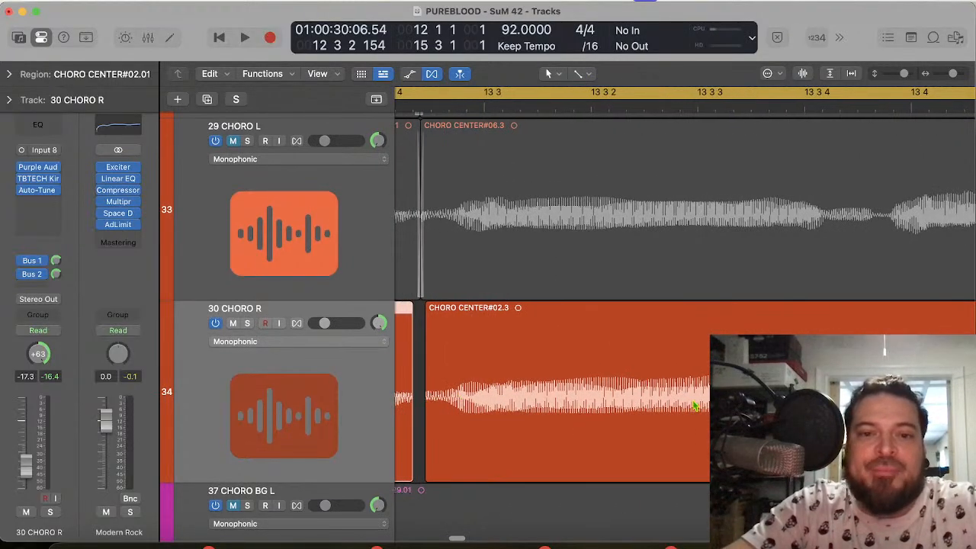
scroll(694, 406, "right", 5)
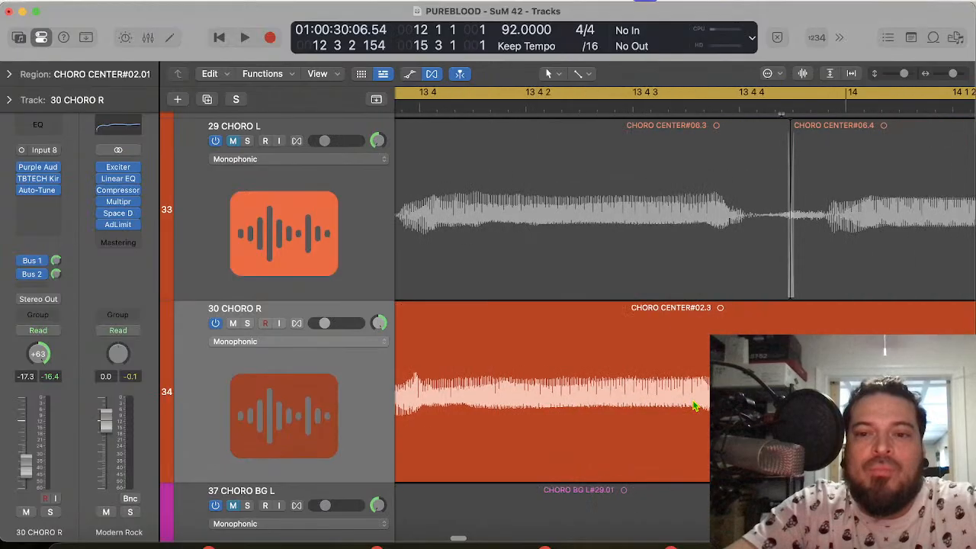
scroll(694, 407, "right", 2)
Step: Split the CHORO CENTER#02.3 region on 30 CHORO R at 13 3 4 125, in the gap before the second word
scroll(694, 407, "left", 3)
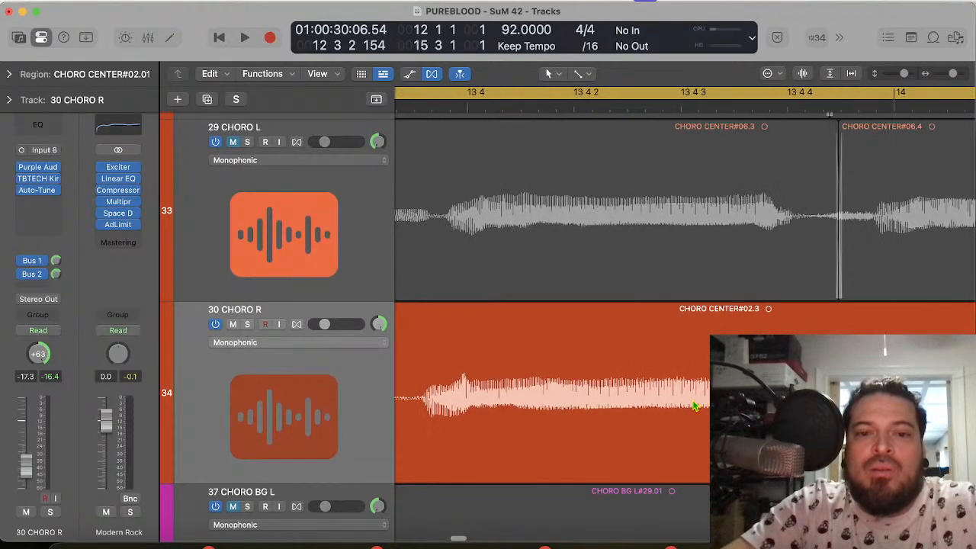
scroll(694, 406, "left", 5)
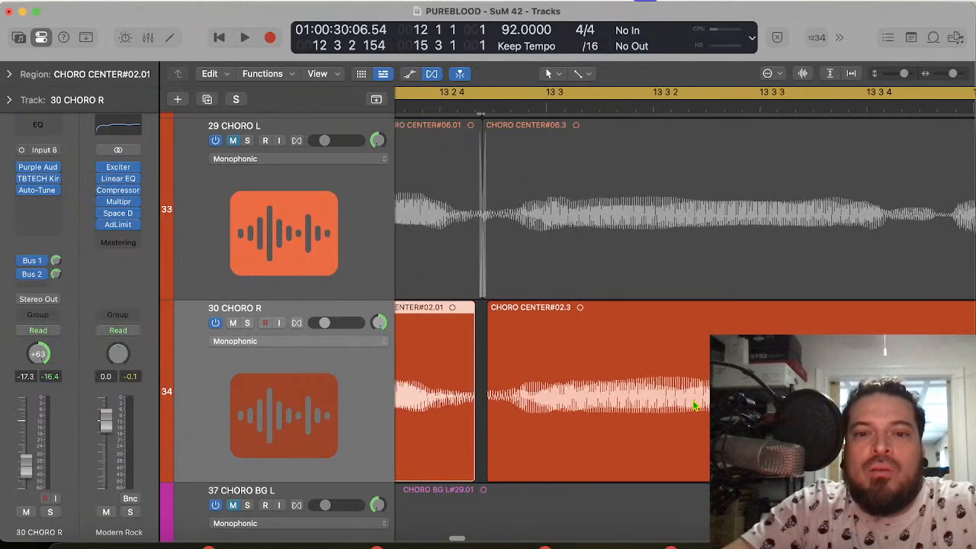
scroll(694, 406, "right", 1)
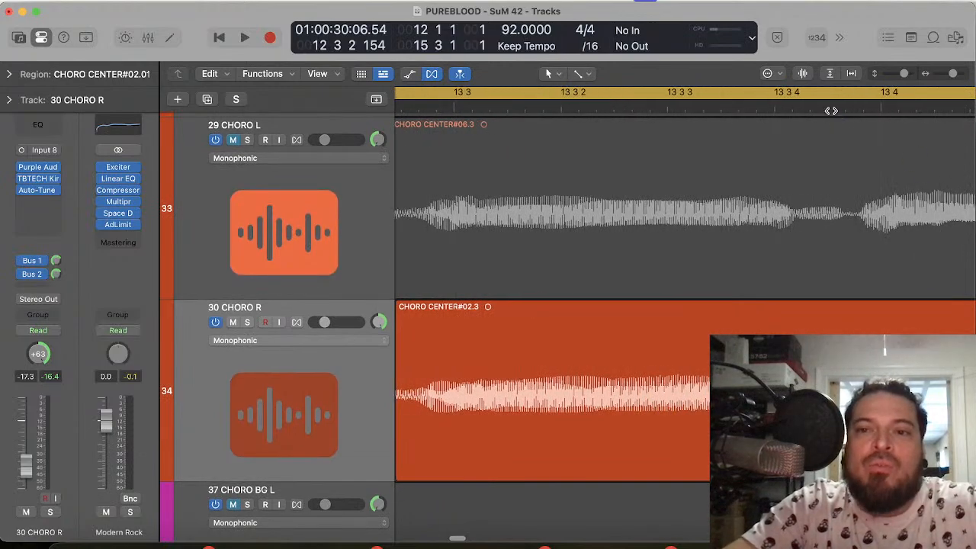
left_click(830, 109)
left_click(824, 373)
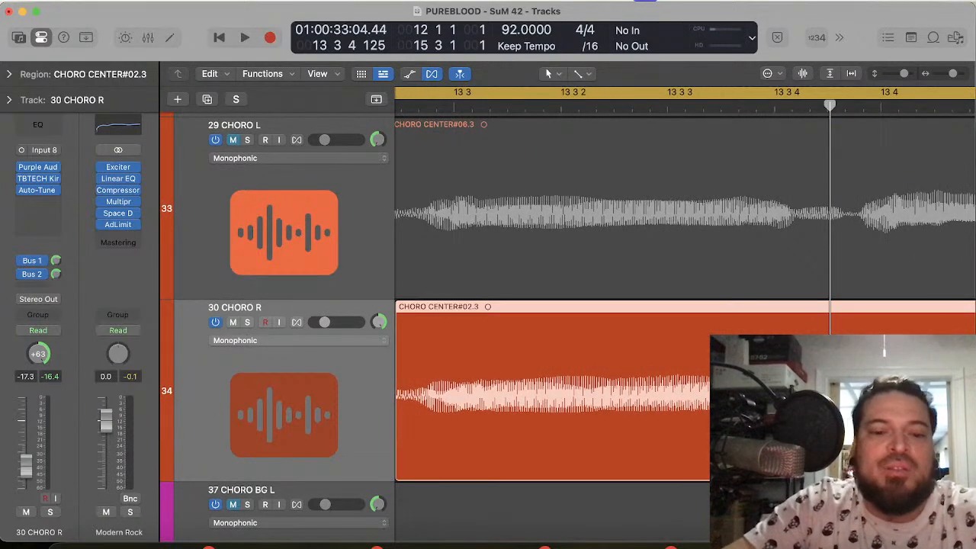
key("super+t")
Step: Move the CHORO CENTER#02.4 region on 30 CHORO R later so its word onset matches 29 CHORO L around 13 4 1 41
scroll(677, 127, "right", 3)
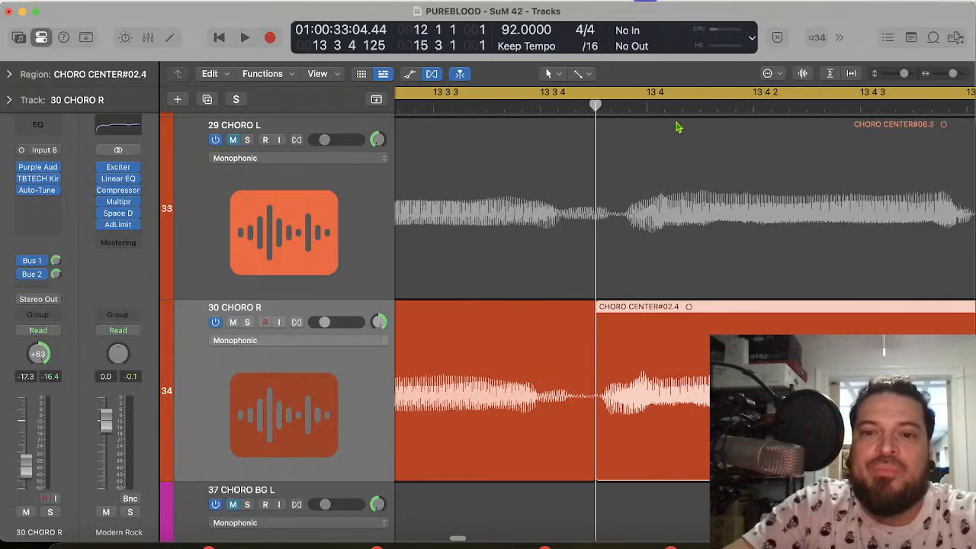
left_click(637, 105)
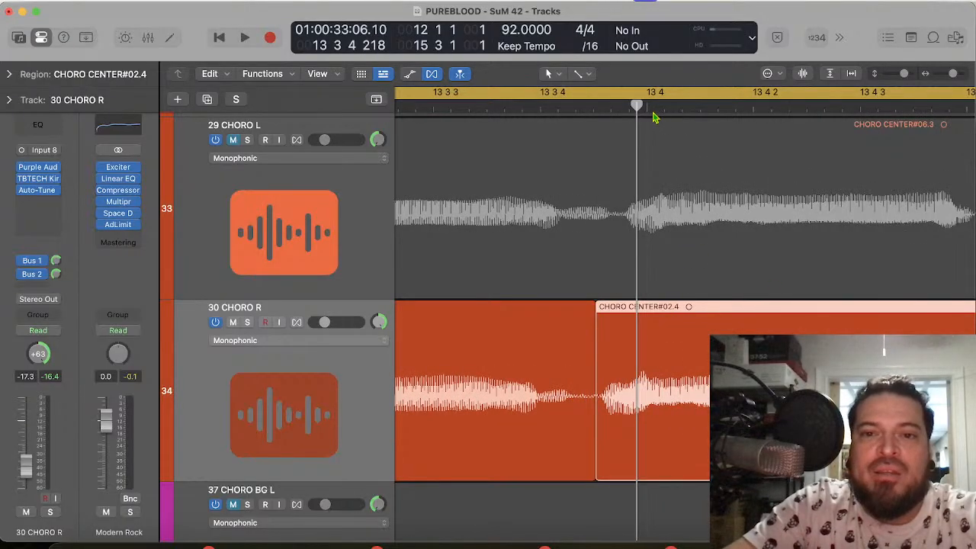
left_click(656, 107)
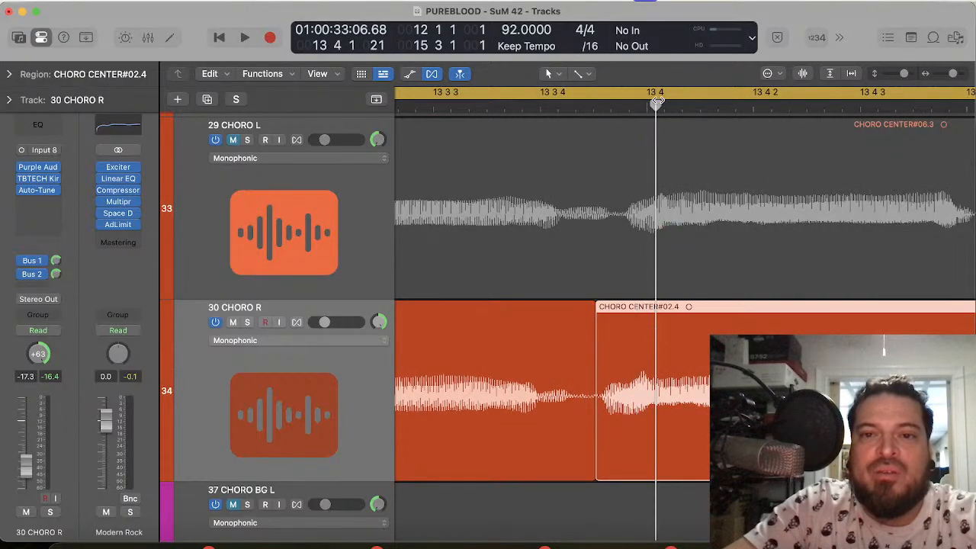
left_click_drag(658, 103, 663, 104)
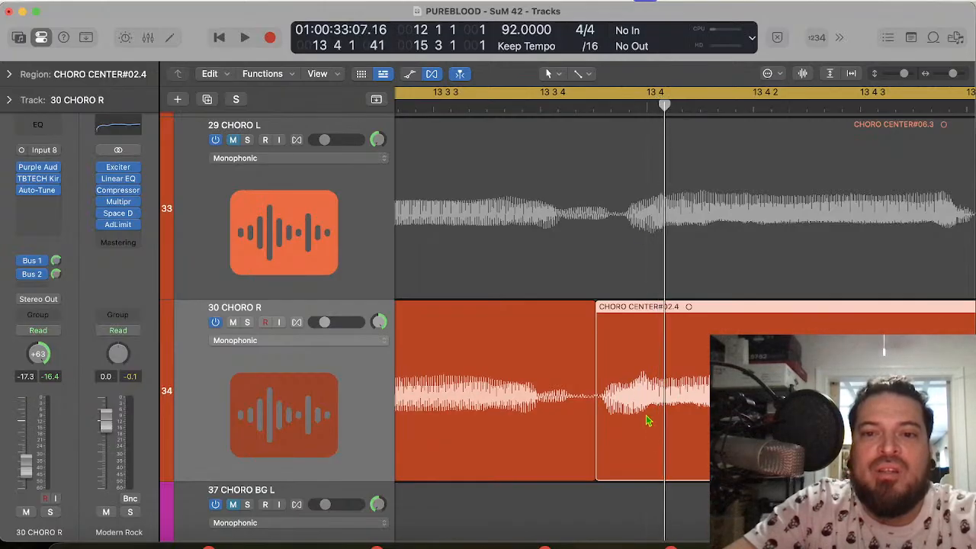
left_click_drag(656, 427, 676, 429)
Step: Split the CHORO CENTER#02.4 region on 30 CHORO R at 13 4 4 86, in the quiet gap before bar 14
scroll(676, 428, "right", 5)
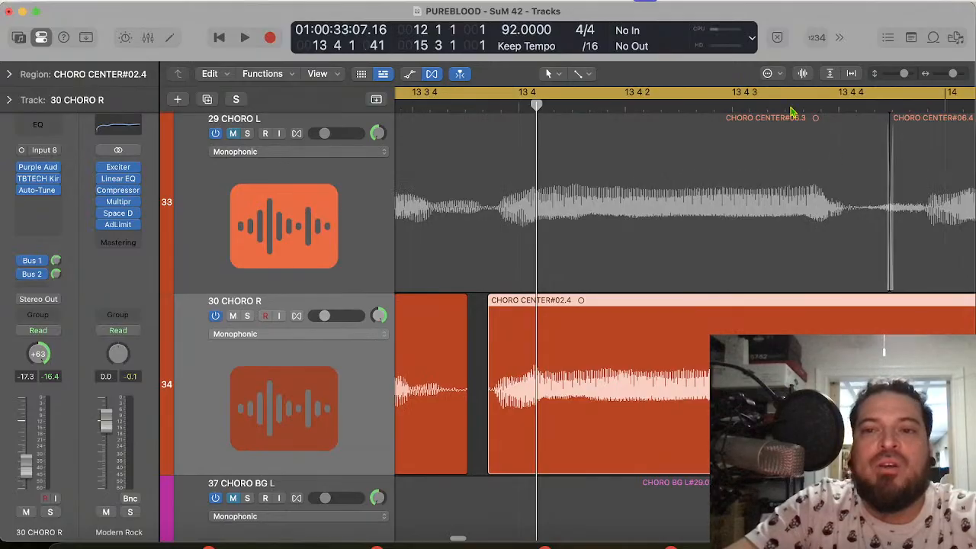
scroll(874, 128, "right", 10)
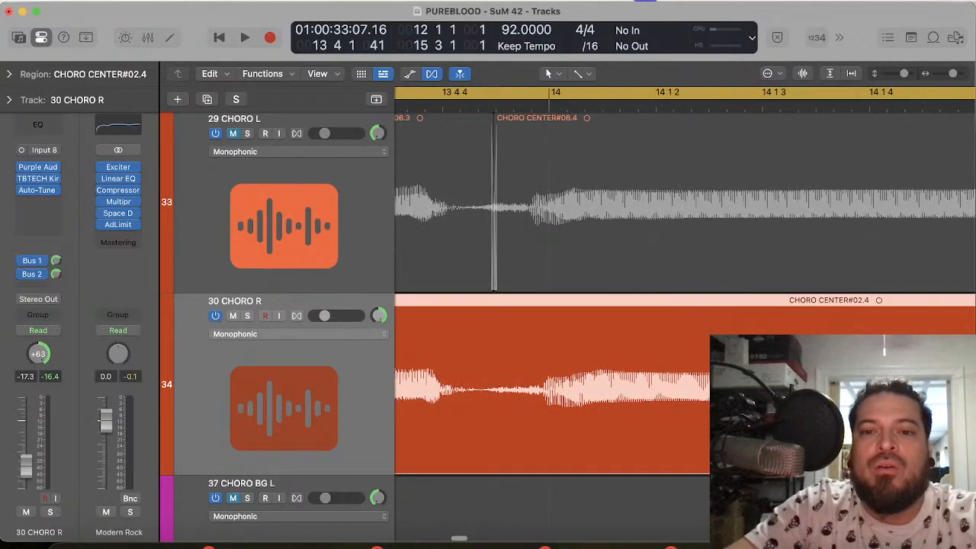
scroll(874, 128, "right", 20)
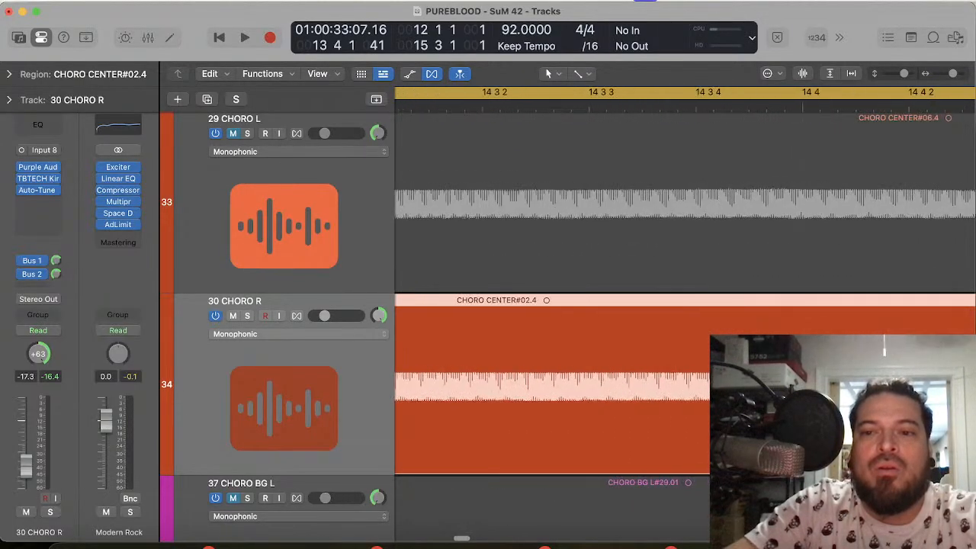
scroll(684, 305, "right", 20)
scroll(685, 305, "left", 20)
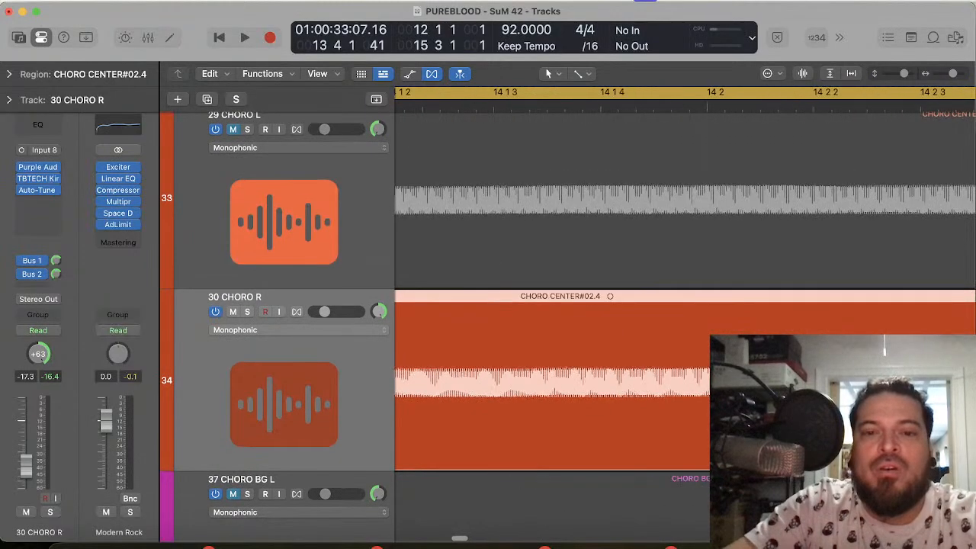
scroll(685, 305, "left", 14)
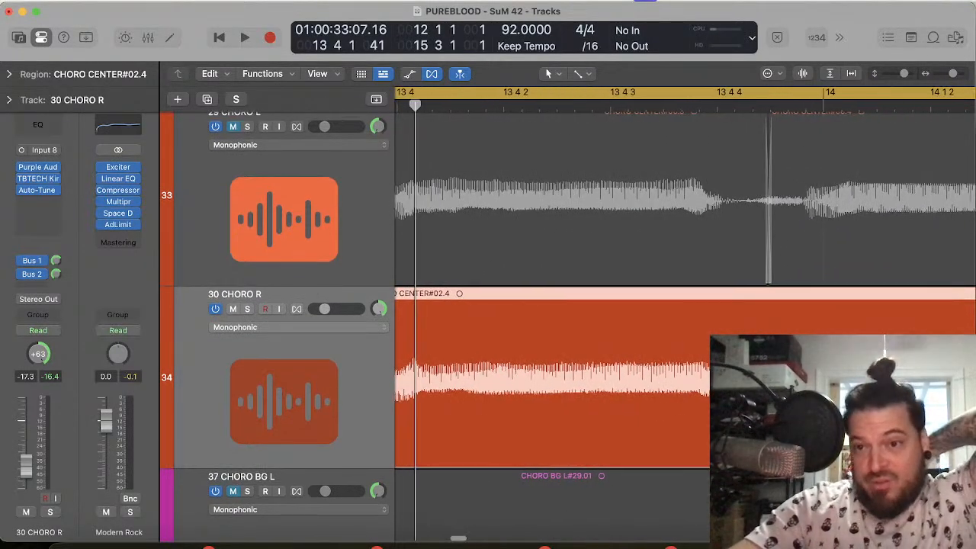
left_click(812, 111)
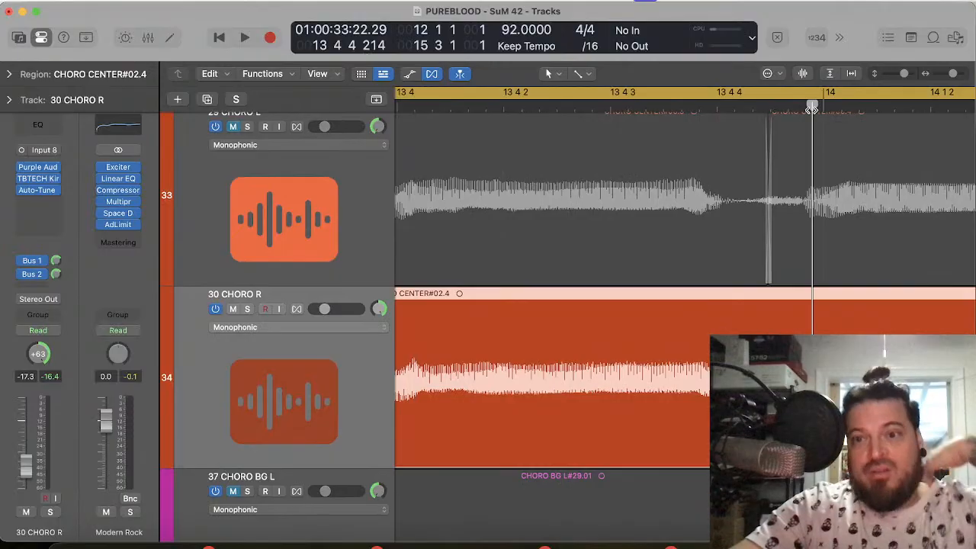
left_click_drag(811, 109, 754, 124)
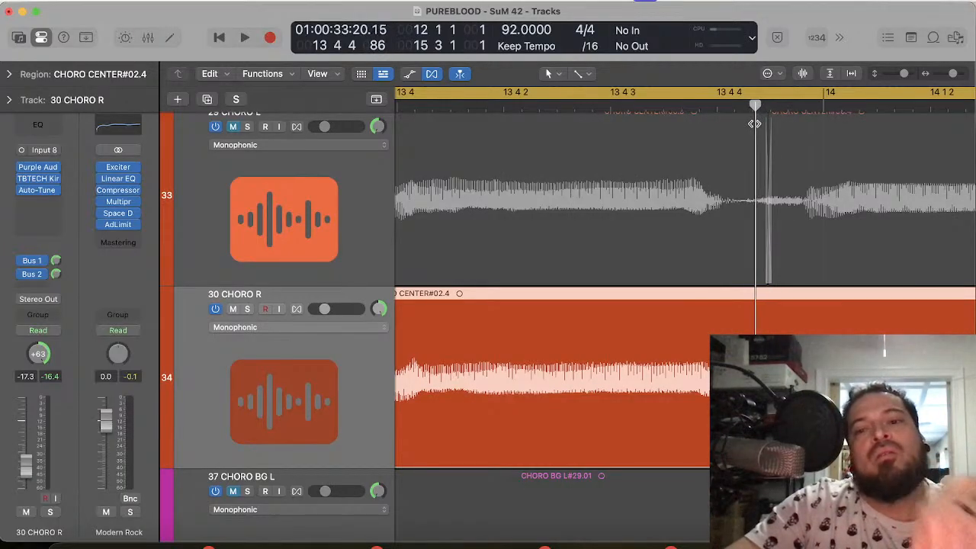
key("super+t")
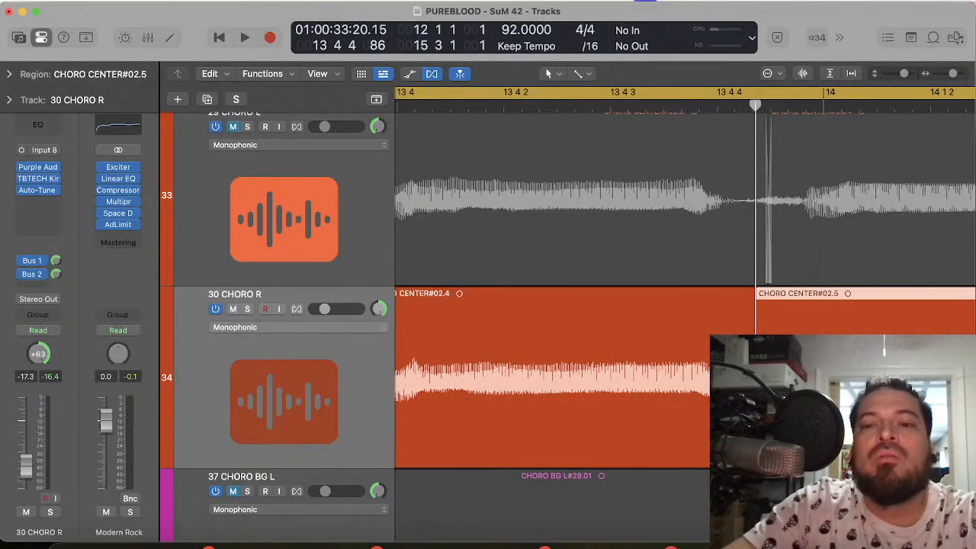
Step: Shift the start of CHORO CENTER#02.5 to 13 4 4 65, matching the 29 CHORO L onset, and extend the end of CHORO CENTER#02.4 slightly
left_click(807, 106)
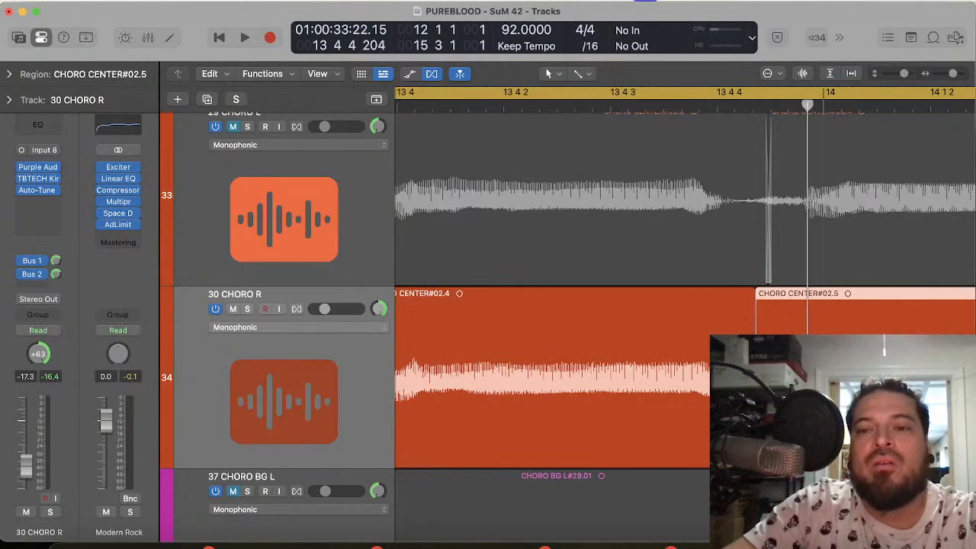
left_click_drag(756, 450, 747, 450)
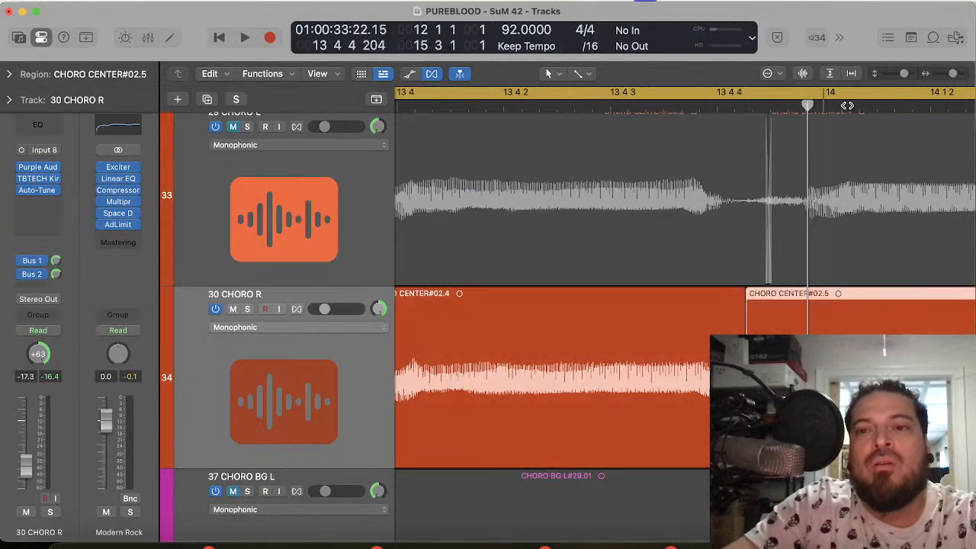
left_click(848, 105)
left_click(746, 450)
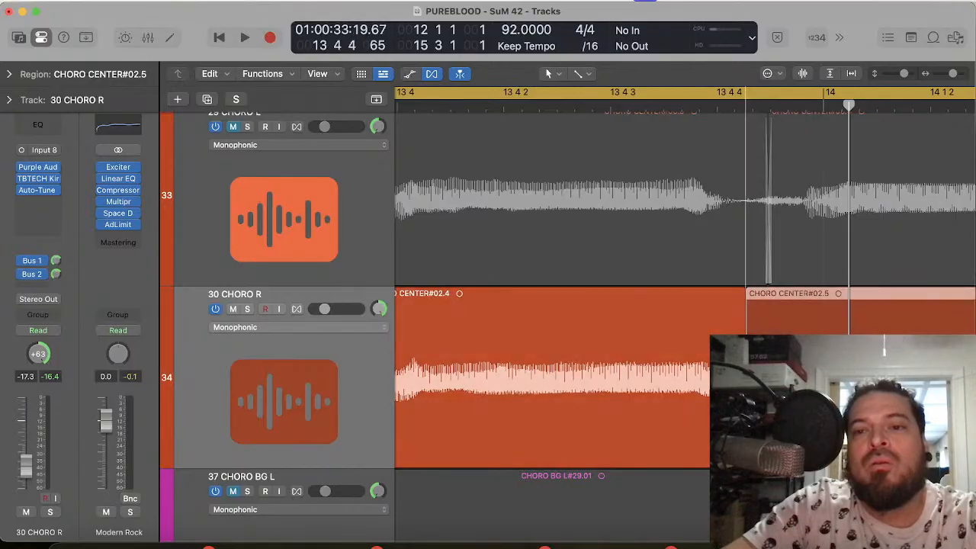
left_click_drag(744, 450, 750, 450)
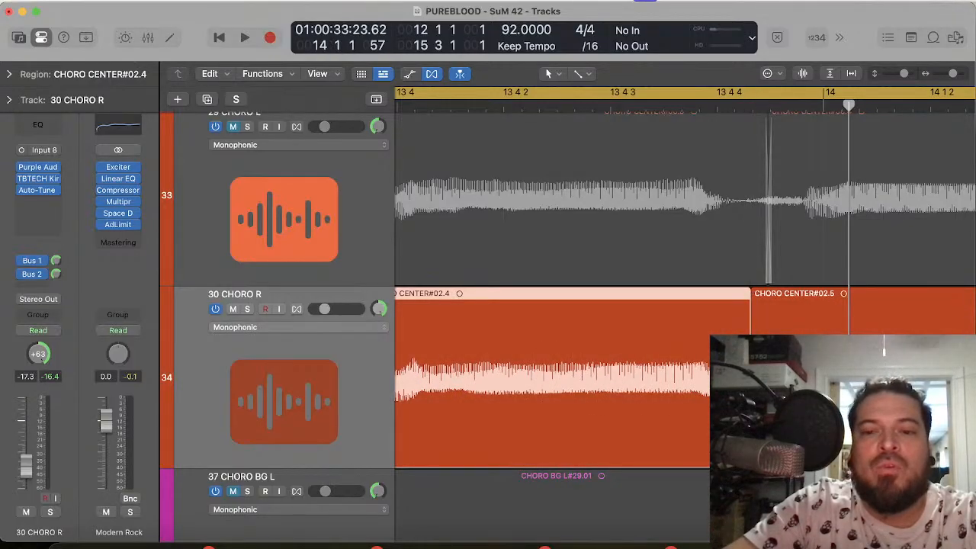
Step: Stretch the end of CHORO CENTER#02.3 to meet CHORO CENTER#02.4 on 30 CHORO R, and close the gap after CHORO CENTER#02.01 with a crossfade
scroll(606, 393, "left", 5)
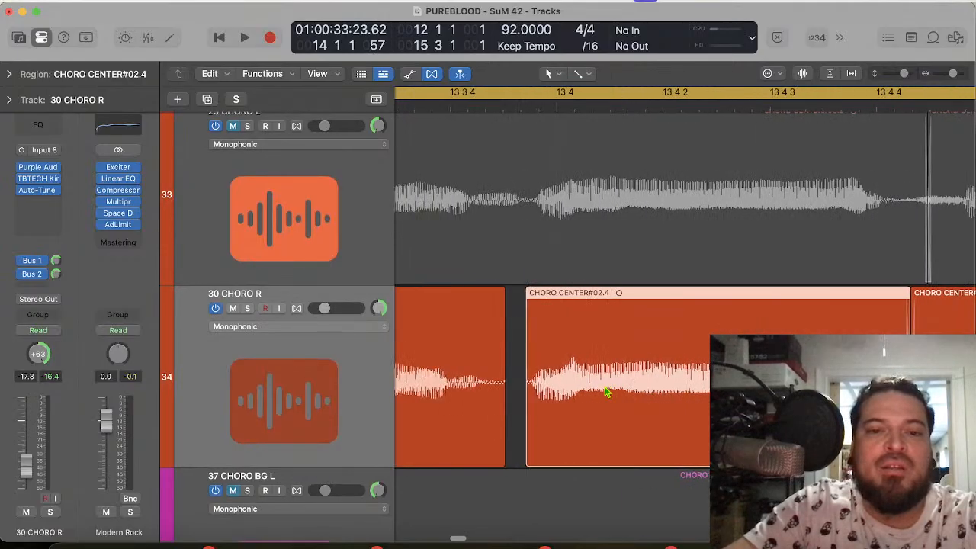
left_click(555, 411)
scroll(554, 410, "left", 5)
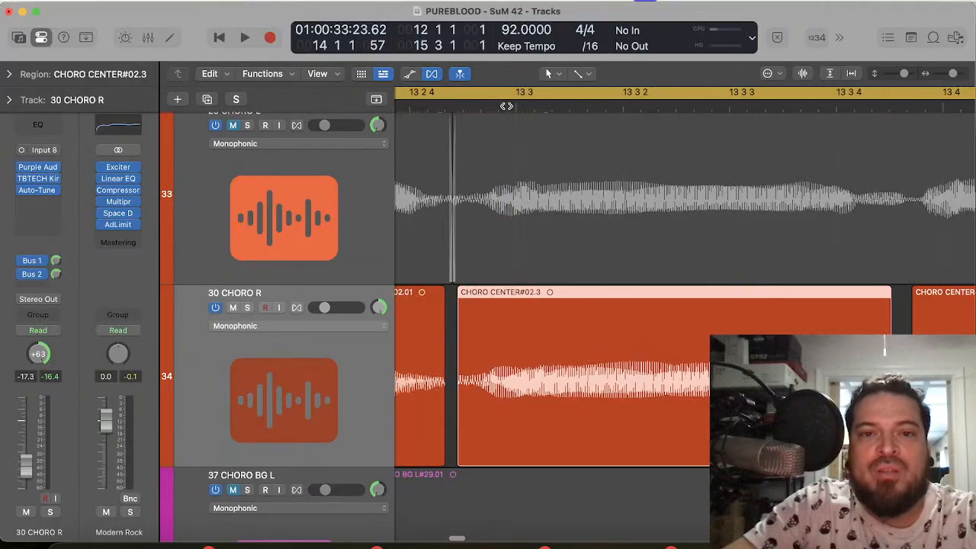
left_click(516, 107)
scroll(633, 419, "right", 3)
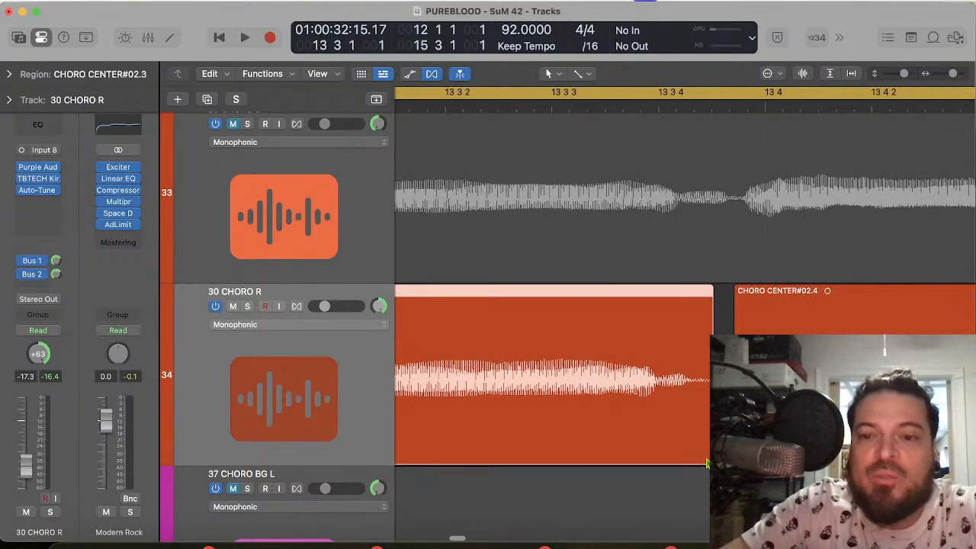
left_click_drag(704, 456, 725, 456)
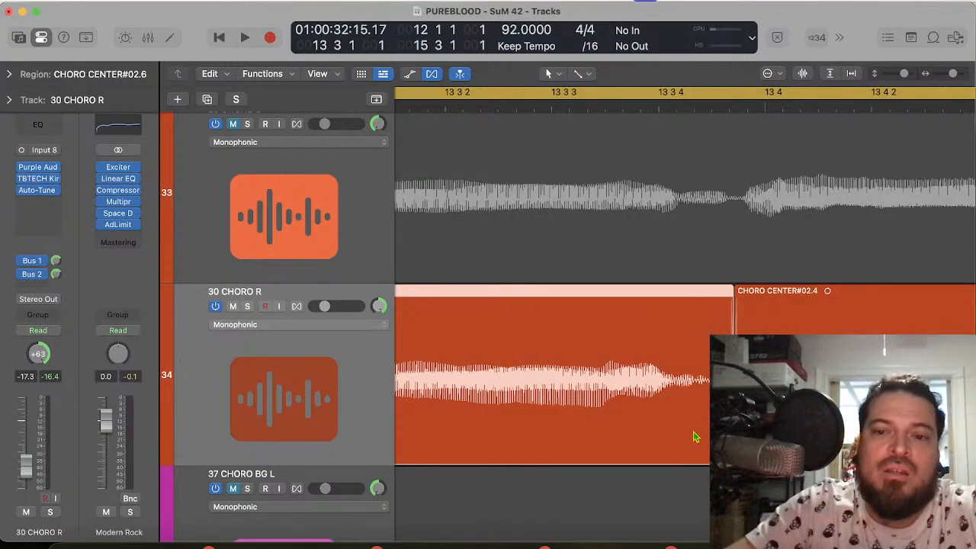
scroll(633, 420, "left", 8)
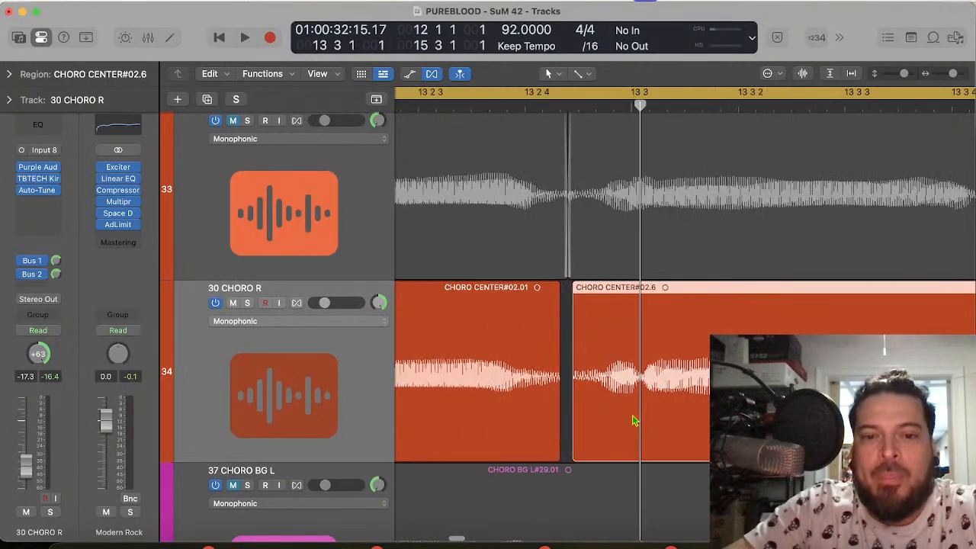
left_click_drag(579, 455, 603, 450)
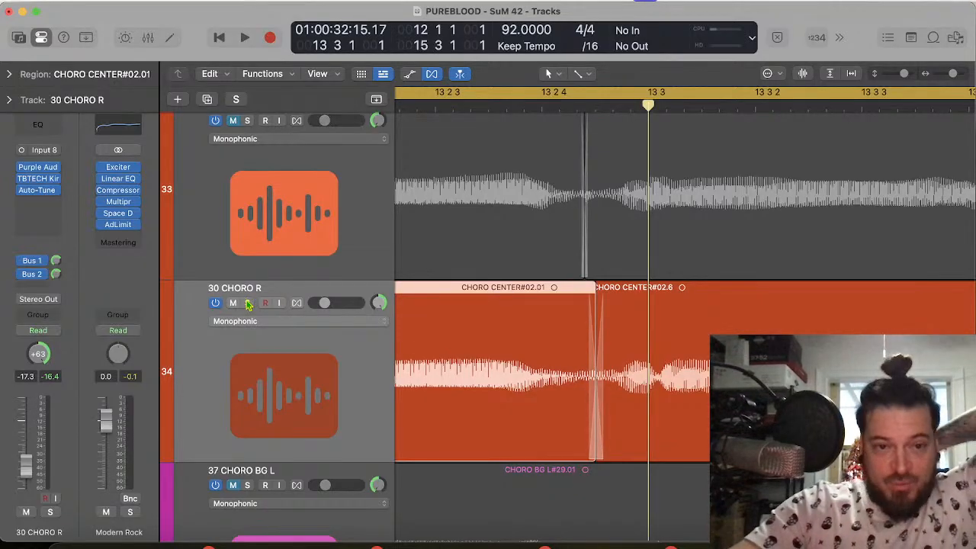
Step: Solo 30 CHORO R and play the edited chorus phrase through to bar 15
left_click(247, 303)
key("space")
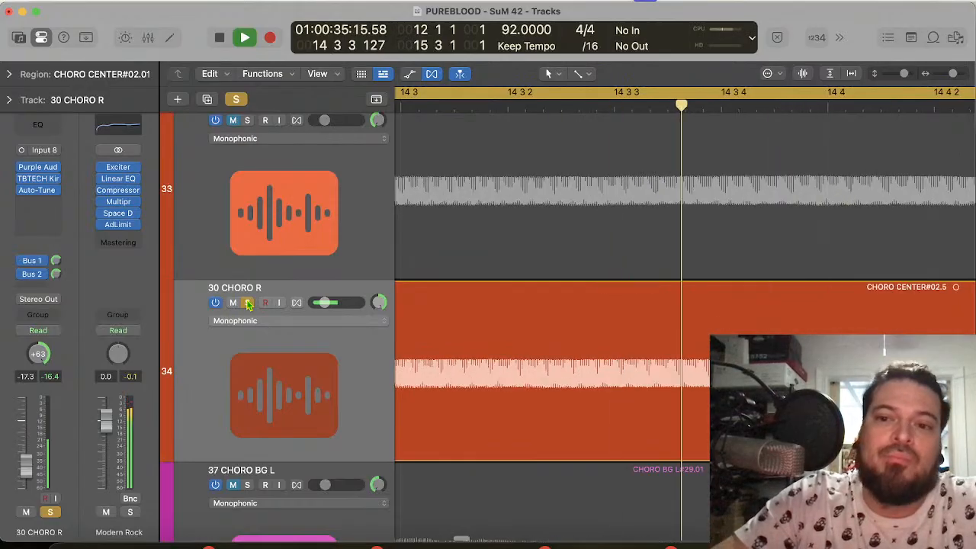
key("space")
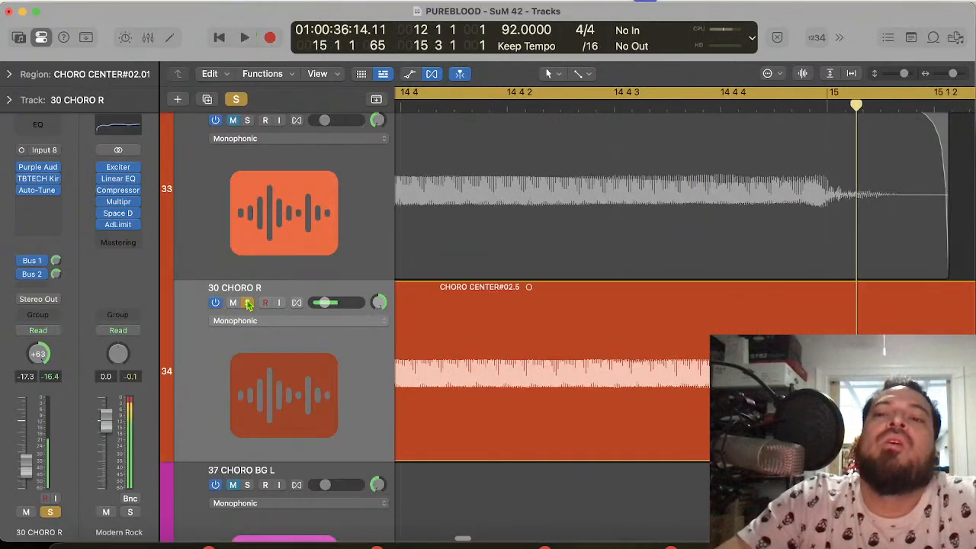
Step: Unmute 28 CHORO CENTER and 29 CHORO L together and play the chorus from bar 12 with 30 CHORO R unsoloed
left_click(264, 224)
scroll(264, 229, "up", 5)
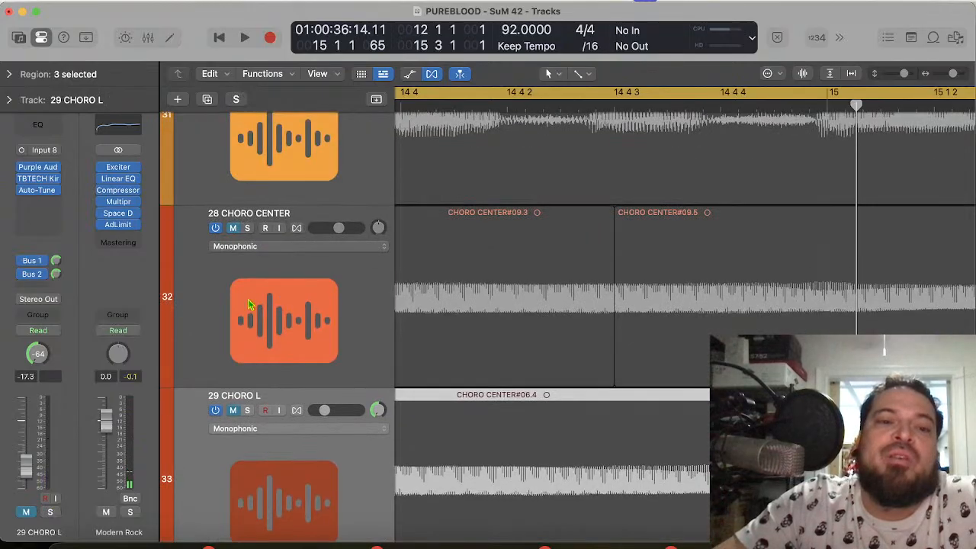
left_click(253, 330, "shift")
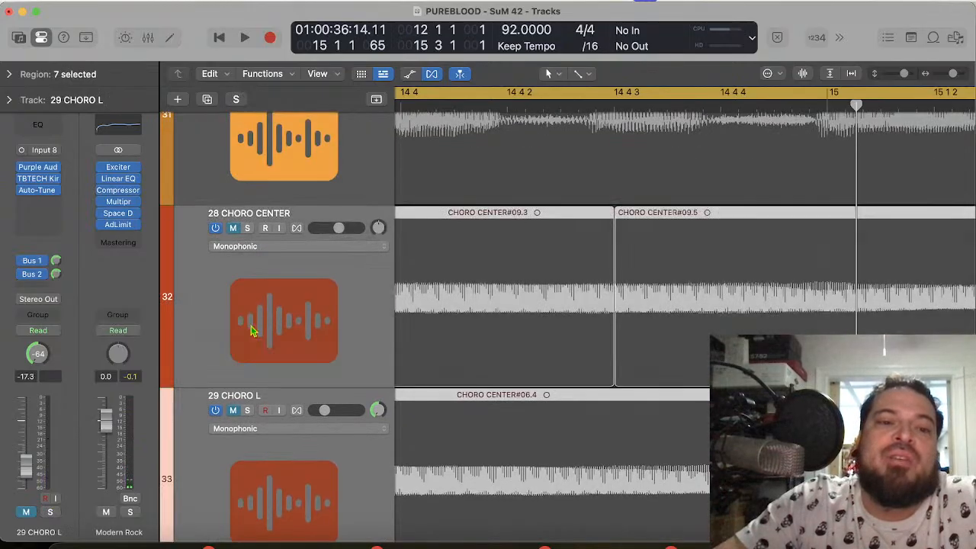
left_click(233, 229)
key("space")
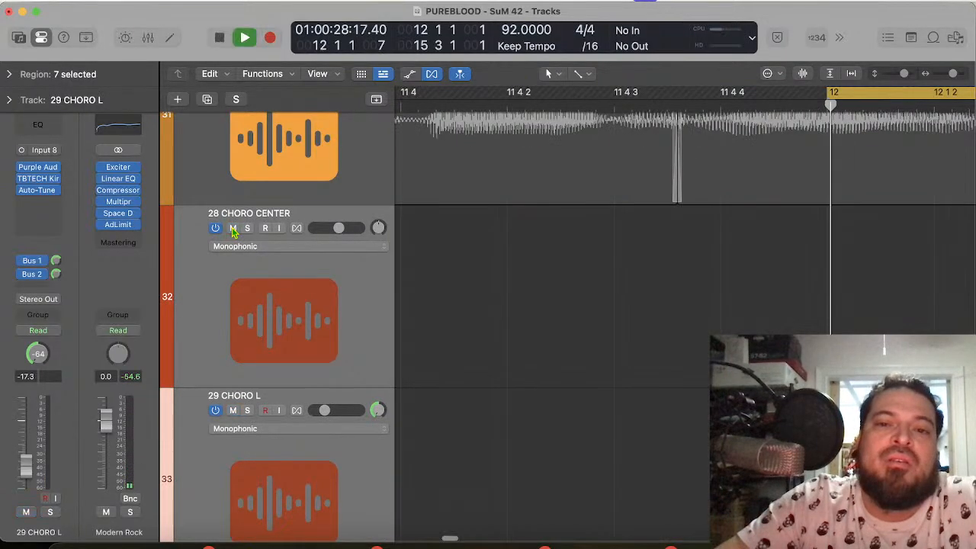
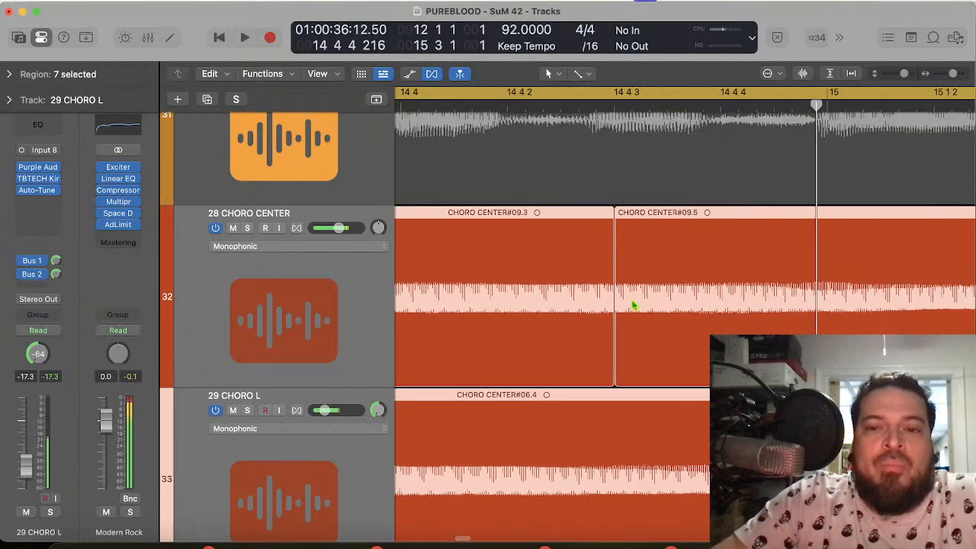
Step: Mute 28 CHORO CENTER, 29 CHORO L and 30 CHORO R together
scroll(675, 307, "down", 5)
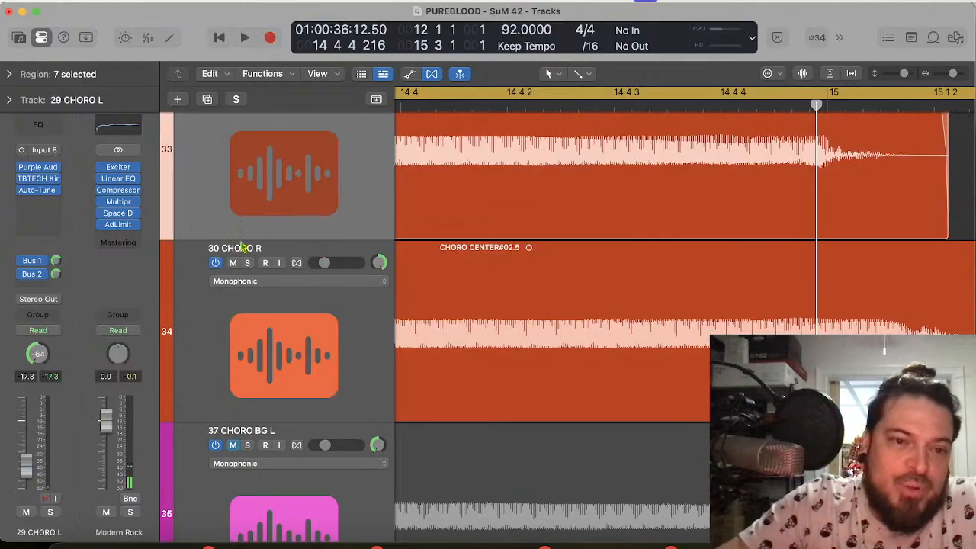
left_click(246, 331, "shift")
left_click(233, 263)
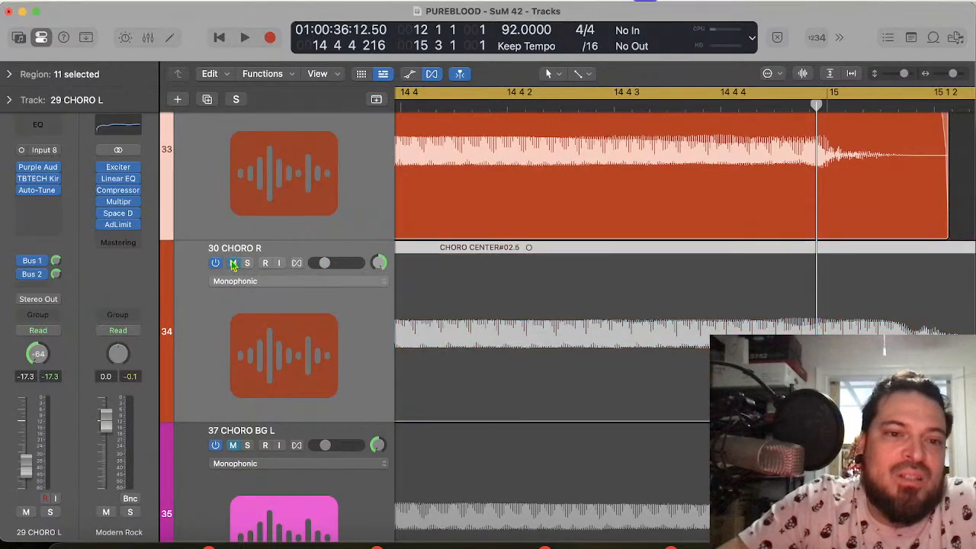
scroll(233, 265, "up", 5)
Step: Select 37 CHORO BG L, 38 CHORO BG R and 39 CHORO BG L, unmute them together and play the chorus from bar 12
scroll(233, 265, "down", 10)
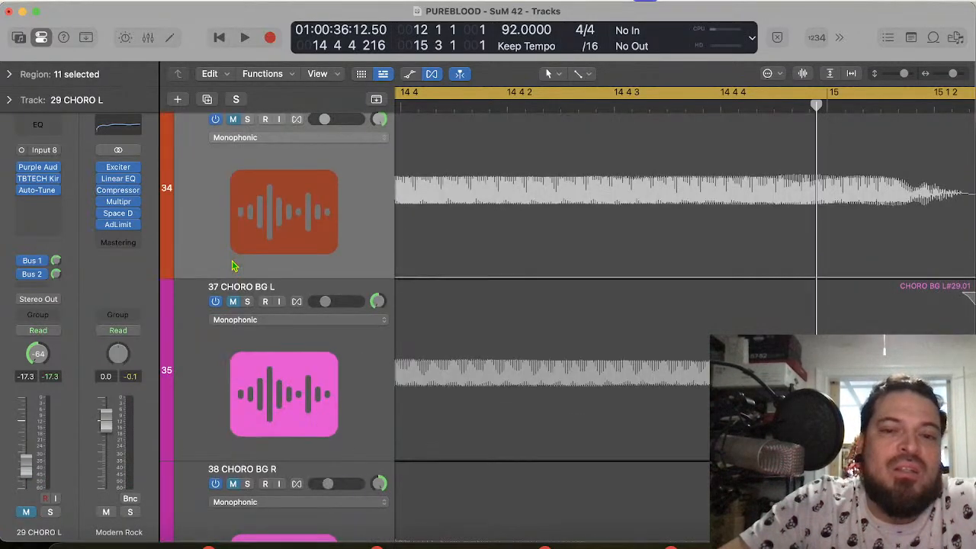
scroll(234, 265, "down", 3)
scroll(234, 265, "up", 5)
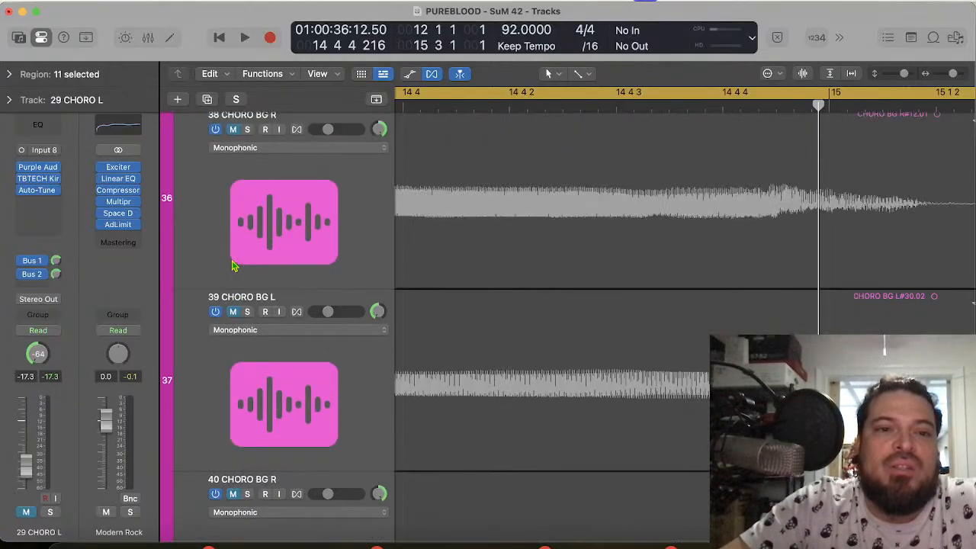
scroll(241, 248, "up", 3)
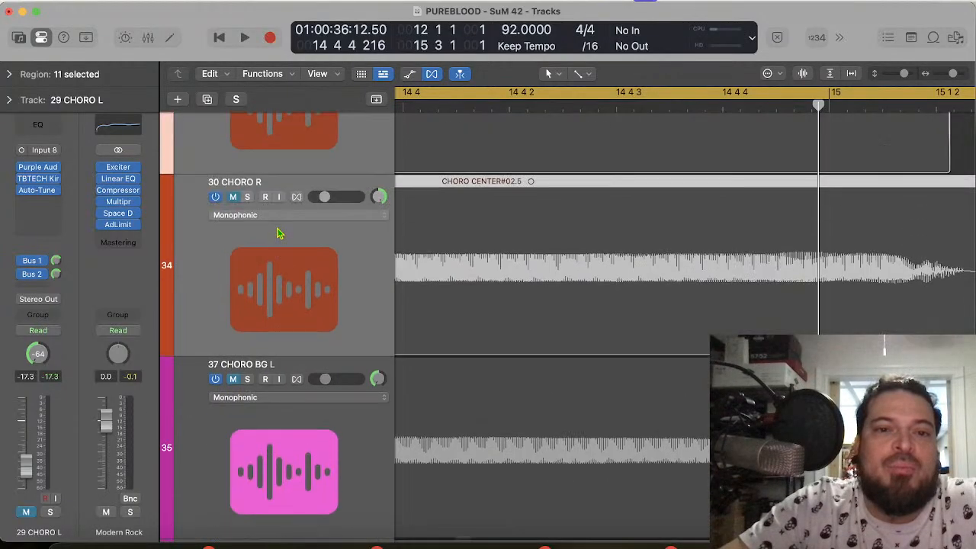
left_click(282, 446)
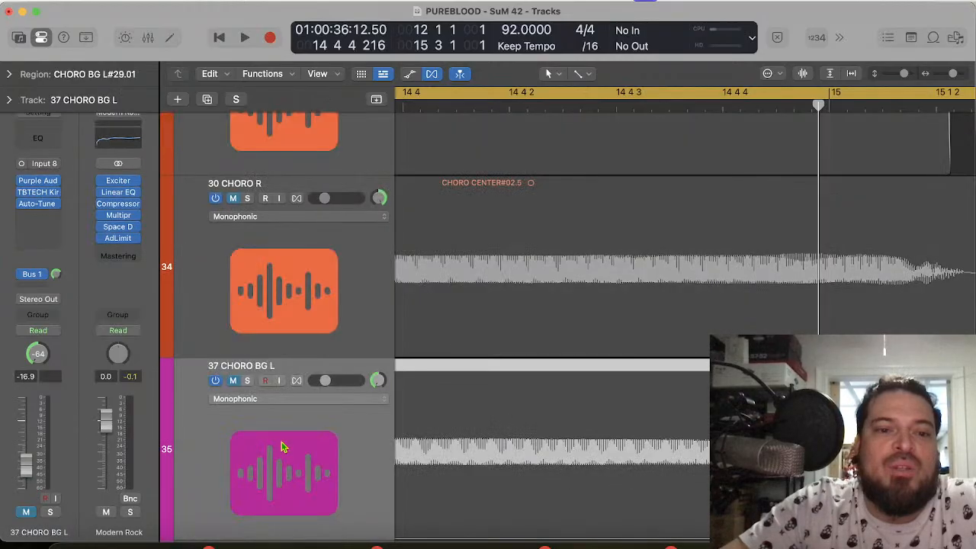
scroll(283, 442, "down", 6)
key("super+a")
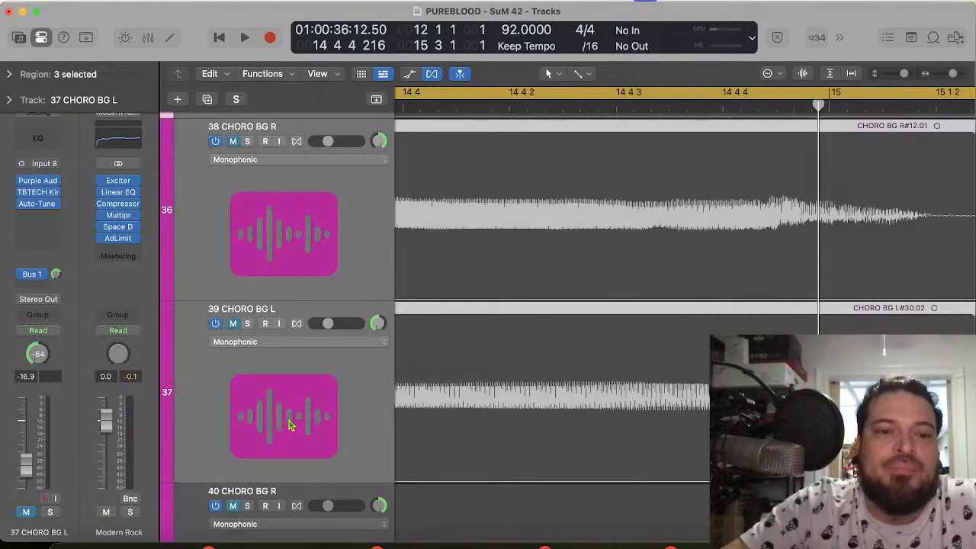
left_click(231, 325)
key("space")
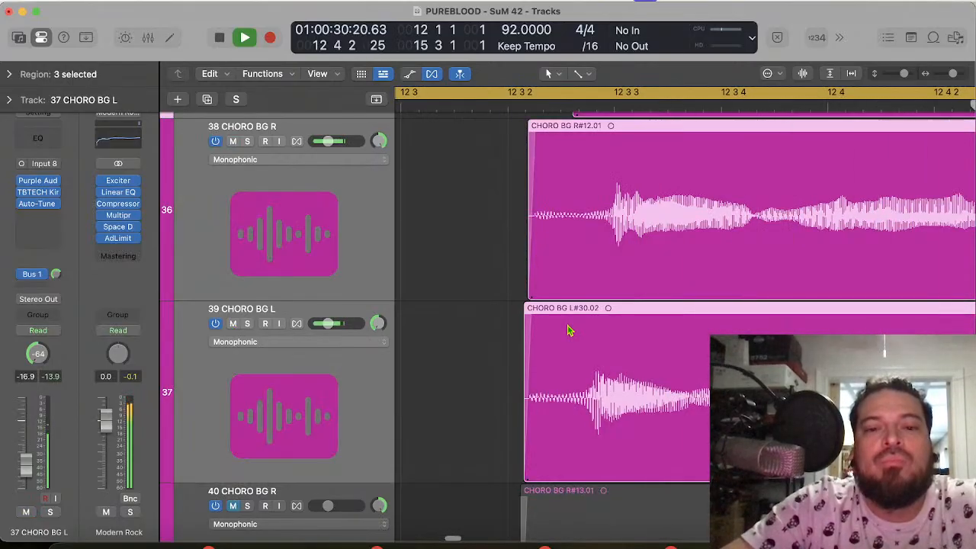
Step: Unmute 40 CHORO BG R and replay the chorus from bar 12 into bar 15 with all four backing vocals
left_click(296, 506)
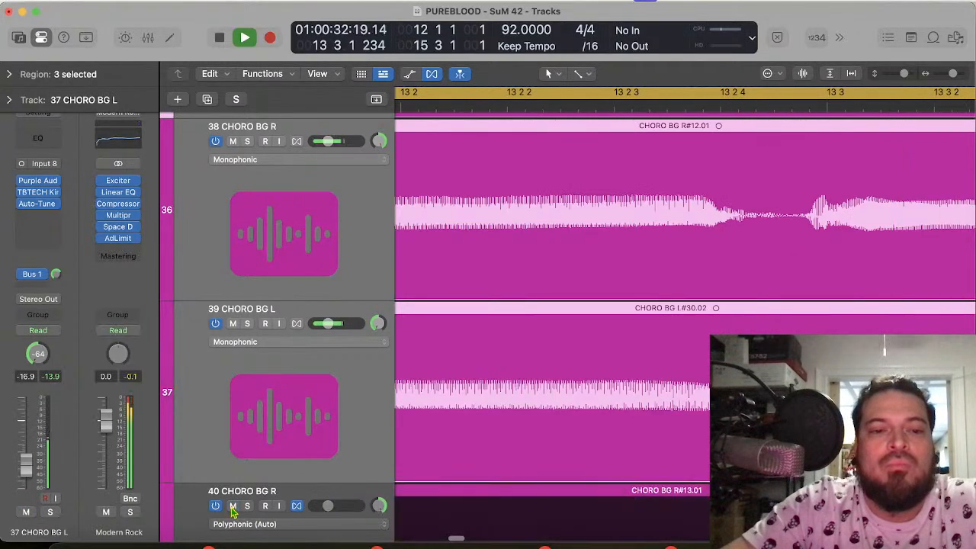
scroll(421, 454, "down", 1)
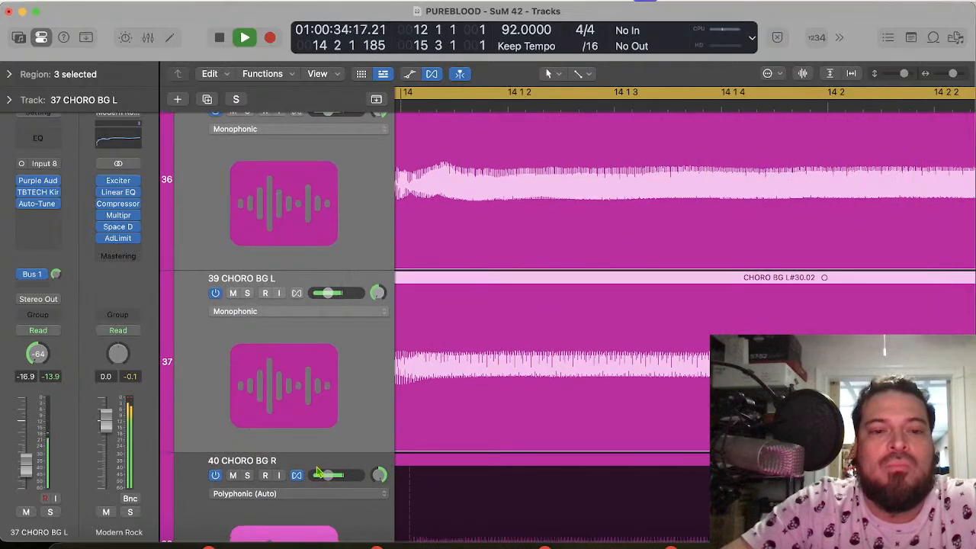
key("space")
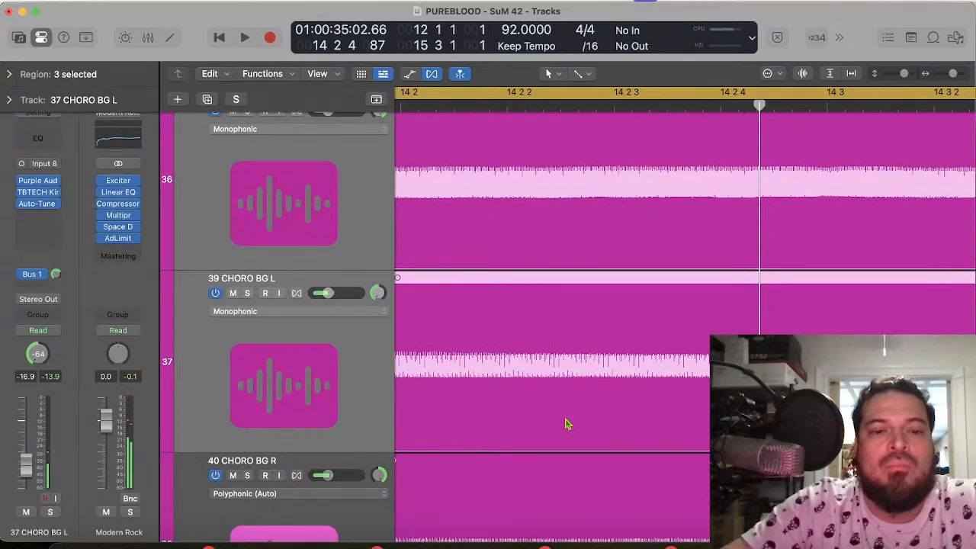
key("space")
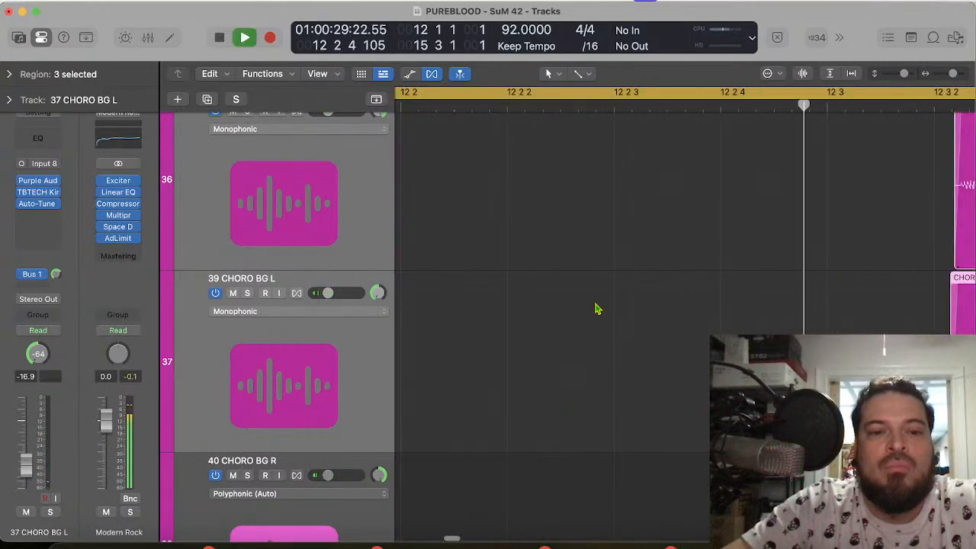
left_click(385, 497)
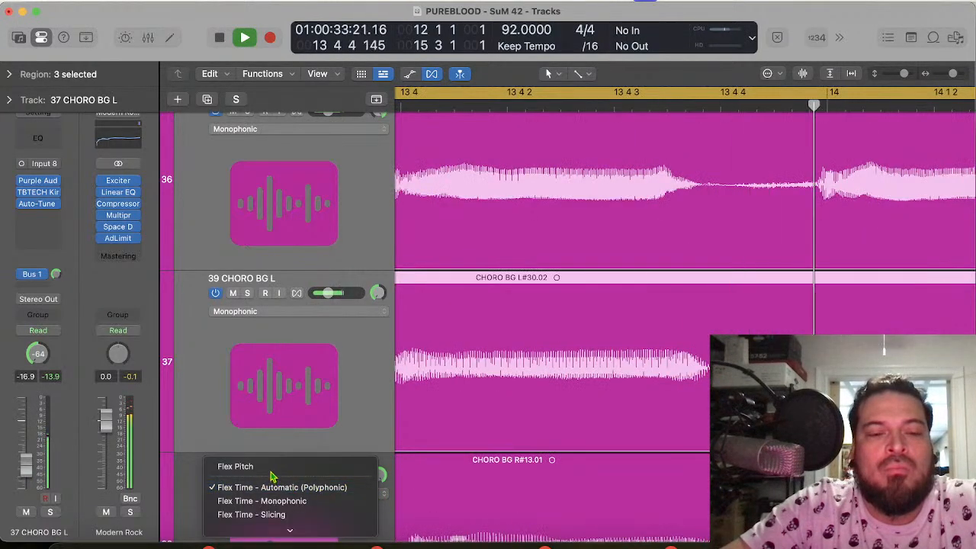
left_click(362, 433)
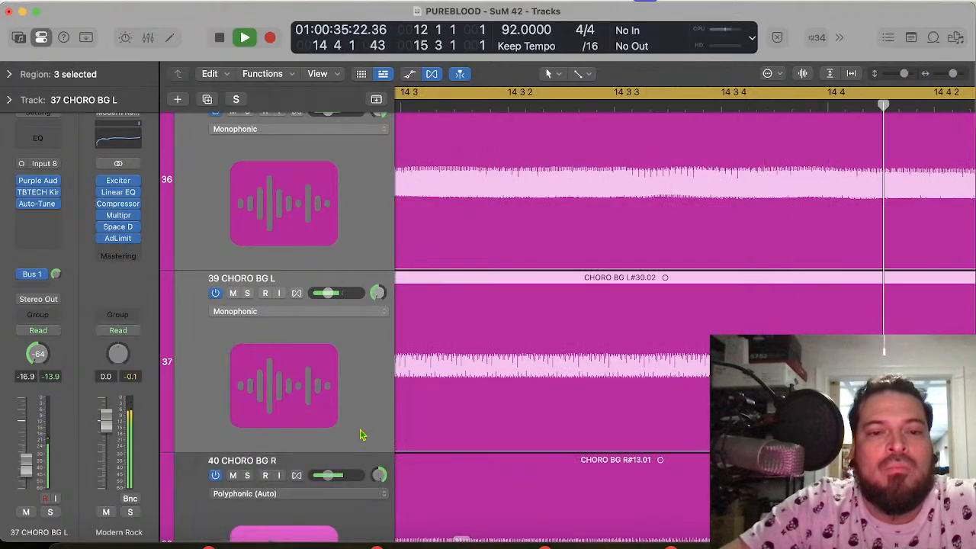
key("space")
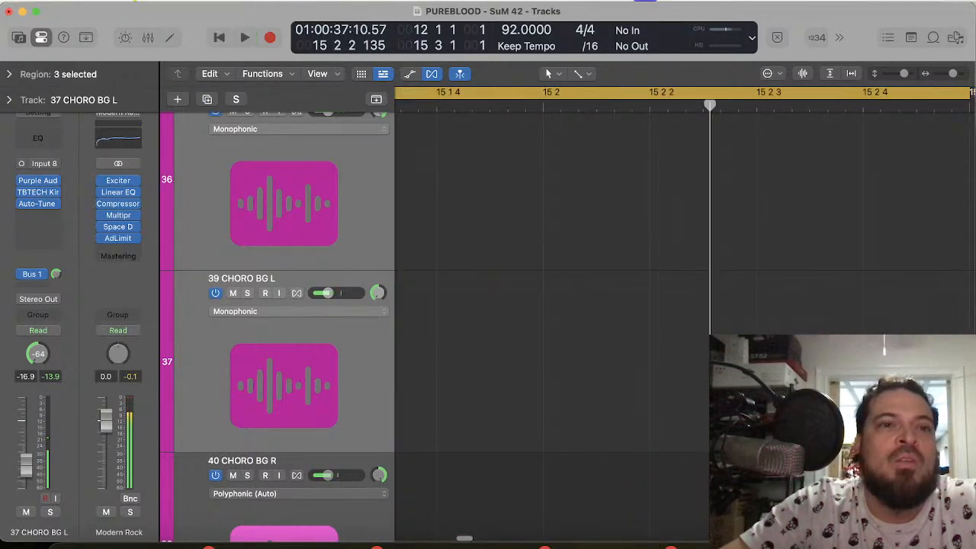
Step: Undo the last two Flex changes on 40 CHORO BG R
left_click(127, 1)
left_click(141, 13)
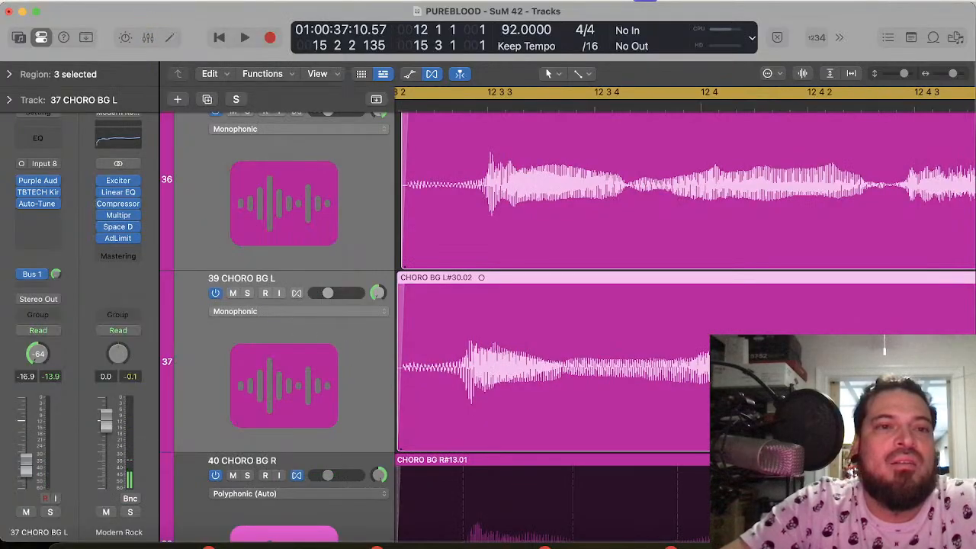
left_click(127, 1)
left_click(141, 15)
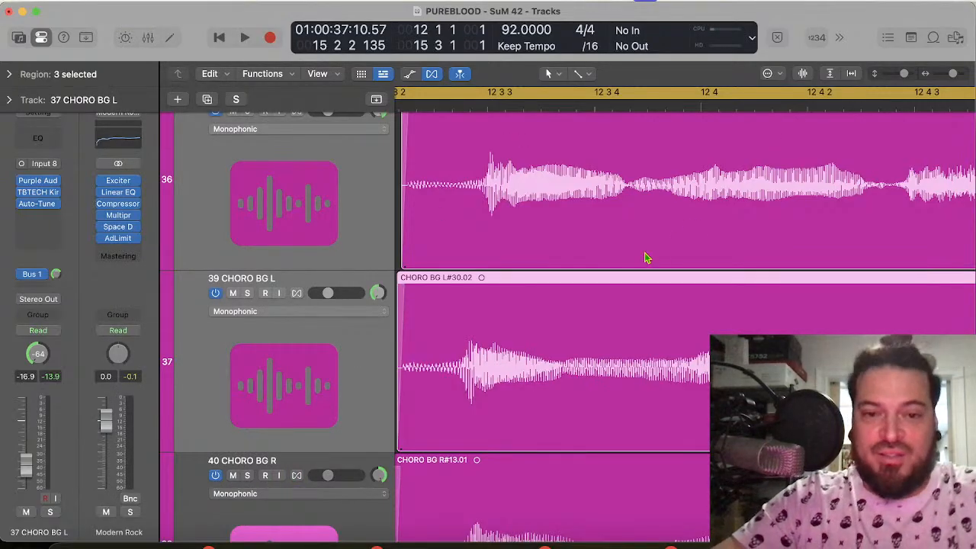
Step: Compare the CHORO BG onsets around 12 3 3 with 28 CHORO CENTER, 29 CHORO L and 30 CHORO R, and play the backing vocals from bar 12
scroll(499, 303, "down", 4)
scroll(499, 298, "up", 10)
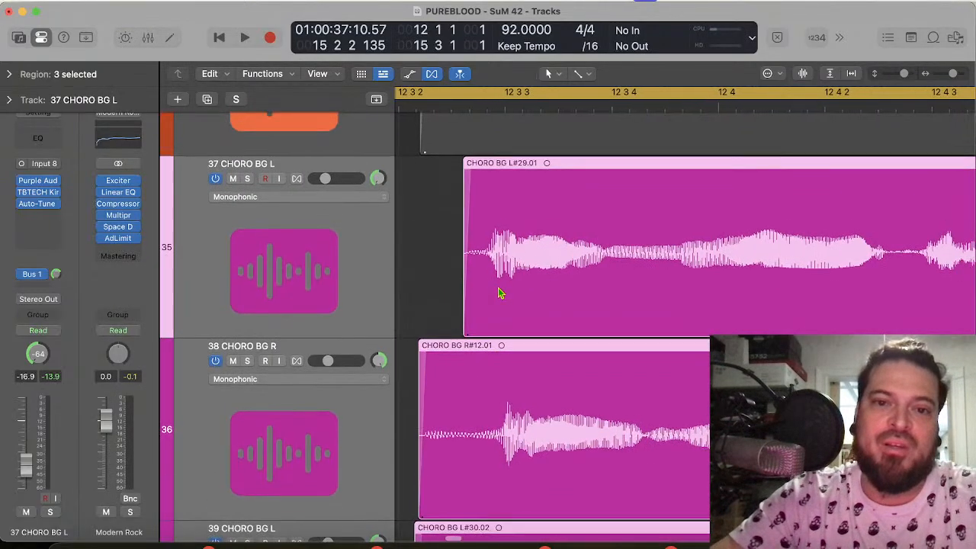
scroll(515, 398, "down", 6)
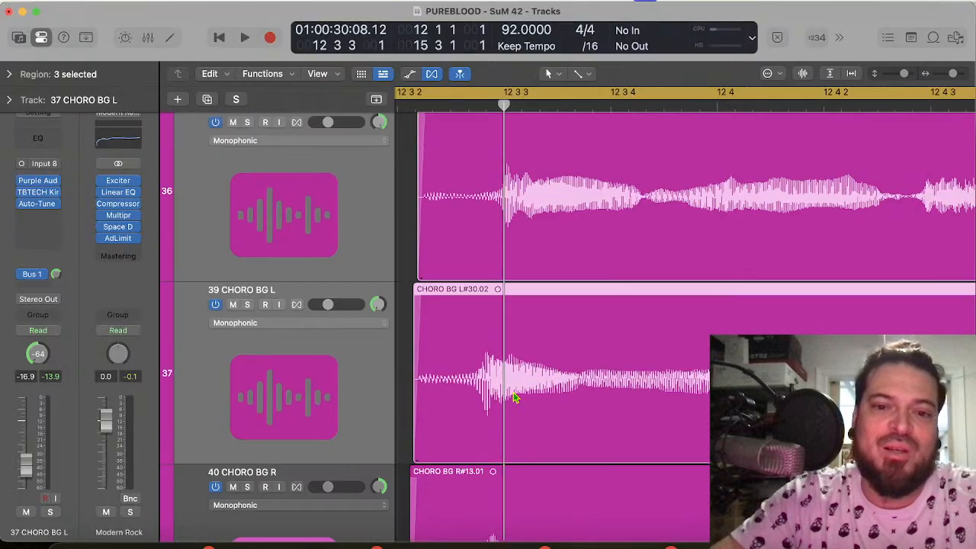
scroll(515, 398, "up", 3)
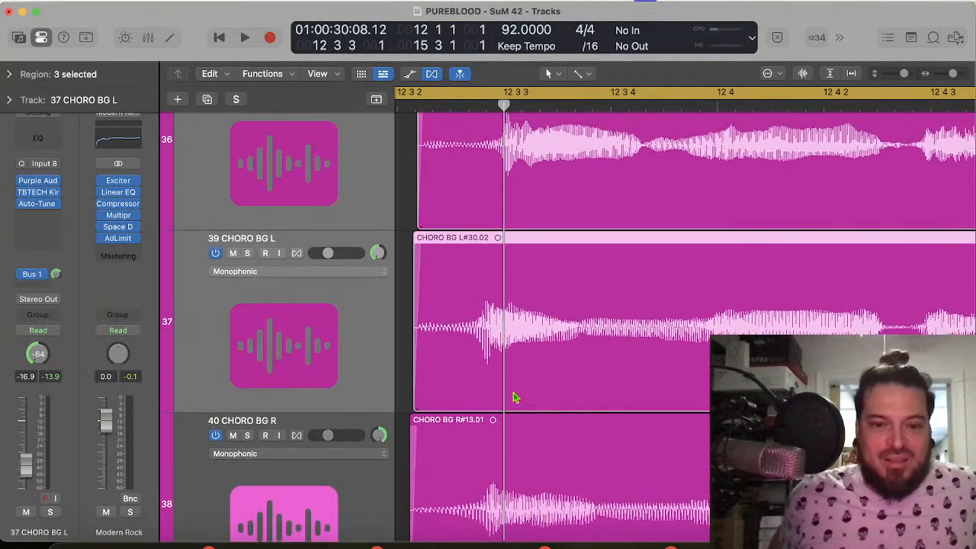
scroll(516, 398, "up", 6)
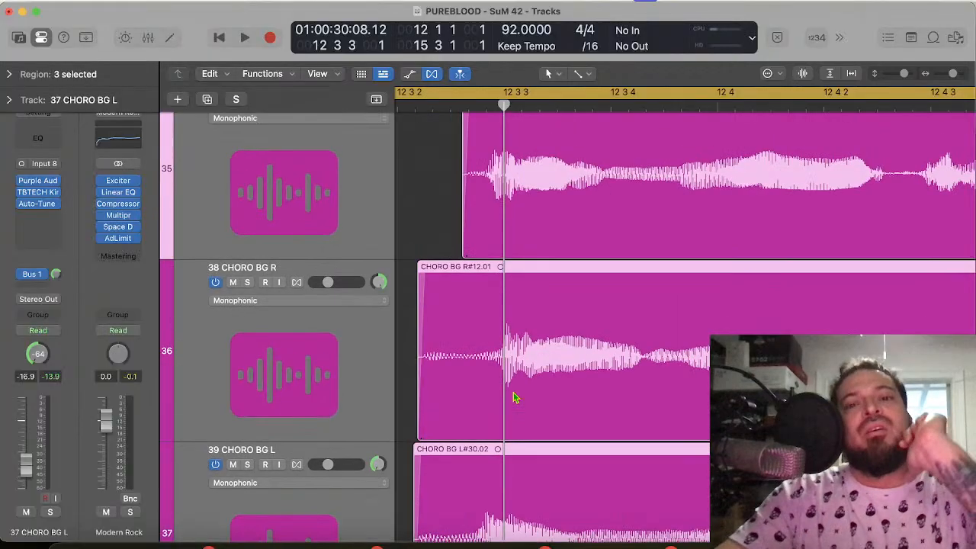
scroll(514, 397, "up", 6)
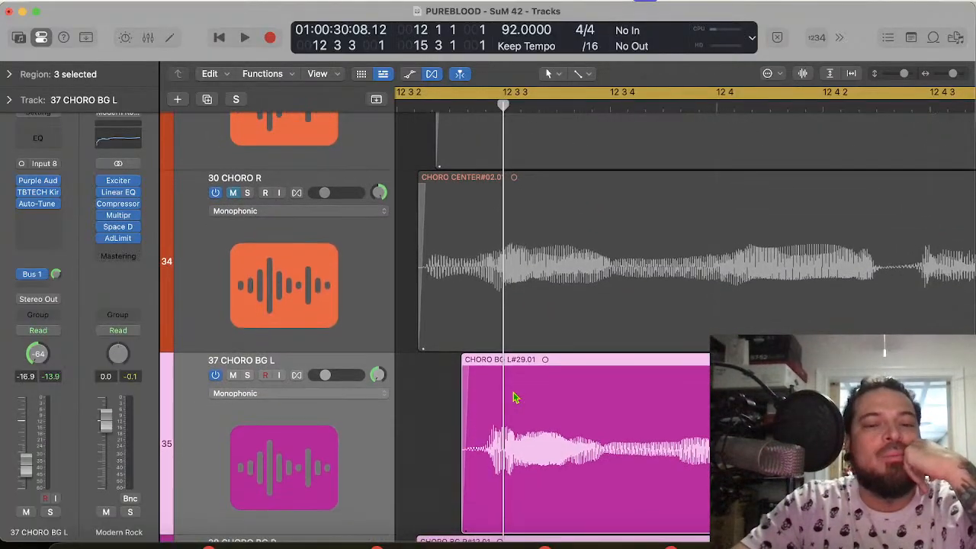
scroll(514, 397, "up", 1)
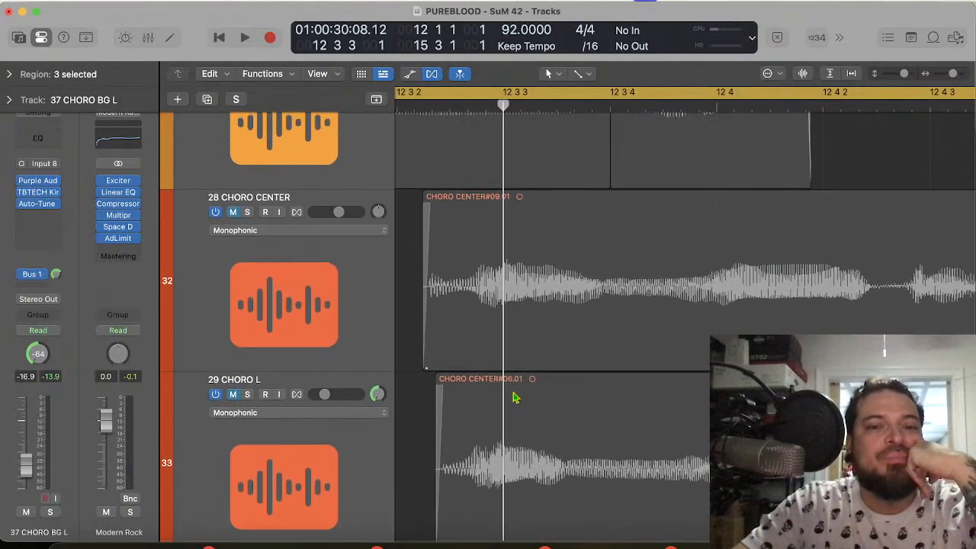
scroll(514, 397, "down", 10)
scroll(514, 398, "down", 1)
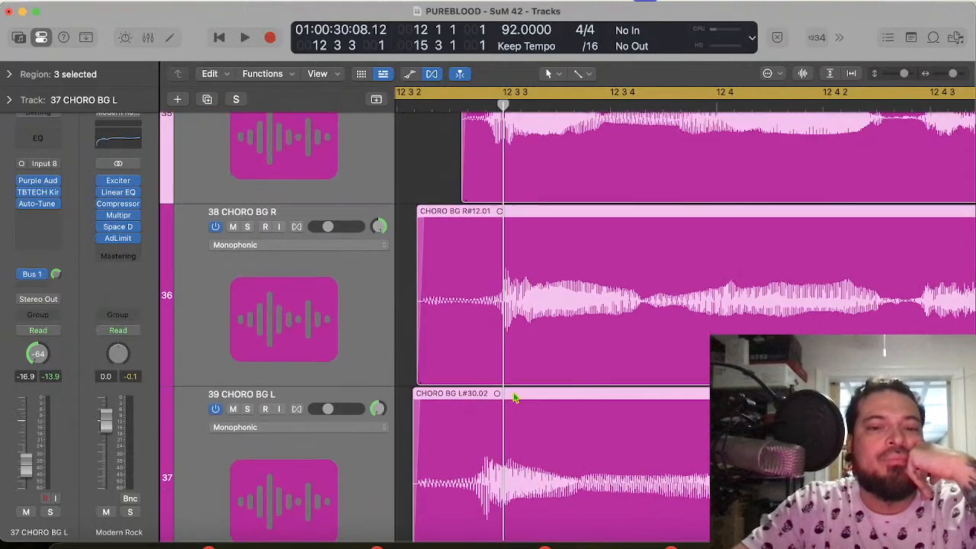
scroll(514, 397, "up", 10)
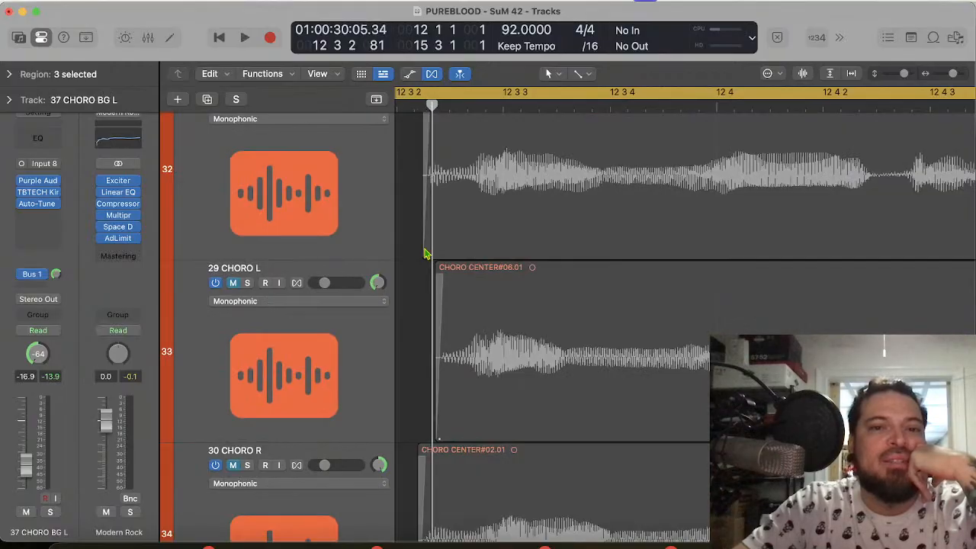
scroll(425, 254, "down", 15)
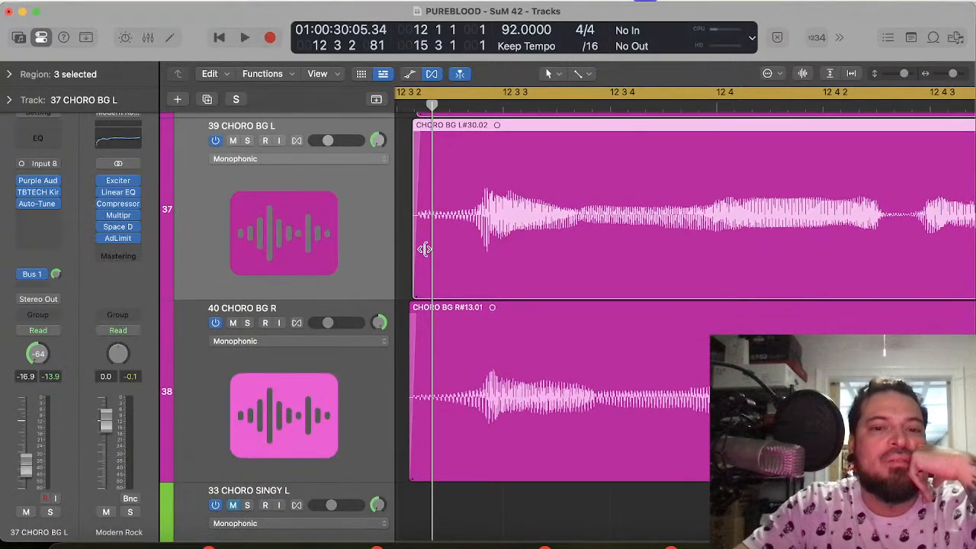
scroll(450, 279, "up", 6)
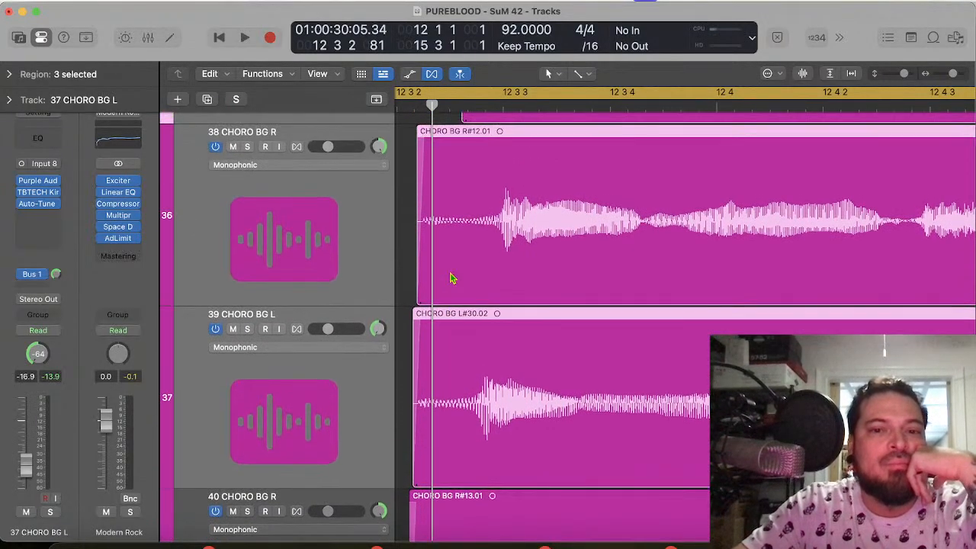
key("space")
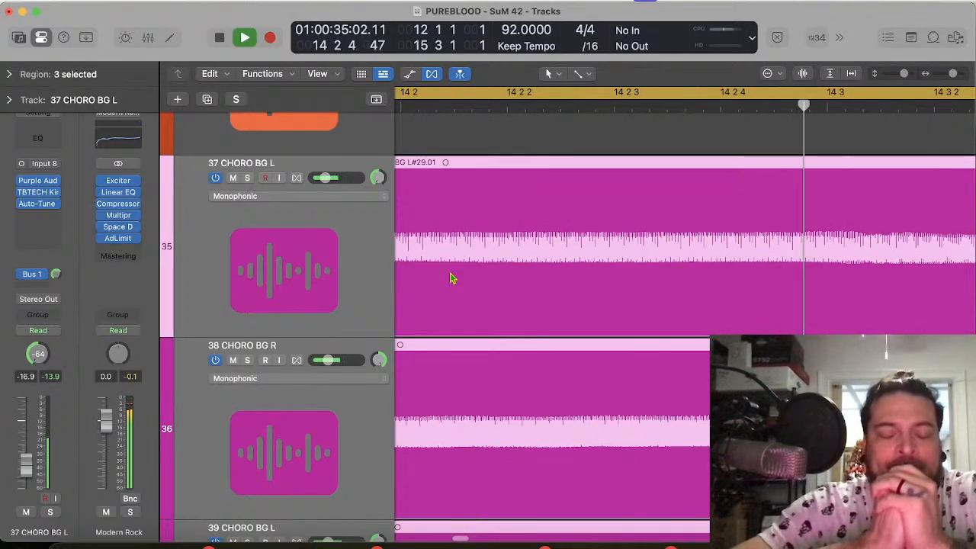
key("space")
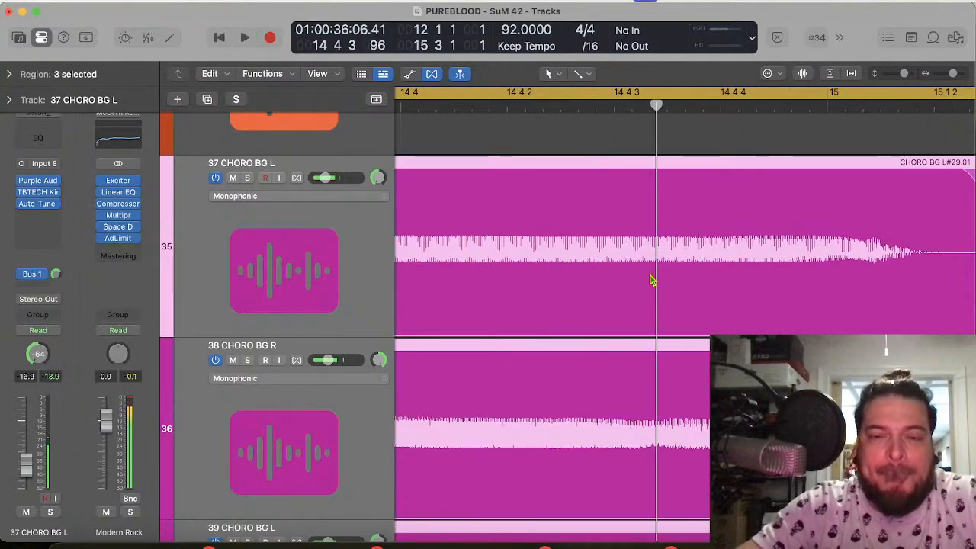
Step: Unmute 24 CHORO CENTER and play it with the backing vocals from bar 12 into bar 13
scroll(651, 281, "up", 10)
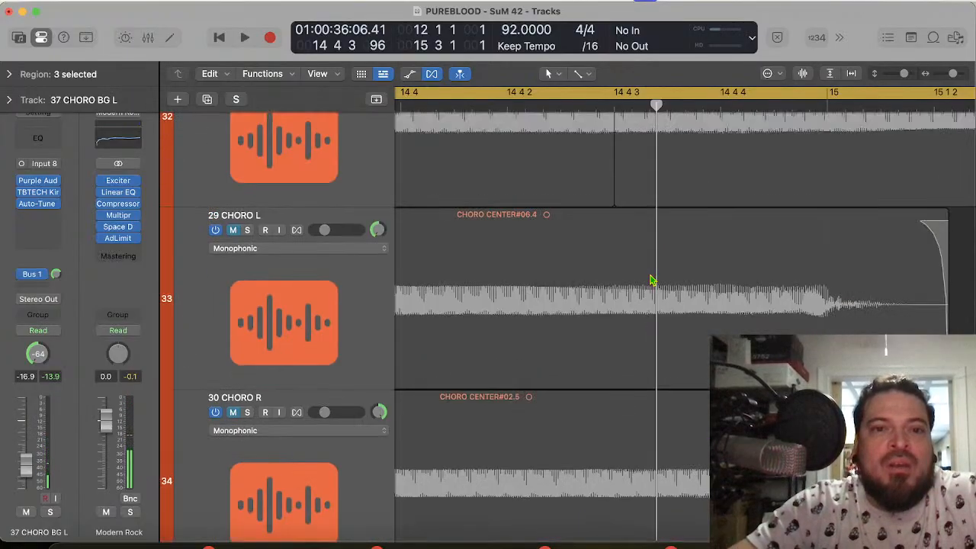
scroll(650, 281, "up", 8)
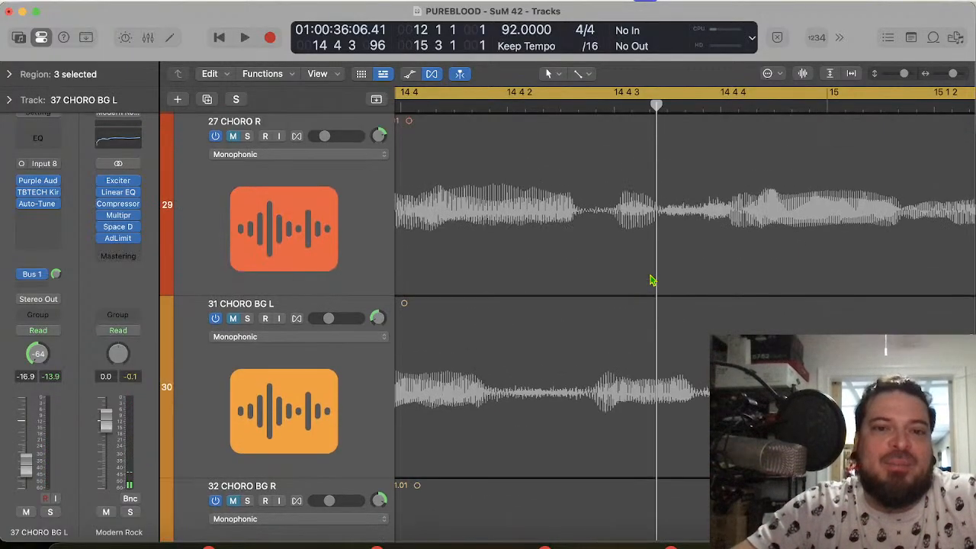
scroll(650, 280, "up", 6)
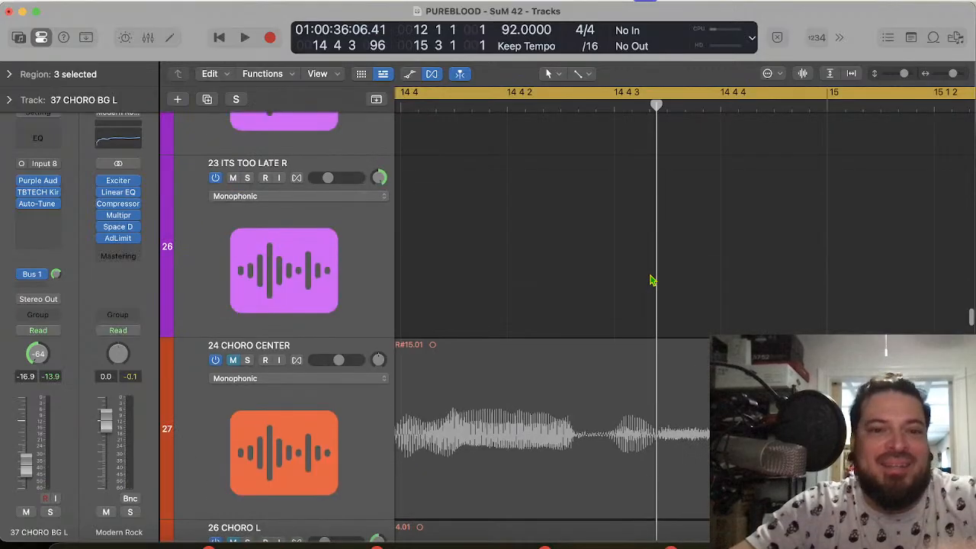
left_click(233, 362)
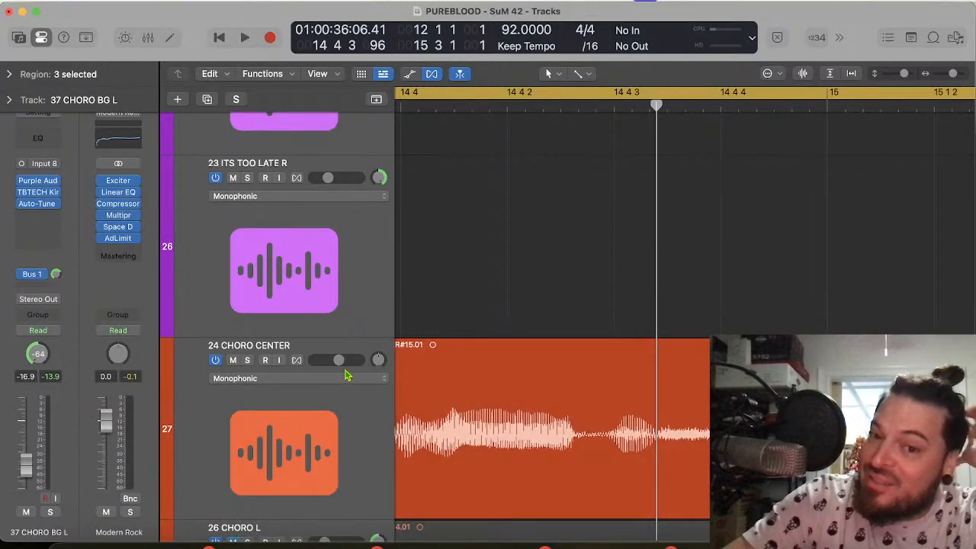
key("space")
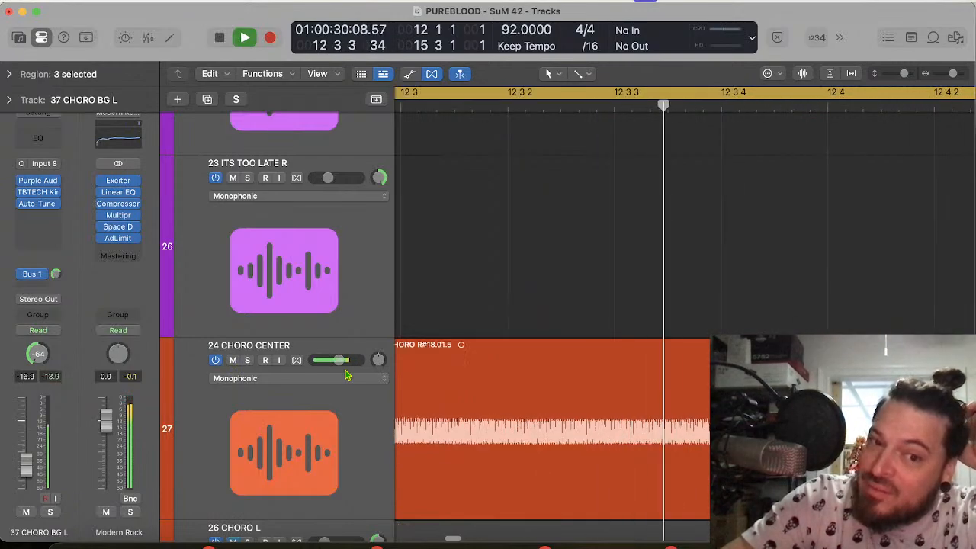
key("space")
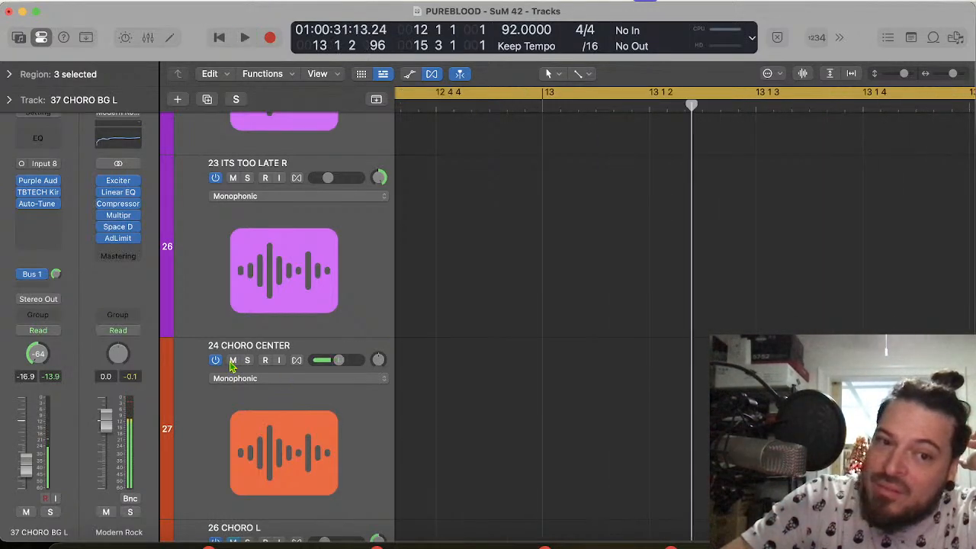
Step: Unmute 28 CHORO CENTER and play it with the backing vocals from bar 12 into bar 15
scroll(480, 415, "down", 15)
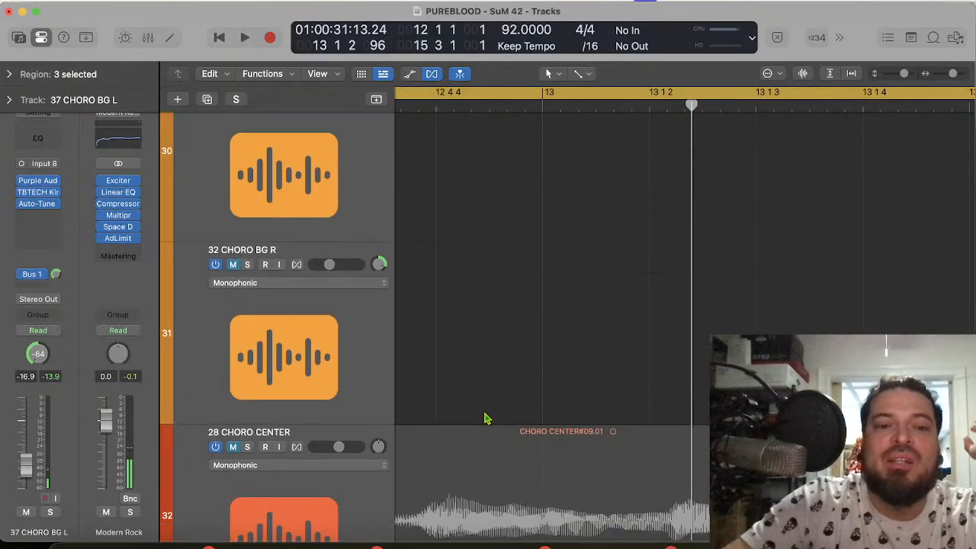
left_click(233, 309)
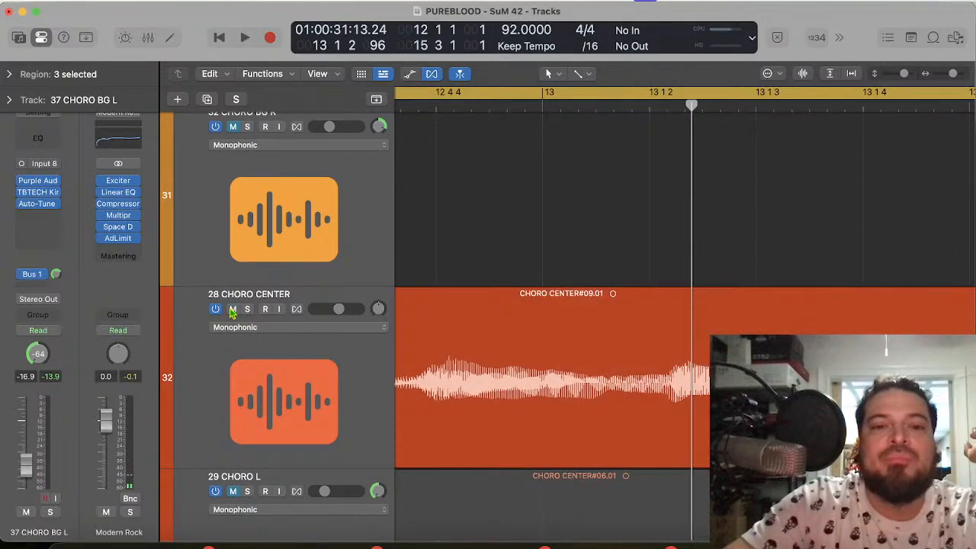
key("space")
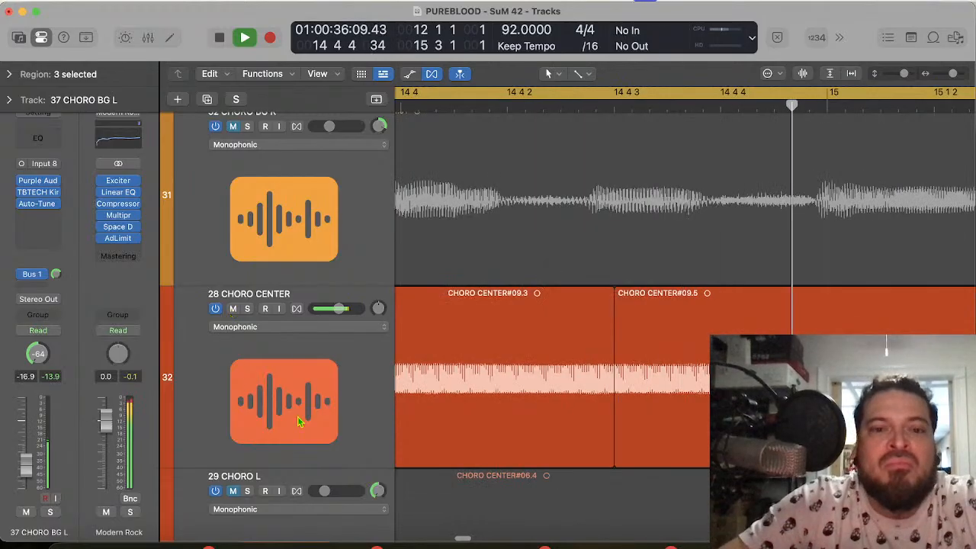
key("space")
Step: Set the playhead to 12 4 and compare the CHORO BG waveforms around the opening words of the phrase
scroll(505, 408, "down", 10)
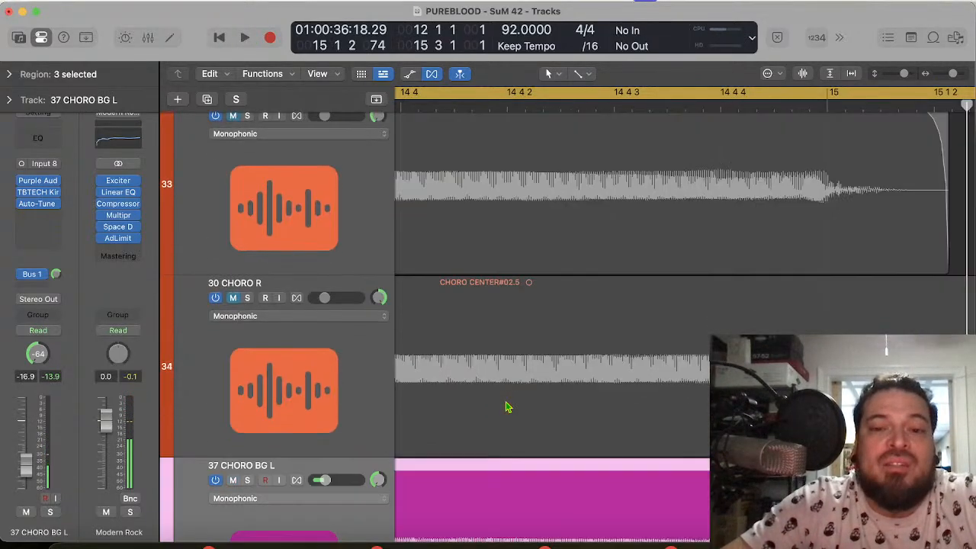
scroll(506, 412, "left", 3)
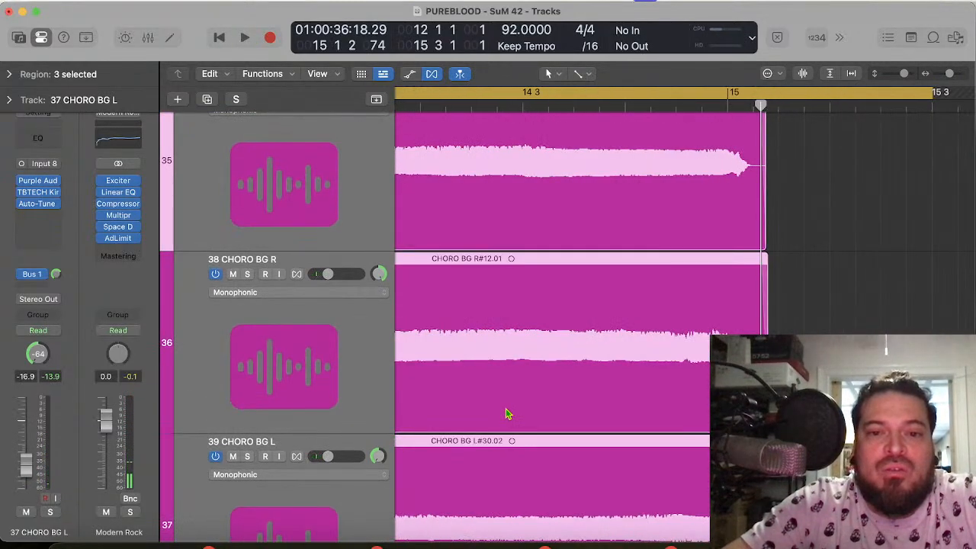
scroll(506, 414, "left", 10)
scroll(505, 414, "left", 8)
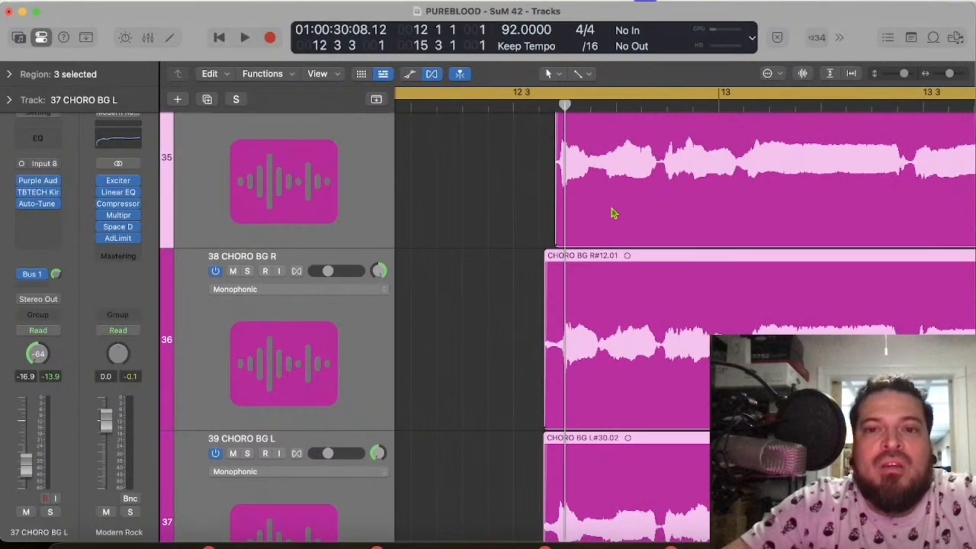
left_click(616, 103)
scroll(621, 352, "down", 5)
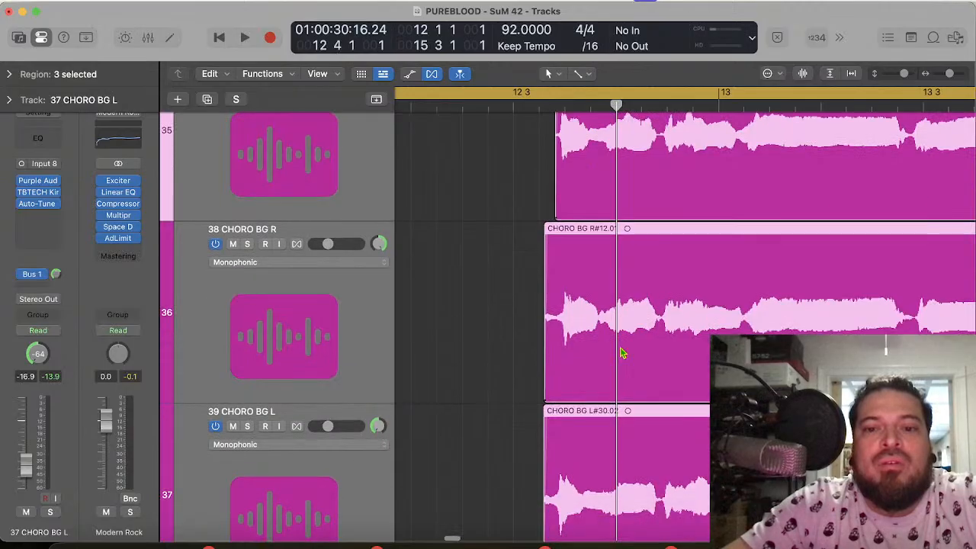
scroll(621, 353, "up", 5)
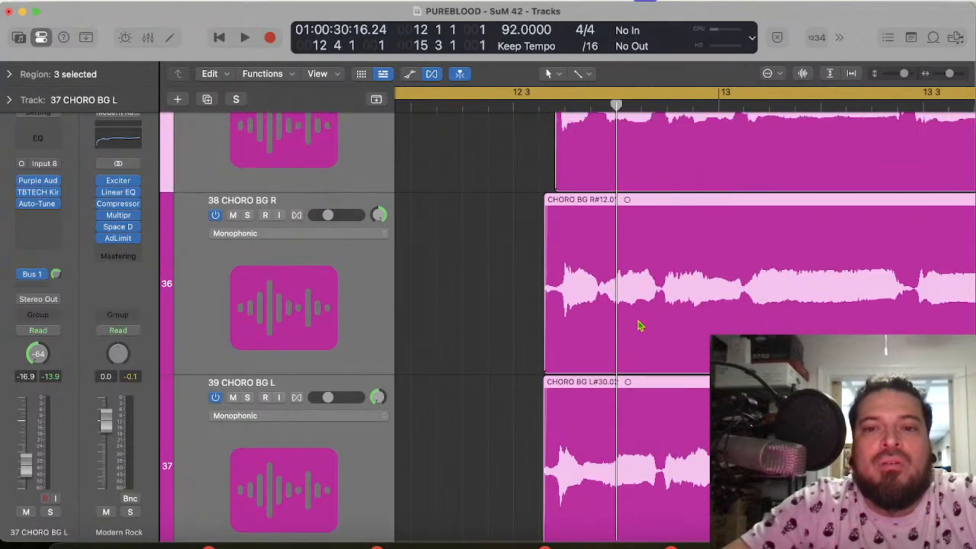
scroll(646, 321, "up", 4)
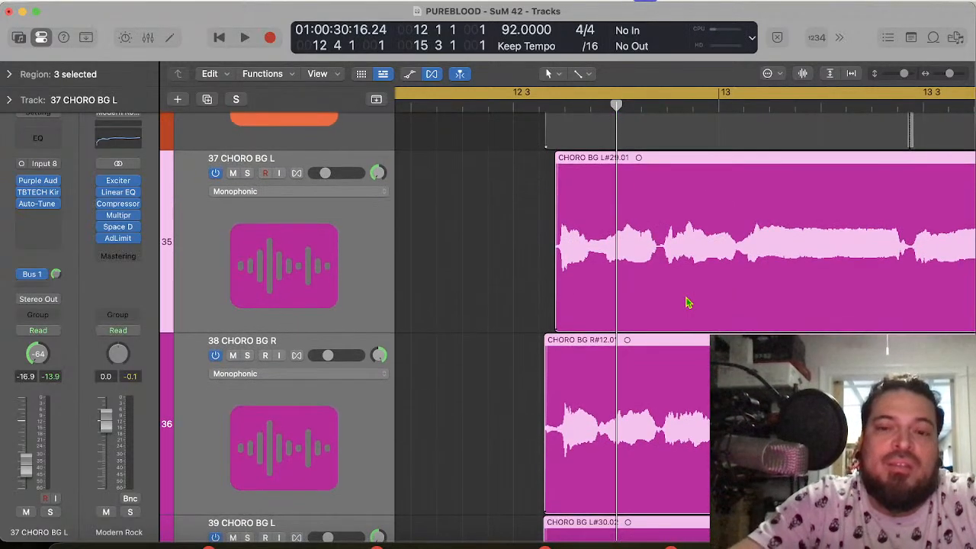
scroll(660, 324, "up", 5)
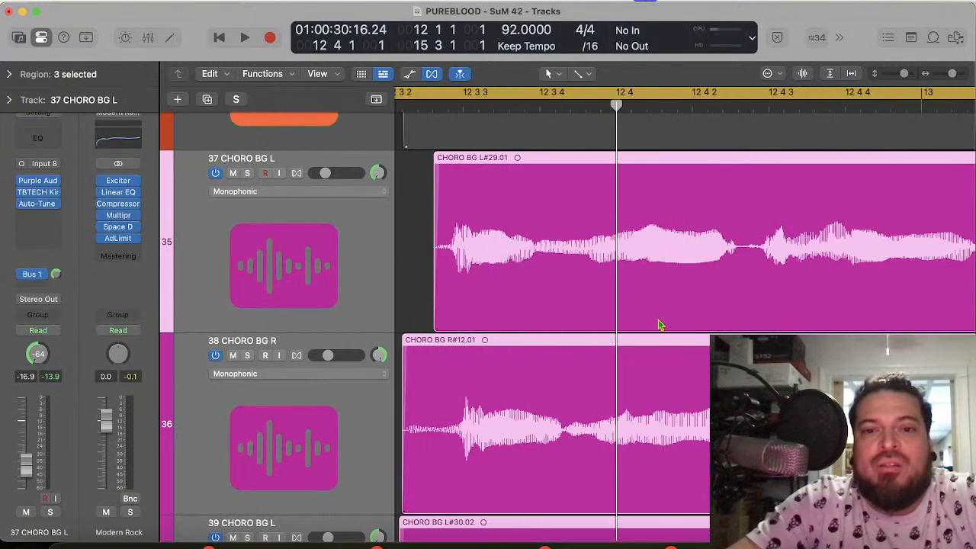
Step: Check the gap around 13 1 2 on 37 CHORO BG L and 38 CHORO BG R, and play the chorus into bar 14
scroll(660, 324, "right", 10)
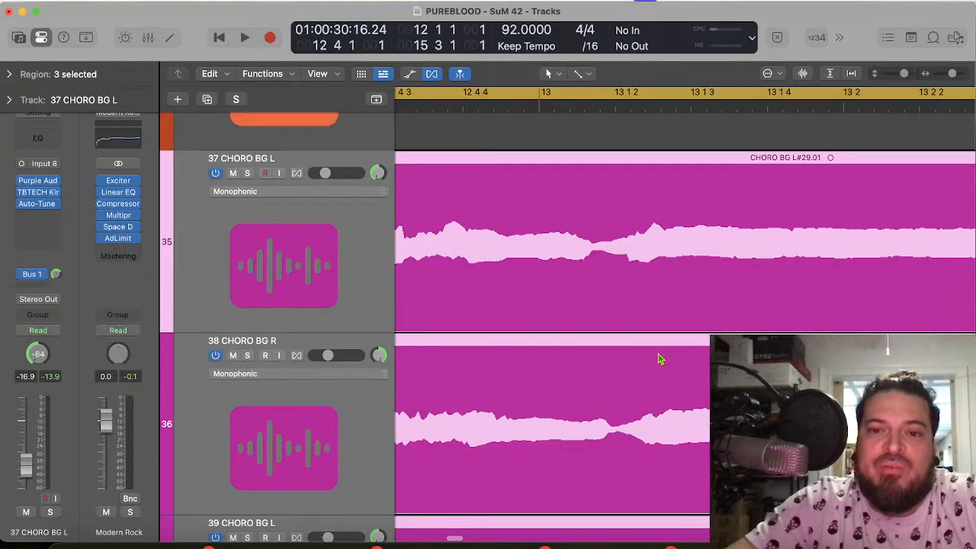
right_click(610, 267)
key("Escape")
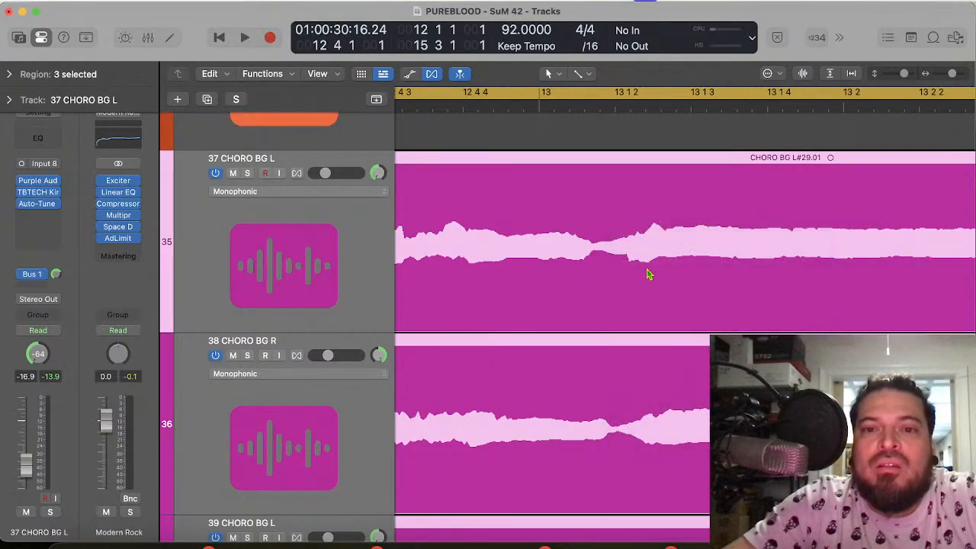
key("space")
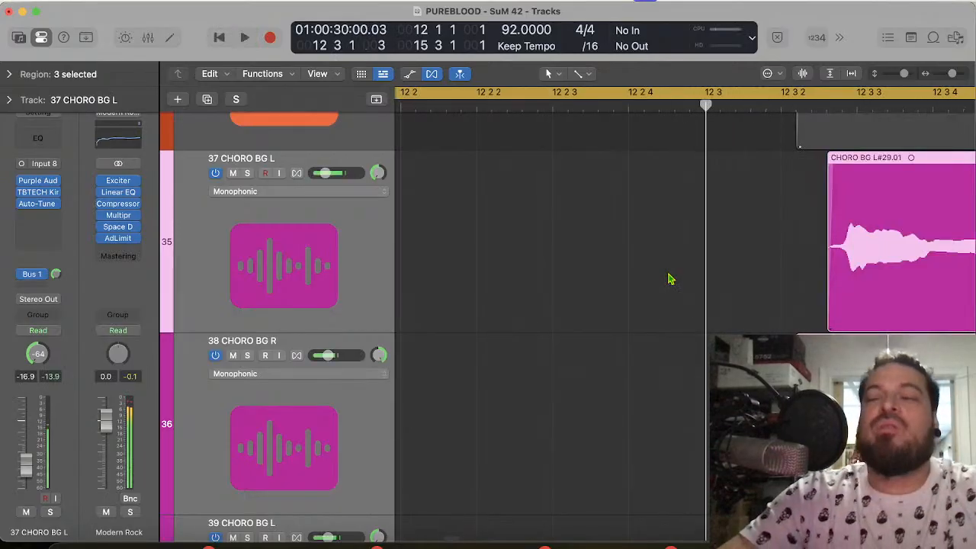
key("space")
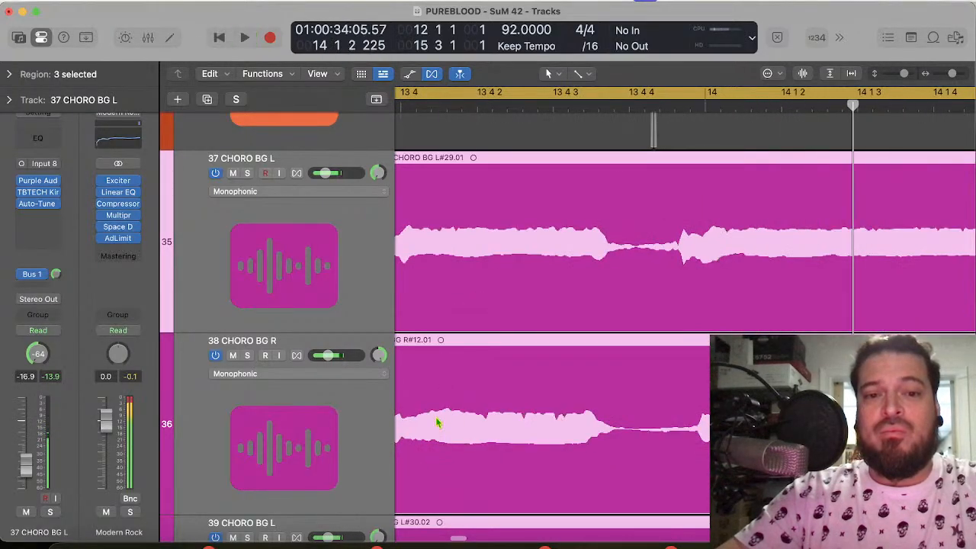
Step: Solo 40 CHORO BG R and play it from bar 12 into 14 3
scroll(437, 423, "down", 10)
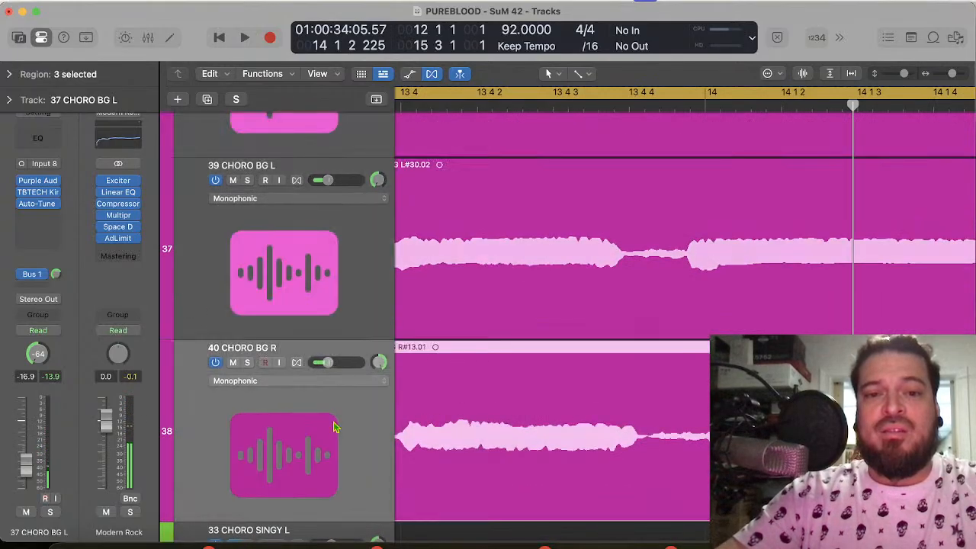
left_click(248, 363)
key("space")
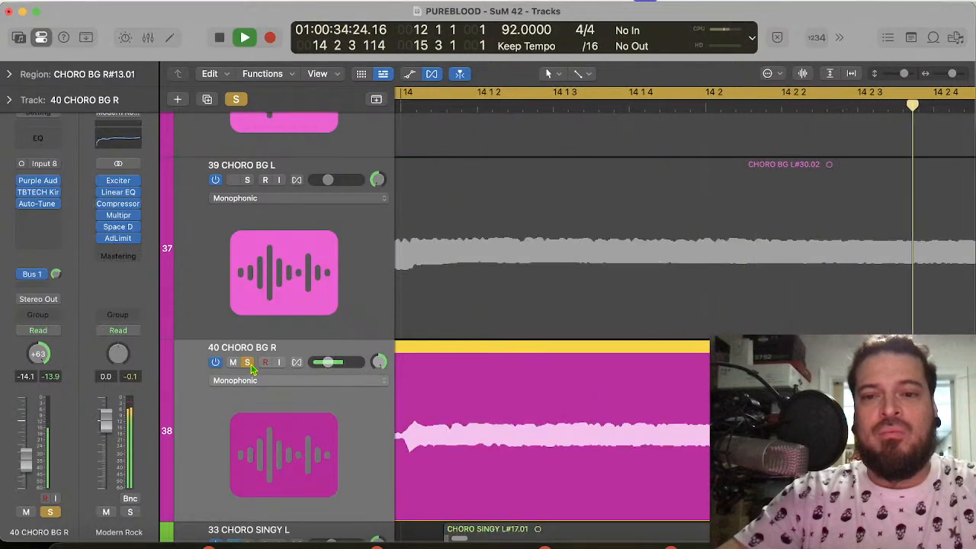
key("space")
scroll(619, 408, "left", 5)
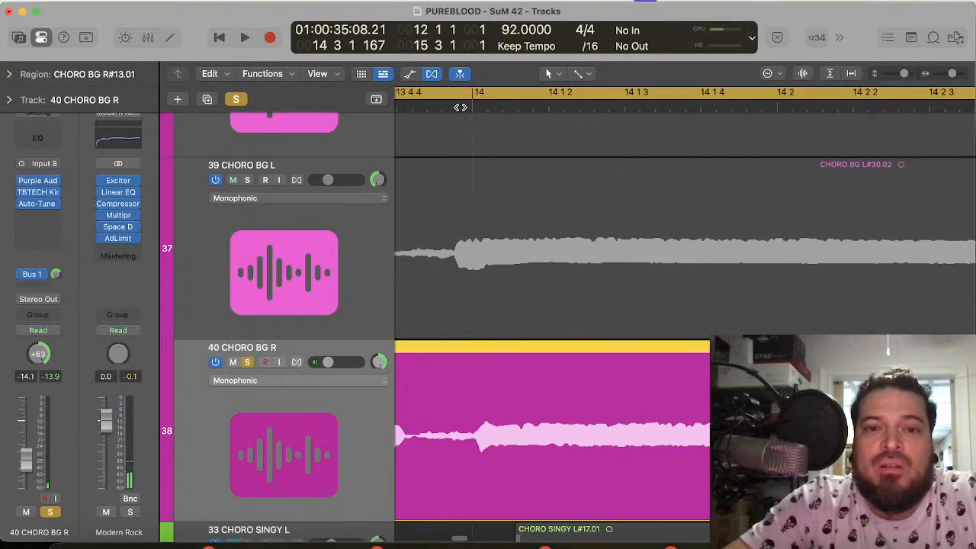
Step: Compare the backing vocal onsets just before bar 14 with the onset on 30 CHORO R
scroll(499, 220, "up", 6)
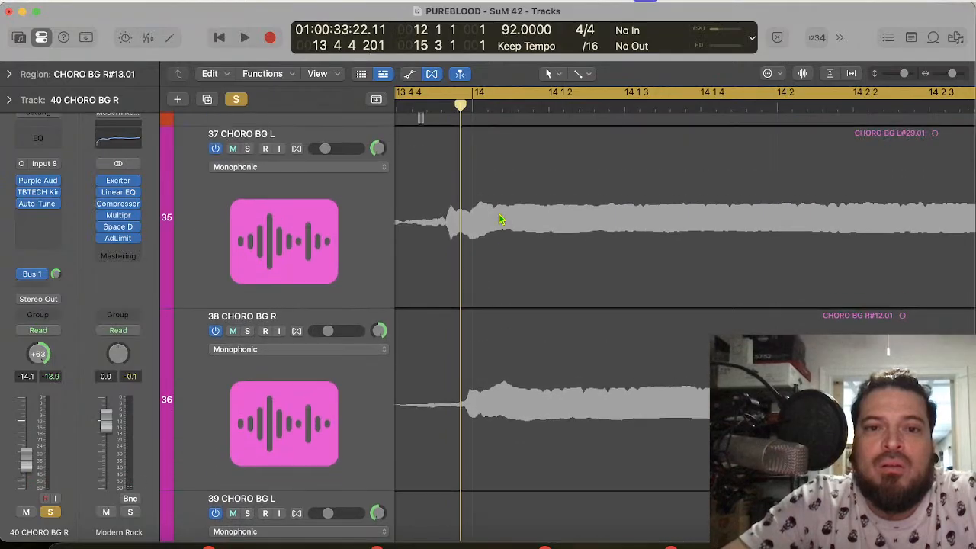
scroll(500, 219, "up", 3)
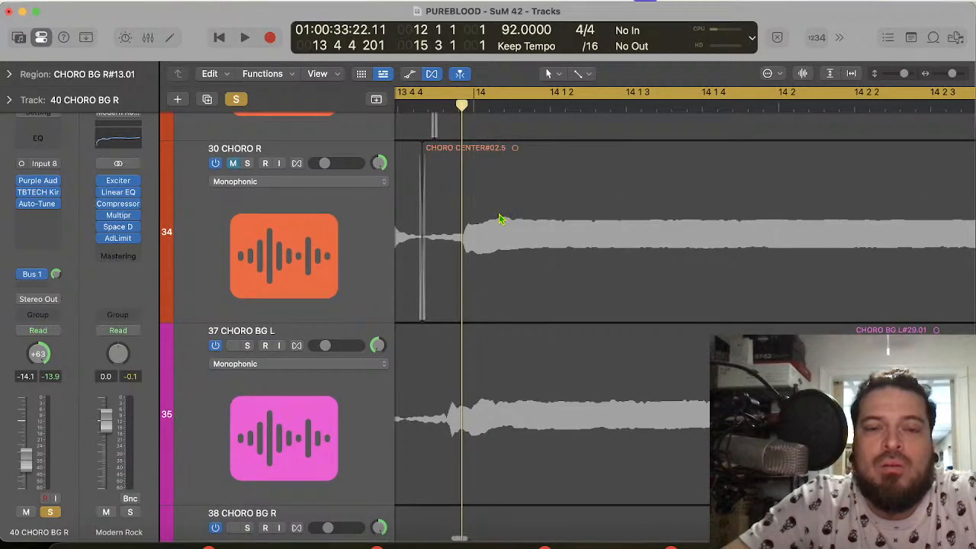
scroll(500, 219, "down", 2)
scroll(499, 220, "down", 3)
scroll(500, 220, "up", 4)
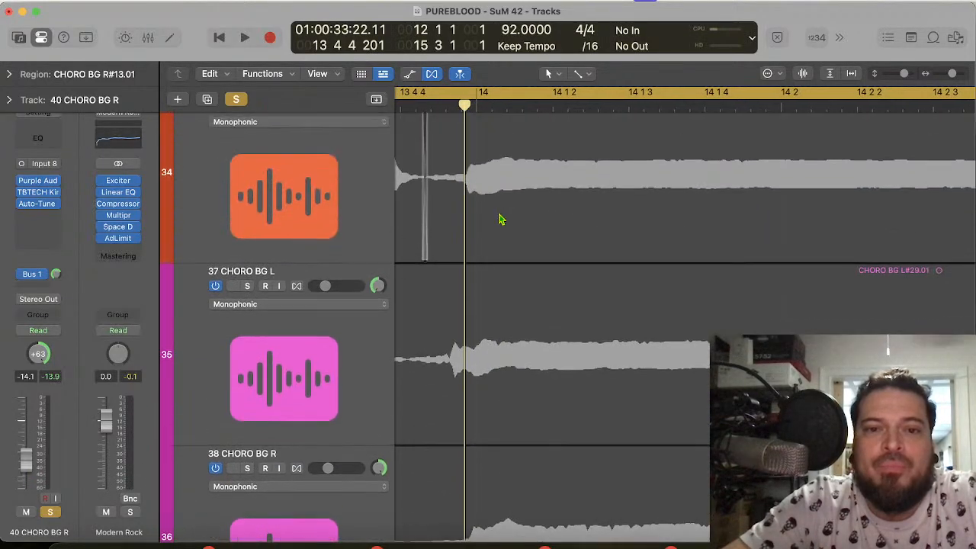
scroll(499, 219, "down", 2)
scroll(504, 239, "up", 2)
scroll(503, 239, "left", 2)
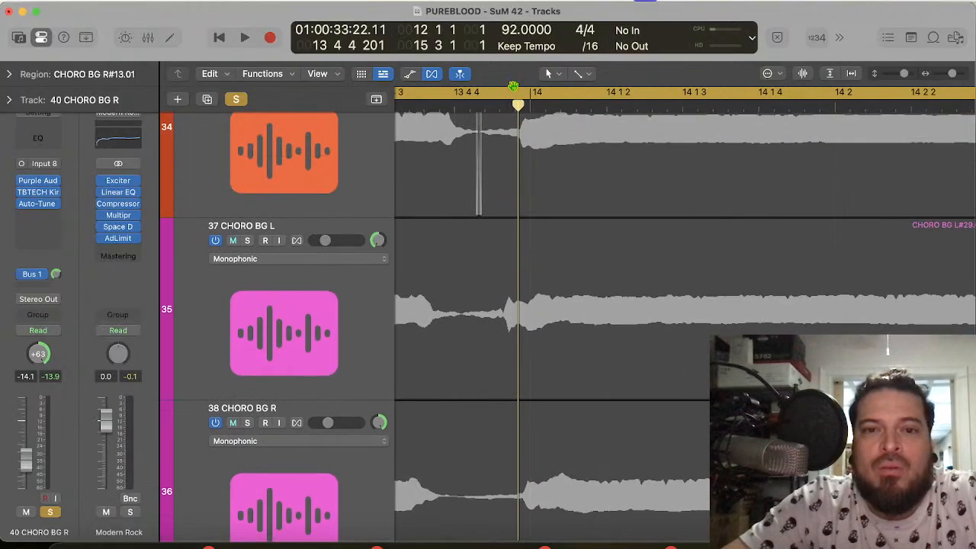
Step: Split the regions on 37, 38, 39 and 40 CHORO BG at the quiet gap near 13 4 4
left_click_drag(519, 109, 460, 123)
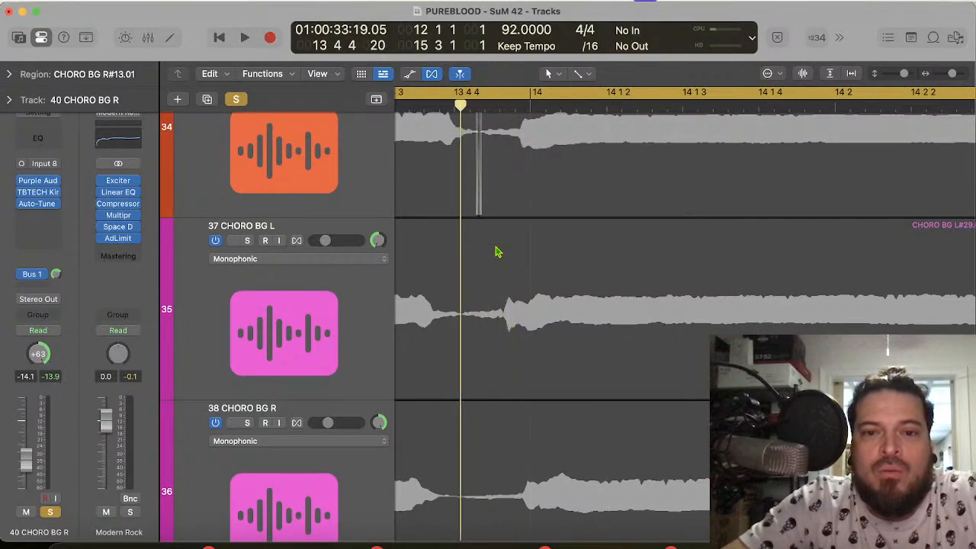
left_click(515, 303)
key("super+t")
left_click(524, 443)
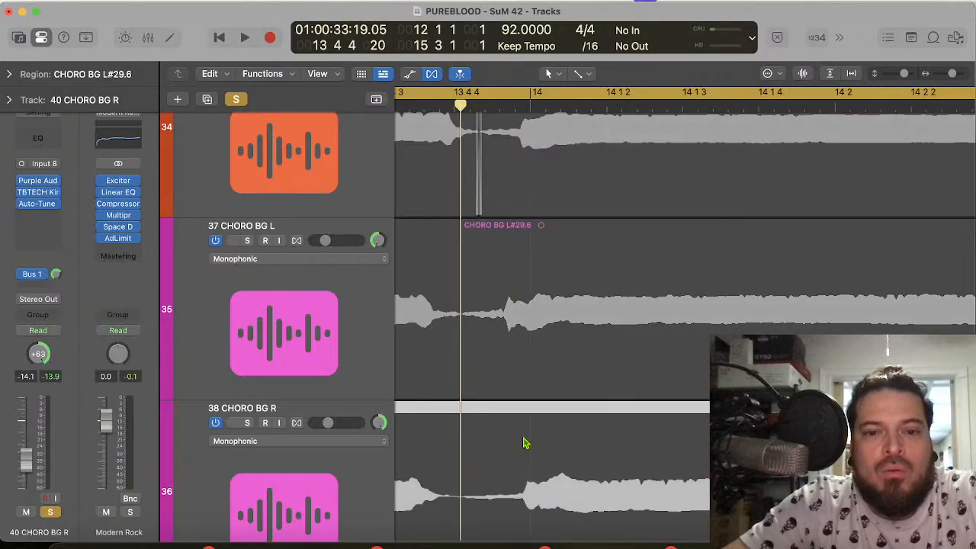
key("super+t")
scroll(524, 443, "down", 6)
left_click(524, 443)
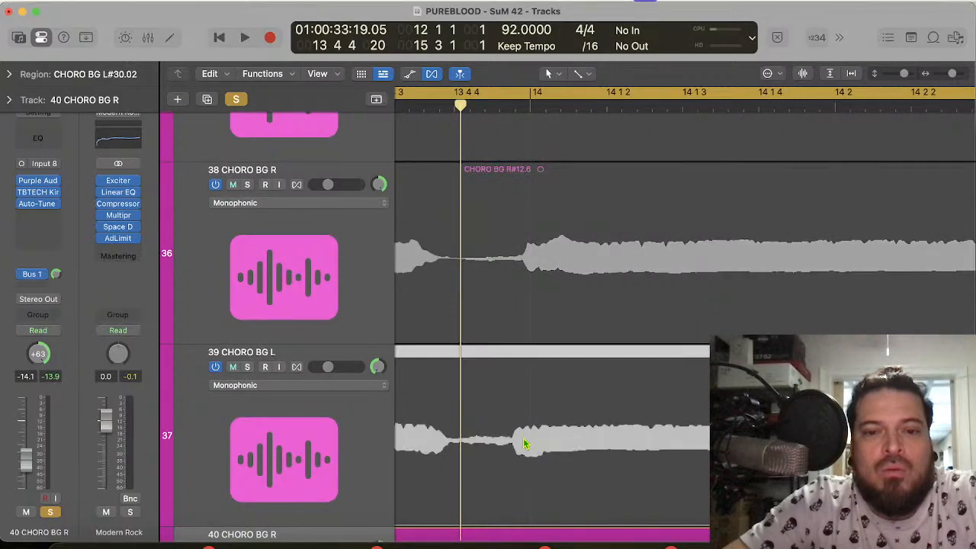
key("super+t")
scroll(524, 443, "down", 5)
left_click(523, 445)
key("super+t")
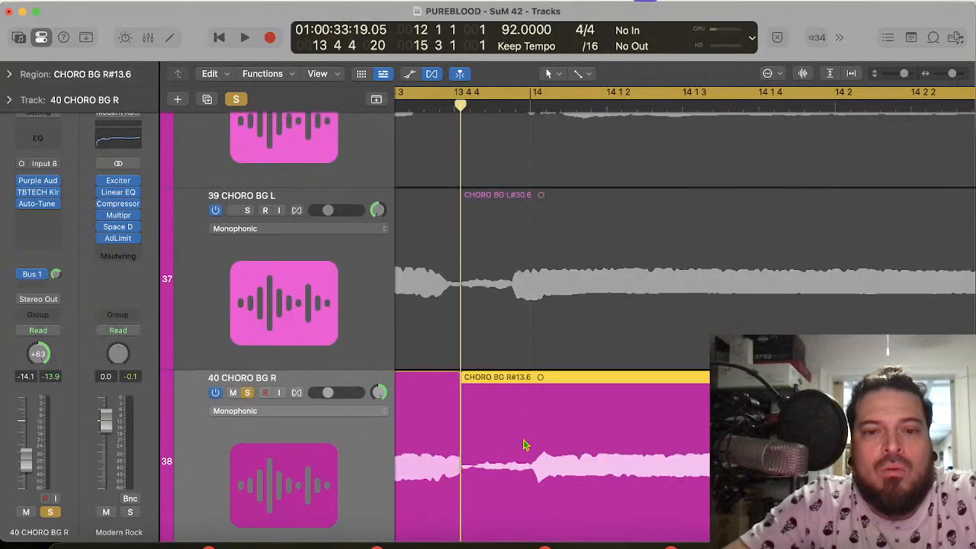
Step: Put the playhead at bar 14 and move the newly split 37 and 39 CHORO BG L regions slightly later toward it
scroll(523, 445, "up", 8)
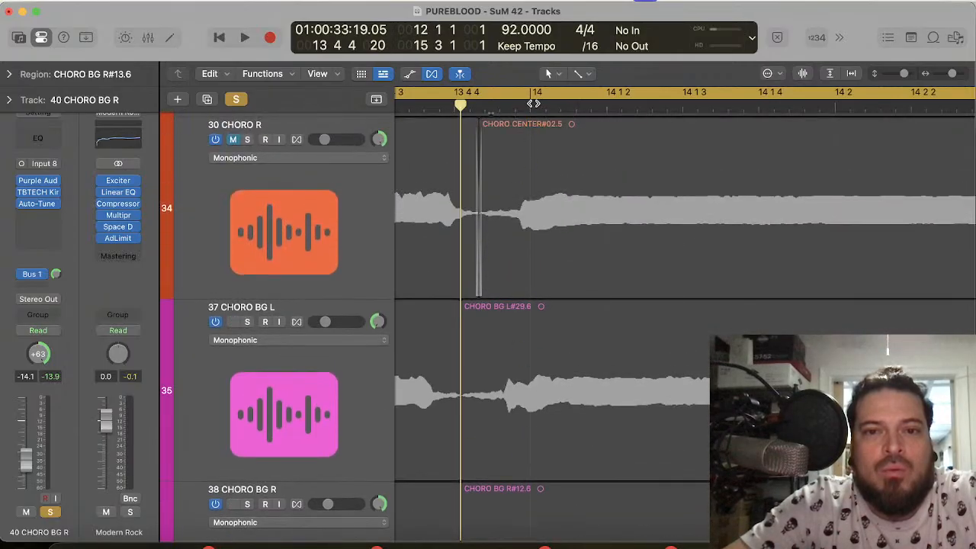
left_click(533, 103)
scroll(538, 414, "down", 1)
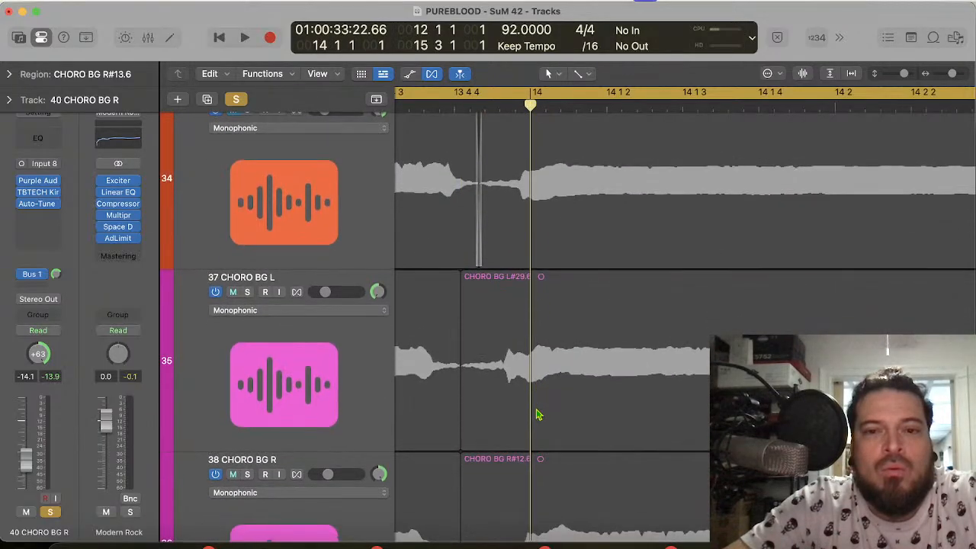
left_click_drag(522, 382, 546, 385)
scroll(538, 387, "down", 3)
scroll(538, 387, "down", 3)
scroll(540, 388, "up", 5)
scroll(540, 388, "down", 10)
scroll(540, 387, "down", 2)
left_click_drag(548, 380, 549, 380)
Step: Trim the start of the newly split 40 CHORO BG R region and move the region slightly earlier toward bar 14
scroll(549, 380, "down", 3)
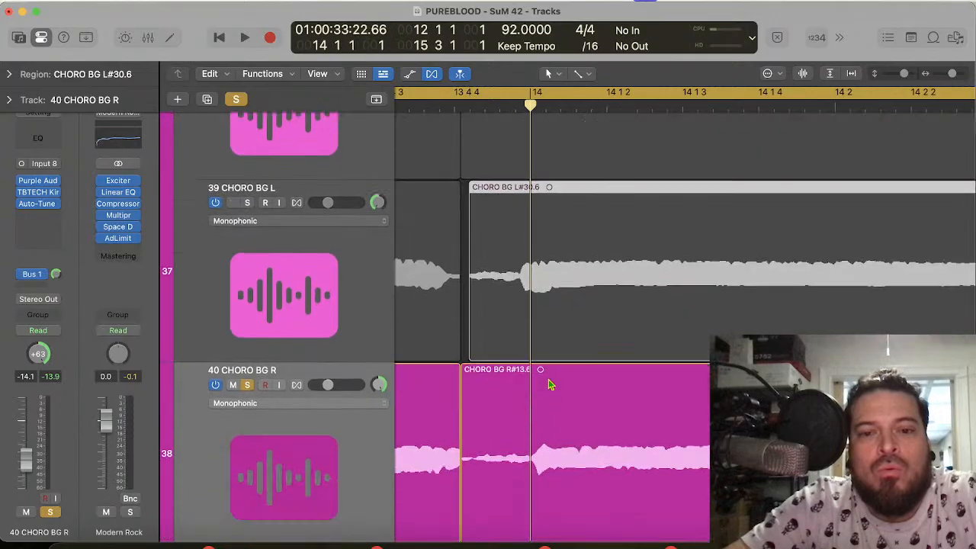
left_click_drag(462, 529, 482, 529)
left_click_drag(570, 486, 563, 486)
Step: Play the soloed 40 CHORO BG R from bar 12 into bar 14 to check the edited onset
scroll(562, 458, "up", 5)
scroll(562, 392, "left", 5)
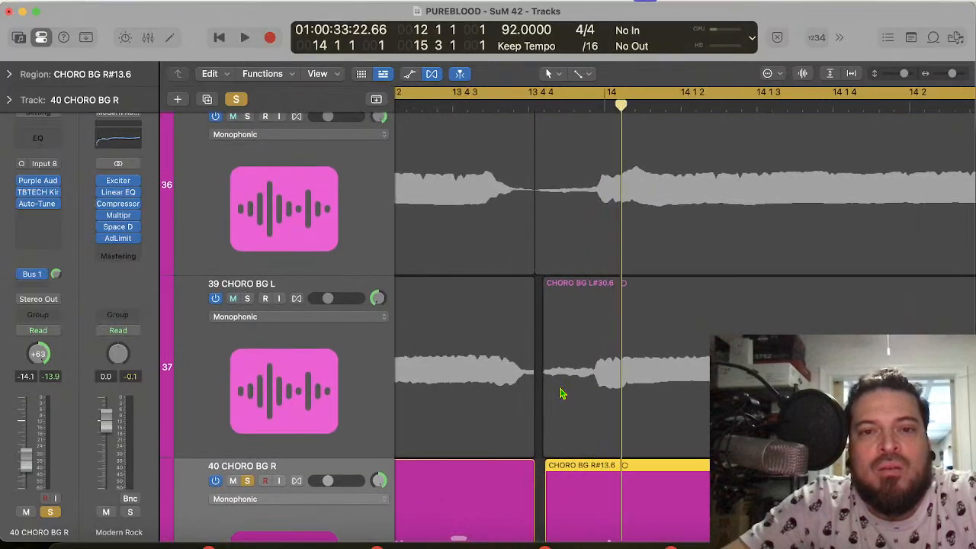
key("space")
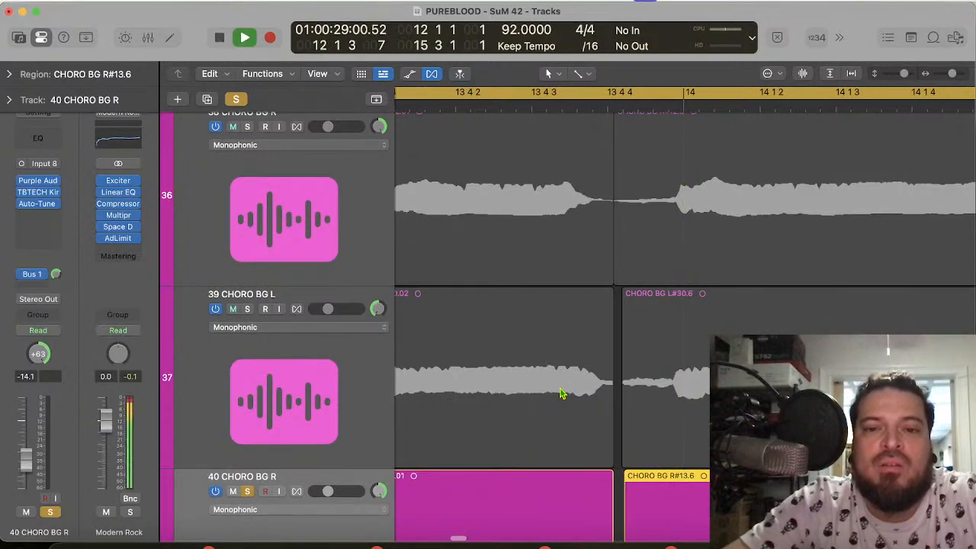
scroll(561, 394, "left", 3)
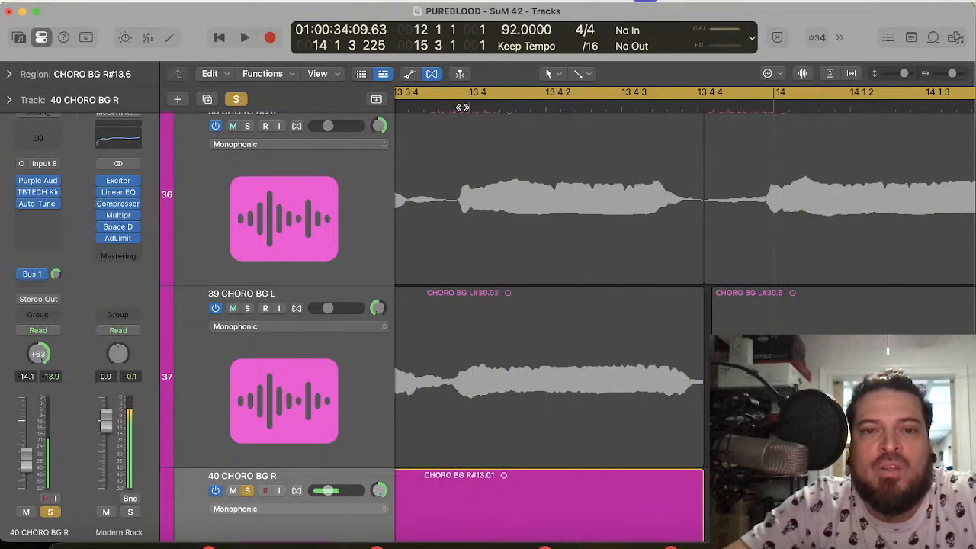
Step: Split the regions on 37, 38, 39 and 40 CHORO BG at 13 3 4 168, in the quiet gap before beat 13 4
scroll(469, 107, "up", 10)
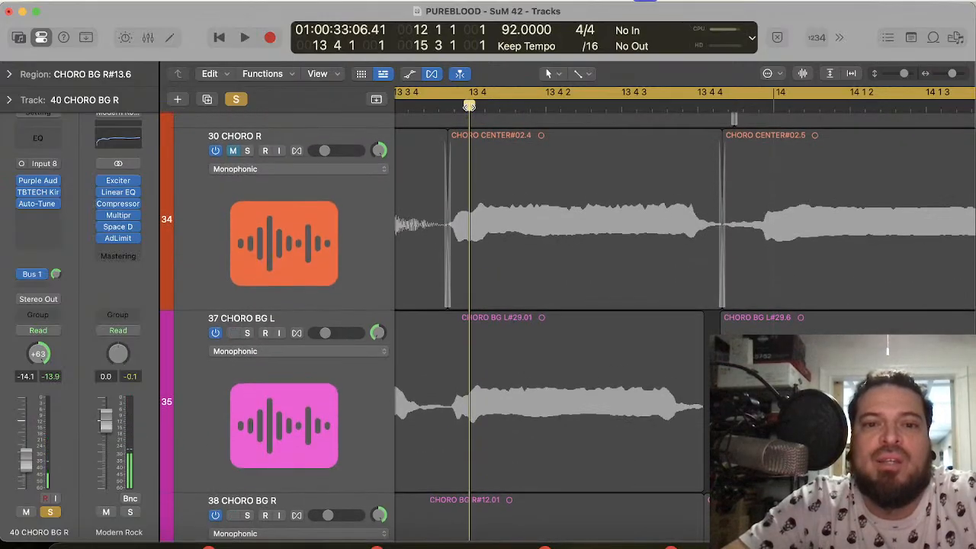
scroll(469, 218, "down", 1)
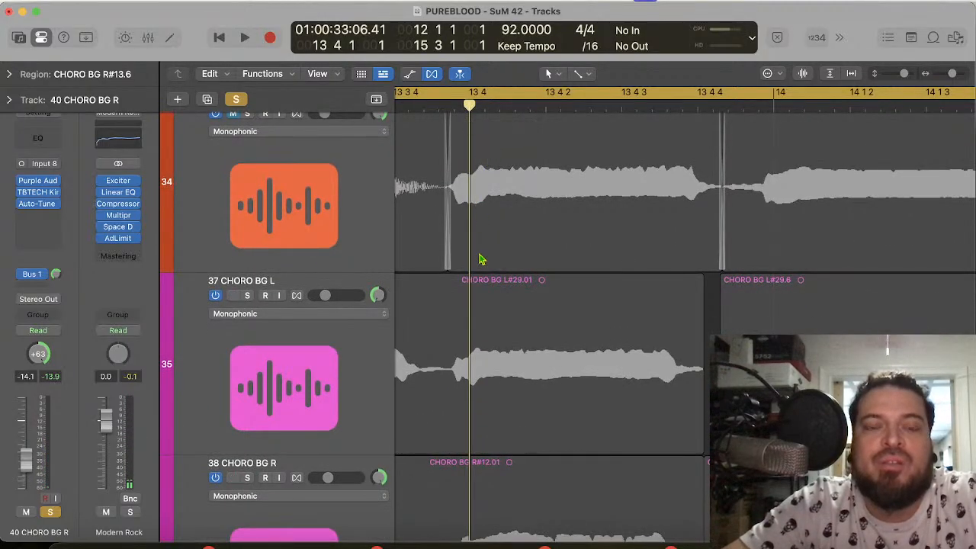
scroll(480, 260, "down", 3)
scroll(480, 260, "up", 1)
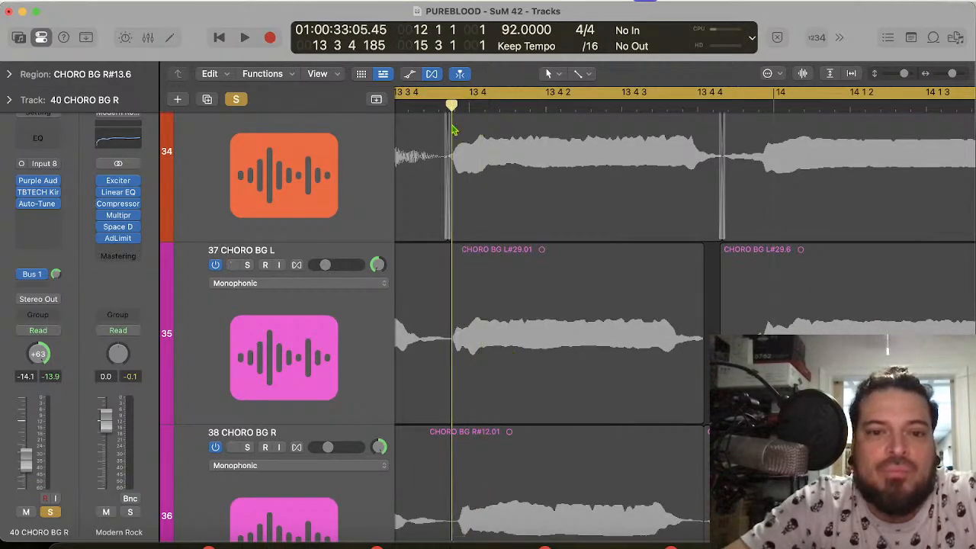
left_click(475, 282)
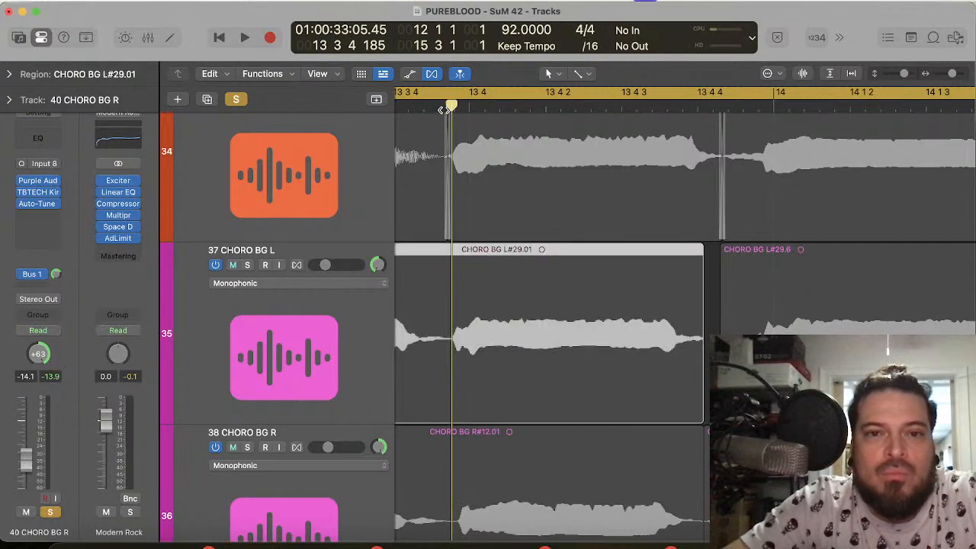
scroll(492, 341, "down", 3)
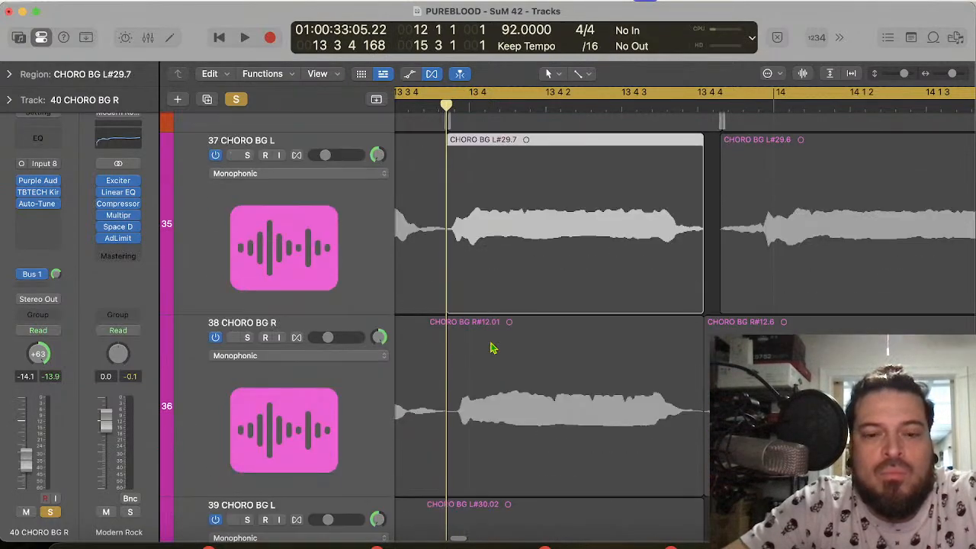
left_click(492, 377)
scroll(492, 377, "down", 4)
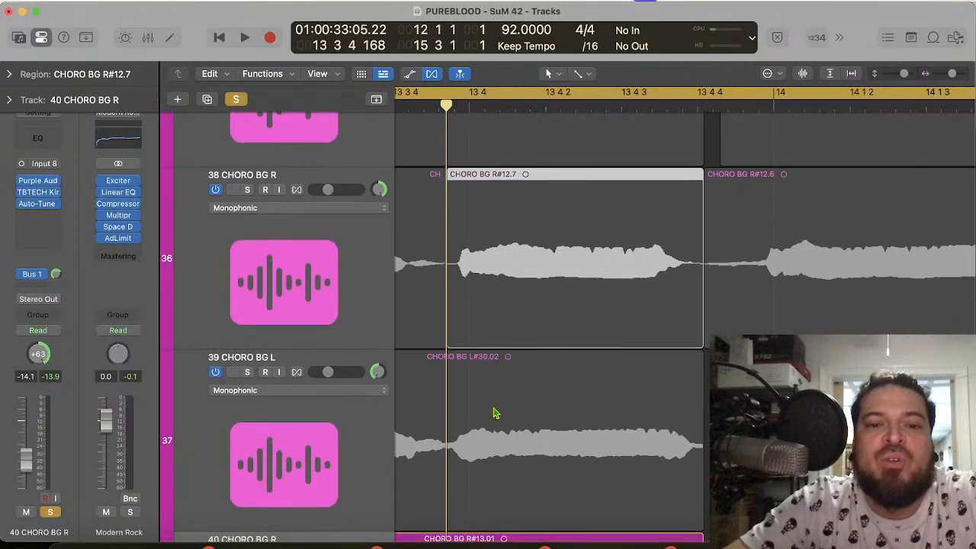
left_click(497, 410)
scroll(496, 410, "down", 3)
left_click(492, 430)
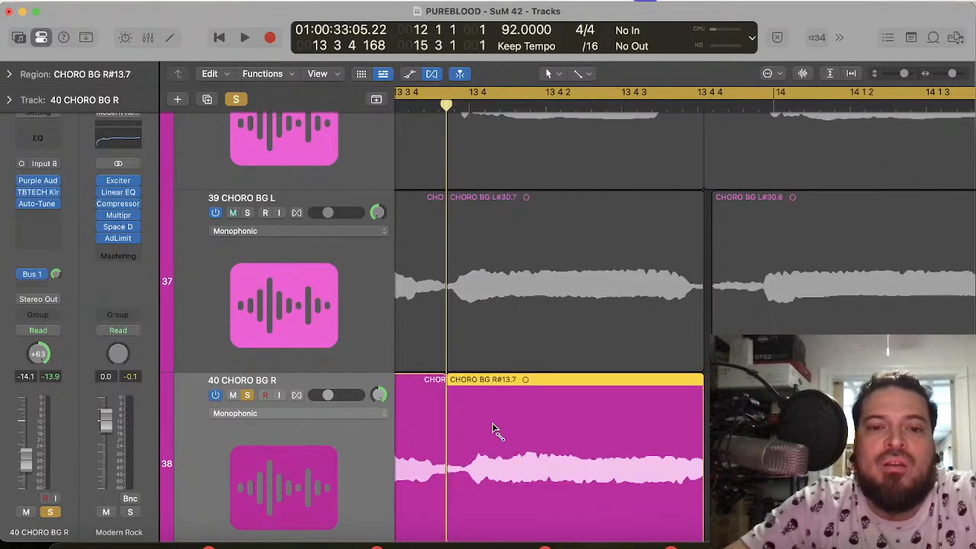
Step: Put the playhead at 13 4 1 37 and move the newly split 37 CHORO BG L region slightly later toward the 30 CHORO R onset
scroll(493, 213, "up", 5)
scroll(493, 213, "up", 5)
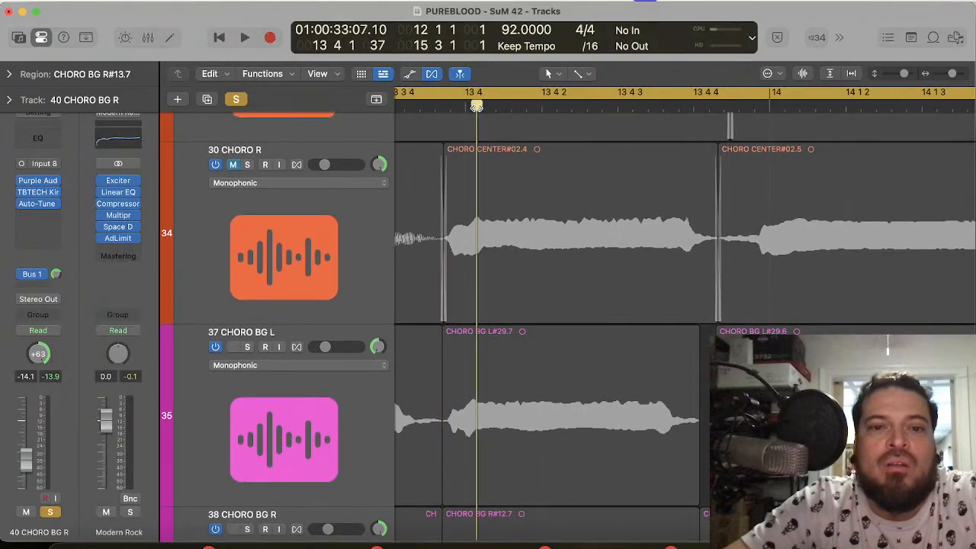
scroll(500, 392, "down", 3)
left_click(500, 392)
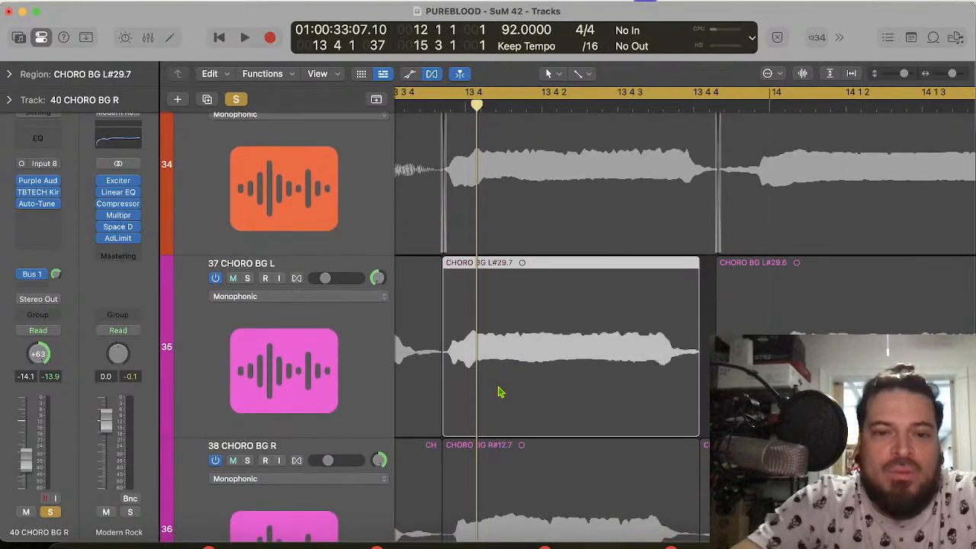
scroll(502, 353, "up", 6)
scroll(502, 353, "down", 4)
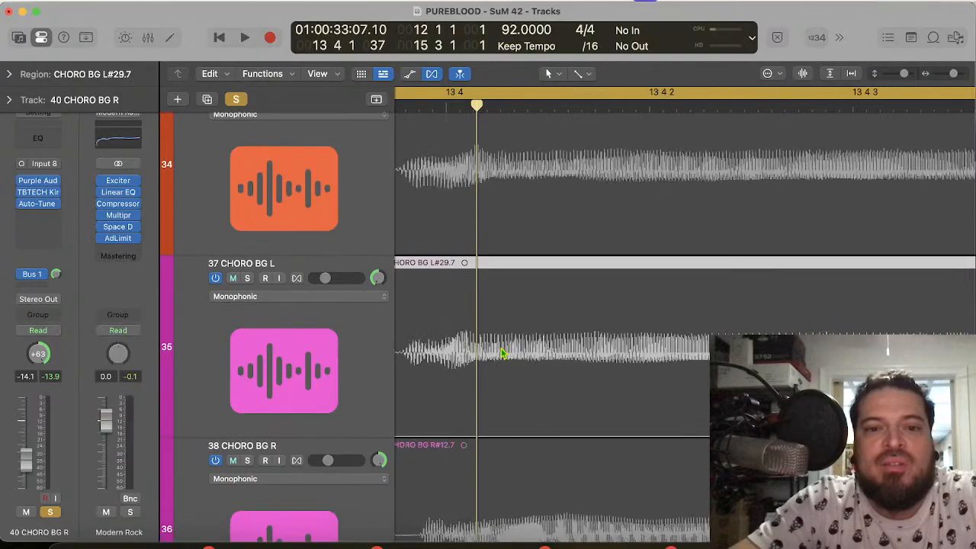
left_click_drag(502, 353, 511, 354)
Step: Move the newly split 39 CHORO BG L region slightly later so its onset lines up with the playhead
scroll(511, 353, "down", 5)
scroll(511, 353, "down", 2)
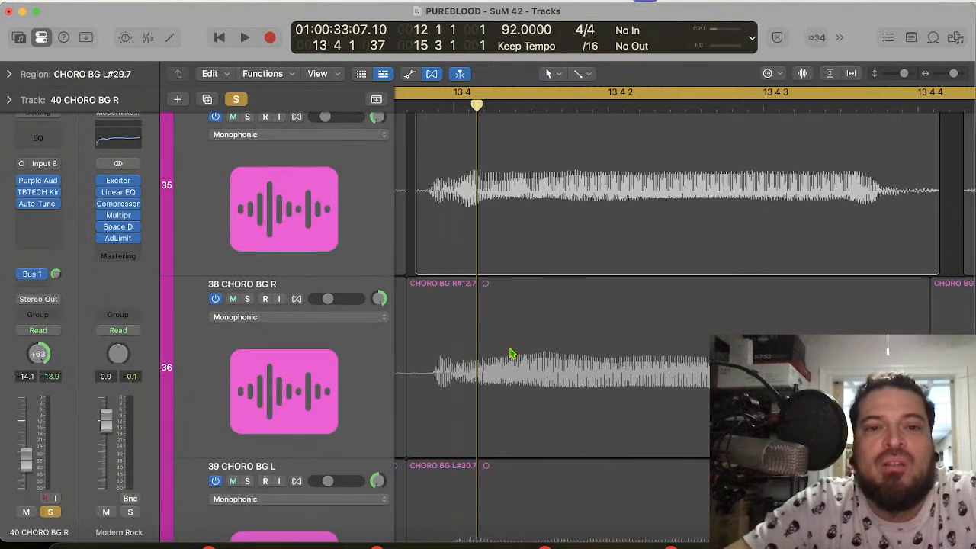
left_click_drag(509, 376, 518, 372)
scroll(510, 373, "down", 6)
scroll(518, 371, "down", 1)
scroll(519, 371, "down", 4)
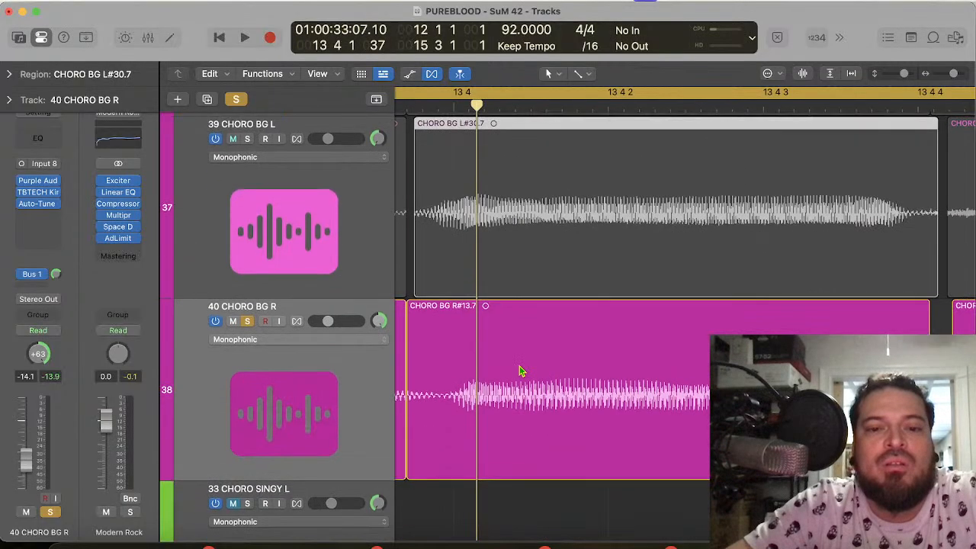
Step: Lengthen the newly split 40 CHORO BG R region by 0 0 0 93 to close the gap before the bar 14 region
left_click(511, 409)
scroll(499, 319, "up", 3)
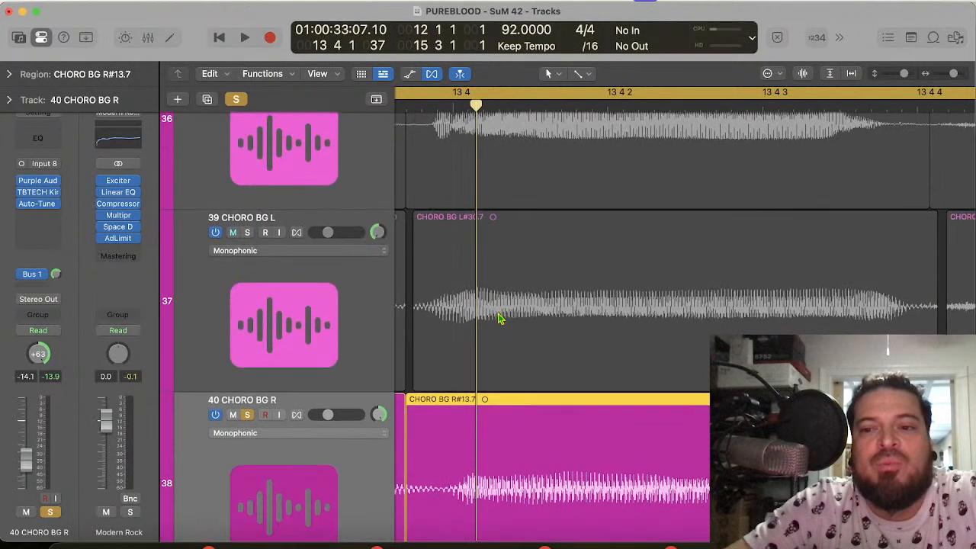
scroll(499, 319, "down", 2)
scroll(500, 318, "right", 10)
scroll(500, 319, "left", 3)
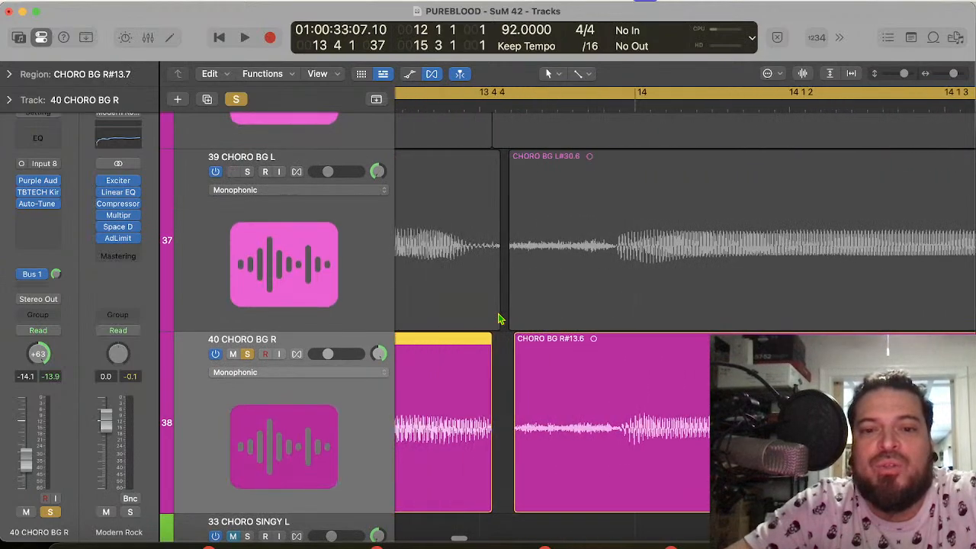
left_click_drag(490, 509, 551, 467)
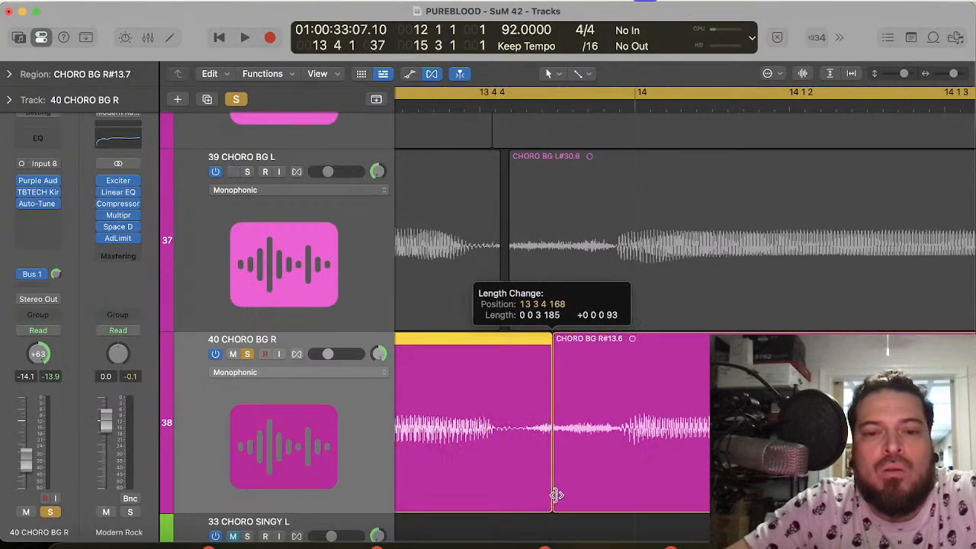
Step: Play the soloed 40 CHORO BG R from bar 12 into bar 14 to check the closed gap
key("space")
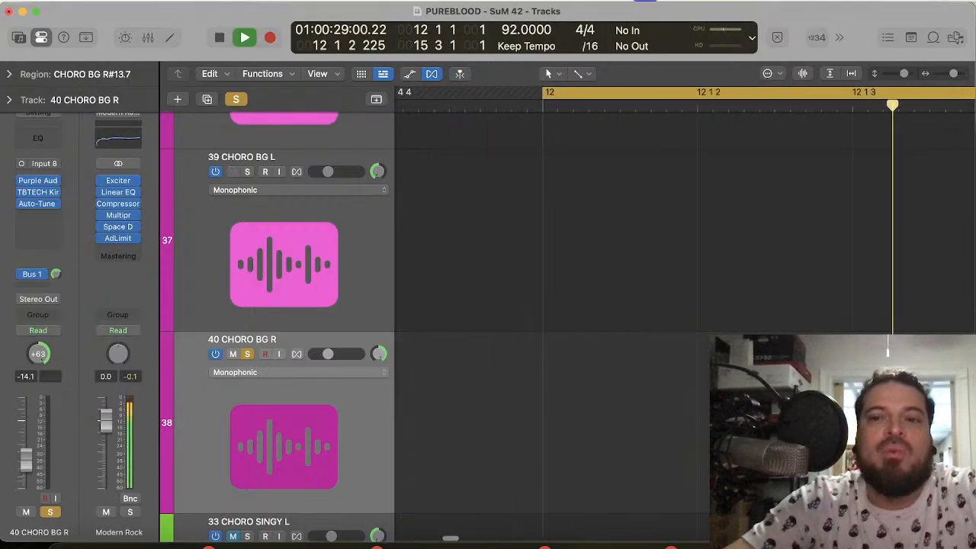
key("super+Left")
key("super+Left")
key("super+Left")
key("super+Left")
key("super+Left")
key("super+Left")
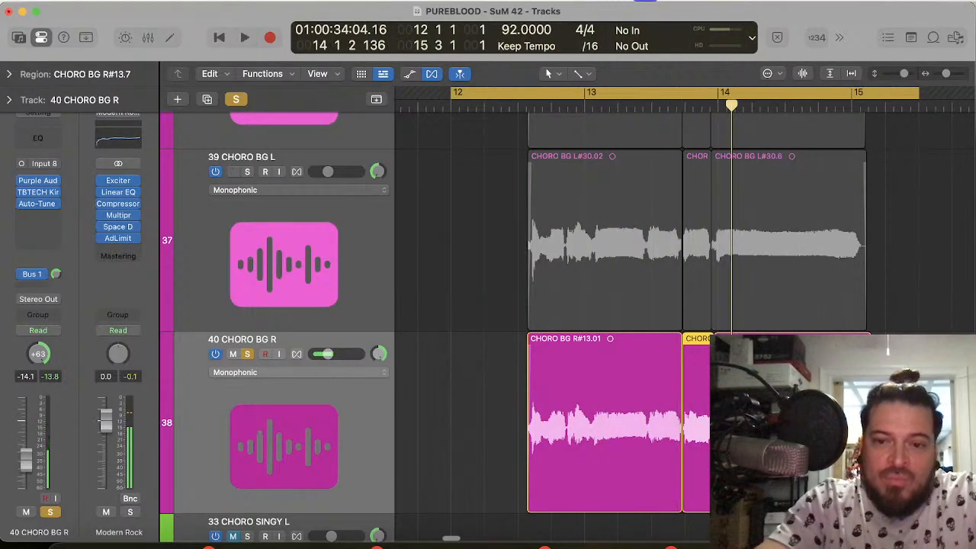
key("super+Right")
key("super+Right")
key("super+Right")
key("super+Right")
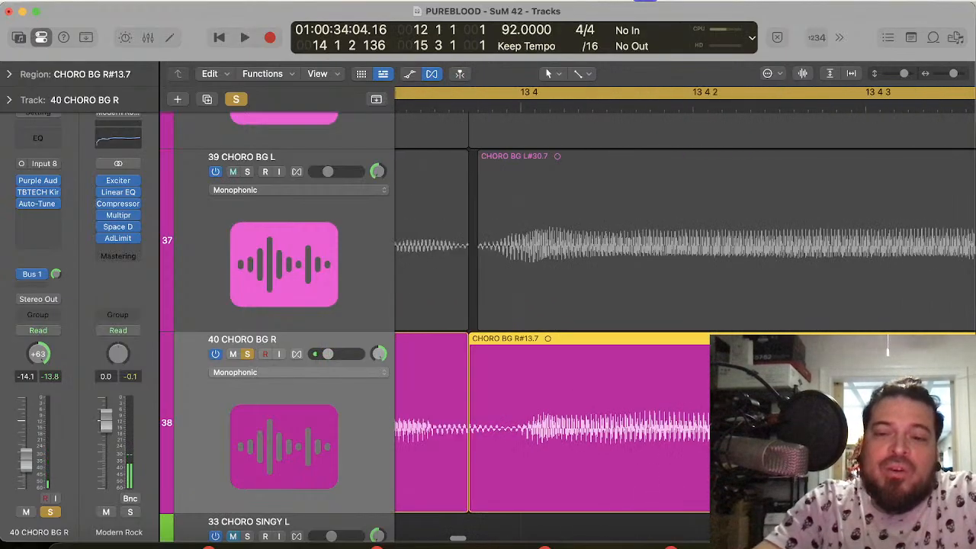
Step: Extend the 39 and 37 CHORO BG L regions over the gaps after 13 4 4 and shift the 38 CHORO BG R region boundary slightly later
scroll(552, 305, "right", 5)
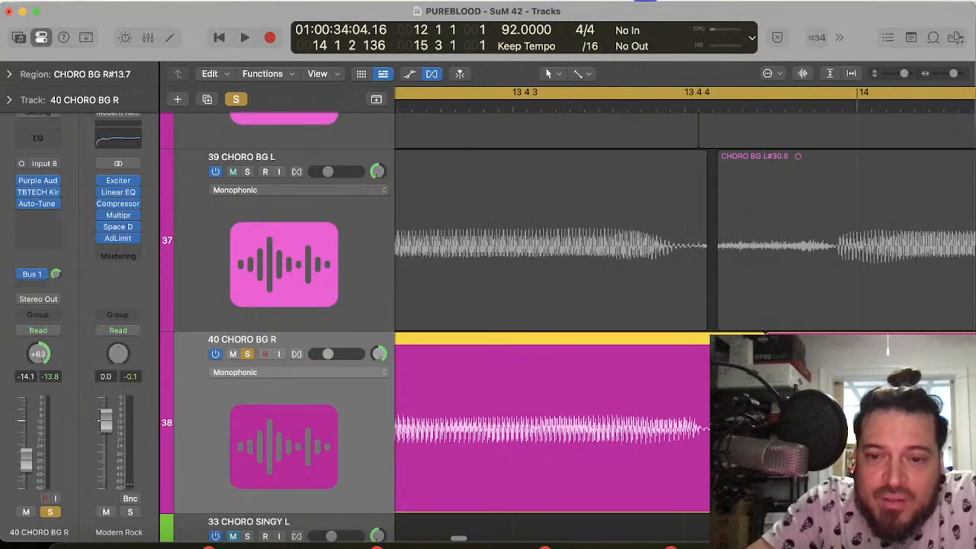
left_click(816, 427)
left_click(671, 427, "shift")
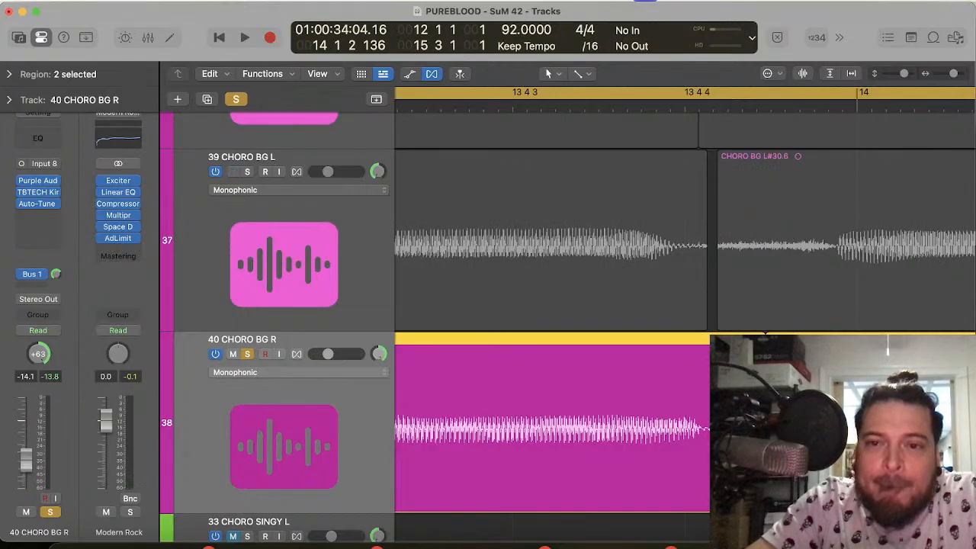
left_click_drag(705, 314, 754, 309)
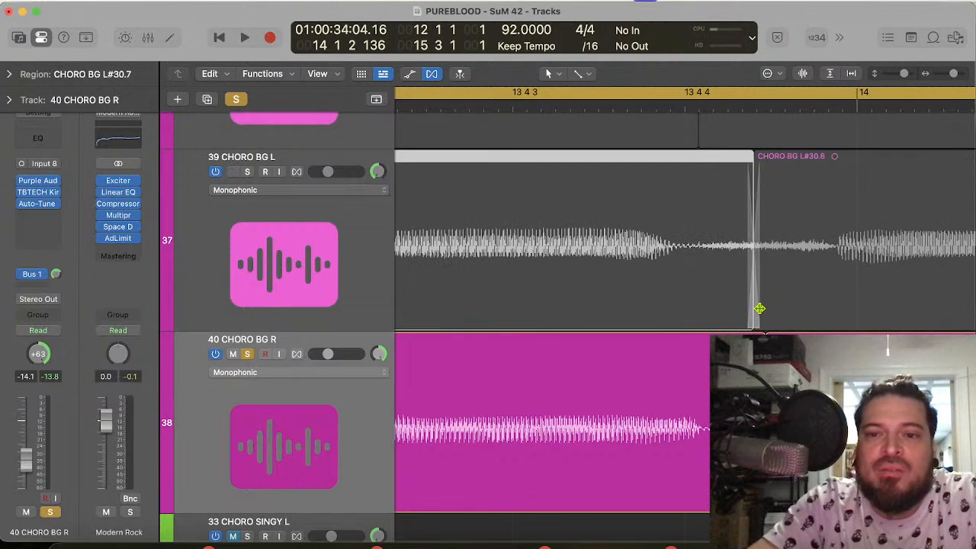
scroll(755, 290, "up", 5)
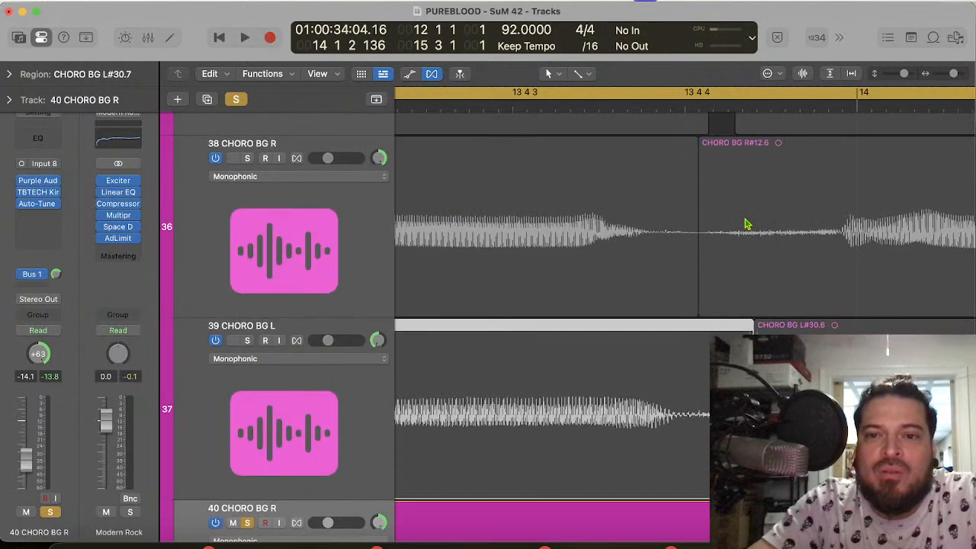
left_click_drag(694, 306, 701, 307)
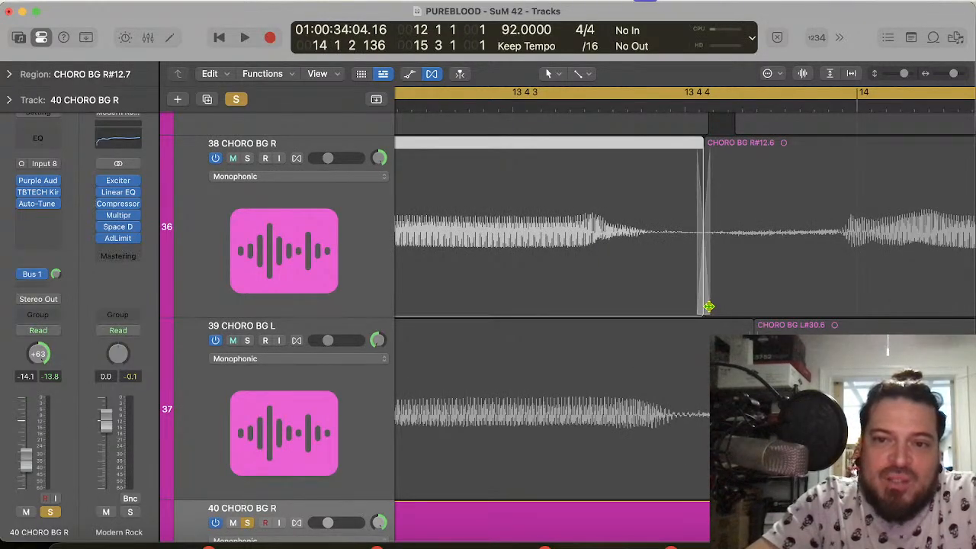
scroll(720, 222, "up", 5)
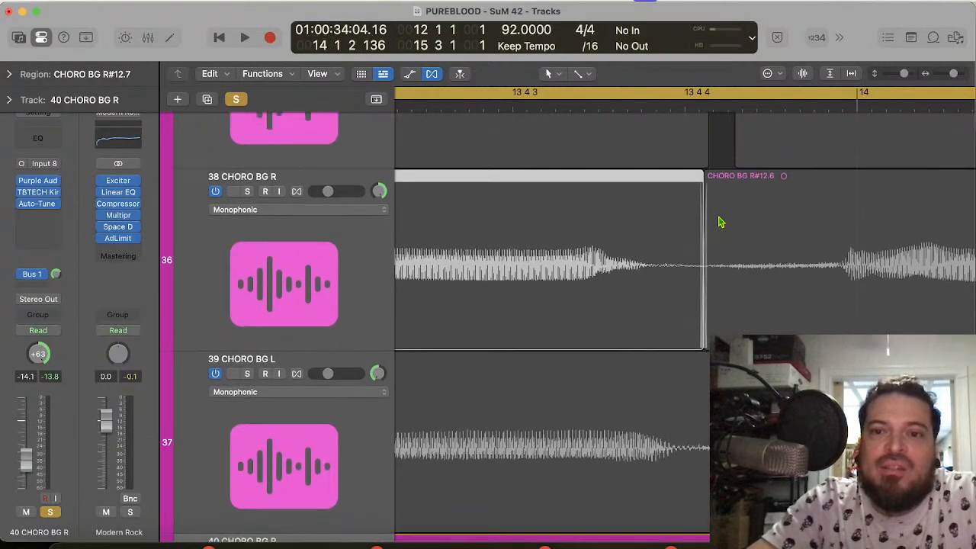
left_click_drag(704, 306, 759, 300)
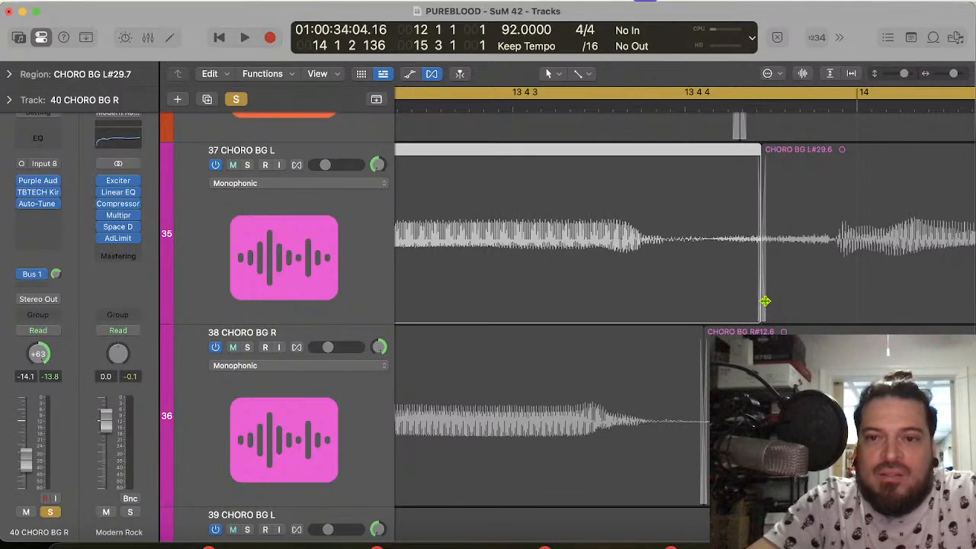
Step: Trim the end of the 38 CHORO BG R region near 13 4 4 and stretch it longer so its note ends with the main chorus
scroll(758, 213, "up", 8)
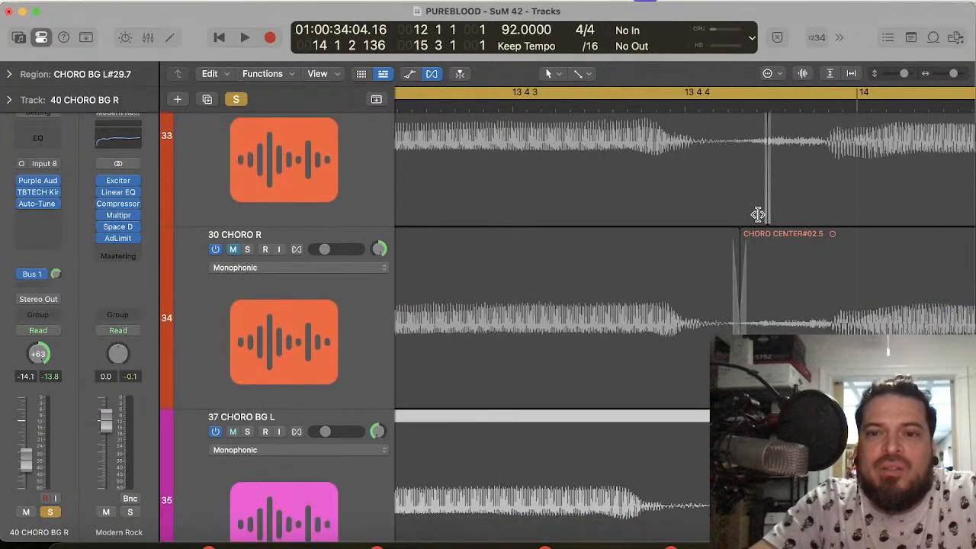
scroll(758, 214, "down", 7)
scroll(758, 214, "left", 7)
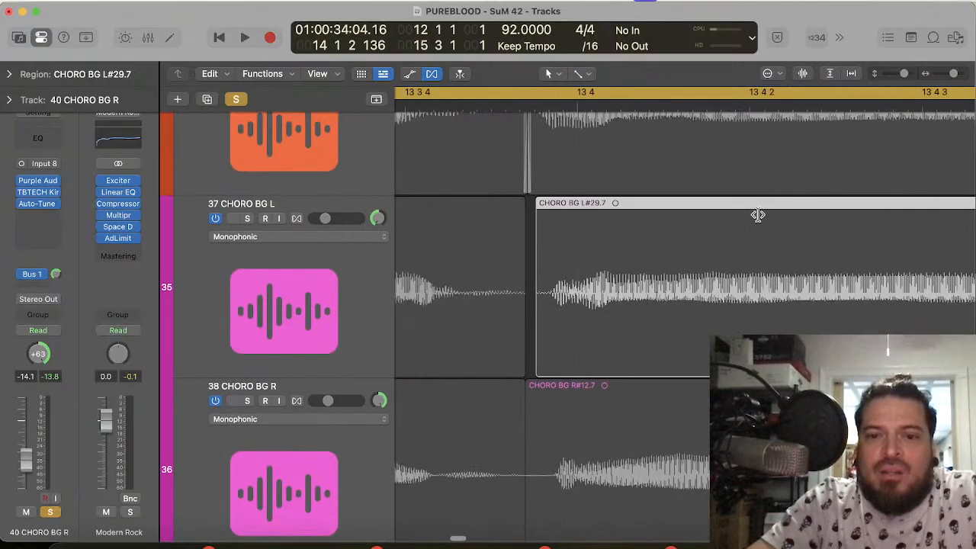
scroll(758, 215, "right", 5)
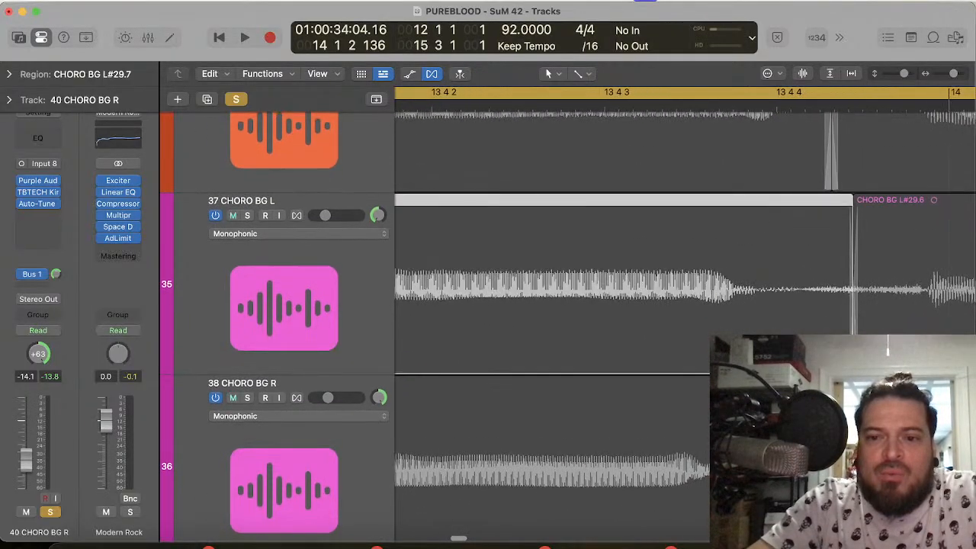
left_click(751, 443)
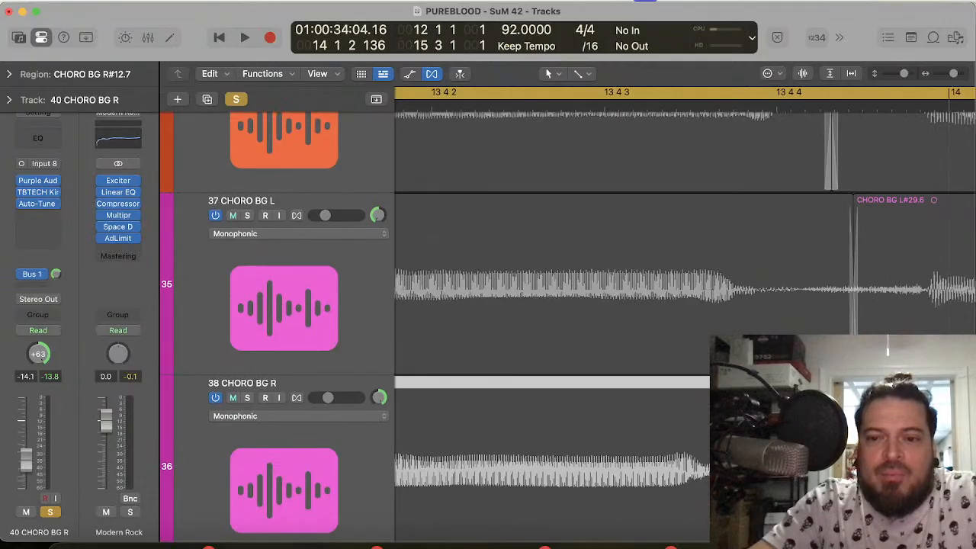
left_click_drag(788, 504, 781, 503)
scroll(568, 326, "down", 2)
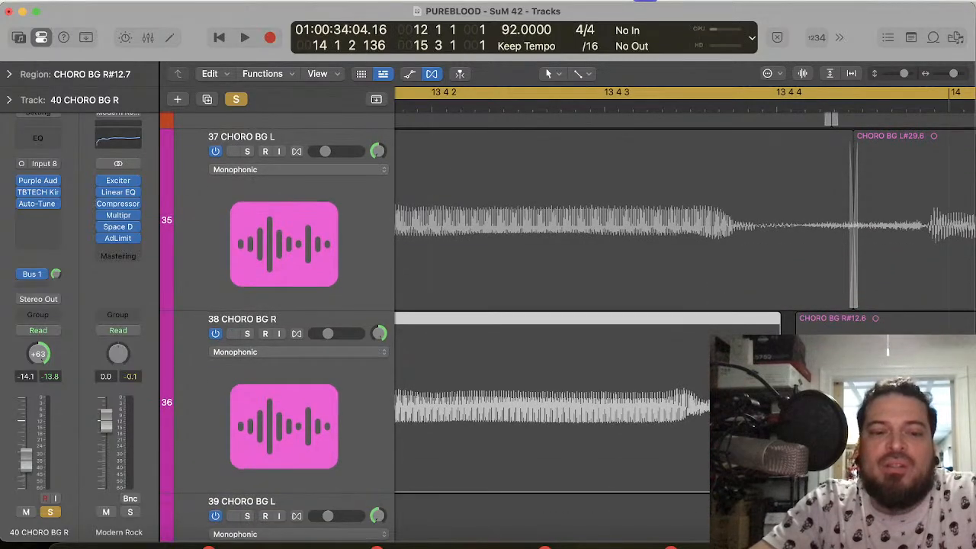
left_click_drag(780, 457, 811, 457)
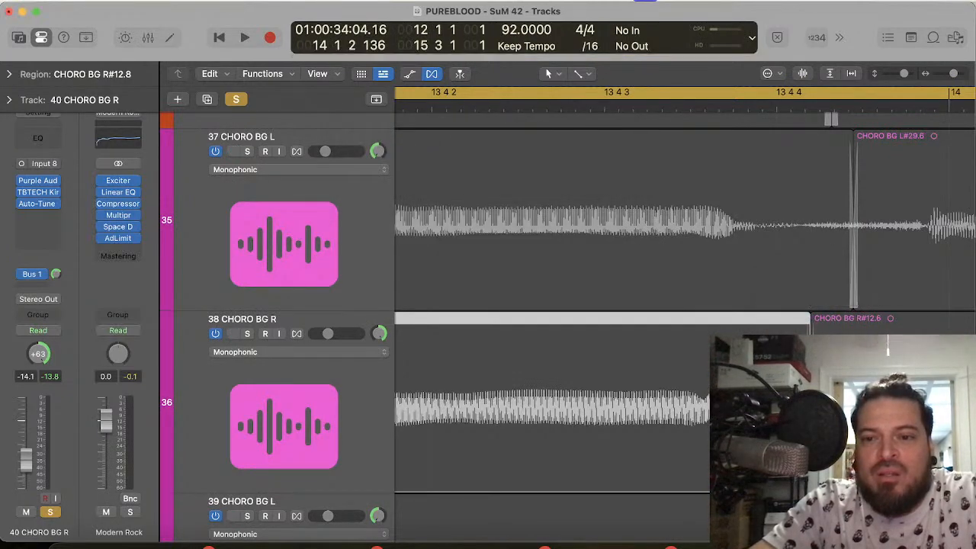
Step: Compress the ends of the 39 CHORO BG L and 40 CHORO BG R regions slightly earlier after 13 4 4, closing the gaps to the following regions
scroll(568, 328, "down", 5)
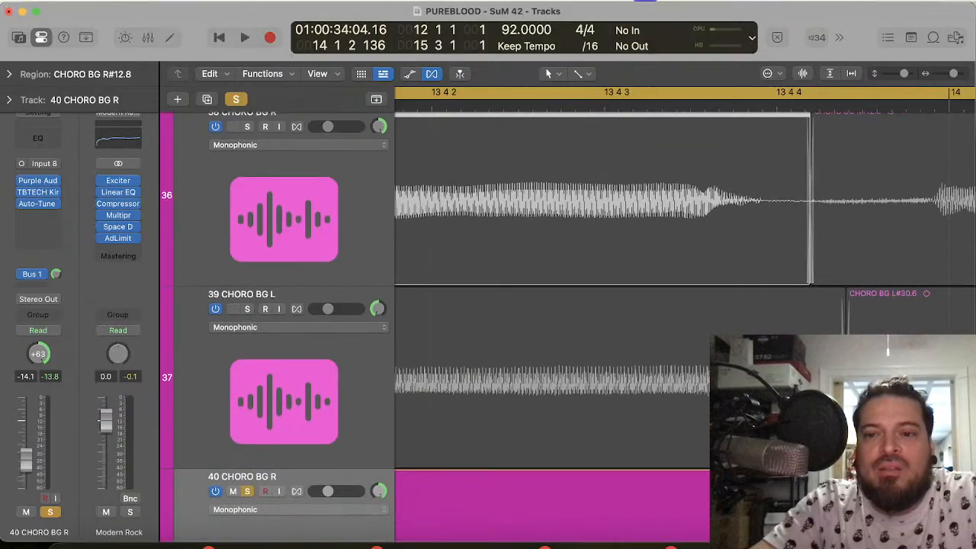
left_click_drag(845, 456, 829, 456)
scroll(568, 326, "down", 5)
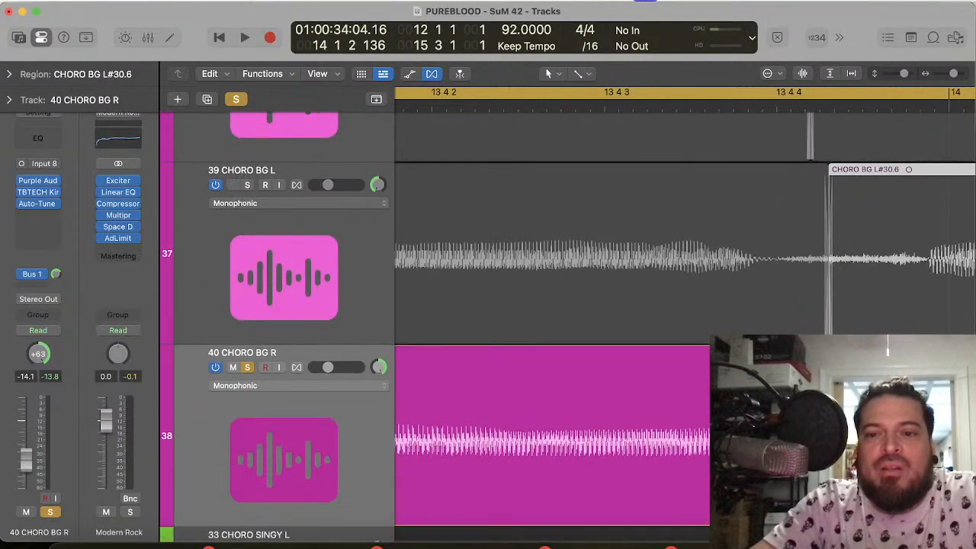
left_click_drag(862, 514, 836, 515)
scroll(836, 515, "left", 10)
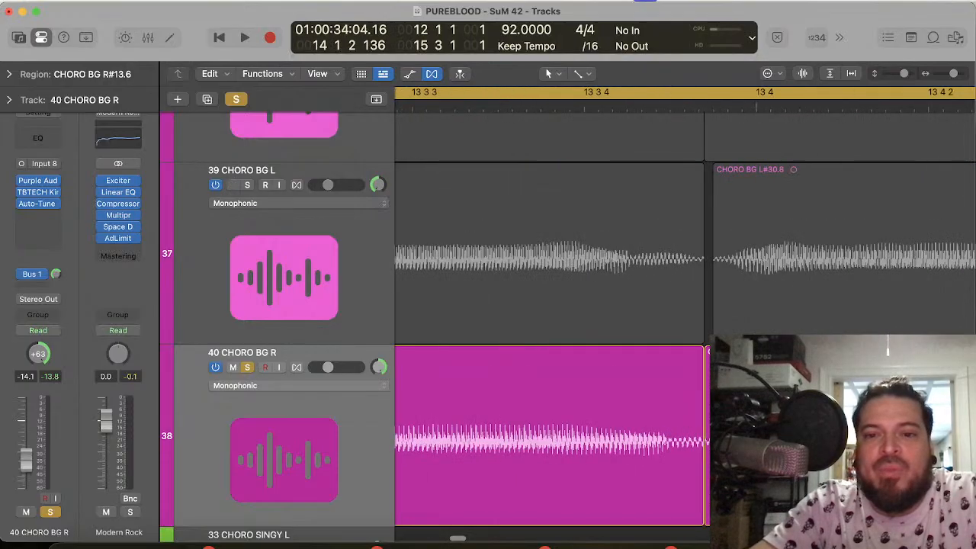
scroll(836, 514, "left", 5)
scroll(836, 515, "up", 5)
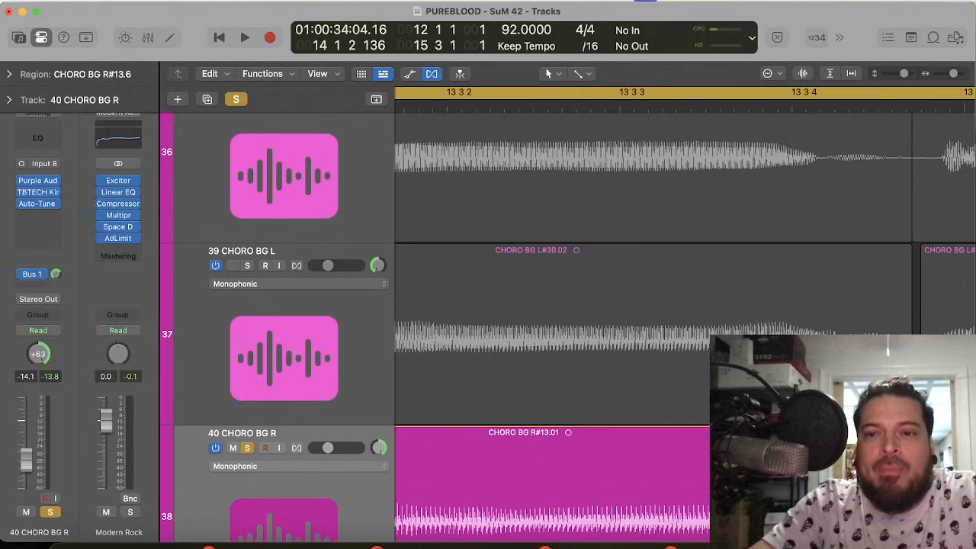
Step: Compare the onsets and endings of the CHORO BG regions with 30 CHORO R between 13 3 4 and 13 1 2
scroll(836, 514, "up", 5)
scroll(836, 515, "left", 6)
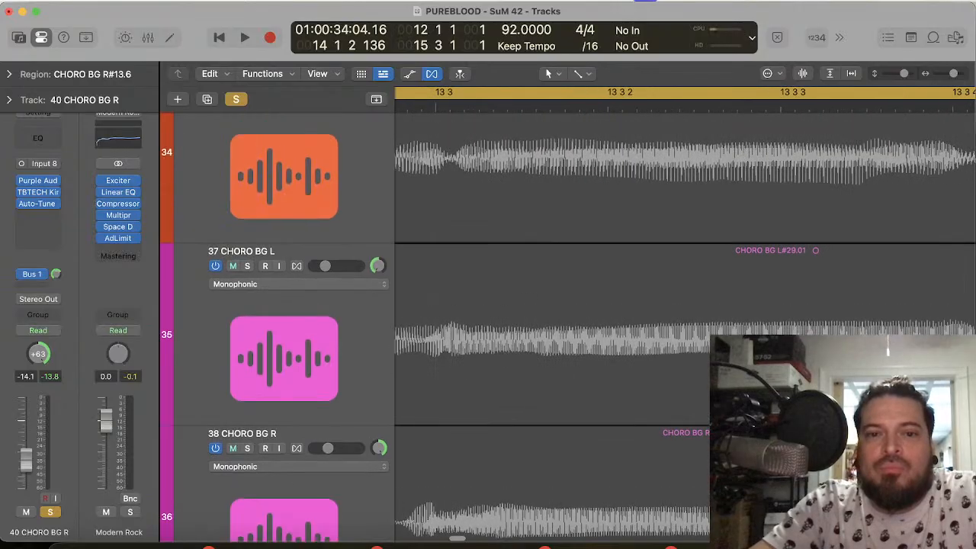
scroll(836, 515, "left", 1)
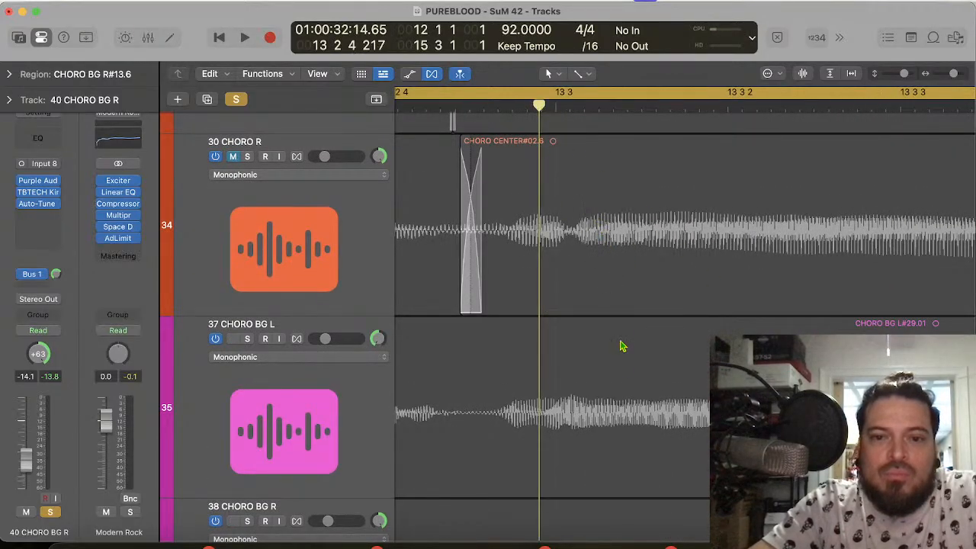
scroll(620, 372, "down", 5)
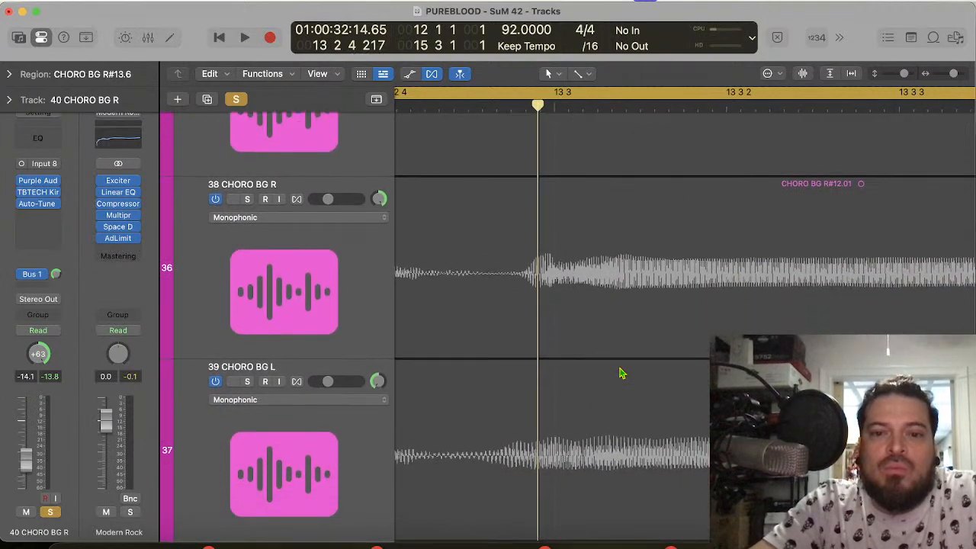
scroll(620, 372, "down", 4)
scroll(620, 372, "up", 3)
scroll(620, 372, "left", 5)
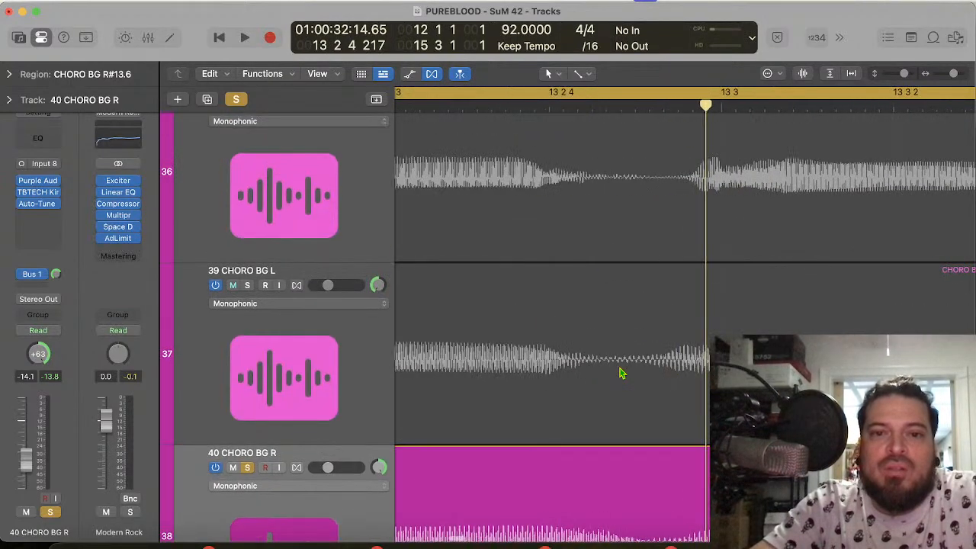
scroll(620, 372, "up", 5)
scroll(620, 372, "left", 10)
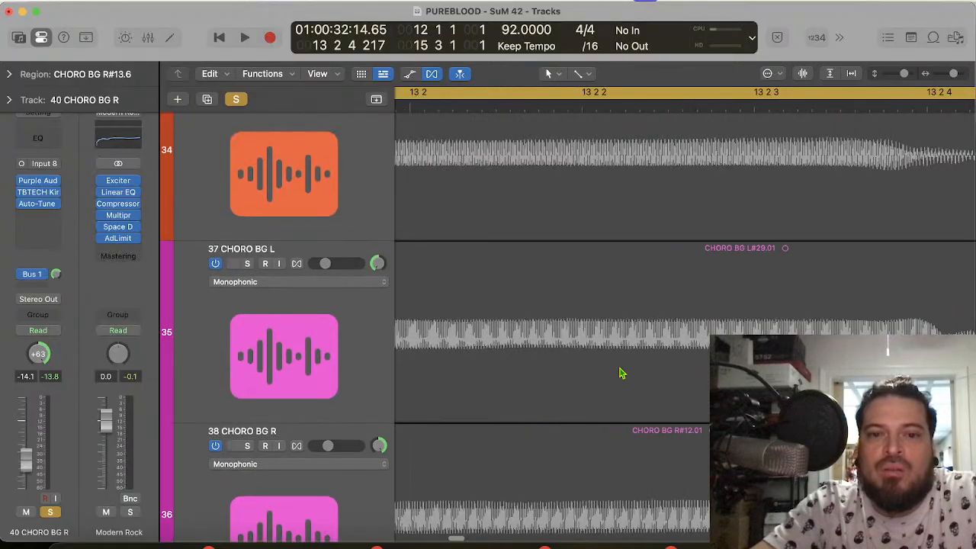
scroll(620, 372, "left", 8)
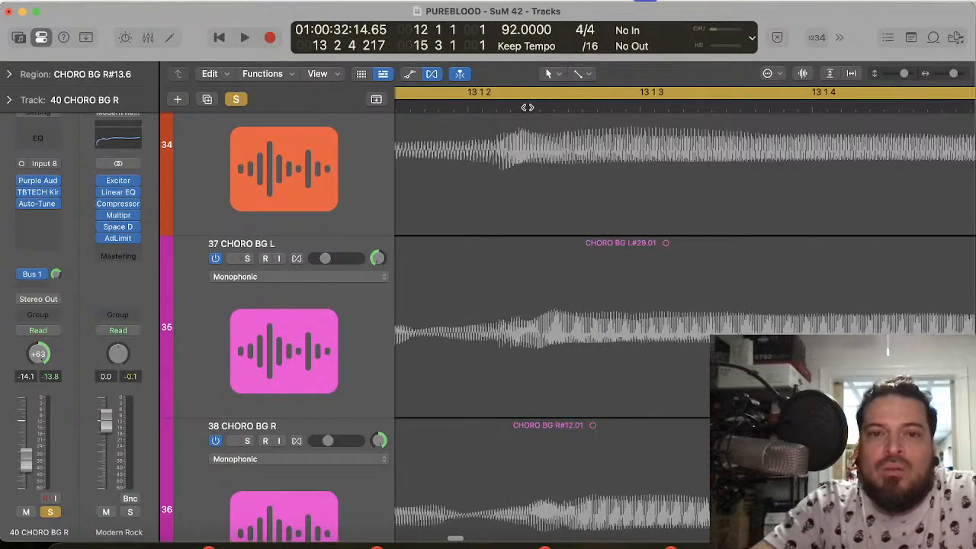
Step: Split the 39 CHORO BG L, 38 CHORO BG R and 37 CHORO BG L regions at 13 1 2 80
left_click(527, 107)
scroll(570, 477, "down", 6)
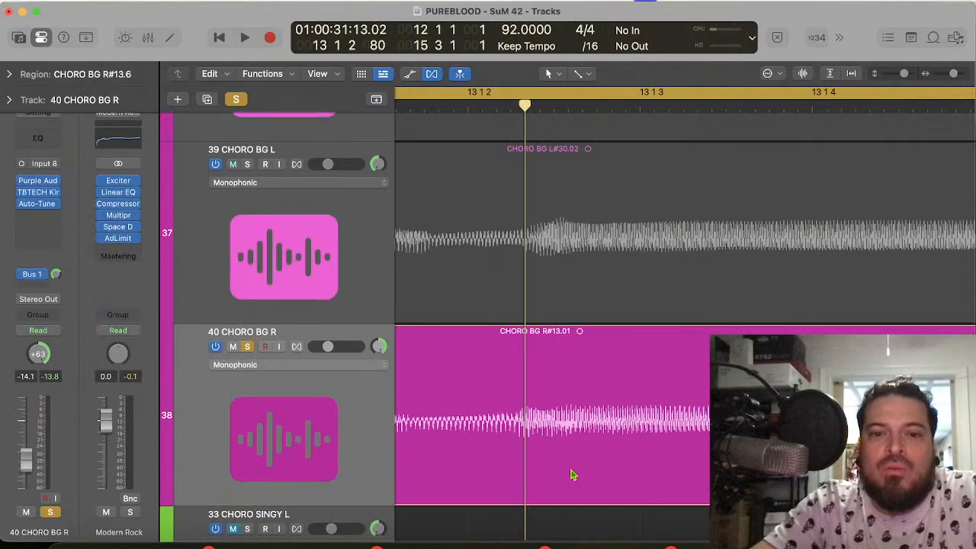
scroll(570, 476, "down", 2)
scroll(572, 475, "up", 3)
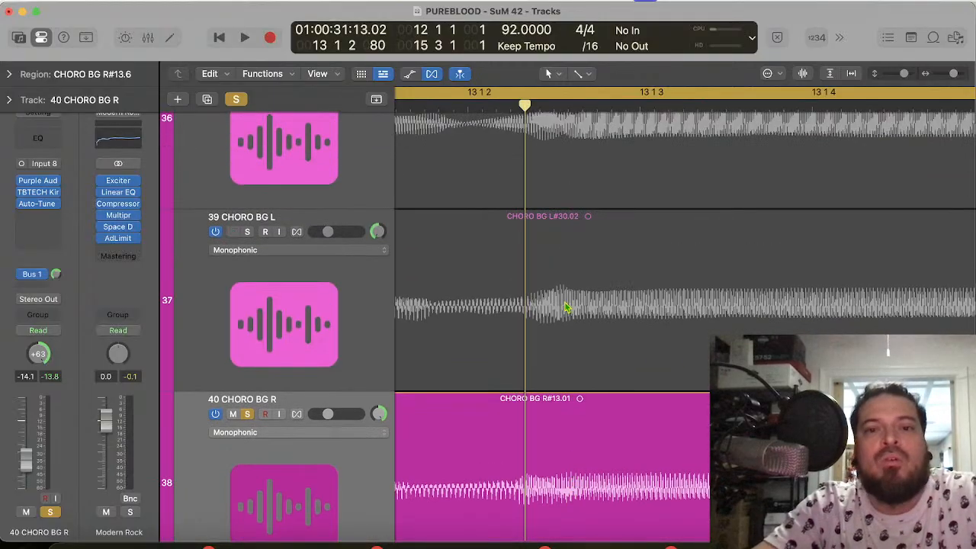
left_click(566, 308)
key("super+t")
scroll(566, 305, "up", 3)
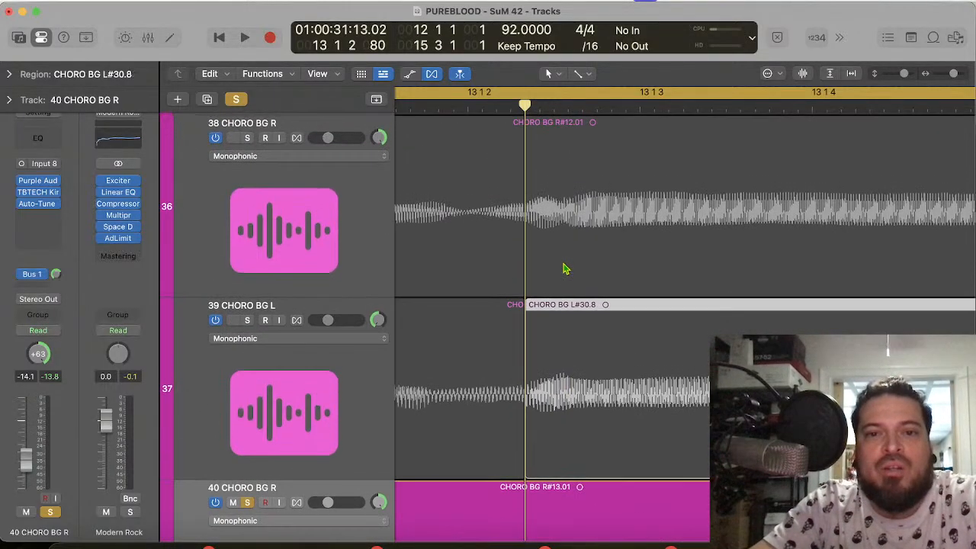
left_click(565, 268)
key("super+t")
scroll(565, 268, "up", 3)
left_click(565, 269)
key("super+t")
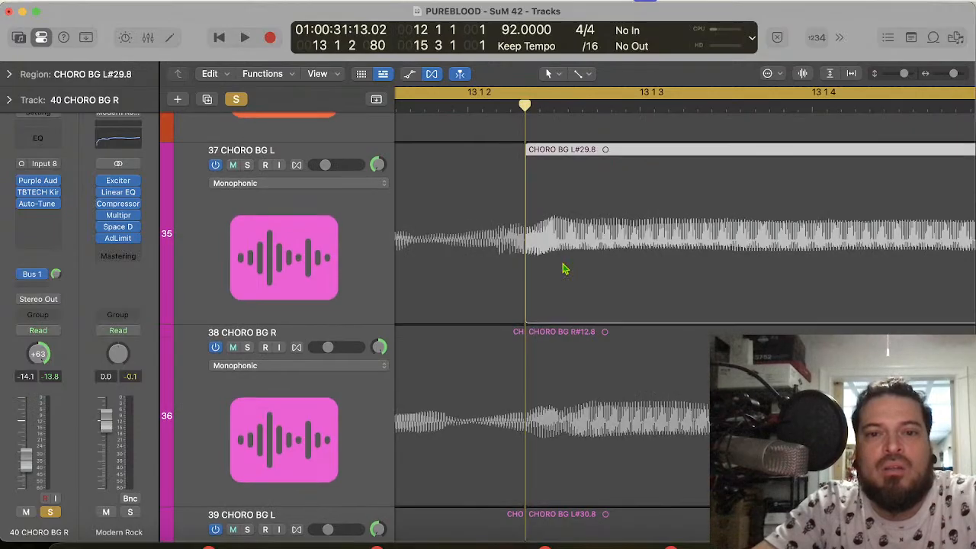
Step: Shift the new 37, 38 and 39 CHORO BG regions after the 13 1 2 split slightly earlier to match the main chorus onset
scroll(565, 268, "up", 3)
left_click_drag(599, 386, 547, 415)
scroll(584, 412, "down", 3)
left_click(581, 417)
scroll(566, 415, "down", 4)
left_click(564, 415)
Step: Examine the ends of the shifted 38 CHORO BG R and 39 CHORO BG L regions just before 13 4
scroll(603, 411, "right", 10)
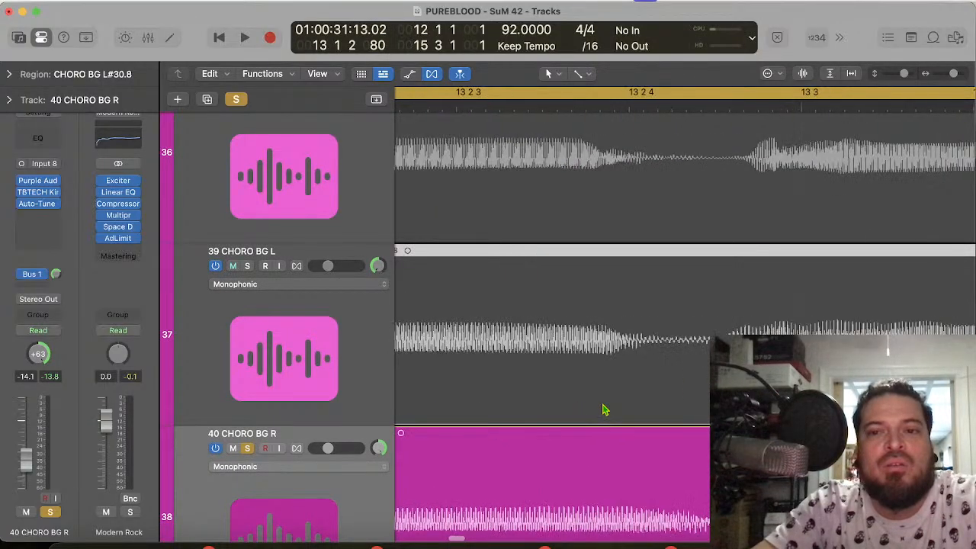
scroll(602, 410, "right", 8)
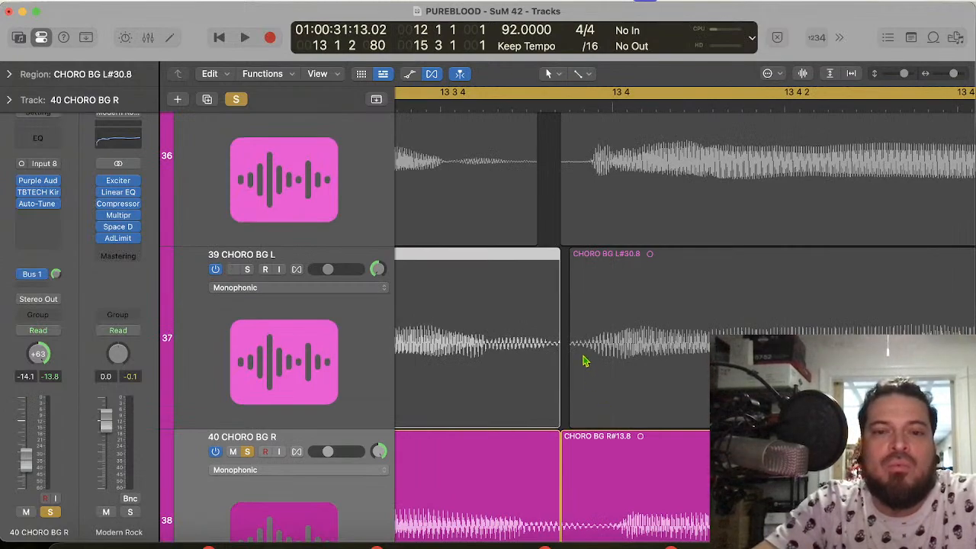
scroll(584, 361, "up", 2)
scroll(583, 361, "left", 4)
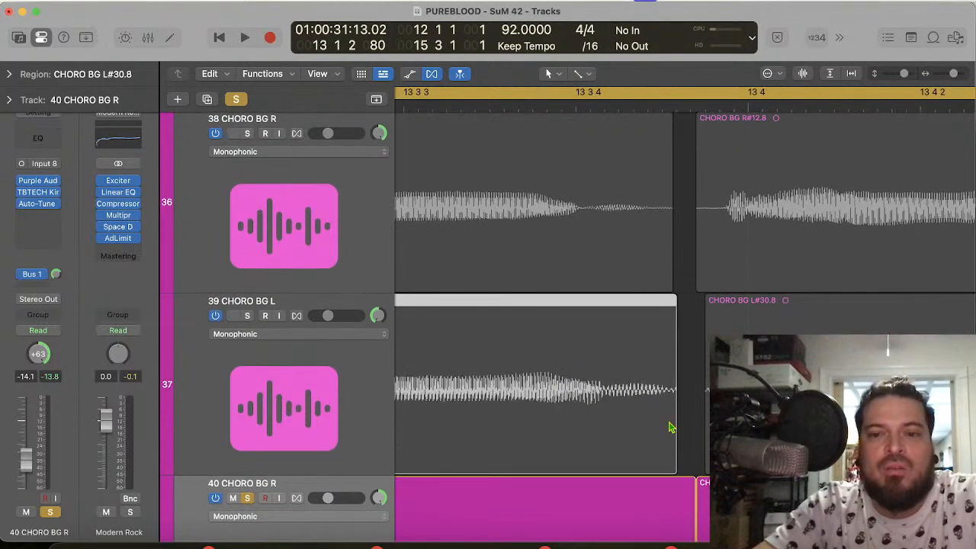
left_click_drag(703, 468, 670, 456)
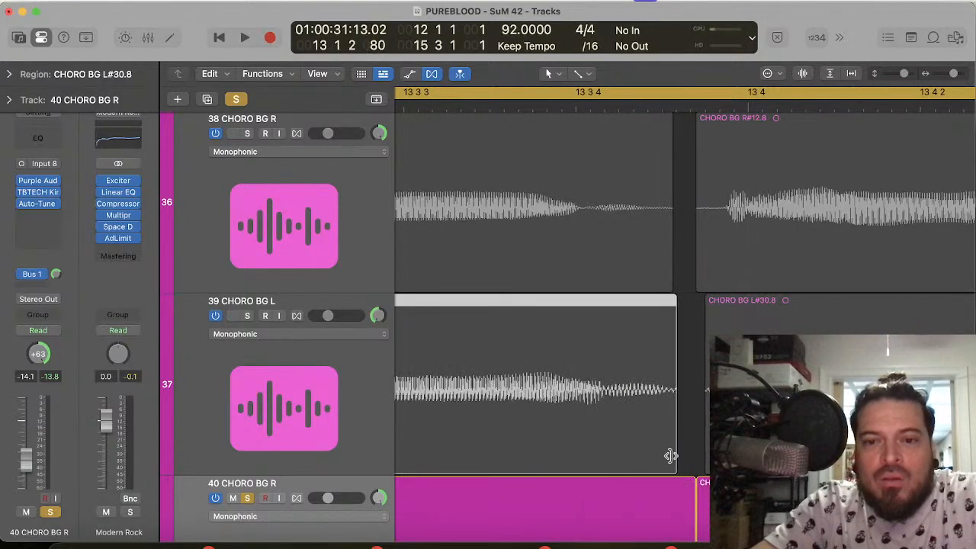
Step: Compare the chorus onsets from 12 3 3 across the layered tracks and play the soloed 40 CHORO BG R from 12 4 3 into bar 14
scroll(558, 372, "left", 8)
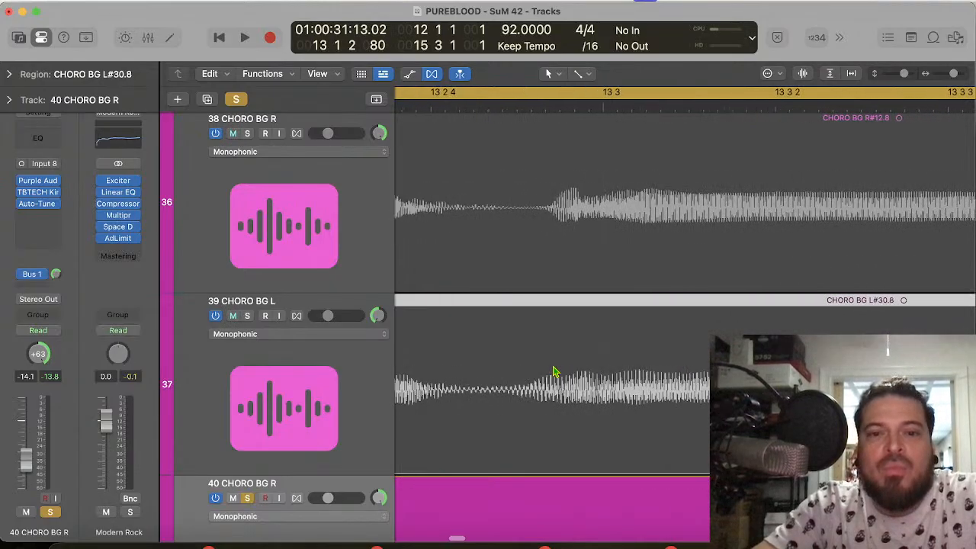
key("super+Left")
key("super+Left")
key("super+Left")
key("super+Left")
scroll(554, 372, "left", 10)
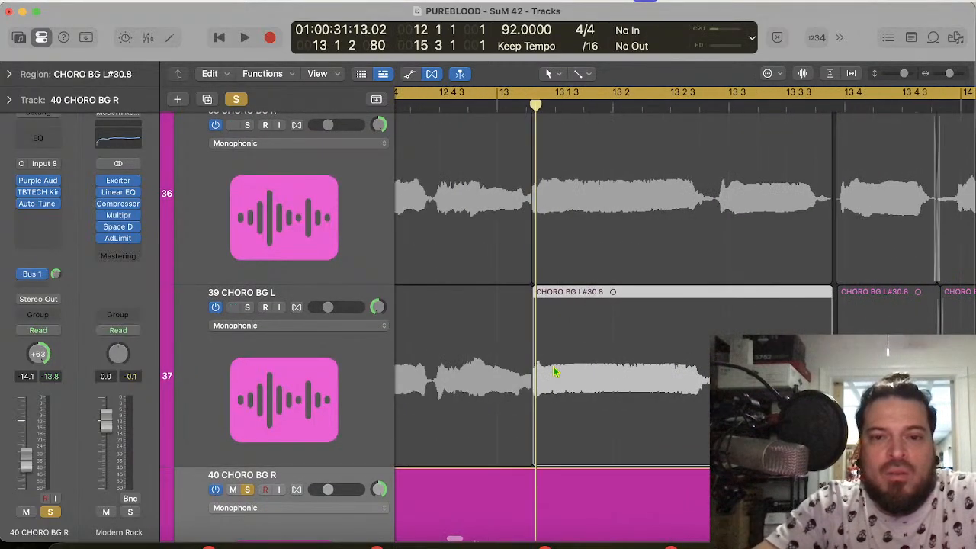
scroll(555, 373, "right", 2)
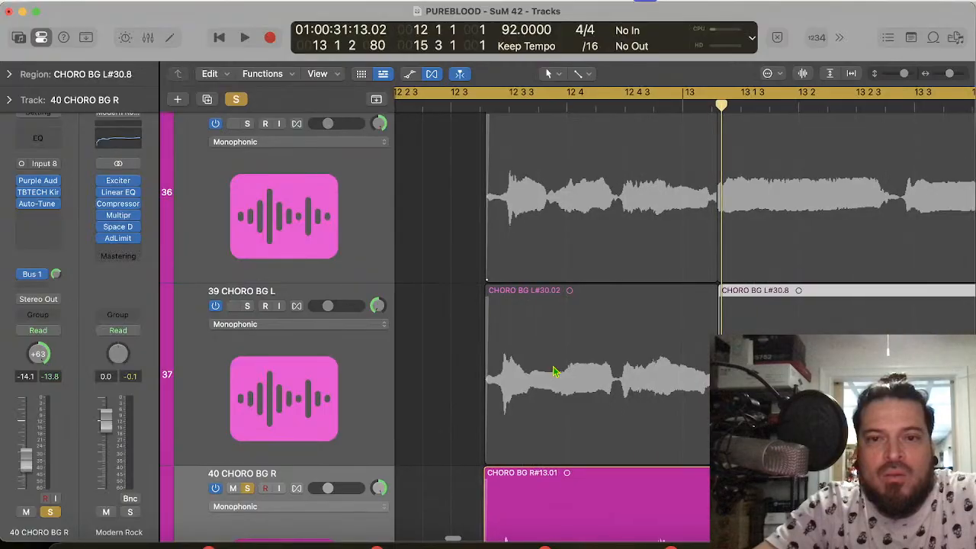
scroll(533, 305, "up", 10)
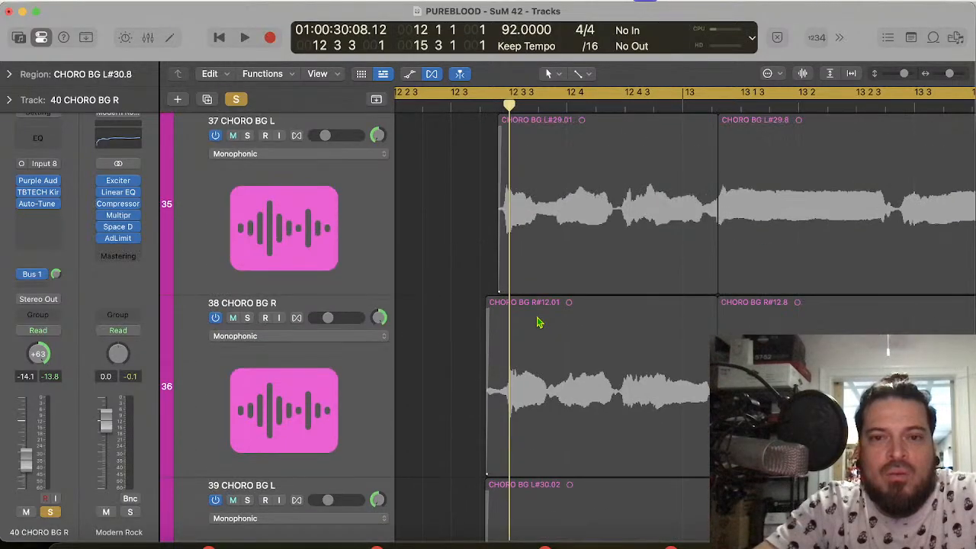
scroll(538, 323, "down", 2)
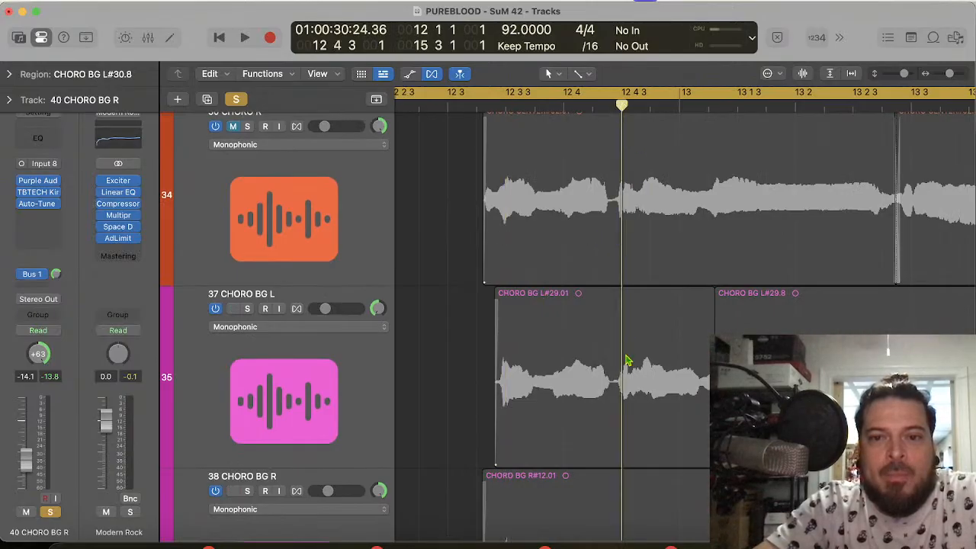
scroll(627, 362, "down", 10)
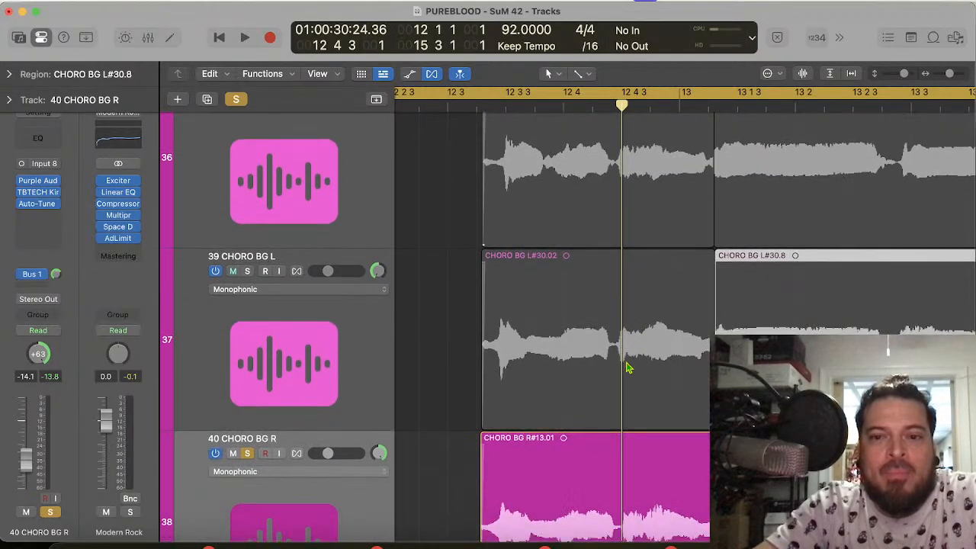
scroll(627, 368, "down", 4)
key("space")
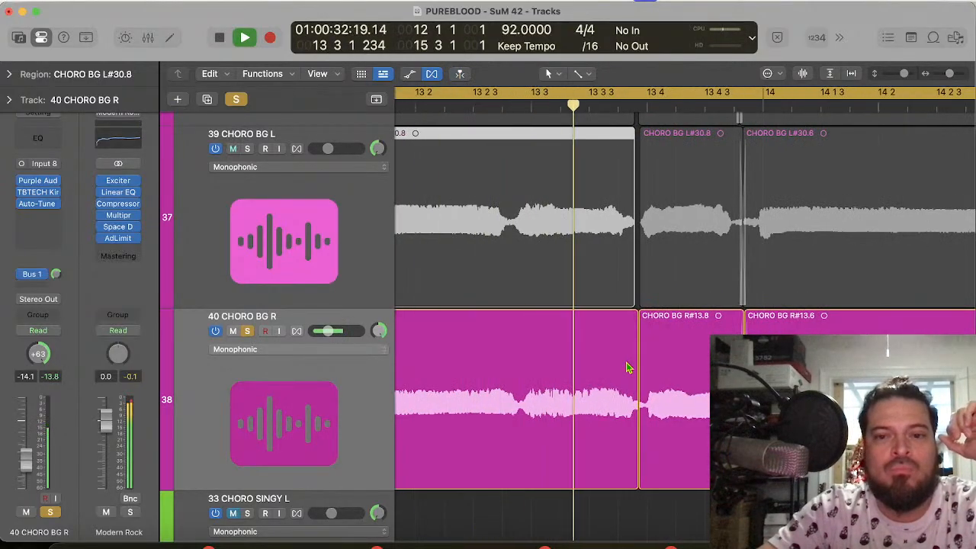
key("space")
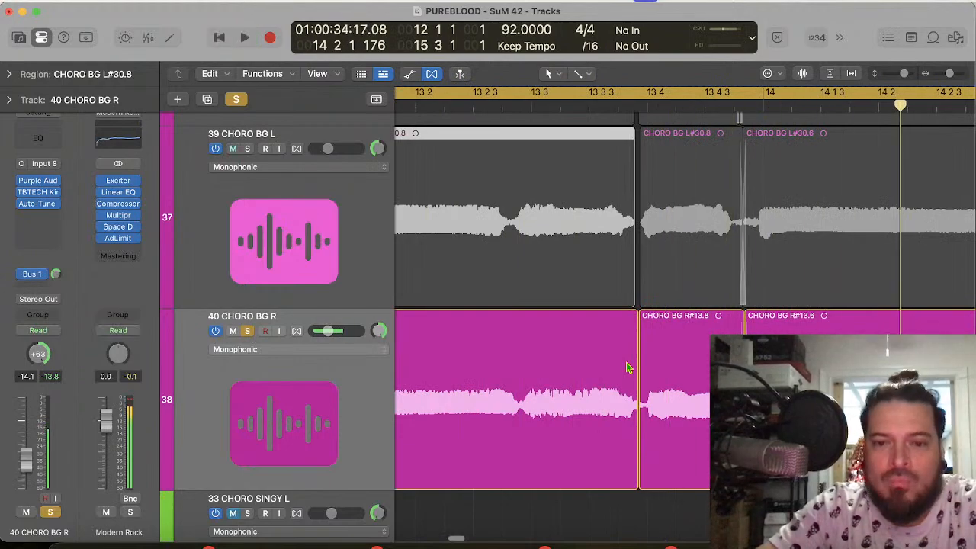
Step: Inspect the 39 CHORO BG L and 40 CHORO BG R waveforms closely around the region boundary at 13 3 4 187
left_click(644, 99)
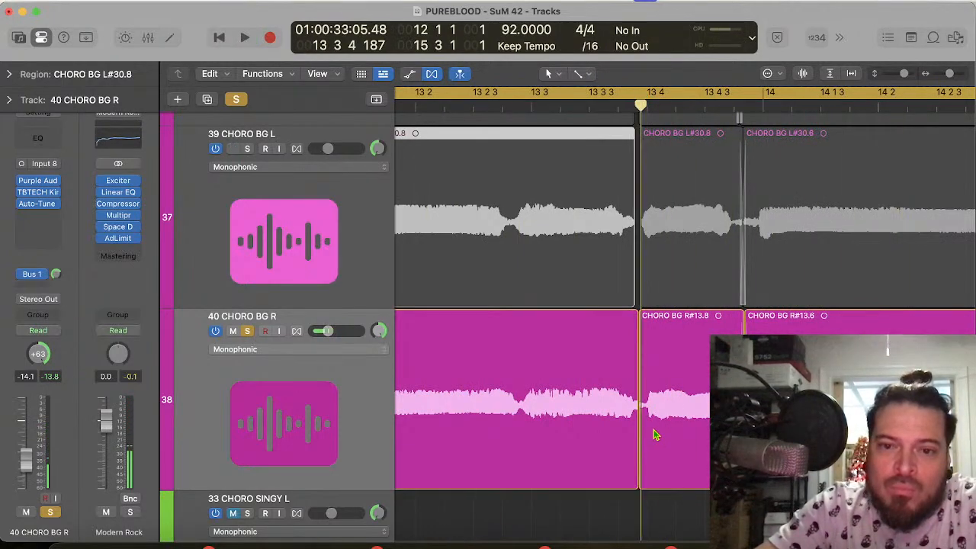
scroll(666, 458, "up", 5)
scroll(665, 459, "down", 8)
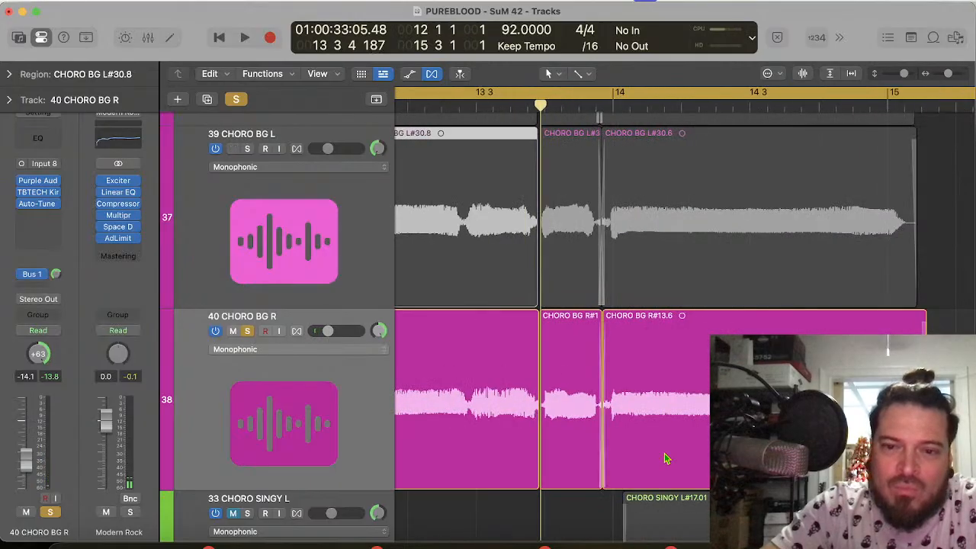
scroll(666, 458, "up", 3)
scroll(665, 458, "up", 1)
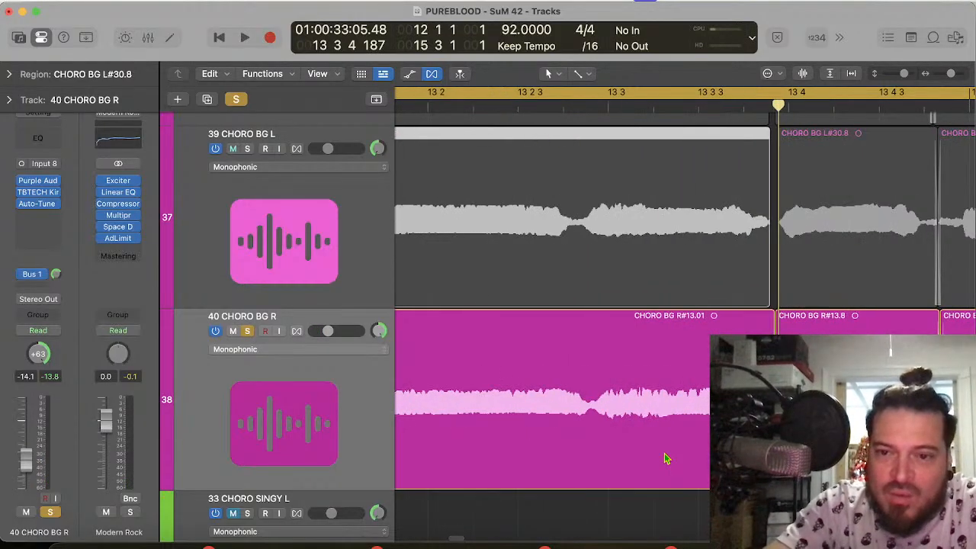
scroll(666, 458, "right", 2)
key("space")
scroll(665, 458, "up", 5)
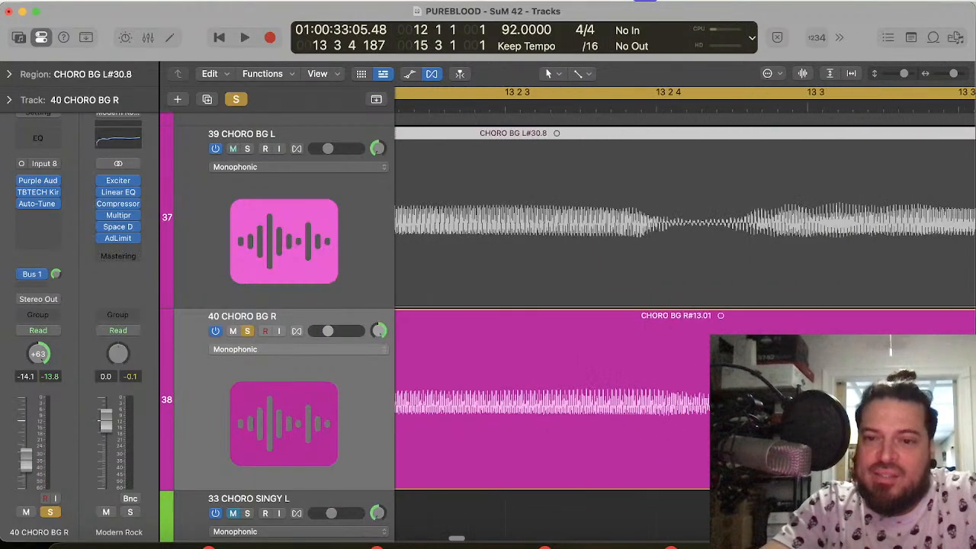
scroll(666, 459, "right", 5)
scroll(666, 459, "right", 3)
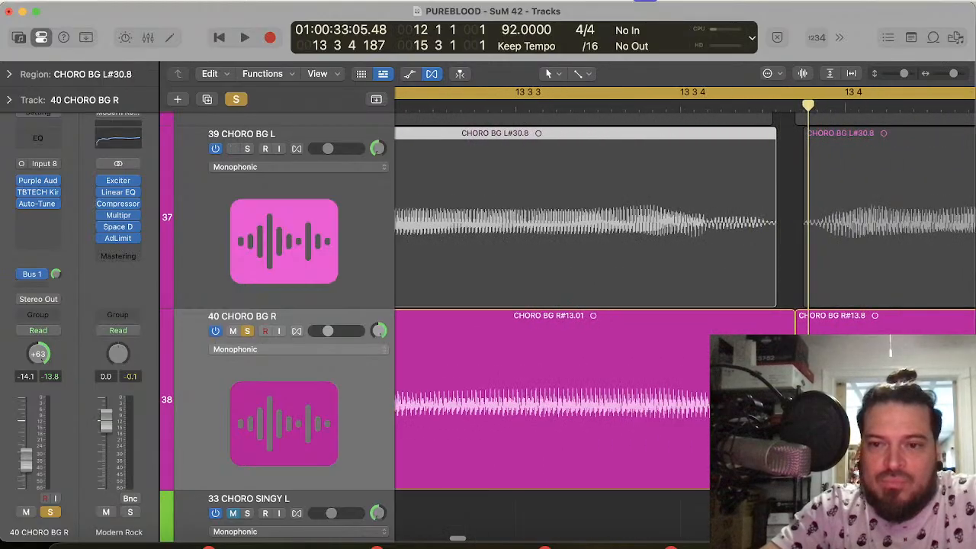
left_click(666, 458)
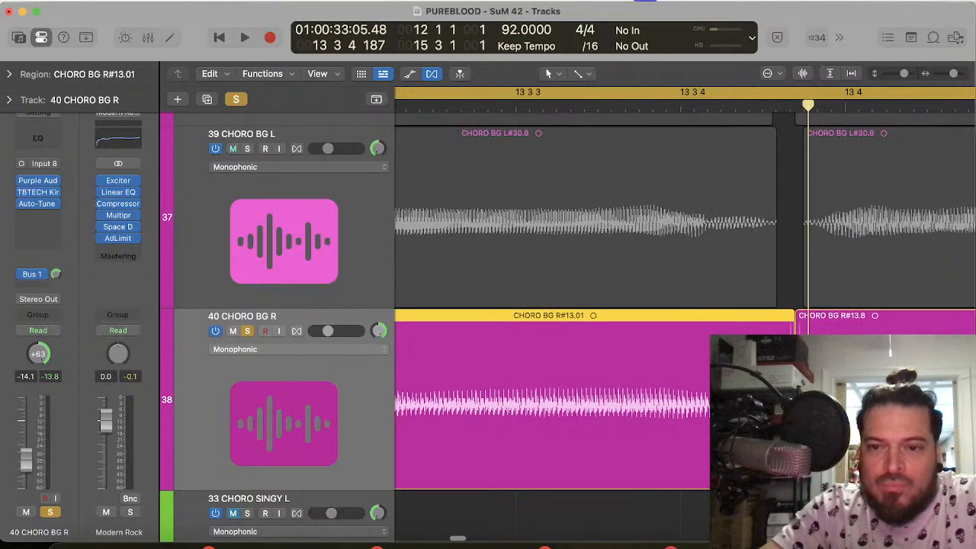
Step: Split the 39 CHORO BG L region at 13 2 4 101 and stretch the later part's end to a short crossfade with the next region
scroll(698, 225, "left", 10)
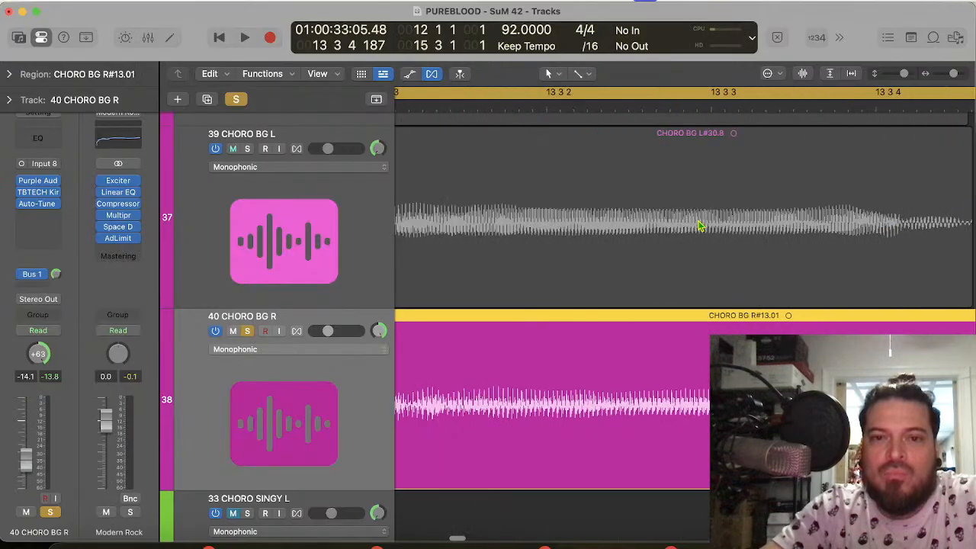
left_click(592, 110)
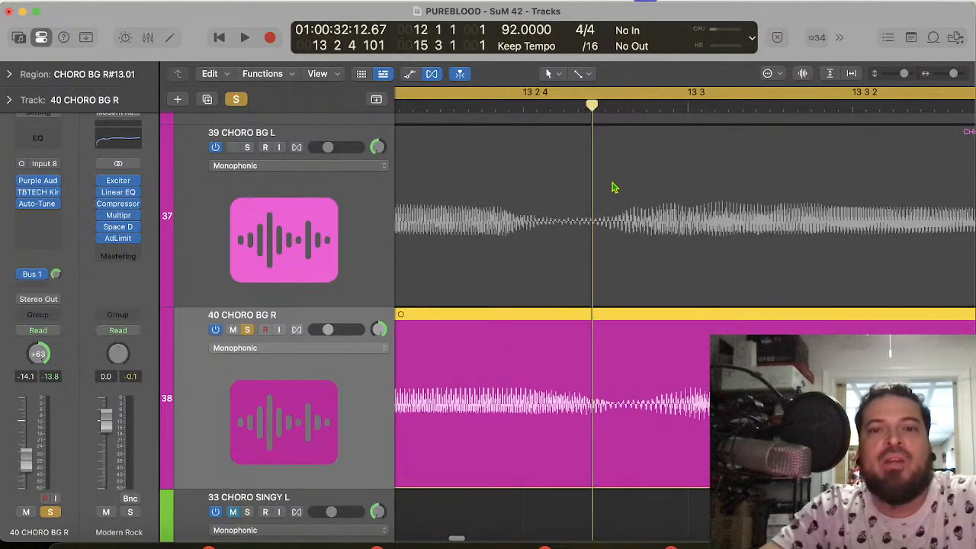
left_click(617, 199)
key("super+t")
scroll(617, 200, "right", 8)
scroll(617, 202, "right", 6)
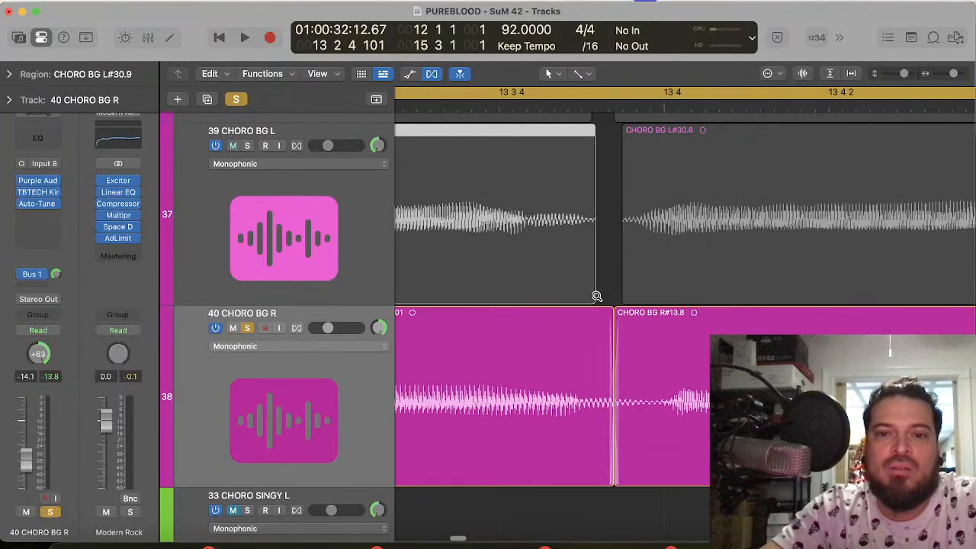
left_click_drag(592, 296, 623, 300)
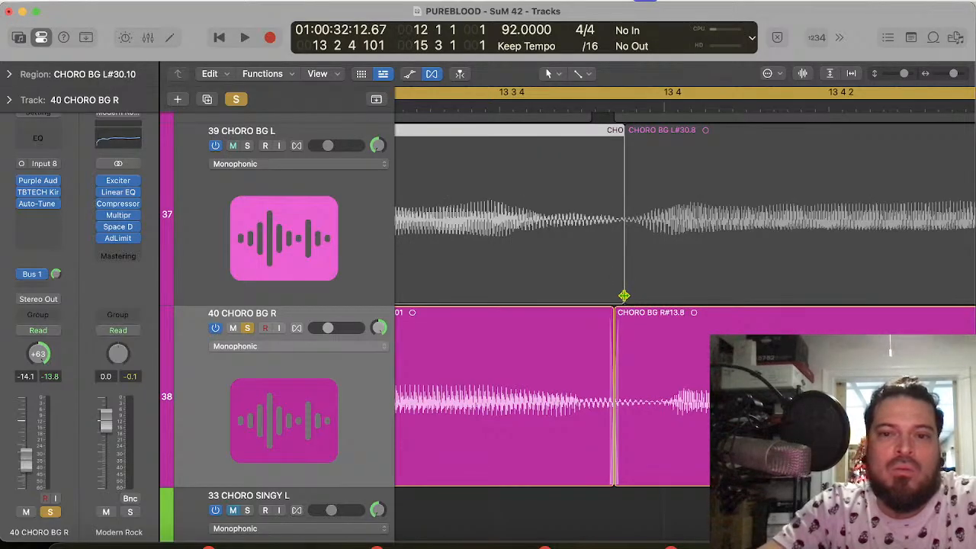
left_click_drag(624, 296, 630, 295)
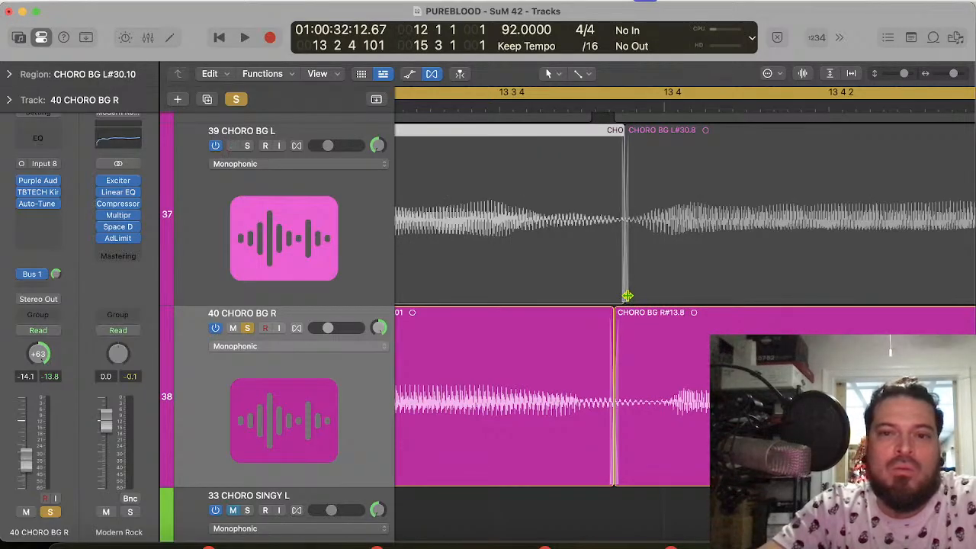
Step: Stretch the end of the 38 CHORO BG R region before 13 4 to meet the following region with a short crossfade
scroll(571, 191, "up", 3)
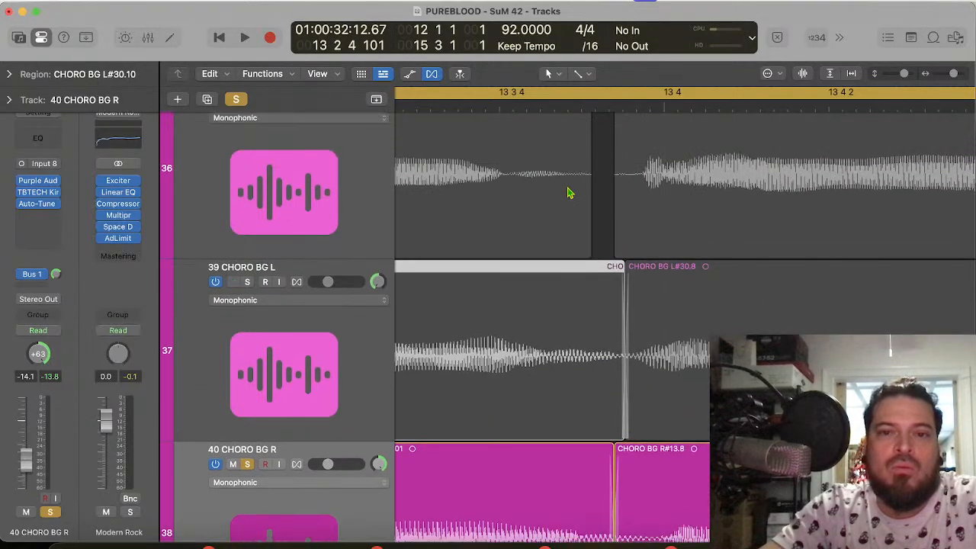
left_click(575, 260)
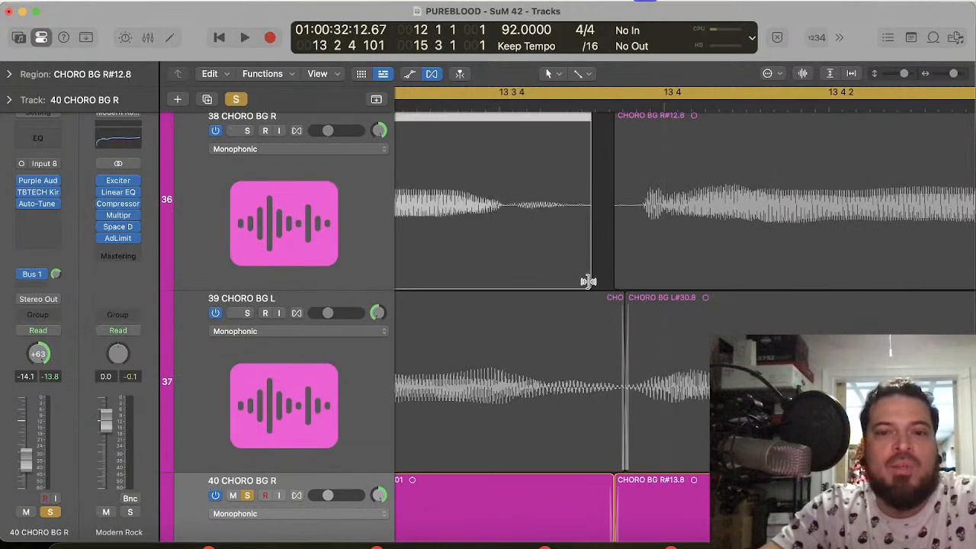
left_click_drag(588, 281, 612, 277)
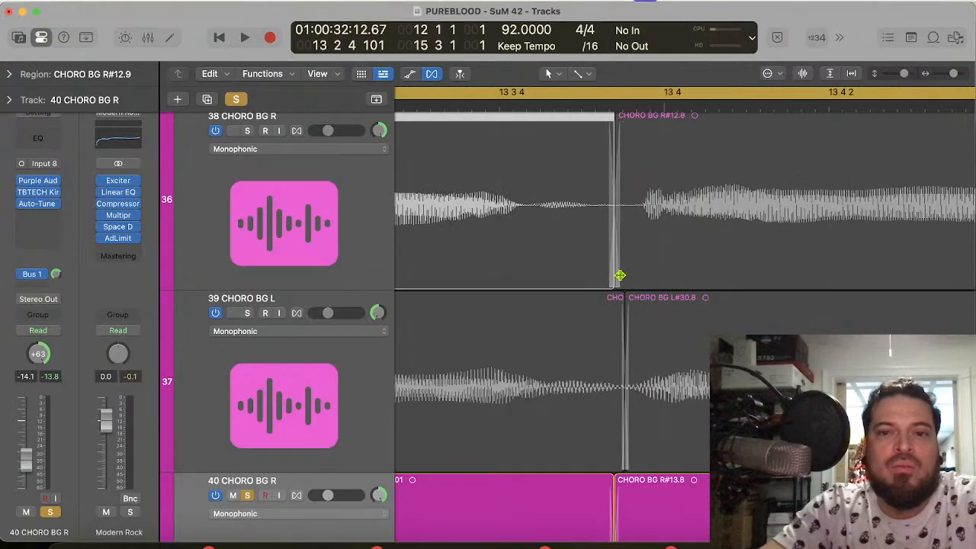
Step: Stretch the end of the 37 CHORO BG L region before 13 4 to meet the following region with a short crossfade
scroll(606, 224, "up", 3)
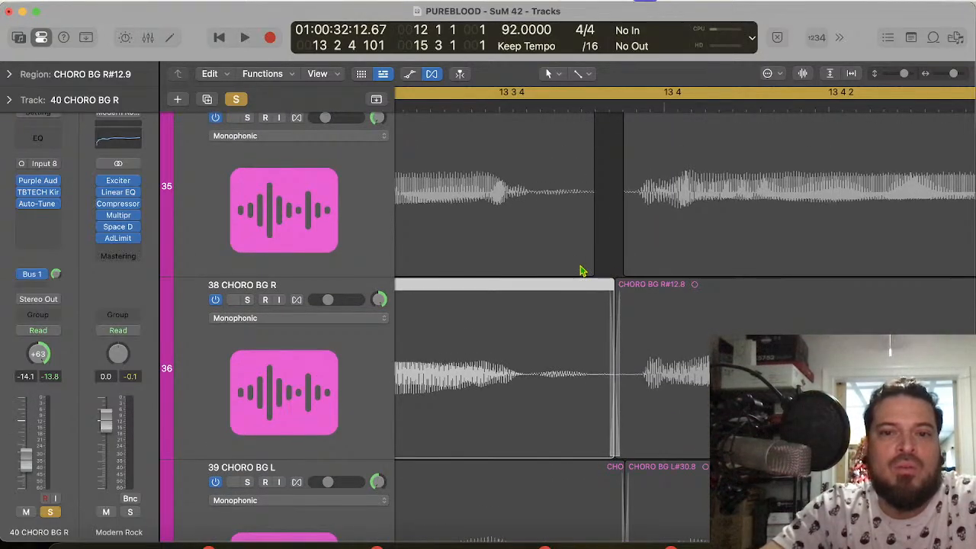
left_click_drag(588, 259, 626, 258)
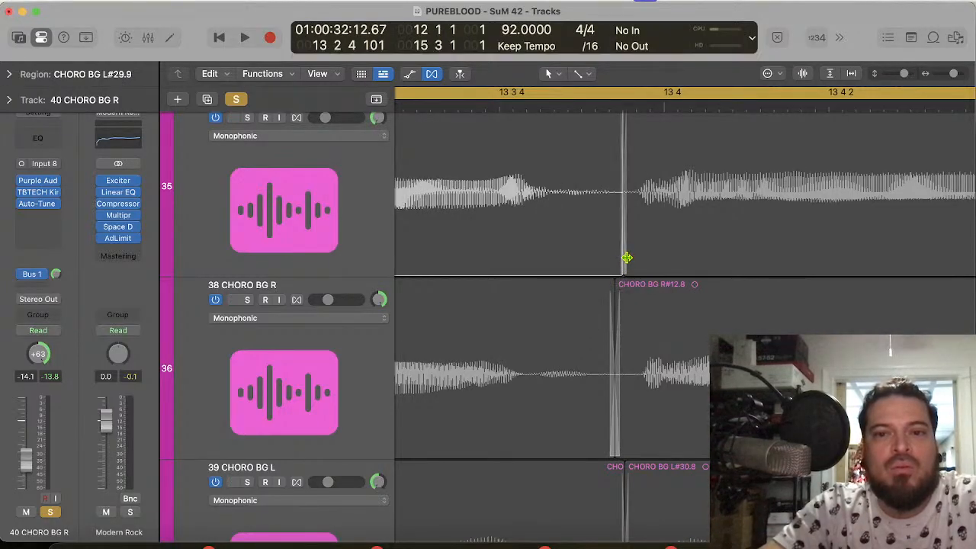
Step: Split the 37 CHORO BG L, 38 CHORO BG R and 40 CHORO BG R regions at 13 2 4 101, matching the 39 CHORO BG L cut
scroll(638, 201, "up", 5)
scroll(639, 201, "left", 3)
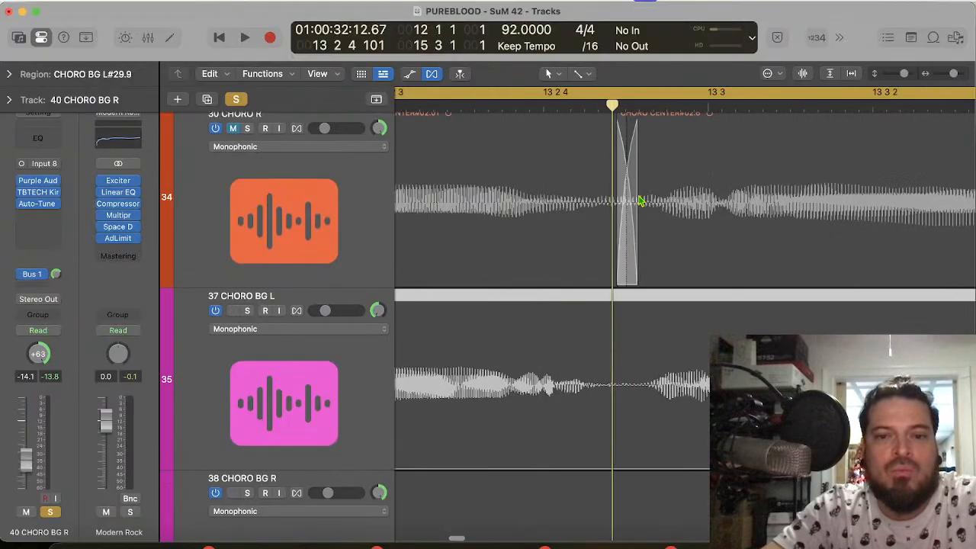
scroll(640, 200, "down", 3)
scroll(641, 201, "left", 1)
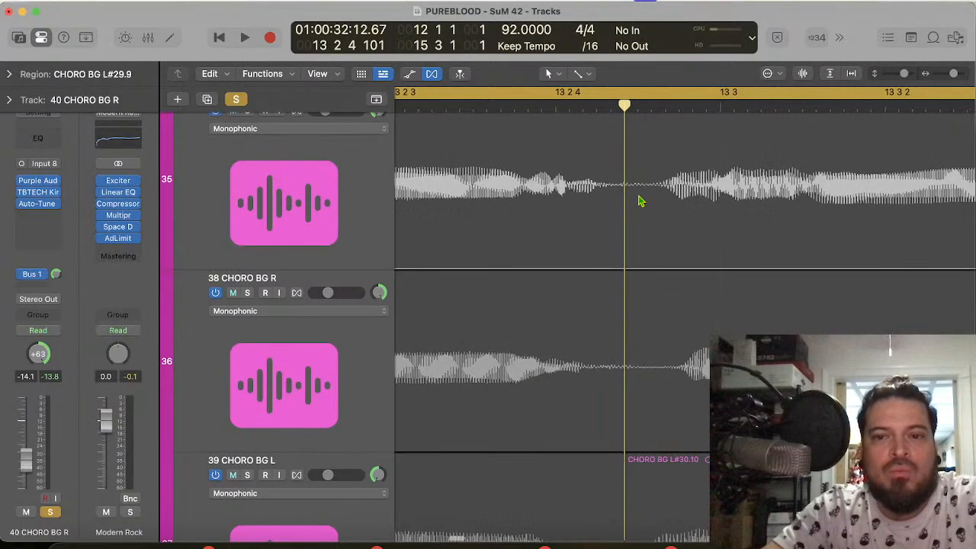
scroll(640, 201, "down", 1)
scroll(641, 200, "left", 1)
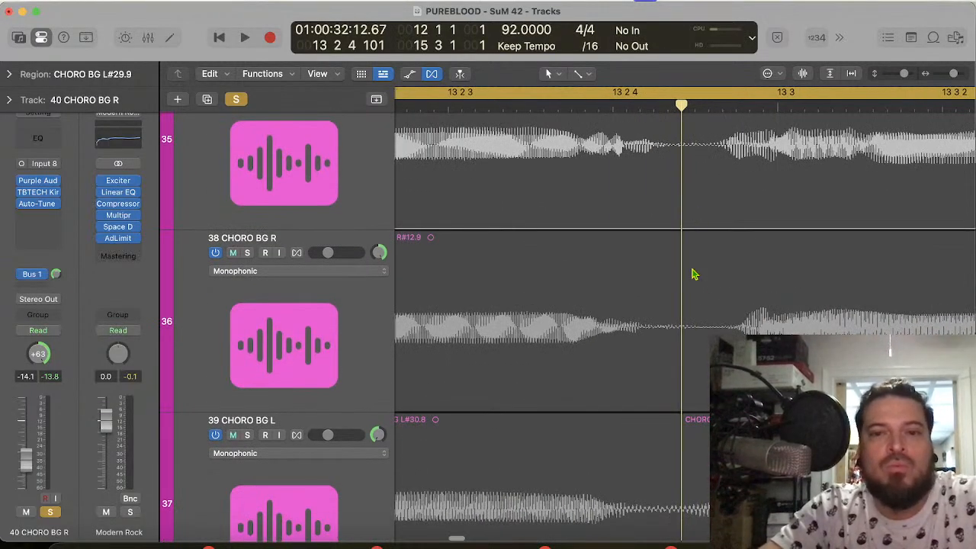
left_click(697, 351, "shift")
scroll(697, 351, "down", 2)
left_click(697, 352, "shift")
scroll(697, 352, "down", 4)
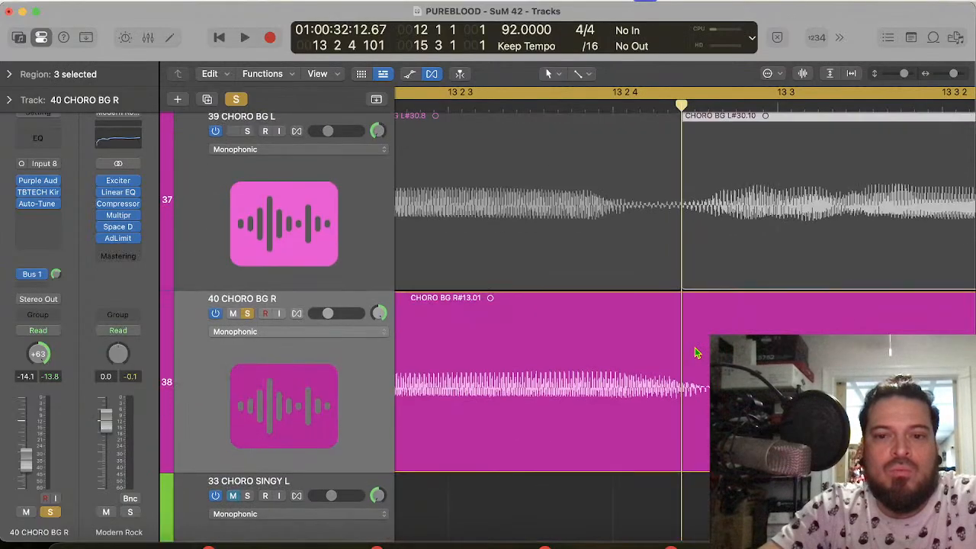
scroll(695, 352, "down", 2)
left_click(697, 382, "shift")
left_click(697, 381, "shift")
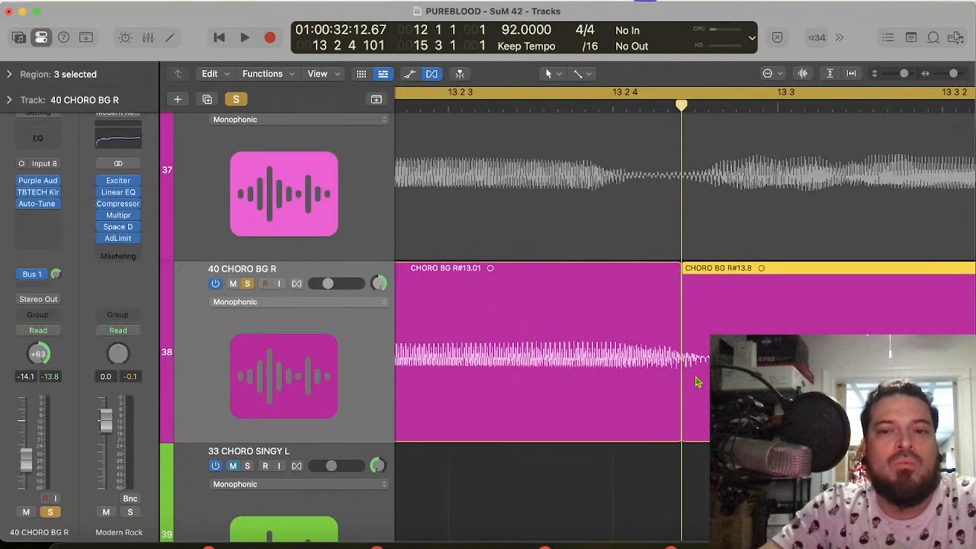
Step: Compare the BG waveforms back to 12 3 3 and play the soloed 40 CHORO BG R from bar 12 into bar 14
scroll(610, 191, "left", 5)
scroll(610, 191, "up", 3)
scroll(610, 193, "left", 10)
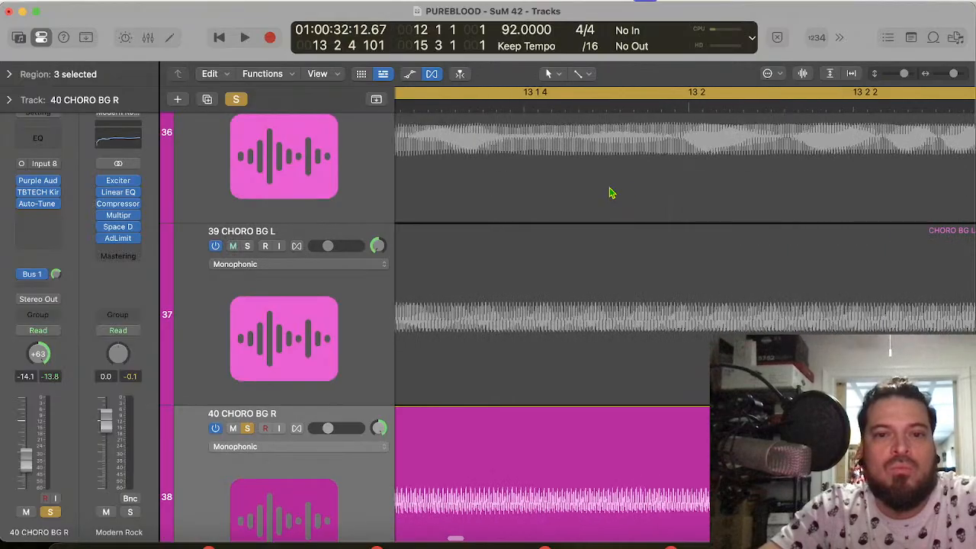
scroll(610, 193, "left", 10)
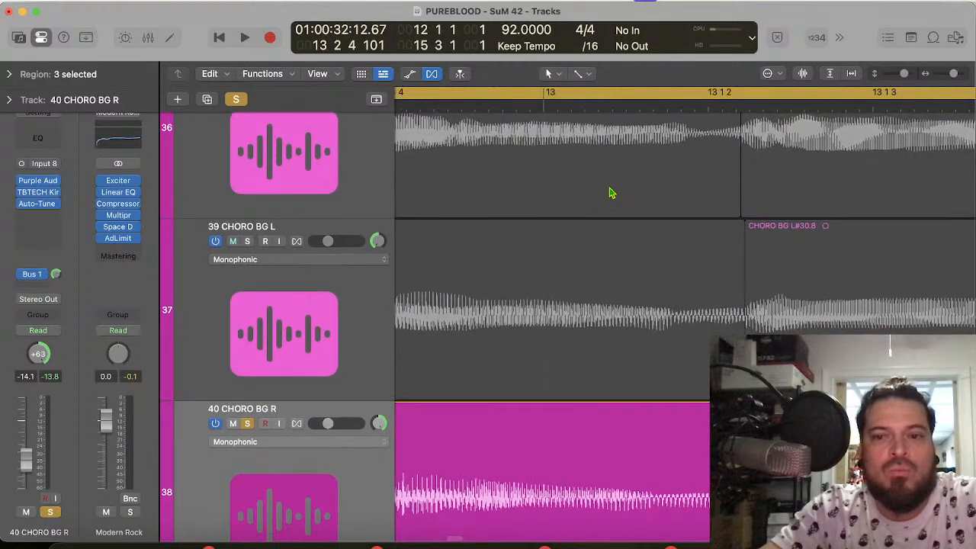
scroll(610, 193, "left", 10)
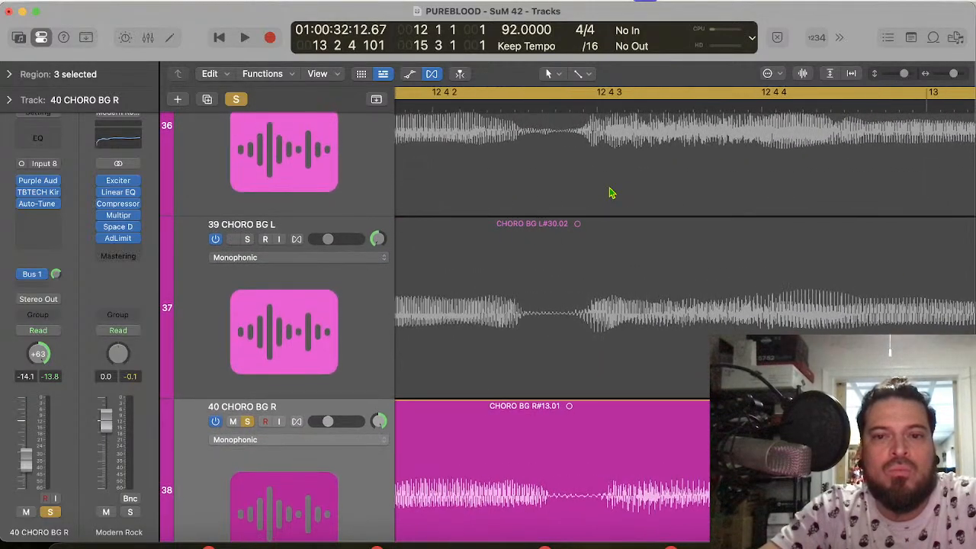
scroll(610, 193, "left", 10)
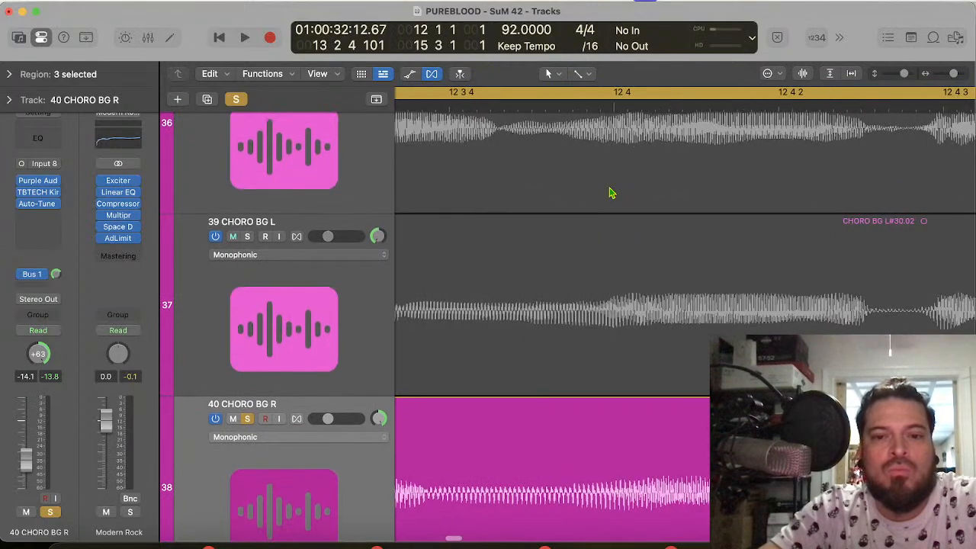
scroll(611, 193, "down", 1)
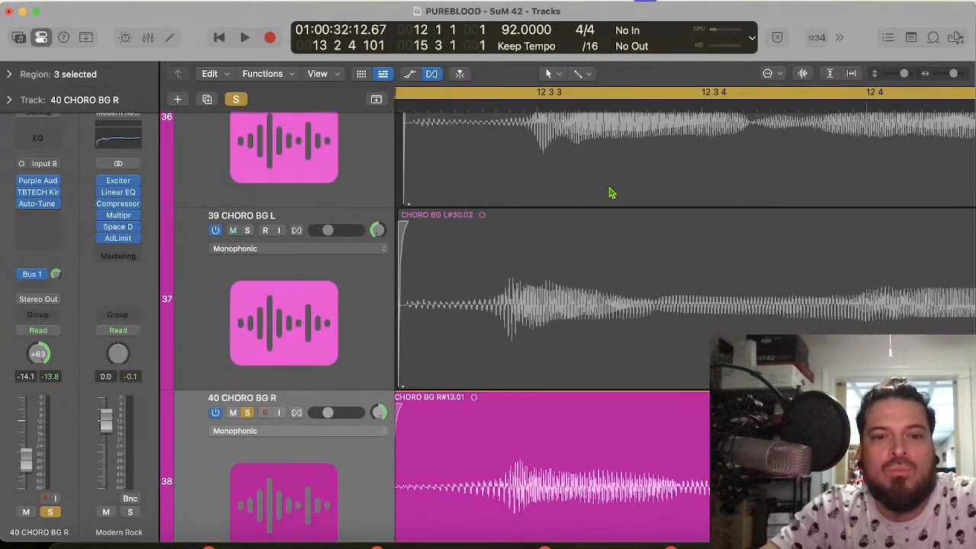
key("space")
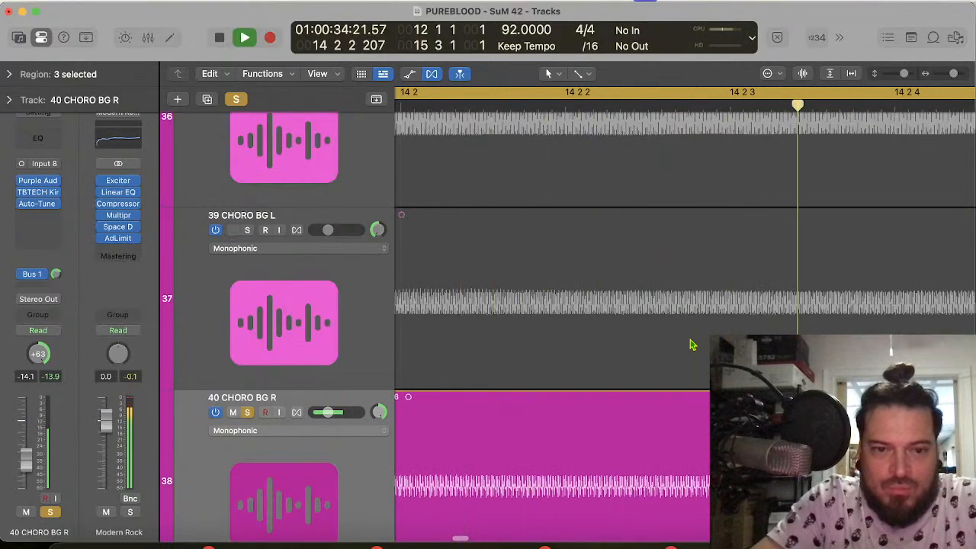
key("space")
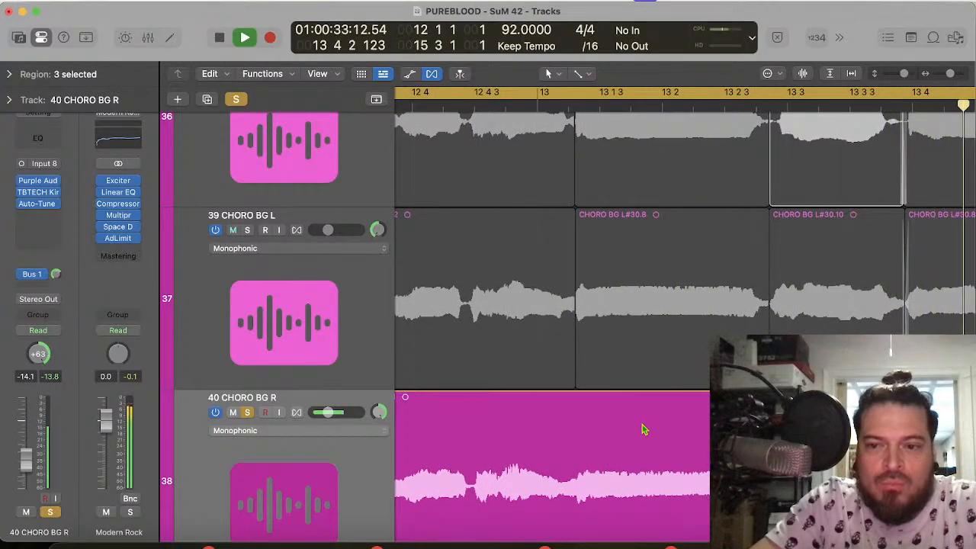
Step: Solo 39 CHORO BG L instead of 40 CHORO BG R and play its phrase into bar 14
left_click(248, 231)
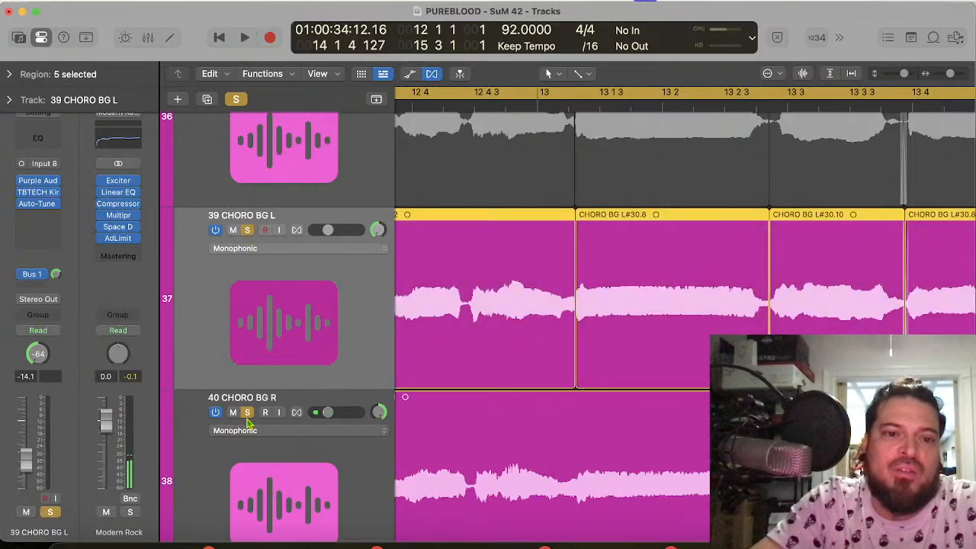
left_click(247, 416)
key("space")
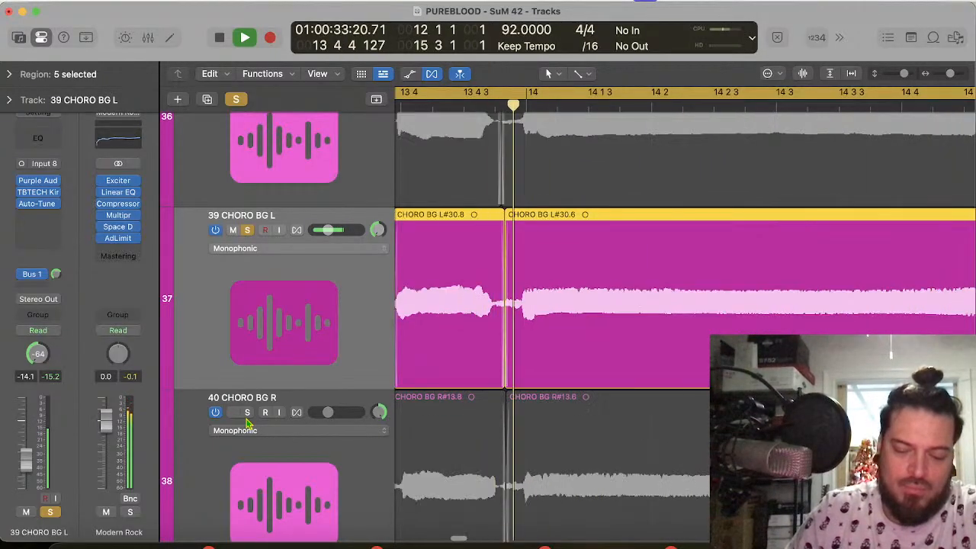
Step: Solo 38 CHORO BG R instead of 39 CHORO BG L and play its phrase from bar 12 into bar 13
left_click(248, 230)
scroll(252, 198, "up", 3)
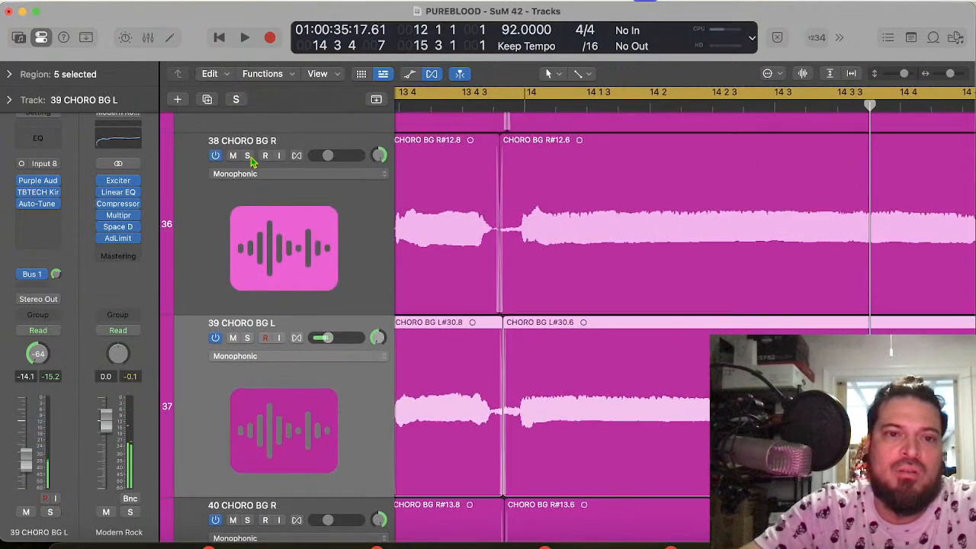
left_click(248, 155)
key("space")
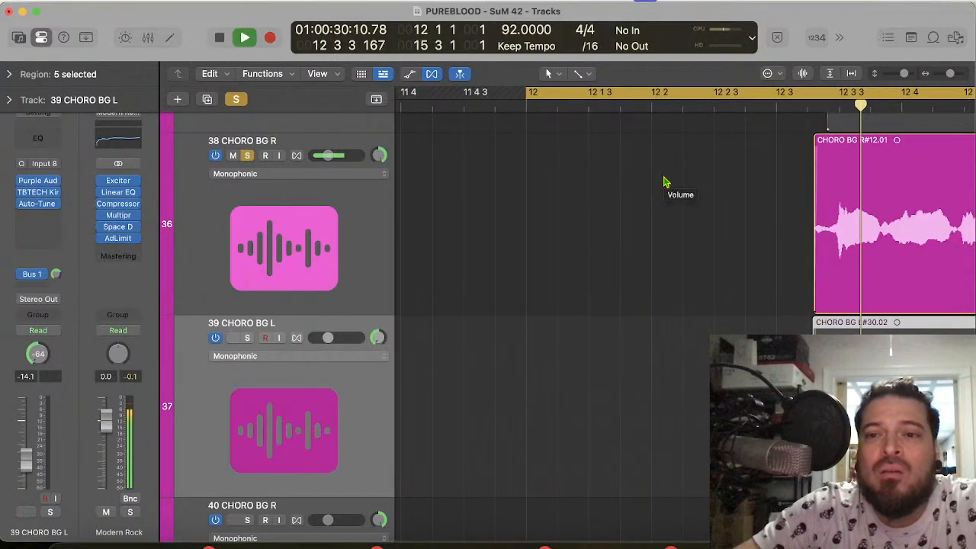
key("space")
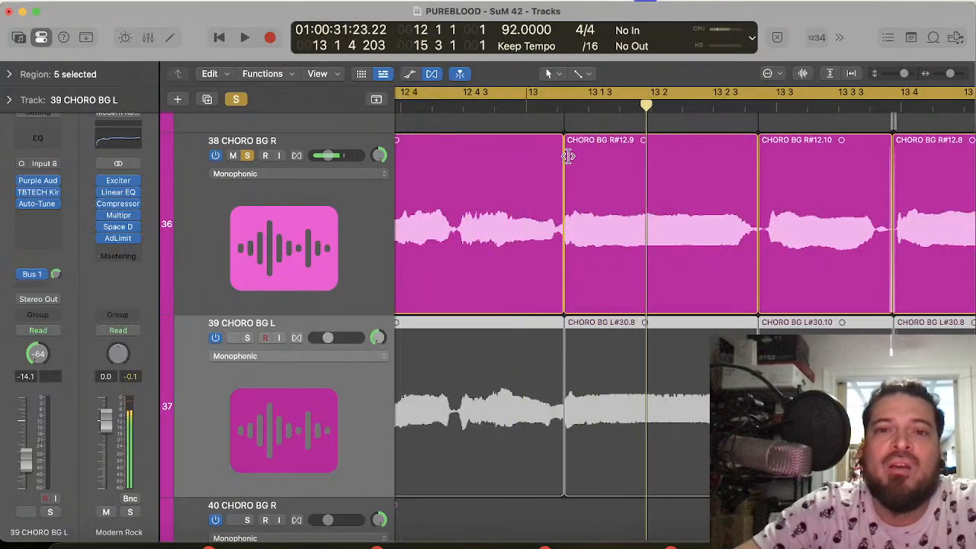
Step: Add a short crossfade at the boundary between the first two 38 CHORO BG R regions, just after 13 1 2
left_click(565, 109)
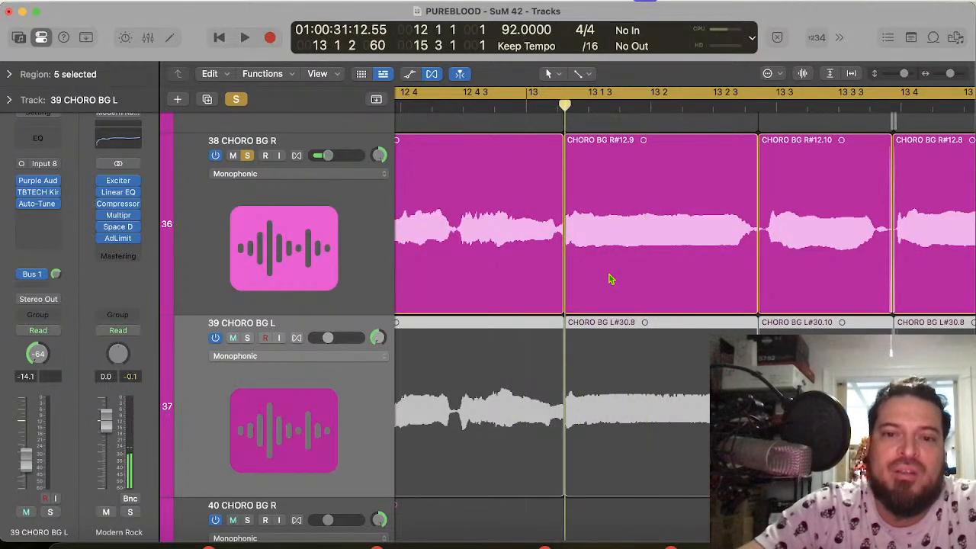
key("super+Right")
key("super+Right")
key("super+Right")
key("super+Right")
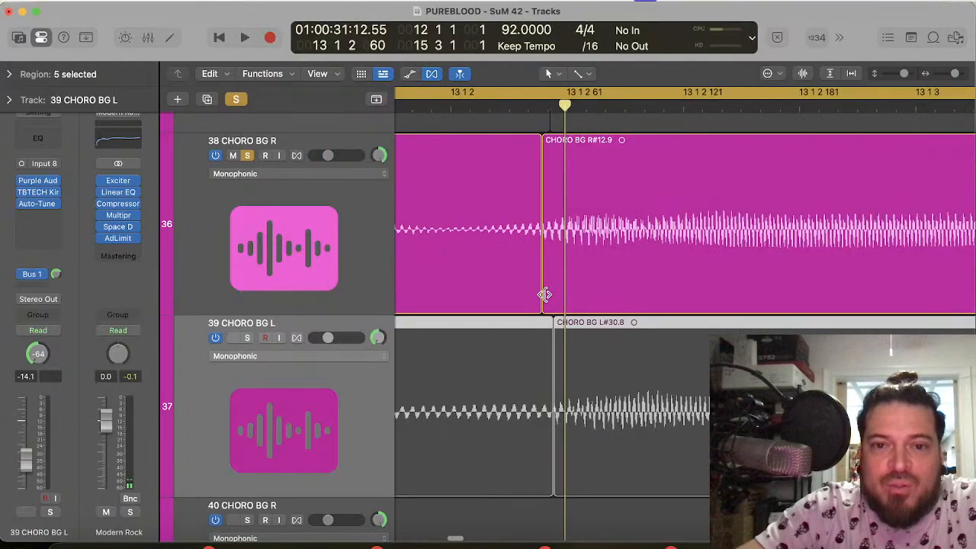
mouse_move(545, 295)
left_mouse_down()
mouse_move(486, 289)
mouse_move(549, 301)
left_mouse_up()
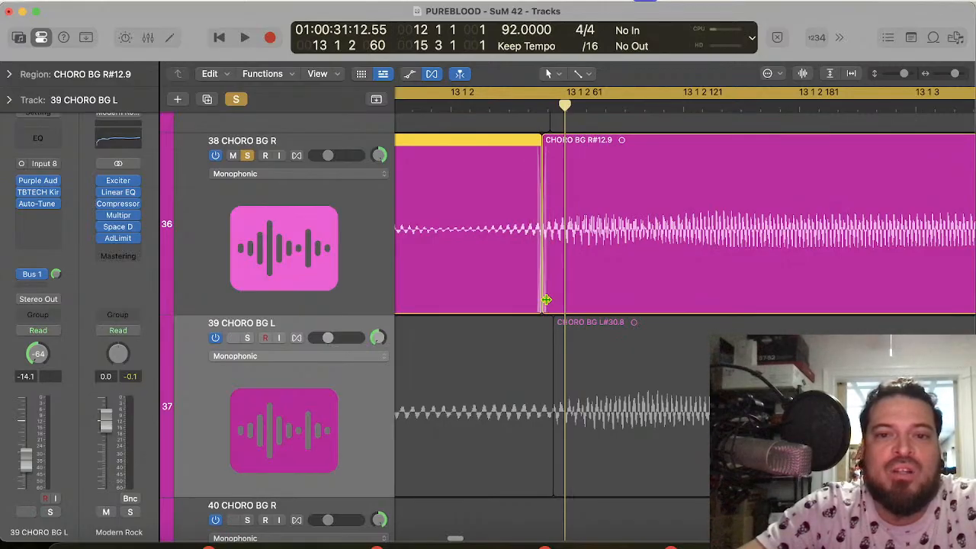
Step: Play the soloed 38 CHORO BG R from bar 12 into bar 14, and replay the passage over the crossfade near 13 1 2
key("space")
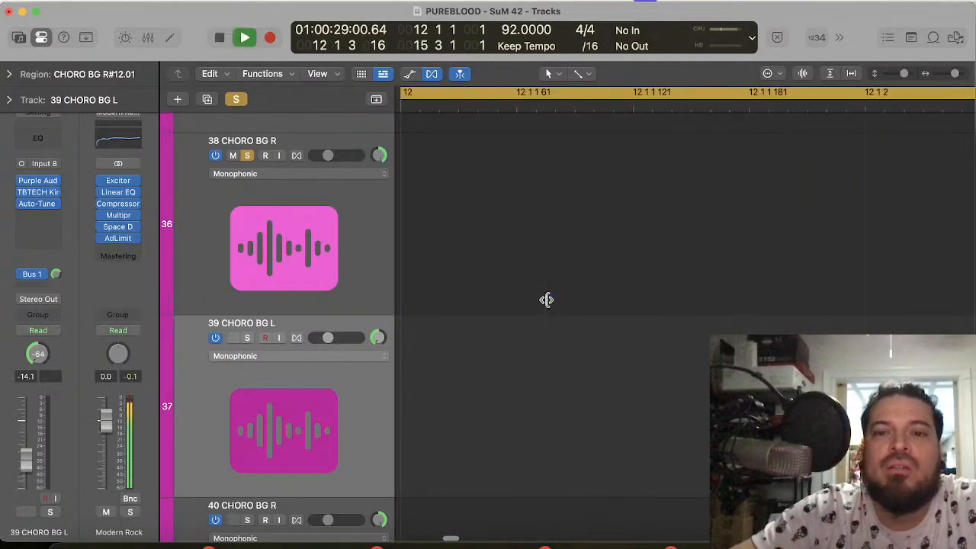
key("super+Left")
key("super+Left")
key("super+Left")
key("super+Left")
key("super+Left")
key("super+Left")
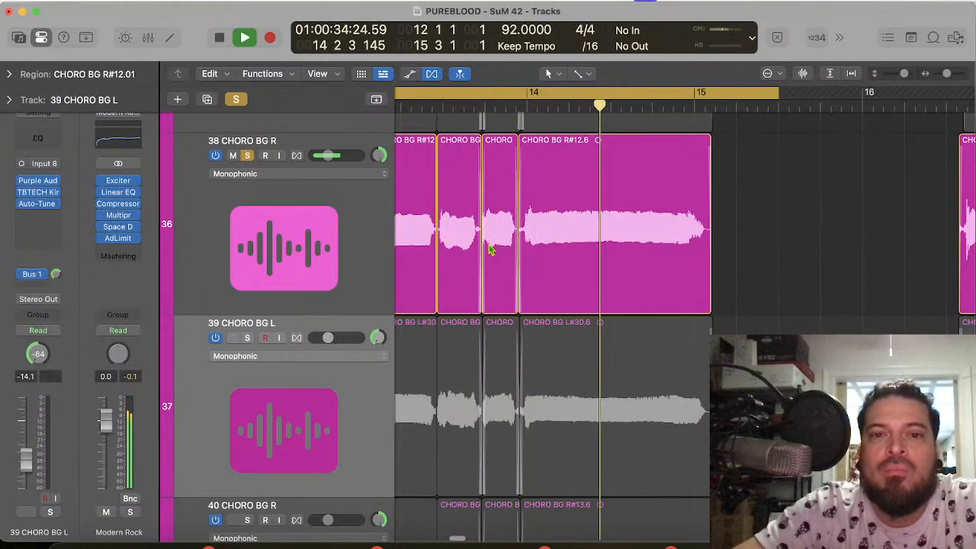
key("space")
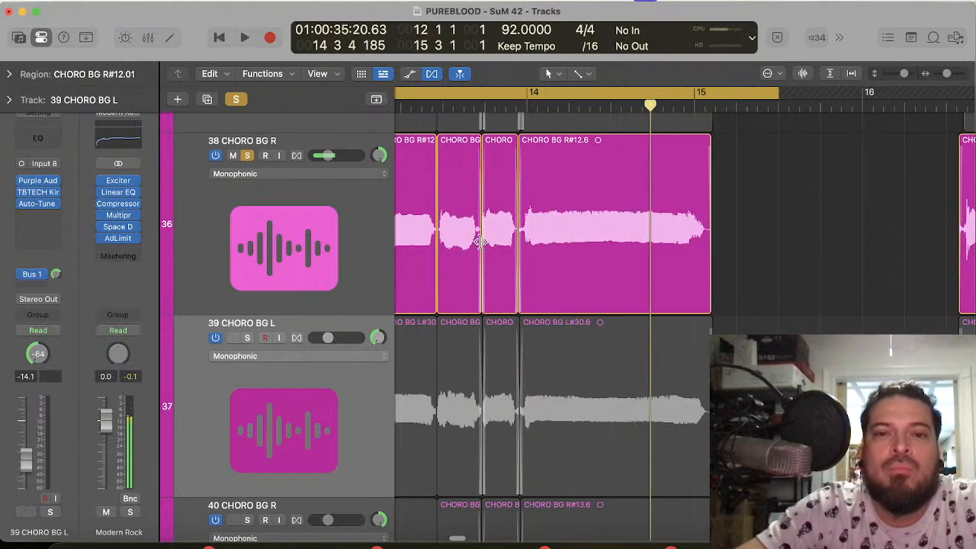
key("space")
key("super+Right")
key("super+Right")
key("super+Right")
key("super+Right")
key("super+Right")
key("super+Right")
key("super+Right")
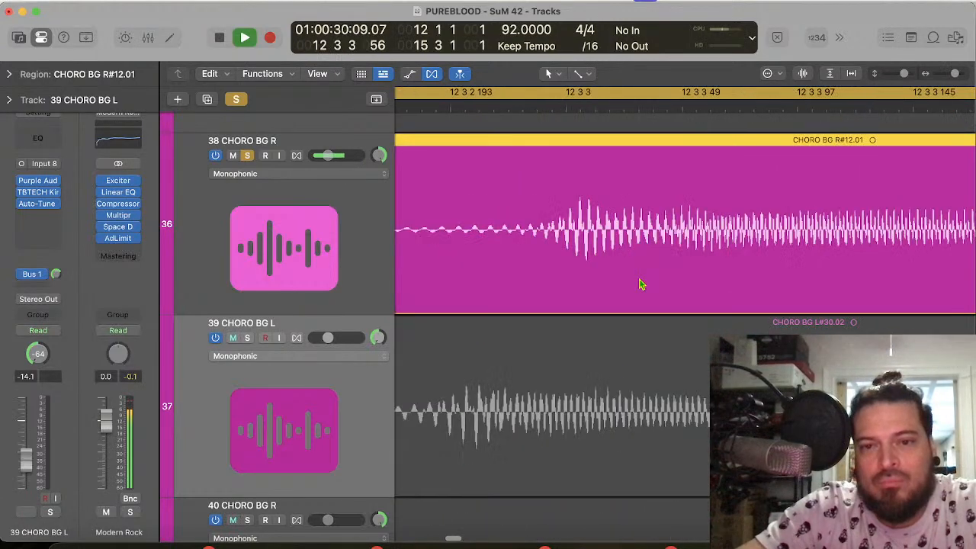
key("space")
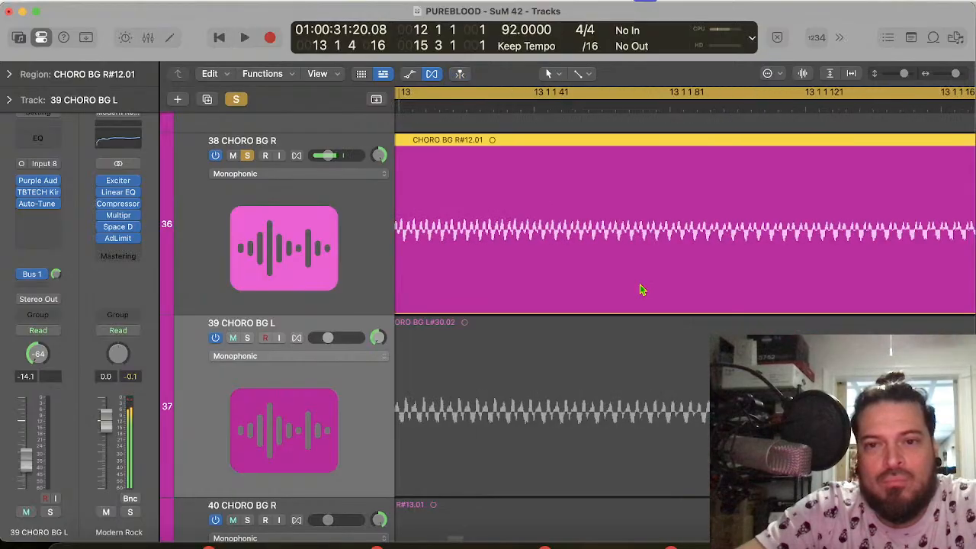
Step: Shorten the crossfade between 38 CHORO BG R#12.01 and R#12.9 to a few ticks around 13 1 2 47
key("super+Left")
key("super+Left")
key("super+Left")
key("super+Left")
key("super+Left")
key("super+Left")
key("super+Left")
key("super+Right")
key("super+Right")
key("super+Right")
key("super+Right")
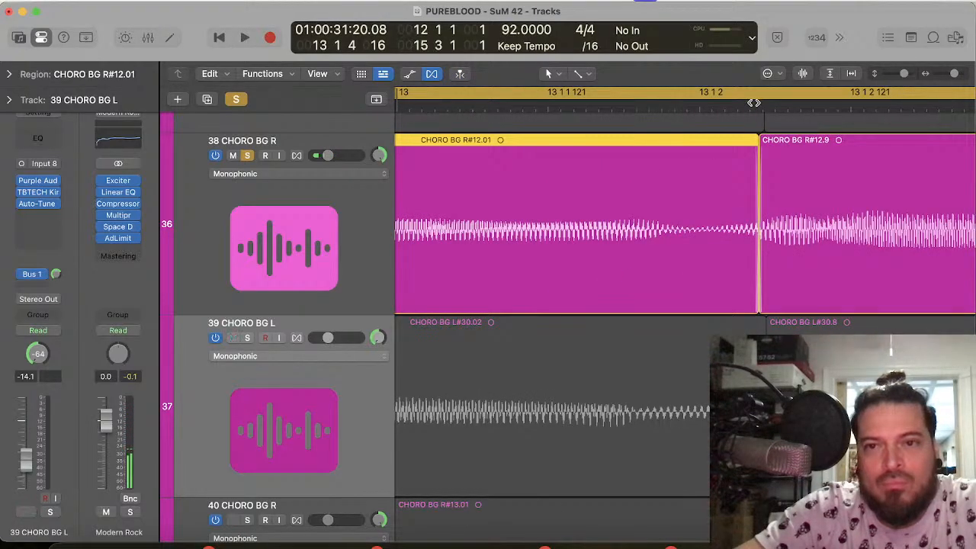
left_click(800, 236)
key("super+Right")
key("super+Right")
key("super+Right")
key("super+Right")
key("super+Right")
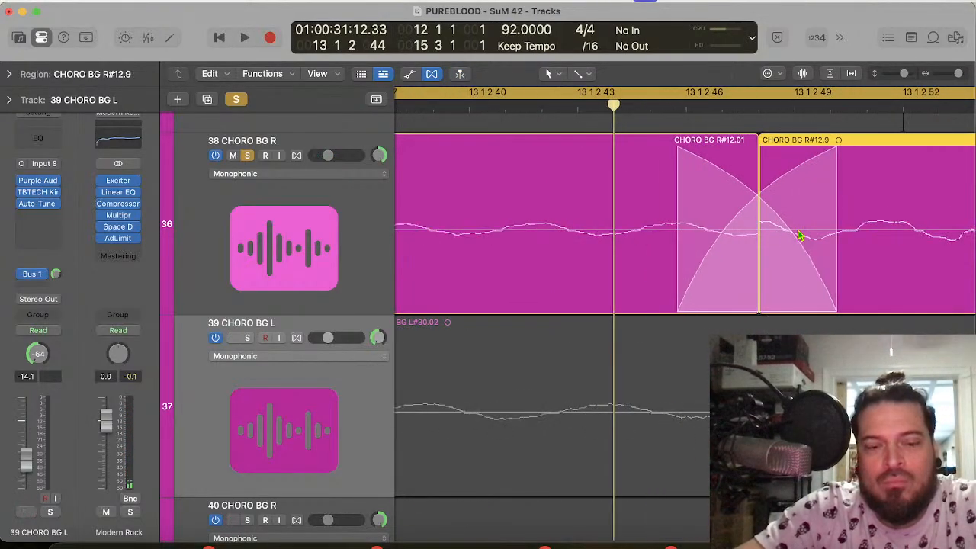
left_click_drag(834, 306, 778, 305)
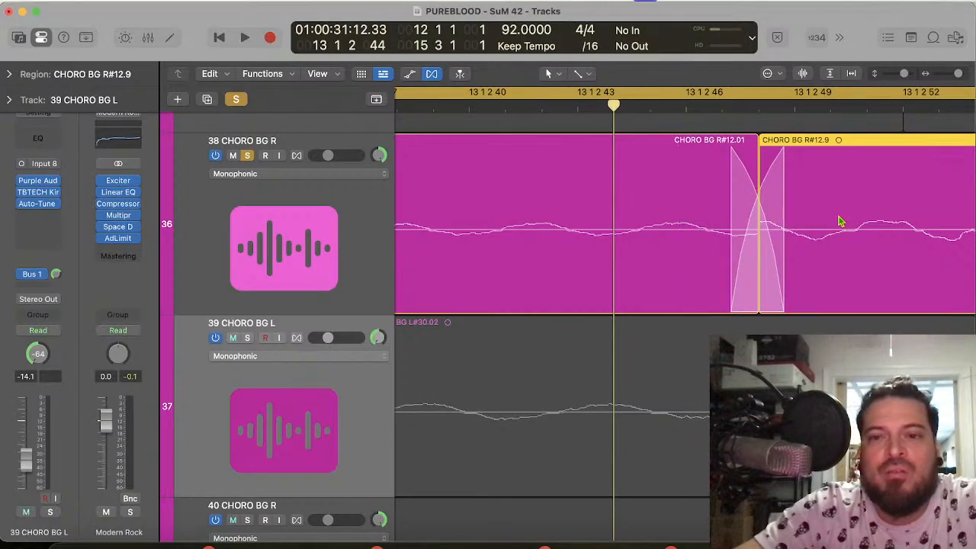
Step: Play the soloed 38 CHORO BG R across the shortened crossfade from bar 12 to 13 4 3
key("super+Left")
key("super+Left")
key("super+Left")
key("super+Left")
key("super+Left")
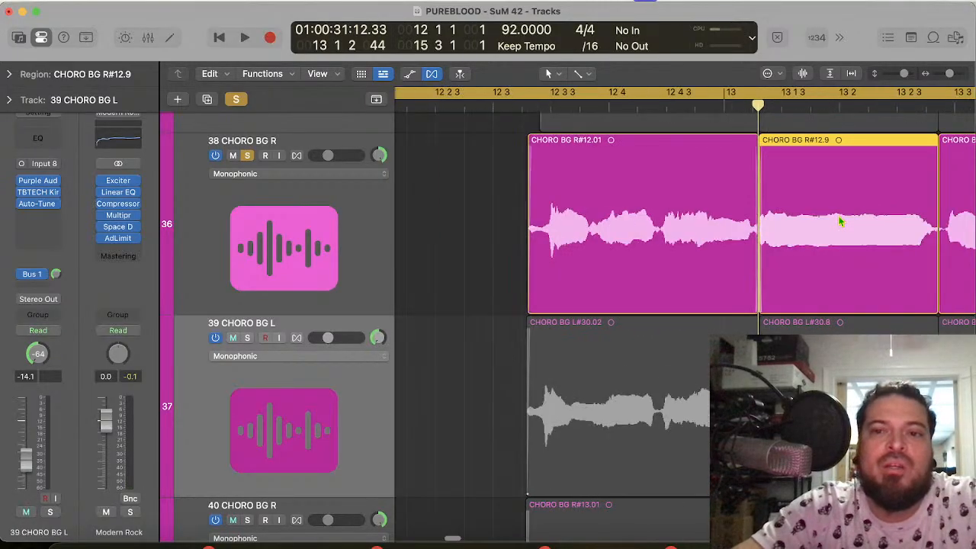
key("space")
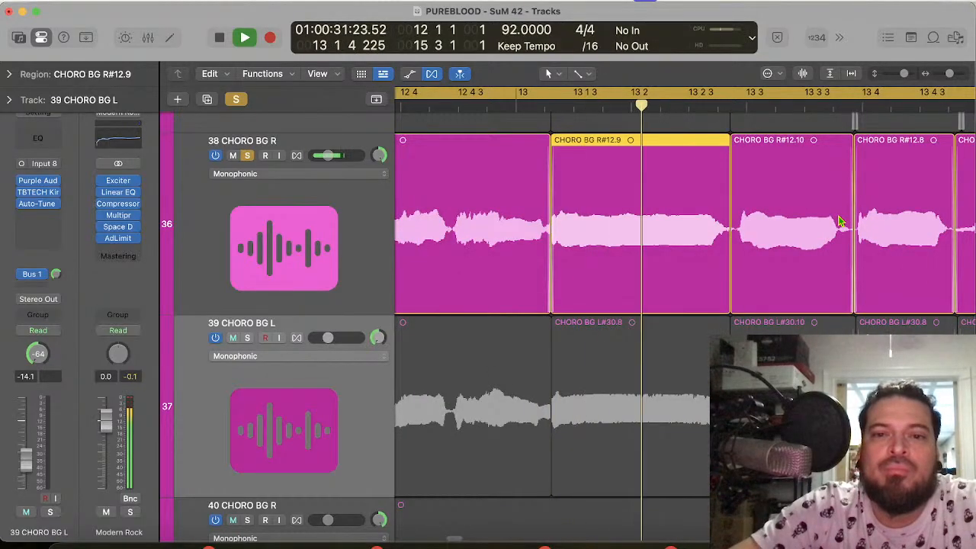
key("space")
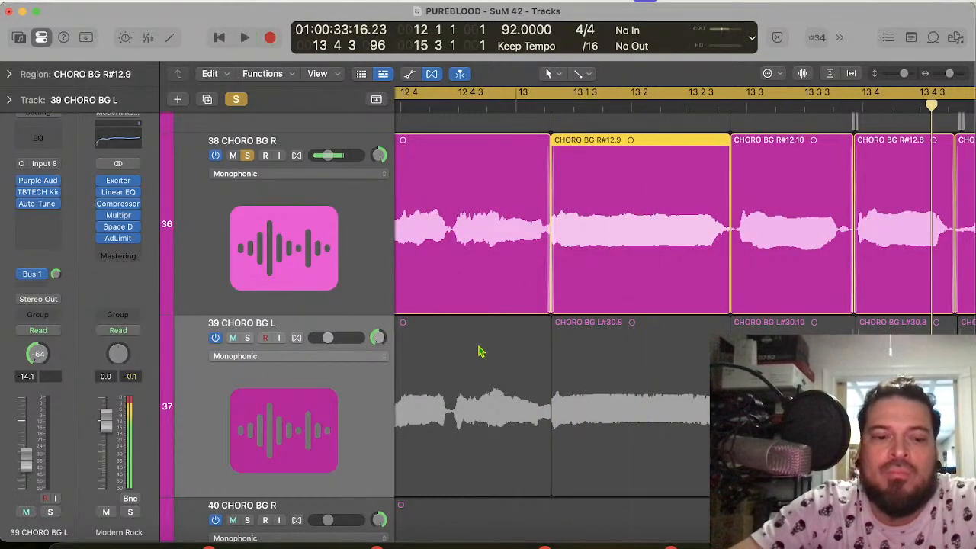
Step: Widen the crossfade between CHORO BG R#12.01 and R#12.9 to about 10 ticks around 13 1 2 47
left_click(556, 109)
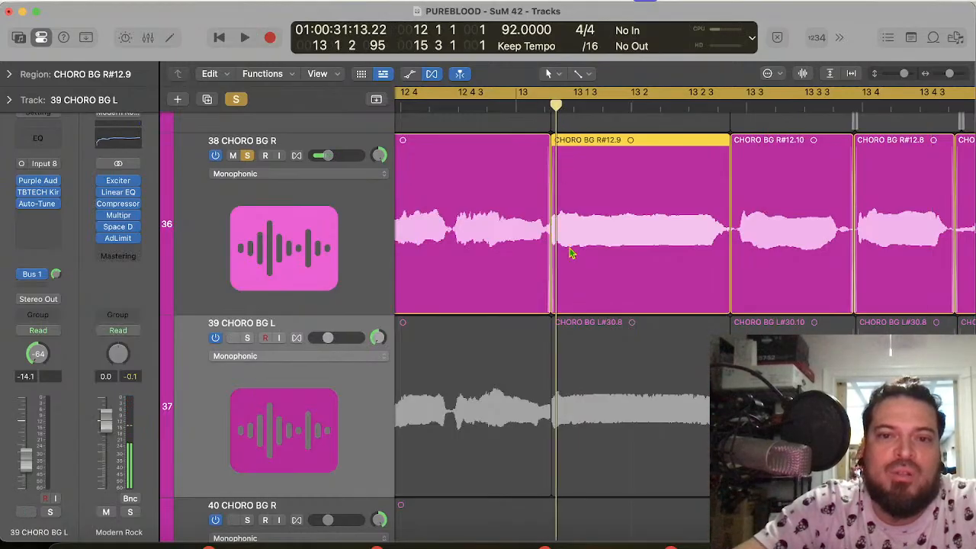
key("super+Right")
key("super+Right")
key("super+Right")
key("super+Right")
key("super+Right")
key("super+Right")
key("super+Right")
key("super+Right")
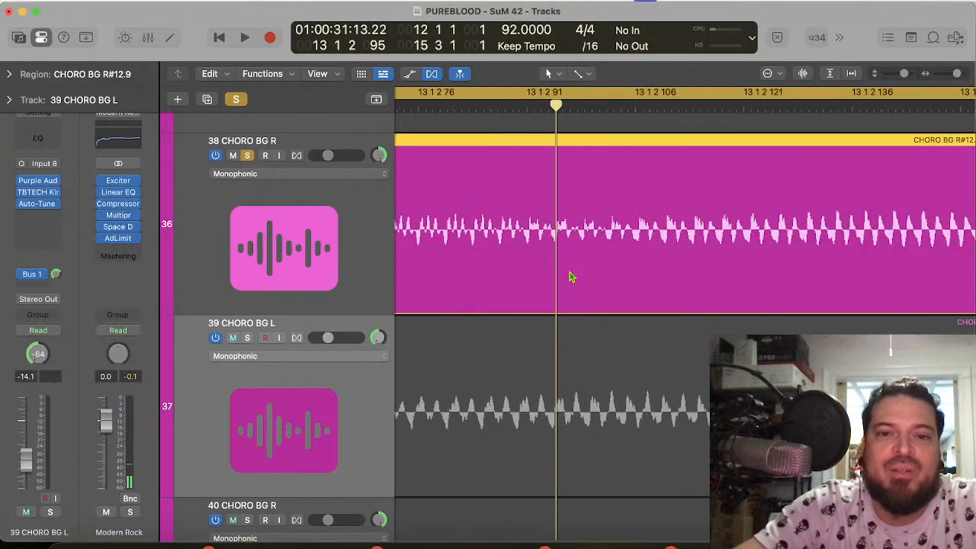
scroll(572, 277, "left", 5)
scroll(572, 276, "left", 3)
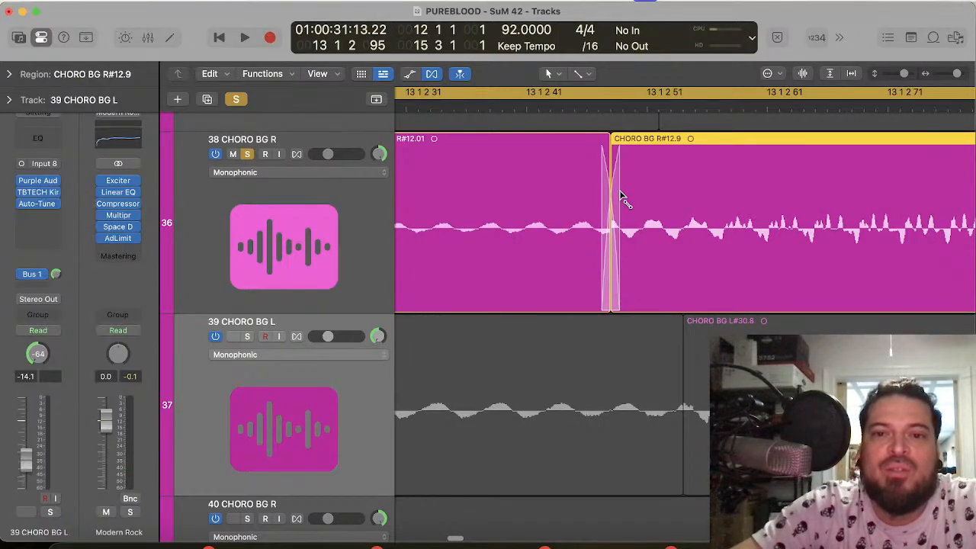
left_click_drag(600, 203, 680, 203)
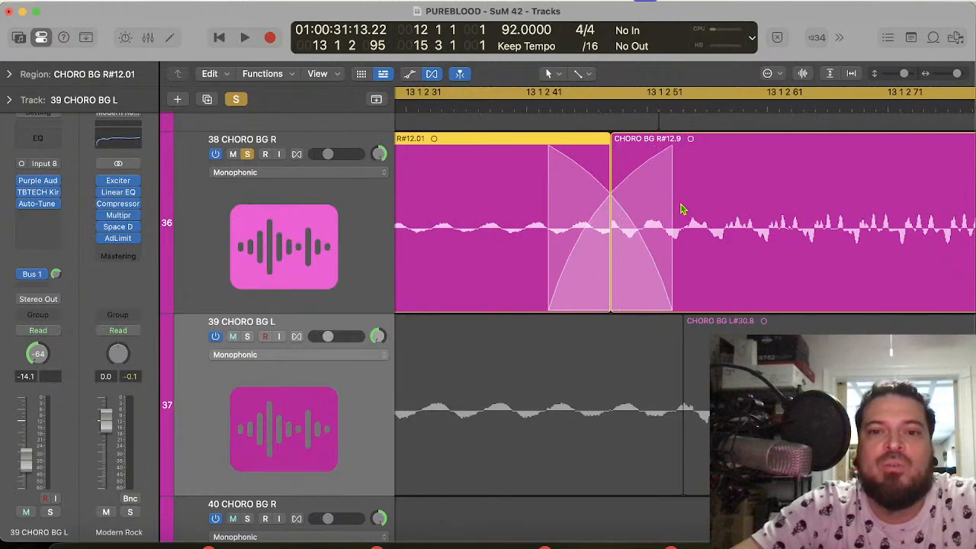
Step: Play the soloed 38 CHORO BG R over the widened crossfade into bar 14
key("space")
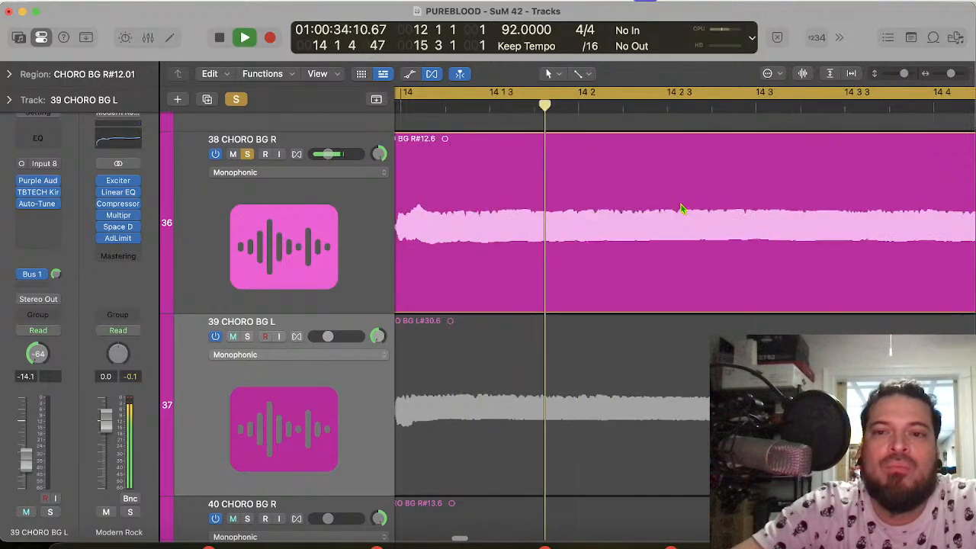
scroll(683, 209, "up", 8)
key("space")
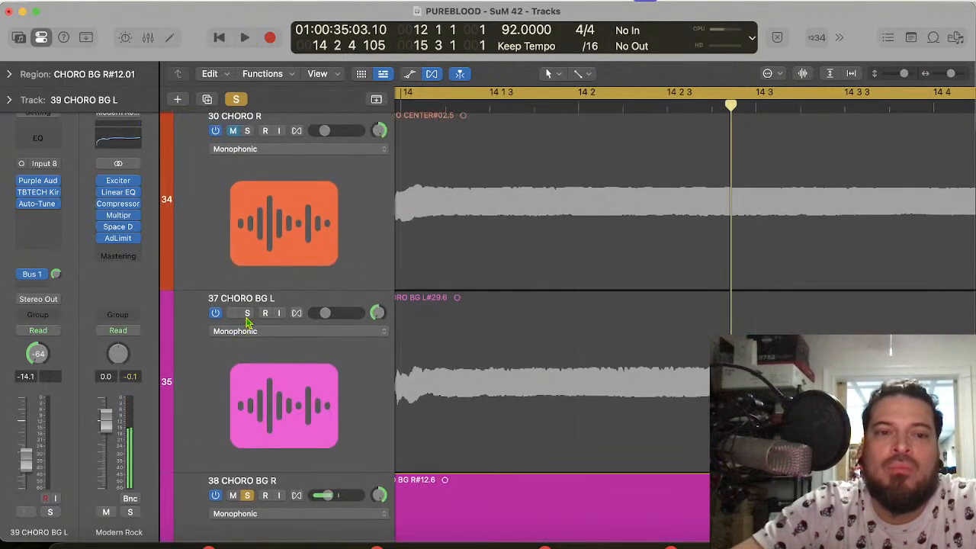
Step: Move the solo from 38 CHORO BG R to 37 CHORO BG L and play it up to the end of bar 13
left_click(247, 315)
left_click(249, 496)
key("space")
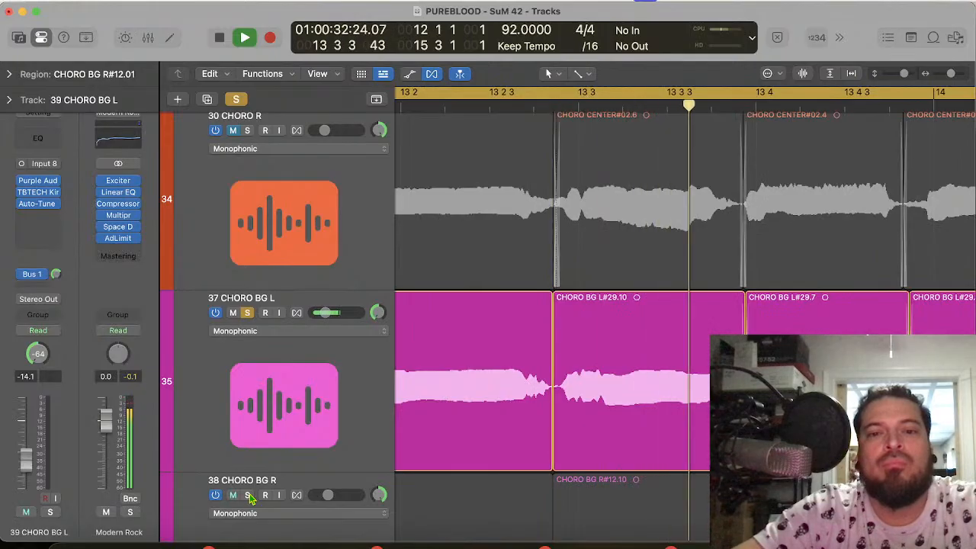
key("space")
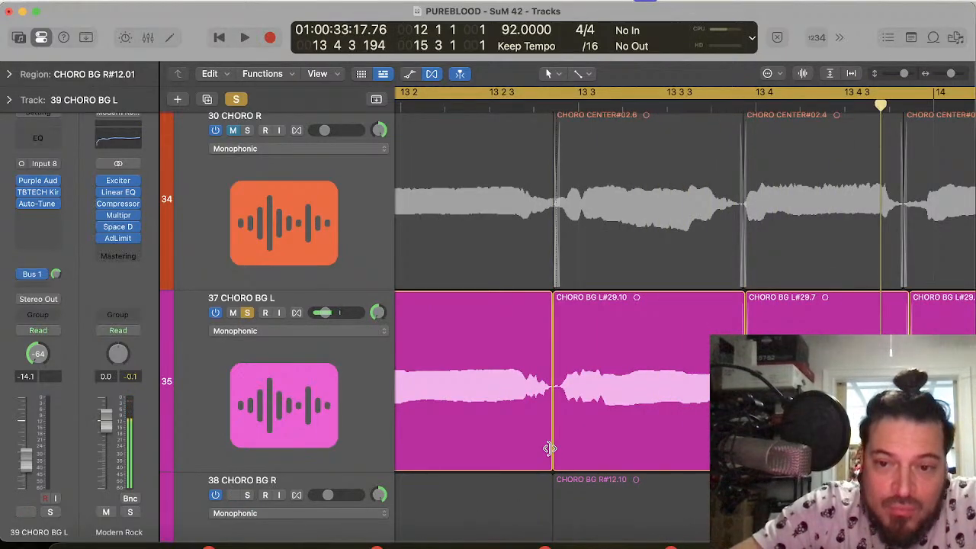
Step: Add a short crossfade before CHORO BG L#29.10 on 37 CHORO BG L, just before 13 3, and play the phrase through
left_click(549, 453)
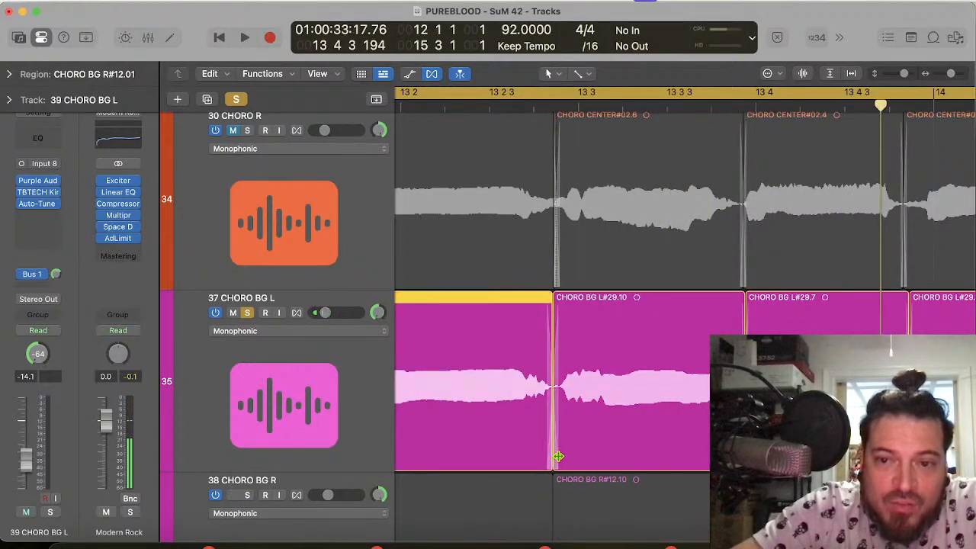
key("space")
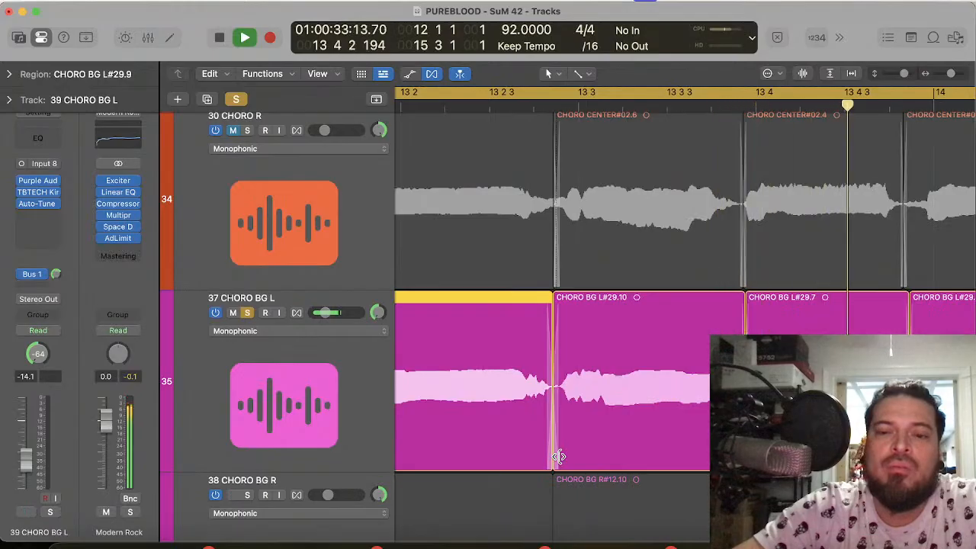
key("space")
Step: Turn off the solo on 37 CHORO BG L and play the phrase with all unmuted chorus layers
left_click(248, 313)
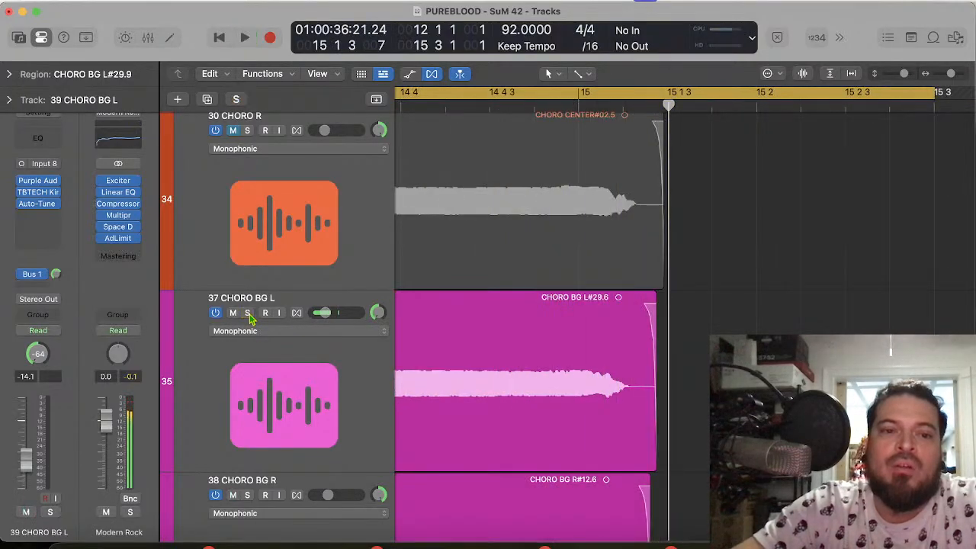
key("space")
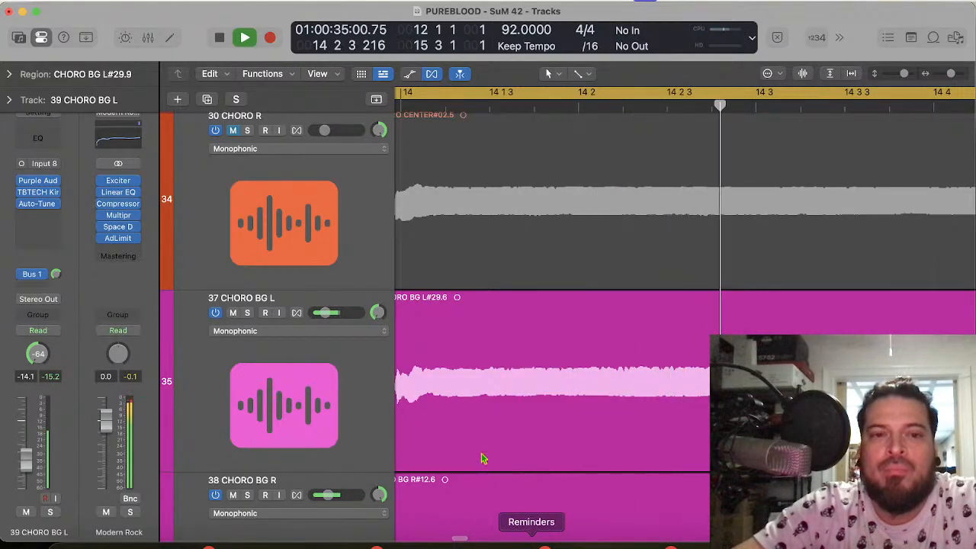
key("space")
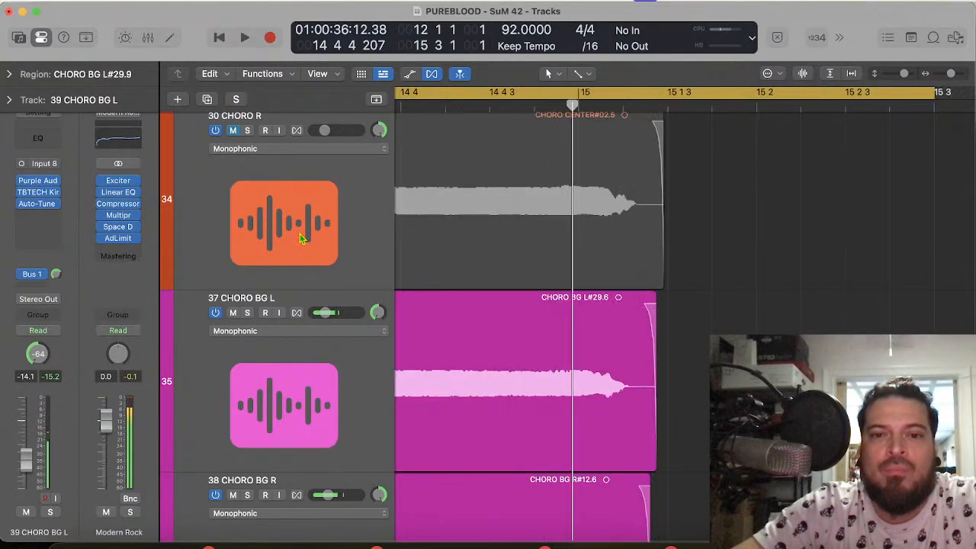
Step: Unmute 29 CHORO L and 30 CHORO R together and play the chorus phrase to its end in bar 15
left_click(301, 239)
scroll(301, 238, "up", 10)
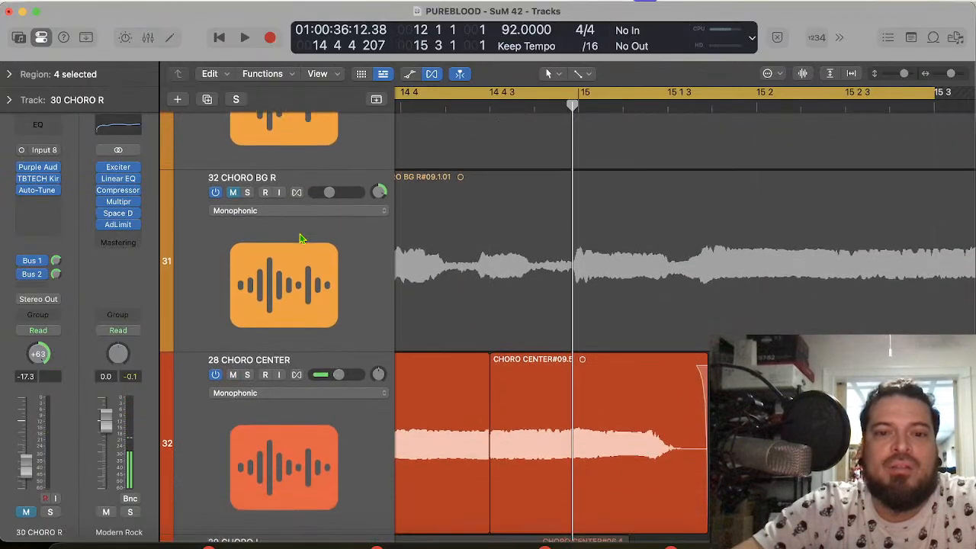
scroll(301, 239, "down", 4)
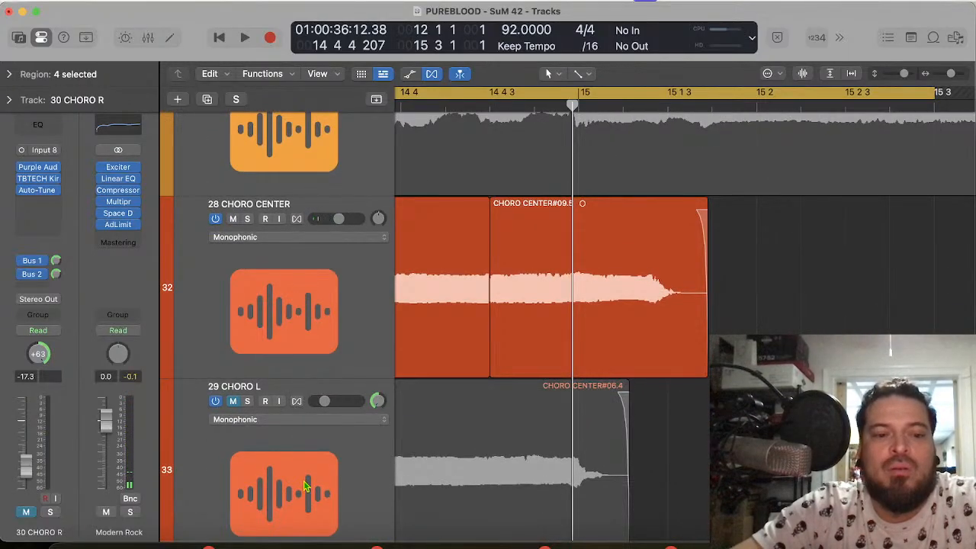
scroll(305, 487, "down", 3)
left_click(234, 380)
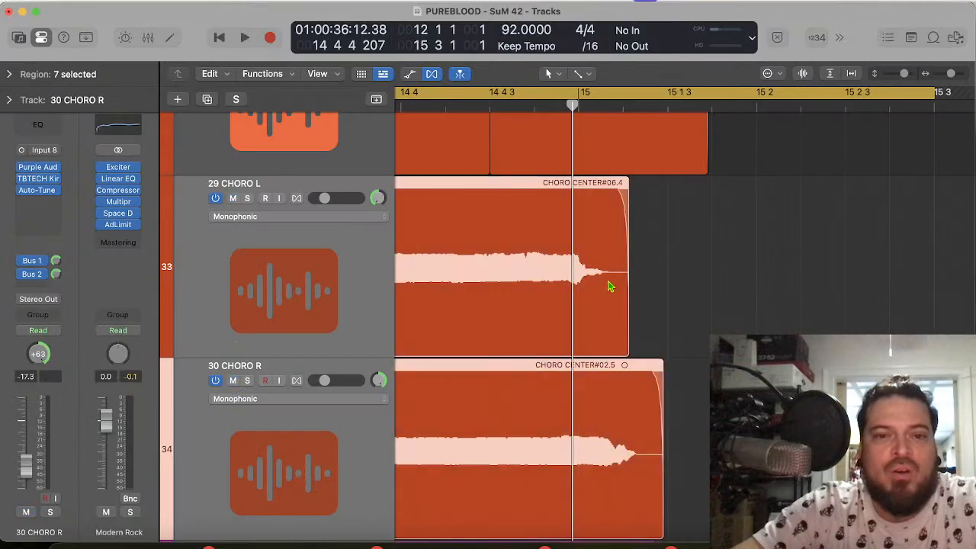
key("space")
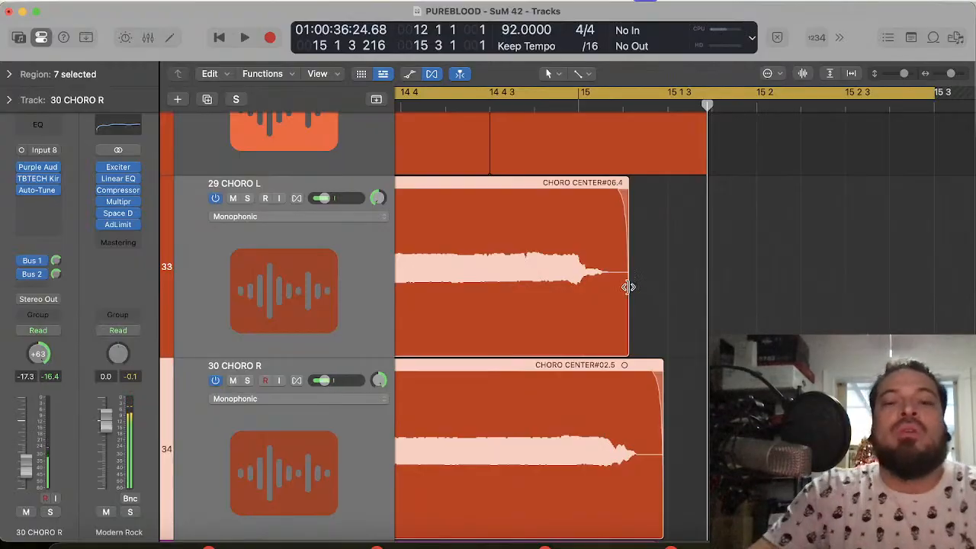
Step: Unmute the PUREBLOOD - SUNRISE DRUMS track and start playback from bar 12
scroll(628, 286, "up", 6)
scroll(628, 287, "down", 2)
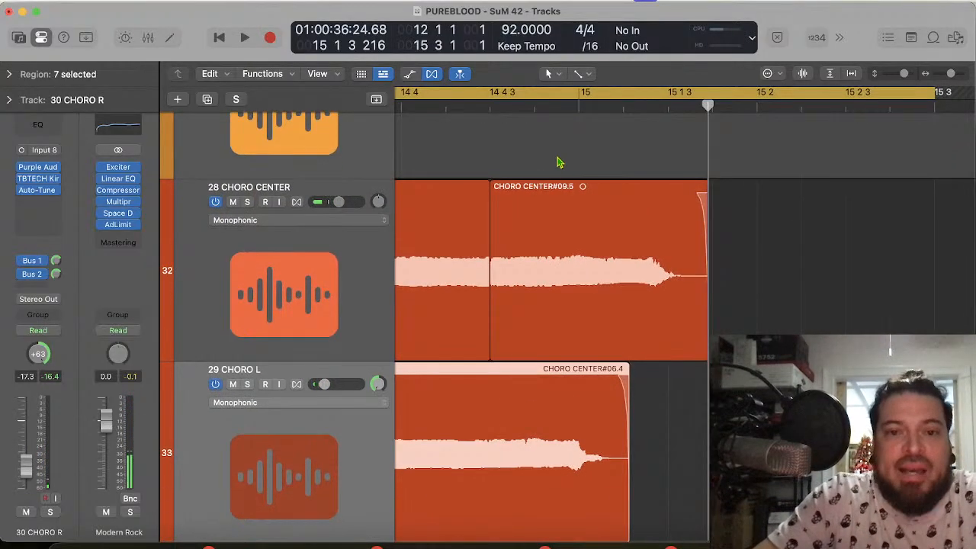
scroll(446, 219, "up", 20)
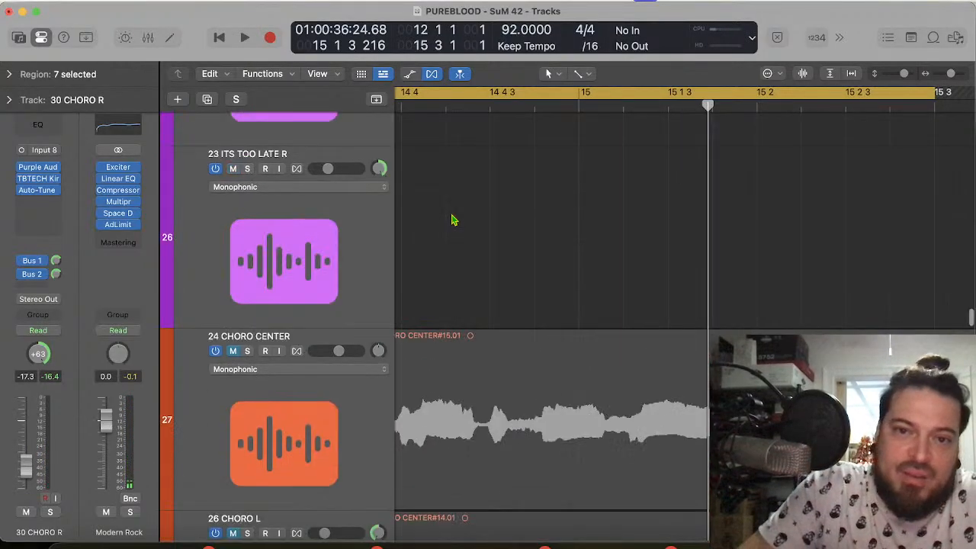
scroll(452, 220, "up", 15)
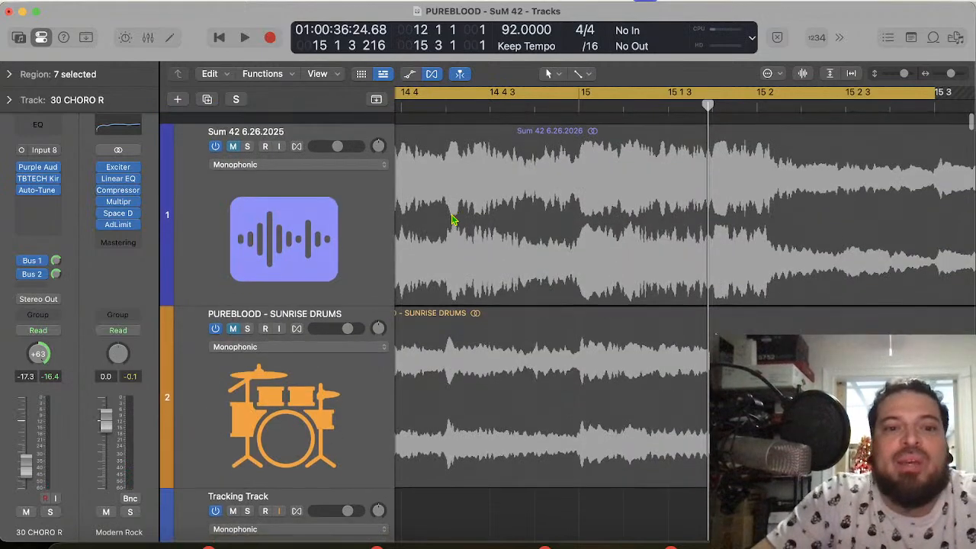
left_click(233, 316)
key("space")
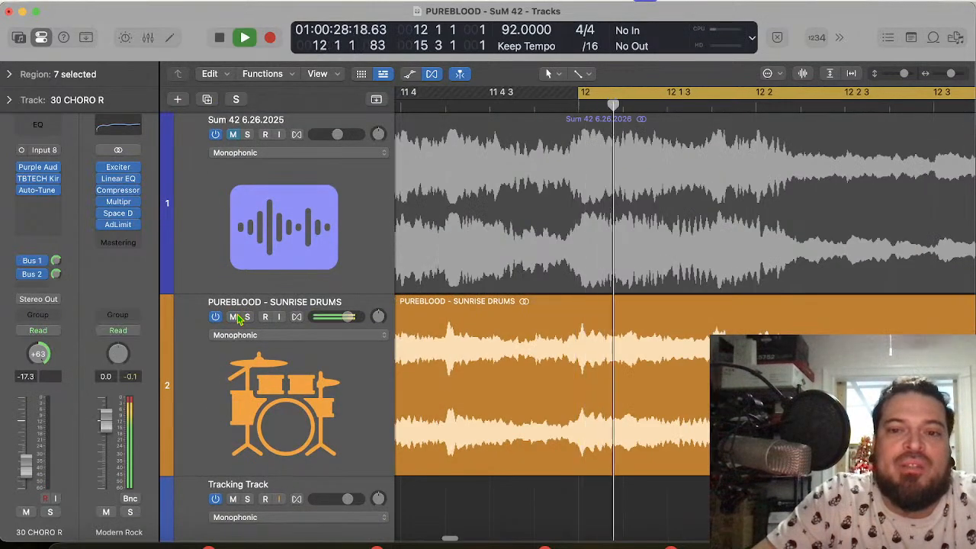
Step: Unmute the chorus tracks from 24 CHORO CENTER through 32 CHORO BG R and play bar 12 into the start of bar 15
scroll(424, 413, "down", 20)
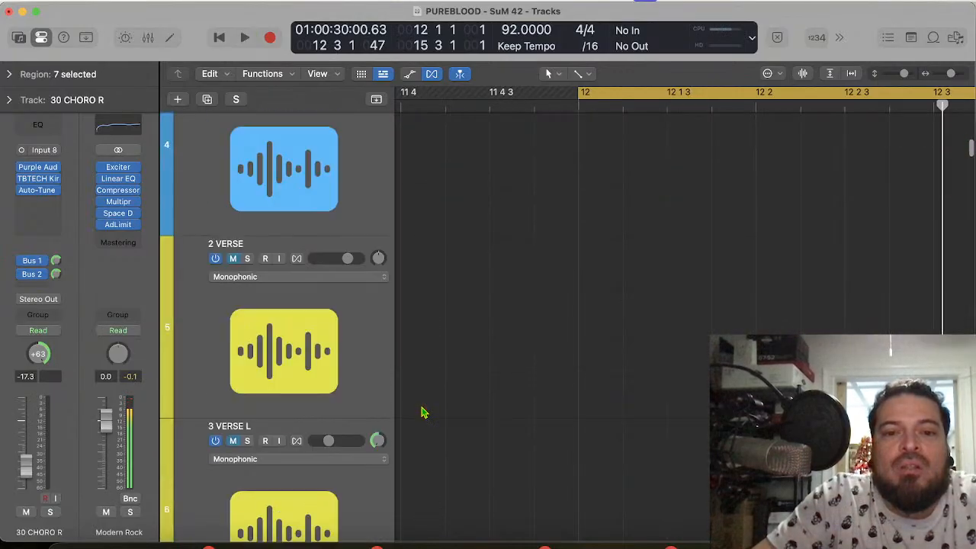
scroll(423, 413, "down", 15)
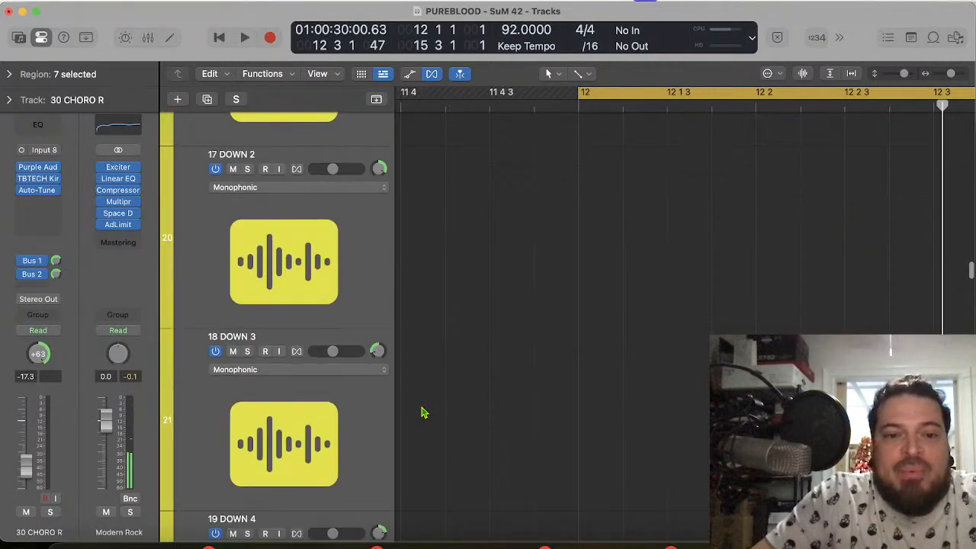
left_click(293, 410)
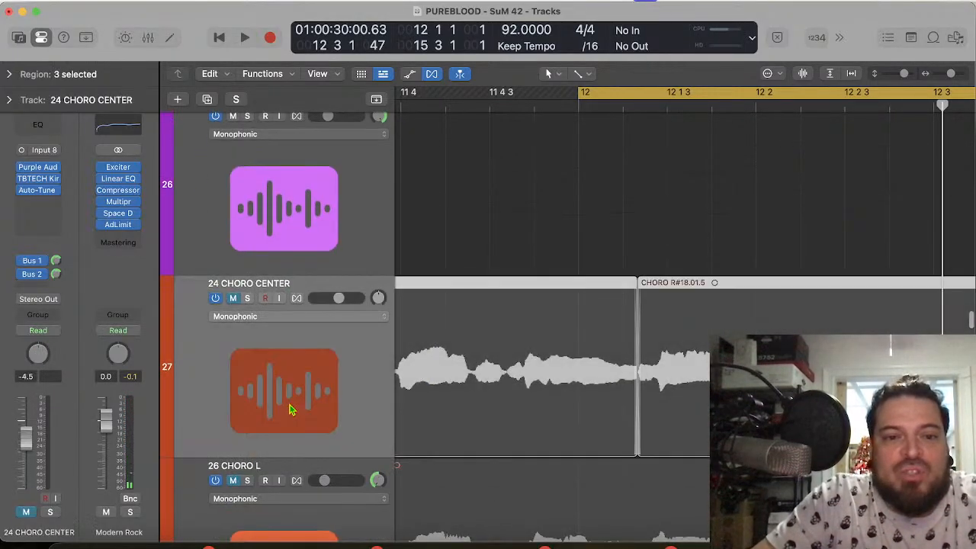
scroll(290, 408, "down", 8)
scroll(289, 409, "down", 5)
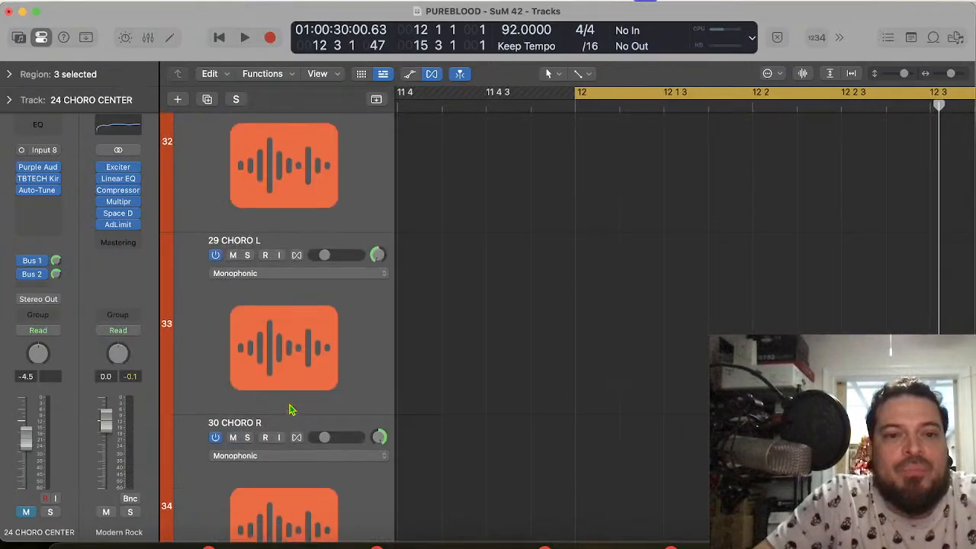
scroll(290, 408, "up", 5)
left_click(297, 278, "shift")
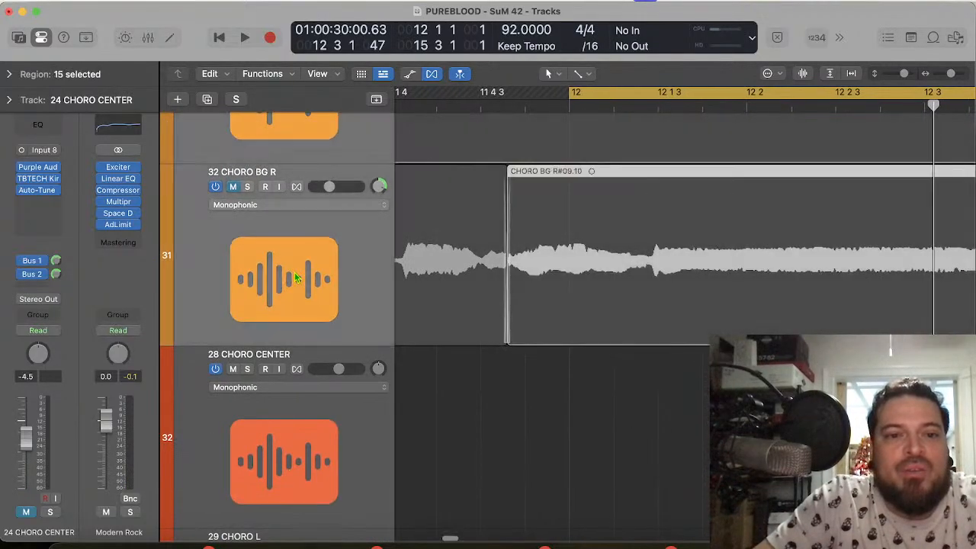
left_click(234, 187)
key("space")
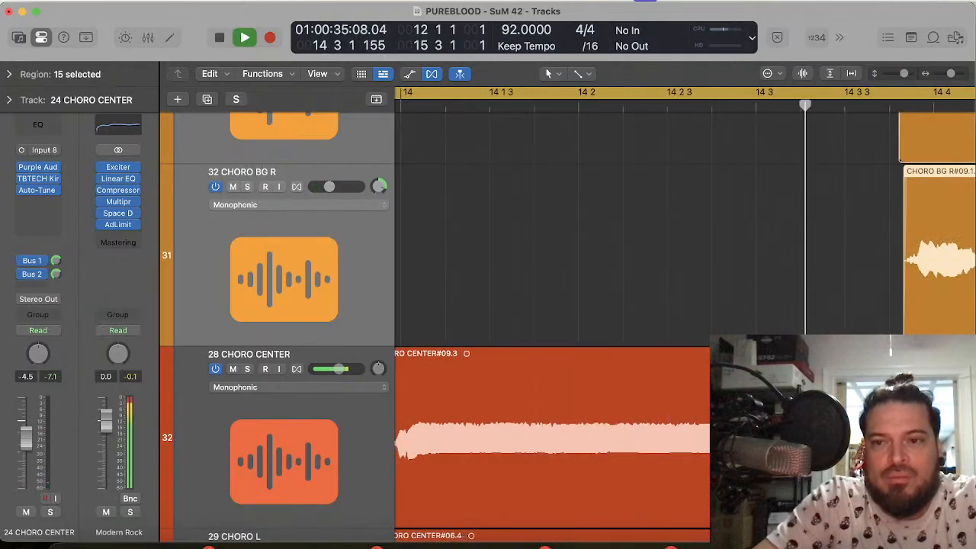
key("space")
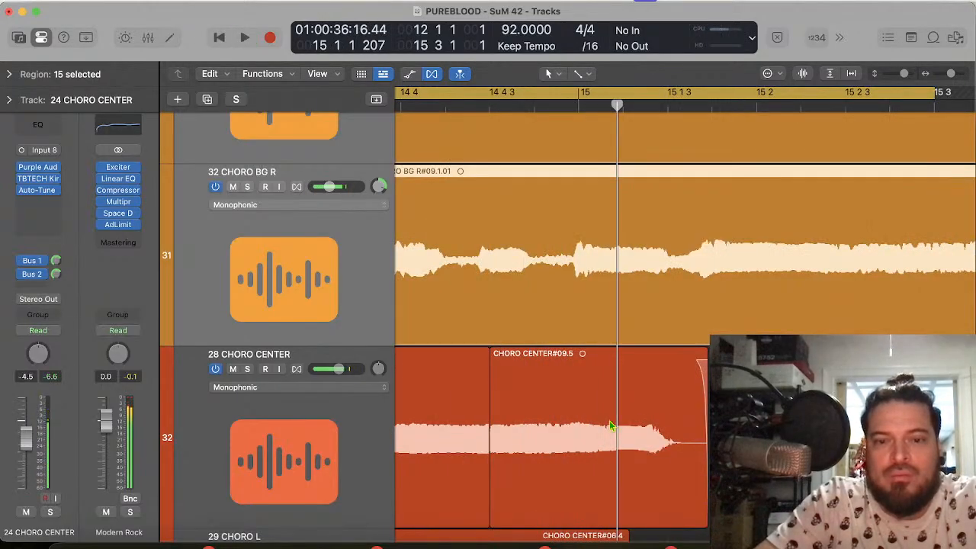
Step: Time-compress the last 28 CHORO CENTER region, CHORO CENTER#09.5, so it ends just after 15 1 2
scroll(610, 425, "left", 5)
scroll(610, 425, "down", 3)
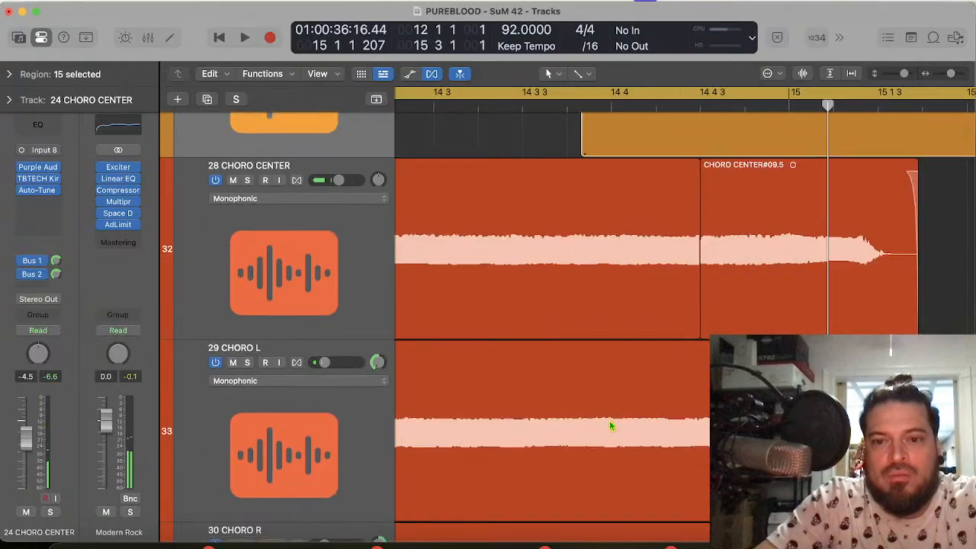
scroll(609, 420, "down", 3)
scroll(609, 425, "up", 3)
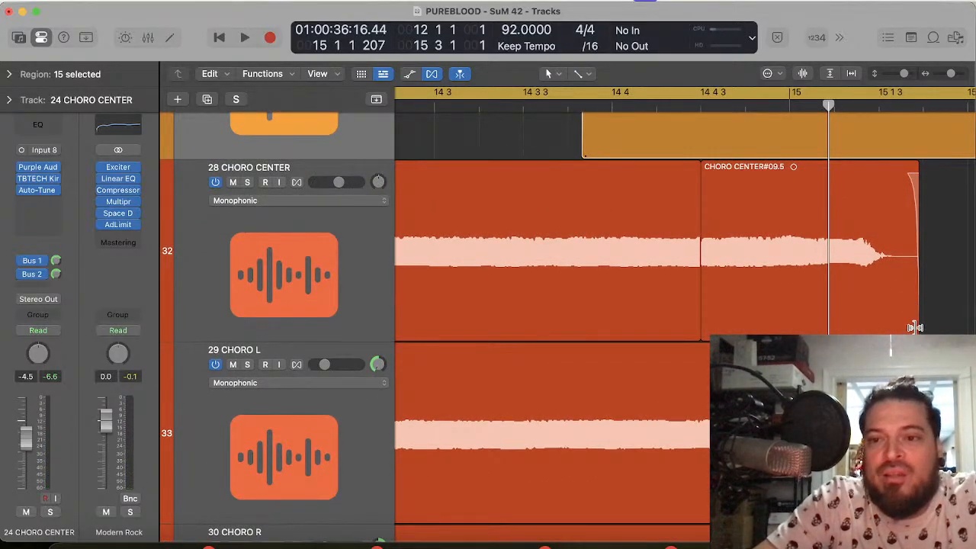
left_click_drag(915, 328, 842, 329)
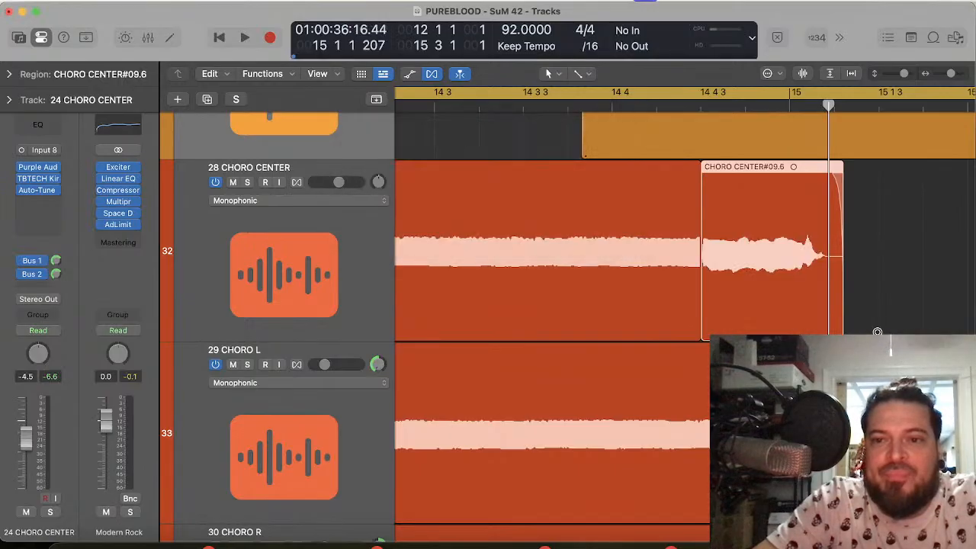
Step: Try to time-compress the final 30 CHORO R region so it ends just after 15 1 2, like 28 CHORO CENTER
scroll(839, 333, "down", 3)
scroll(842, 331, "down", 3)
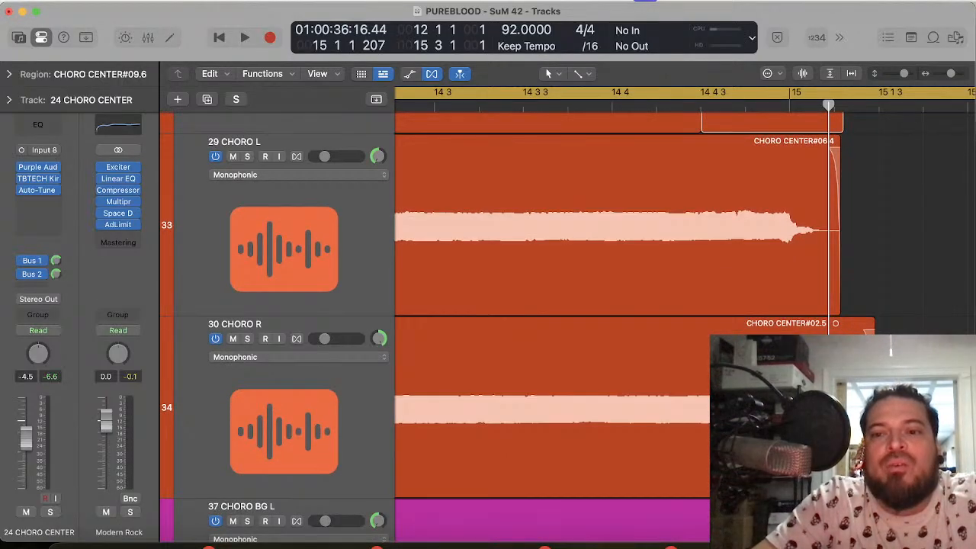
left_click_drag(877, 331, 846, 331)
scroll(845, 331, "down", 3)
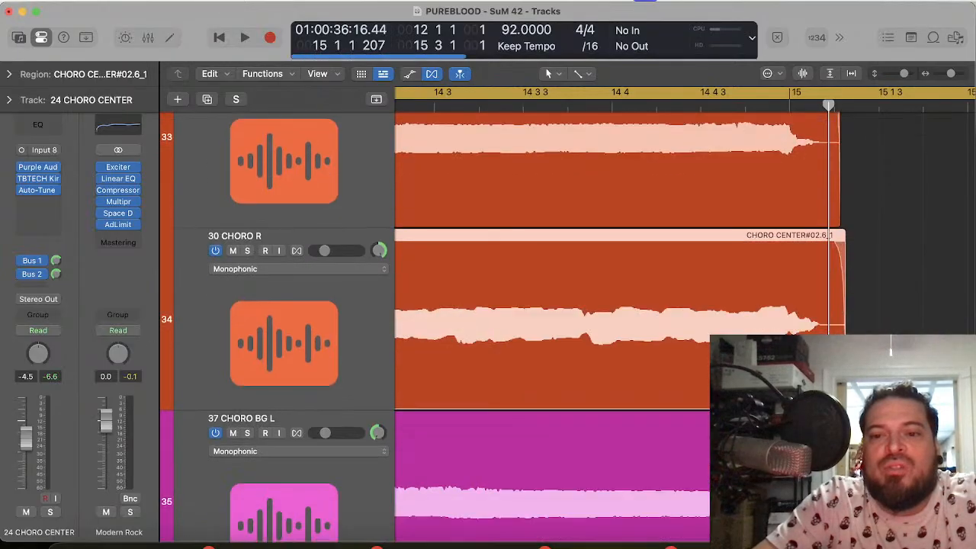
Step: Try to stretch the end of CHORO BG L#29.6 on 37 CHORO BG L, and undo the compression of the 30 CHORO R region
scroll(846, 331, "down", 3)
left_click_drag(867, 331, 867, 331)
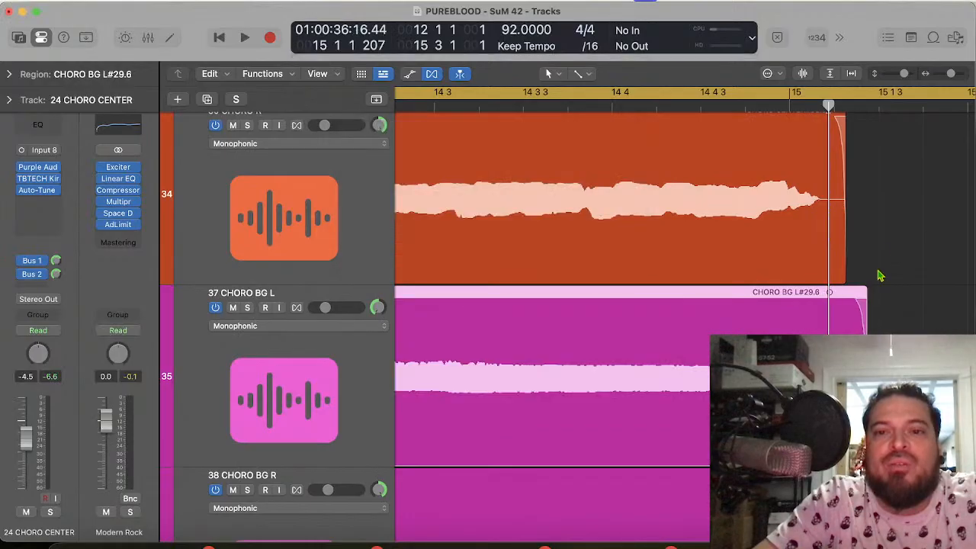
scroll(839, 269, "up", 5)
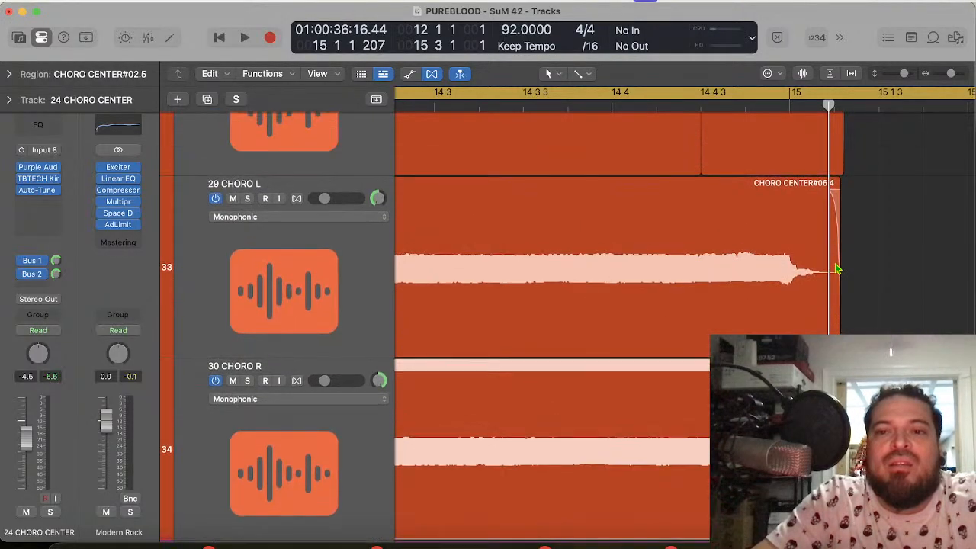
Step: Restore the compressed ending of 28 CHORO CENTER and split the sustained regions on 30 CHORO R and the 37–40 CHORO BG tracks at 14 4 3
scroll(836, 263, "up", 5)
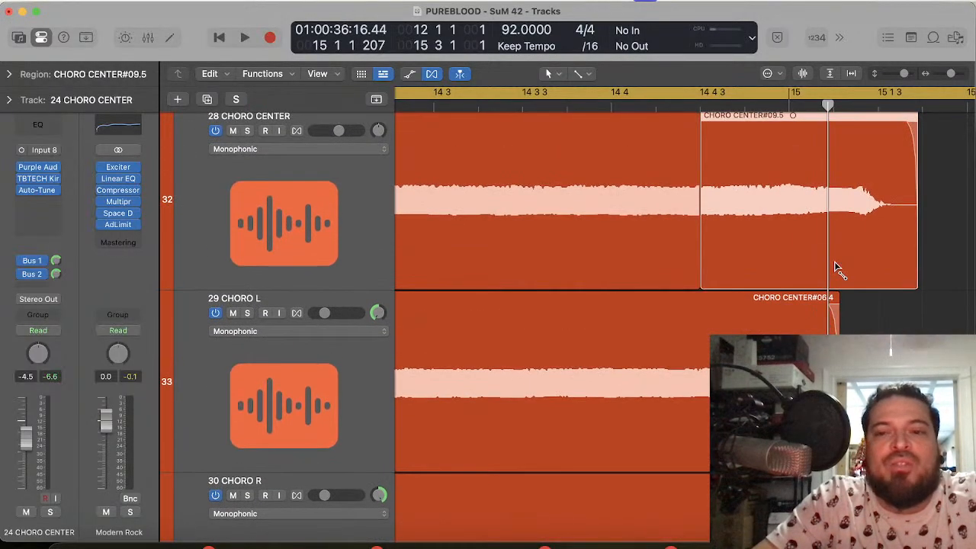
key("super+z")
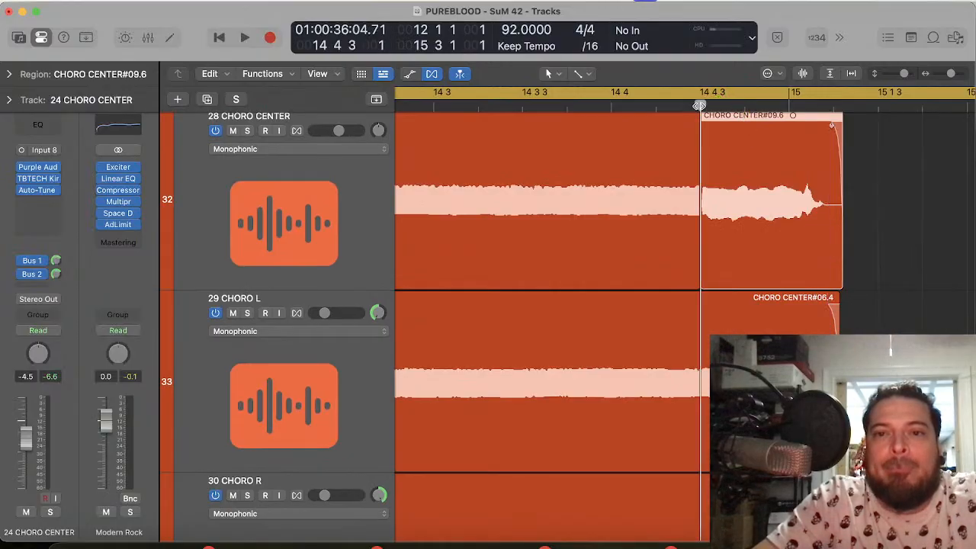
scroll(699, 105, "down", 10)
left_click_drag(925, 312, 649, 467)
left_click_drag(657, 409, 678, 354)
key("super+t")
Step: Time-compress the split-off end region on 30 CHORO R so it ends just after 15 1 2, in line with 29 CHORO L
scroll(784, 207, "up", 1)
scroll(787, 211, "up", 10)
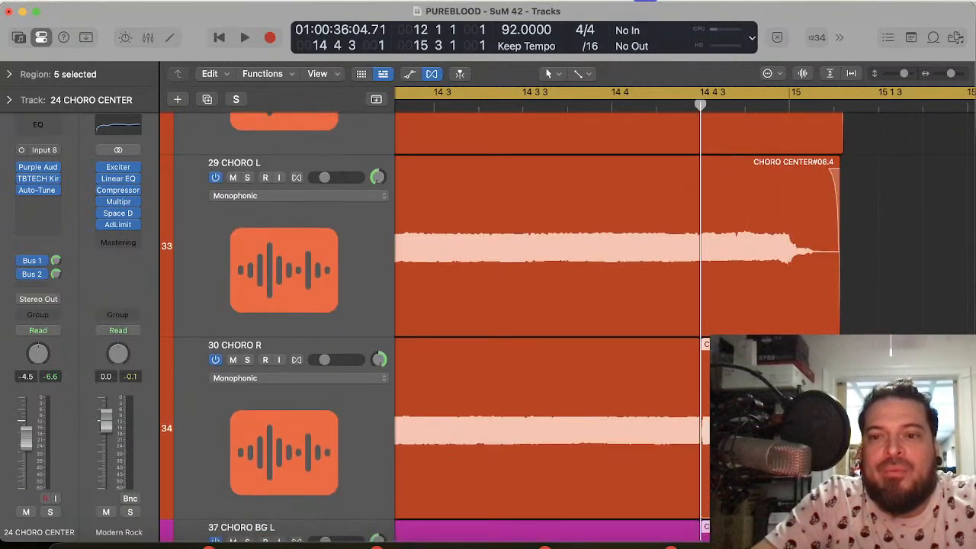
scroll(549, 328, "down", 2)
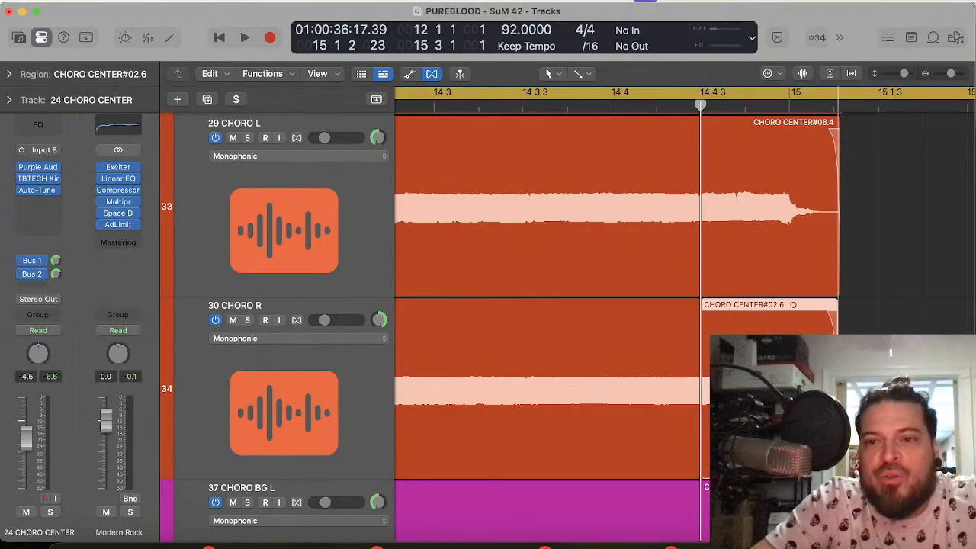
left_click_drag(838, 442, 838, 442)
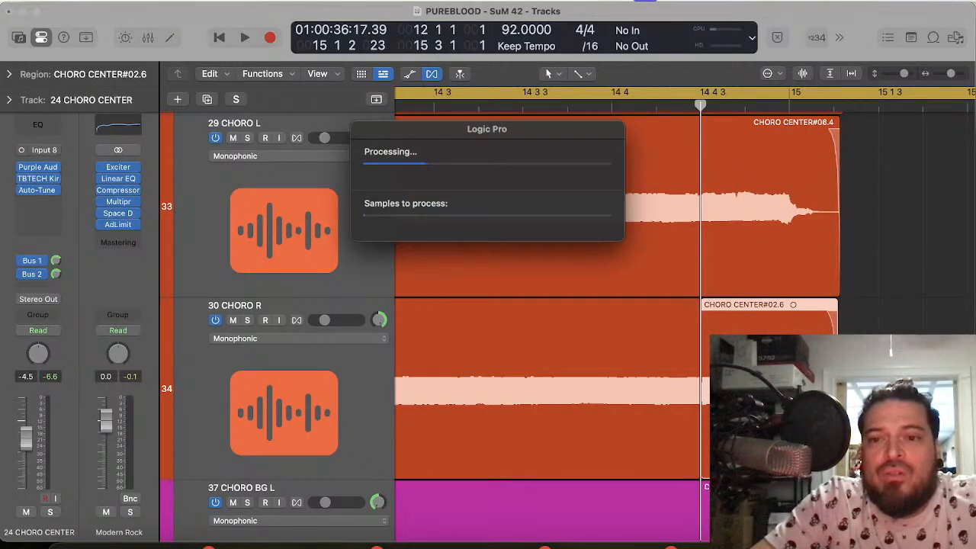
Step: Time-compress the end regions on 37 CHORO BG L and 38 CHORO BG R so they finish at about 15 1 2
scroll(836, 427, "down", 8)
scroll(549, 328, "down", 1)
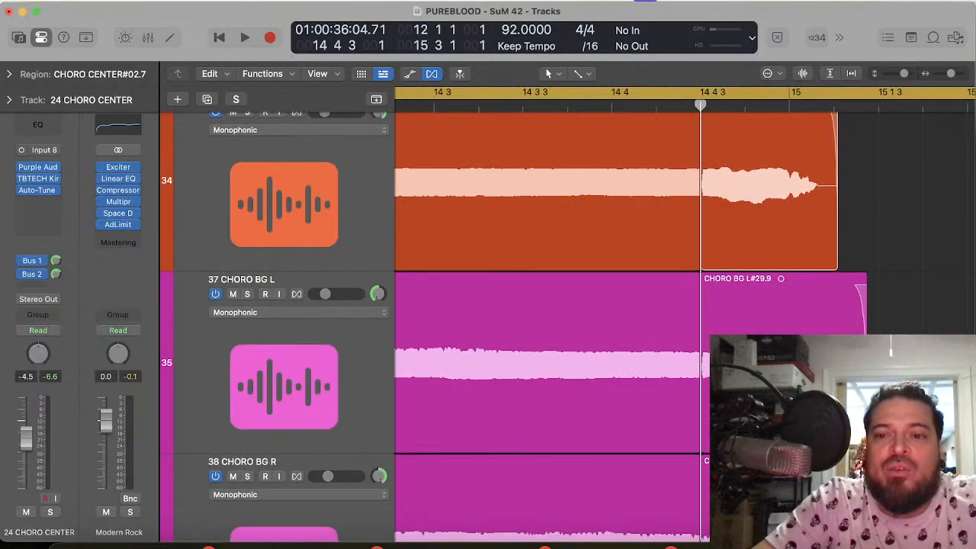
left_click(800, 362)
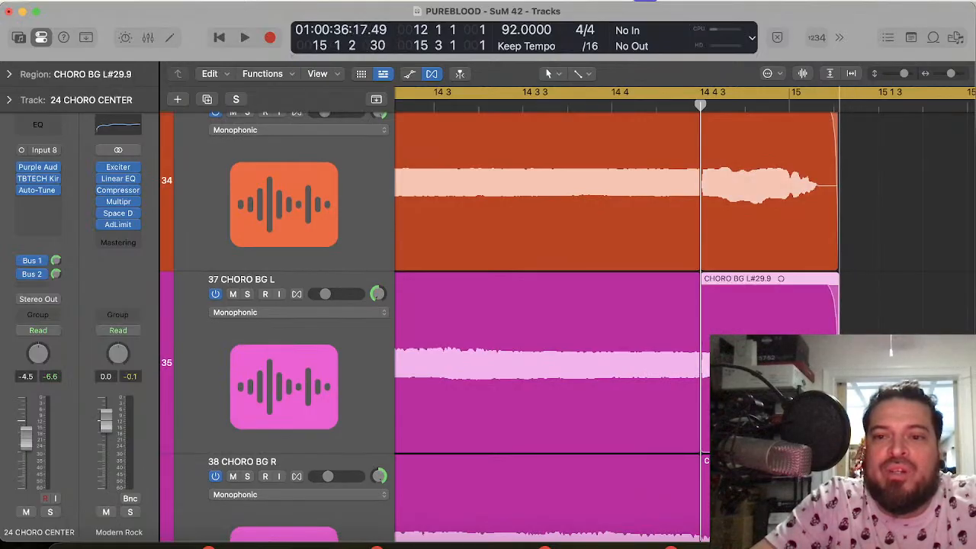
left_click_drag(838, 438, 838, 439)
scroll(837, 431, "down", 6)
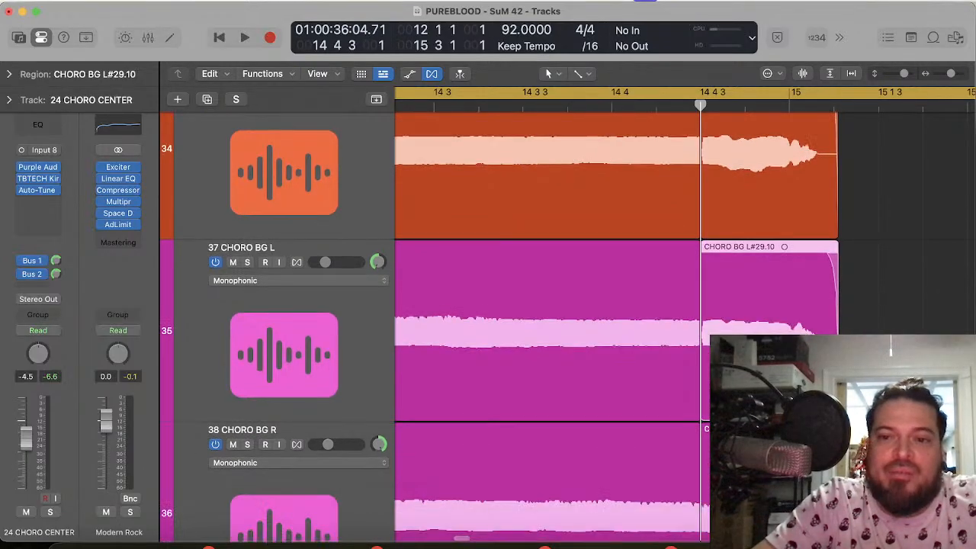
left_click(823, 405)
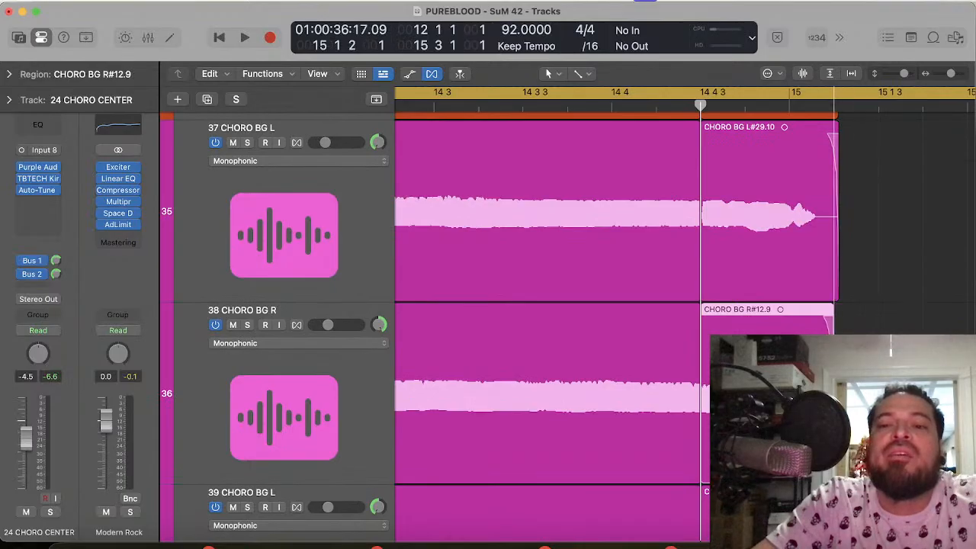
left_click_drag(833, 435, 833, 435)
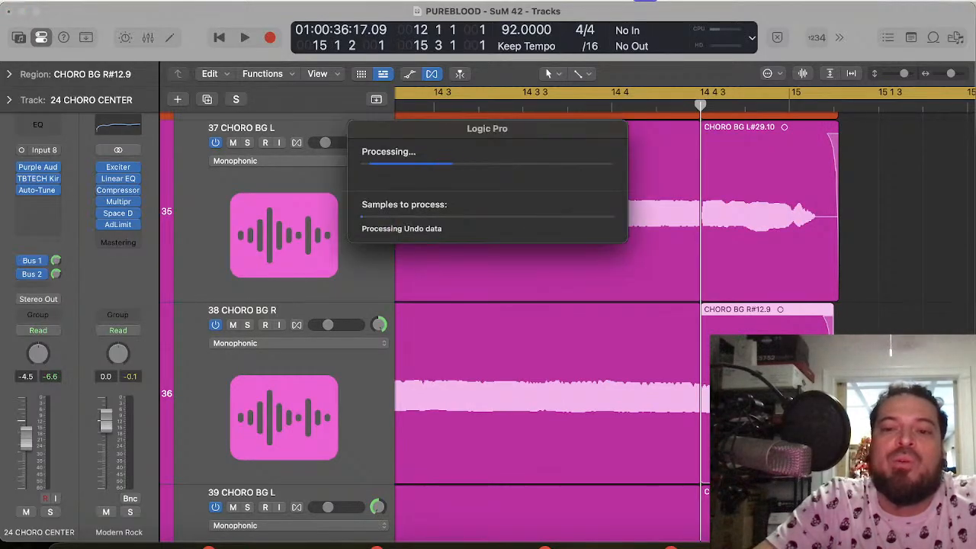
Step: Time-compress the end regions on 39 CHORO BG L and 40 CHORO BG R so they finish at about 15 1 2
scroll(833, 434, "down", 4)
scroll(833, 434, "down", 5)
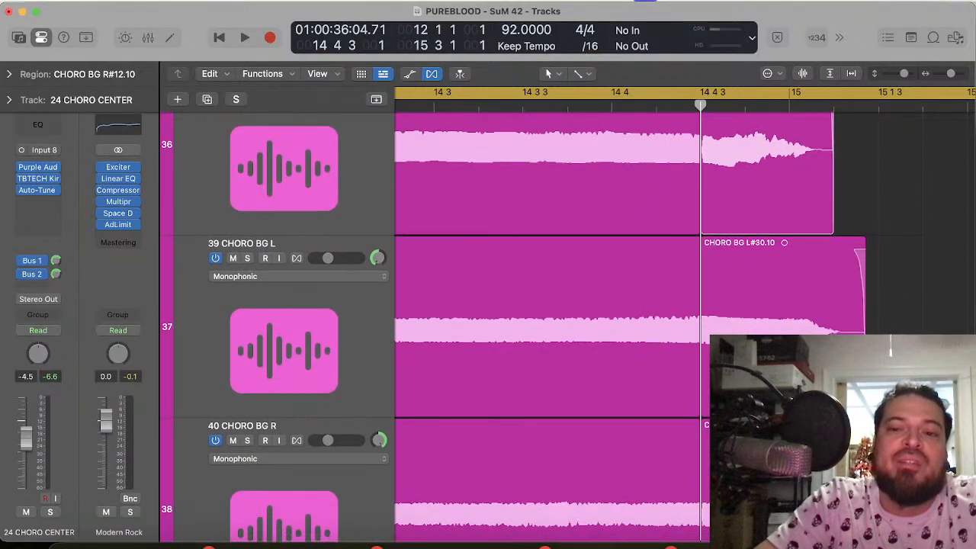
left_click_drag(864, 404, 833, 404)
scroll(834, 404, "down", 5)
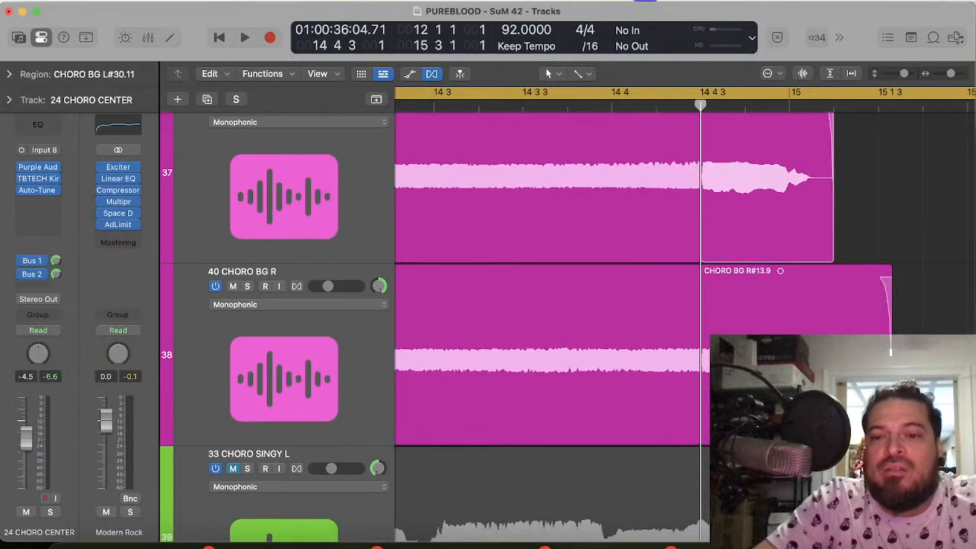
left_click(890, 349)
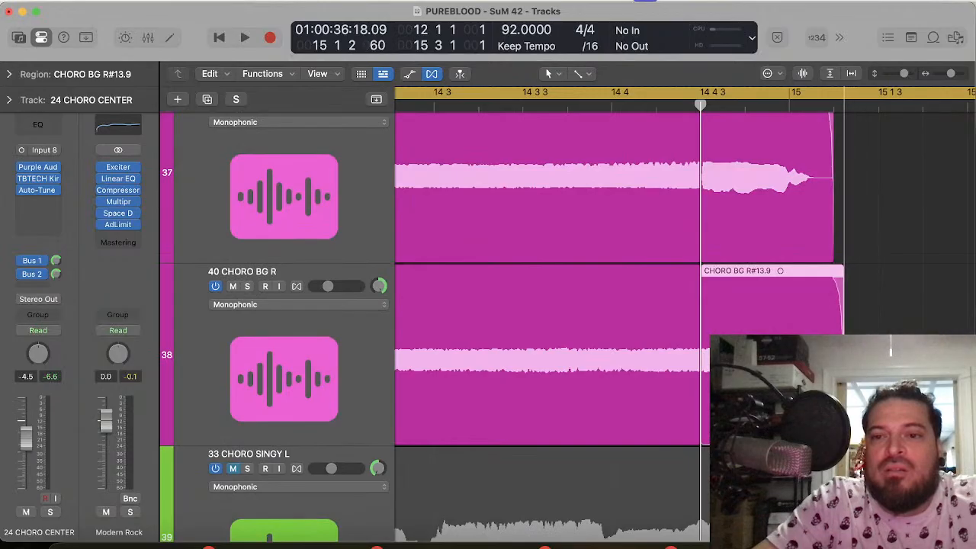
left_click_drag(839, 349, 838, 350)
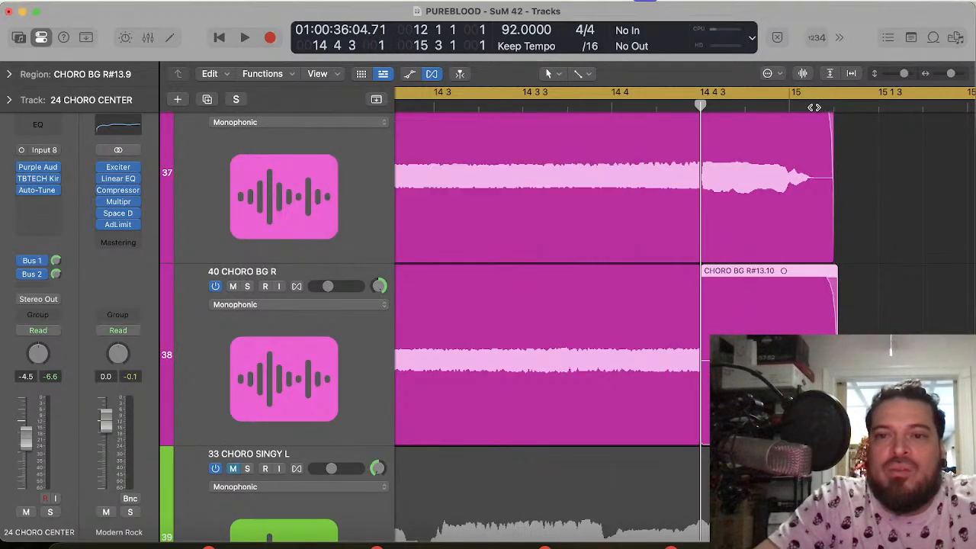
Step: Compare the layers' vocal tails against position 15 1 1 135, and play the chorus through to bar 15 beat 2
left_click(814, 105)
scroll(890, 349, "up", 15)
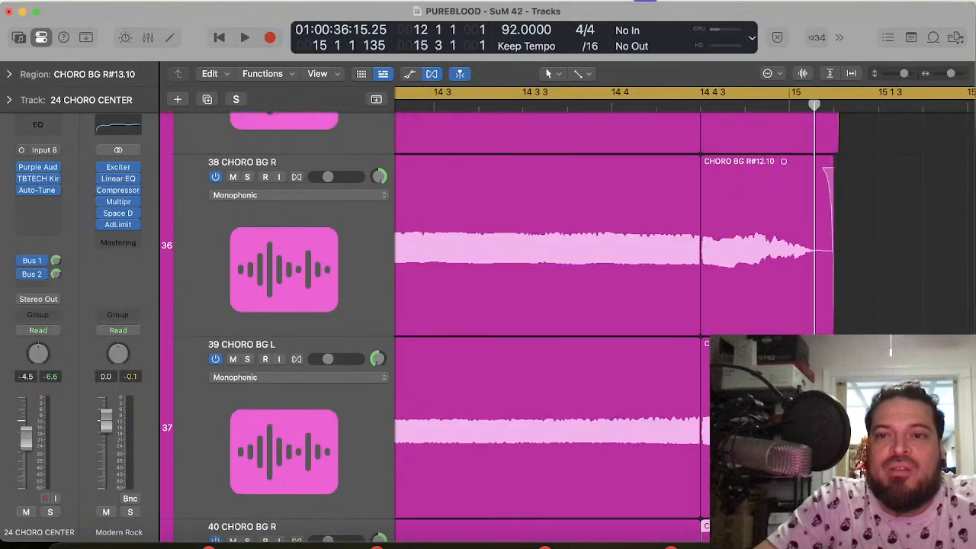
scroll(890, 349, "up", 5)
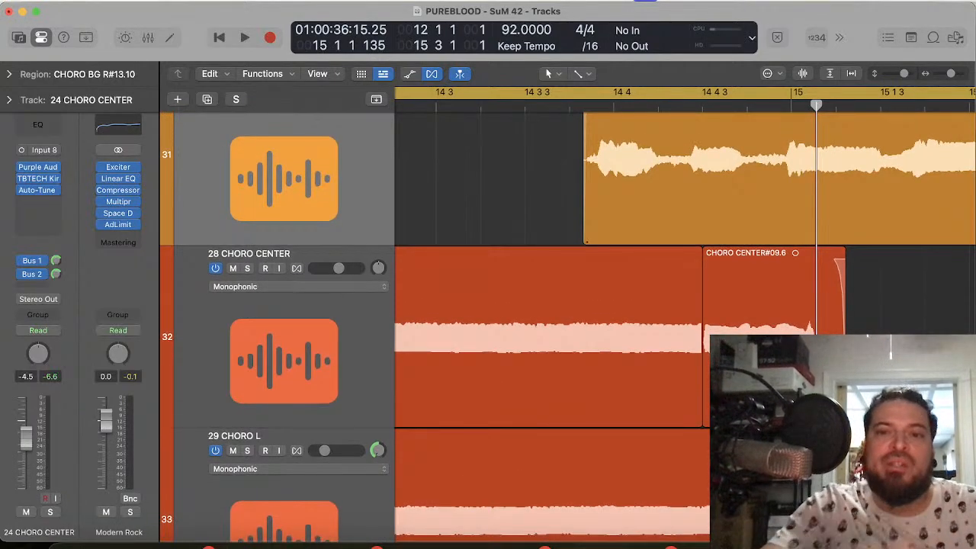
key("space")
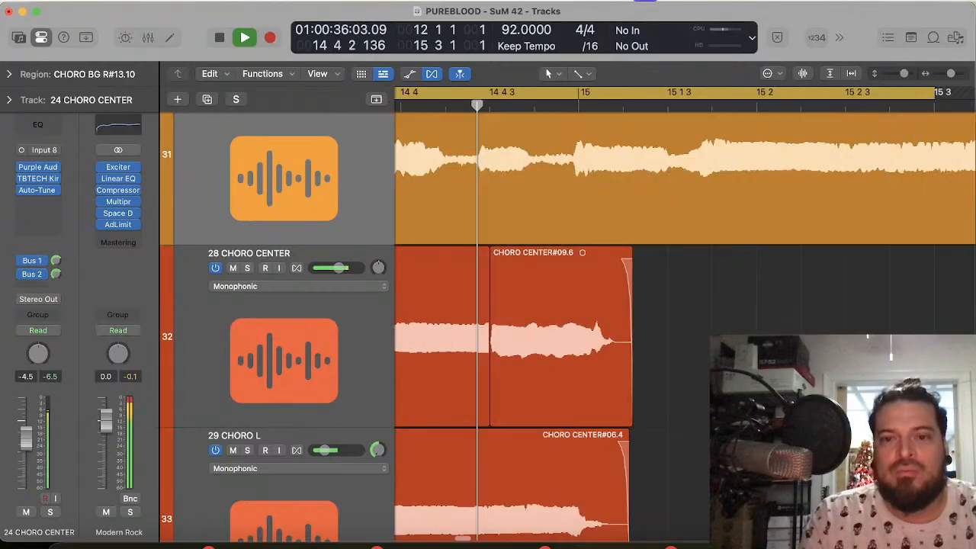
key("space")
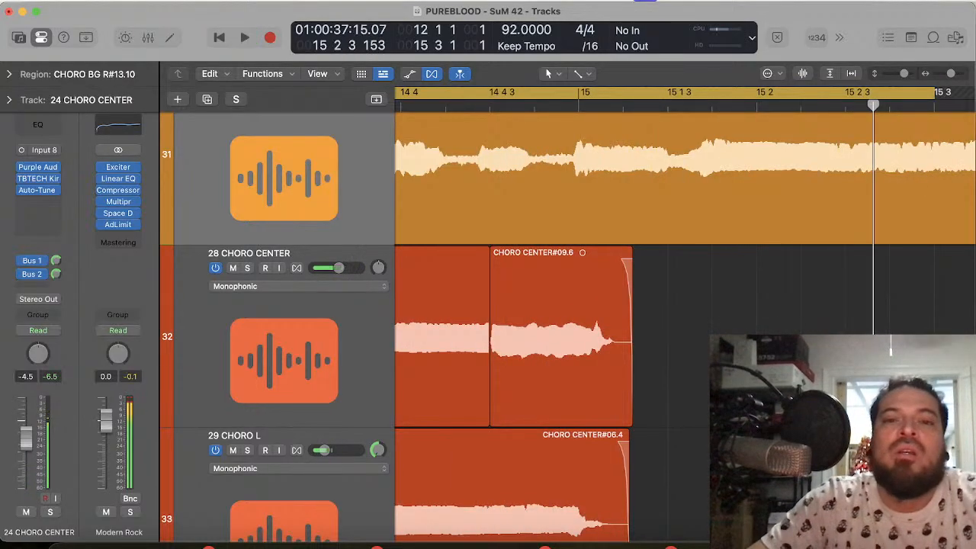
Step: Mute tracks 24 CHORO CENTER through 32 CHORO BG R and unmute 33 CHORO SINGY L through 36 CHORO SINGY R
scroll(631, 257, "left", 10)
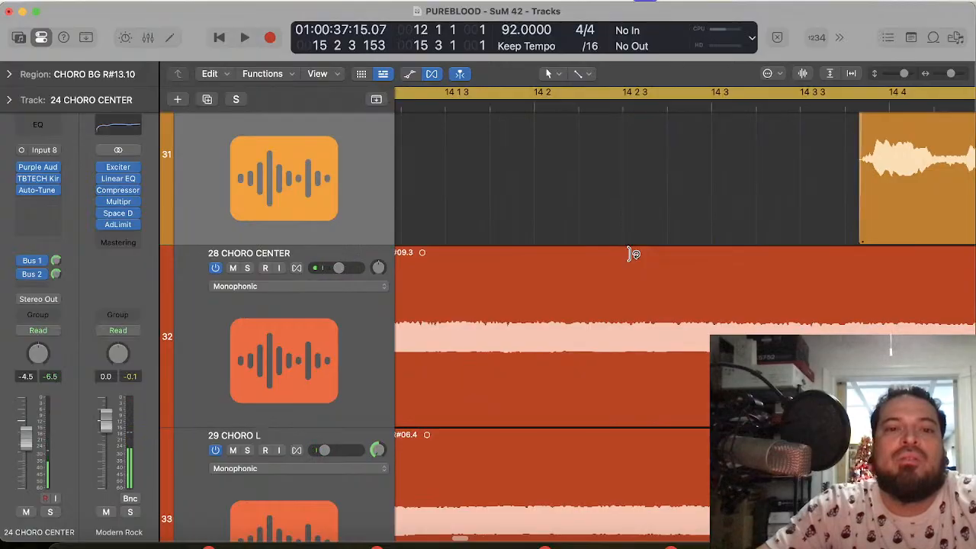
scroll(283, 185, "up", 3)
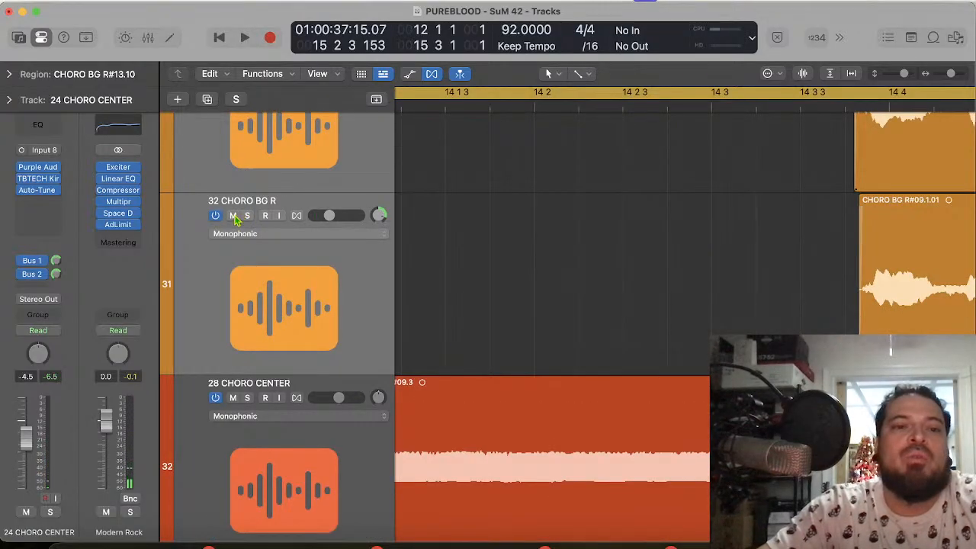
scroll(582, 323, "down", 15)
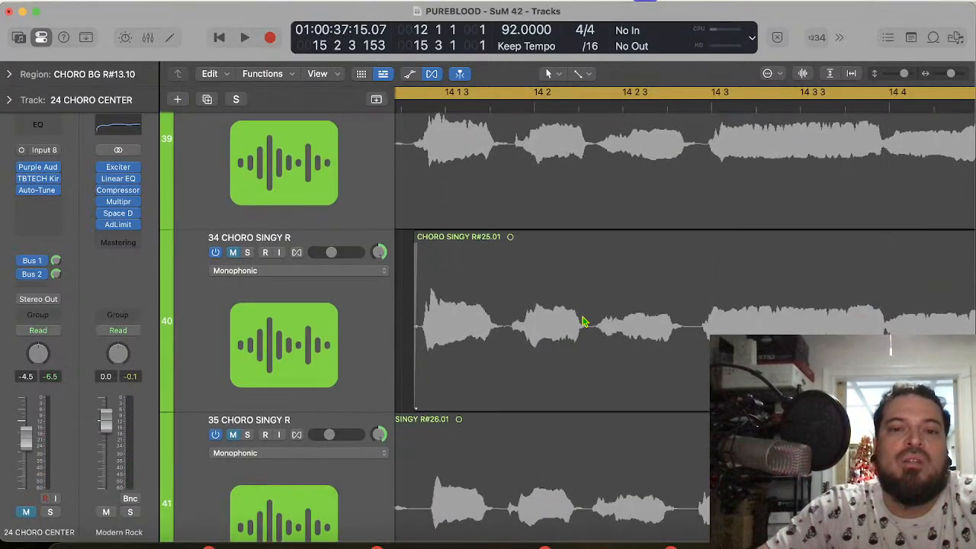
scroll(582, 323, "up", 3)
left_click(319, 233)
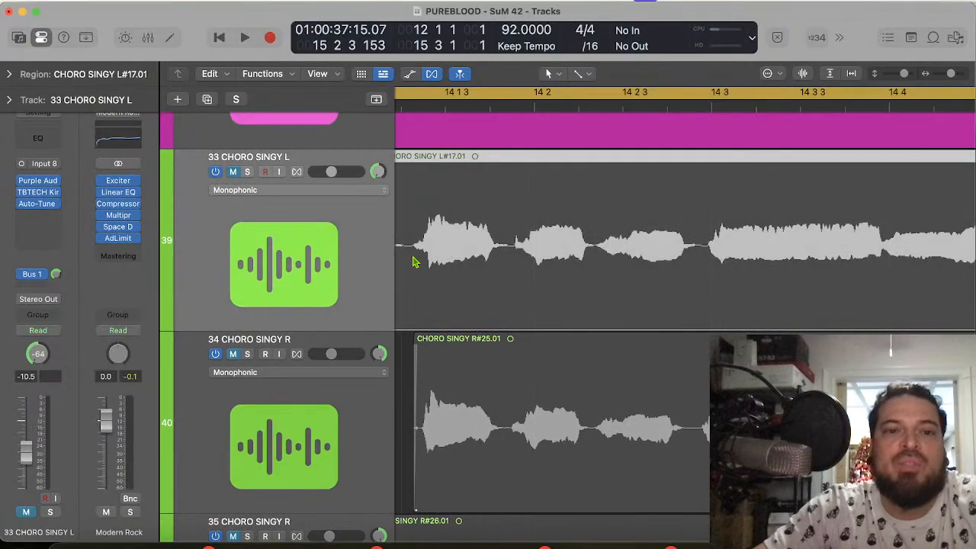
scroll(366, 386, "down", 8)
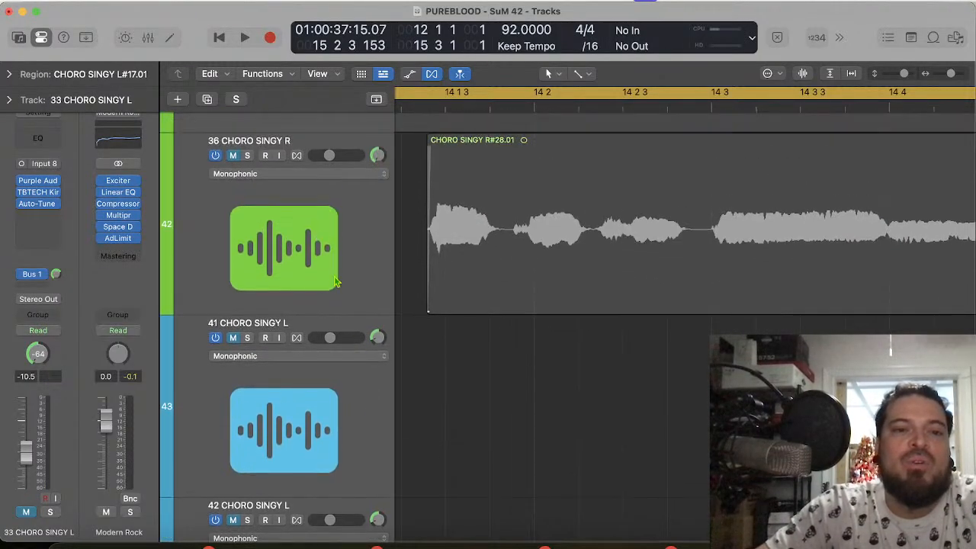
left_click(311, 234, "shift")
left_click(233, 156)
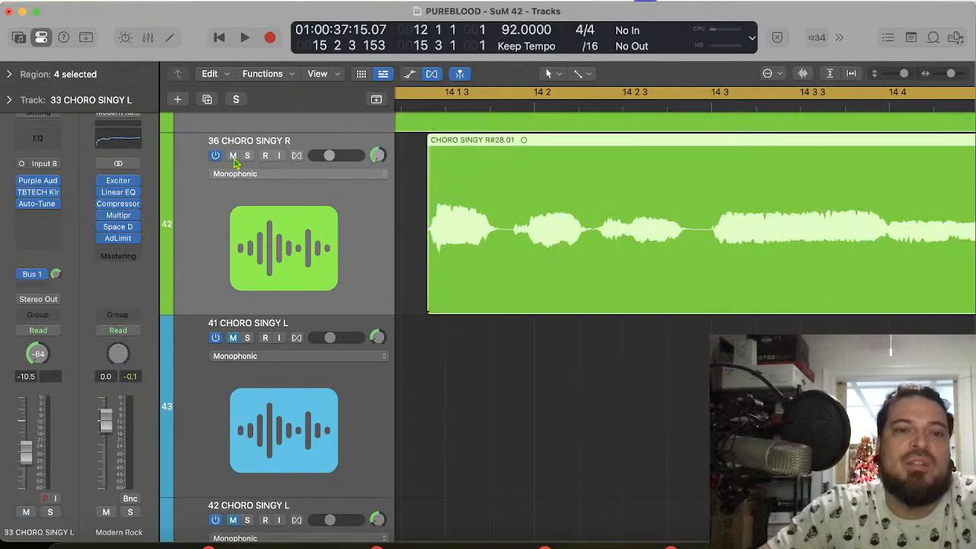
Step: Play the chorus from bar 12 with the green CHORO SINGY layers included
key("space")
key("space")
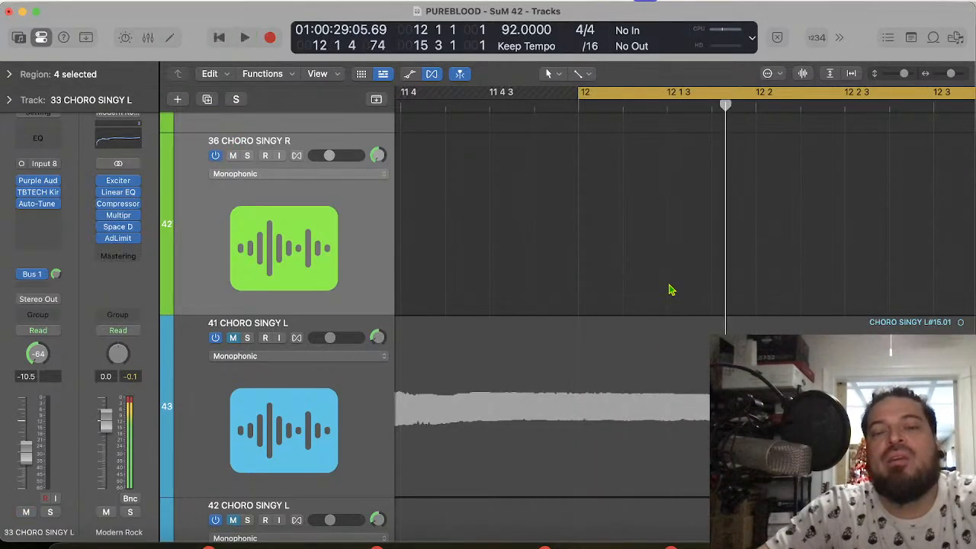
key("space")
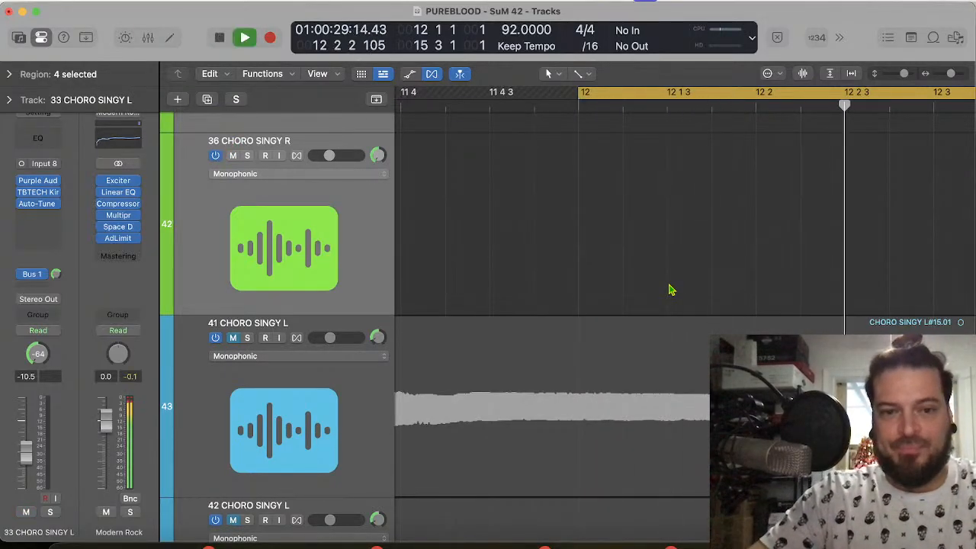
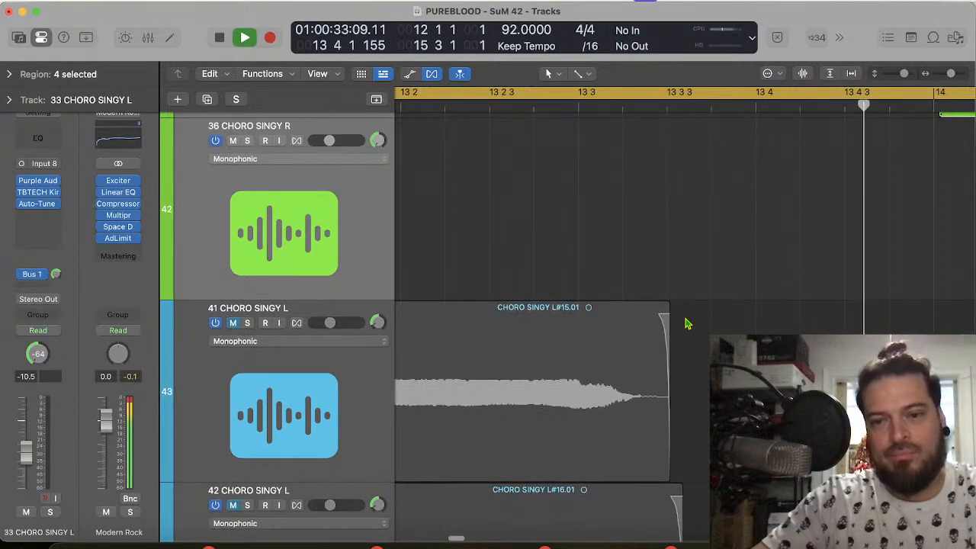
Step: Look through the chorus and SINGY vocal tracks while the cycled passage from bar 12 to 15 3 plays
scroll(685, 324, "down", 10)
scroll(685, 324, "down", 8)
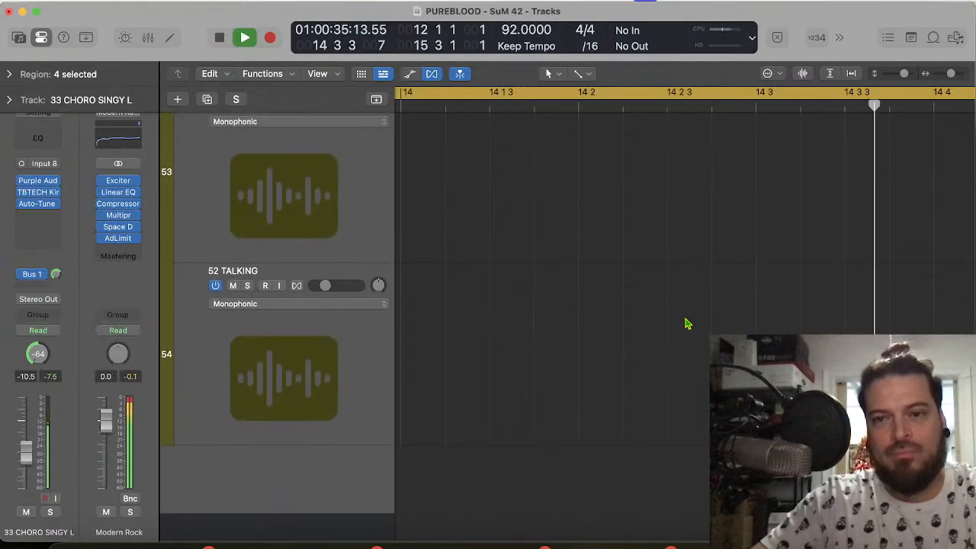
scroll(685, 325, "up", 6)
scroll(685, 324, "up", 8)
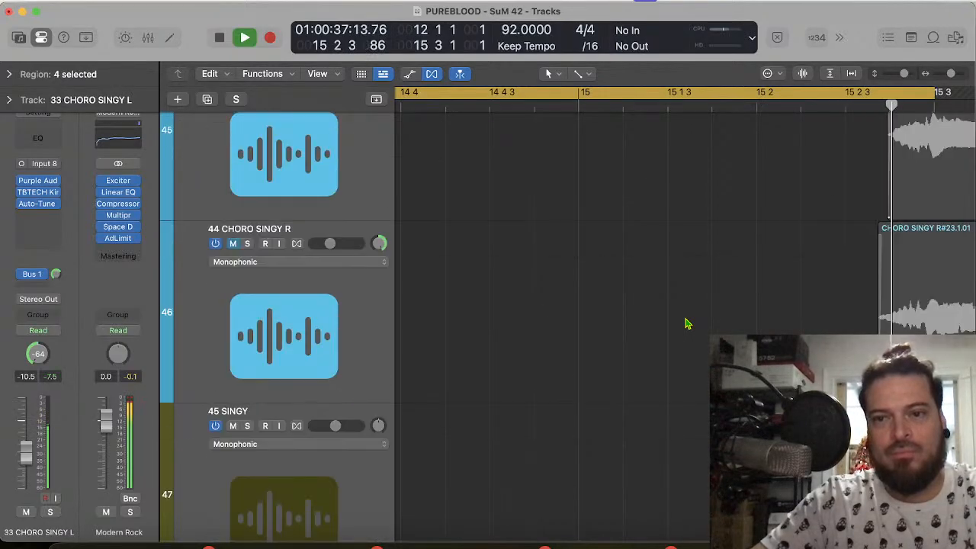
scroll(684, 324, "up", 3)
scroll(685, 324, "down", 7)
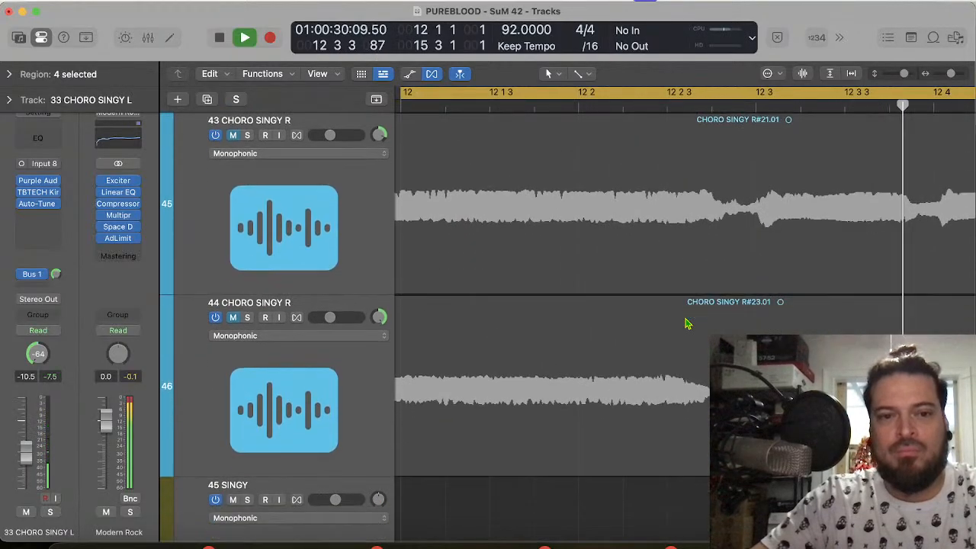
scroll(685, 324, "down", 3)
scroll(685, 324, "up", 1)
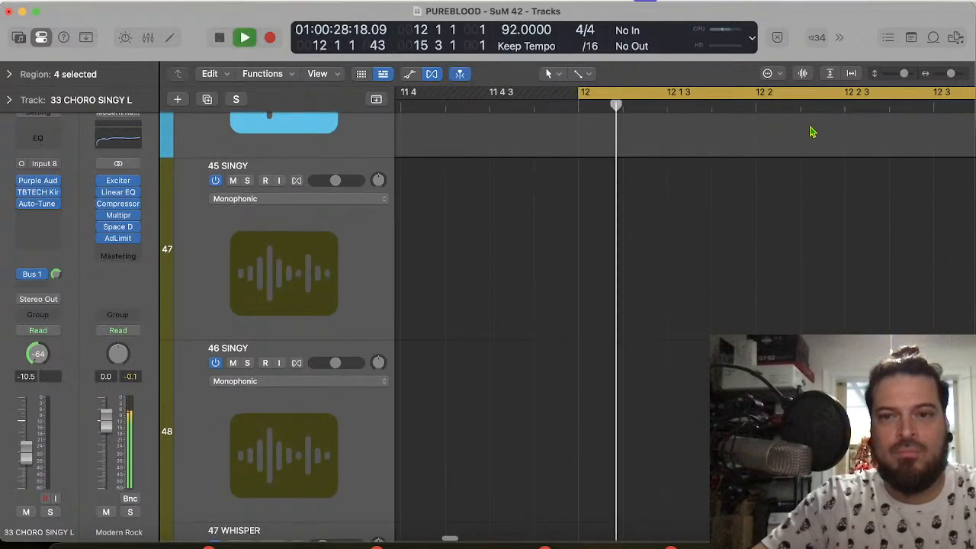
scroll(833, 245, "down", 6)
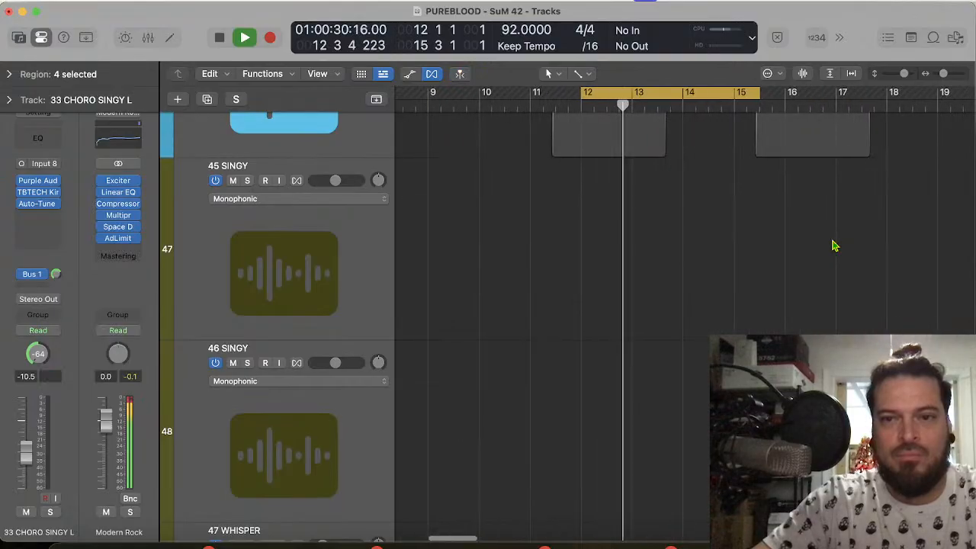
scroll(833, 245, "up", 3)
scroll(834, 245, "up", 10)
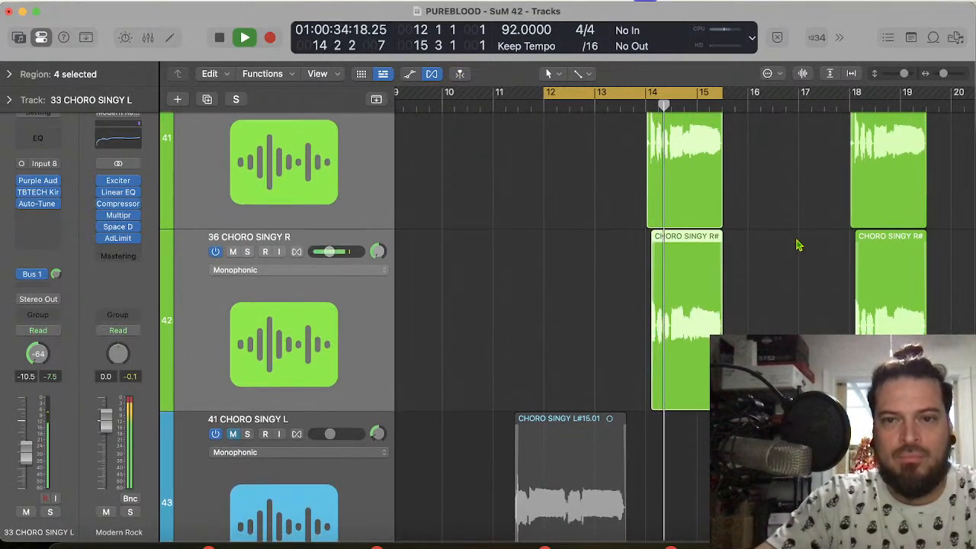
Step: Deselect the green chorus vocal regions and stop playback
left_click(797, 244)
scroll(796, 240, "up", 5)
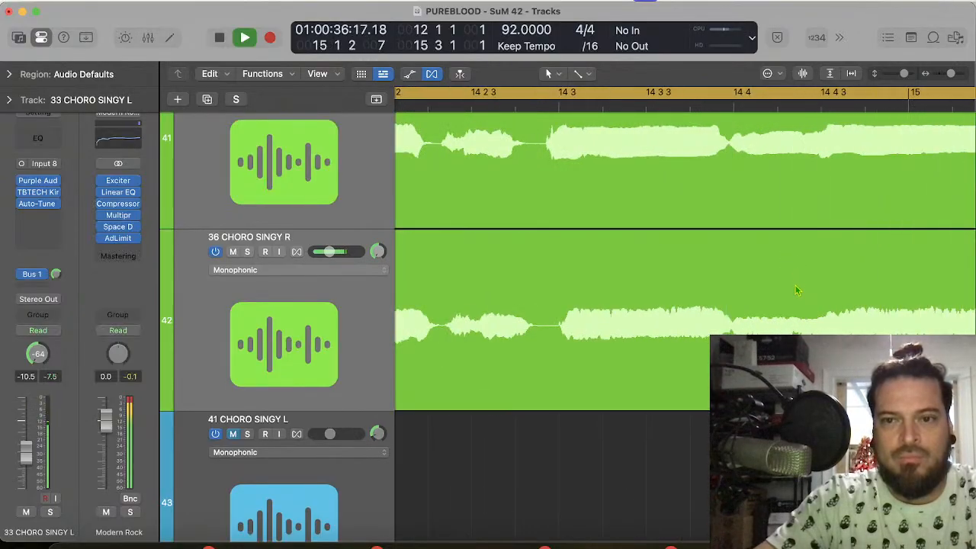
scroll(794, 284, "down", 5)
key("space")
scroll(734, 220, "up", 4)
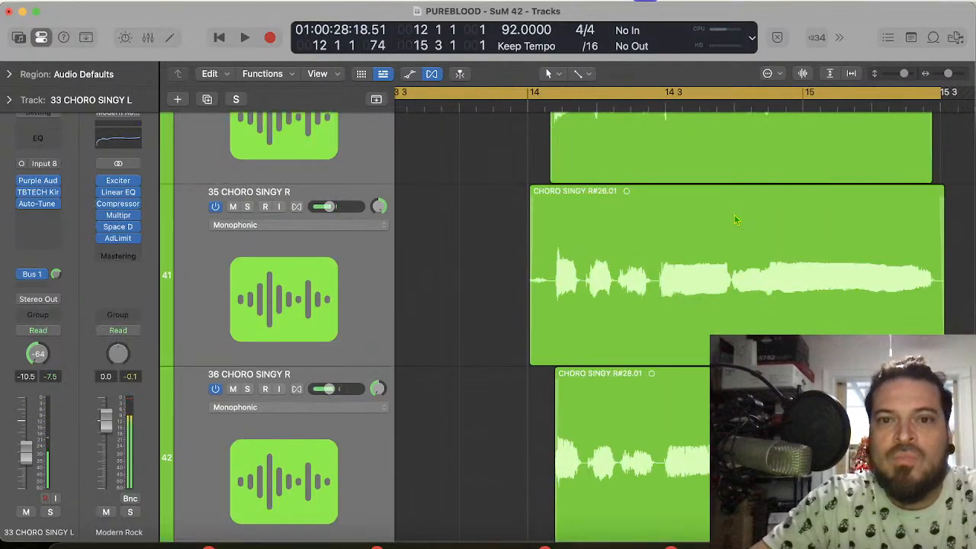
Step: Set the cycle range from 14 1 1 1 to 15 3 1 1 and audition the green chorus vocals in it
scroll(734, 219, "up", 2)
left_click(538, 97)
left_click_drag(537, 97, 921, 109)
key("space")
scroll(752, 233, "up", 3)
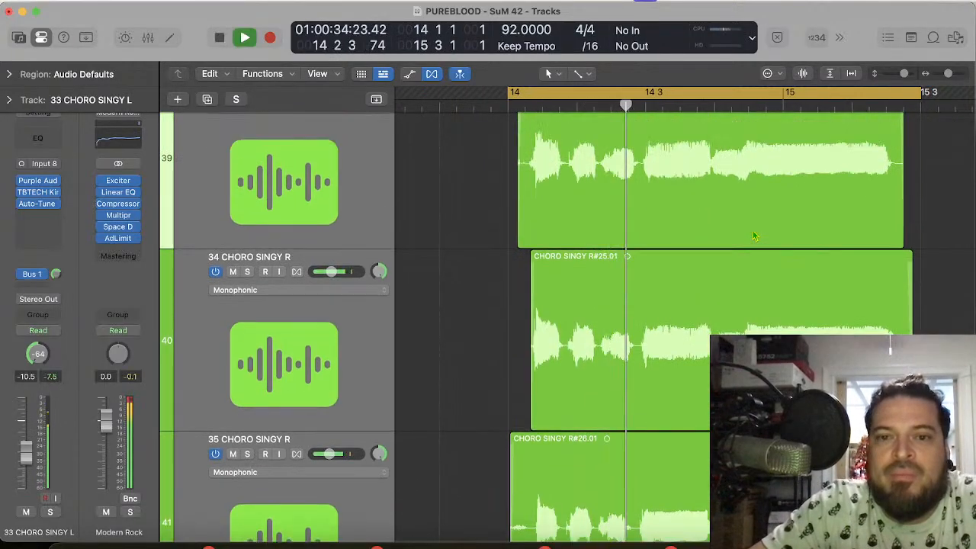
scroll(752, 229, "up", 4)
scroll(752, 229, "down", 2)
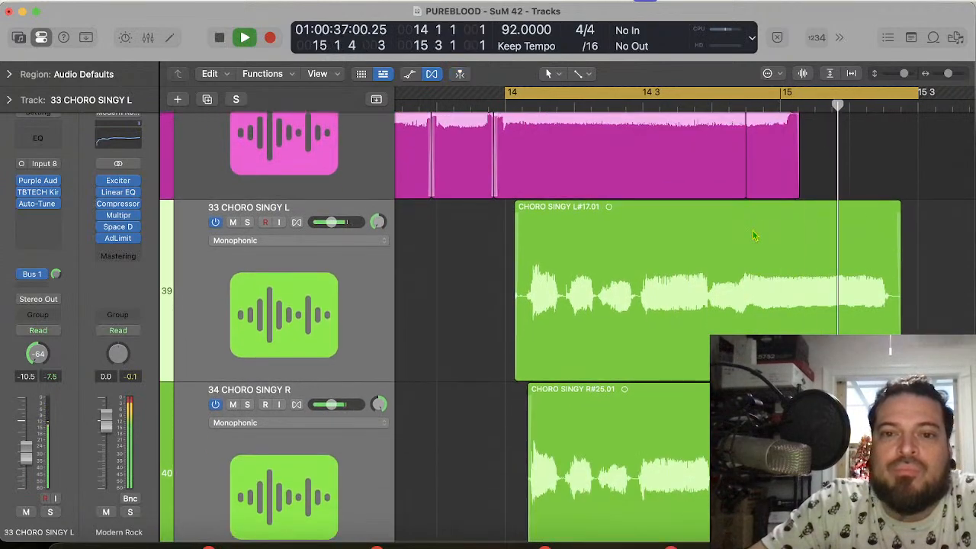
key("space")
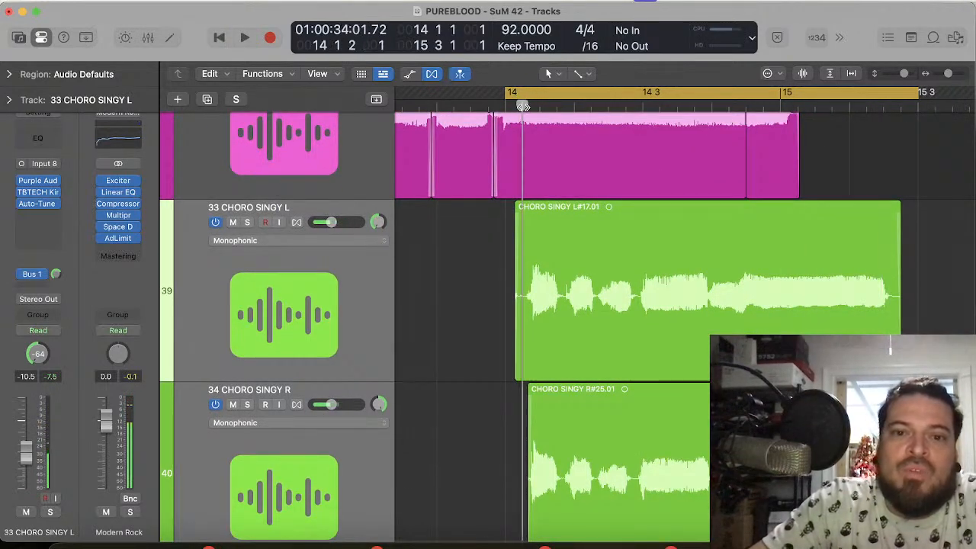
Step: Solo the green chorus vocal tracks, listen to the cycled phrase and turn solo off again
left_click(248, 222)
key("space")
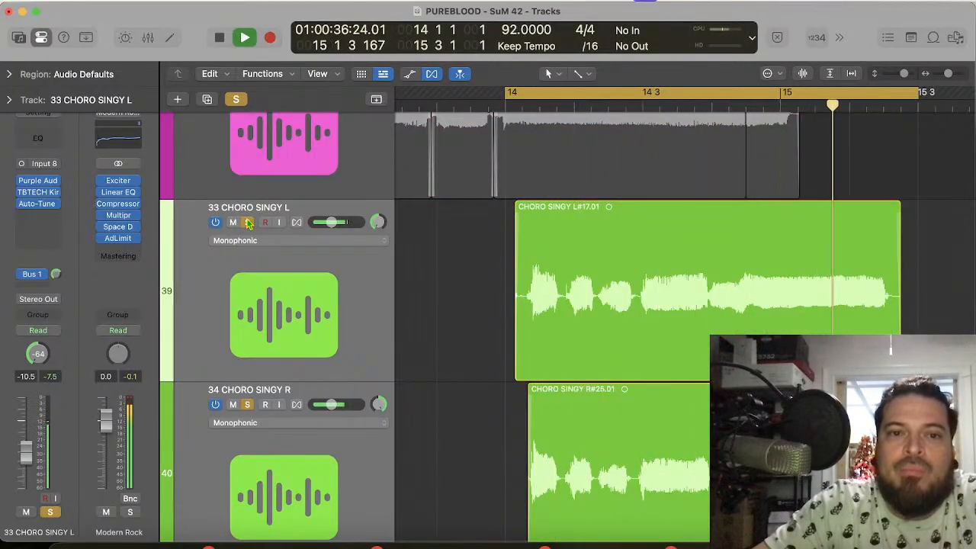
left_click(248, 222)
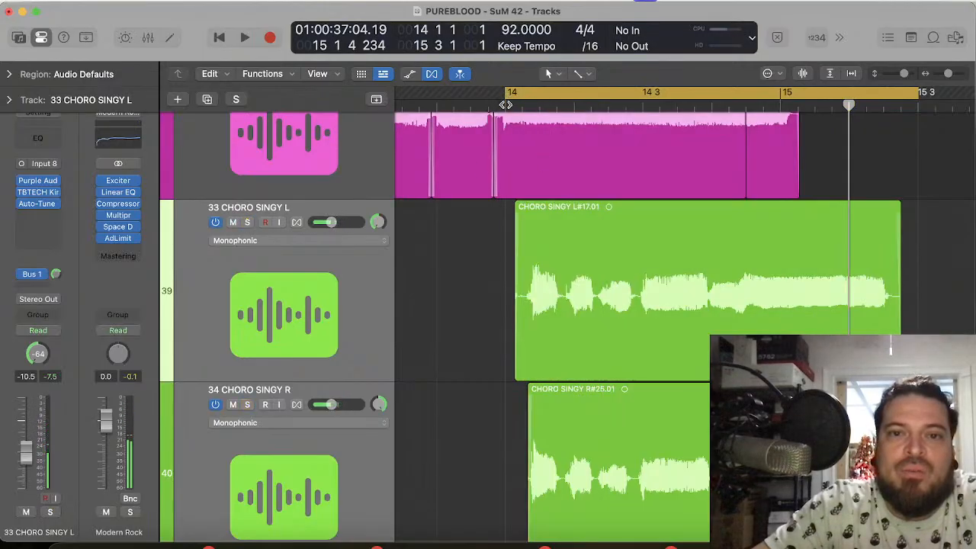
Step: Place the playhead at the first syllable's onset, 14 1 2 151, and compare the waveforms of tracks 33 to 36 against it
left_click(522, 103)
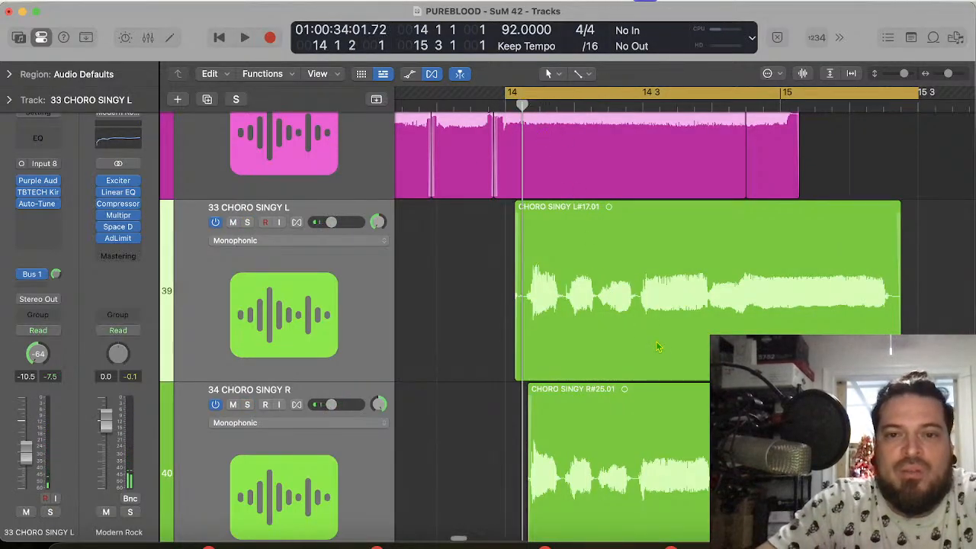
key("super+Right")
key("super+Right")
key("super+Right")
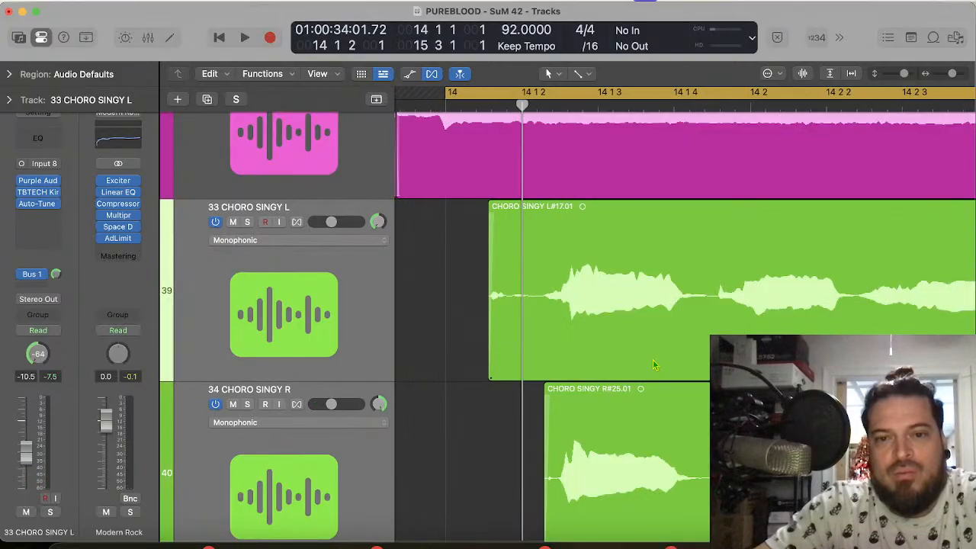
scroll(653, 360, "down", 4)
scroll(653, 364, "down", 1)
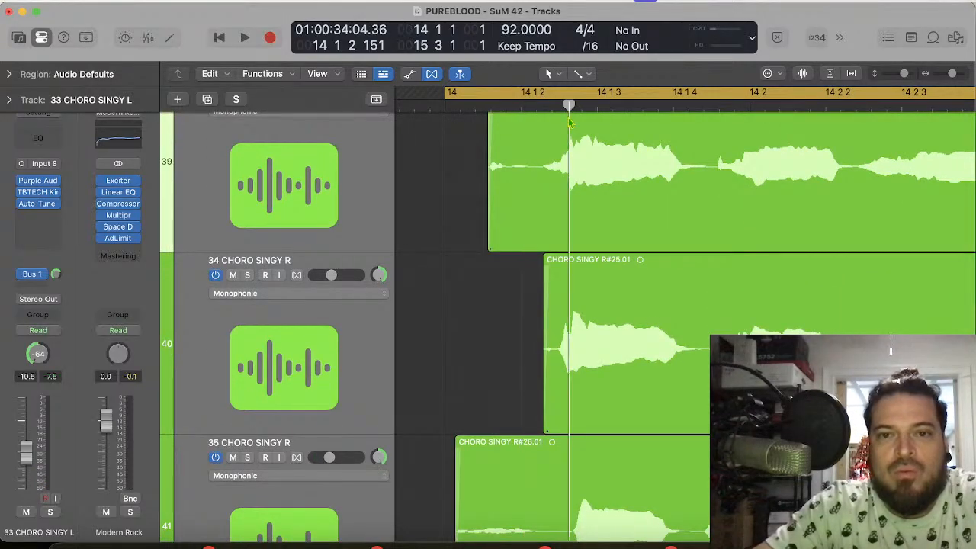
scroll(602, 384, "down", 5)
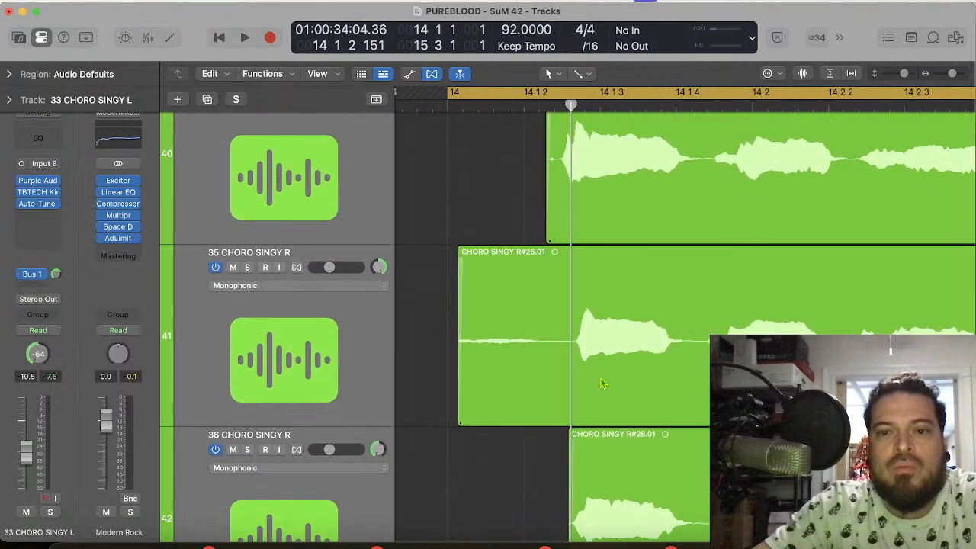
scroll(602, 383, "down", 5)
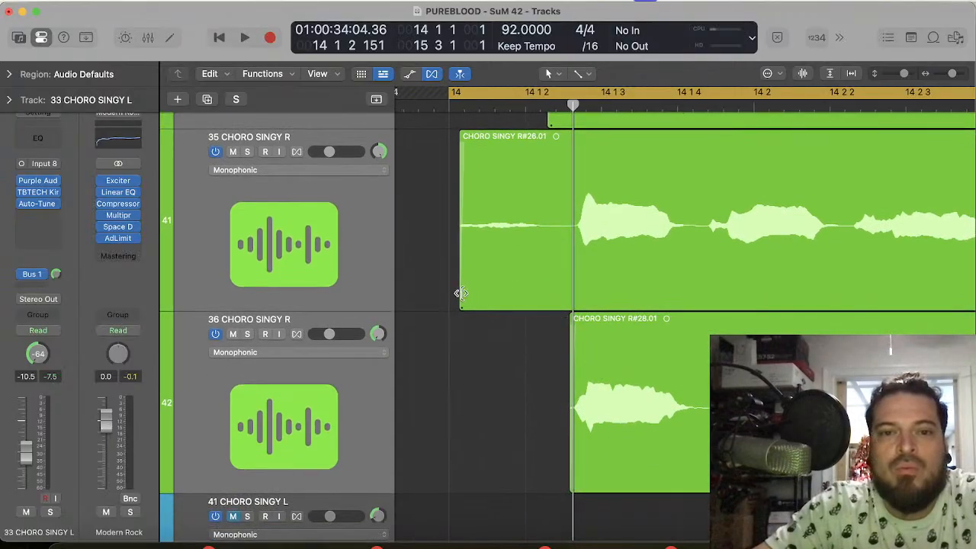
Step: Trim the starts of the green chorus regions on tracks 35, 34 and 33 to just before the first syllable
left_click_drag(461, 293, 558, 293)
scroll(576, 260, "up", 1)
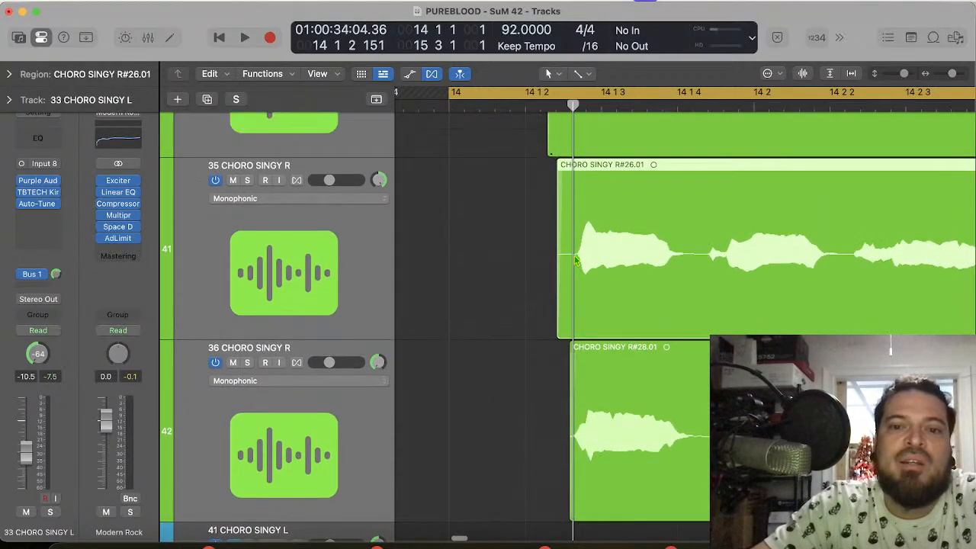
scroll(575, 261, "up", 3)
left_click_drag(550, 250, 557, 251)
scroll(557, 251, "up", 3)
scroll(557, 250, "up", 1)
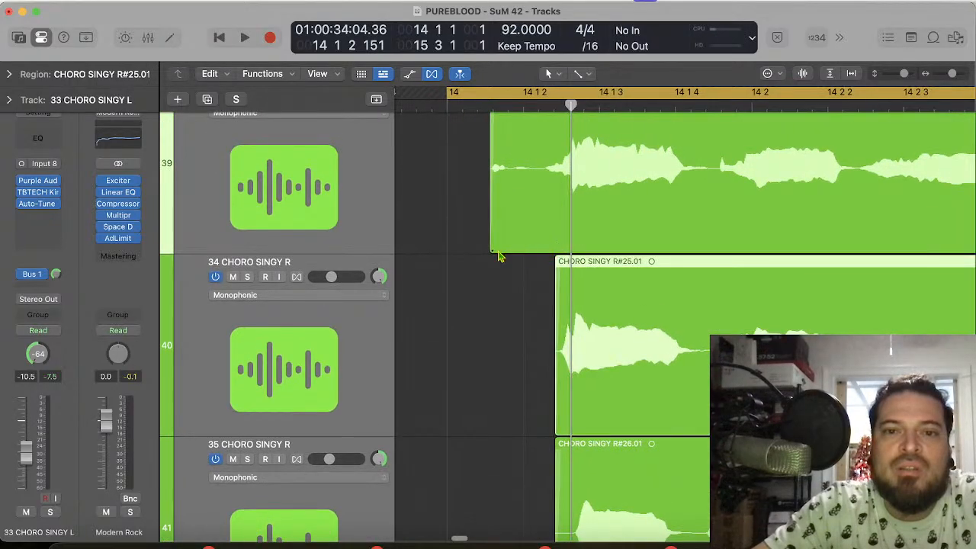
left_click_drag(489, 245, 541, 246)
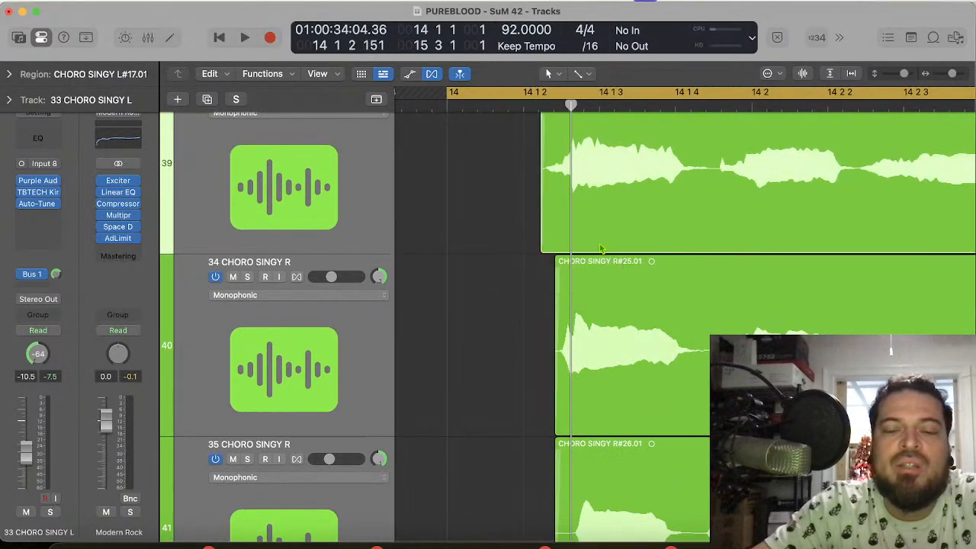
Step: Split the chorus regions on tracks 35 and 36 at 14 1 4 86, in the gap after the first syllable
scroll(601, 248, "down", 3)
scroll(600, 247, "down", 10)
scroll(622, 328, "up", 12)
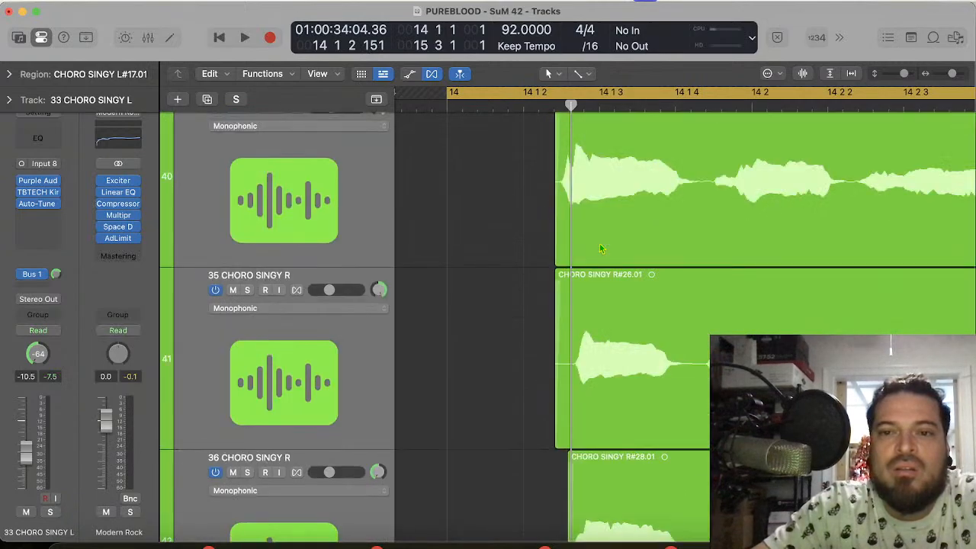
scroll(621, 336, "down", 8)
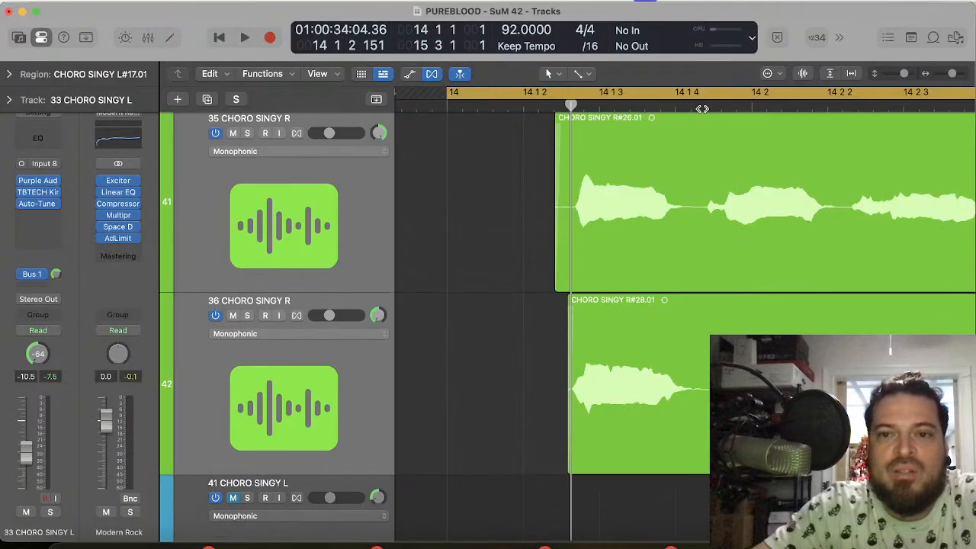
left_click(701, 109)
left_click_drag(479, 206, 632, 401)
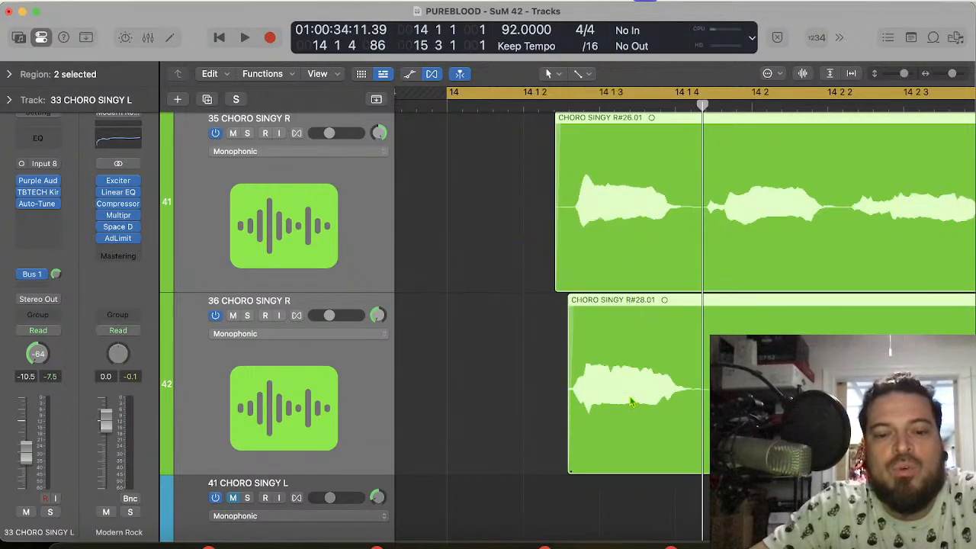
key("super+t")
Step: Move the first-syllable pieces on tracks 35 and 36 slightly earlier so their onsets line up with 14 1 2 147
scroll(607, 201, "up", 3)
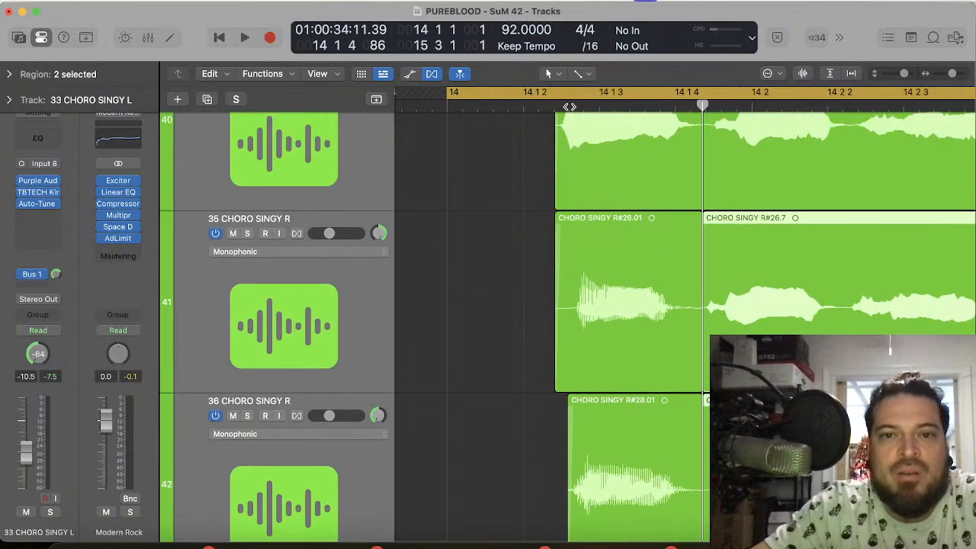
left_click(569, 107)
left_click_drag(524, 328, 591, 445)
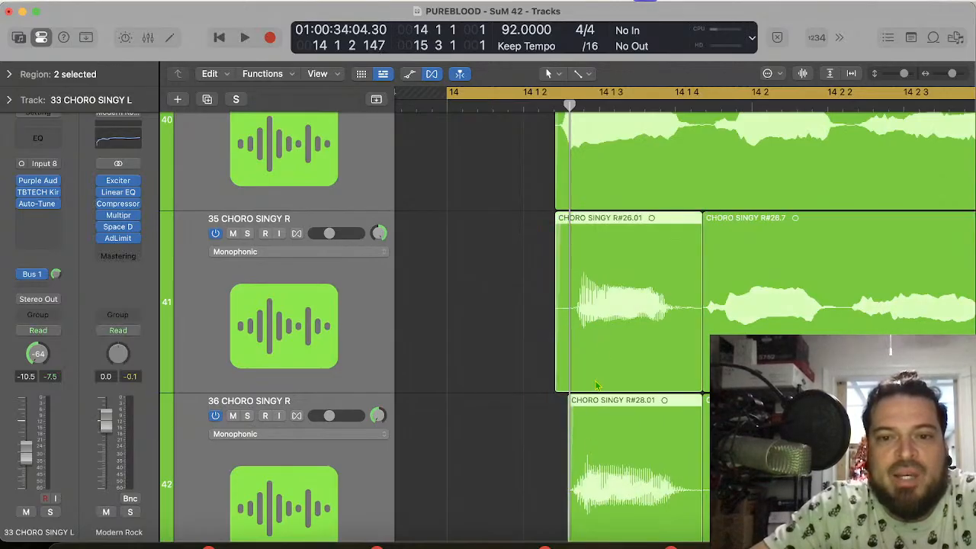
left_click_drag(607, 347, 588, 350)
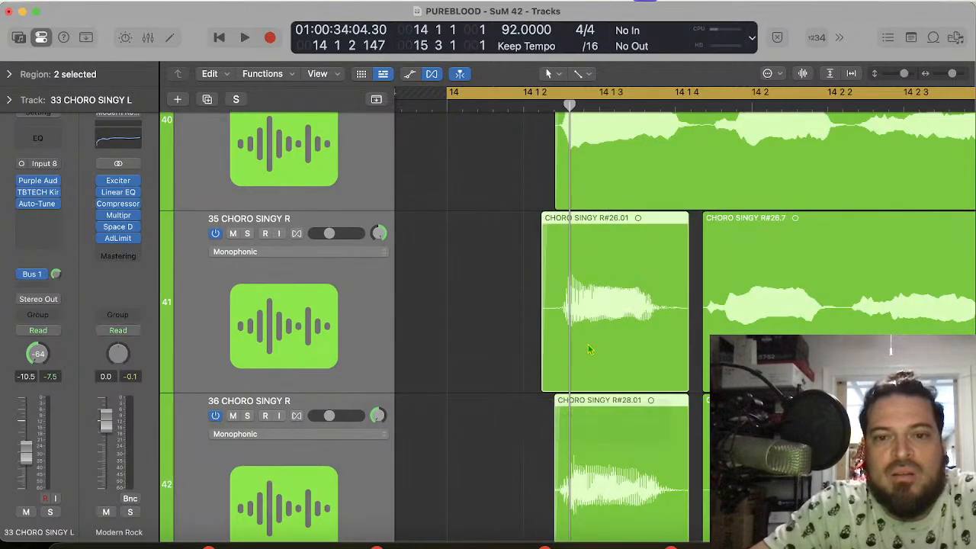
Step: Trim the start of track 35's first-syllable piece to just before its onset, and try adjusting the ends on tracks 35 and 36, undoing the last change
left_click(503, 354)
left_click(540, 384)
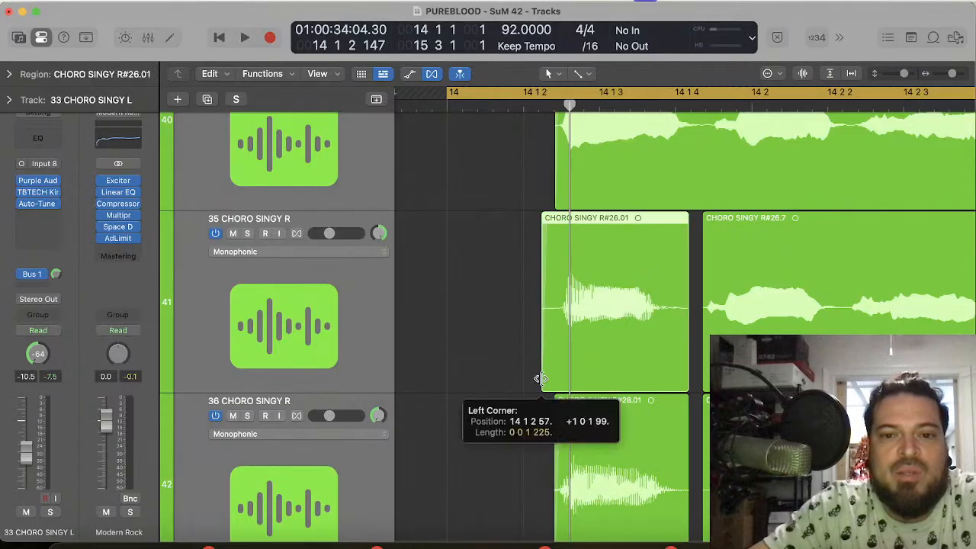
left_click_drag(539, 381, 552, 380)
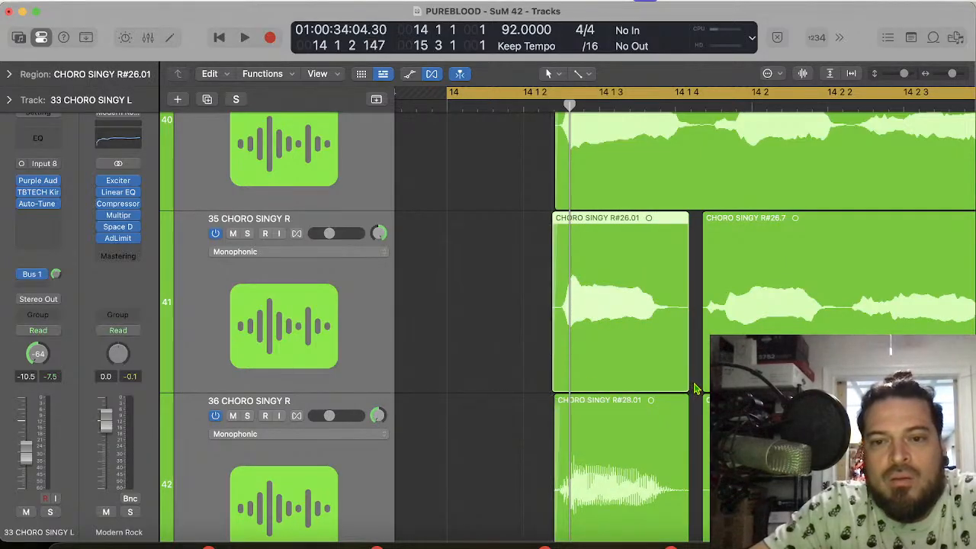
left_click_drag(686, 383, 676, 431)
left_click_drag(687, 379, 696, 416)
key("super+z")
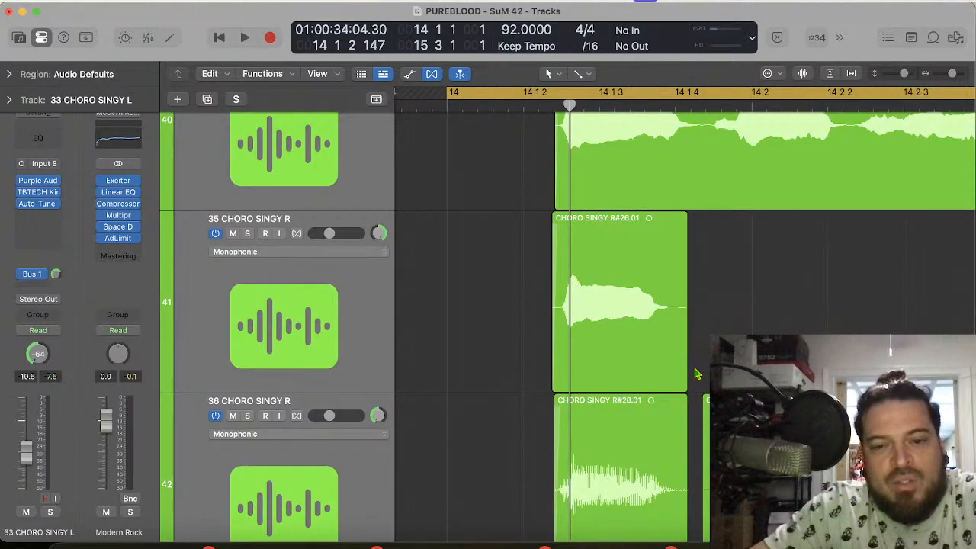
Step: Select the remaining pieces after the split on tracks 35 and 36 and save the project
left_click_drag(696, 367, 710, 424)
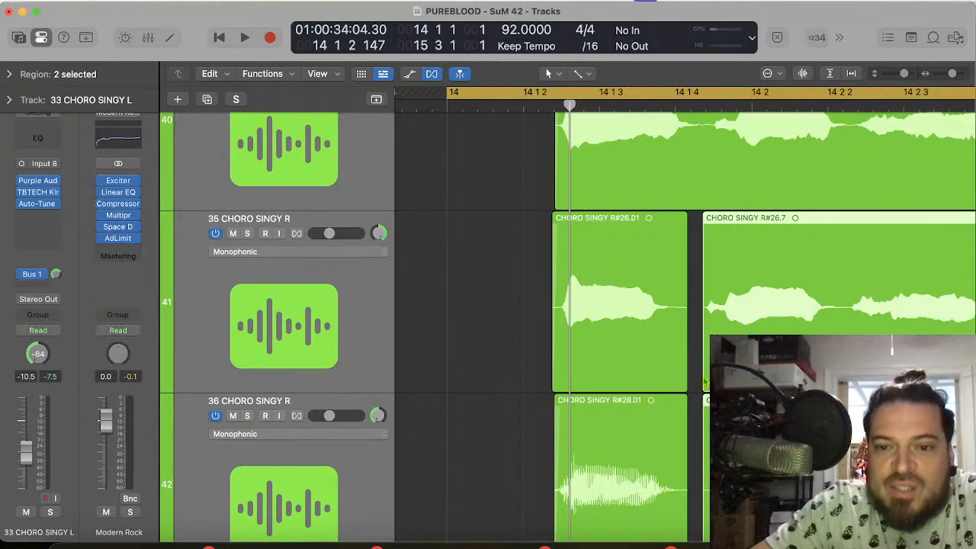
key("super+s")
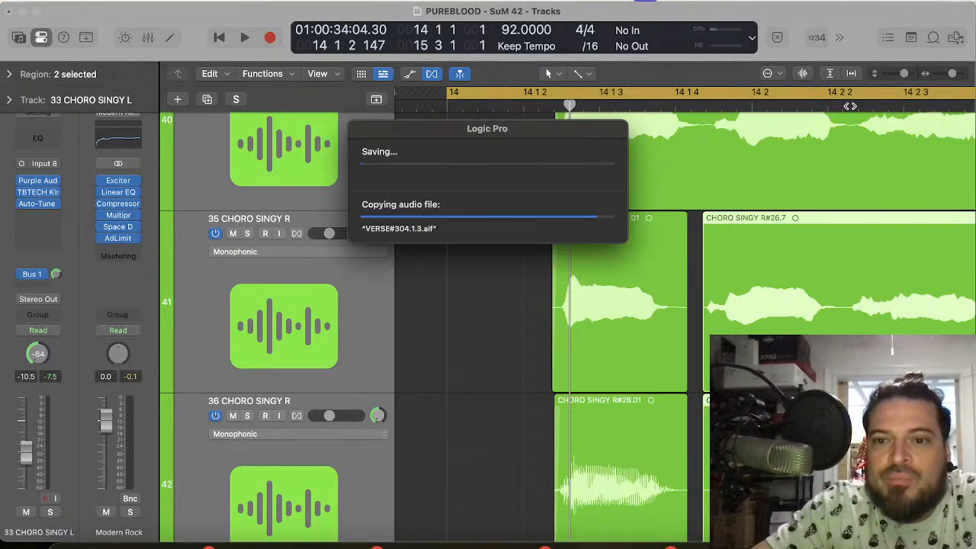
Step: Split the selected pieces on tracks 35 and 36 at 14 2 2 63 and 14 2 4 121, in the gaps between syllables
left_click(751, 107)
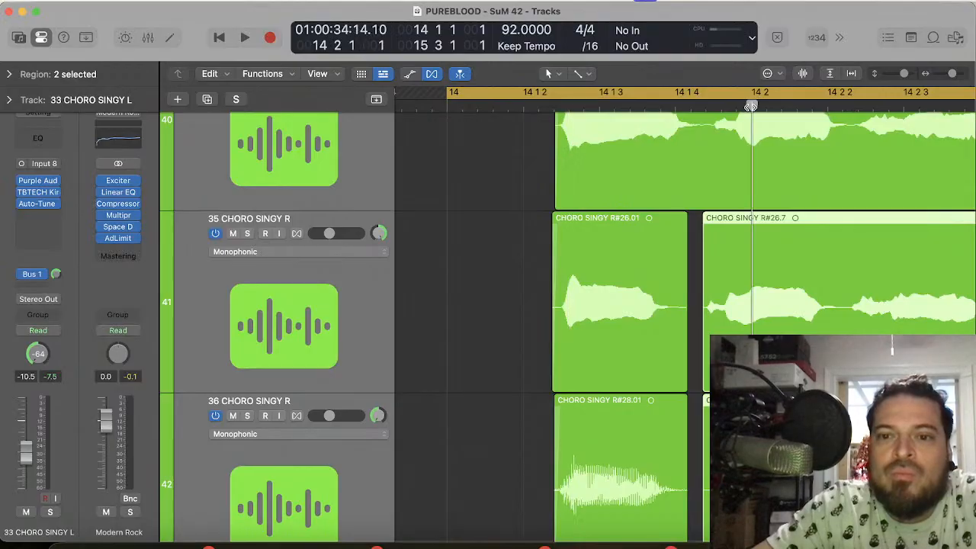
scroll(798, 243, "right", 3)
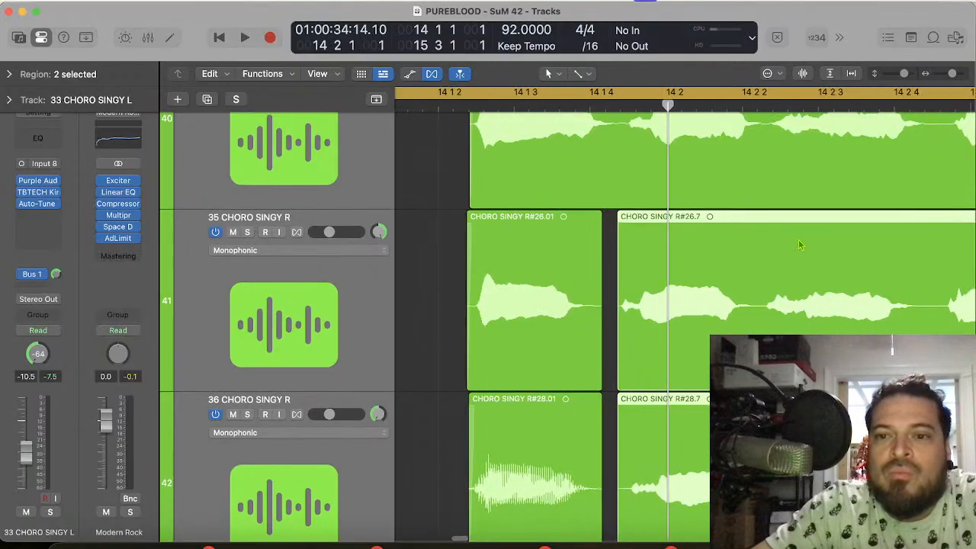
left_click(765, 107)
scroll(791, 203, "right", 3)
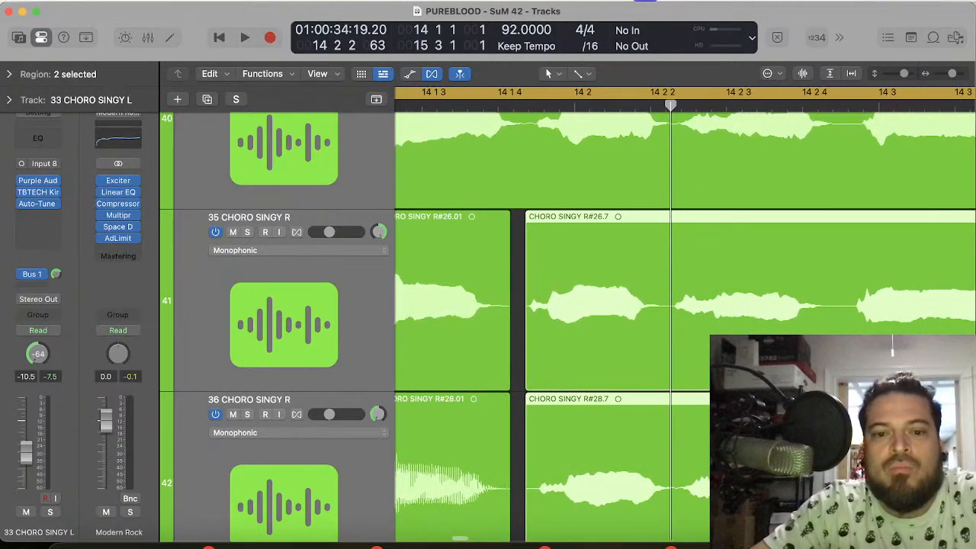
key("super+t")
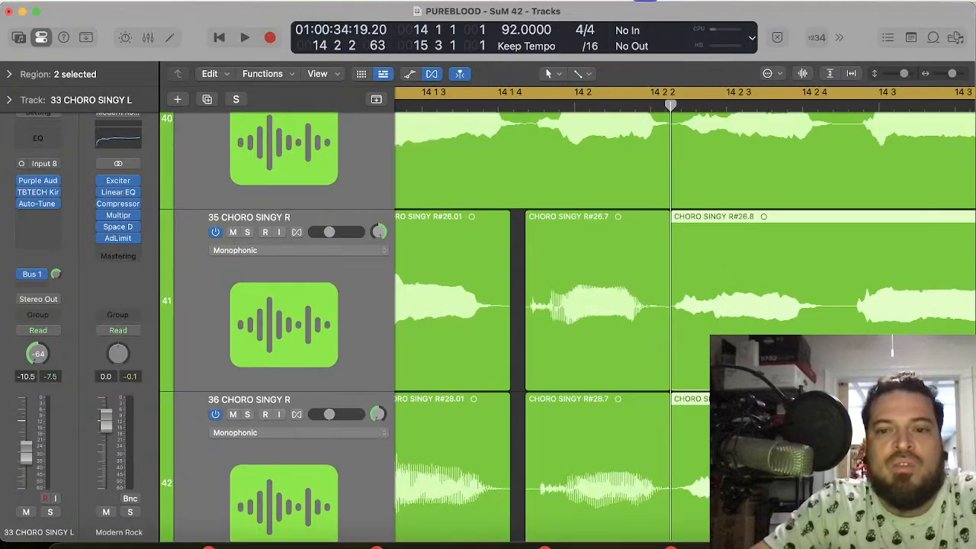
left_click(839, 104)
key("super+t")
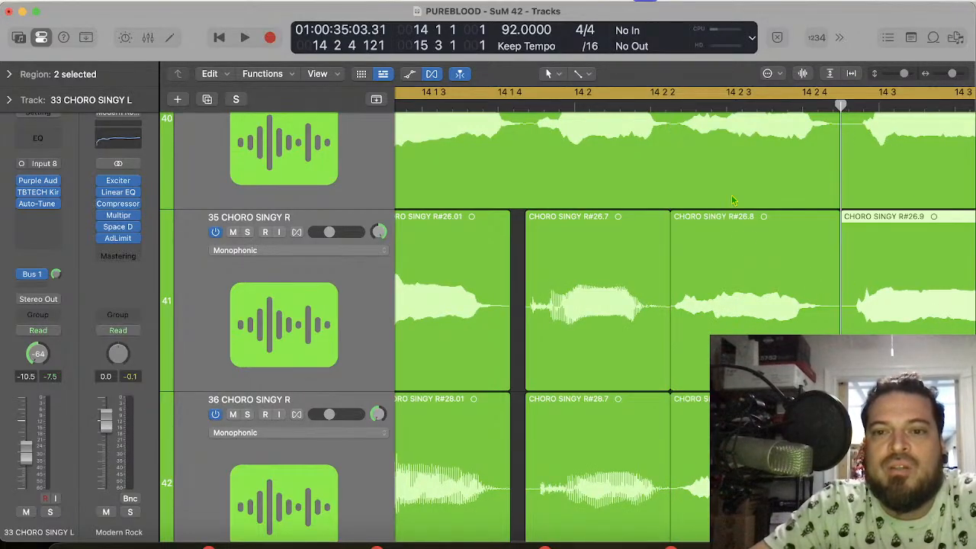
Step: Move the third-syllable pieces on tracks 35 and 36 slightly later to match the same syllable's onset on track 34
left_click(698, 111)
scroll(698, 111, "up", 11)
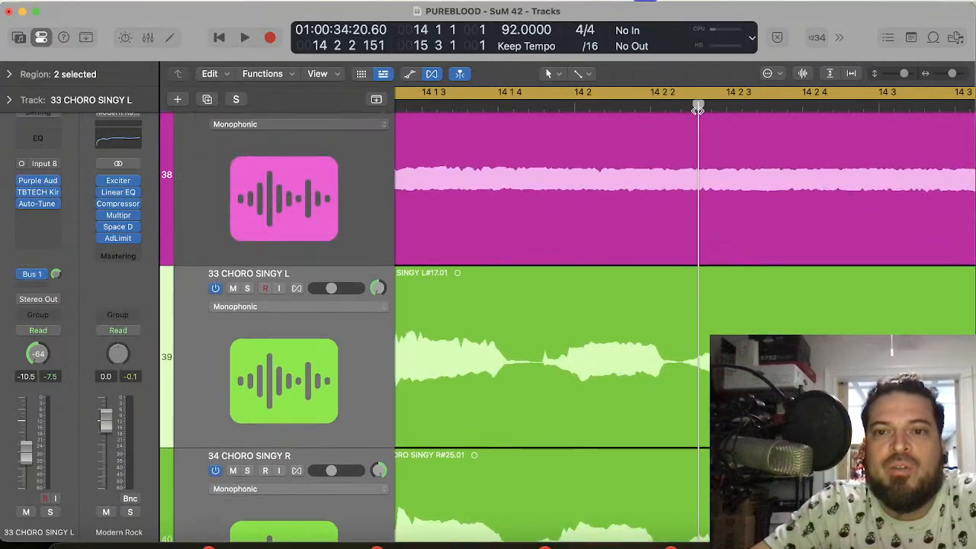
scroll(698, 111, "down", 5)
scroll(700, 130, "down", 5)
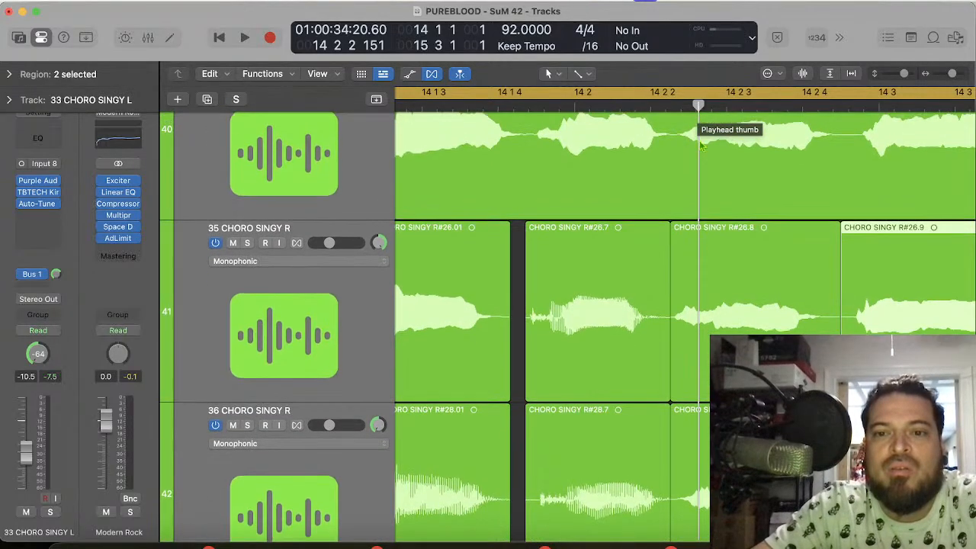
left_click_drag(718, 313, 730, 326)
left_click_drag(686, 433, 692, 433)
scroll(691, 433, "right", 5)
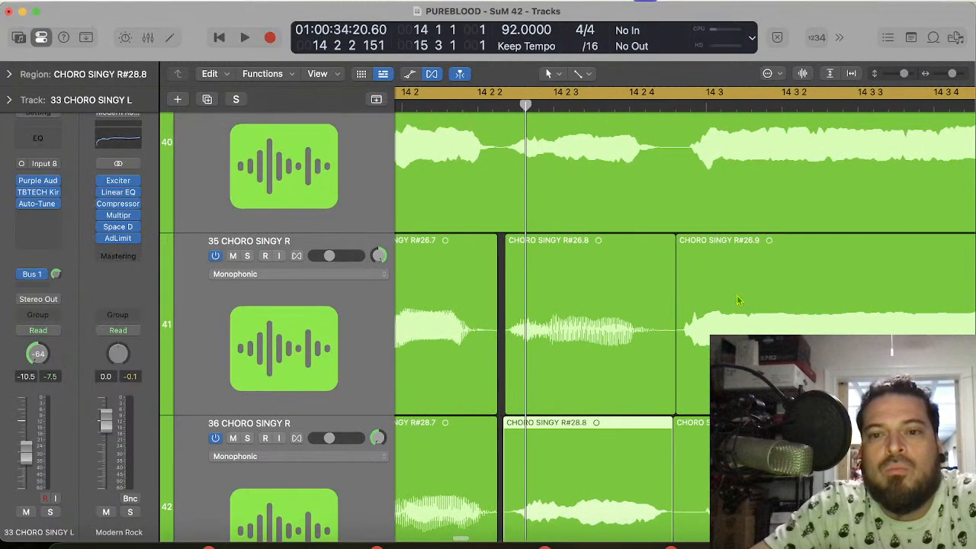
Step: Split the held final note on tracks 34, 35 and 36 at 15 2 2 1
left_click(739, 290)
scroll(739, 289, "right", 5)
scroll(739, 289, "right", 5)
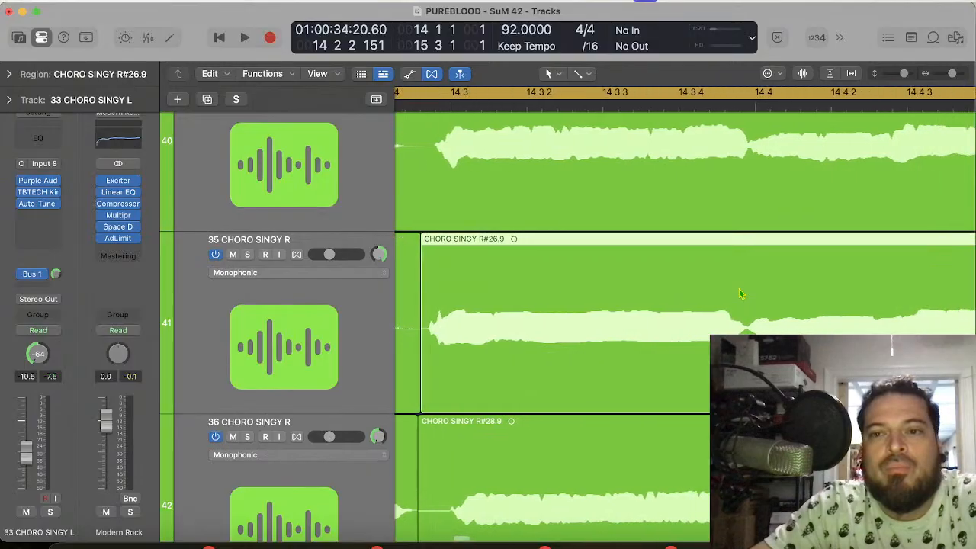
scroll(739, 293, "up", 10)
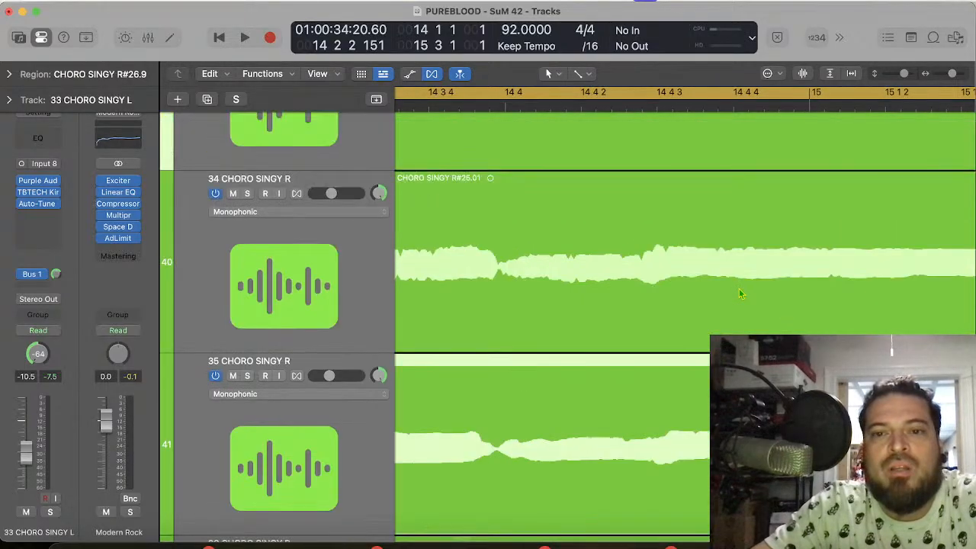
scroll(739, 294, "right", 8)
scroll(739, 294, "left", 1)
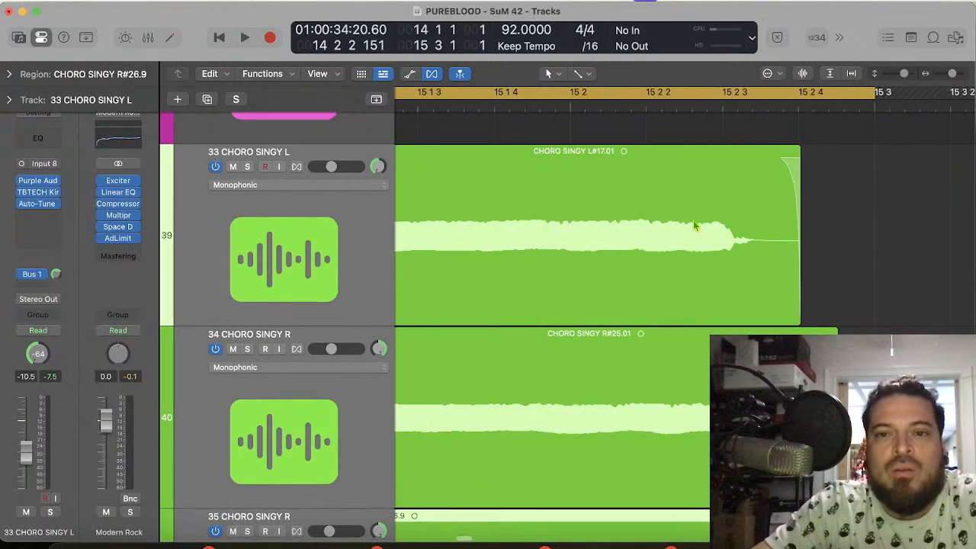
left_click_drag(883, 233, 667, 151)
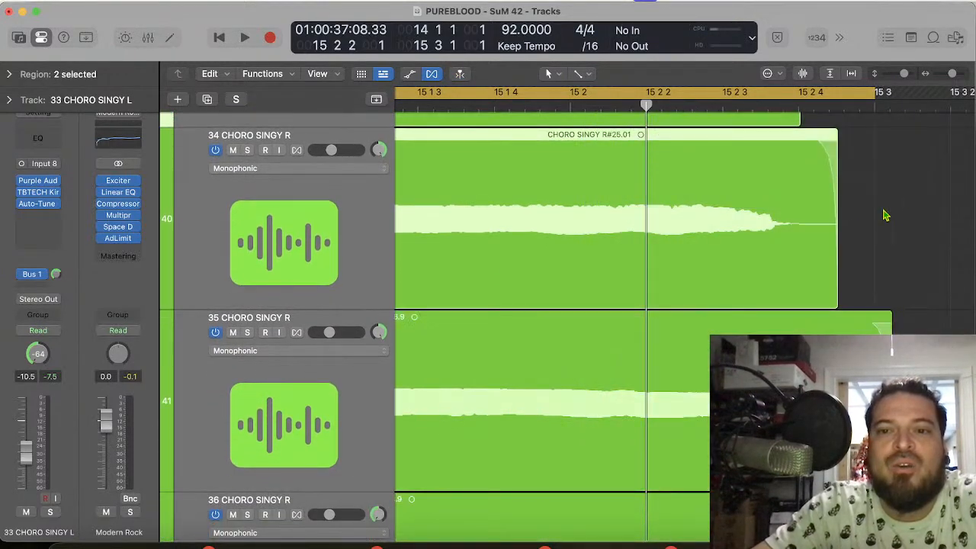
left_click_drag(957, 218, 619, 529)
key("super+t")
scroll(665, 303, "up", 7)
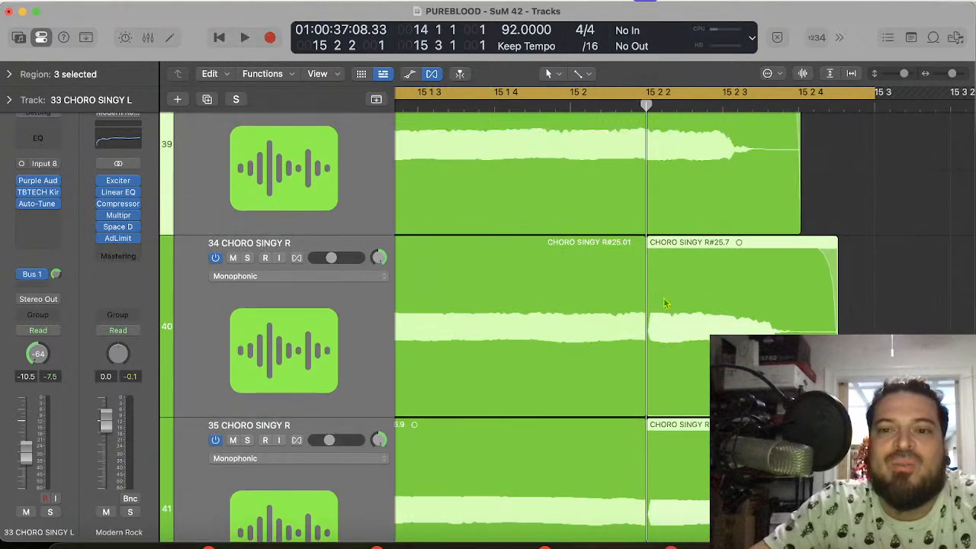
Step: Time-compress the tail pieces on tracks 34, 35 and 36 to end around 15 2 3 209, matching track 33's ending
left_click(877, 325)
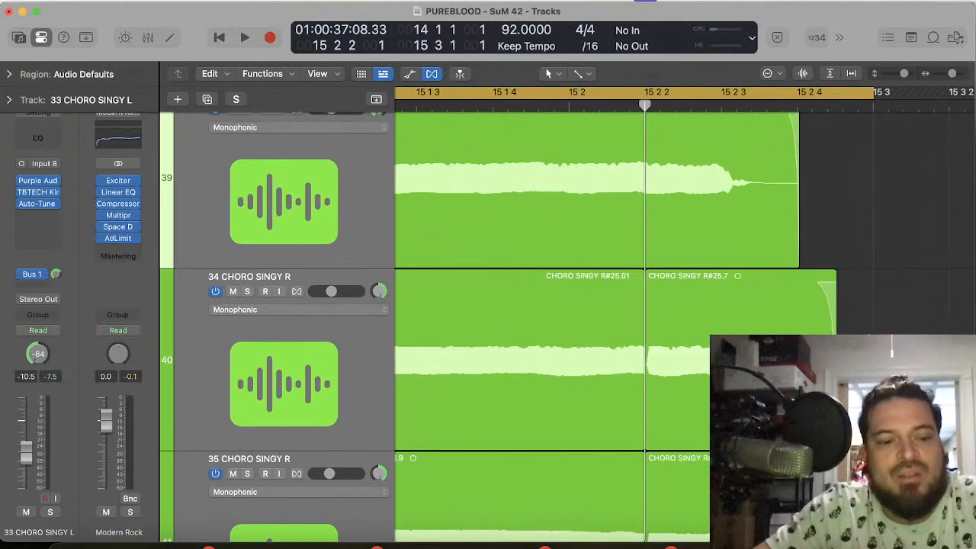
left_click_drag(835, 434, 791, 435)
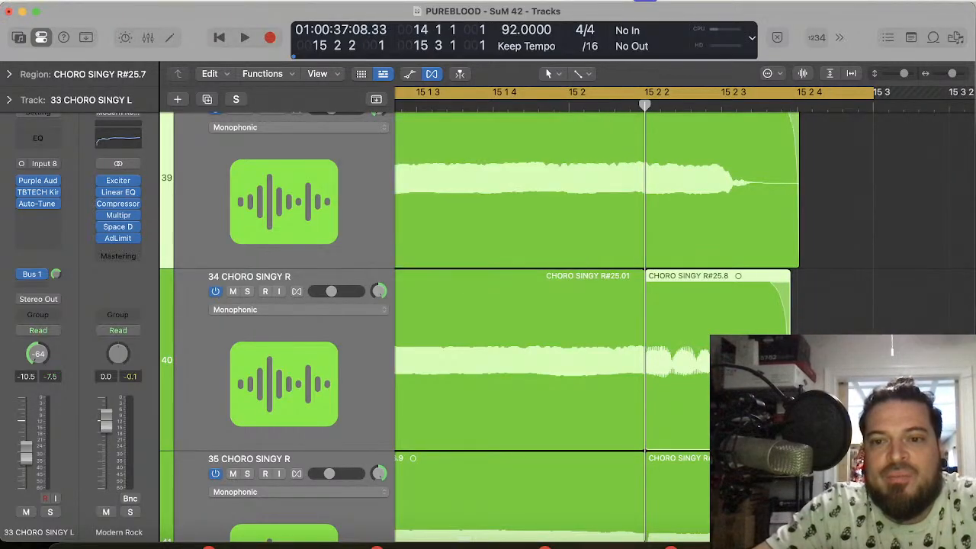
scroll(791, 435, "down", 5)
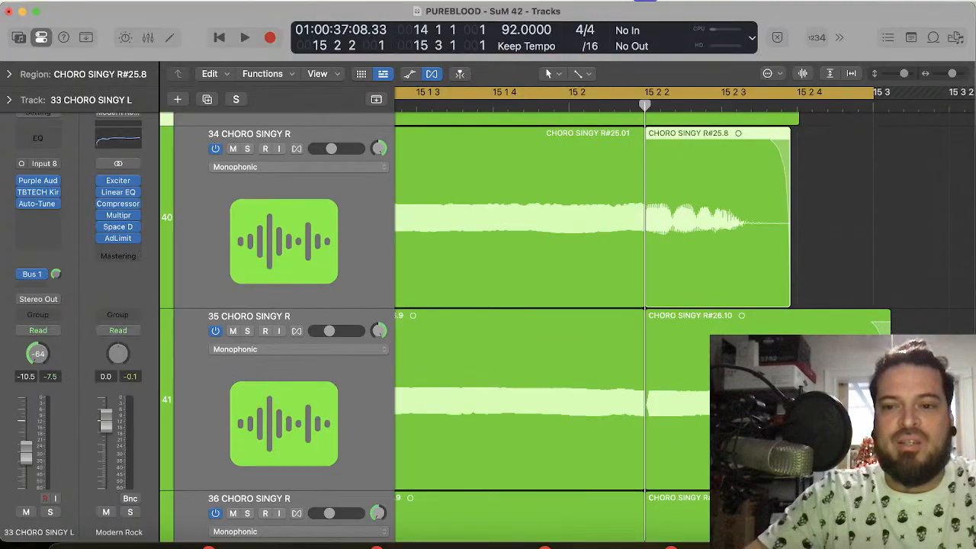
left_click_drag(889, 324, 788, 324)
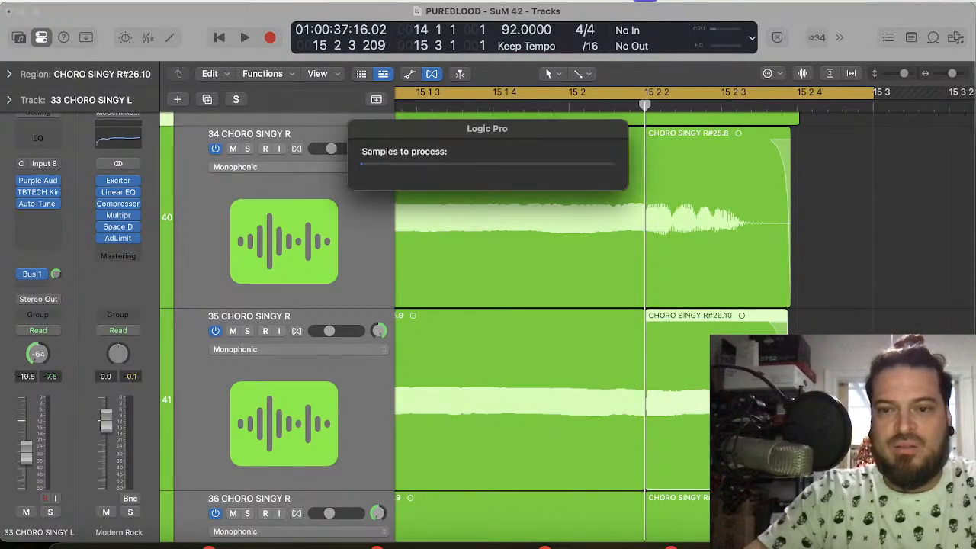
scroll(788, 324, "down", 5)
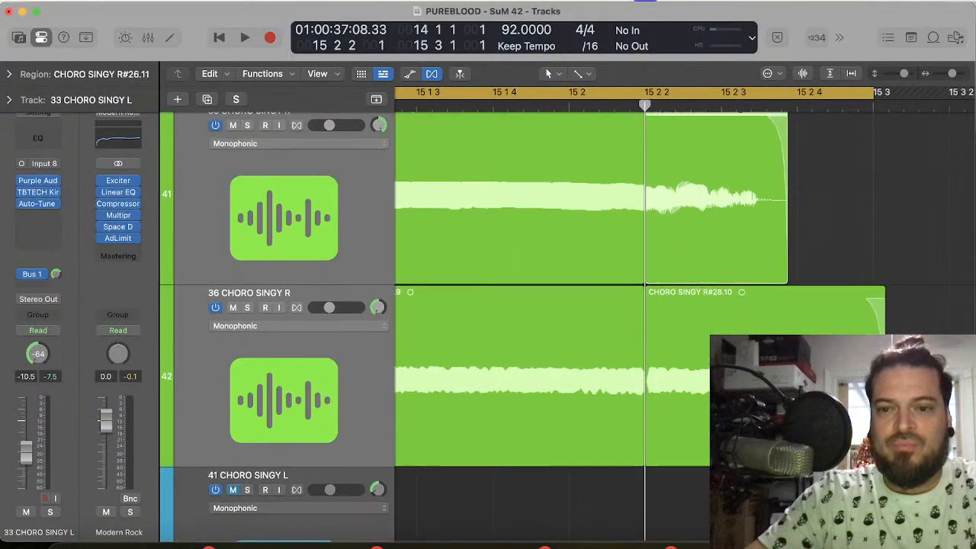
left_click_drag(884, 325, 788, 324)
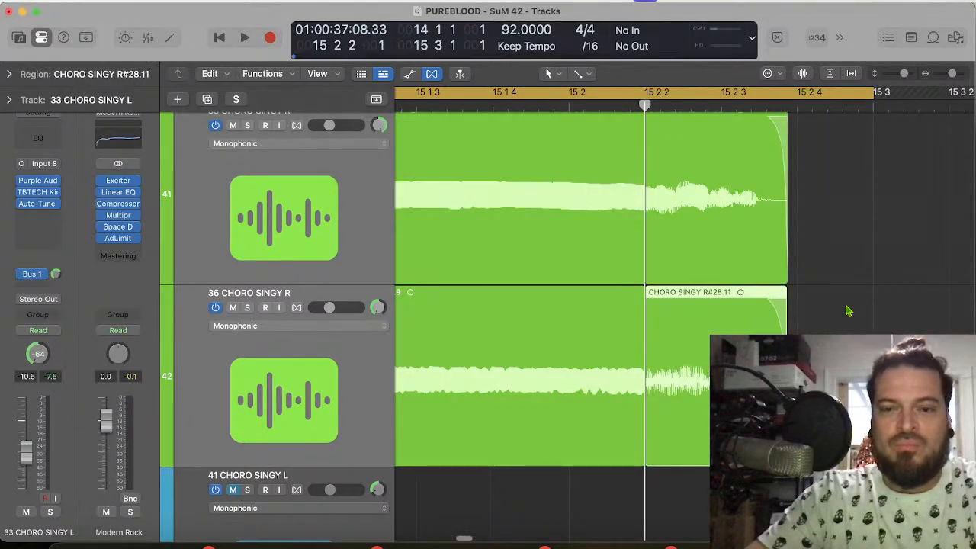
Step: Crossfade the joins before 14 3 on tracks 35 and 36, shifting track 36's boundary closer to the next syllable
scroll(848, 310, "up", 3)
scroll(848, 311, "left", 2)
scroll(846, 310, "left", 10)
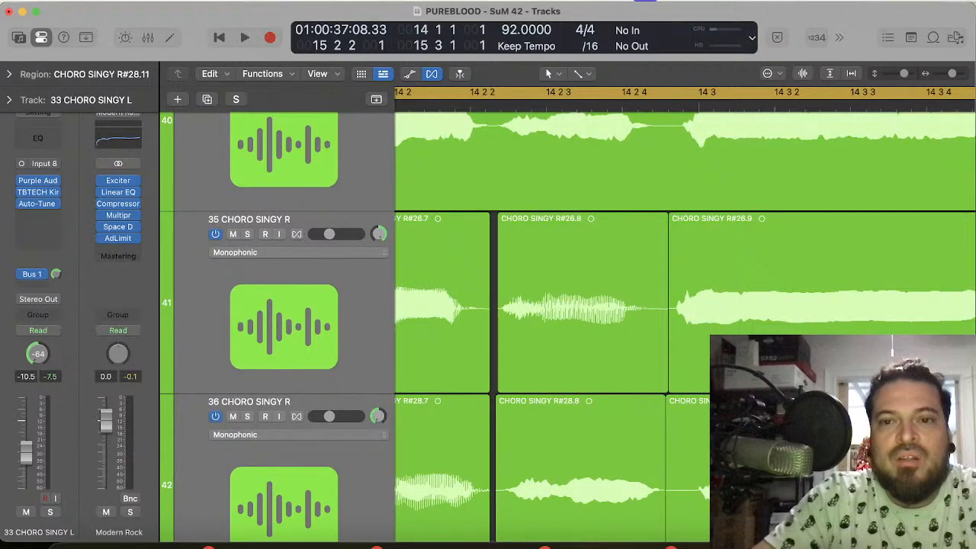
scroll(682, 305, "up", 5)
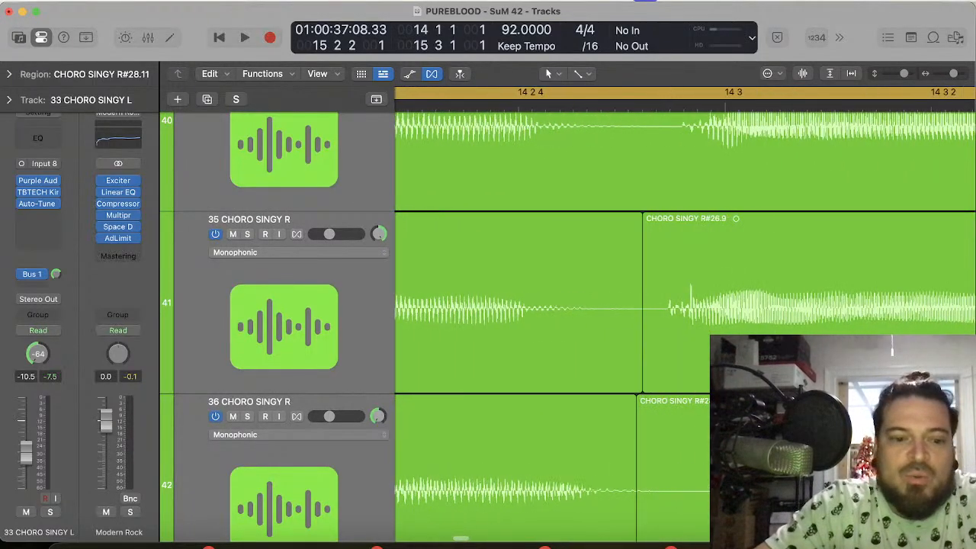
left_click_drag(639, 377, 648, 378)
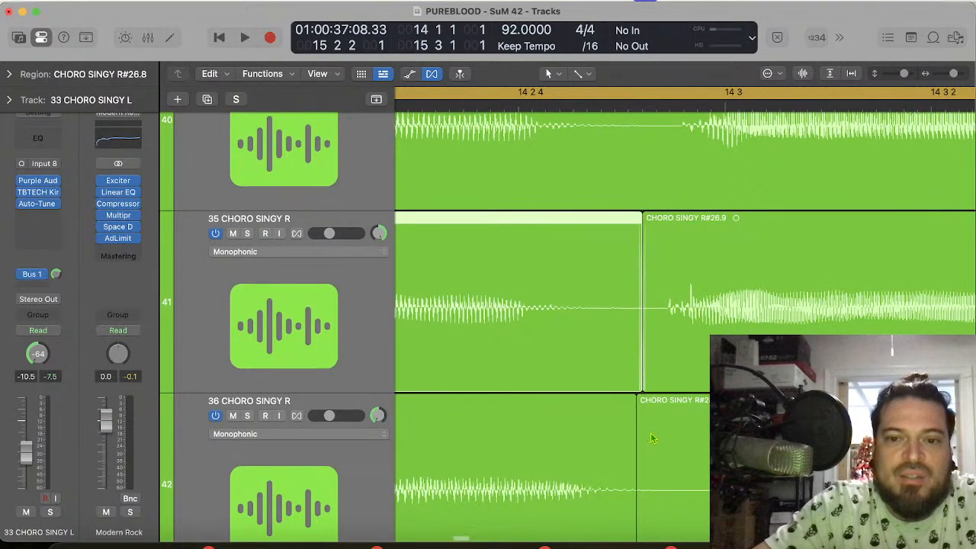
scroll(642, 422, "down", 3)
left_click_drag(638, 421, 690, 424)
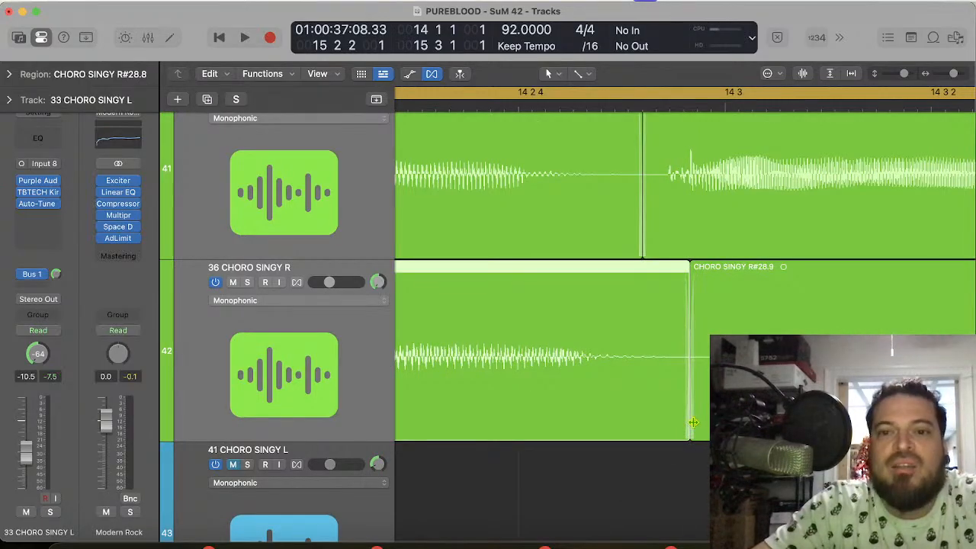
Step: Close the gaps just after 14 2 2 on tracks 36 and 35 and crossfade the neighbouring pieces
scroll(526, 382, "left", 7)
scroll(525, 383, "right", 1)
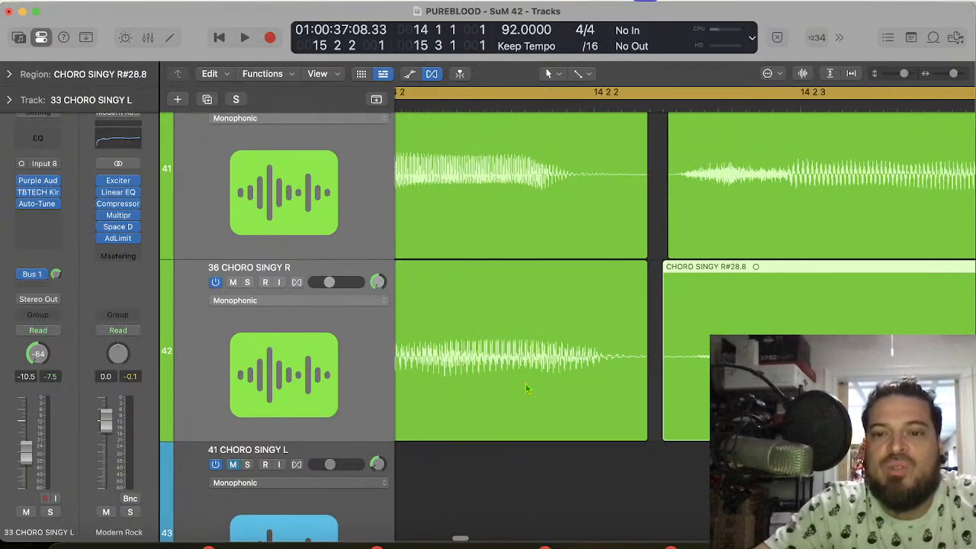
left_click_drag(616, 417, 646, 421)
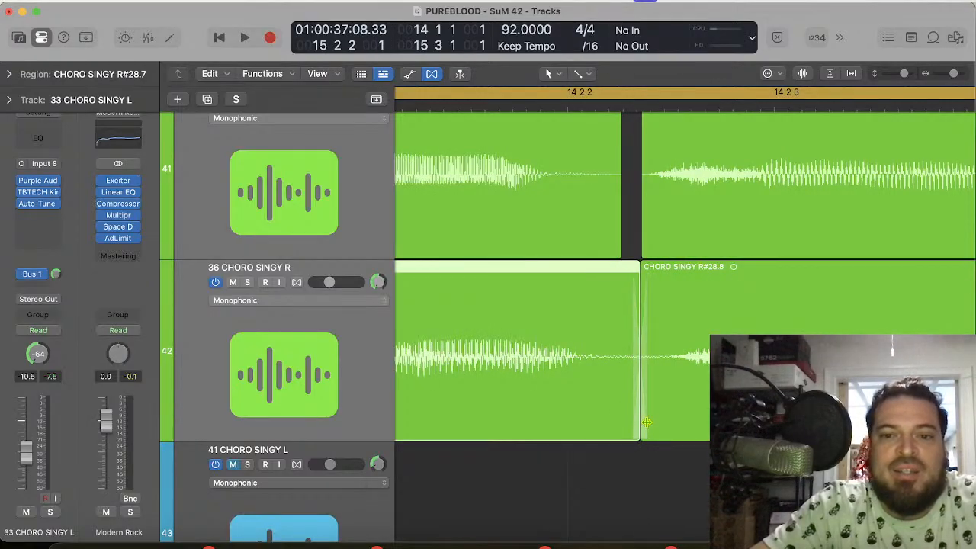
left_click_drag(644, 237, 610, 243)
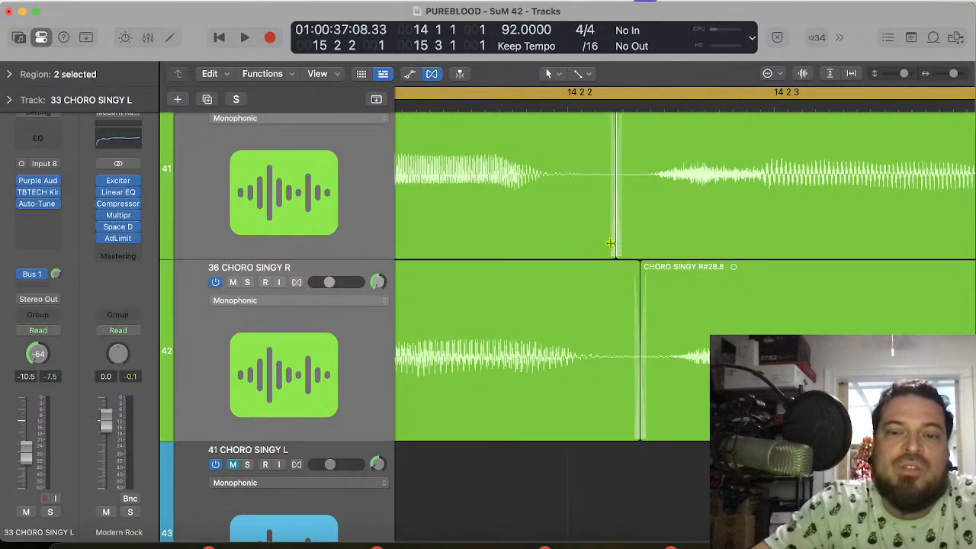
Step: Close the gaps before the second syllable, around 14 1 4 81, on tracks 35 and 36 by extending the adjoining pieces
scroll(610, 243, "left", 5)
scroll(610, 244, "down", 5)
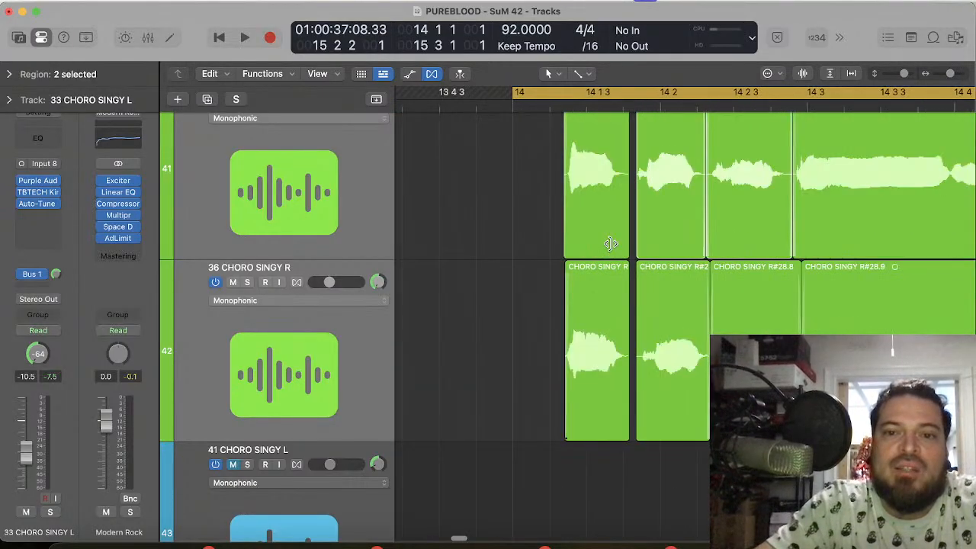
left_click(634, 105)
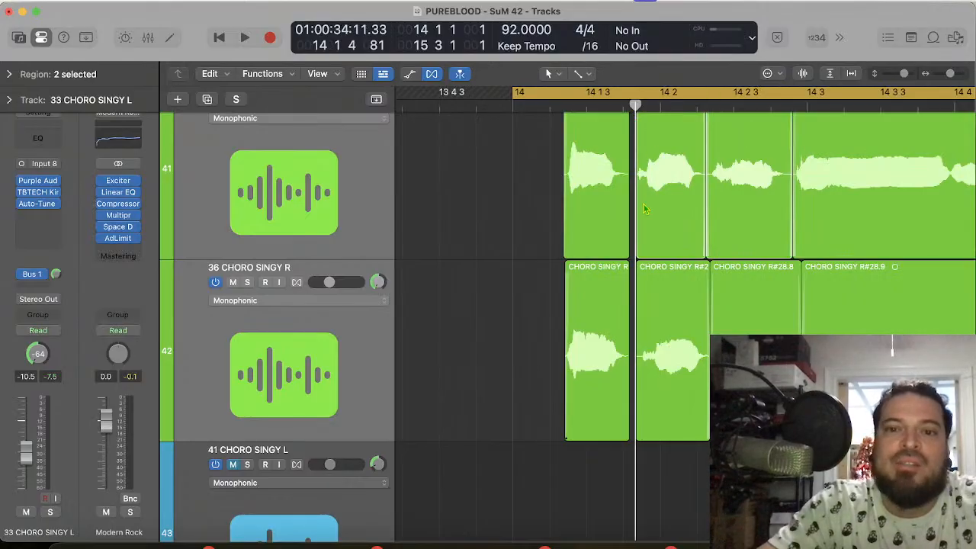
scroll(671, 225, "up", 8)
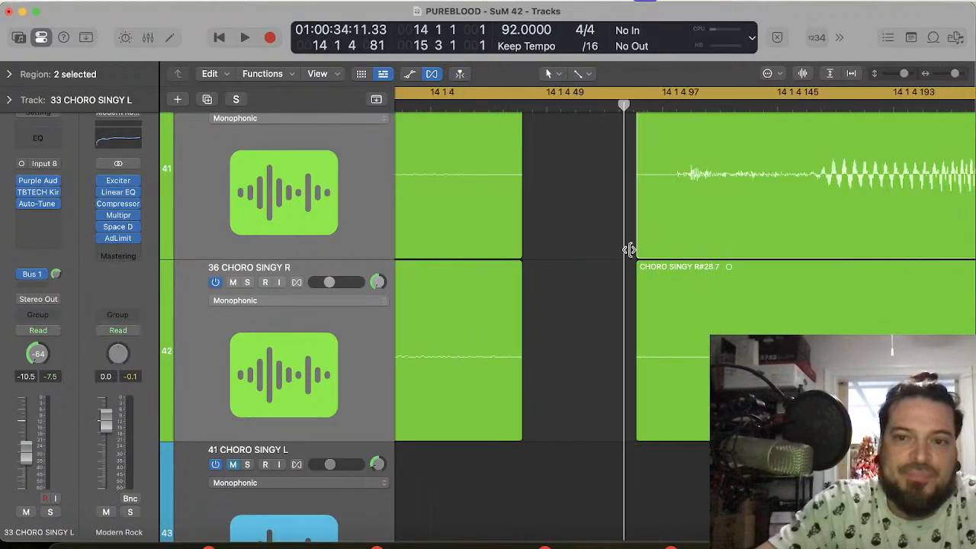
left_click_drag(639, 257, 559, 242)
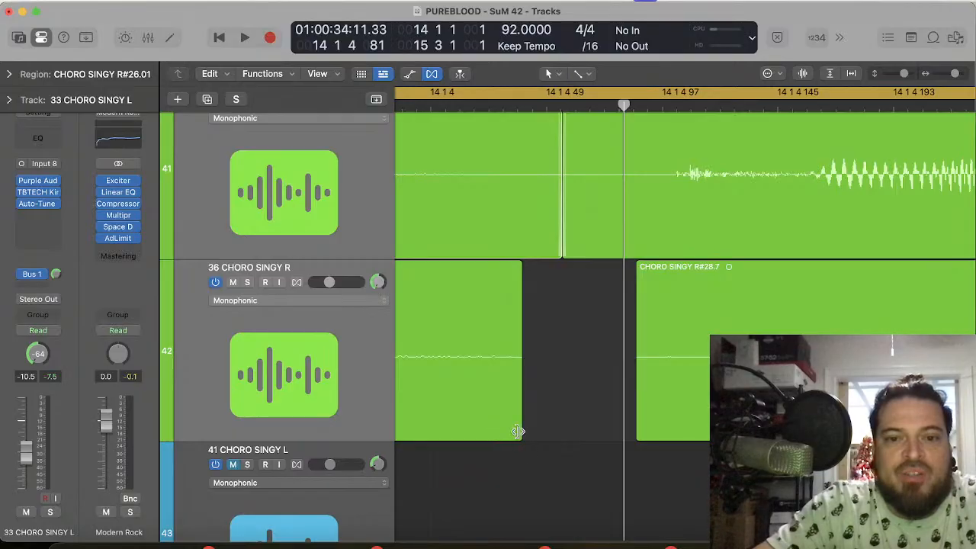
left_click_drag(518, 432, 638, 422)
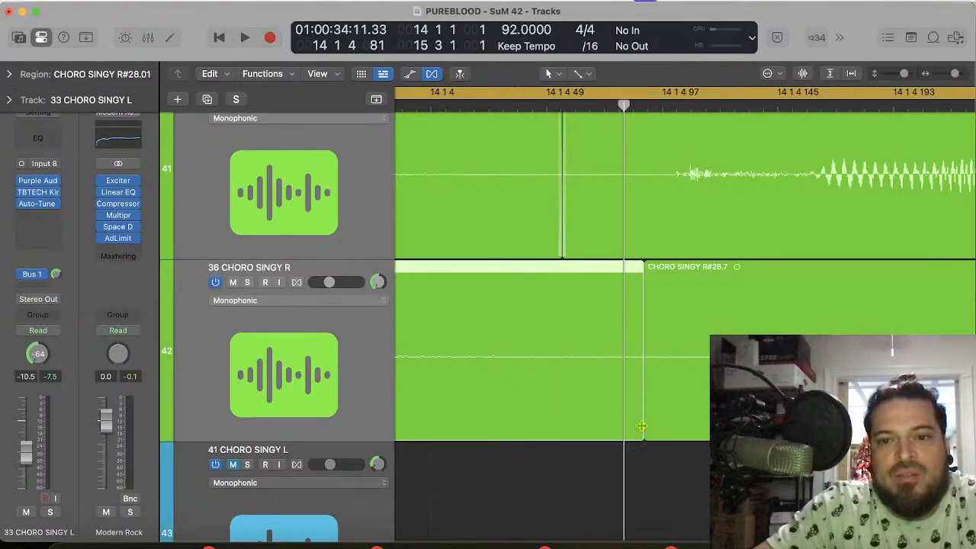
Step: Move track 36's second-syllable piece slightly earlier to bring its onset closer to track 35's
scroll(710, 423, "right", 4)
key("super+Left")
key("super+Left")
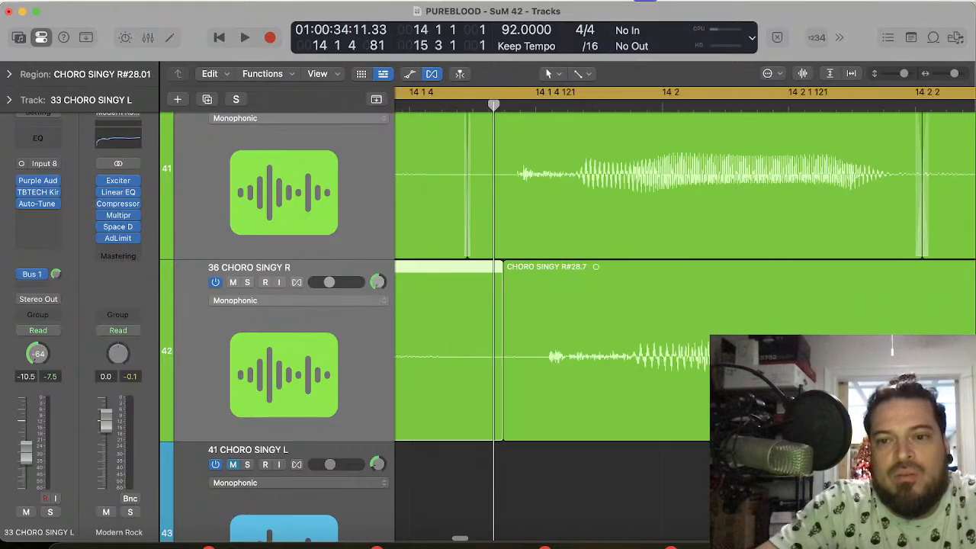
scroll(685, 314, "right", 3)
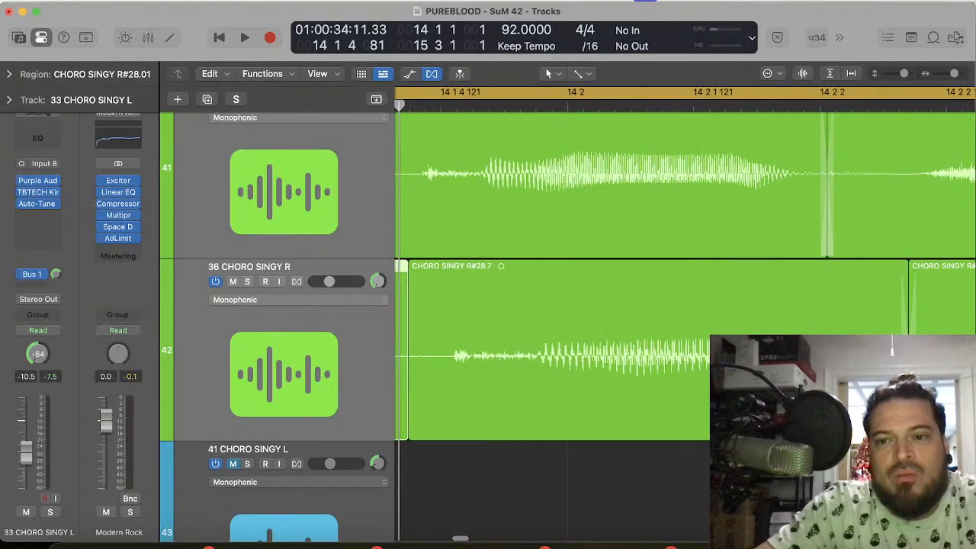
left_click_drag(656, 423, 638, 423)
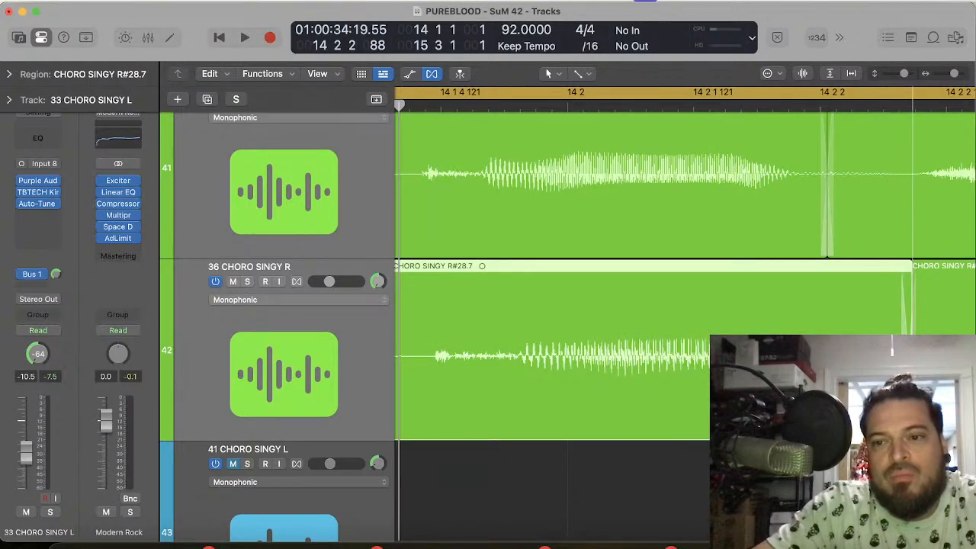
left_click(724, 476)
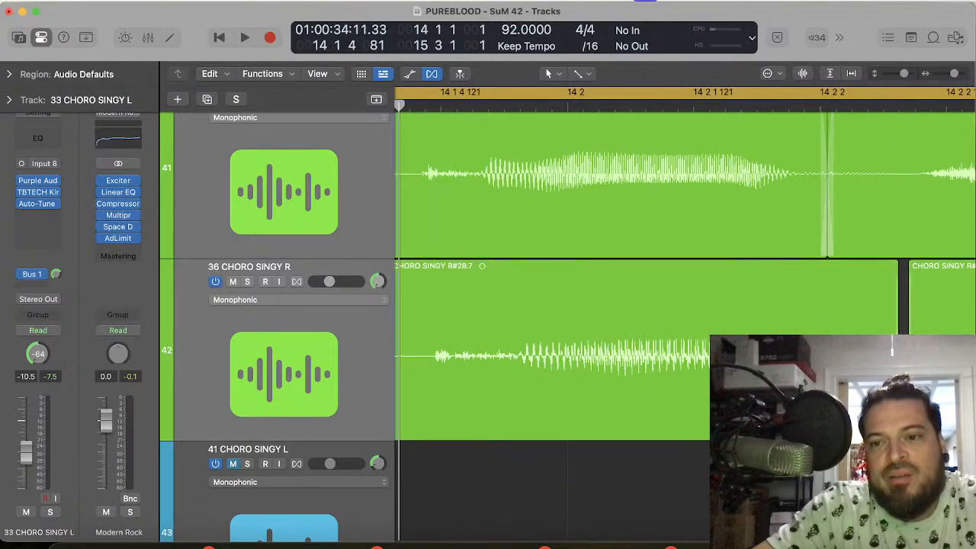
scroll(709, 395, "left", 5)
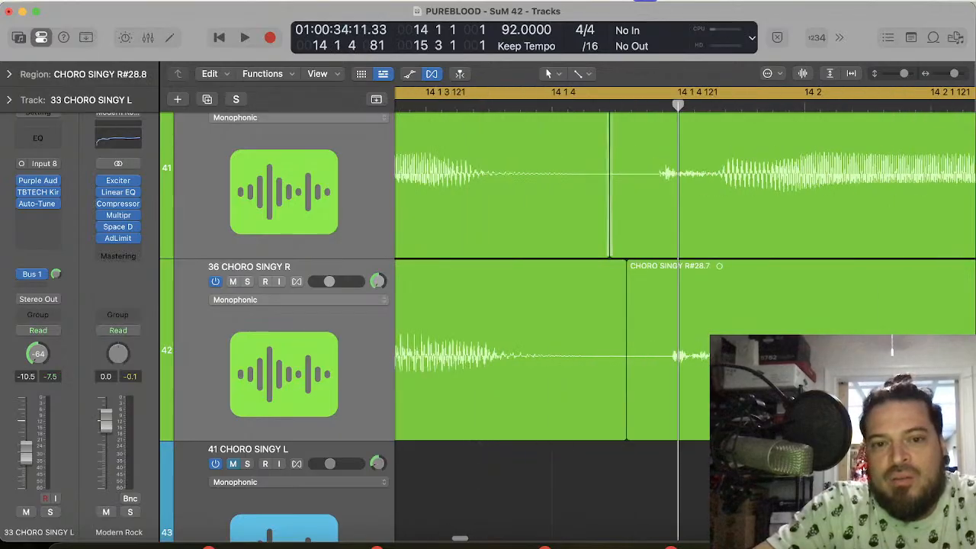
Step: Play back the chorus phrase from bar 14 to check the timing of the aligned green vocals
left_click(716, 412)
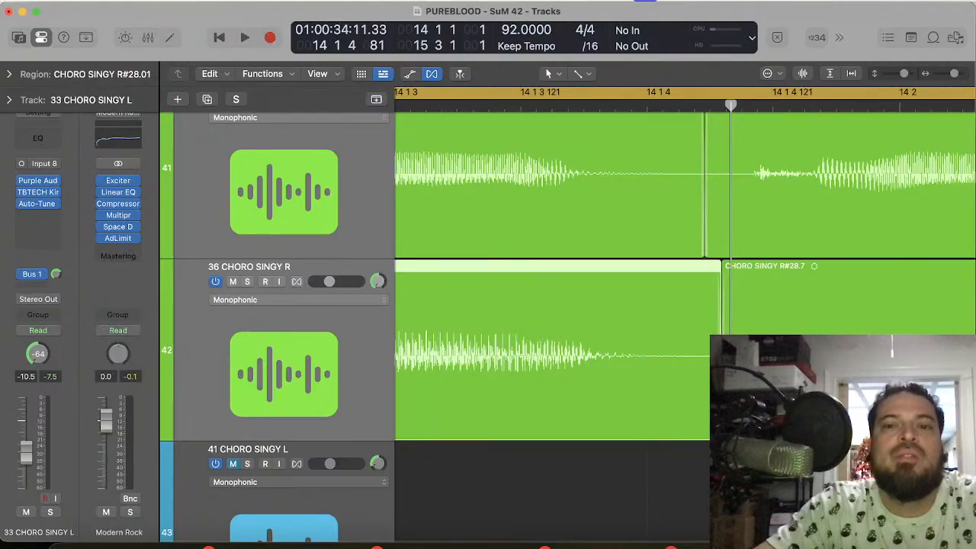
key("space")
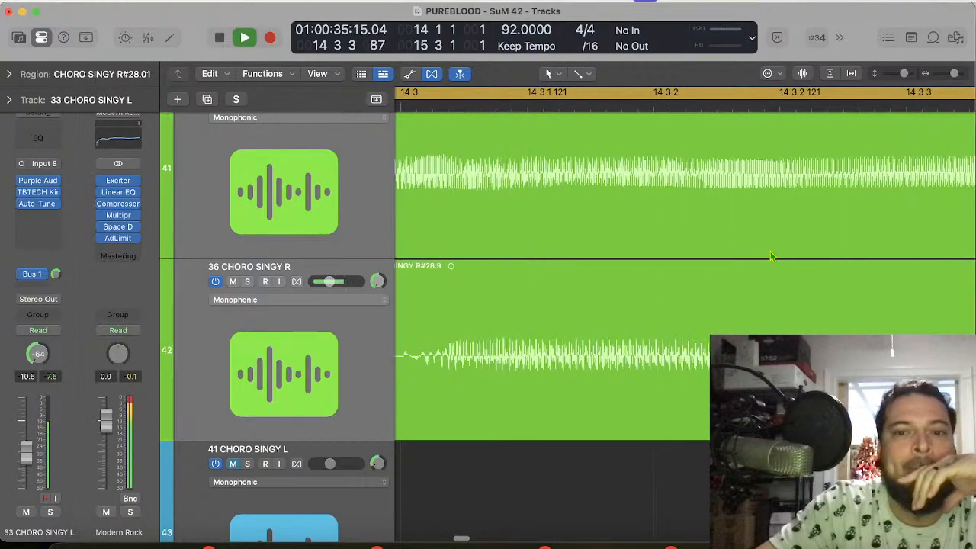
key("super+Left")
key("super+Left")
key("super+Left")
key("super+Left")
key("super+Left")
key("super+Left")
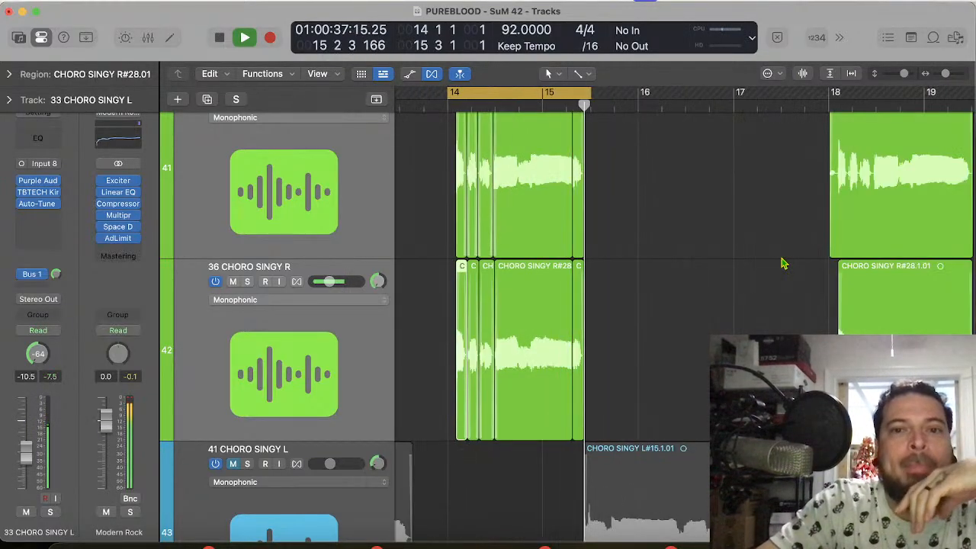
key("space")
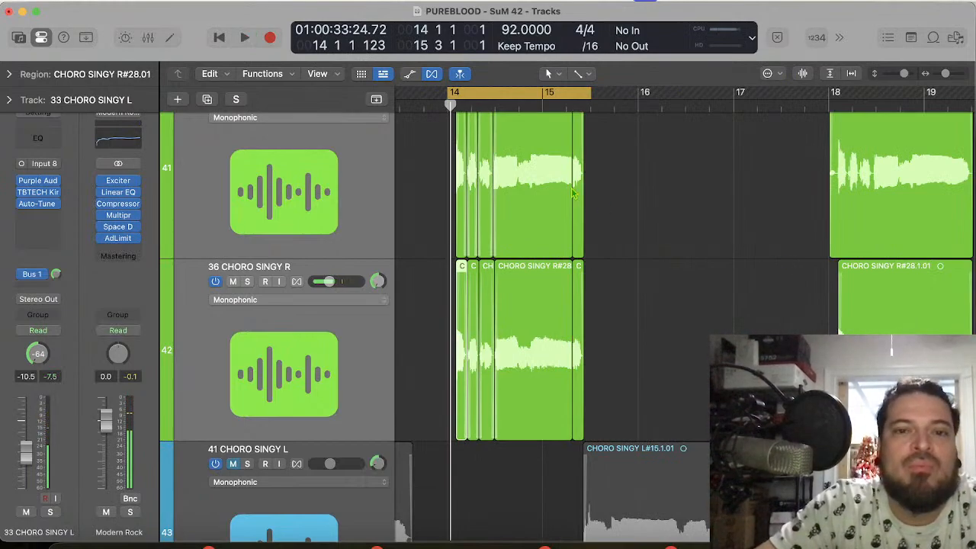
key("space")
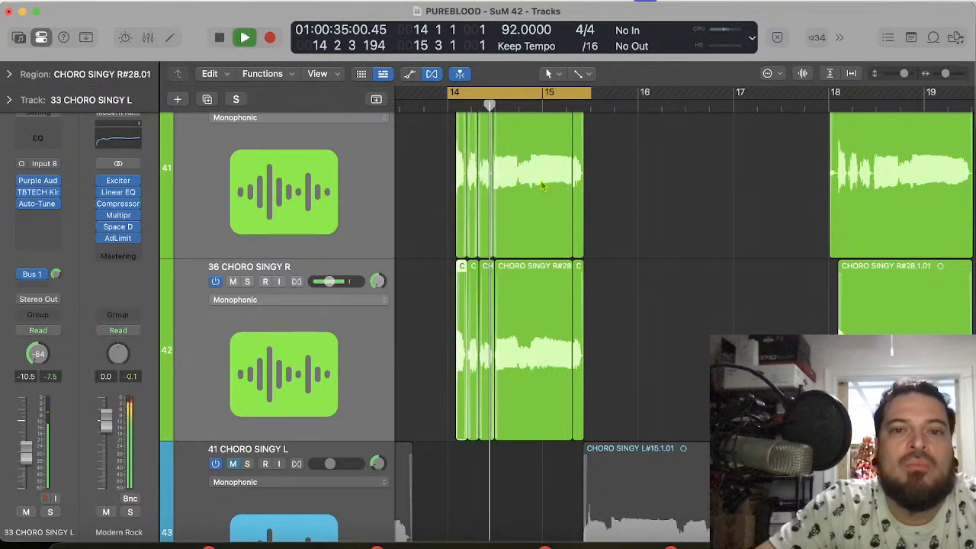
key("space")
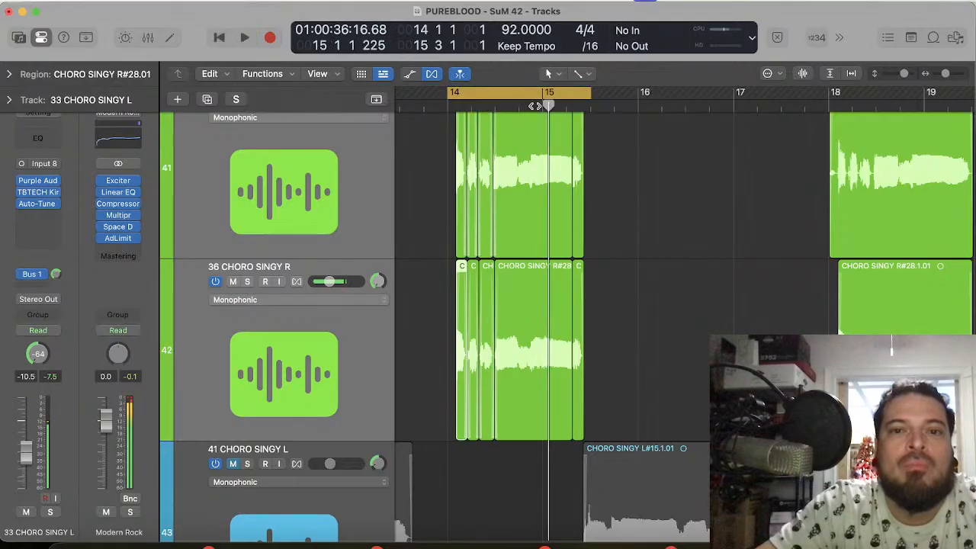
Step: Split the green chorus regions on tracks 33 to 36 at 14 4 3
left_click_drag(624, 342, 547, 143)
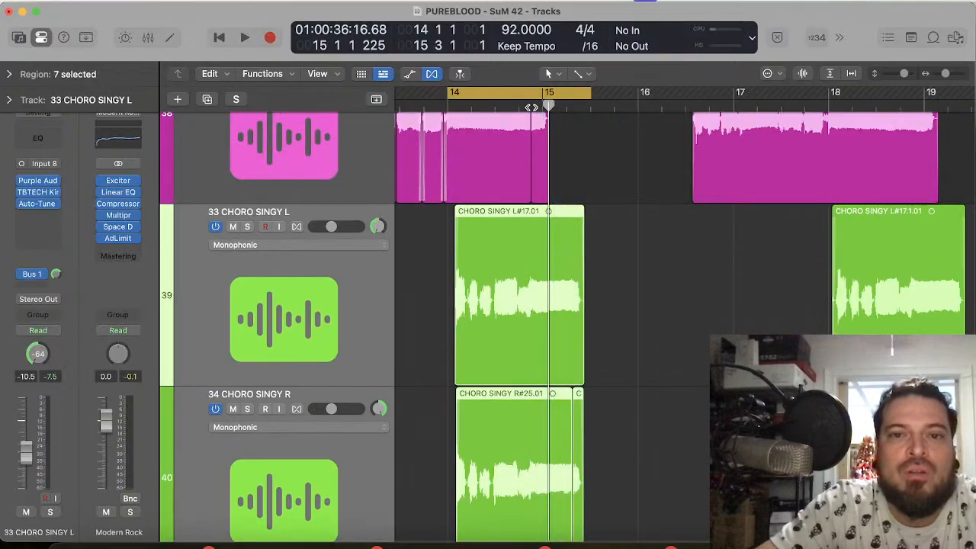
scroll(604, 382, "up", 5)
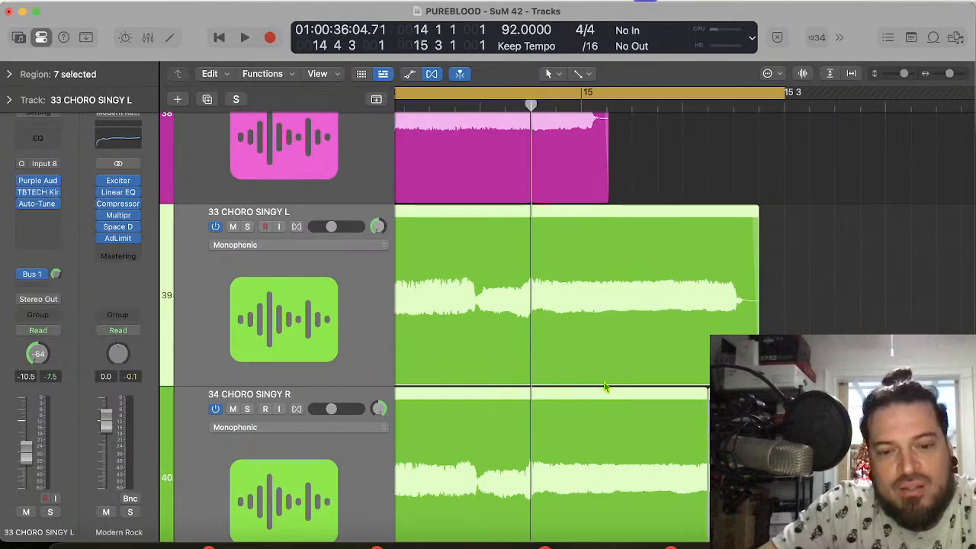
key("super+t")
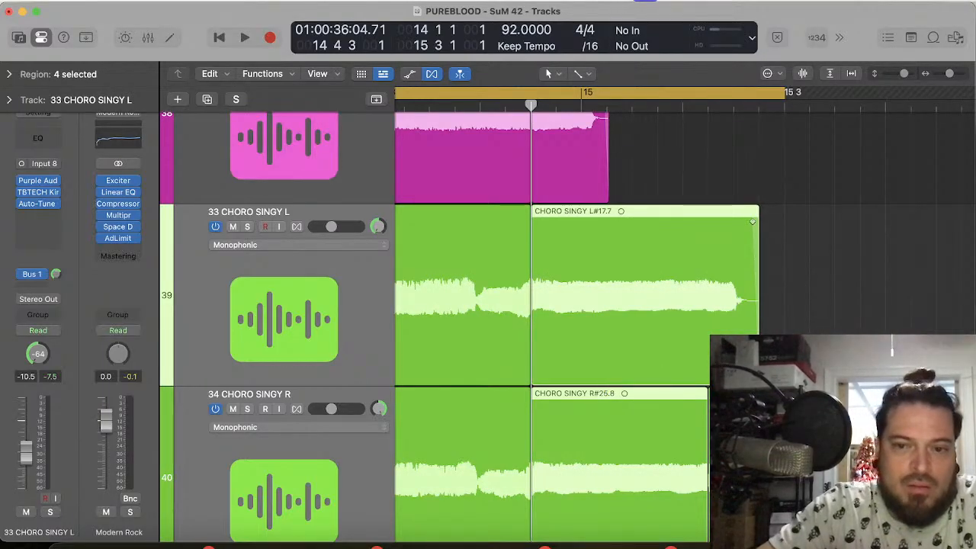
Step: Time-compress the pieces starting at 14 4 3 on tracks 33 to 36, ending track 33's piece where track 34's tail begins
scroll(564, 328, "down", 3)
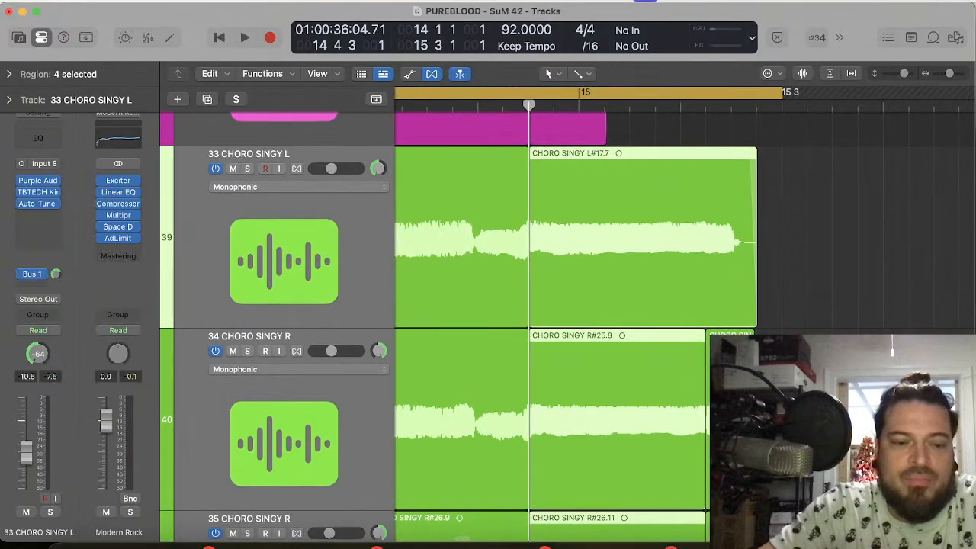
scroll(565, 327, "down", 3)
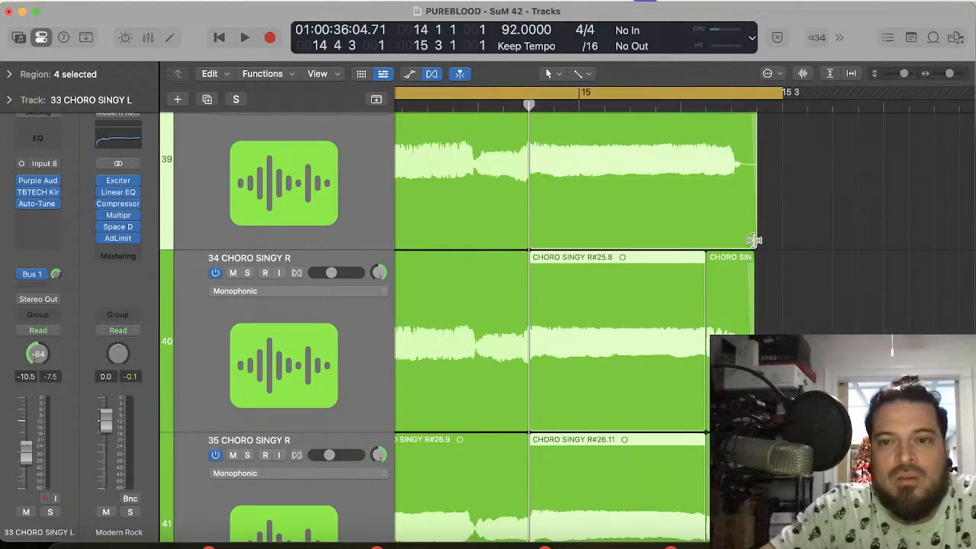
left_click_drag(753, 240, 701, 239)
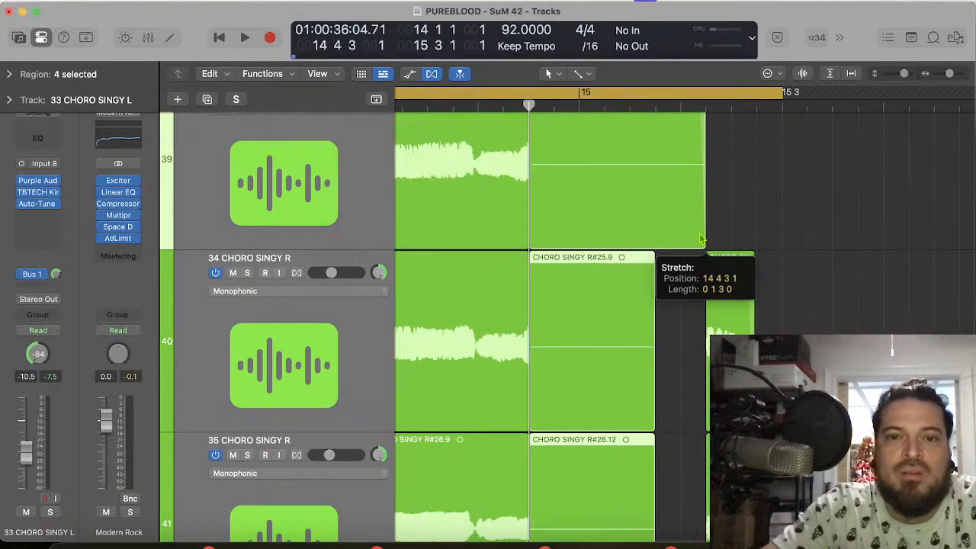
Step: Audition the phrase and time-compress the same pieces further so track 33's piece ends just after 15 1 3
key("shift+space")
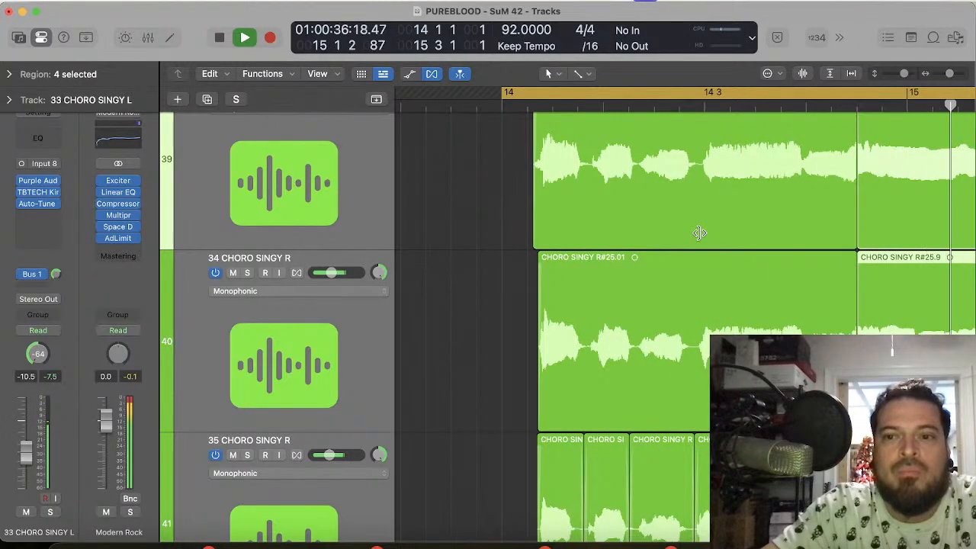
key("space")
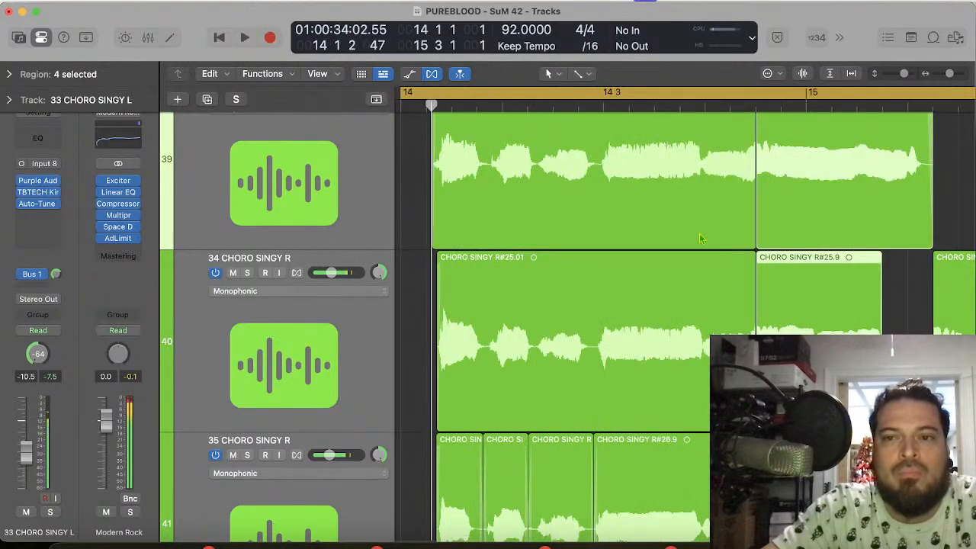
key("space")
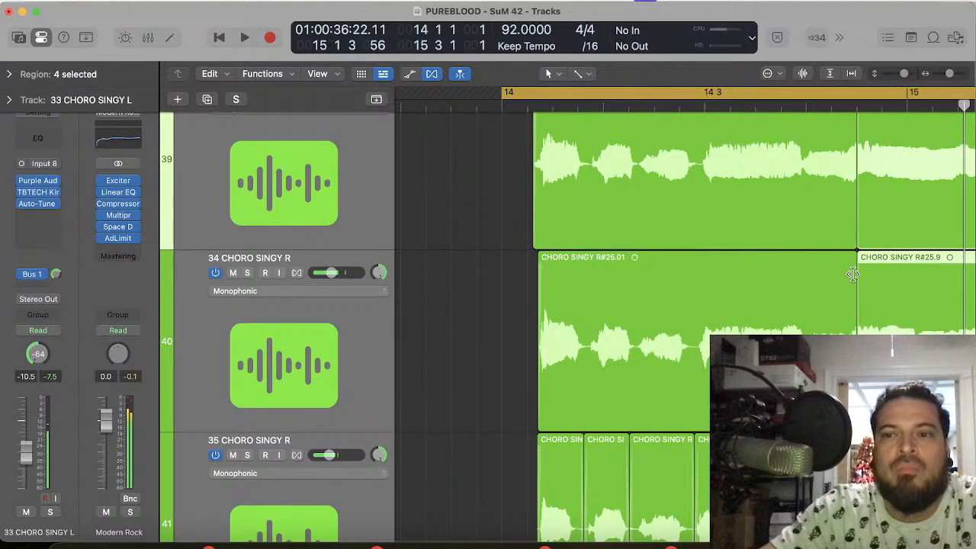
scroll(853, 275, "right", 5)
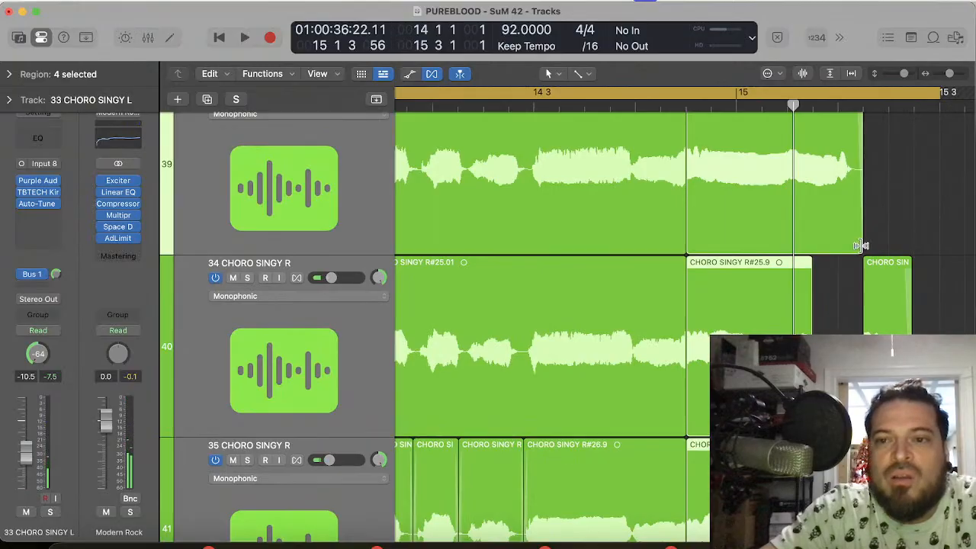
left_click_drag(860, 246, 801, 241)
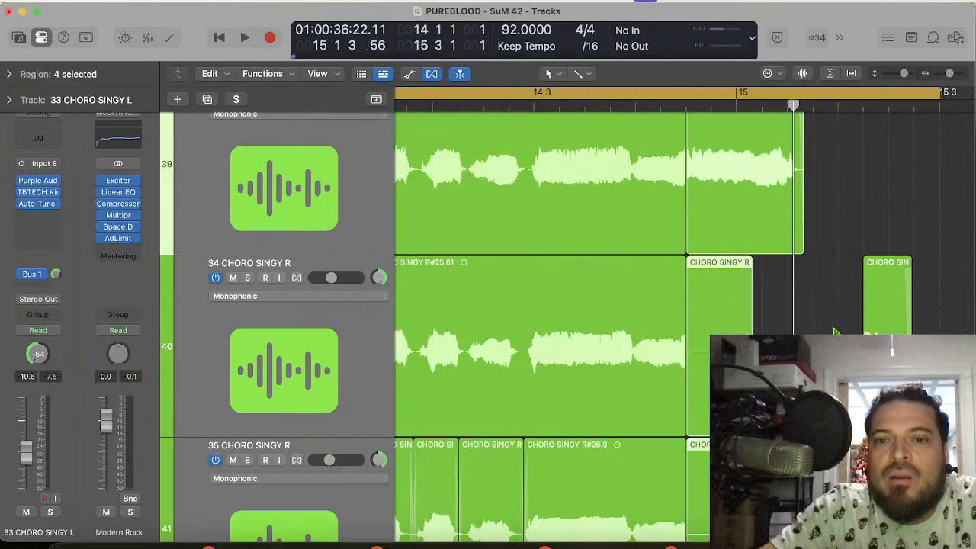
Step: Move the three detached tail pieces on tracks 34 to 36 earlier to meet the compressed pieces
left_click_drag(836, 329, 937, 534)
left_click_drag(925, 412, 919, 411)
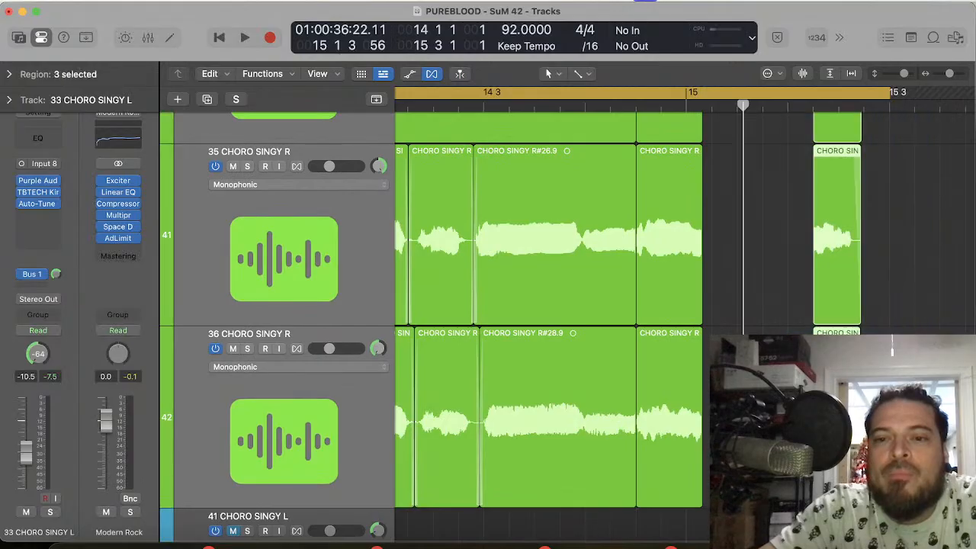
scroll(919, 412, "up", 8)
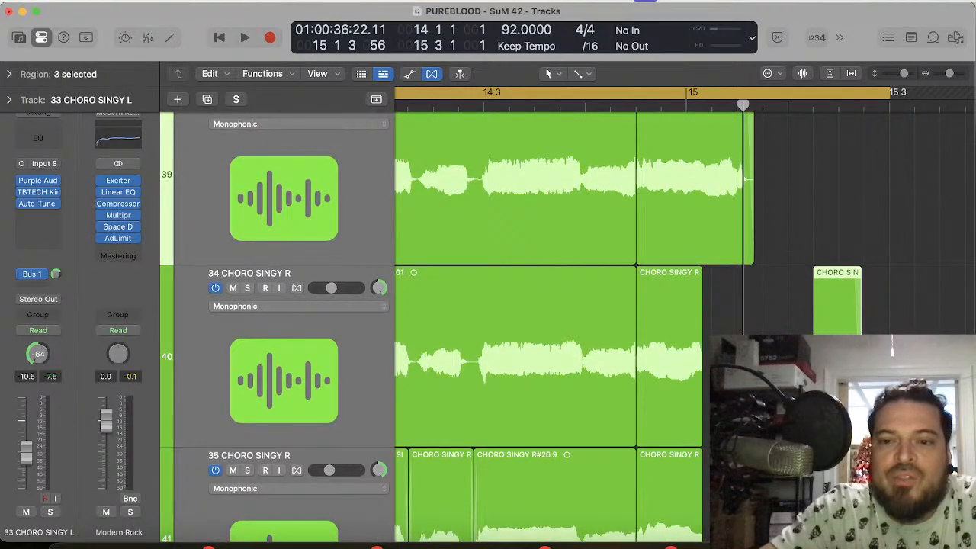
left_click_drag(832, 427, 720, 428)
Step: Close the small gap before the tail pieces on tracks 34 to 36 by moving them slightly earlier, just after 15 1 1 121
key("super+Right")
key("super+Right")
key("super+Right")
key("super+Right")
key("super+Right")
key("super+Right")
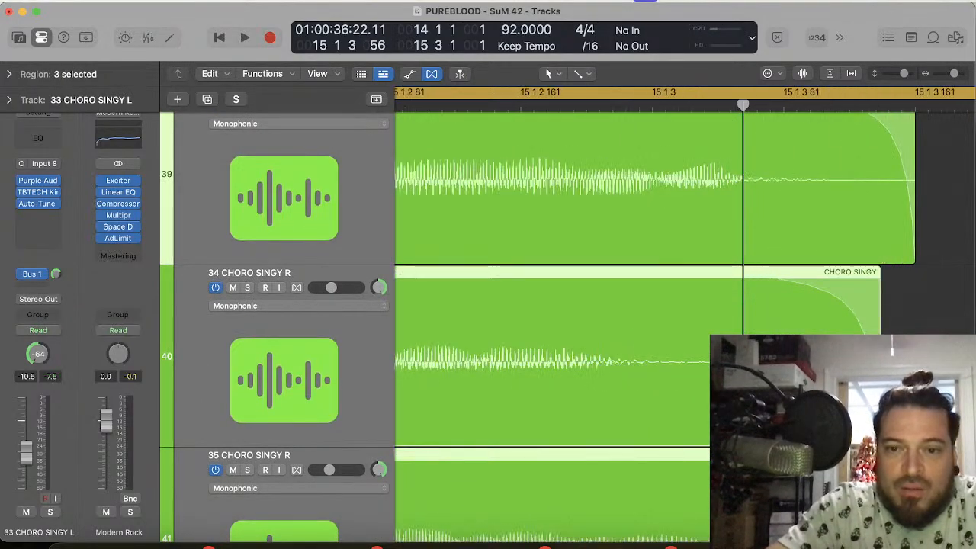
key("super+Right")
key("super+Left")
key("super+Left")
key("super+Left")
scroll(685, 328, "left", 5)
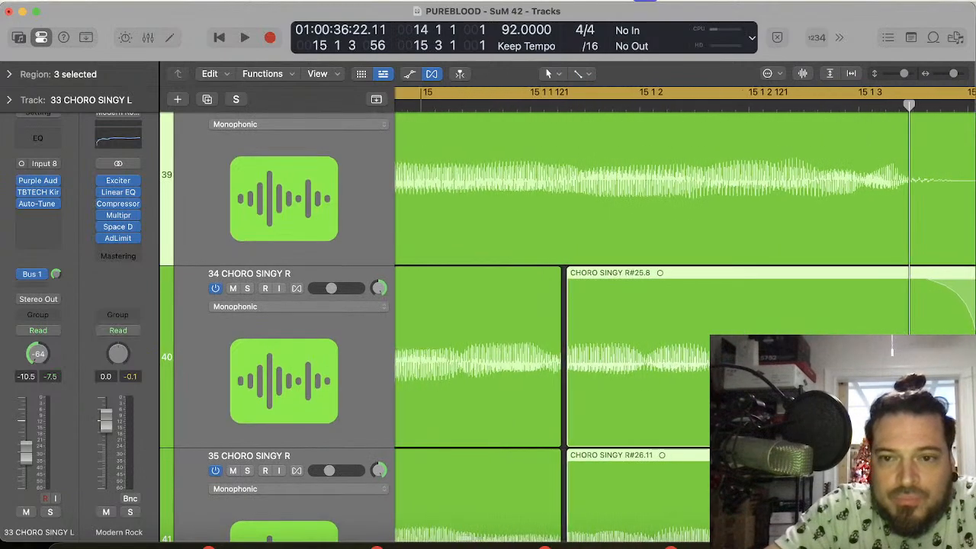
left_click_drag(704, 413, 701, 416)
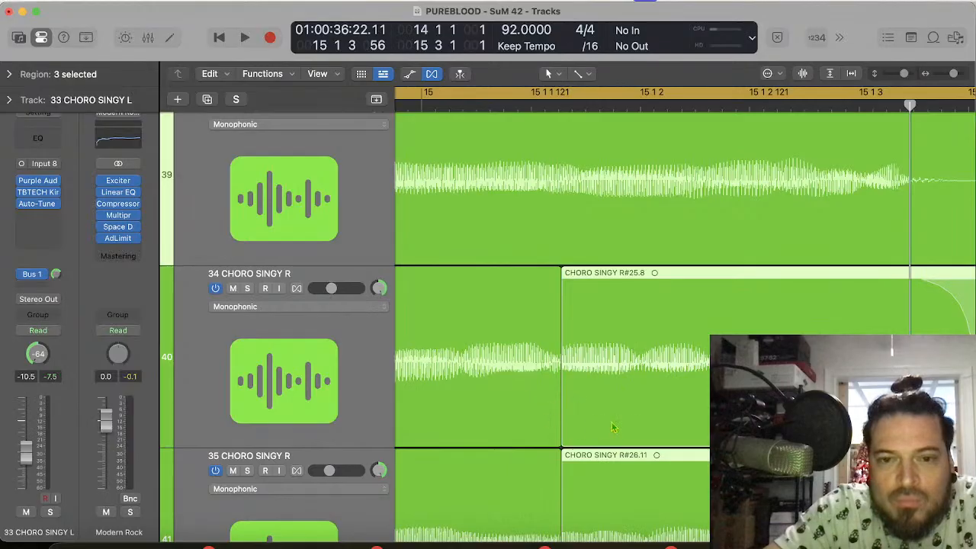
key("super+Right")
key("super+Right")
key("super+Right")
key("super+Left")
key("super+Left")
key("super+Left")
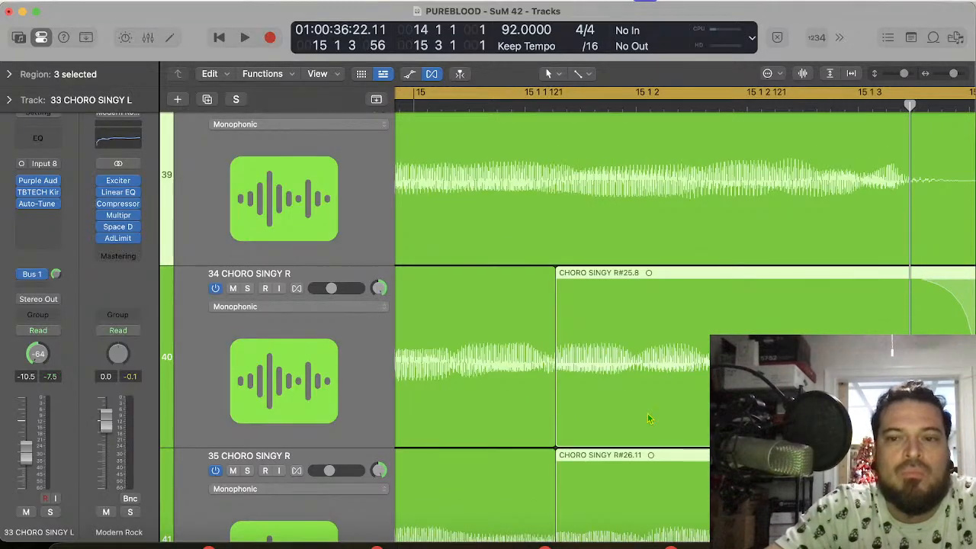
Step: Play the phrase from bar 14 to check the compressed ending across the green vocals
key("space")
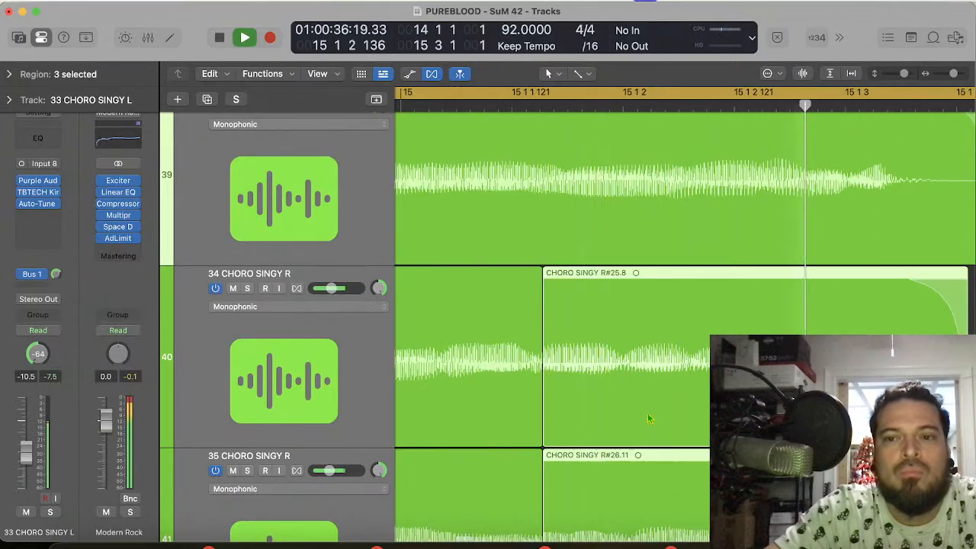
key("space")
key("super+Left")
key("super+Left")
key("super+Left")
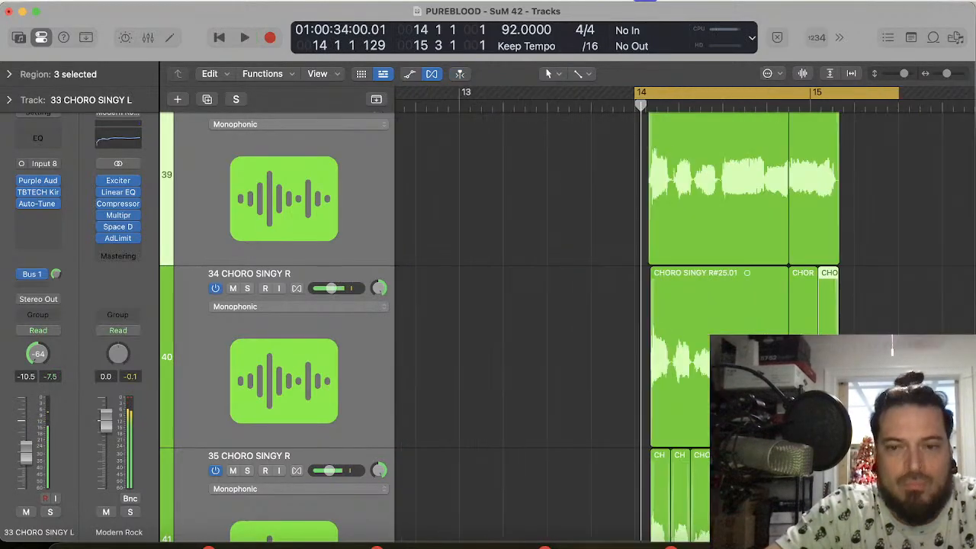
scroll(678, 440, "up", 3)
key("space")
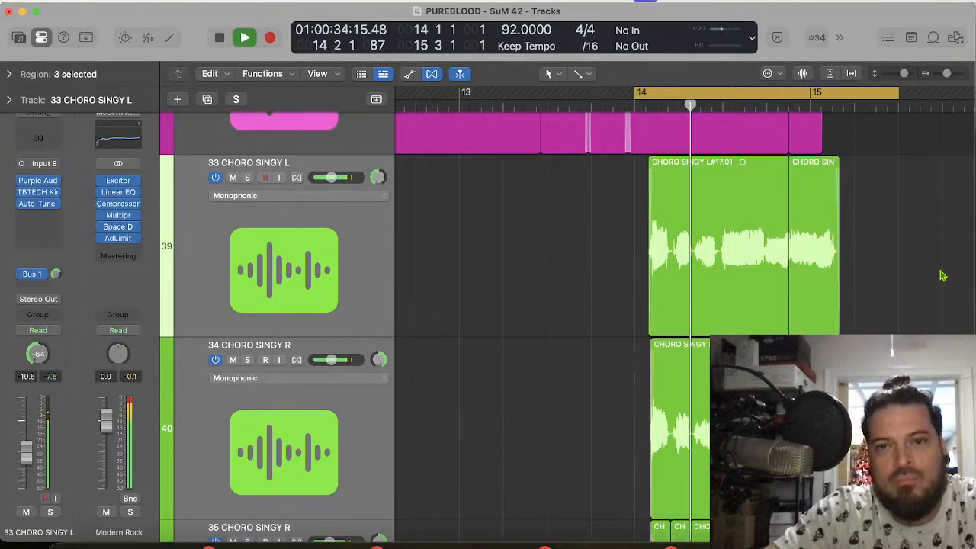
Step: Unmute the orange chorus tracks from 24 CHORO CENTER to 32 CHORO BG R and play bar 14 with them
scroll(752, 176, "up", 6)
key("super+Left")
key("super+Left")
key("super+Left")
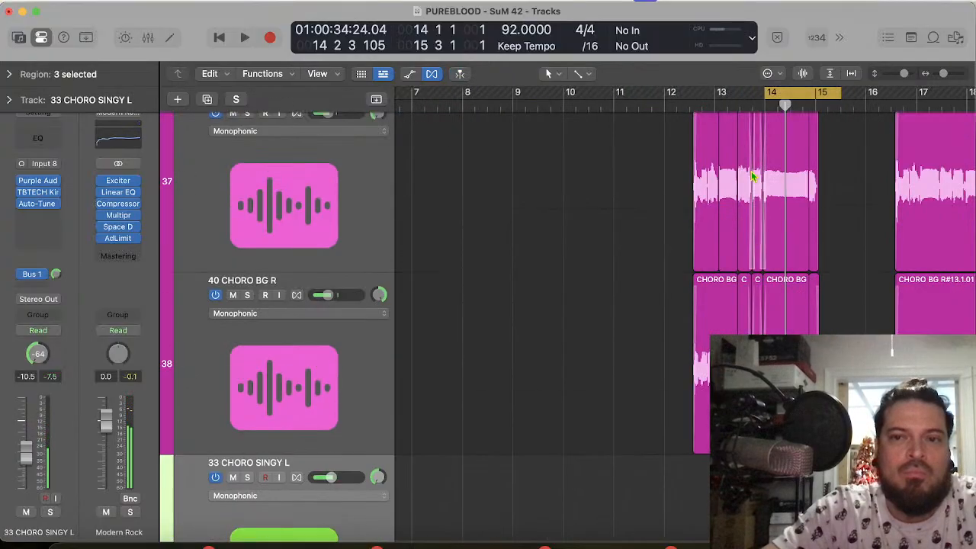
scroll(752, 176, "up", 10)
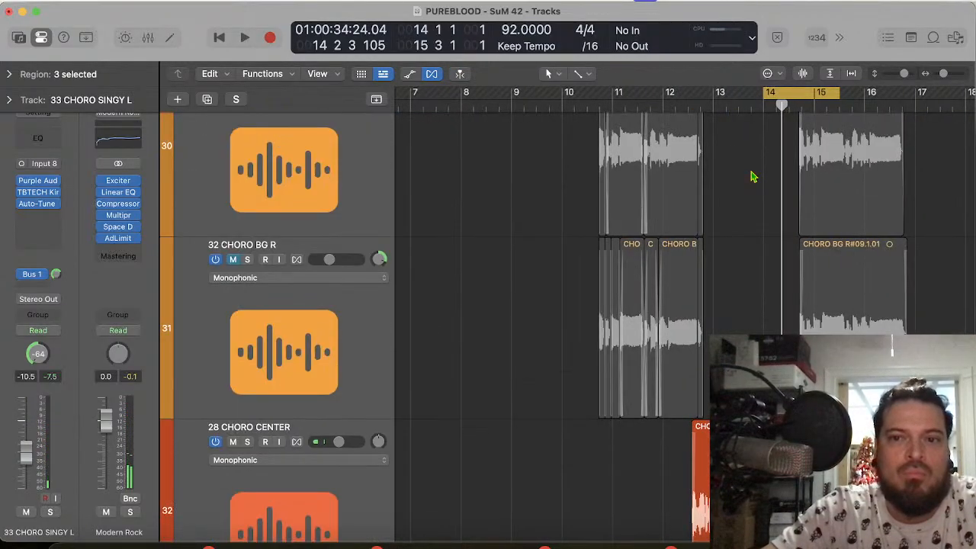
left_click(310, 358)
scroll(310, 358, "up", 6)
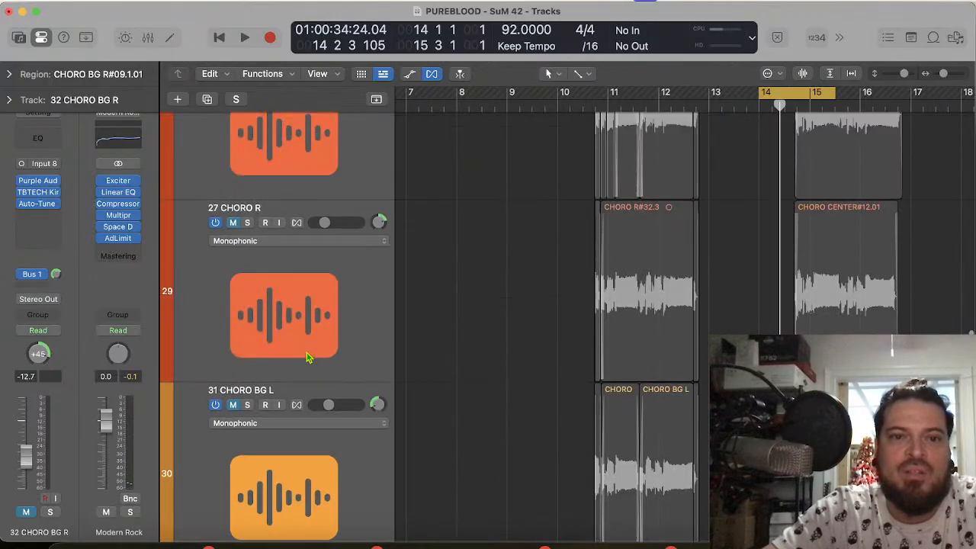
scroll(308, 357, "up", 6)
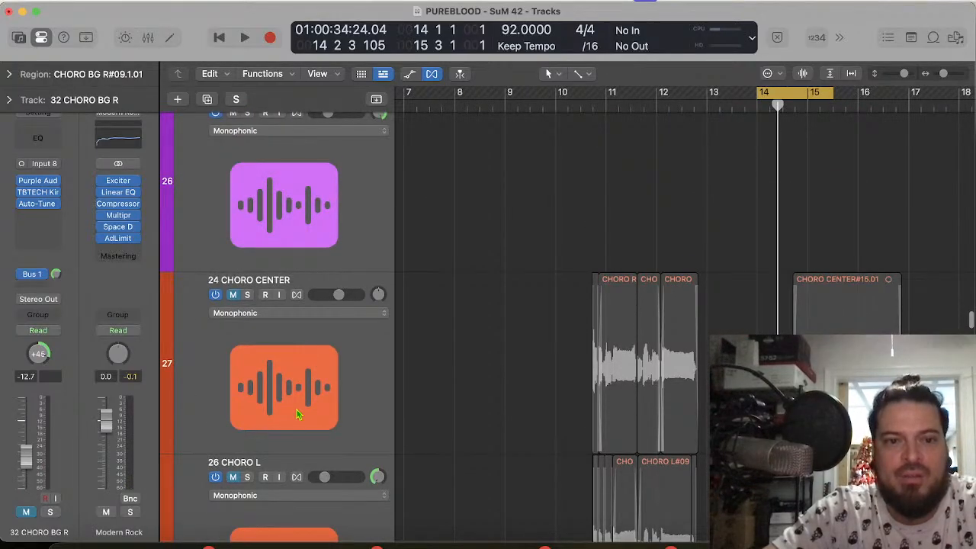
left_click(298, 414)
key("space")
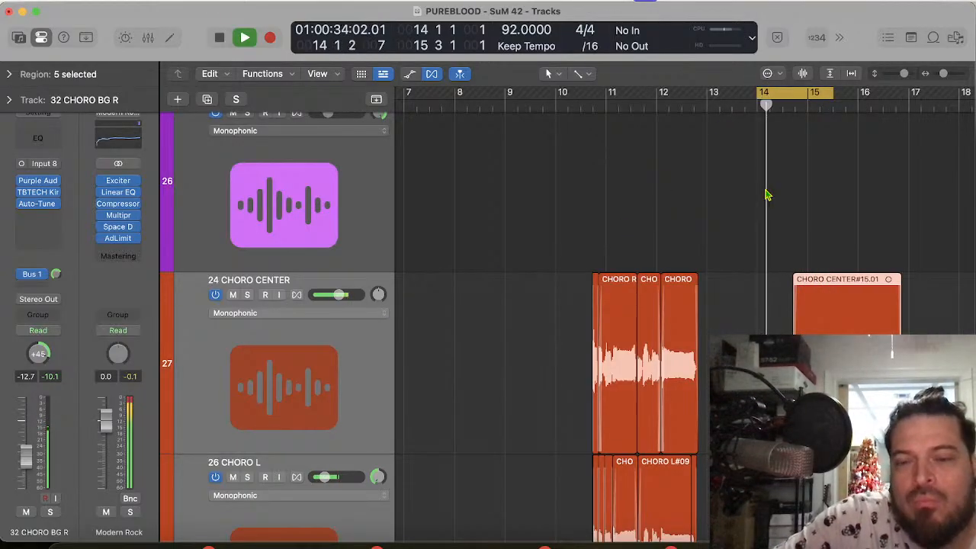
Step: Undo the last compression and tail moves on the green chorus vocals and play the phrase from bar 14
scroll(768, 254, "down", 15)
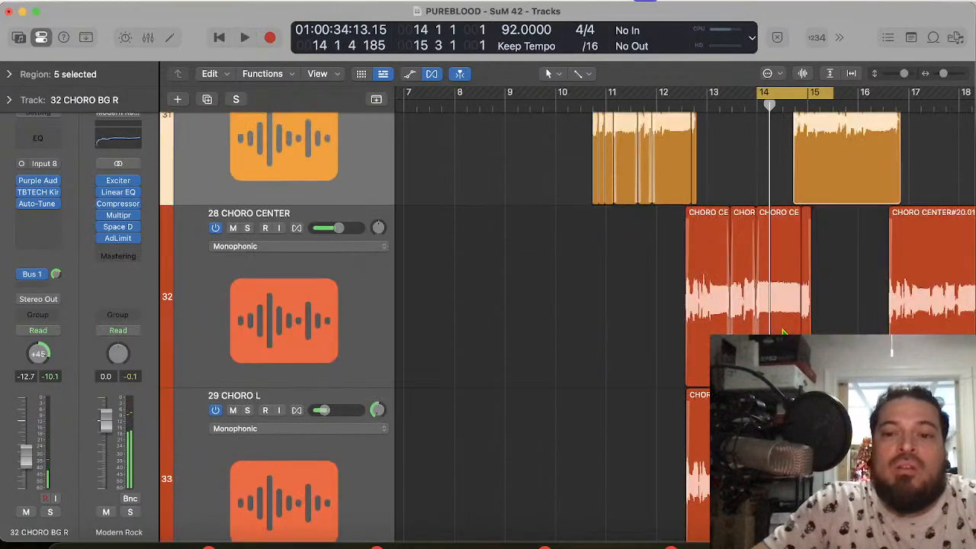
scroll(783, 332, "down", 13)
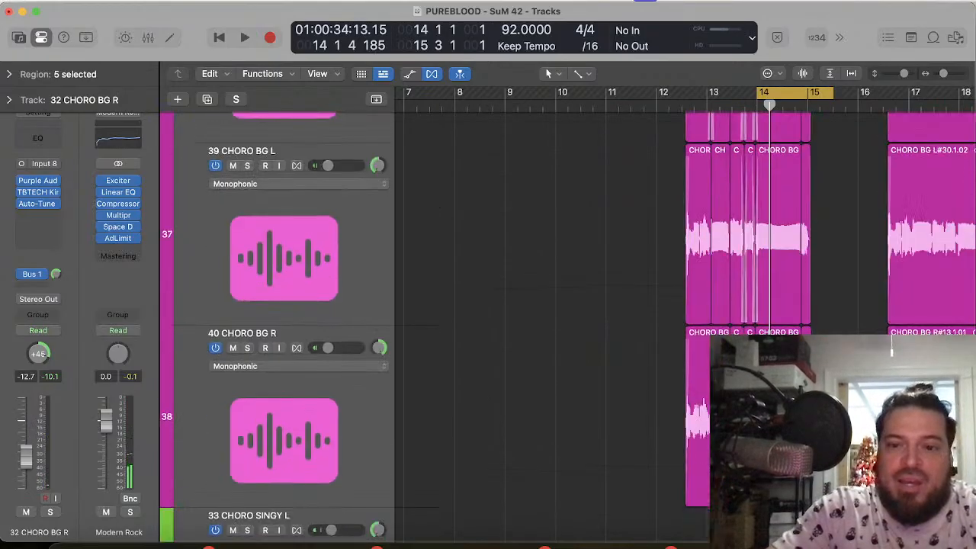
scroll(794, 255, "up", 10)
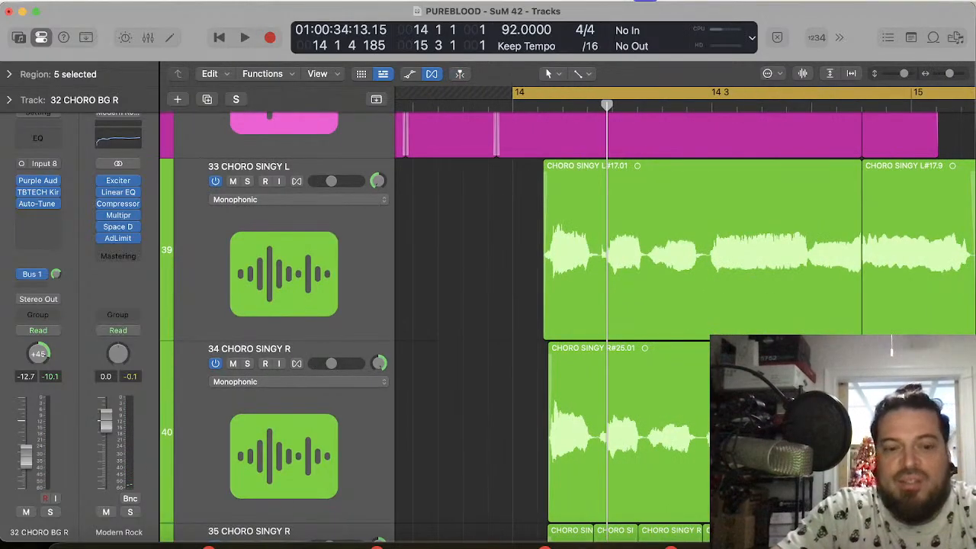
left_click(946, 412)
scroll(794, 255, "right", 6)
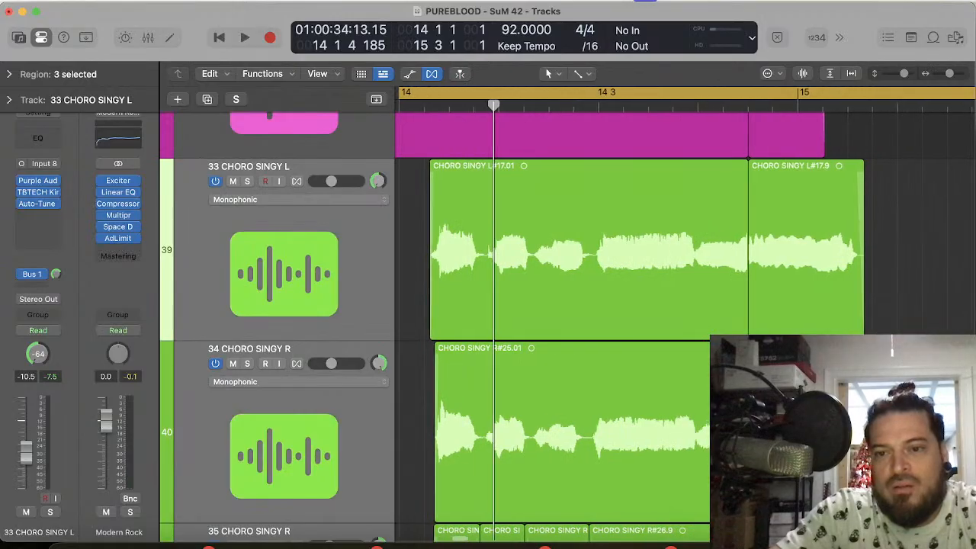
key("super+z")
key("super+z")
key("super+z")
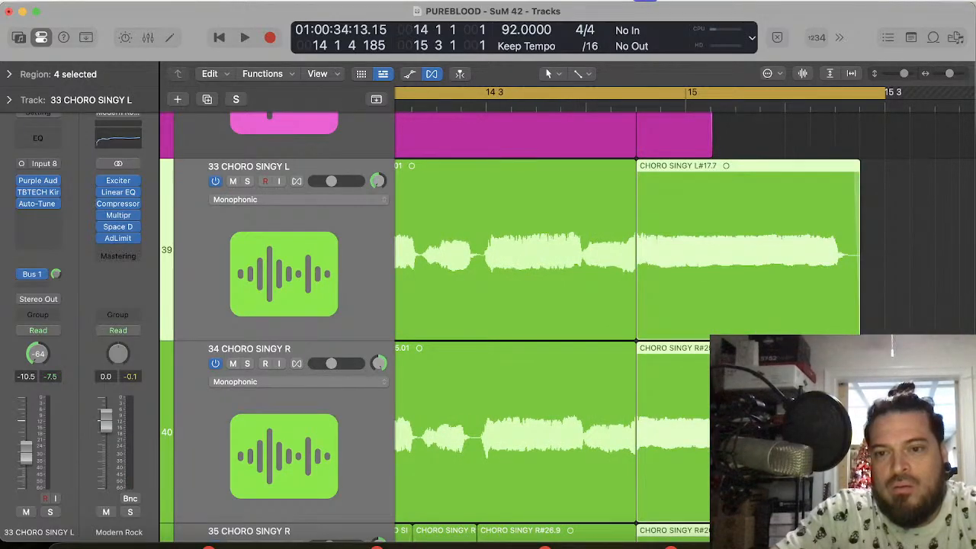
key("space")
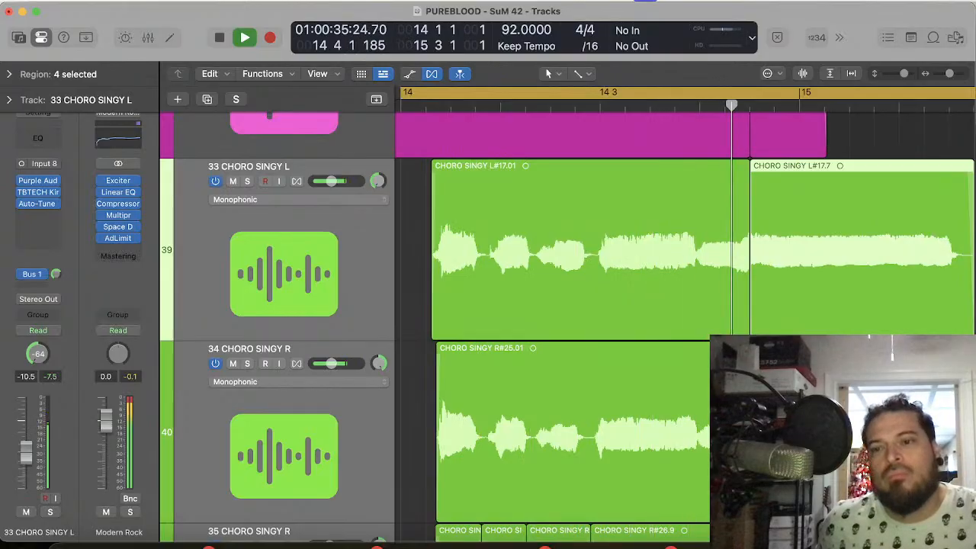
key("space")
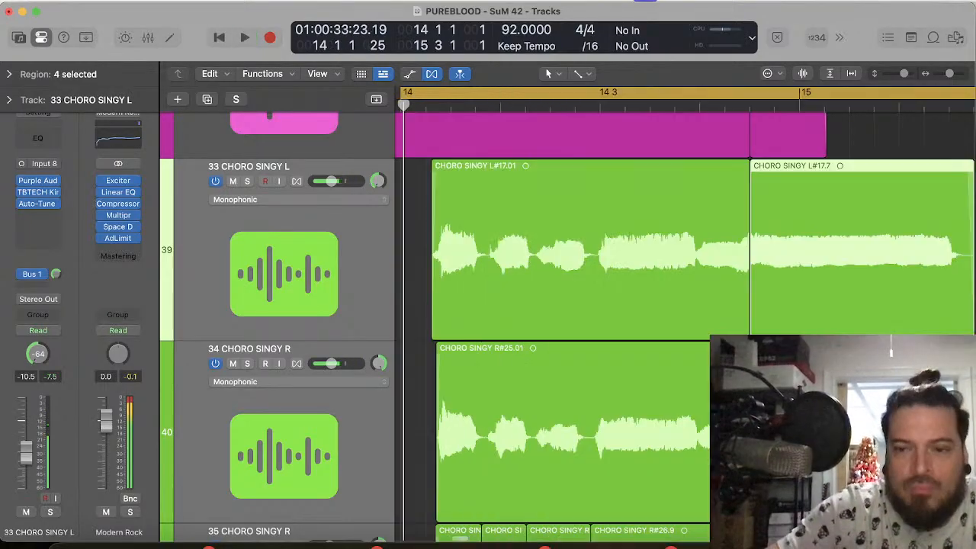
Step: Split the four green chorus ending regions on tracks 33 to 36 at 15 2 2 1
scroll(655, 290, "right", 5)
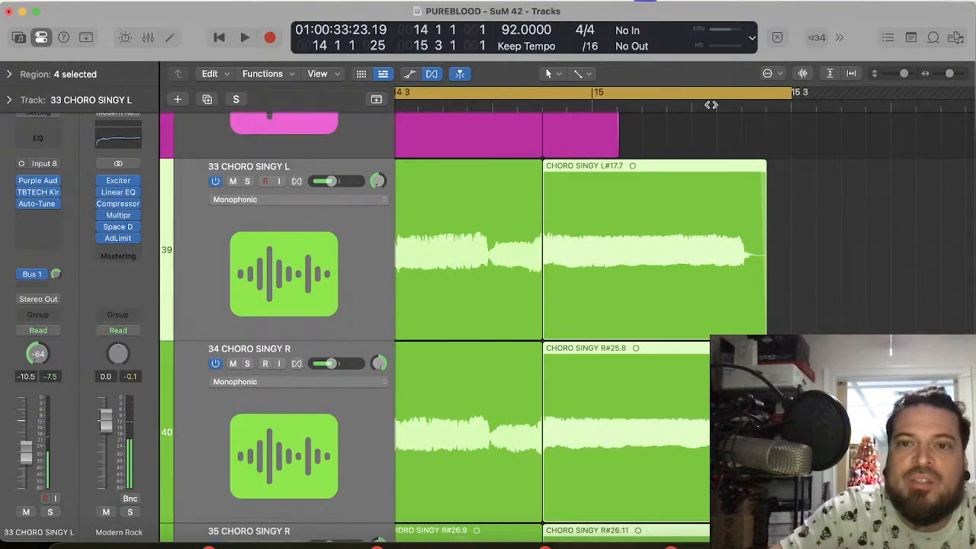
key("super+Right")
key("super+Right")
key("super+Right")
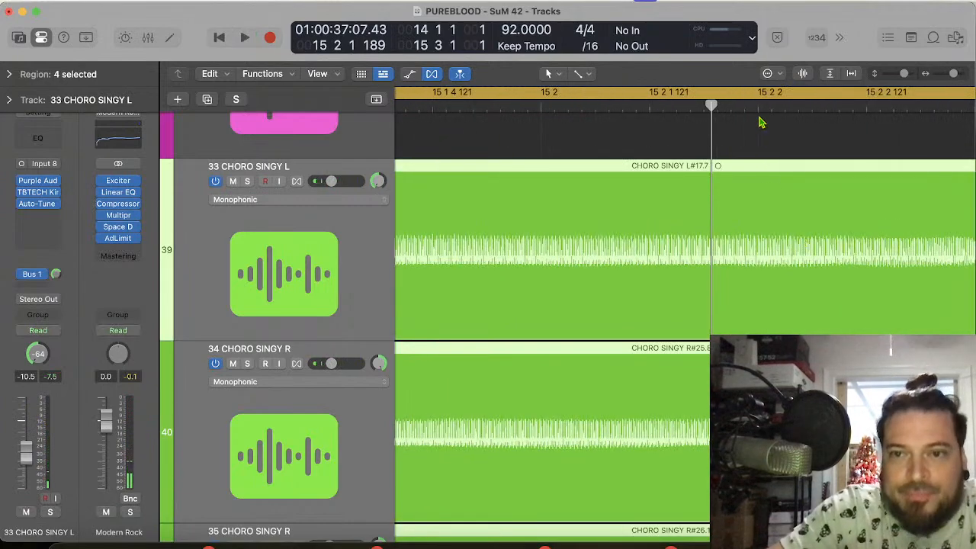
key("super+t")
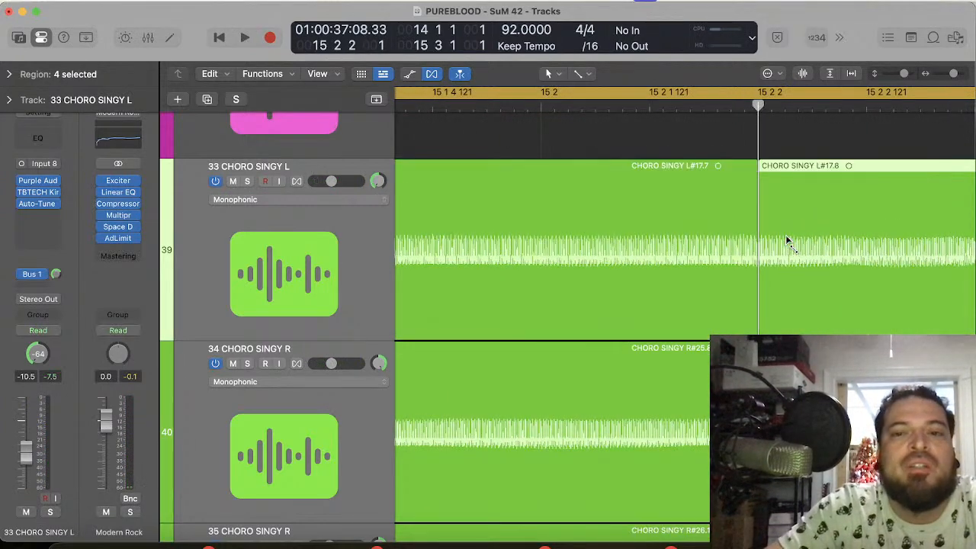
Step: Time-compress the four ending pieces before the cut to a length of 0 0 2 120, ending at 15 1 1 121
key("super+Left")
key("super+Left")
key("super+Left")
key("super+Left")
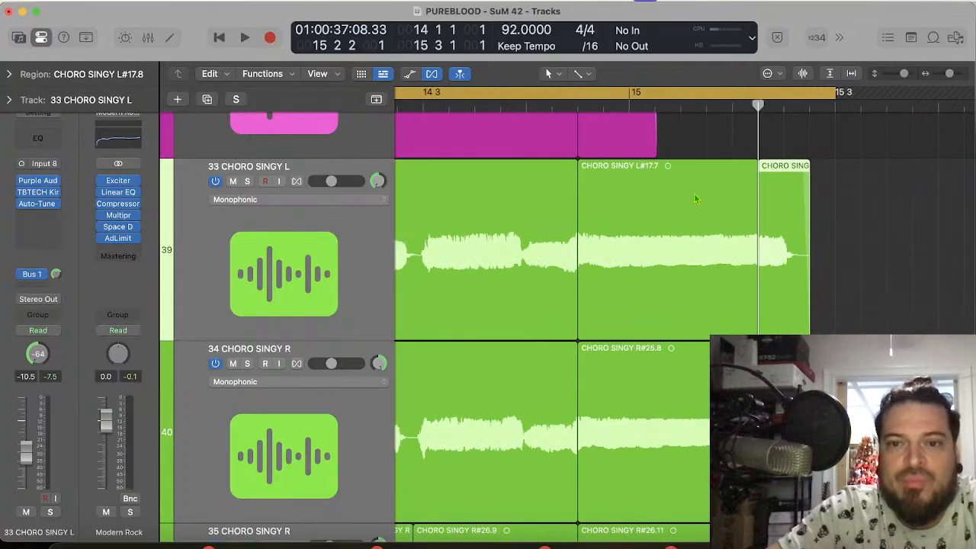
left_click_drag(709, 144, 747, 543)
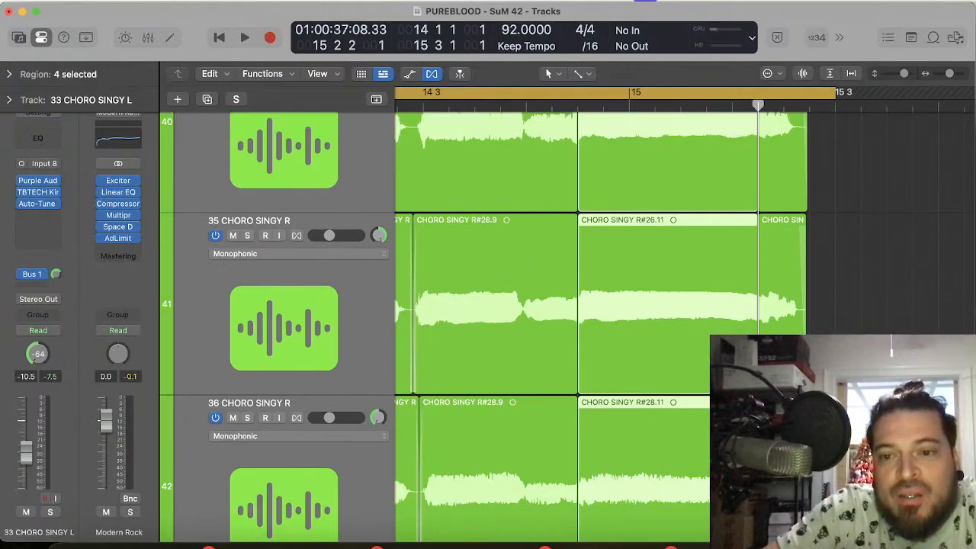
left_click_drag(757, 372, 640, 378)
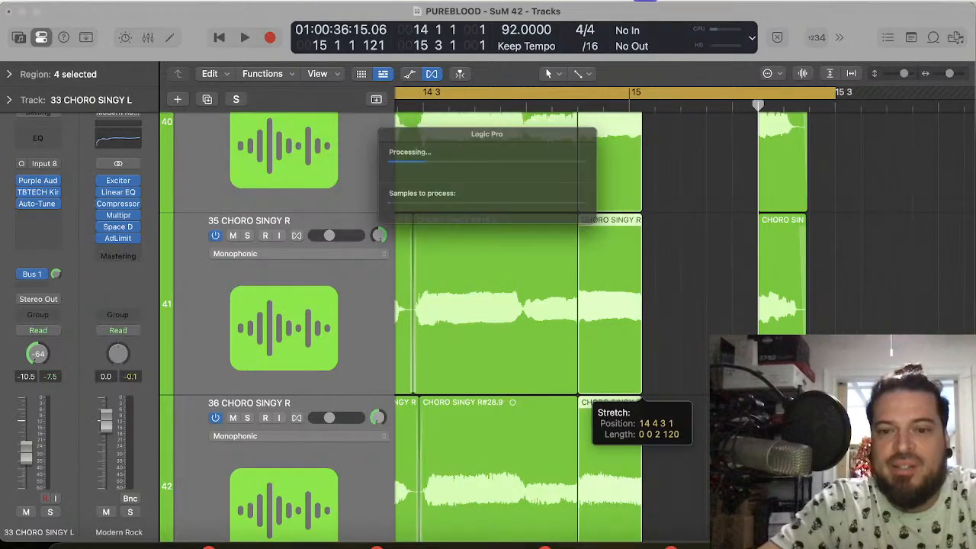
Step: Move the four detached tail pieces on tracks 33 to 36 earlier, close to the compressed pieces
left_click_drag(710, 440, 891, 245)
key("super+Right")
key("super+Right")
key("super+Right")
key("super+Right")
scroll(886, 220, "left", 2)
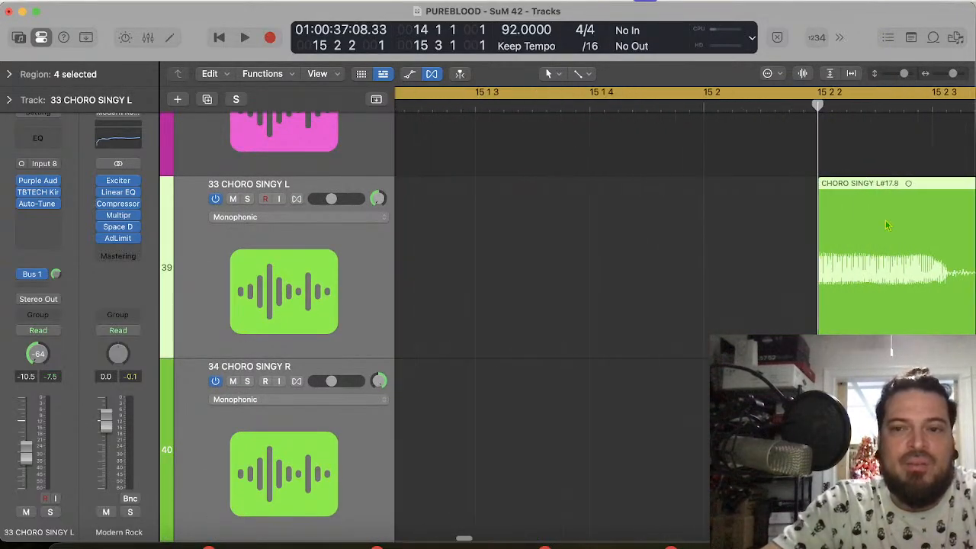
left_click_drag(892, 287, 533, 274)
scroll(533, 274, "left", 3)
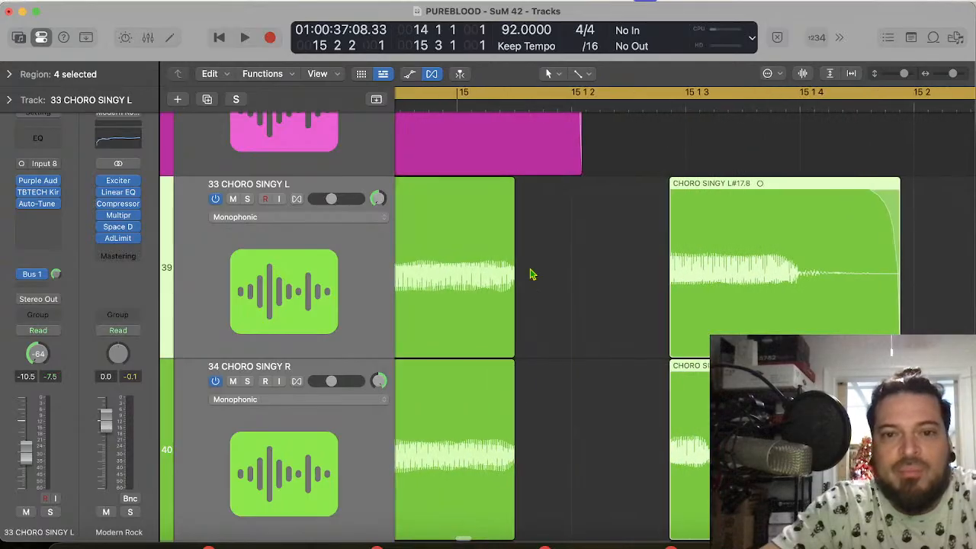
left_click_drag(708, 285, 560, 280)
Step: Close the remaining gap by moving the four tail pieces slightly earlier to start at 15 1 1 121
key("super+Right")
key("super+Right")
key("super+Right")
key("super+Right")
key("super+Right")
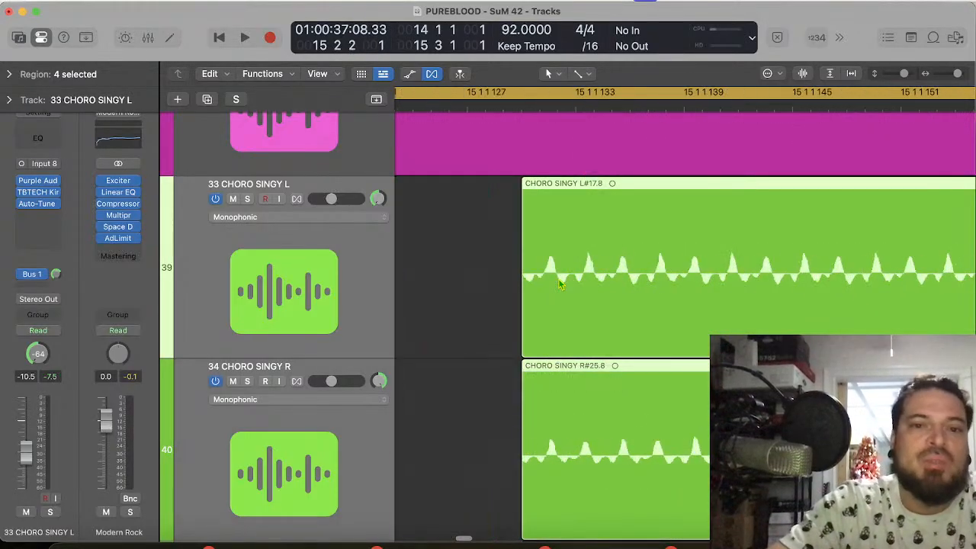
scroll(560, 281, "left", 2)
left_click_drag(741, 295, 616, 297)
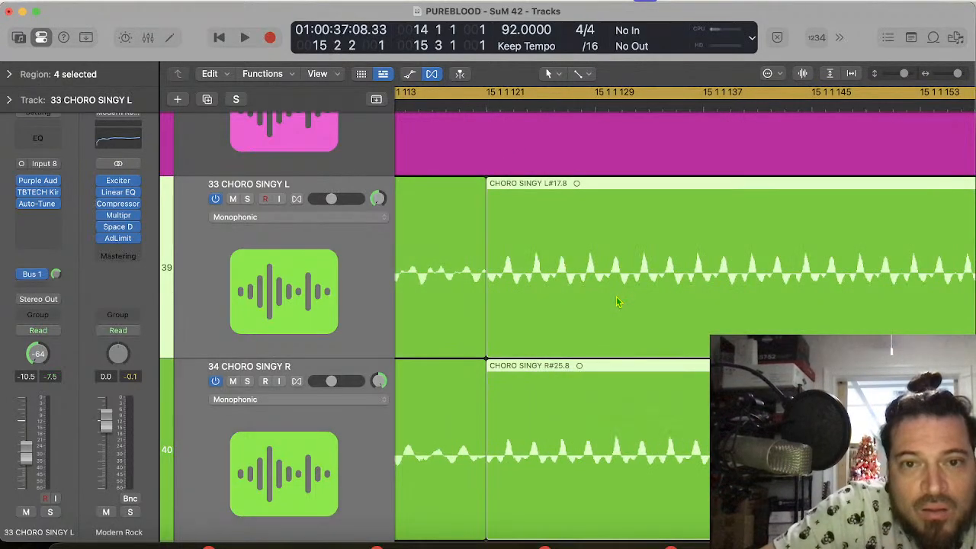
Step: Add short crossfades between the compressed pieces and their tails at 15 1 1 121 on green tracks 33 to 36
left_click(485, 349)
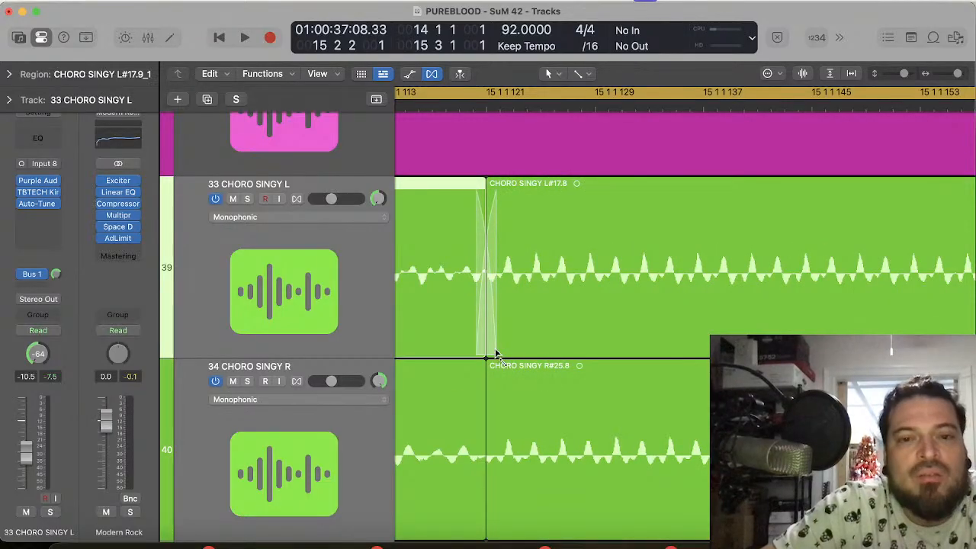
key("super+Left")
key("super+Left")
key("super+Left")
key("super+Left")
key("super+Left")
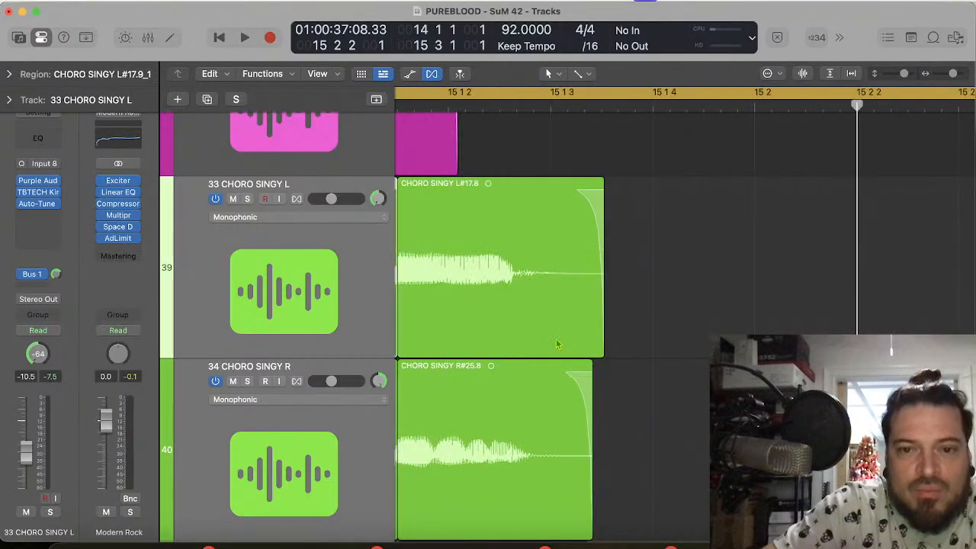
left_click_drag(667, 268, 488, 518)
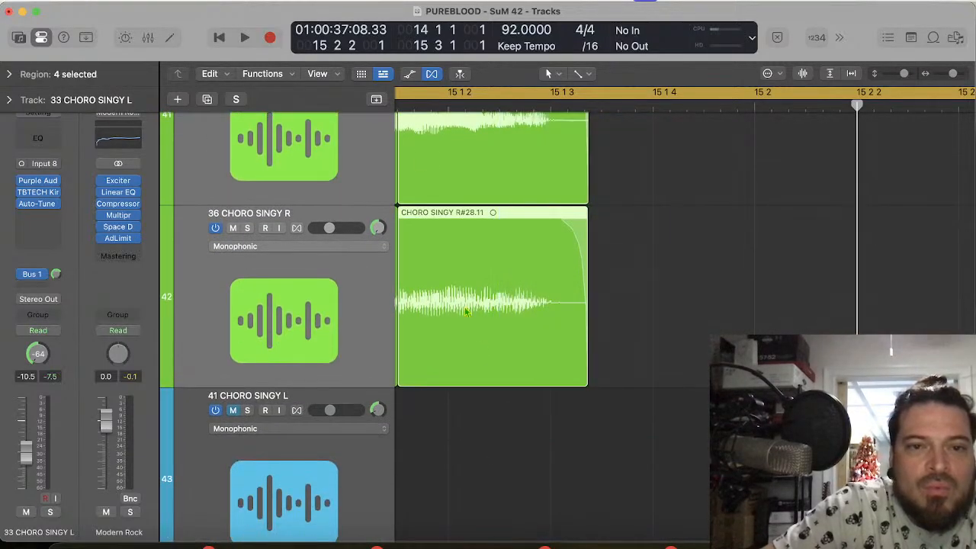
key("super+Right")
key("super+Right")
key("super+Right")
key("super+Right")
key("super+Right")
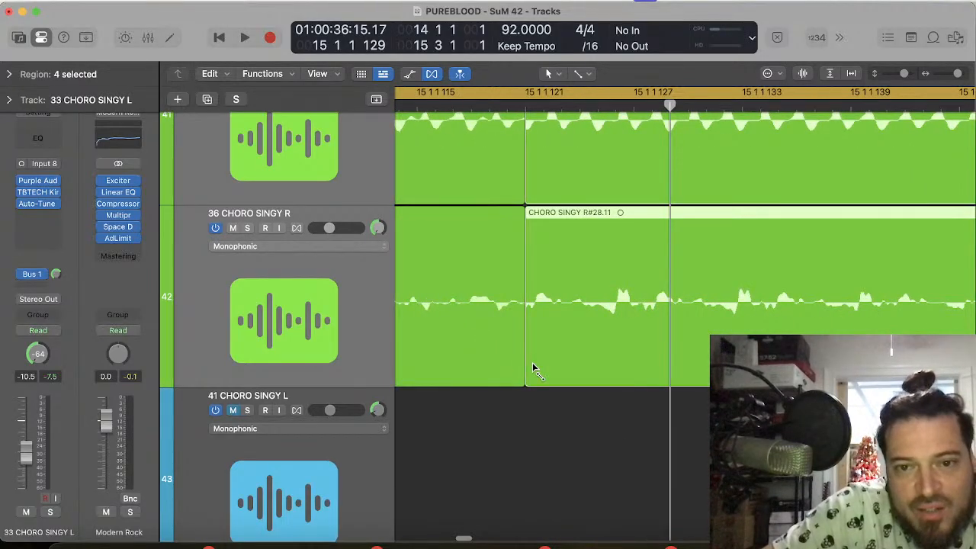
left_click_drag(527, 370, 504, 367)
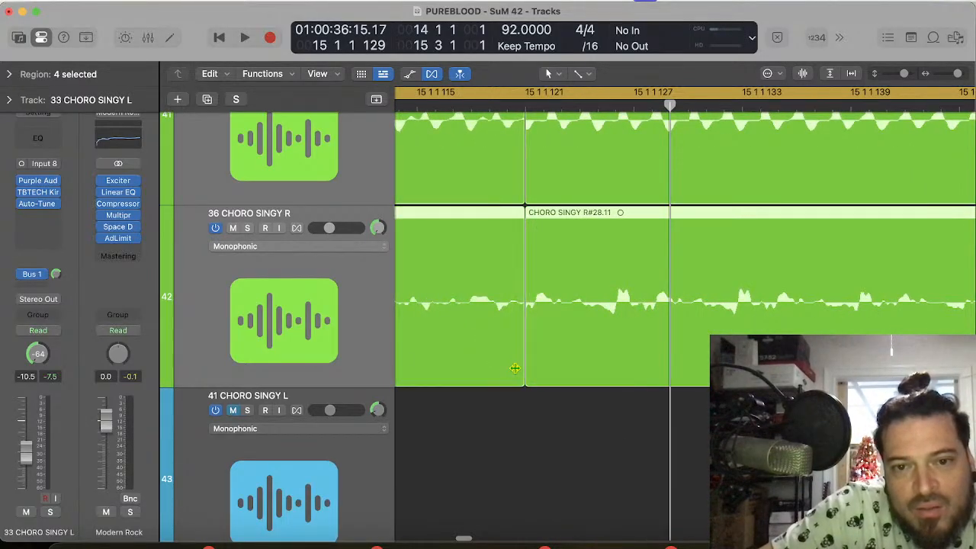
key("super+Left")
key("super+Left")
key("super+Left")
key("super+Left")
key("super+Left")
key("super+Left")
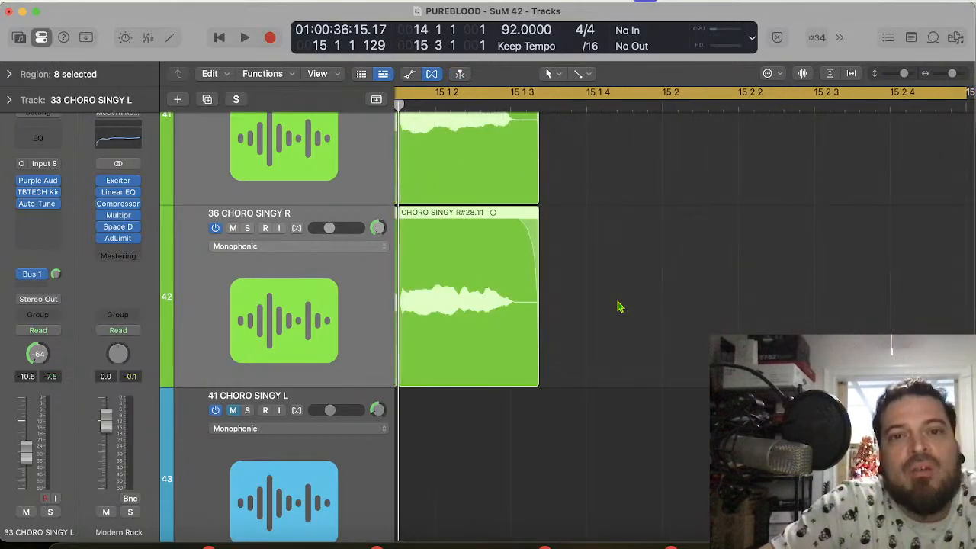
Step: Play the phrase from bar 14 to check the crossfaded endings of the green vocals
key("space")
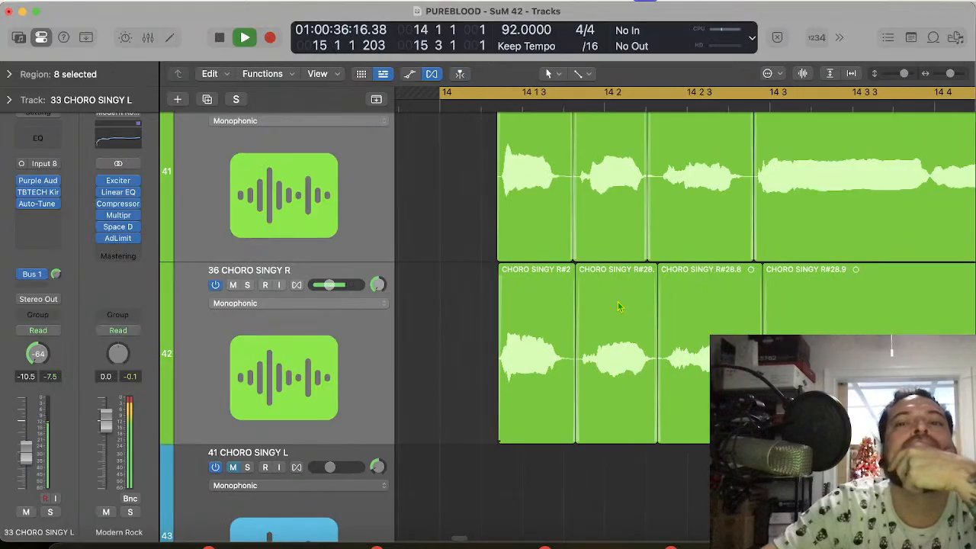
key("space")
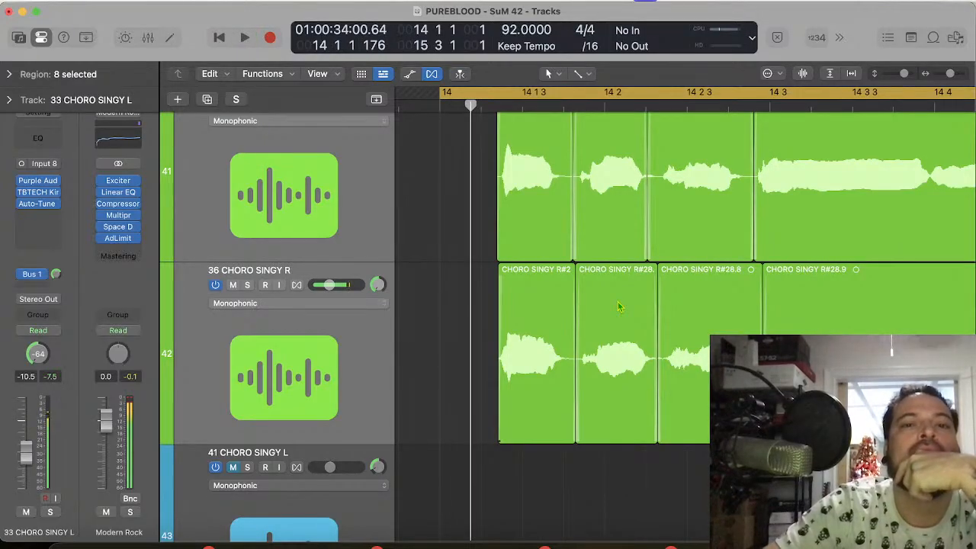
key("space")
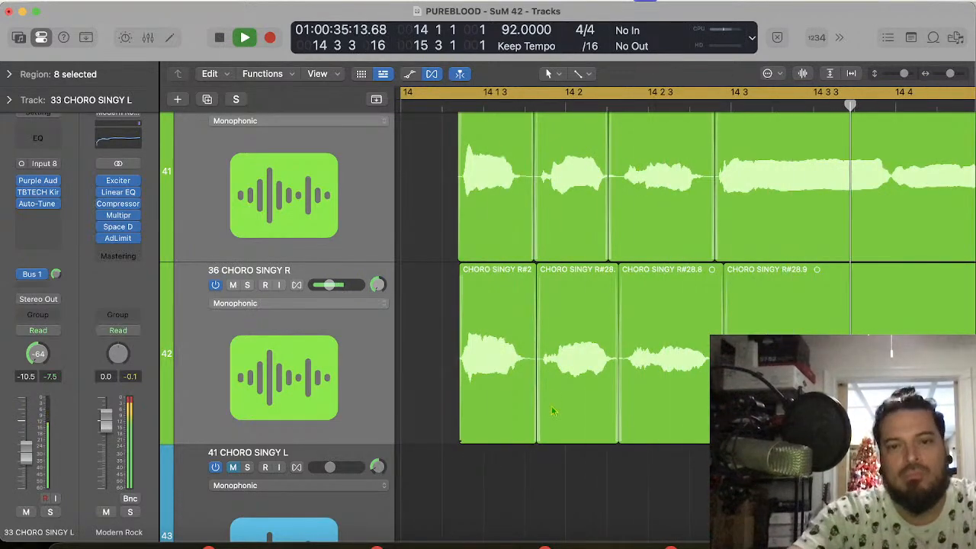
key("space")
Step: Extend the cycle range back to start at bar 12 and play from there
scroll(688, 238, "up", 10)
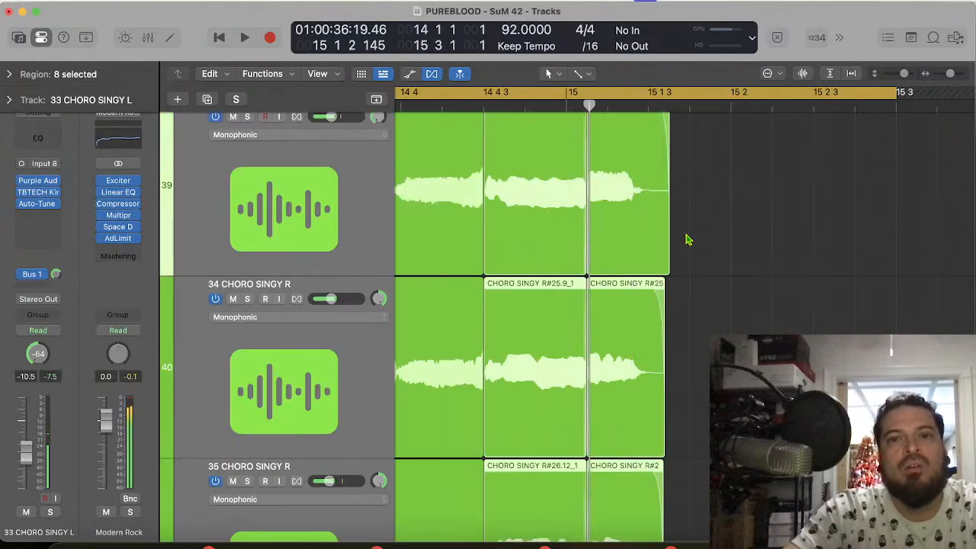
key("super+Left")
key("super+Left")
key("super+Left")
key("super+Left")
key("super+Left")
key("super+Left")
left_click(686, 235)
scroll(686, 240, "up", 10)
scroll(685, 240, "left", 5)
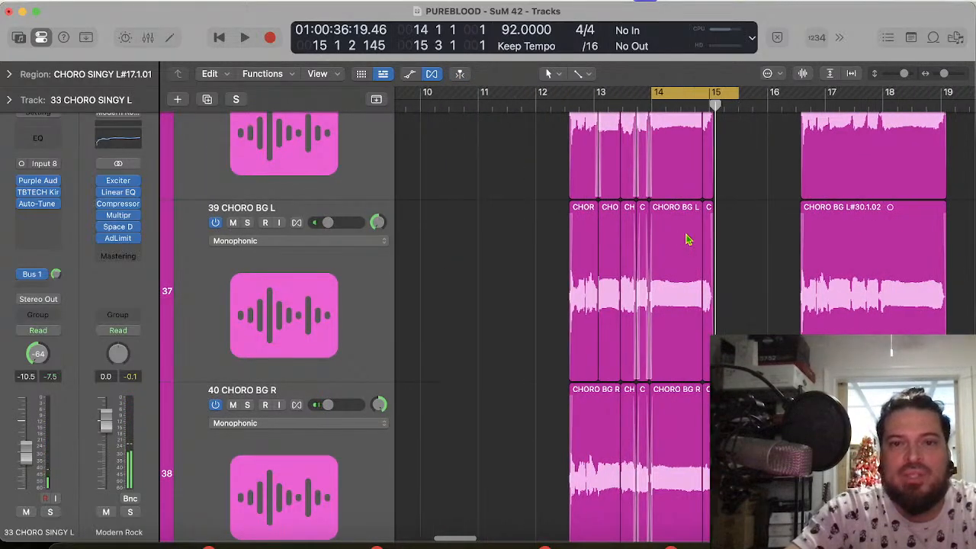
left_click_drag(650, 92, 546, 68)
key("space")
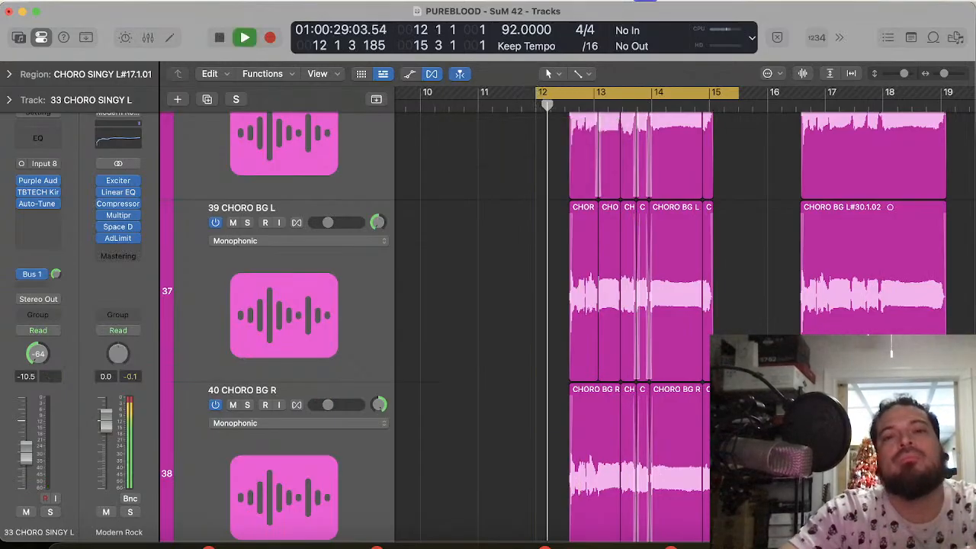
key("space")
scroll(606, 295, "up", 8)
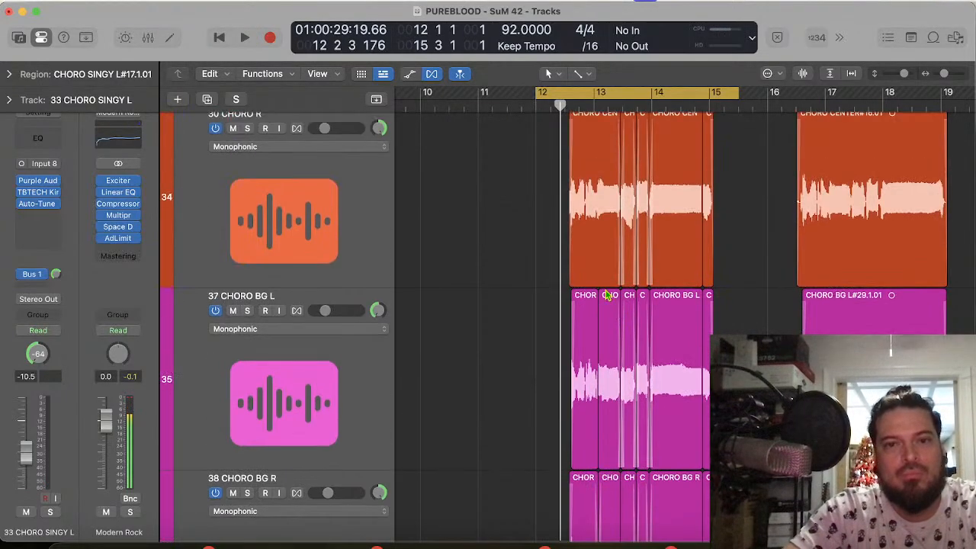
Step: Mute the PUREBLOOD - SUNRISE DRUMS track while playing the chorus vocals from bar 12
key("space")
scroll(606, 295, "up", 15)
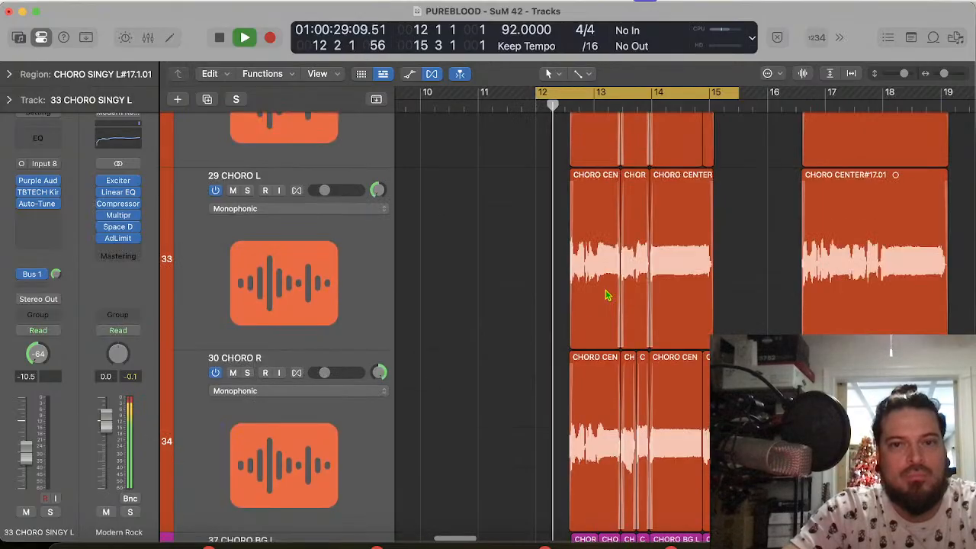
scroll(606, 295, "up", 20)
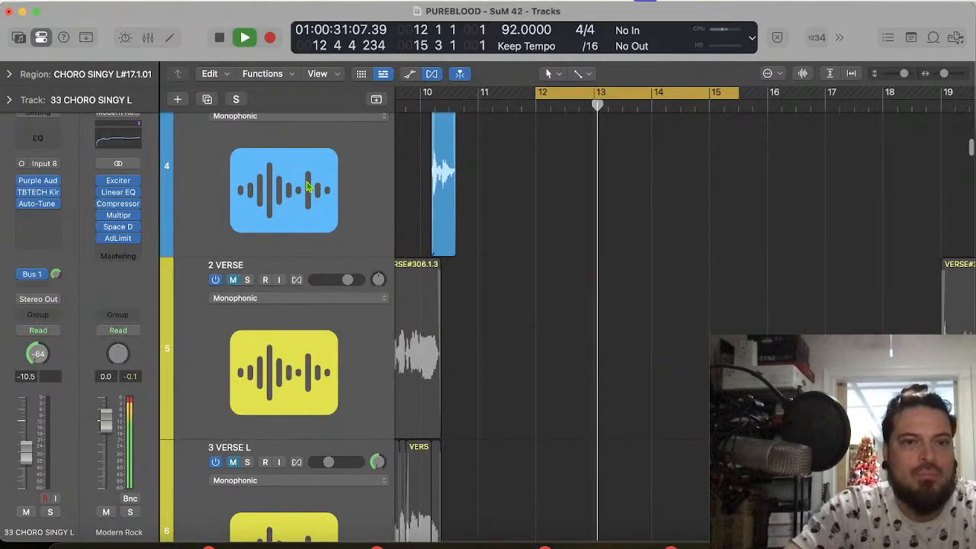
scroll(309, 186, "up", 8)
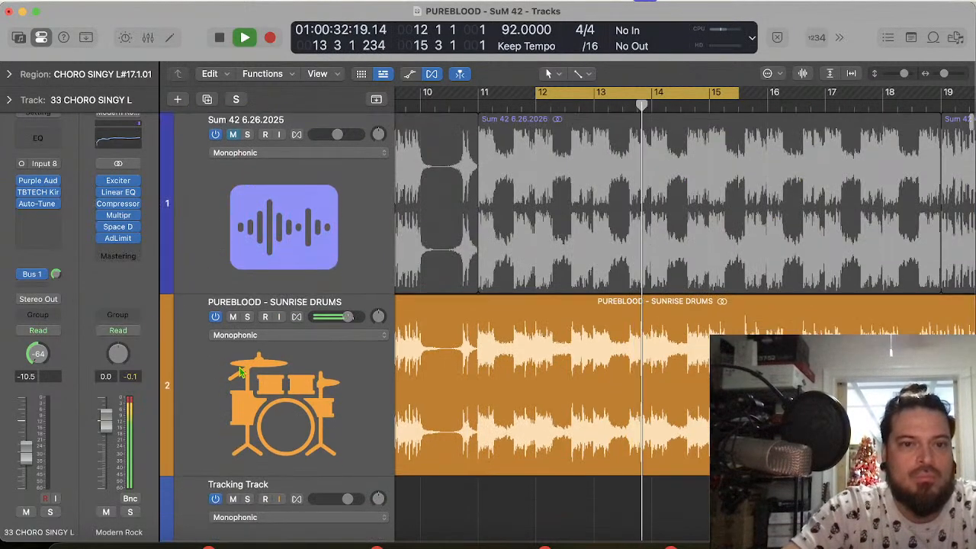
left_click(233, 318)
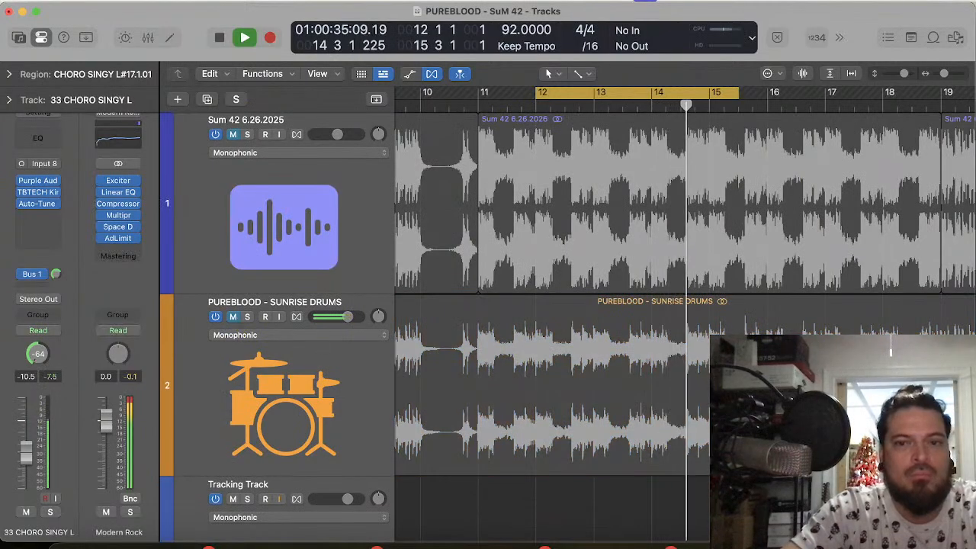
scroll(600, 405, "down", 12)
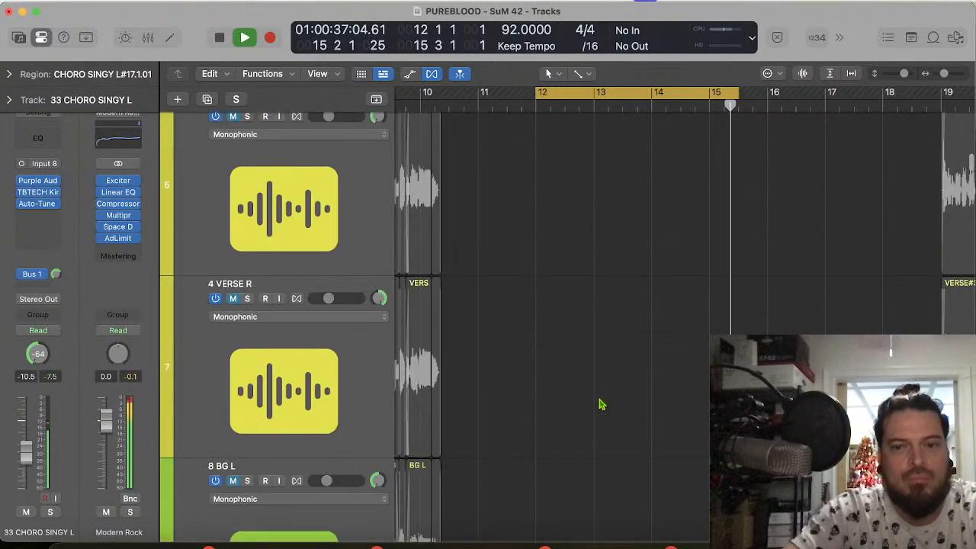
scroll(599, 404, "down", 10)
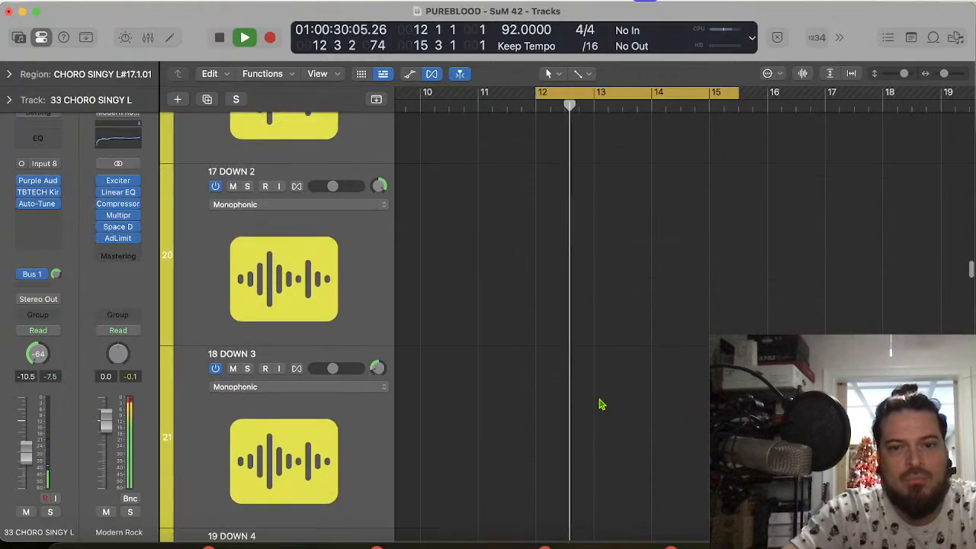
Step: Play the chorus vocals on through bar 15 while following the orange, pink and green tracks
scroll(600, 404, "down", 18)
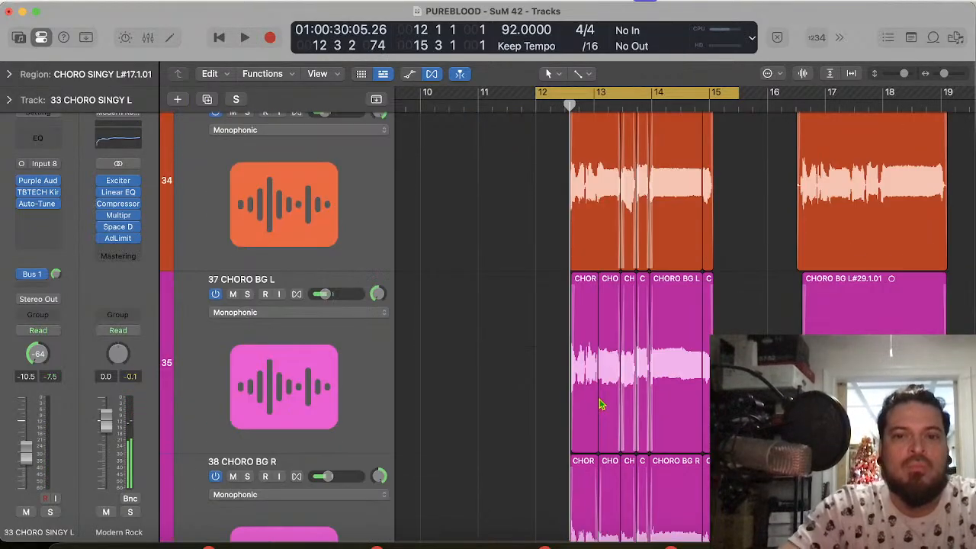
scroll(600, 404, "down", 4)
scroll(600, 404, "left", 2)
scroll(600, 404, "up", 4)
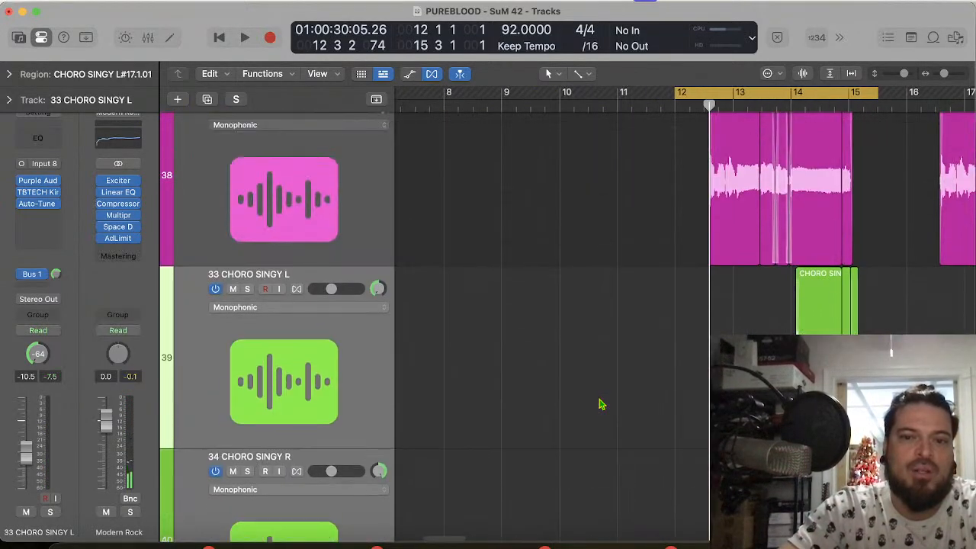
scroll(599, 405, "down", 5)
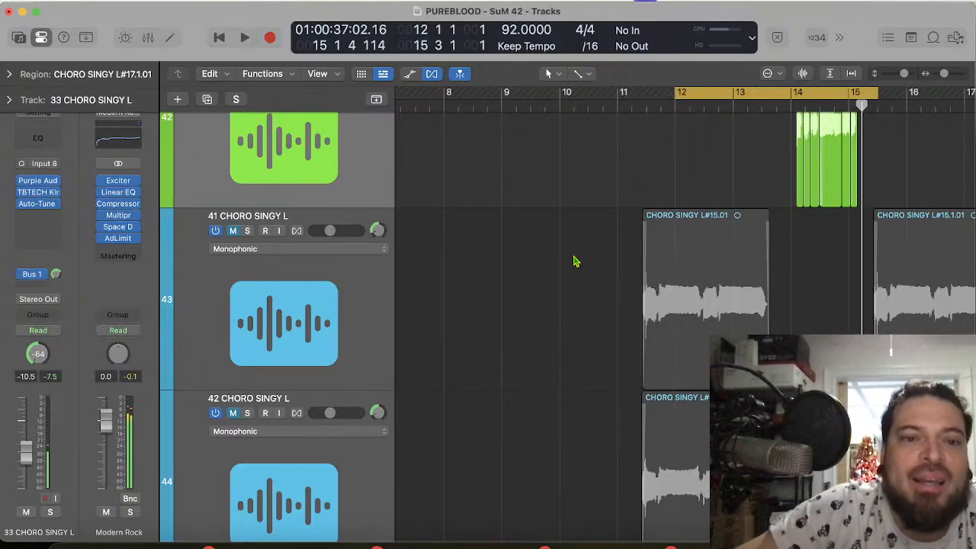
Step: Set the cycle range to bars 11 to 14 and unmute the blue CHORO SINGY tracks 41 to 44
left_click(329, 353)
scroll(327, 355, "down", 10)
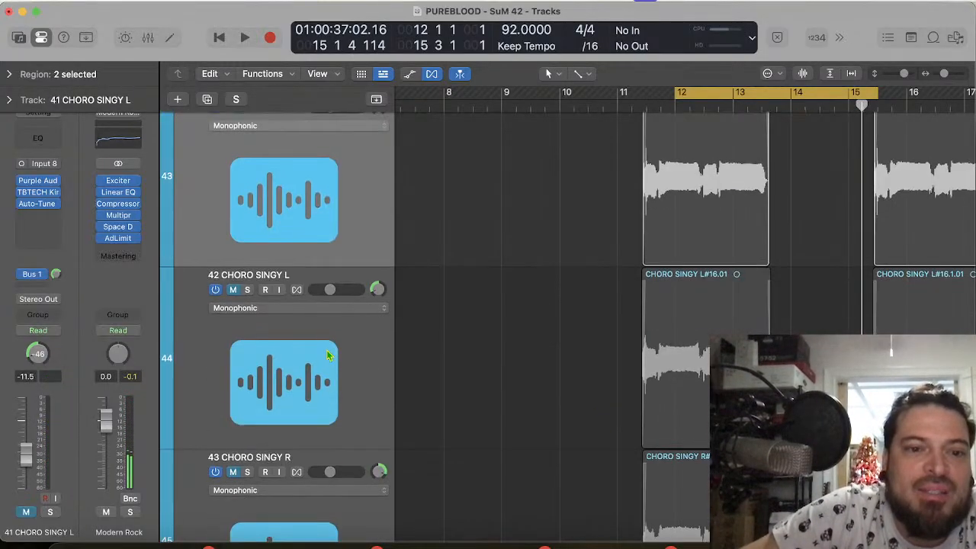
scroll(328, 355, "up", 1)
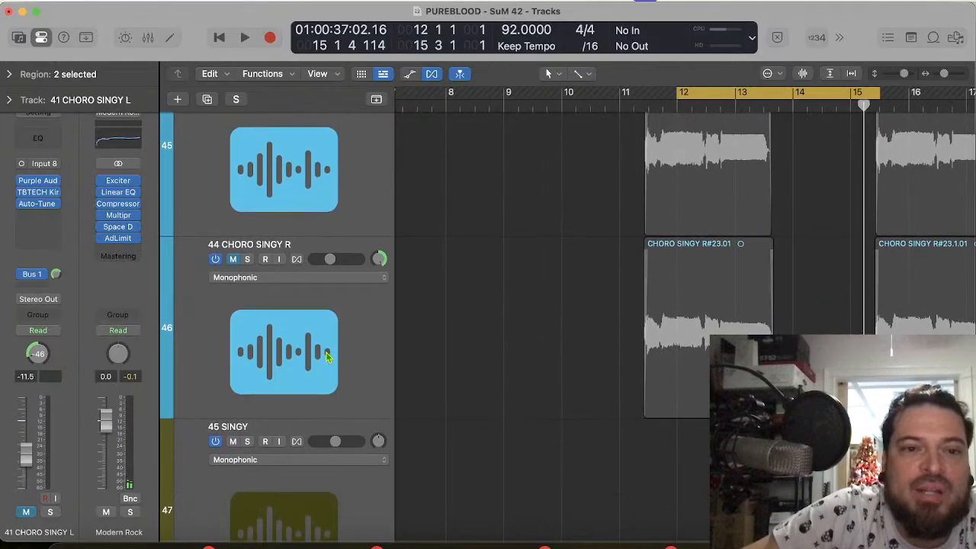
left_click(328, 355, "shift")
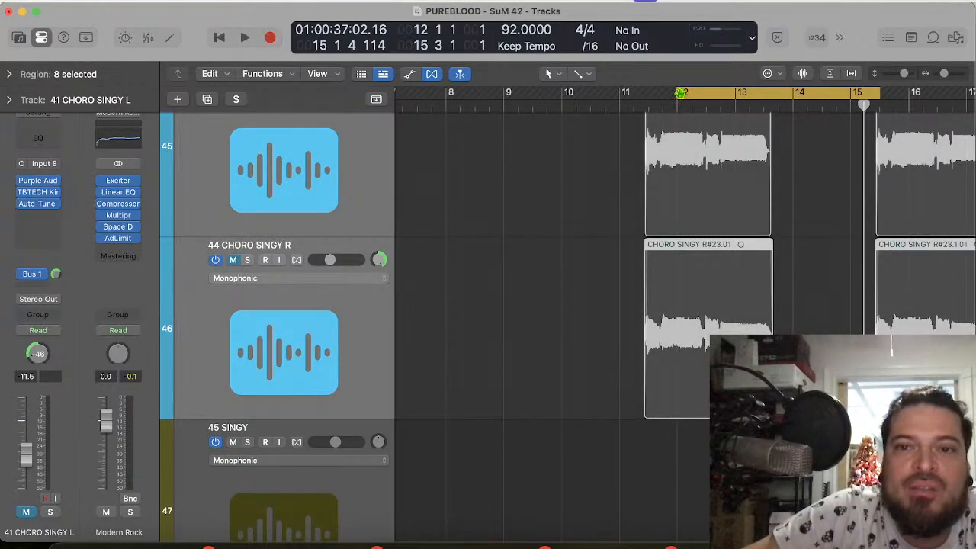
left_click_drag(680, 93, 621, 92)
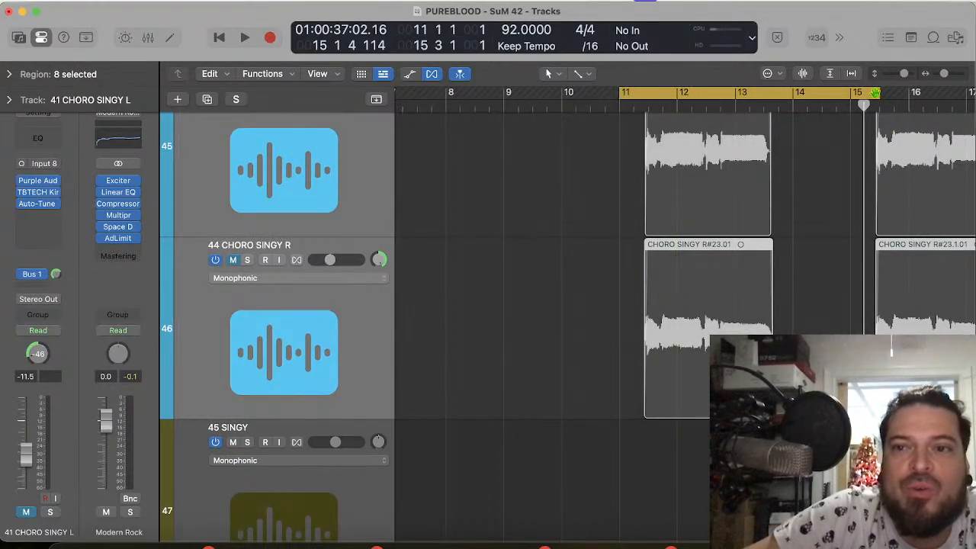
left_click_drag(879, 92, 799, 93)
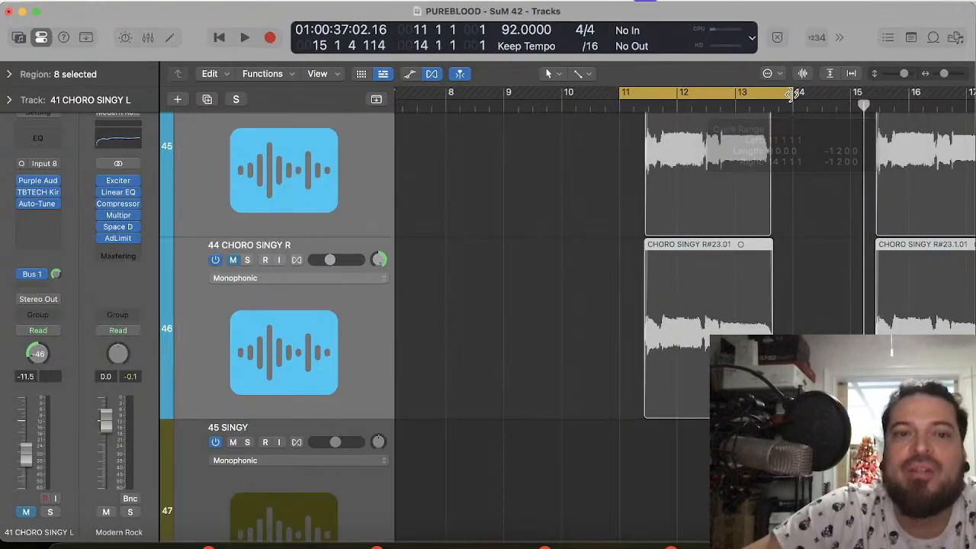
left_click(234, 260)
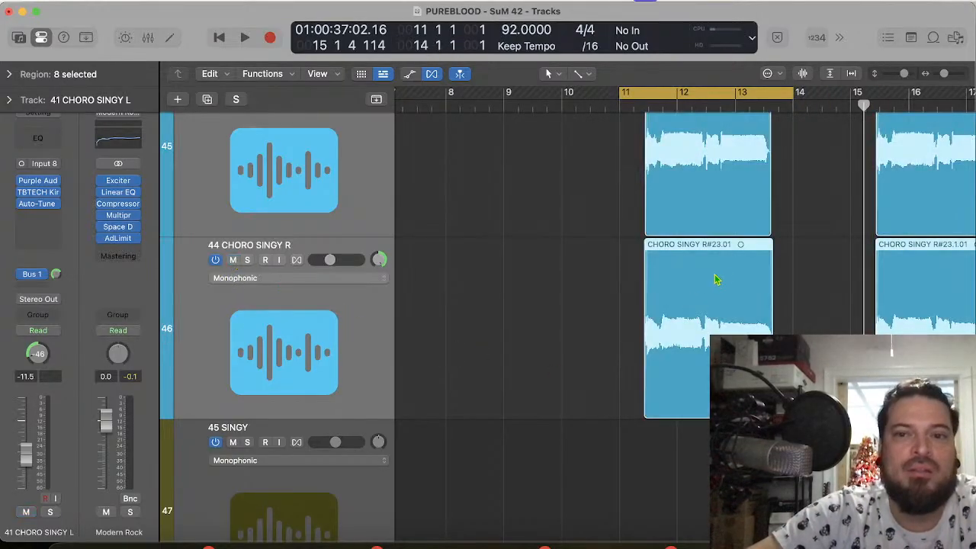
Step: Play the unmuted blue chorus vocals from bar 11 to hear their timing
key("space")
scroll(683, 244, "up", 10)
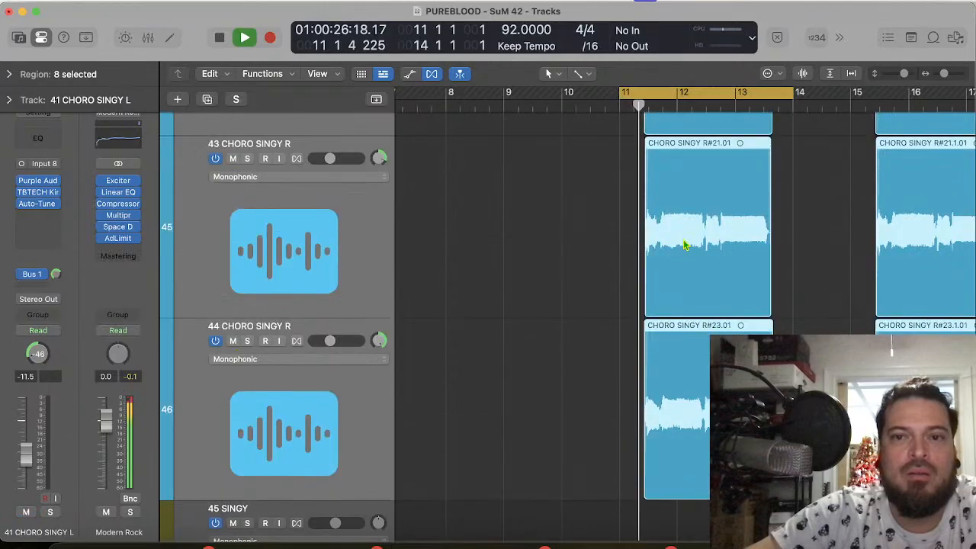
scroll(684, 245, "up", 15)
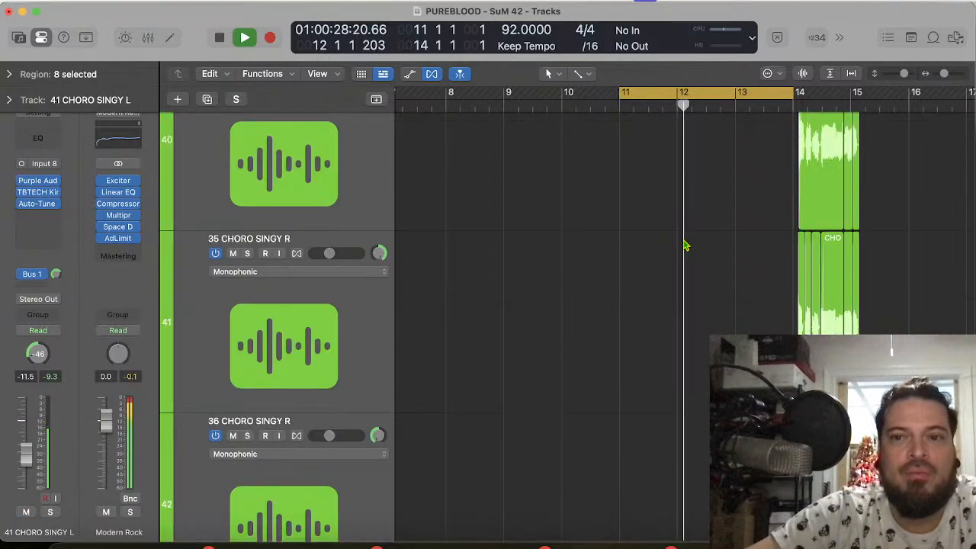
key("space")
Step: Examine where the blue vocal regions sit relative to the orange, red and green vocal parts
scroll(684, 244, "down", 20)
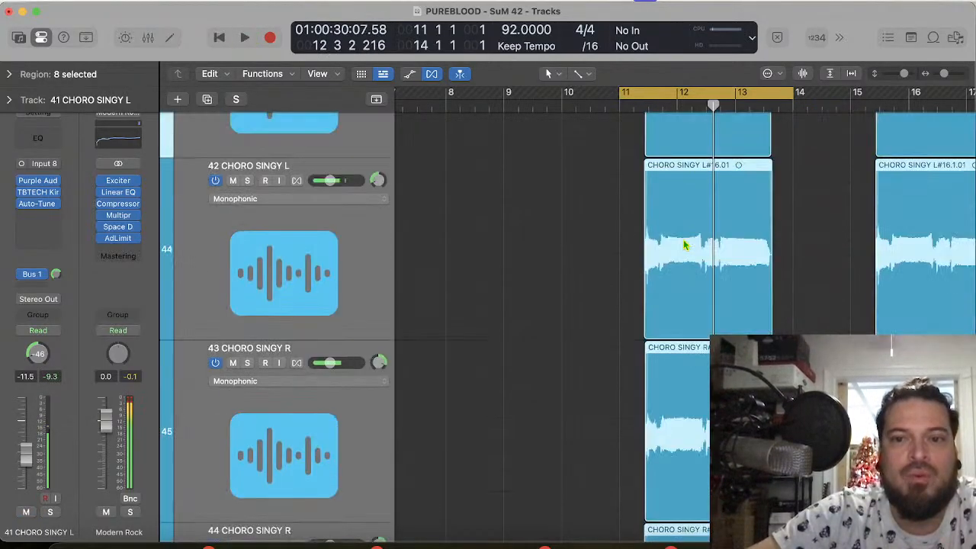
scroll(684, 245, "down", 8)
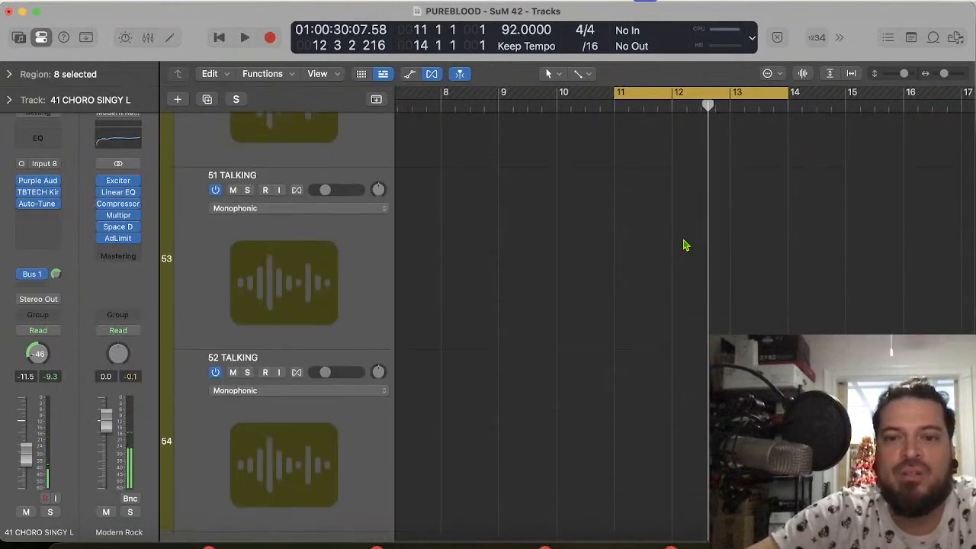
scroll(684, 245, "up", 6)
scroll(684, 245, "up", 12)
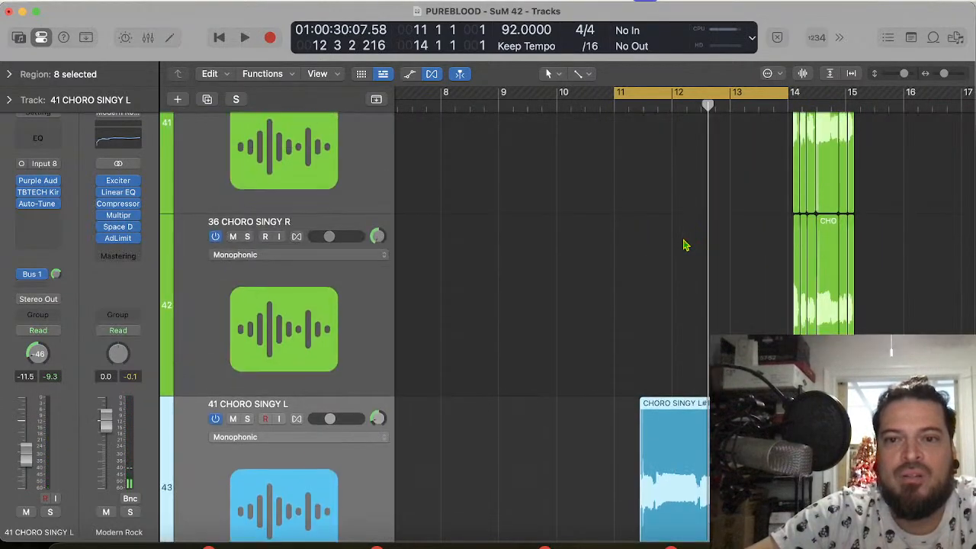
scroll(684, 244, "down", 4)
scroll(684, 245, "up", 6)
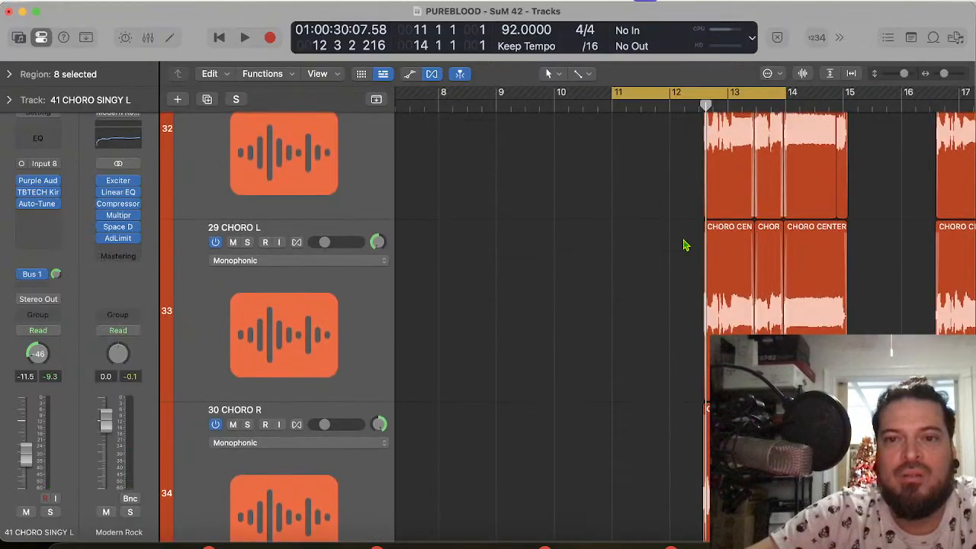
scroll(684, 245, "down", 12)
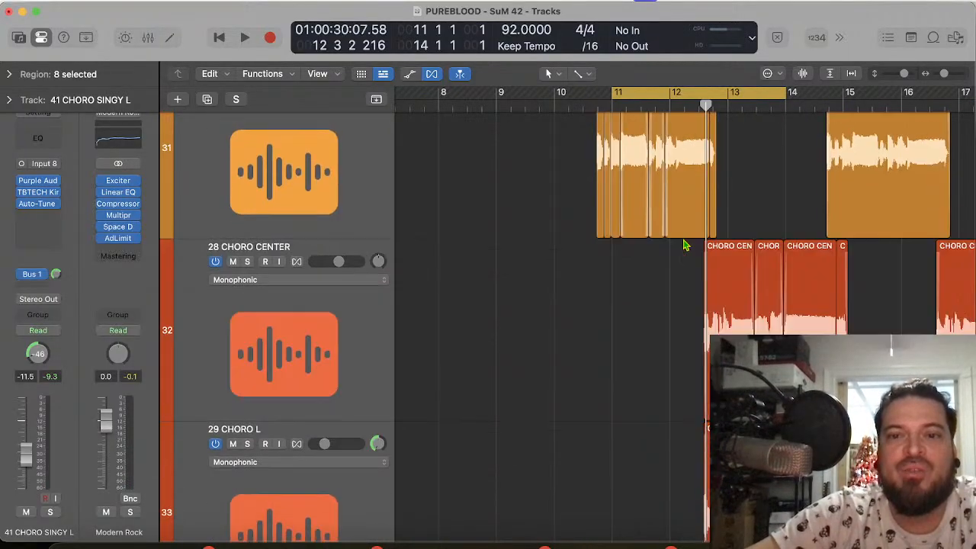
scroll(684, 245, "up", 2)
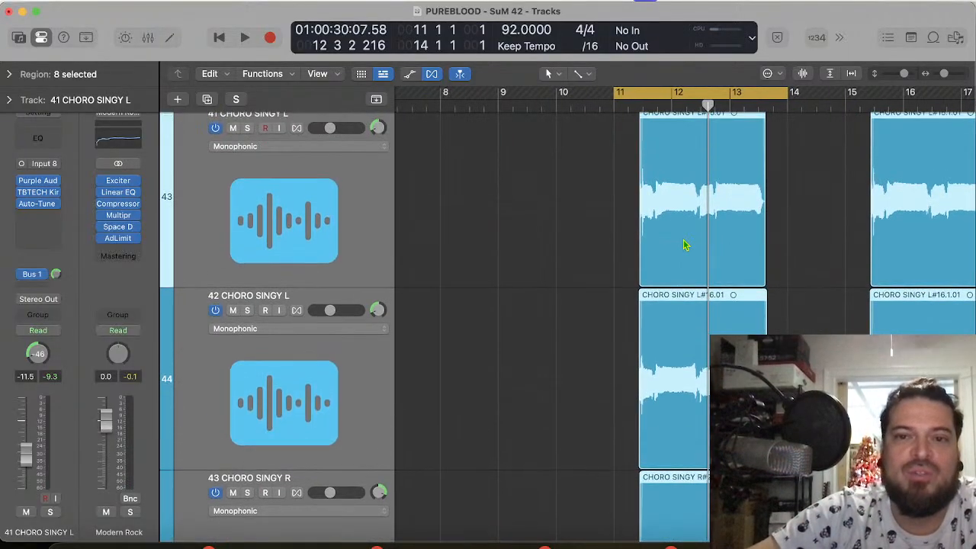
Step: Replay the cycle from bar 11 through bar 13, following the blue vocal waveforms up close
scroll(734, 185, "up", 6)
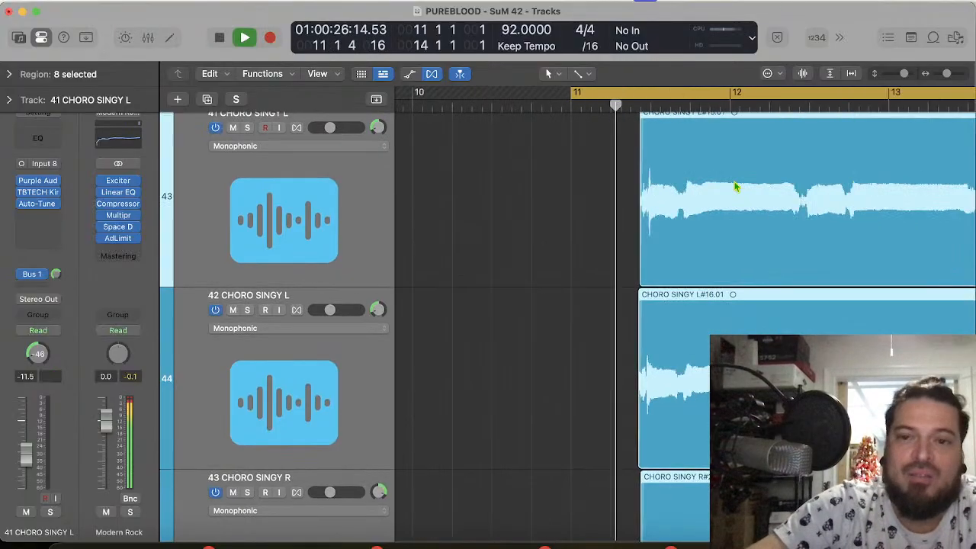
scroll(734, 187, "up", 1)
scroll(735, 187, "up", 3)
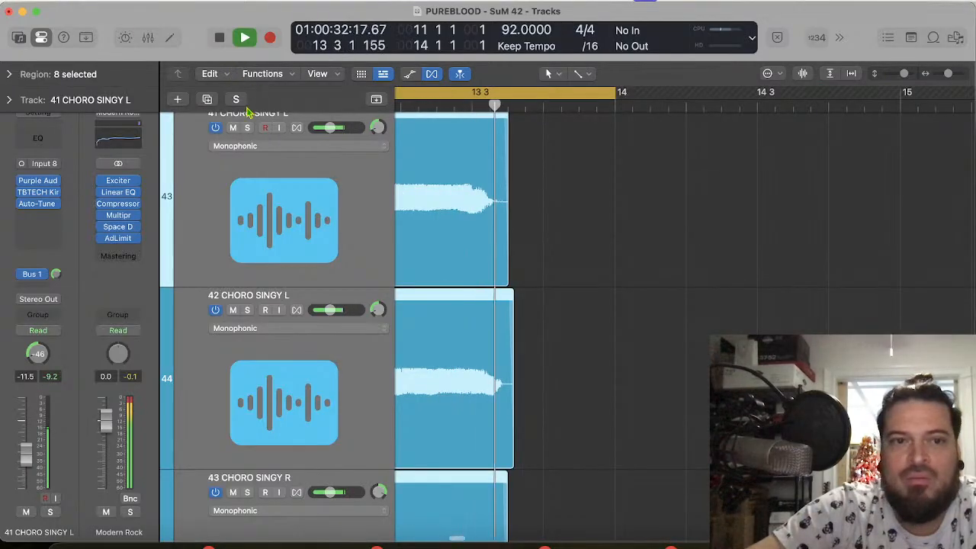
key("space")
Step: Solo the blue tracks 41 to 44 and split their first regions at 11 3 4 1
left_click(247, 127)
scroll(545, 207, "left", 10)
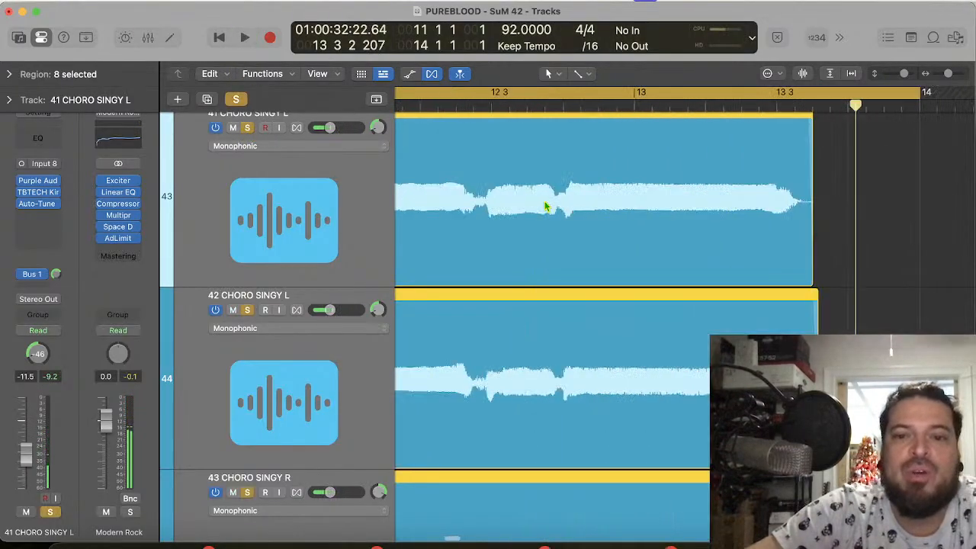
scroll(545, 207, "down", 4)
scroll(545, 206, "down", 4)
scroll(545, 207, "left", 7)
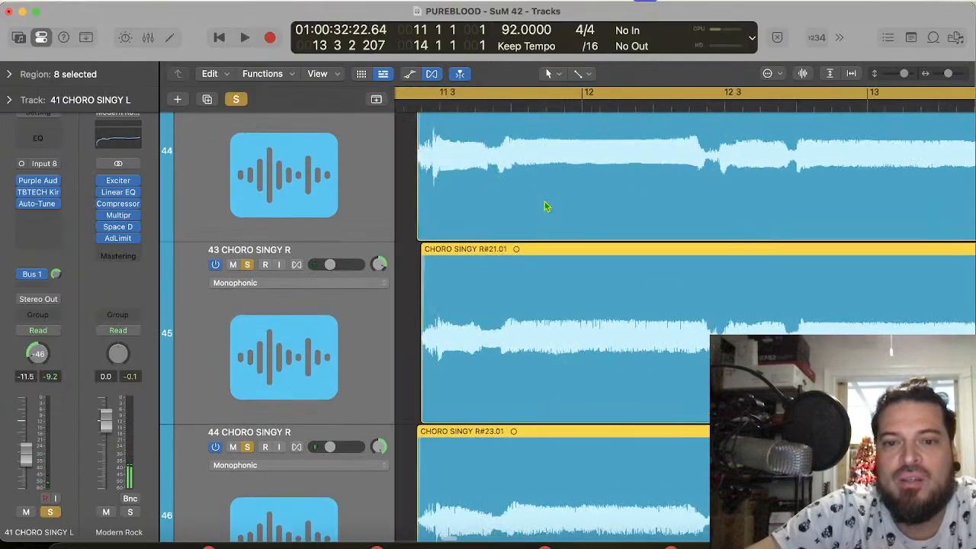
scroll(544, 206, "down", 2)
scroll(544, 206, "up", 6)
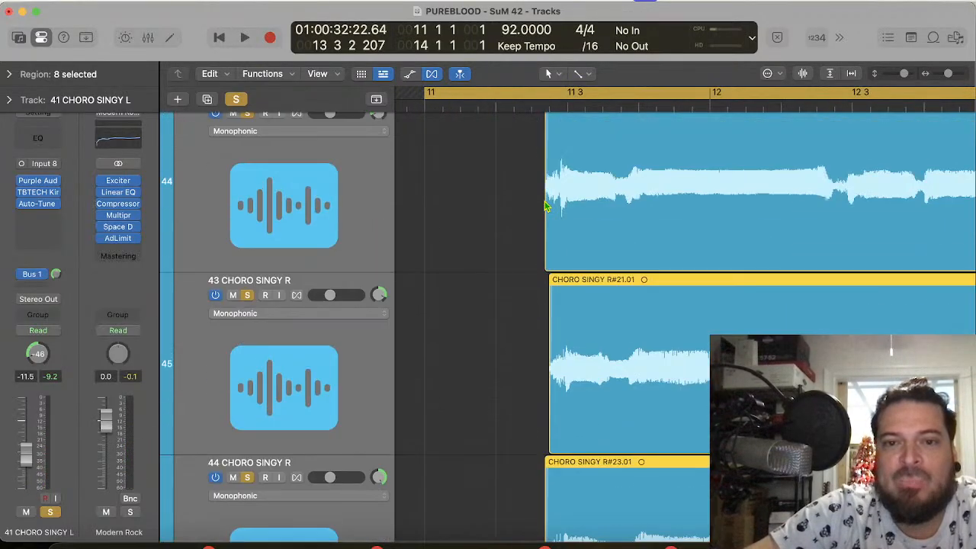
scroll(545, 207, "up", 3)
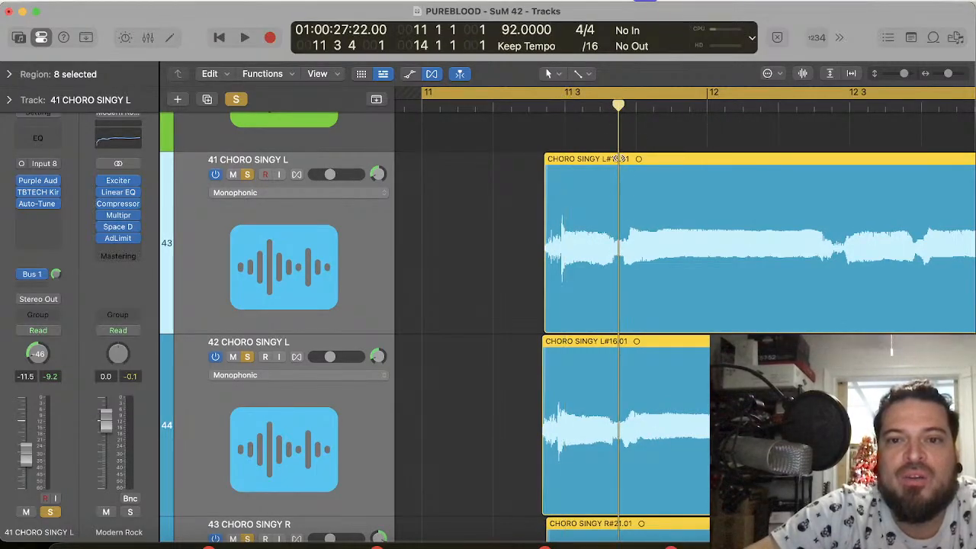
key("super+t")
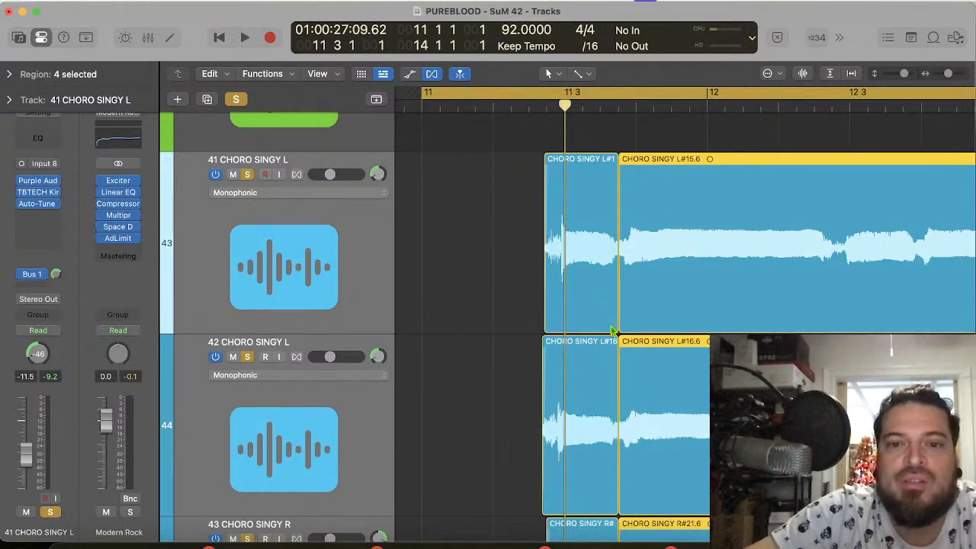
Step: Trim the ends of the opening pieces on blue tracks 41 to 44 back to just past 11 3 2
left_click_drag(490, 221, 582, 474)
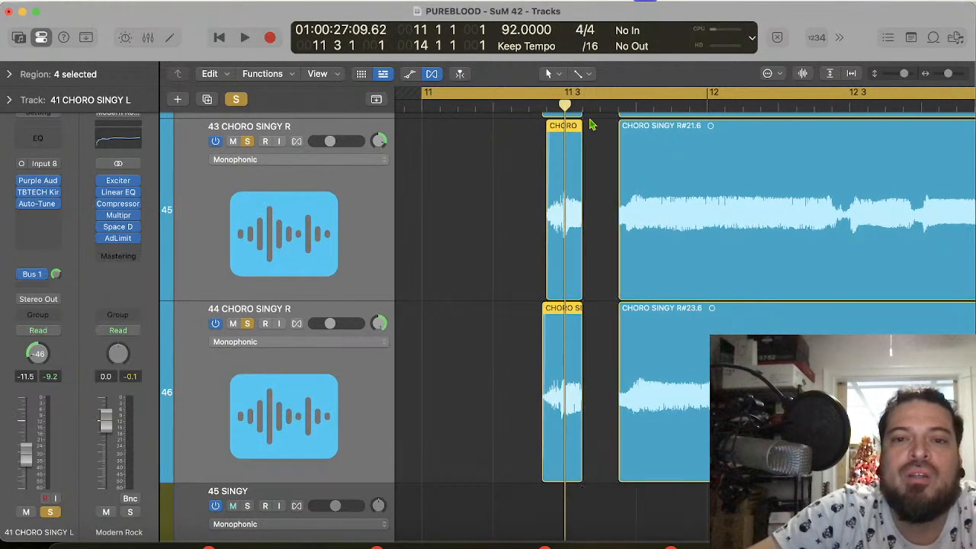
scroll(597, 211, "up", 2)
scroll(597, 228, "up", 4)
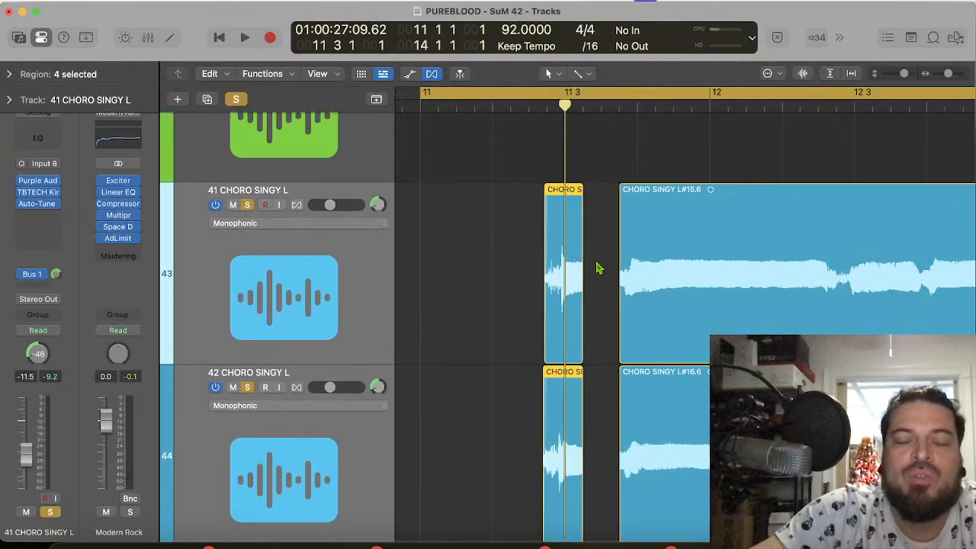
Step: Shift the opening pieces on tracks 42 and 43 individually so their attacks line up with 11 3 1 1
key("super+Right")
key("super+Right")
left_click_drag(593, 268, 612, 268)
left_click(723, 418)
scroll(620, 438, "down", 2)
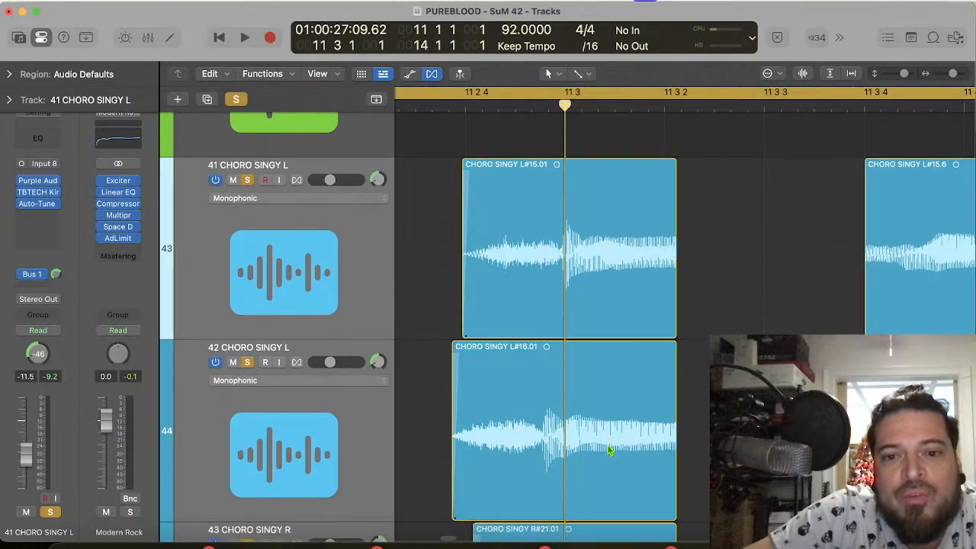
left_click_drag(602, 444, 617, 460)
scroll(619, 455, "down", 5)
scroll(616, 460, "down", 5)
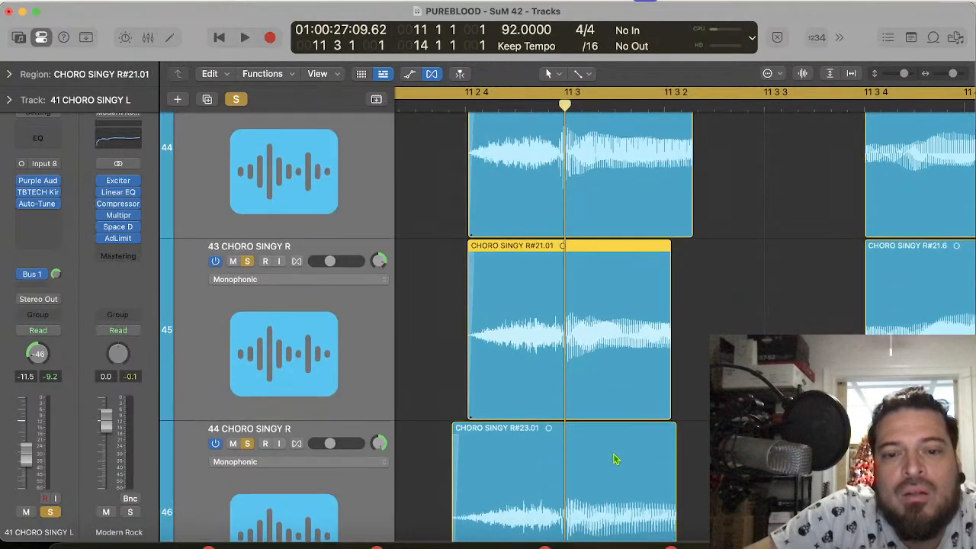
Step: Split the opening piece on track 44 at 11 3 1 1 and compress its lead-in to start just after 11 2 4
left_click(616, 460)
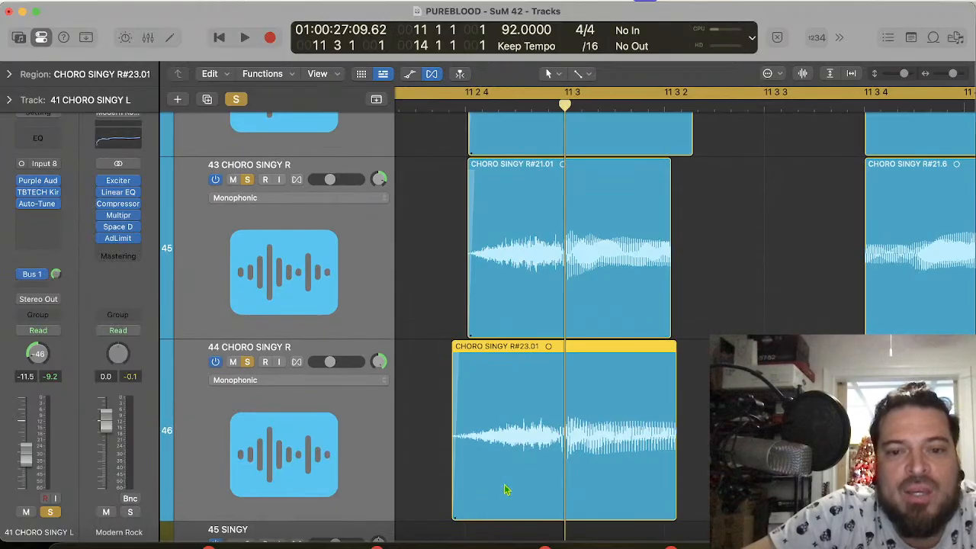
key("super+t")
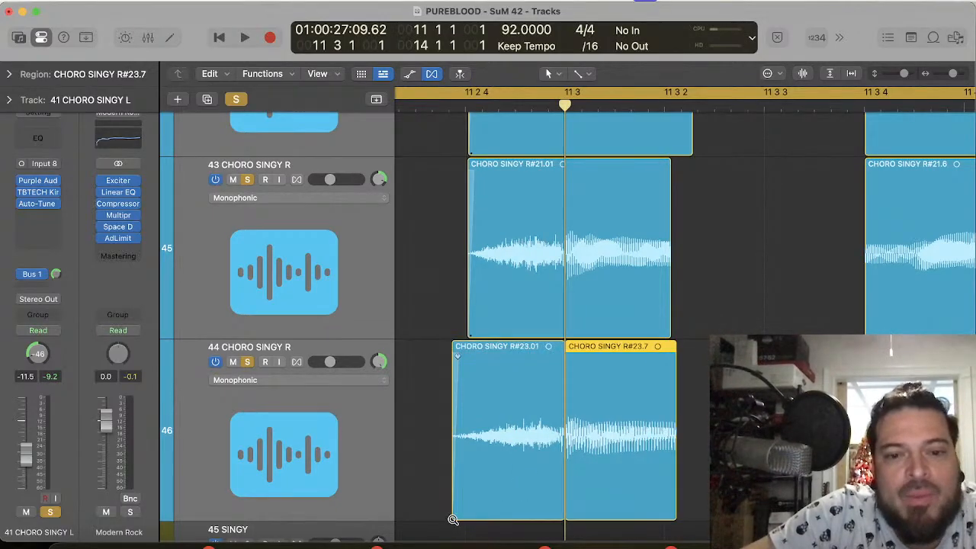
left_click_drag(453, 513, 472, 516)
Step: Split the opening piece on track 41 at 11 3 1 1 and compress its lead-in to start just after 11 2 4
scroll(478, 354, "up", 5)
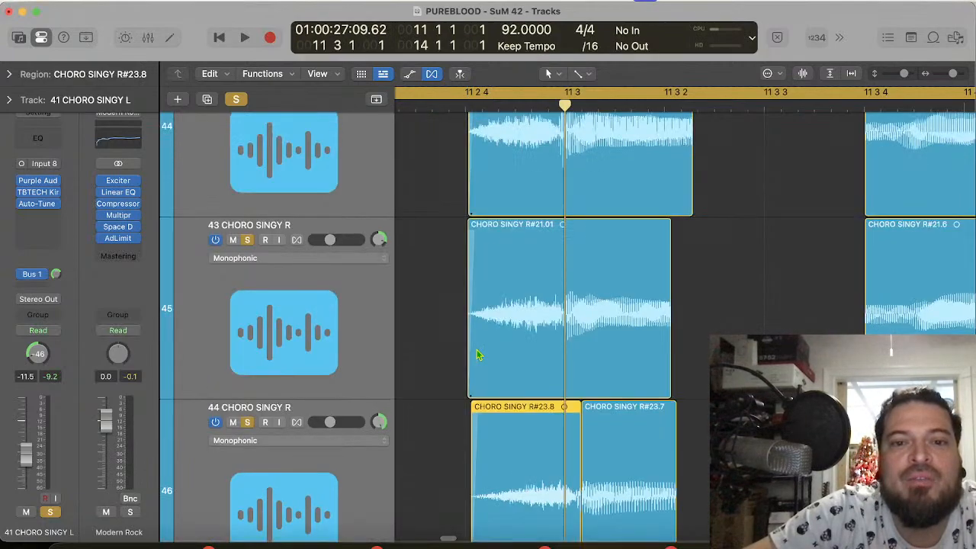
scroll(494, 289, "up", 5)
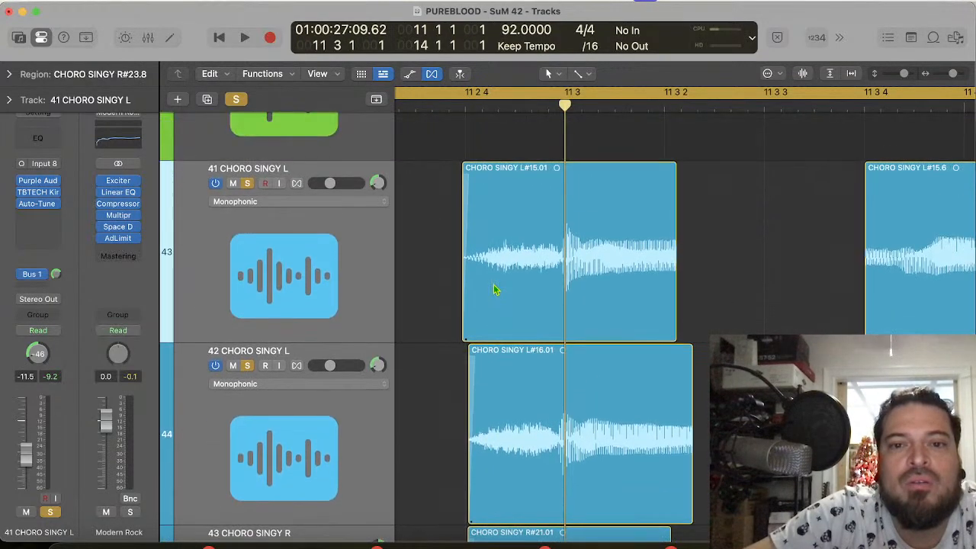
key("super+t")
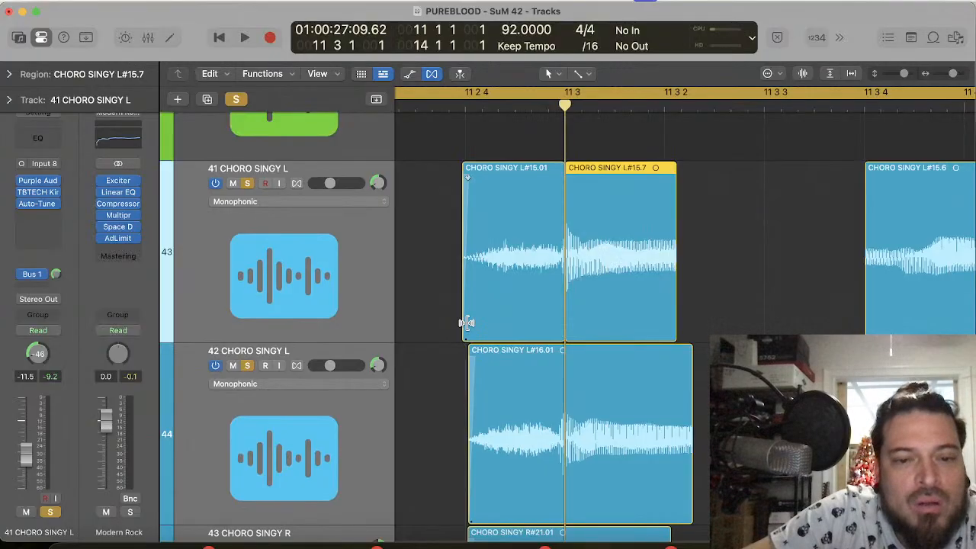
left_click_drag(463, 326, 474, 327)
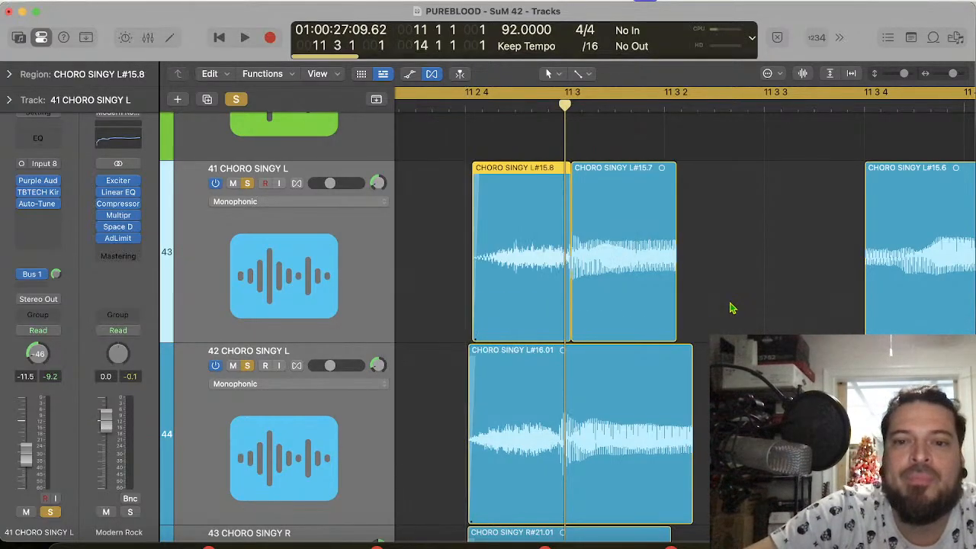
Step: Undo the split and lead-in compression on track 41 and the lead-in compression on track 44
left_click_drag(757, 280, 608, 347)
scroll(609, 347, "up", 5)
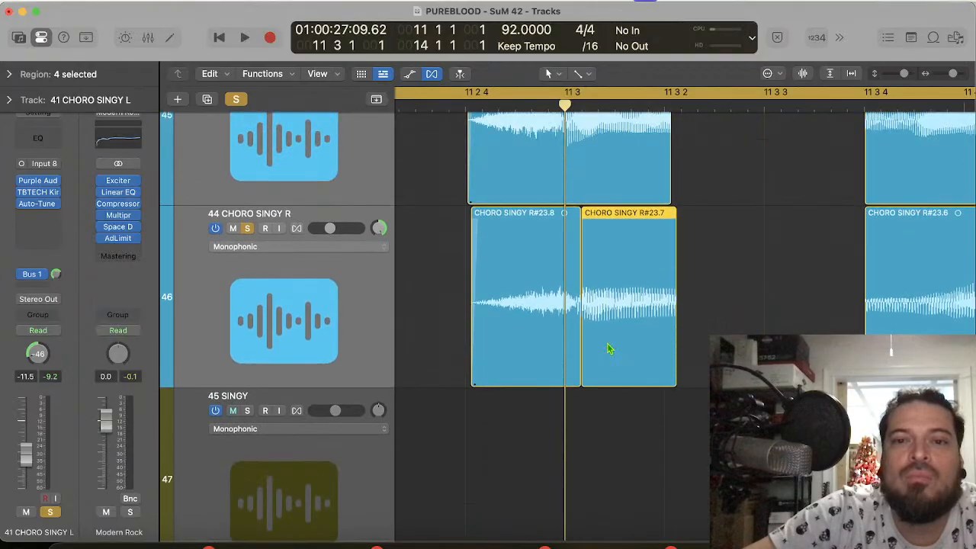
scroll(610, 349, "up", 2)
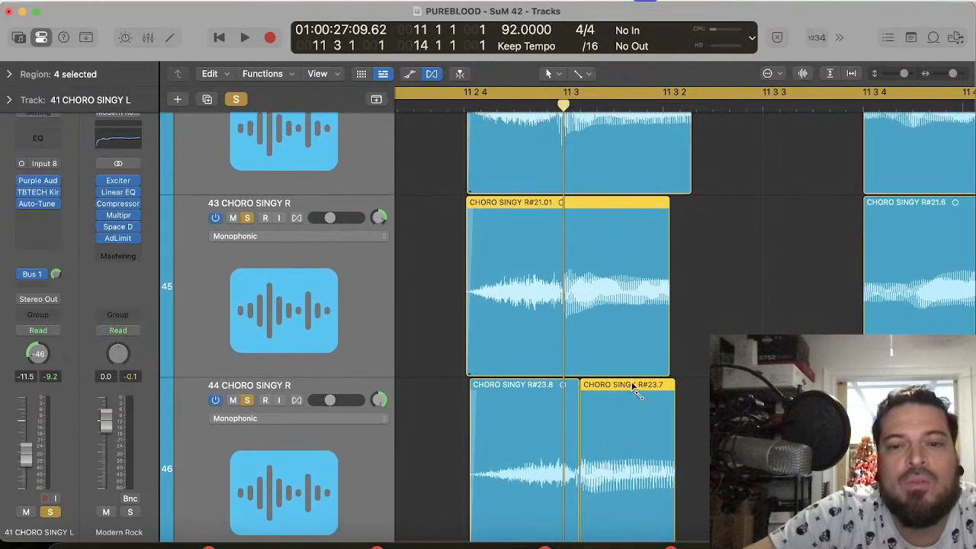
key("Left")
key("super+z")
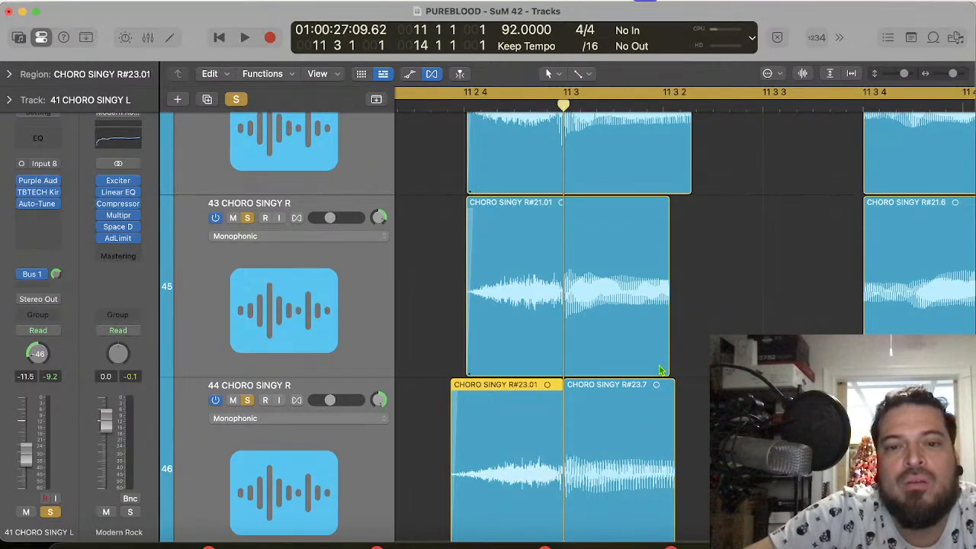
left_click(637, 329)
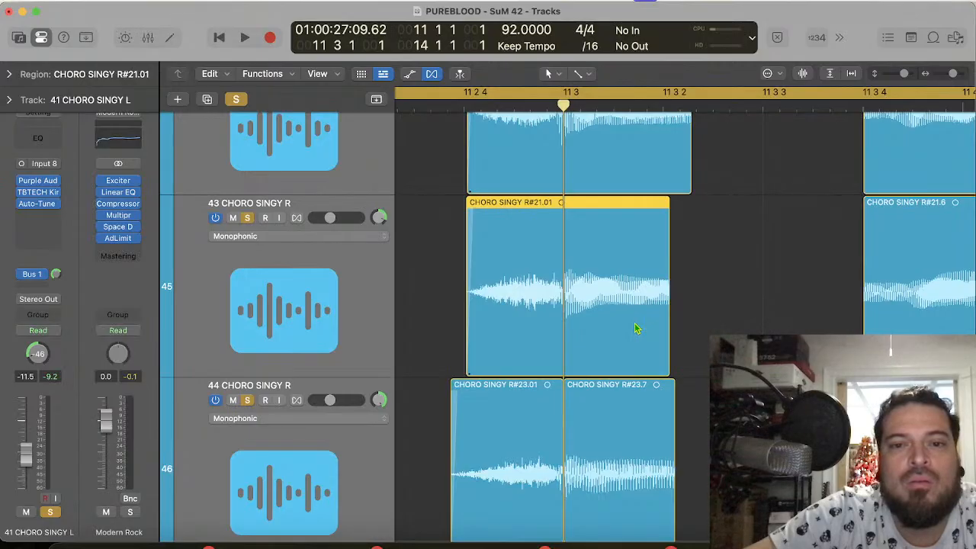
scroll(599, 312, "up", 5)
Step: Move the playhead to 11 2 4 226 and split the opening piece on track 41 there
left_click(599, 309)
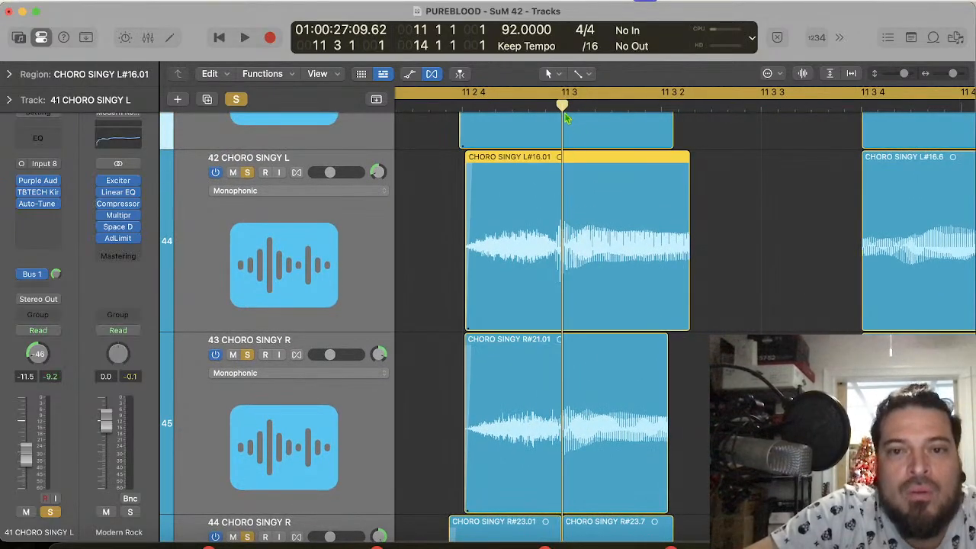
left_click_drag(562, 105, 554, 107)
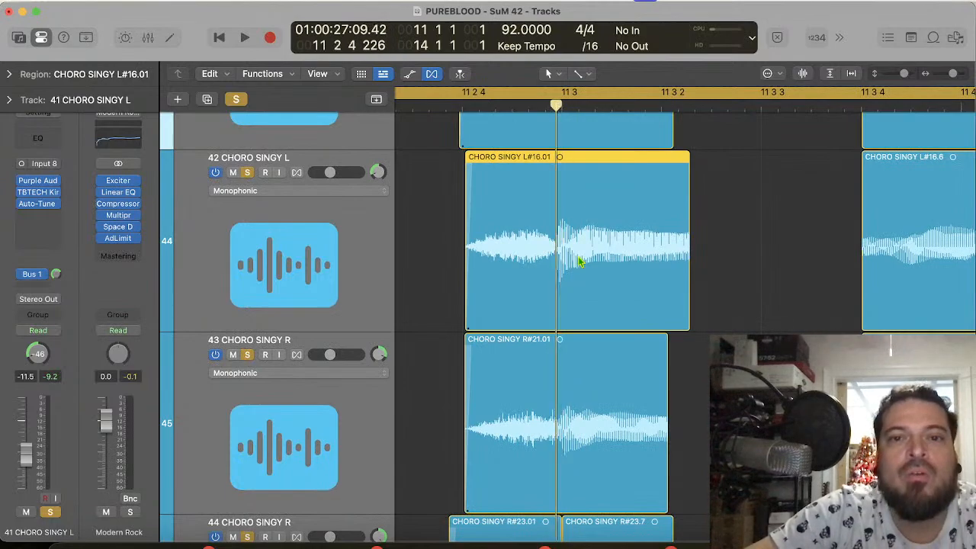
scroll(480, 311, "up", 3)
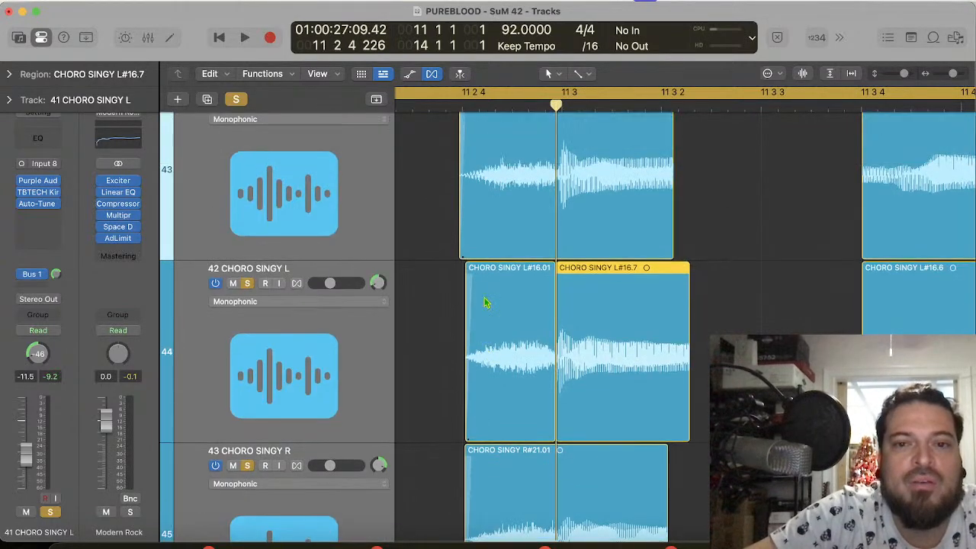
scroll(483, 301, "up", 2)
left_click(529, 260)
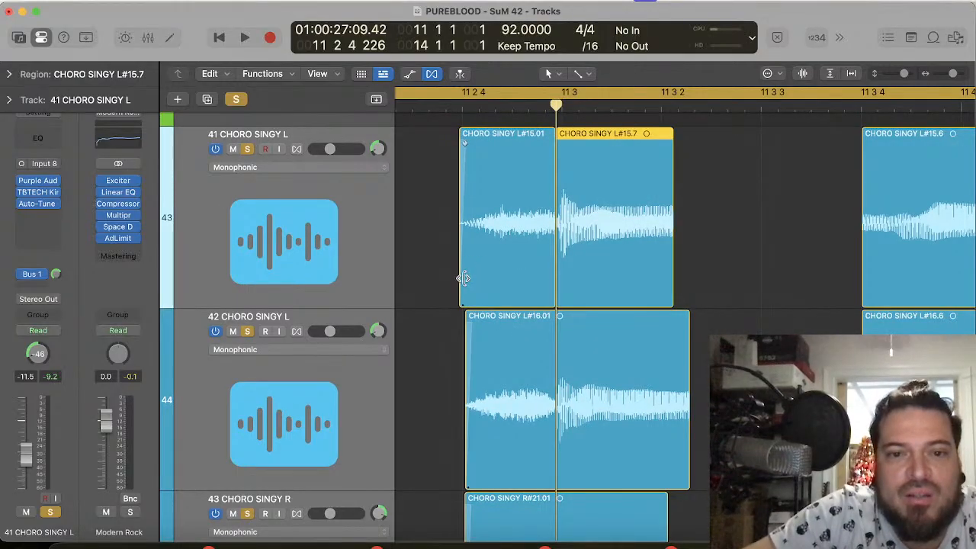
Step: Try to compress the lead-in pieces on tracks 41 and 44 from their starts to begin near 11 2 4
left_click_drag(462, 277, 473, 285)
scroll(473, 282, "down", 8)
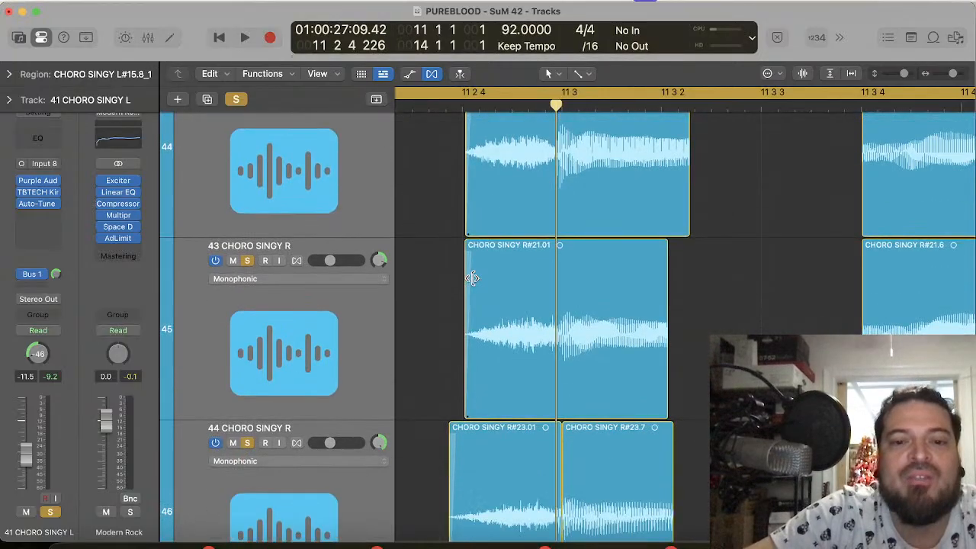
scroll(481, 412, "down", 4)
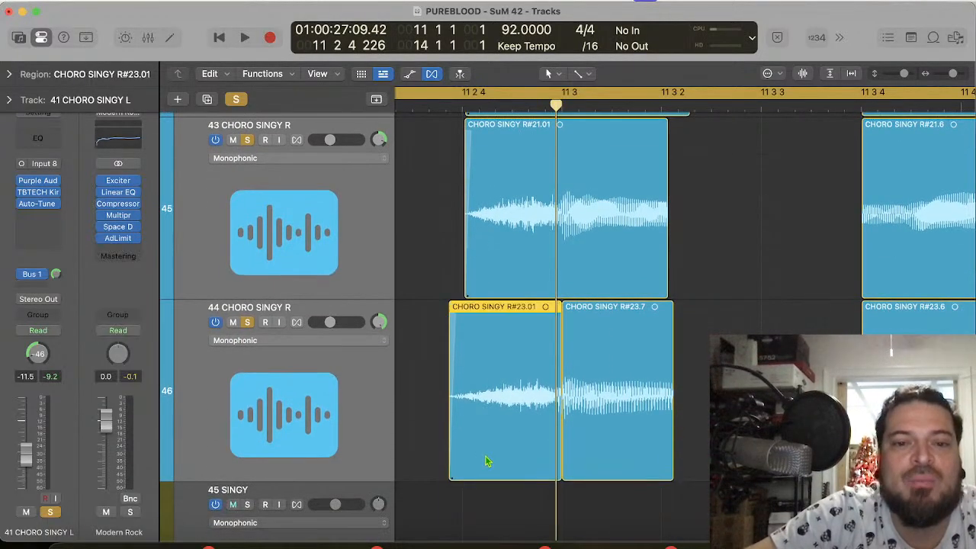
left_click_drag(450, 466, 470, 475)
scroll(658, 327, "up", 3)
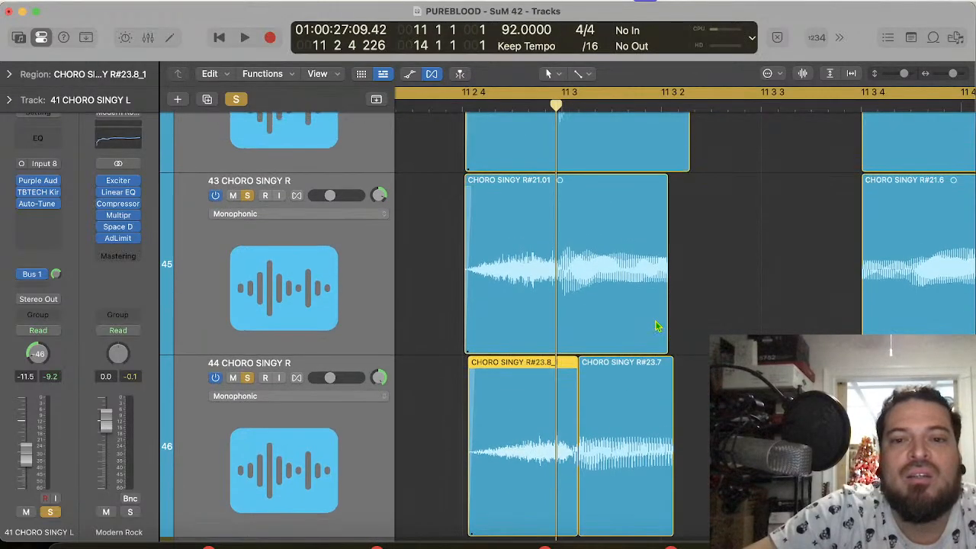
scroll(658, 326, "up", 3)
key("cmd+z")
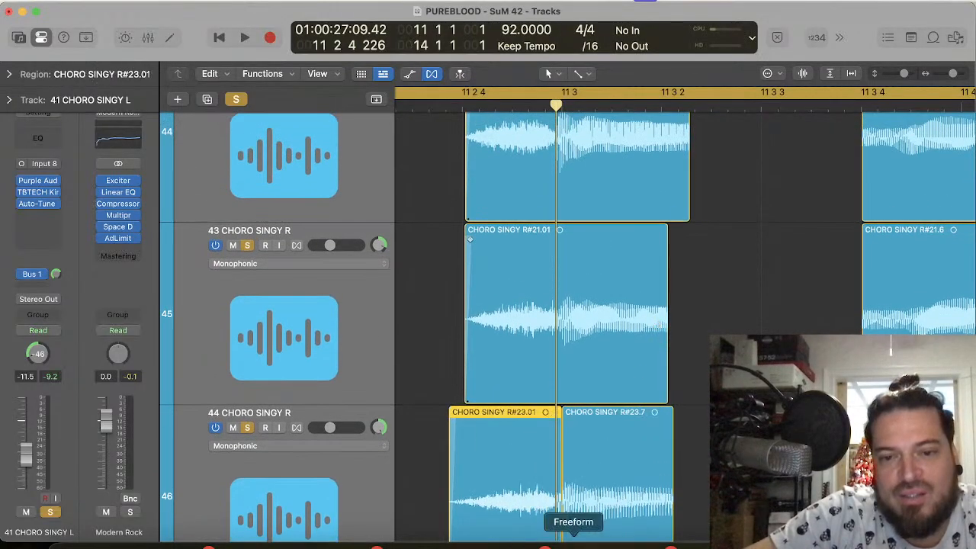
scroll(582, 526, "down", 5)
left_click(602, 440)
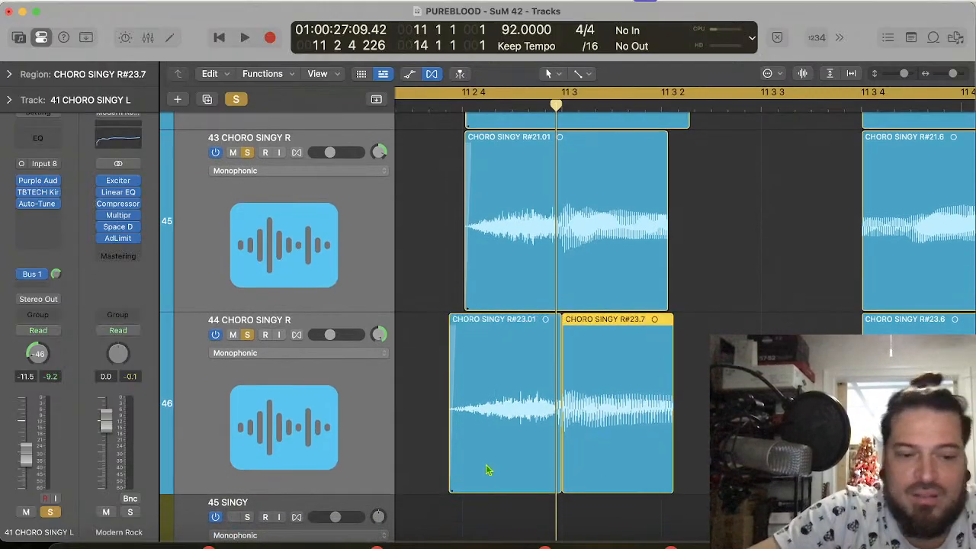
left_click_drag(454, 476, 464, 475)
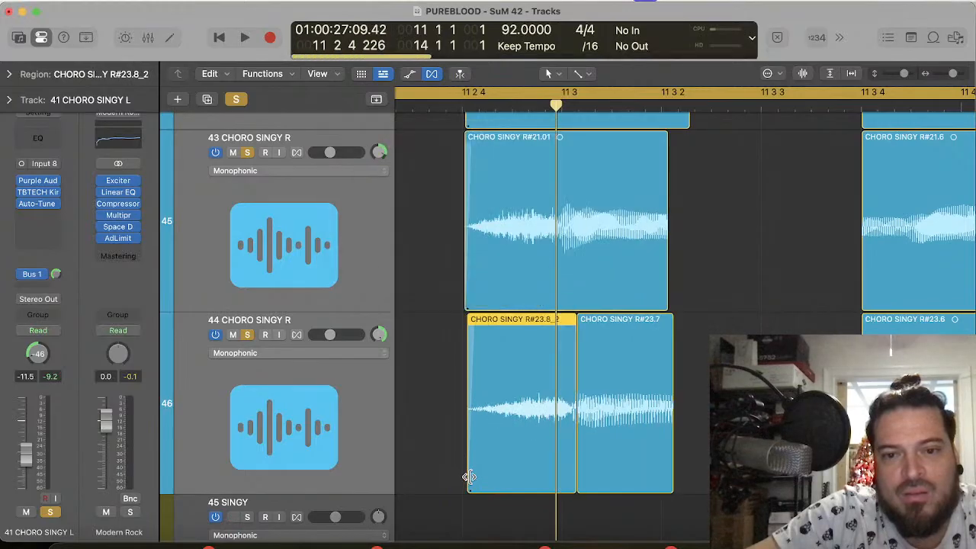
Step: Compress track 41's lead-in piece from its end, move it against the split at 11 2 4 226, and crossfade the joint
scroll(546, 267, "up", 10)
left_click(545, 261)
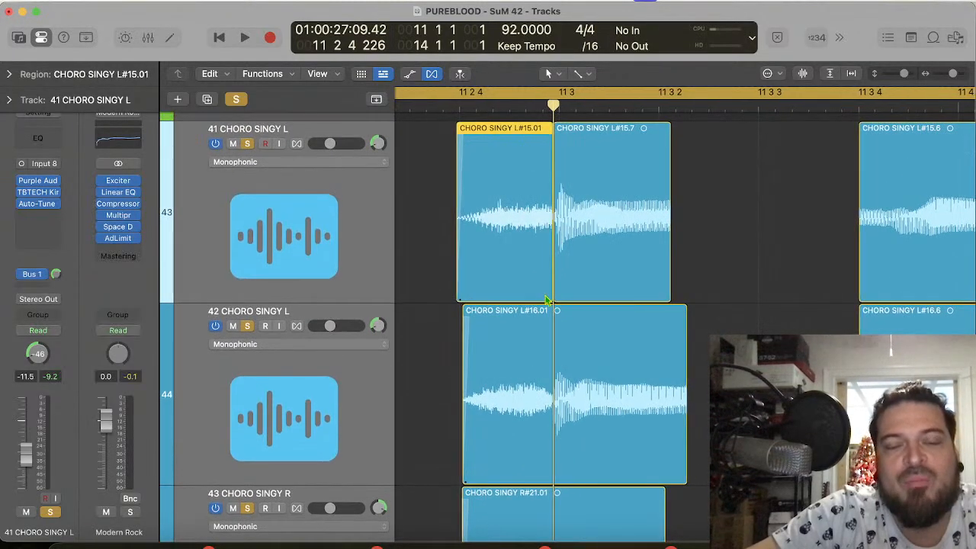
left_click_drag(549, 290, 542, 290)
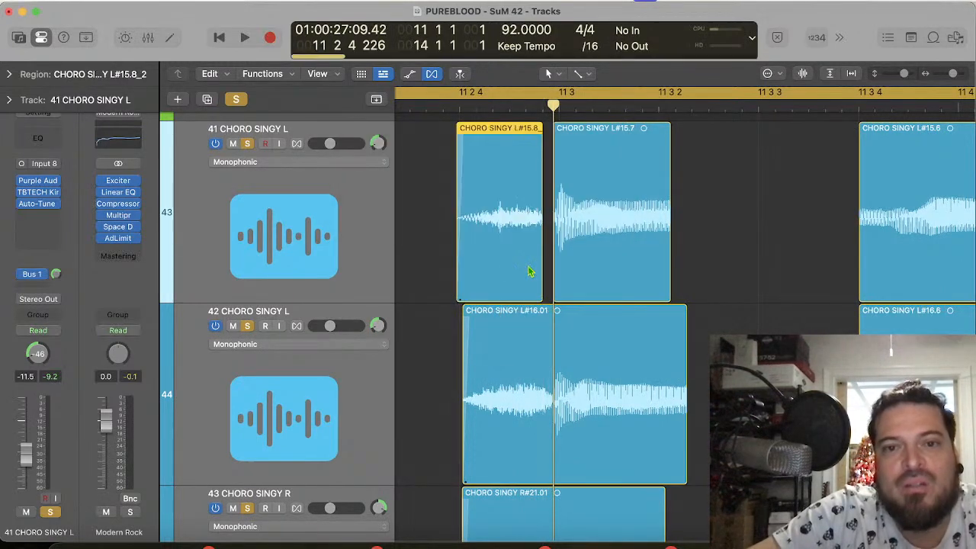
key("super+Right")
key("super+Right")
left_click_drag(529, 255, 555, 257)
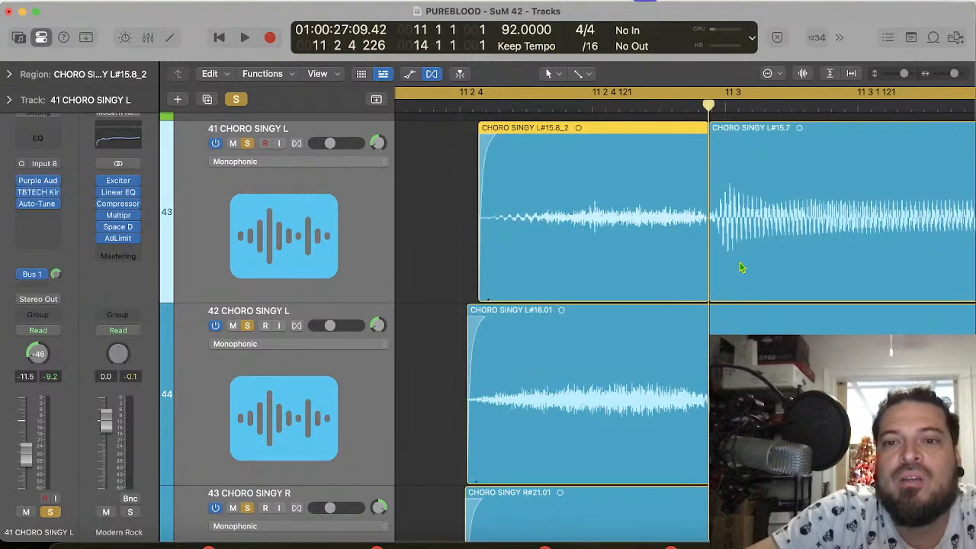
left_click_drag(710, 286, 684, 288)
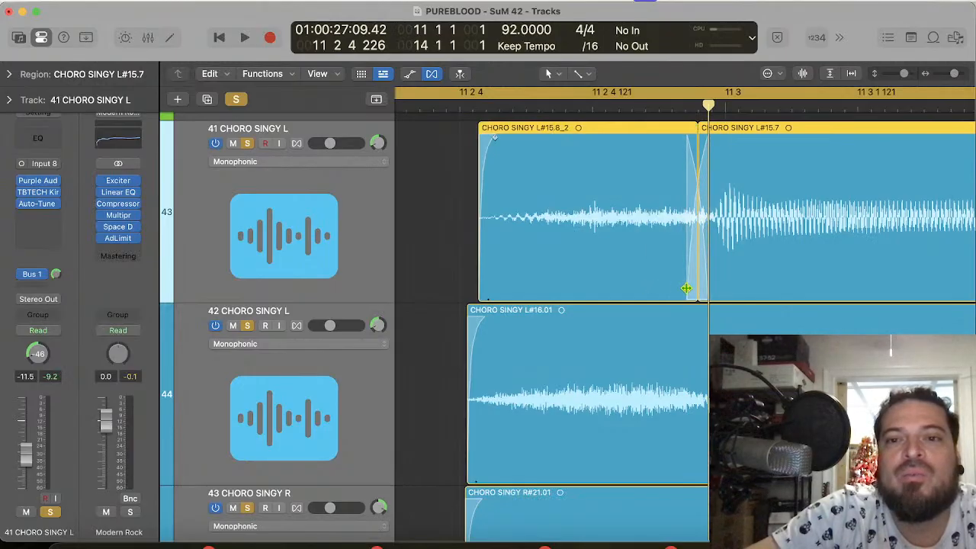
Step: Compress track 44's lead-in to start just after 11 2 4 and crossfade it into the following piece before 11 3
scroll(621, 486, "down", 5)
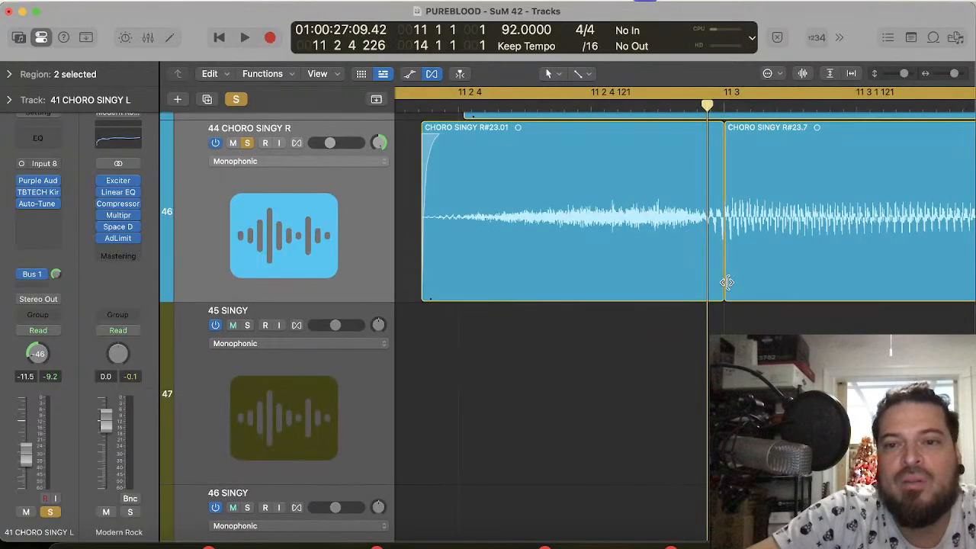
left_click_drag(728, 283, 678, 288)
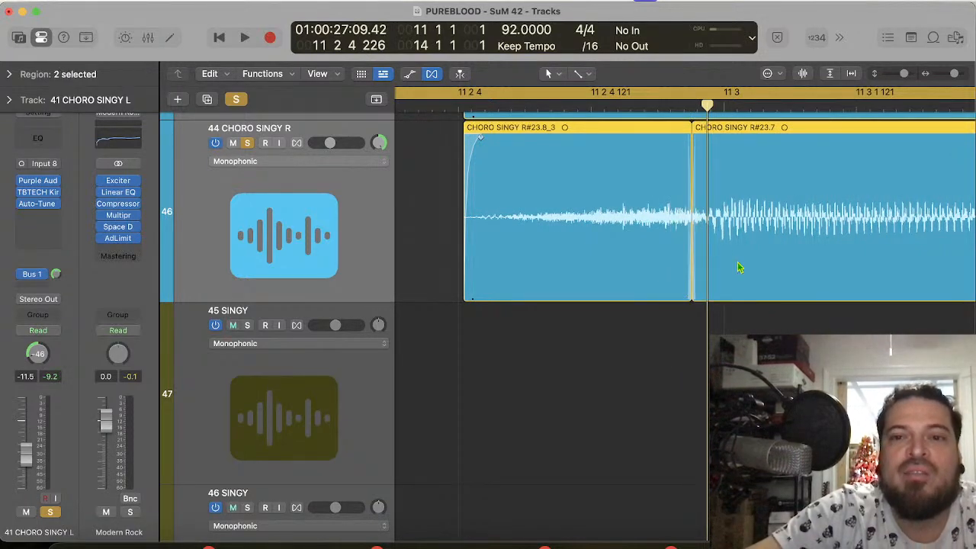
Step: Play the soloed opening phrase from bar 11 to check the reworked lead-ins
key("super+Left")
key("super+Left")
key("super+Left")
scroll(737, 279, "up", 4)
key("space")
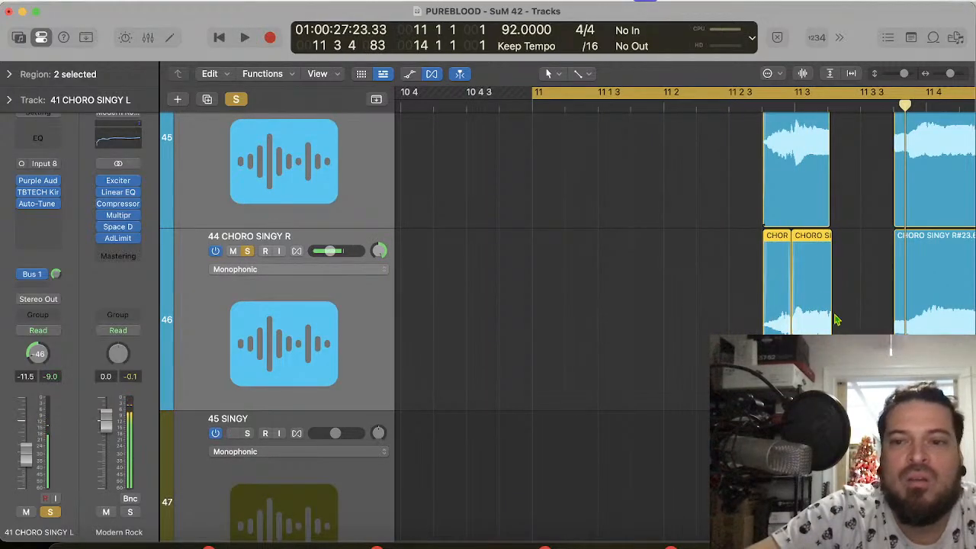
Step: Extend the ends of the opening pieces on tracks 41 to 44 to meet the following pieces at 11 3 4
mouse_move(853, 320)
left_mouse_down()
mouse_move(835, 4)
mouse_move(823, 187)
mouse_move(867, 316)
left_mouse_up()
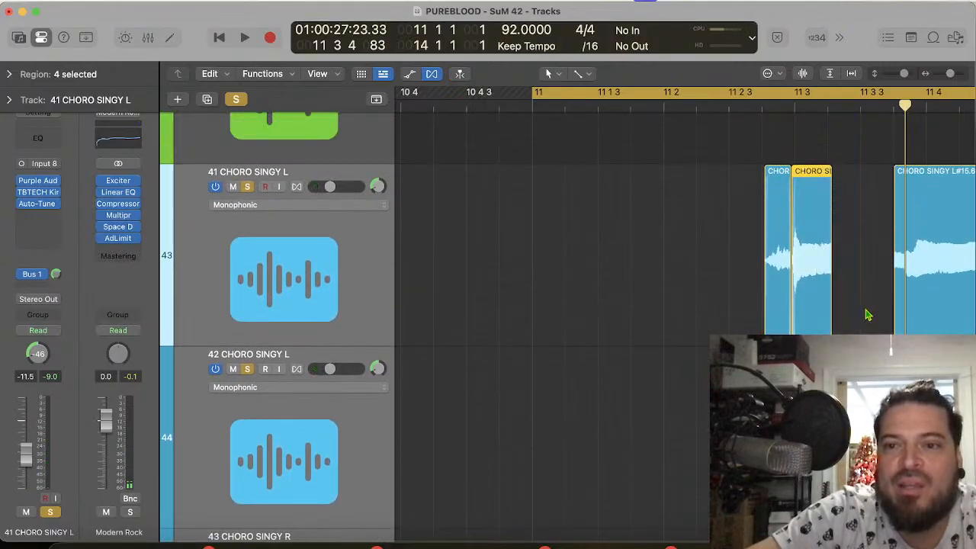
key("super+Right")
key("super+Right")
key("super+Right")
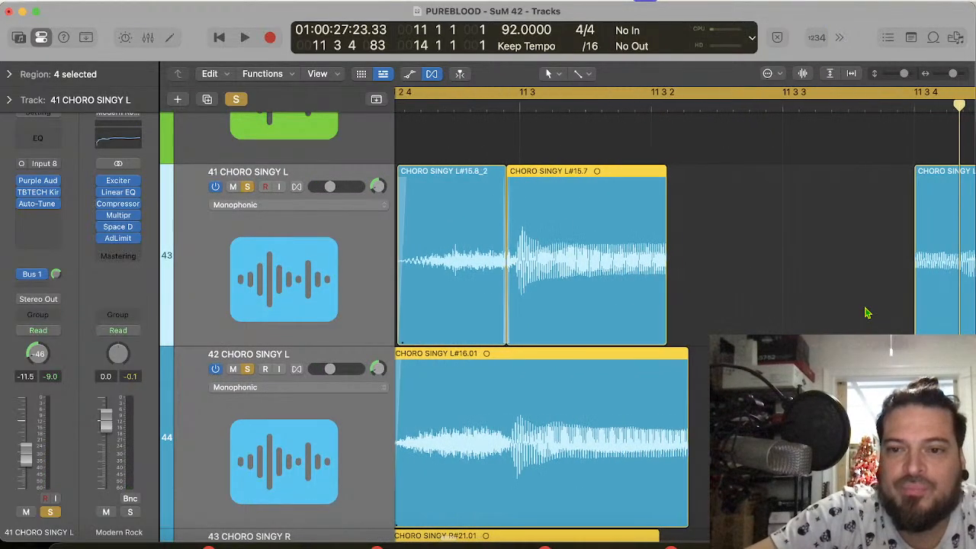
left_click_drag(582, 331, 837, 333)
left_click(825, 334)
scroll(824, 332, "down", 3)
scroll(834, 397, "down", 4)
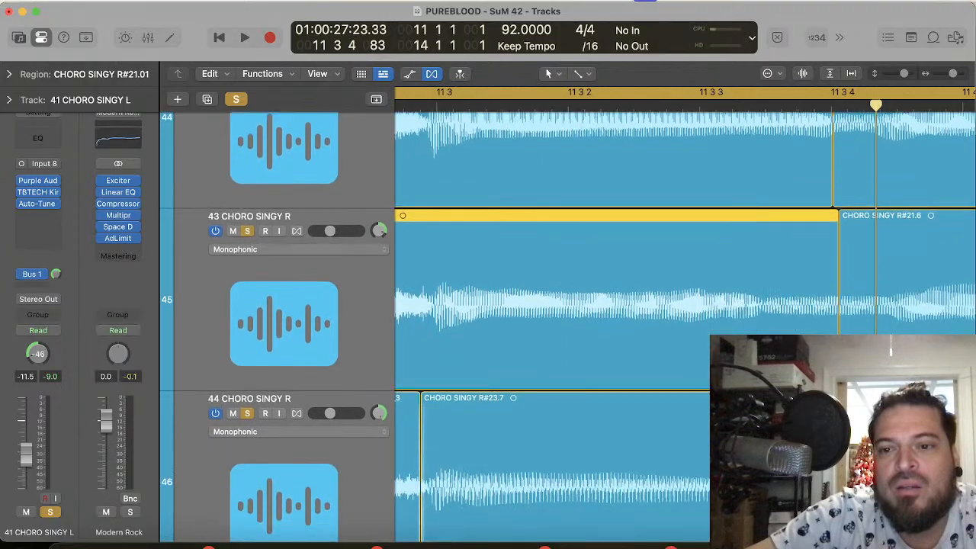
left_click_drag(809, 397, 839, 396)
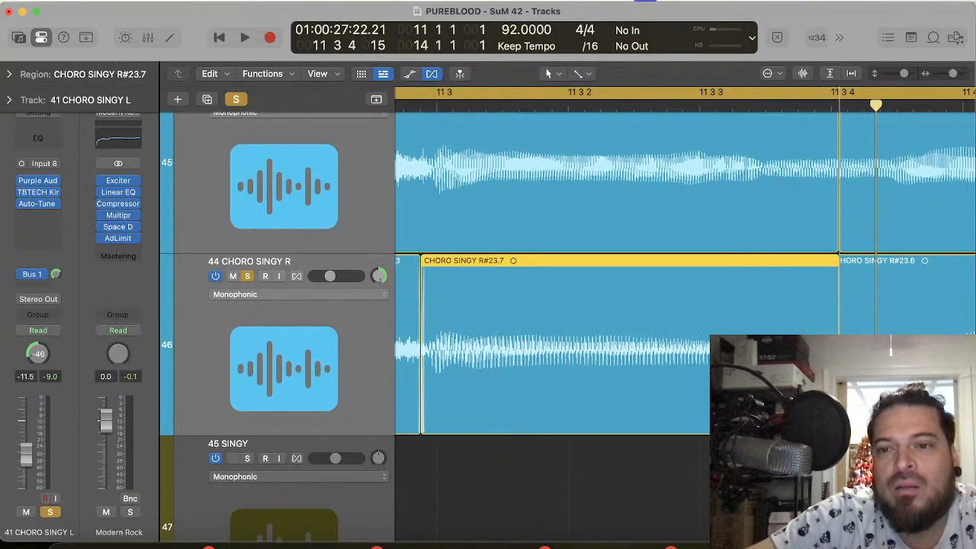
Step: Crossfade the joints at 11 3 4 across tracks 41 to 44
scroll(763, 229, "up", 4)
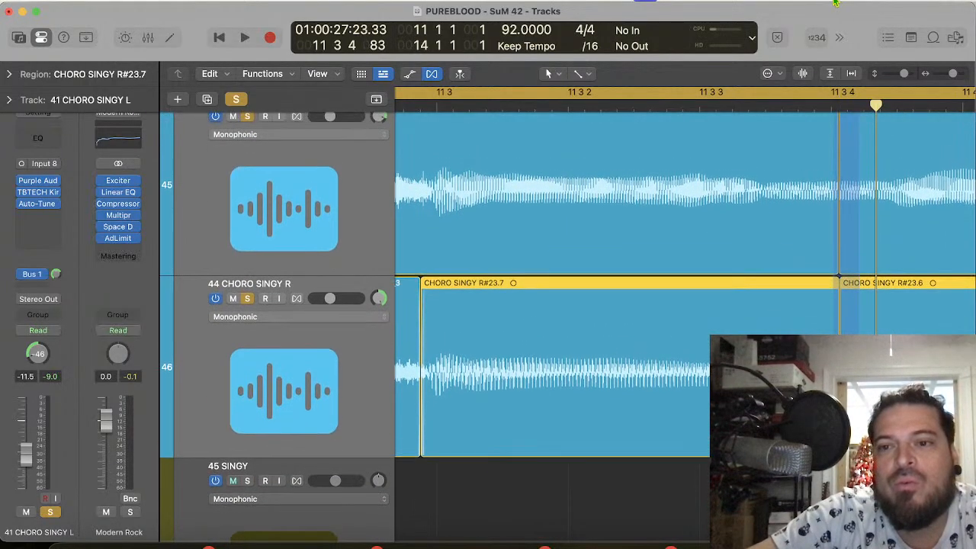
left_click_drag(831, 3, 823, 177)
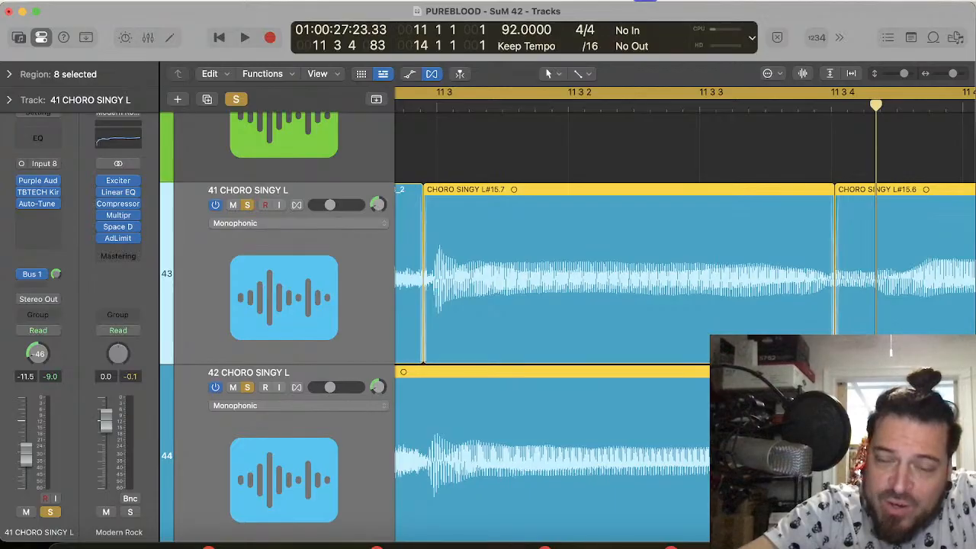
Step: Play bars 11 to 13 with tracks 41 to 44 soloed to check the joined phrase
key("super+Left")
key("super+Left")
key("super+Left")
key("super+Left")
key("super+Left")
key("super+Left")
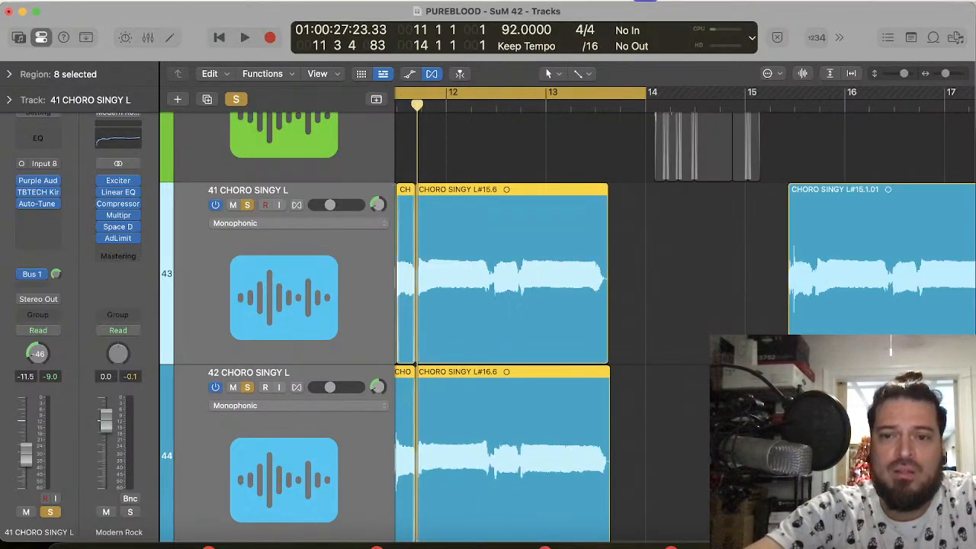
key("space")
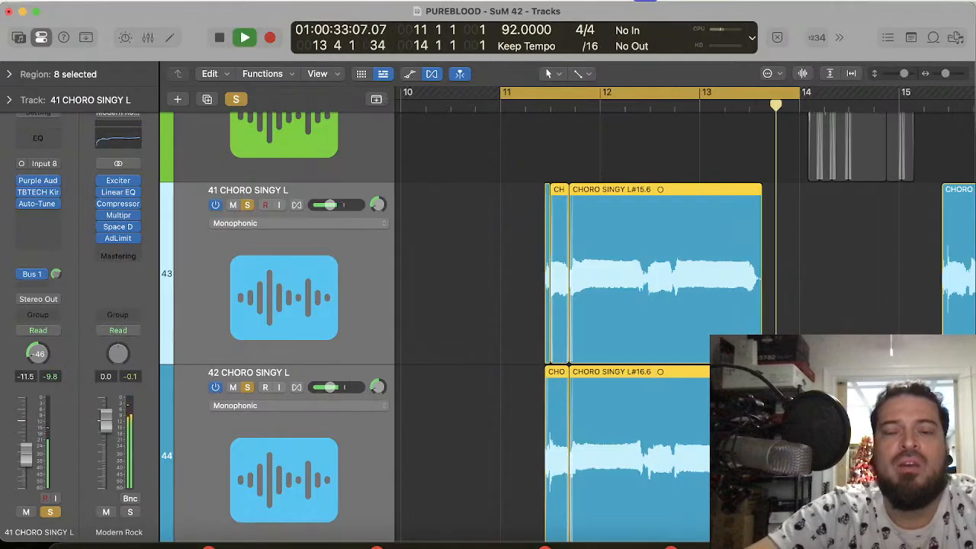
key("space")
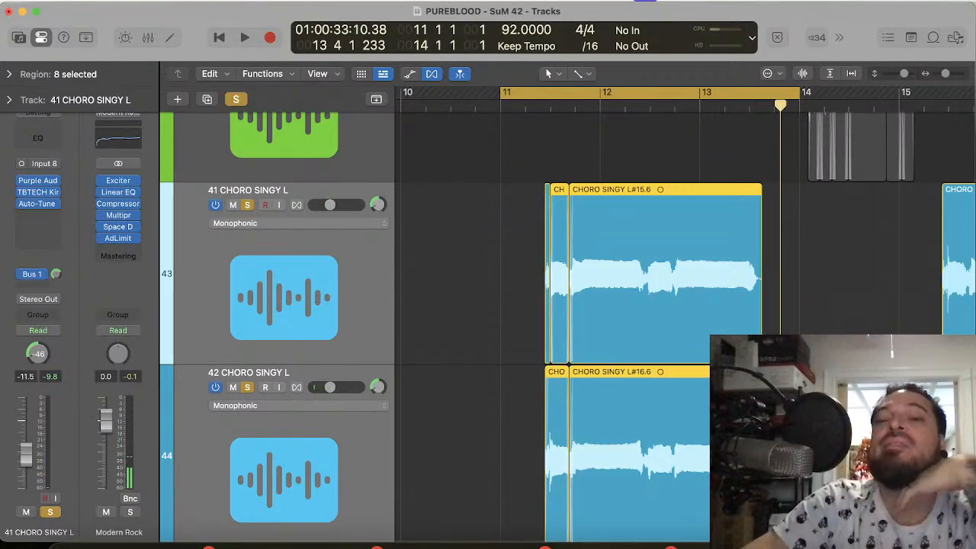
key("space")
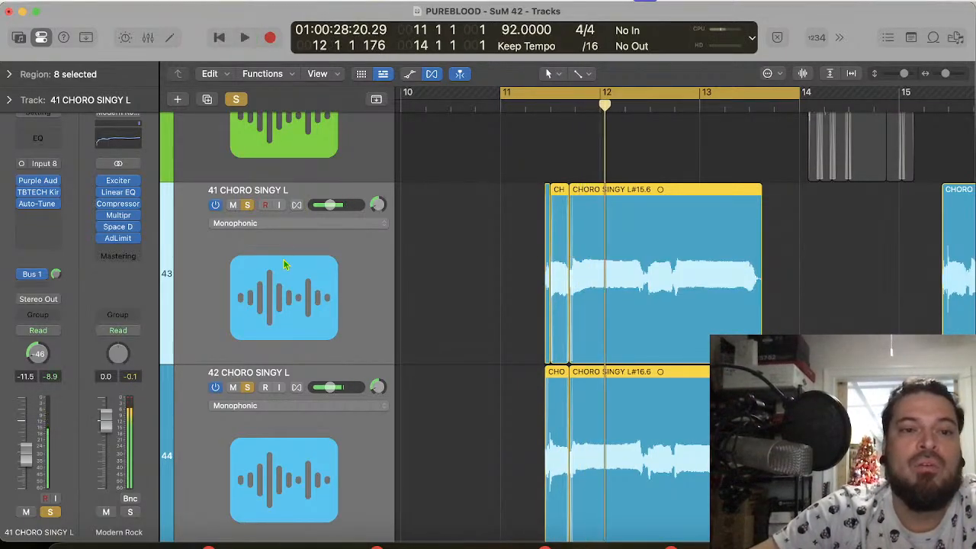
Step: Select tracks 42 to 44 and turn off their solo, leaving only track 41 soloed
left_click(250, 243)
left_click(267, 450)
scroll(267, 448, "down", 5)
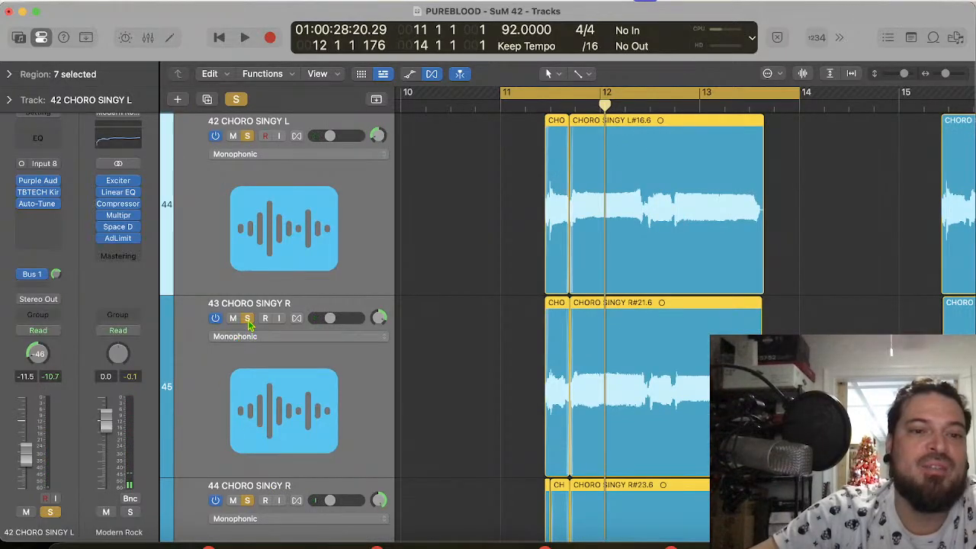
left_click(248, 320)
scroll(516, 327, "up", 3)
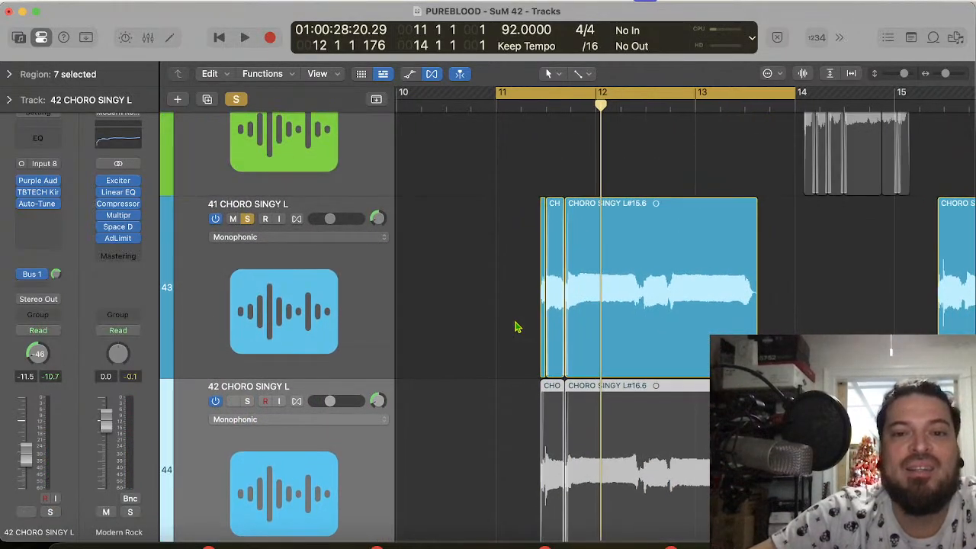
Step: Listen to track 41 alone from bar 11, stop playback, and turn off its solo
key("space")
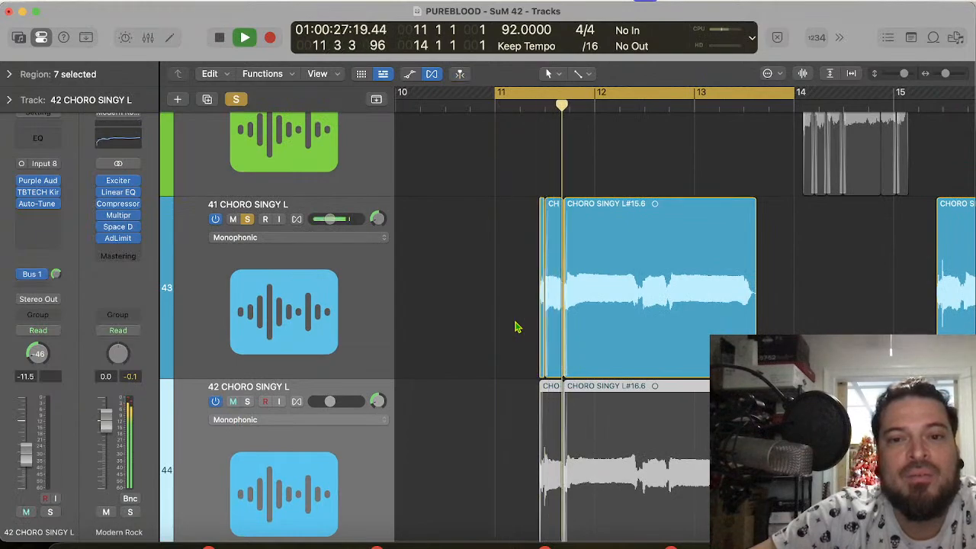
key("space")
left_click(248, 220)
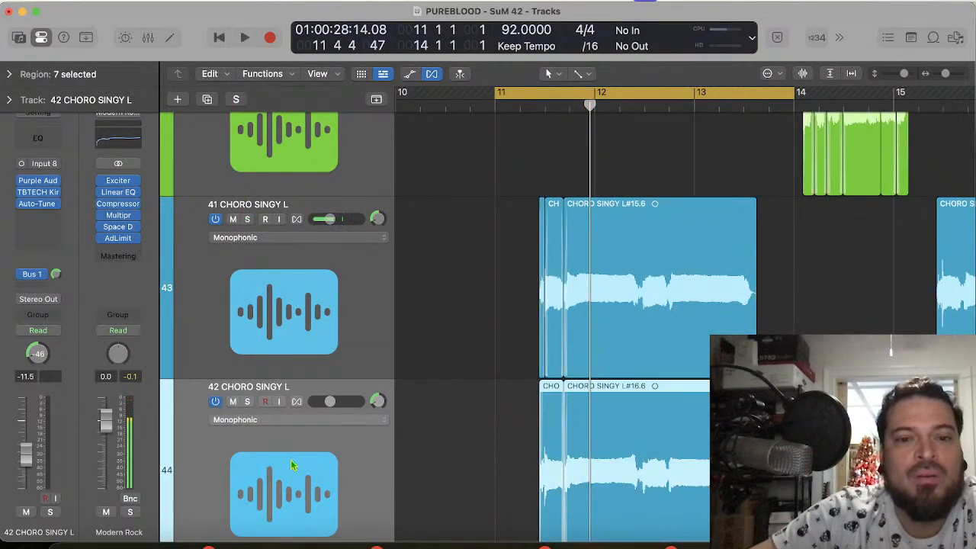
Step: Play the phrase from bar 11 with track 42 CHORO SINGY L soloed, and clear the solos on tracks 42 to 44
left_click(248, 402)
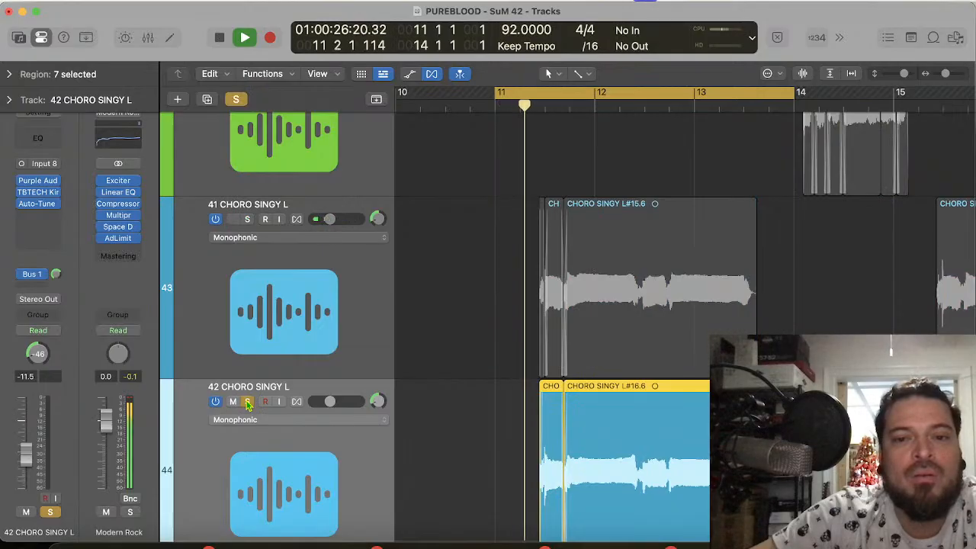
key("space")
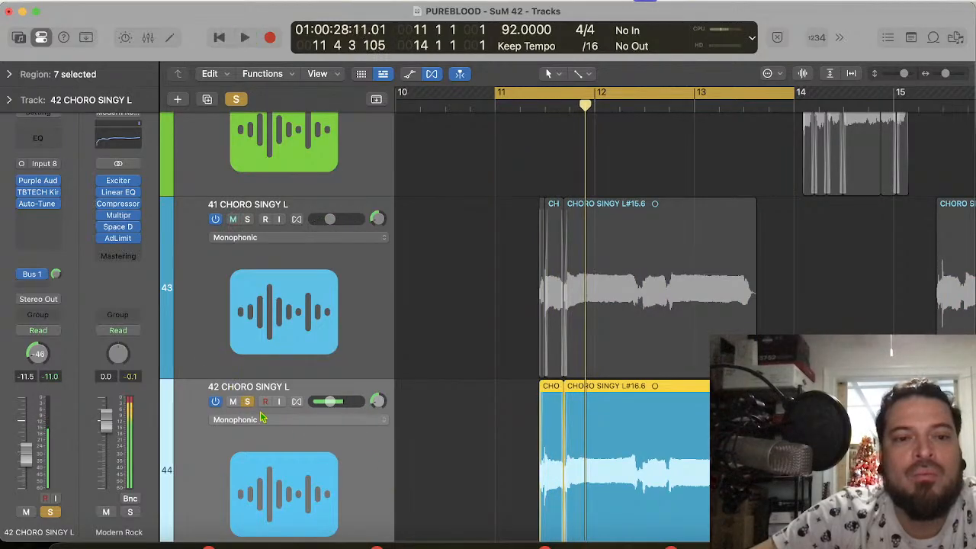
scroll(269, 439, "down", 1)
left_click(248, 383)
scroll(251, 469, "down", 5)
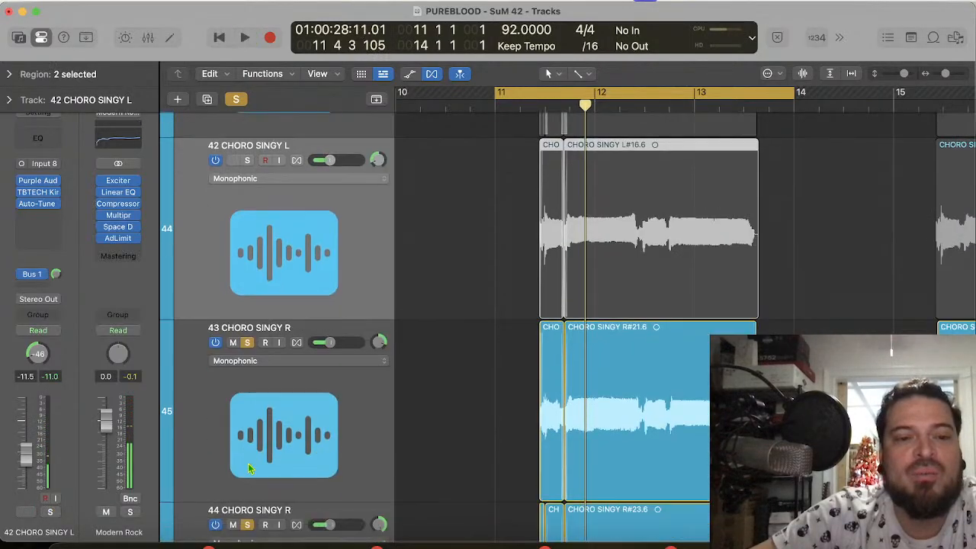
left_click(248, 322)
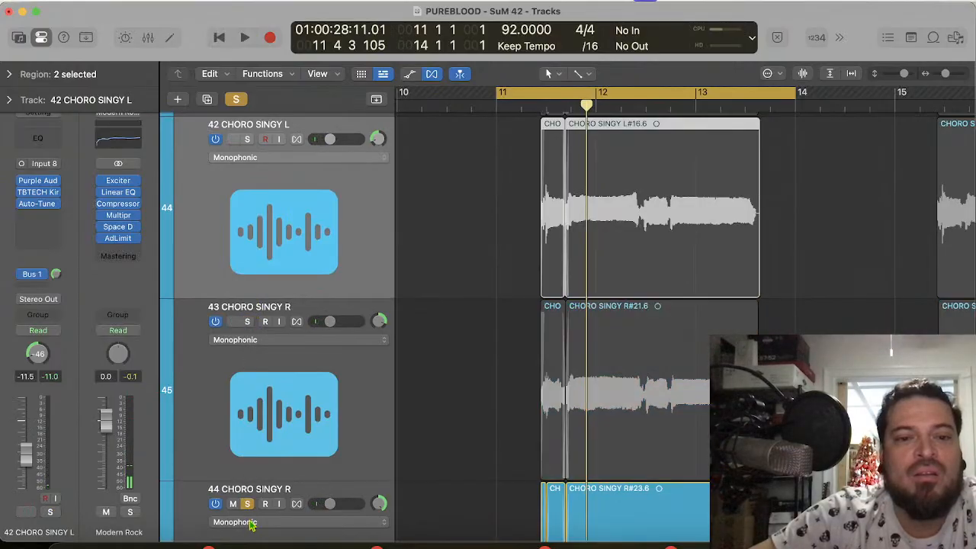
scroll(253, 522, "down", 3)
left_click(247, 382)
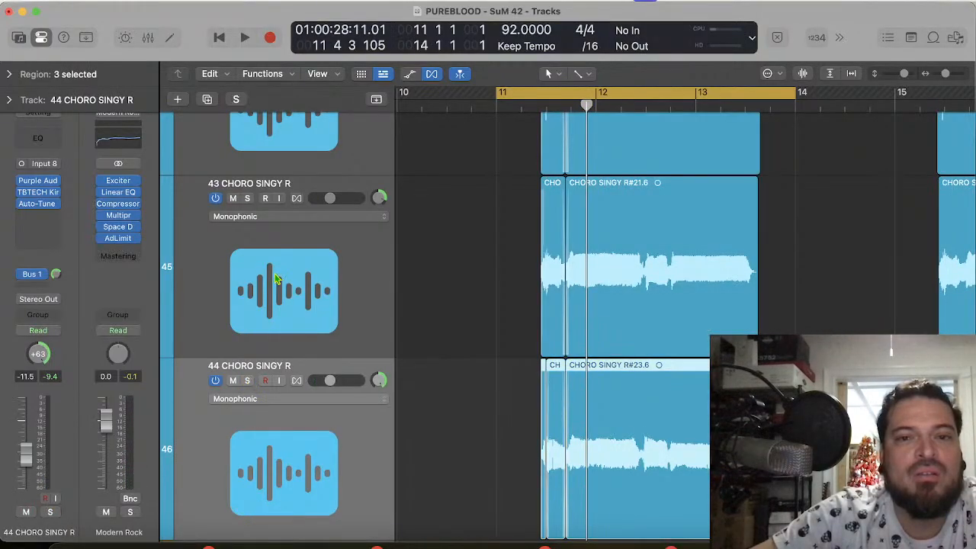
Step: Solo track 42 again, listen closely to its joined opening from bar 11, and turn the solo off
scroll(267, 290, "up", 3)
left_click(248, 121)
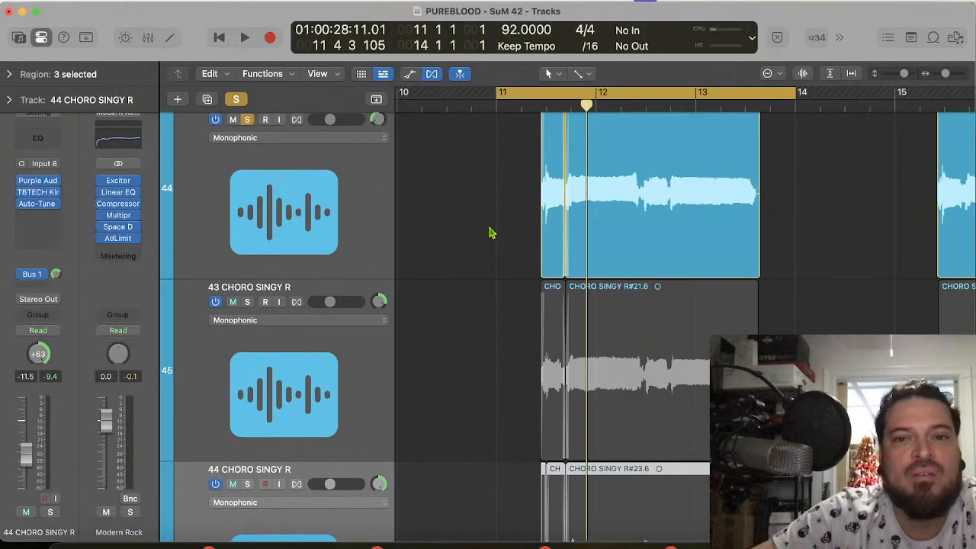
key("space")
key("super+Right")
key("super+Right")
key("super+Right")
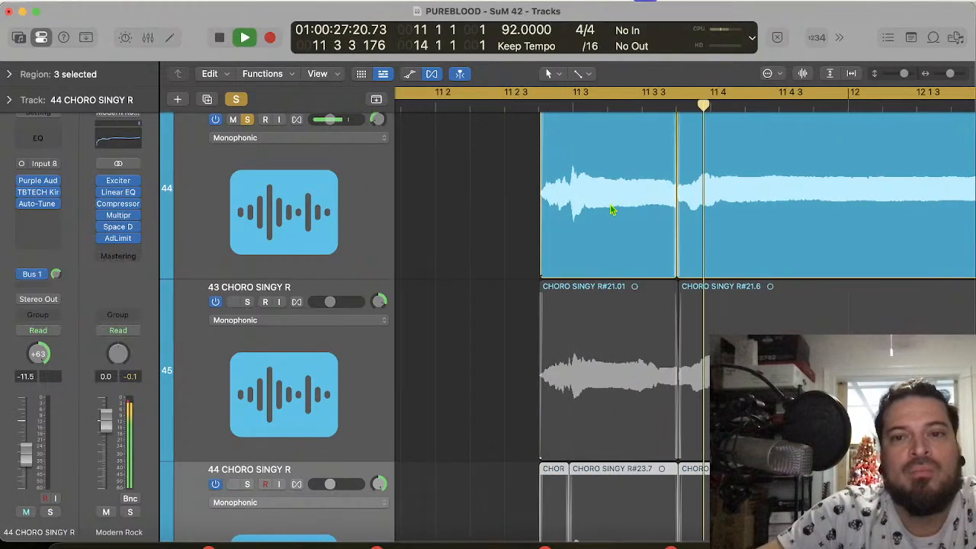
scroll(716, 176, "up", 5)
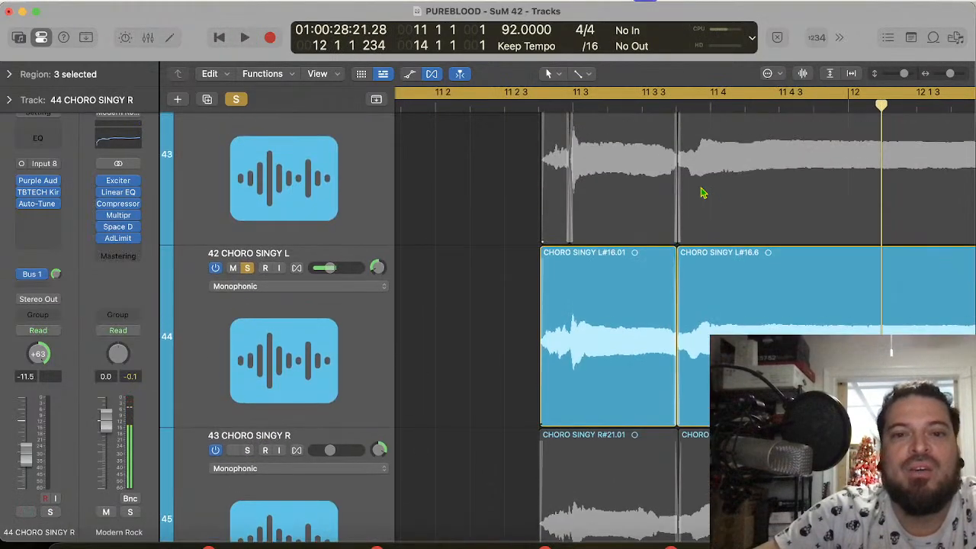
left_click(246, 270)
Step: Play the phrase without any solo from bar 11 up to its ending in bar 13
key("space")
key("space")
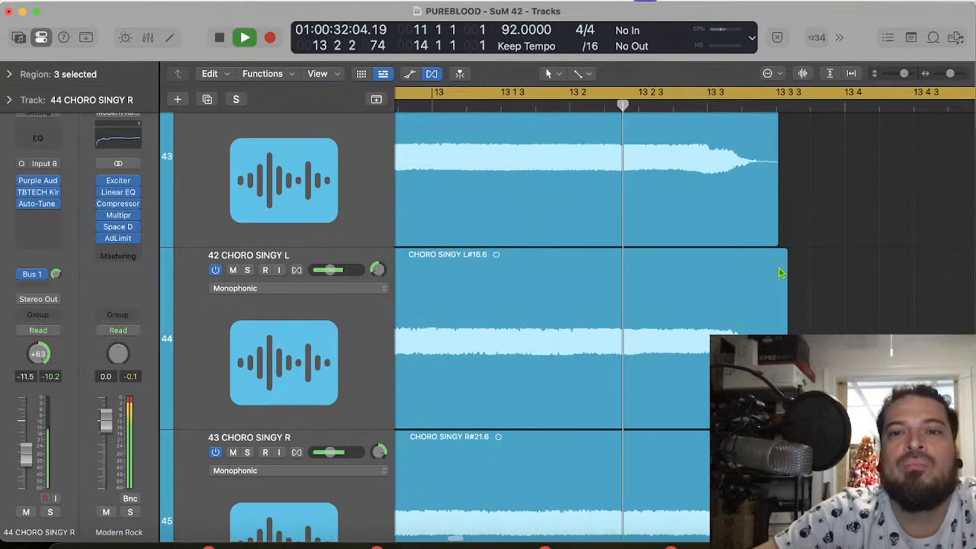
key("space")
Step: Split the phrase regions on CHORO SINGY tracks 41 to 44 at 13 2 4, just before the final note's ending
left_click(675, 106)
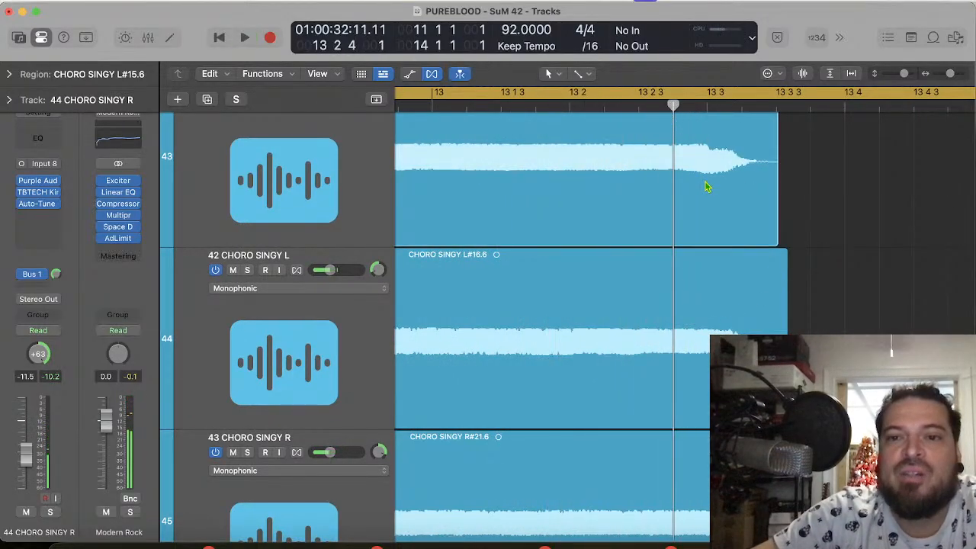
left_click_drag(902, 181, 626, 413)
key("super+t")
scroll(688, 267, "up", 10)
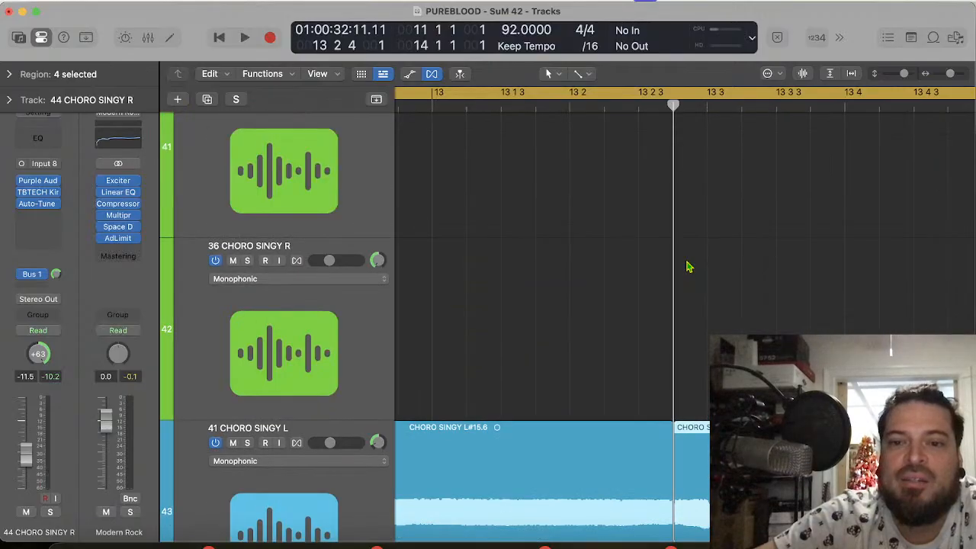
scroll(580, 320, "down", 3)
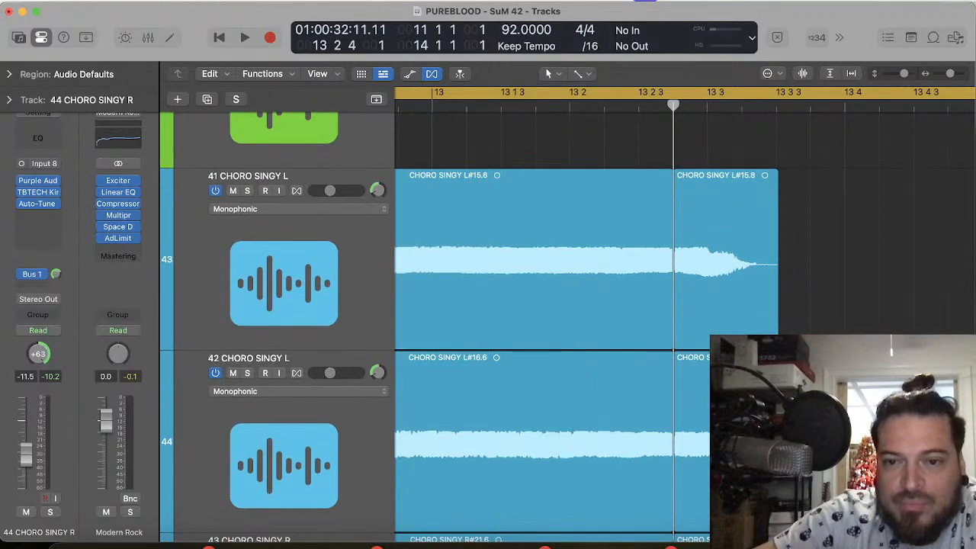
Step: Time-stretch the split ending regions on tracks 42 and 44 to a length of 0 0 3 0, and play the result
mouse_move(779, 466)
left_mouse_down()
mouse_move(788, 465)
mouse_move(776, 465)
left_mouse_up()
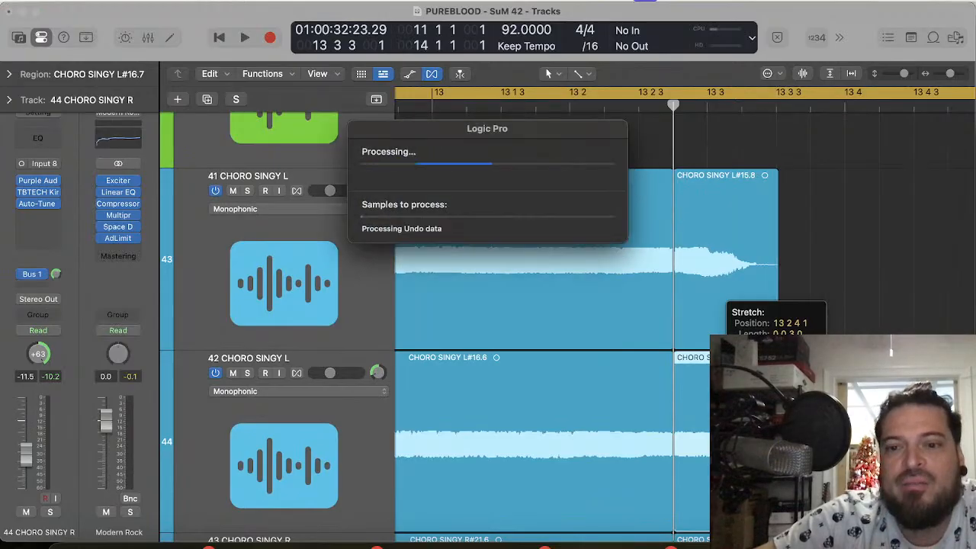
scroll(776, 465, "down", 4)
scroll(776, 465, "down", 5)
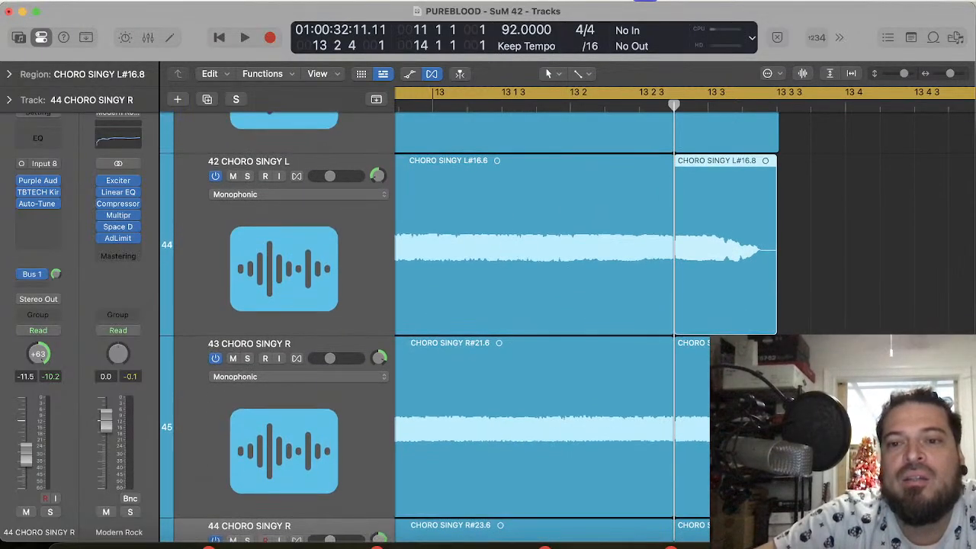
mouse_move(778, 465)
left_mouse_down()
mouse_move(787, 465)
mouse_move(777, 466)
left_mouse_up()
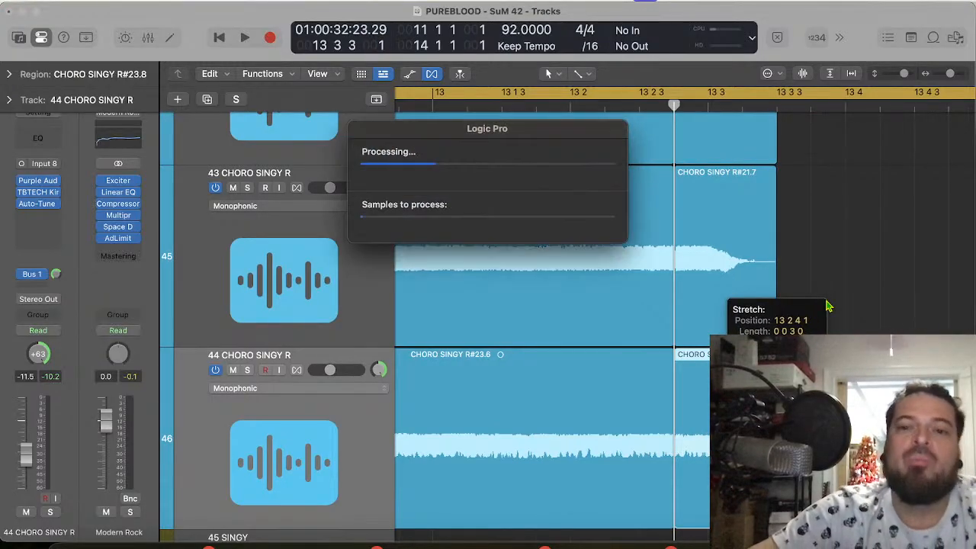
key("space")
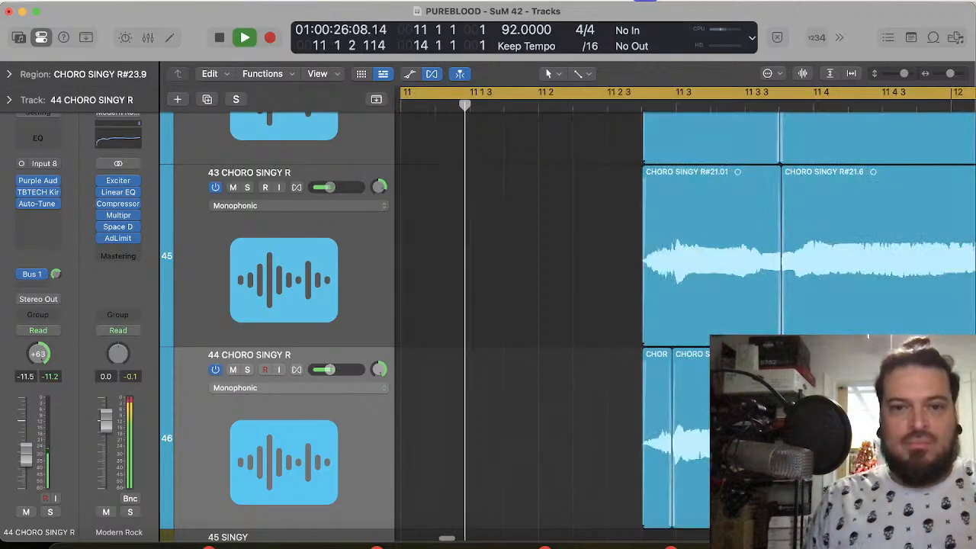
key("space")
Step: Extend the end of the cycle range to bar 16 and briefly play from bar 11
scroll(828, 254, "down", 10)
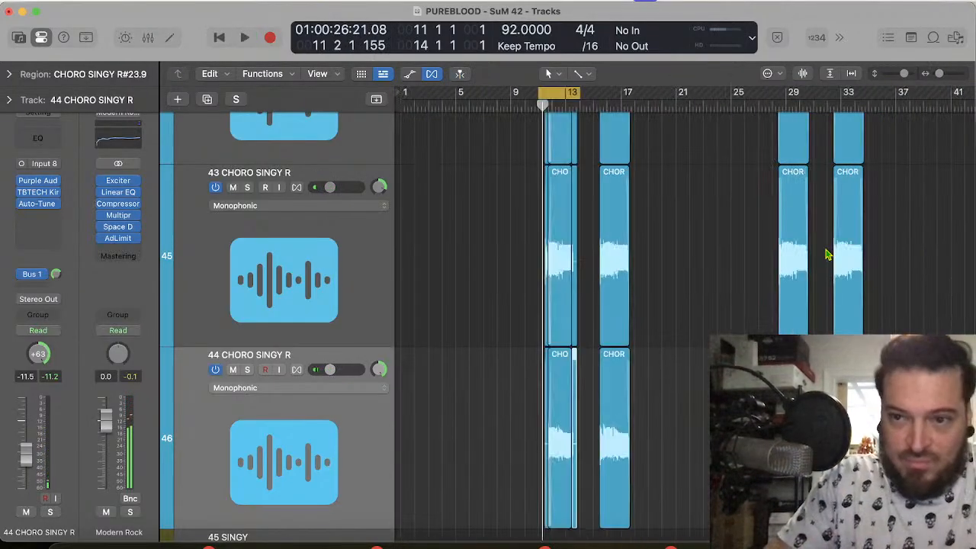
scroll(828, 255, "right", 2)
scroll(828, 255, "up", 10)
scroll(827, 255, "up", 3)
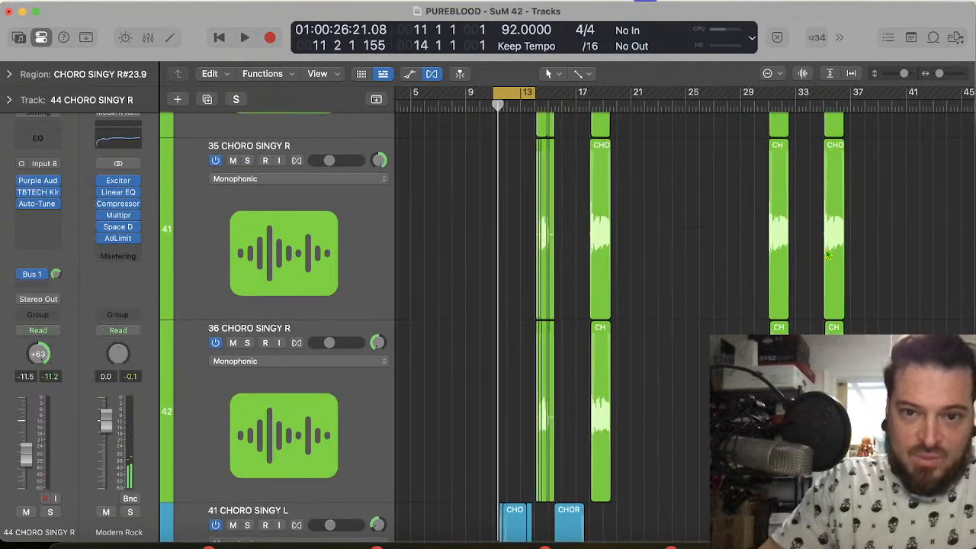
left_click_drag(531, 92, 559, 96)
key("space")
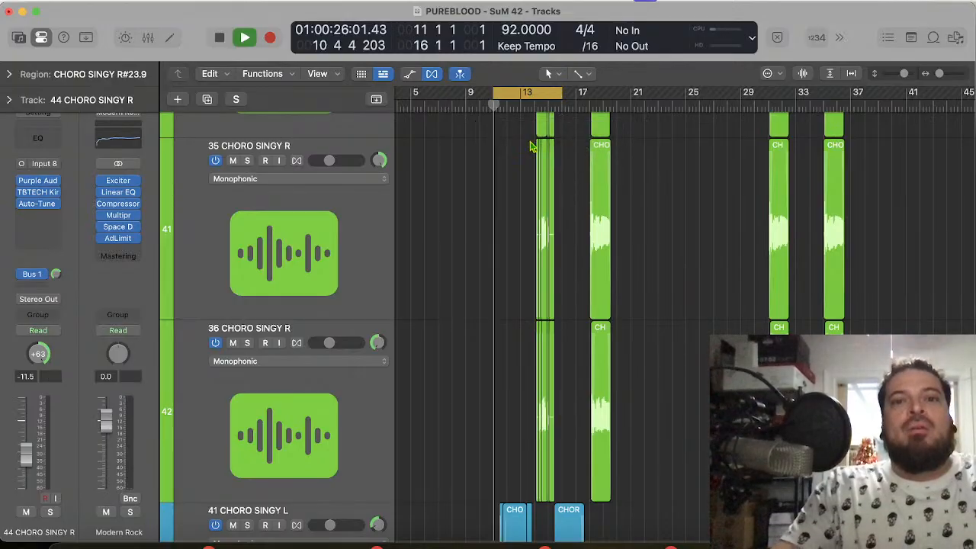
scroll(550, 98, "up", 3)
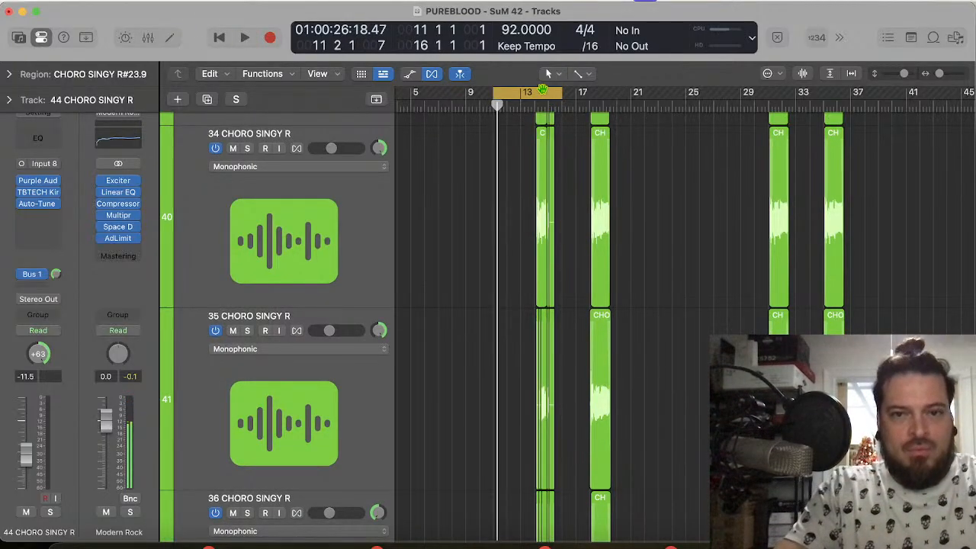
Step: Move the start of the cycle range back to bar 10 and play the chorus vocals through
scroll(522, 95, "up", 5)
scroll(522, 94, "left", 5)
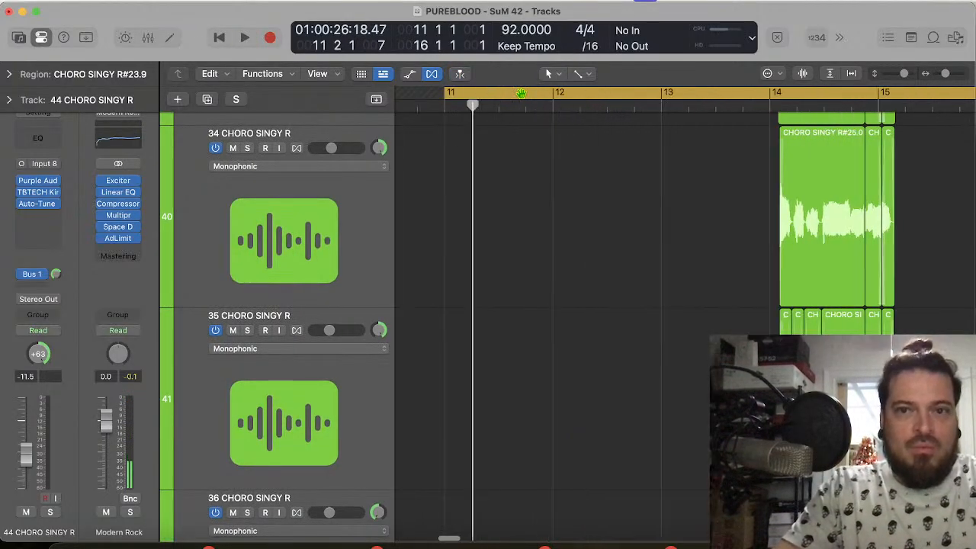
left_click_drag(565, 98, 463, 94)
scroll(475, 216, "up", 6)
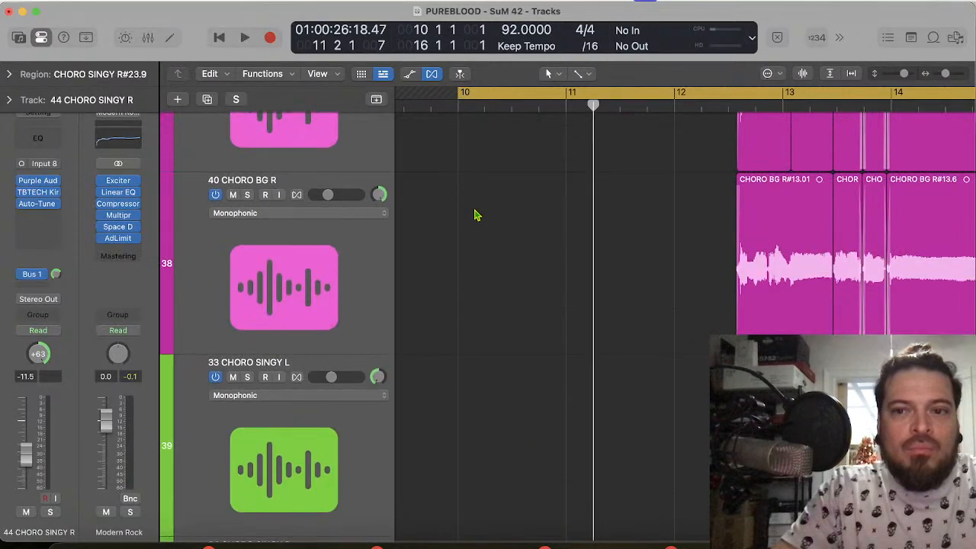
scroll(475, 216, "down", 5)
scroll(474, 215, "up", 3)
key("space")
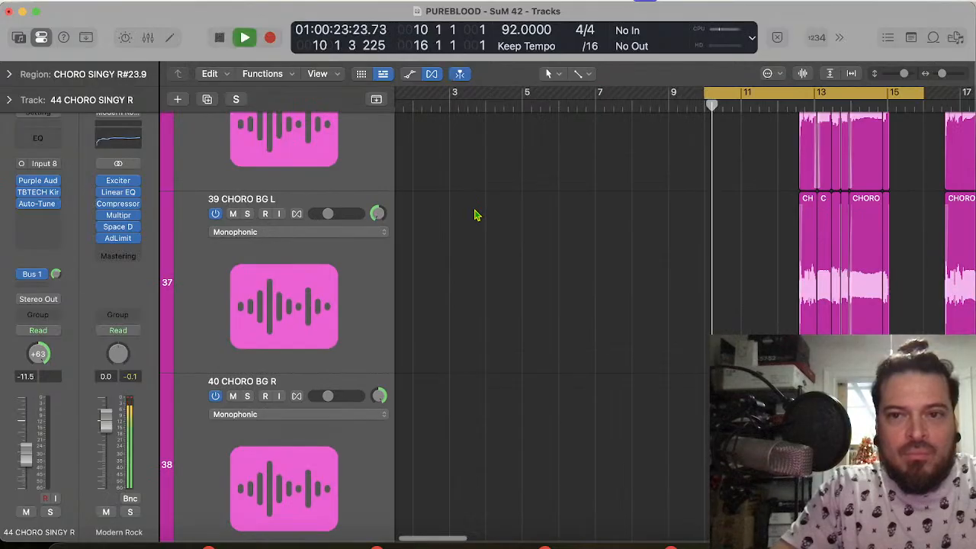
scroll(474, 216, "up", 5)
scroll(475, 216, "up", 3)
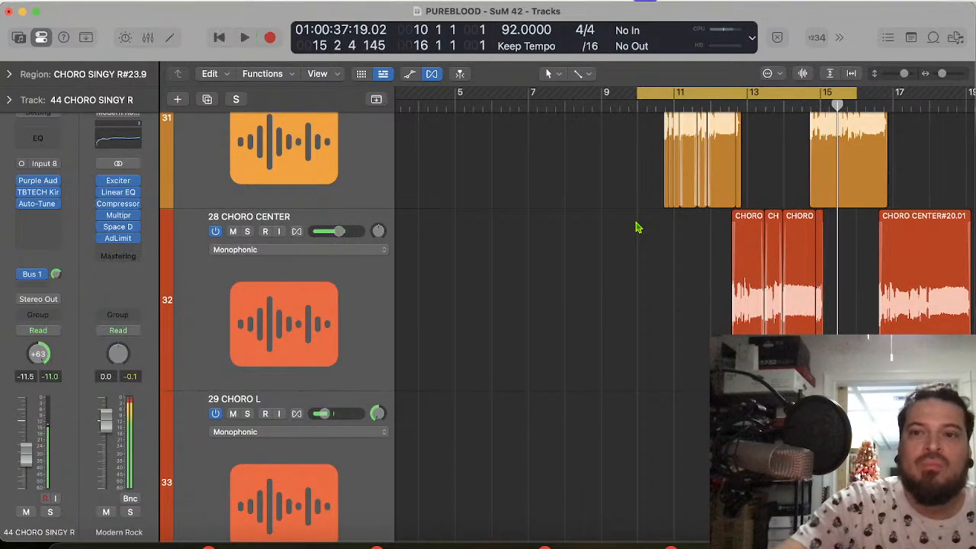
Step: Unmute the PUREBLOOD - SUNRISE DRUMS track and play the chorus in a cycle range ending at 15 2 1
left_click_drag(856, 89, 836, 100)
scroll(617, 212, "up", 8)
scroll(617, 212, "up", 20)
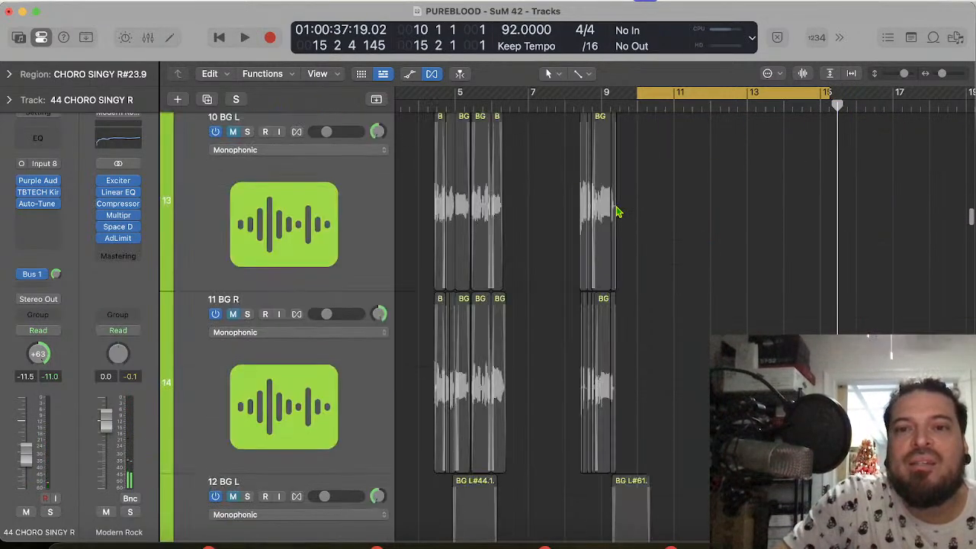
scroll(618, 212, "down", 5)
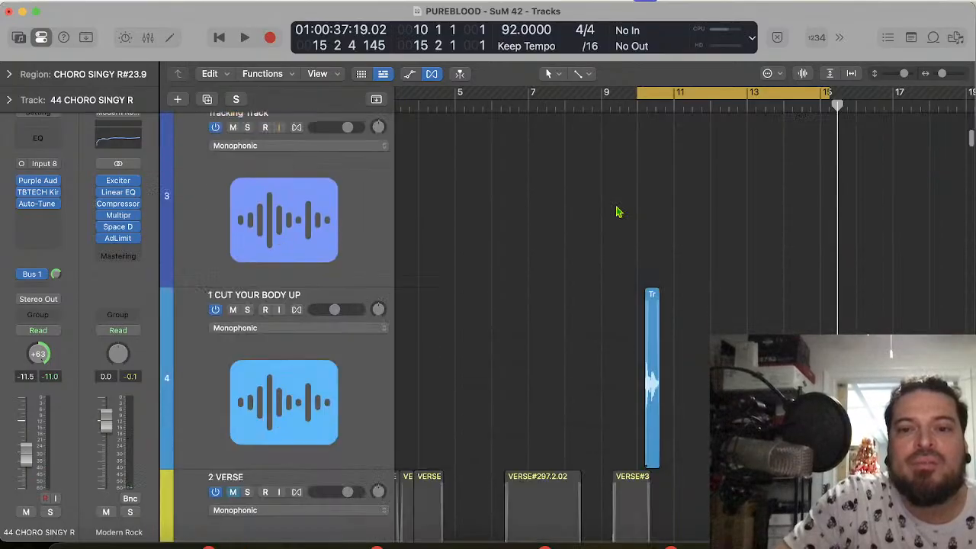
scroll(616, 213, "up", 3)
left_click(233, 142)
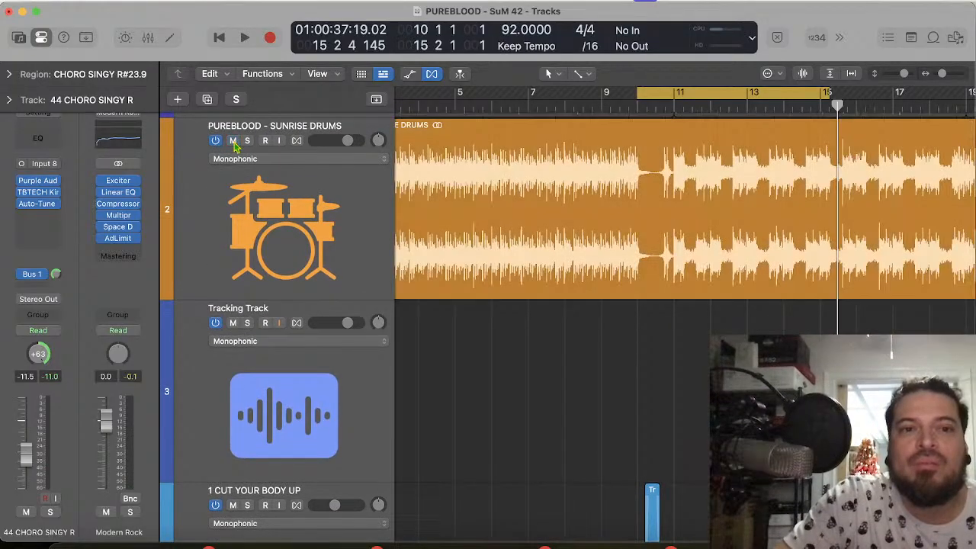
key("space")
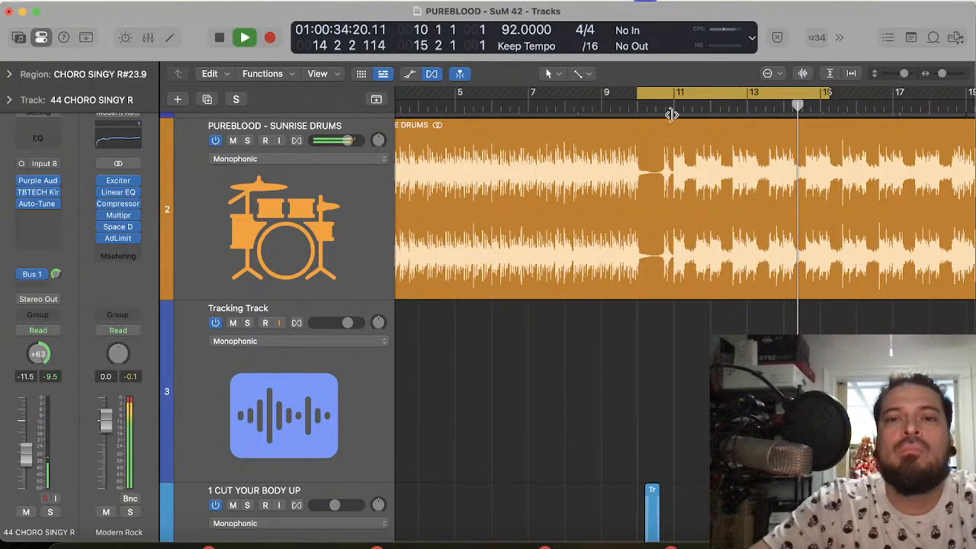
Step: Mute the PUREBLOOD - SUNRISE DRUMS track again and briefly play the chorus vocals from bar 10
left_click(233, 141)
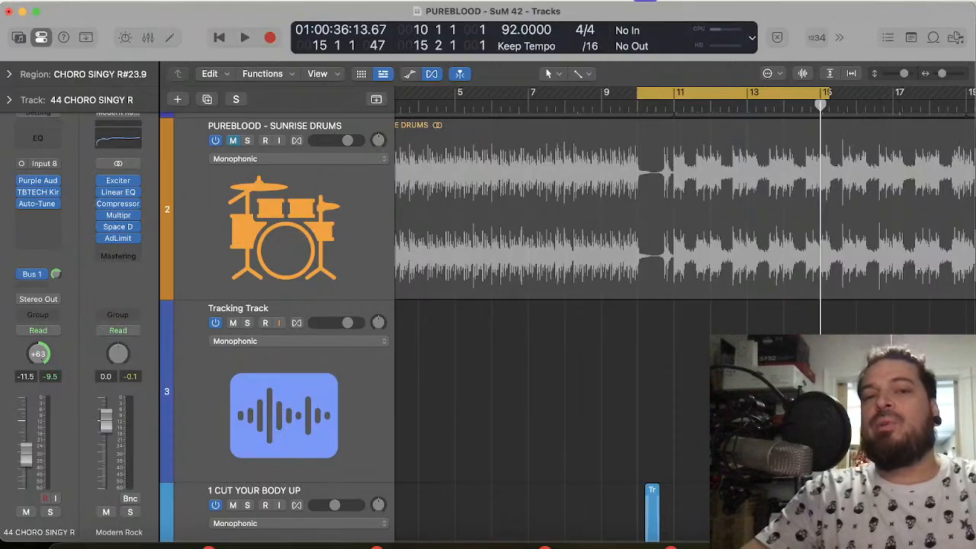
key("space")
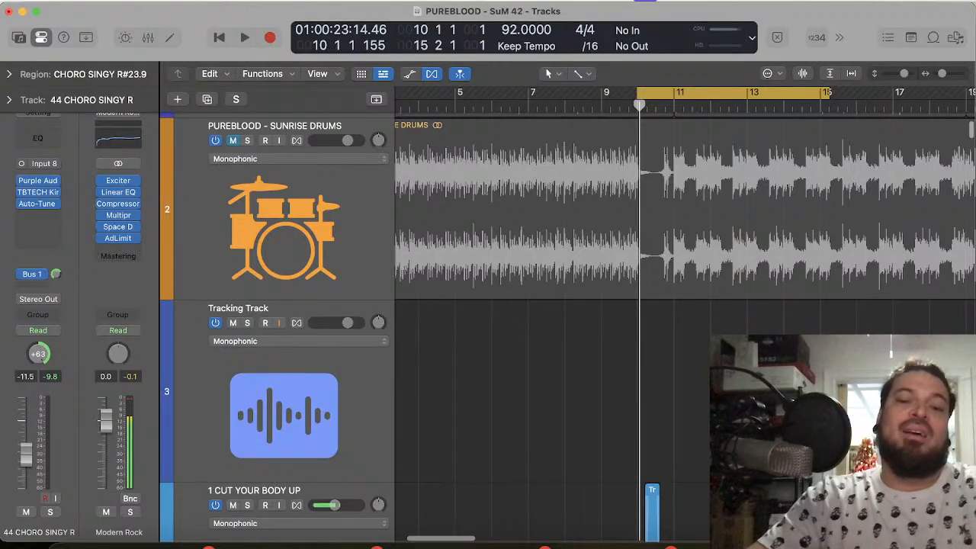
Step: Extend the end of the cycle range to 19 3 1 to cover the second chorus phrase
scroll(564, 328, "down", 15)
scroll(564, 328, "right", 5)
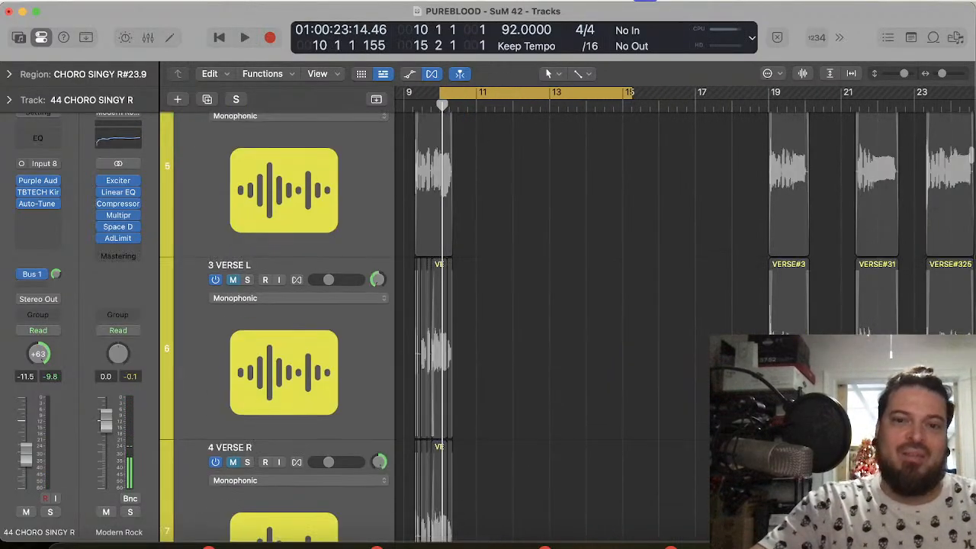
scroll(564, 328, "down", 20)
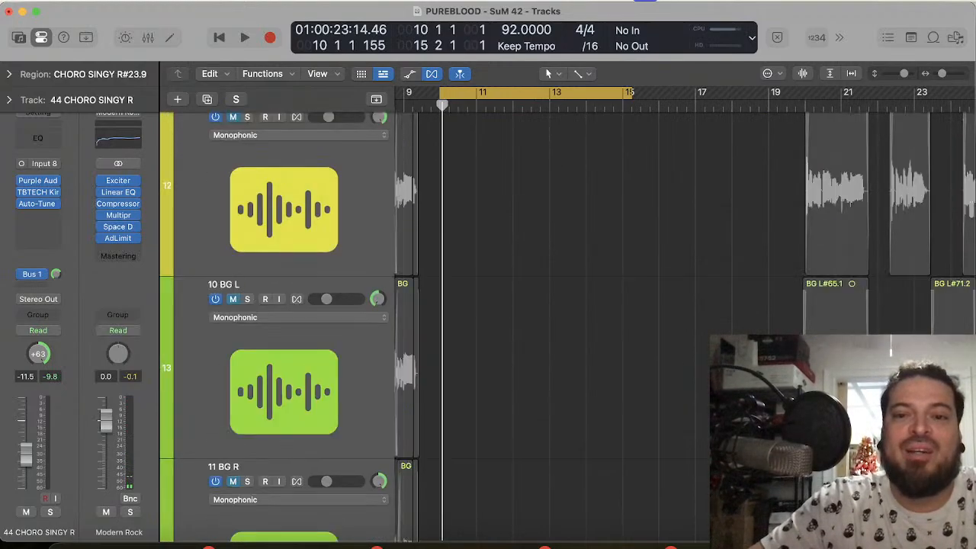
scroll(564, 328, "down", 20)
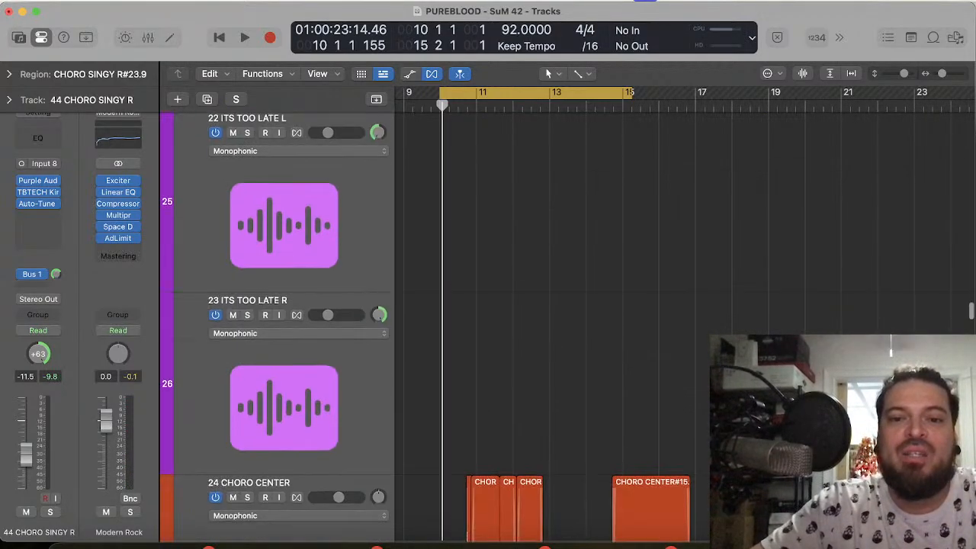
scroll(564, 328, "down", 20)
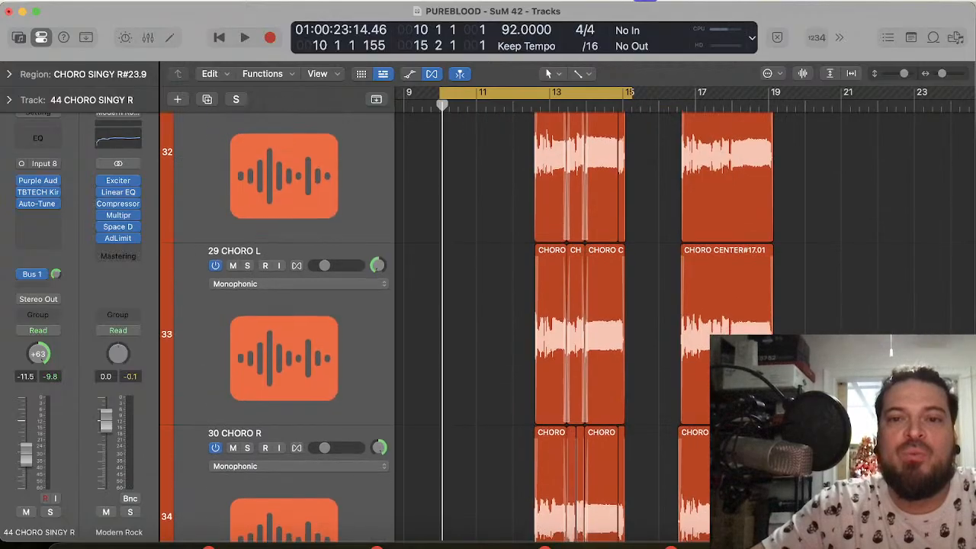
scroll(645, 125, "up", 5)
left_click_drag(628, 89, 780, 110)
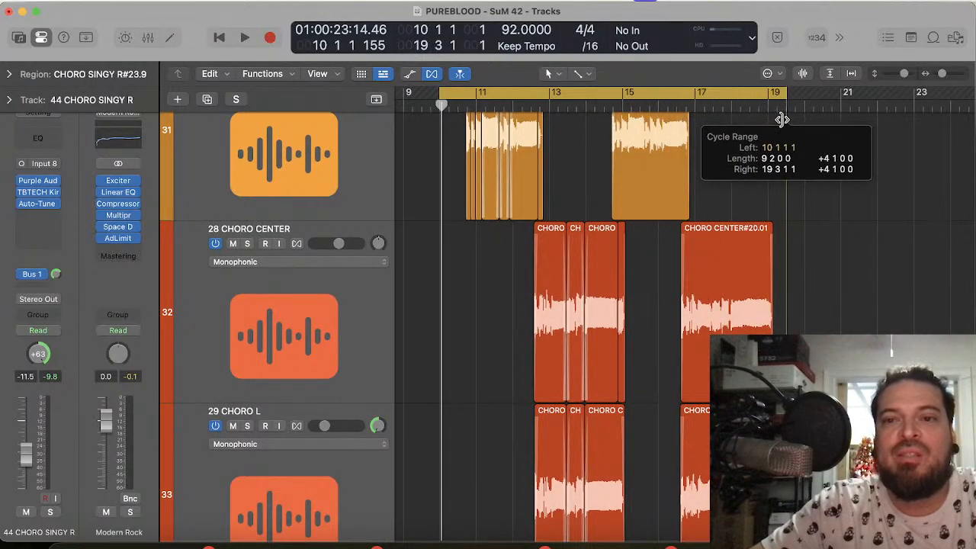
Step: Play the chorus vocals through the full cycle range from bar 10 to 19 3 1 twice, keeping the drums muted
scroll(741, 290, "down", 8)
scroll(740, 290, "down", 10)
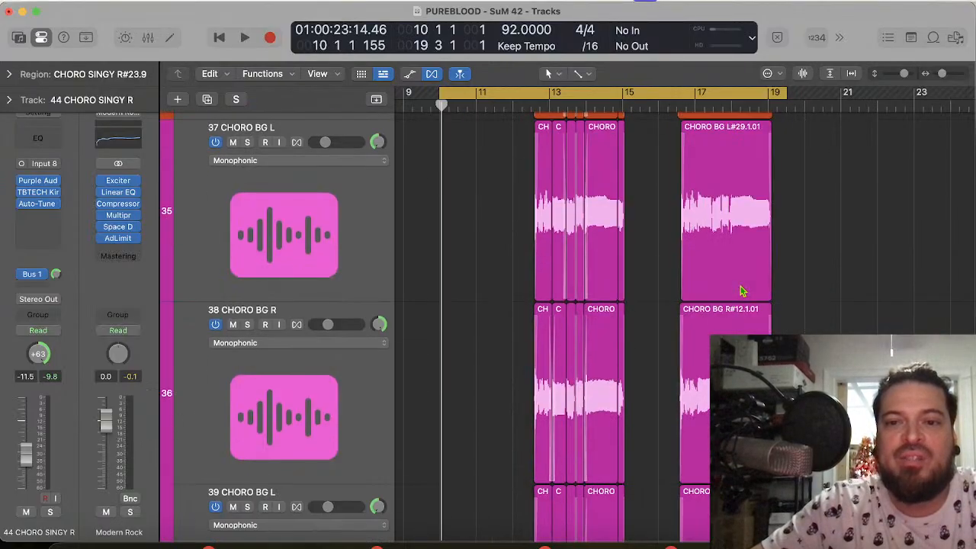
scroll(741, 289, "down", 8)
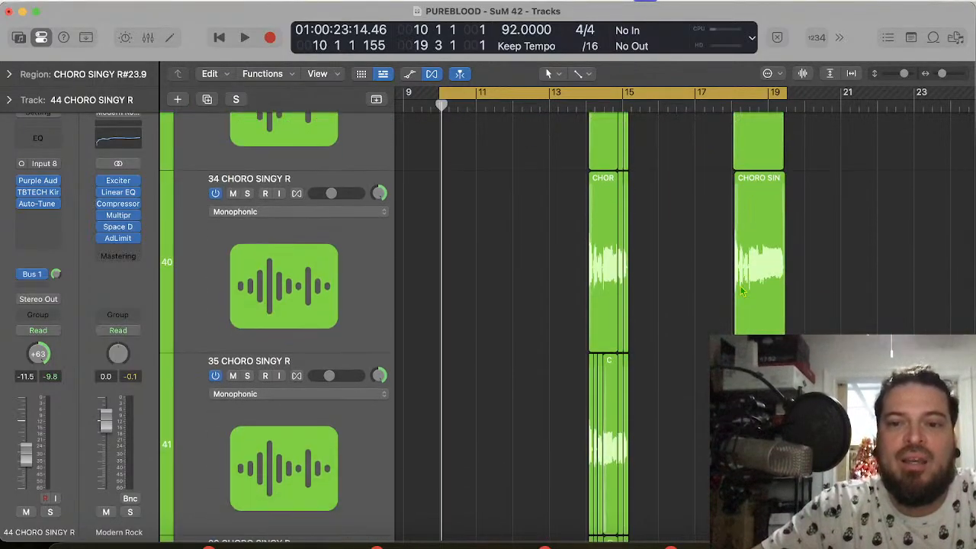
scroll(742, 290, "up", 12)
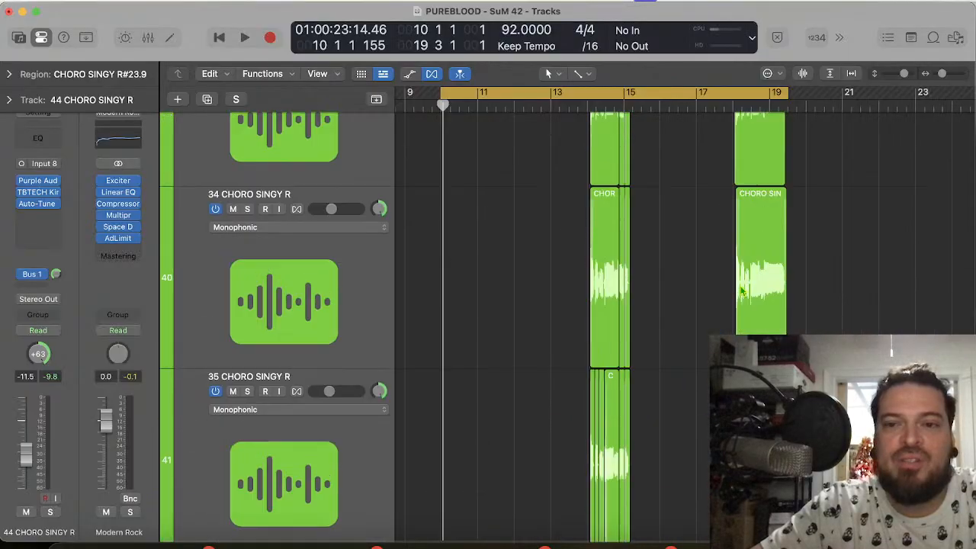
scroll(742, 290, "up", 3)
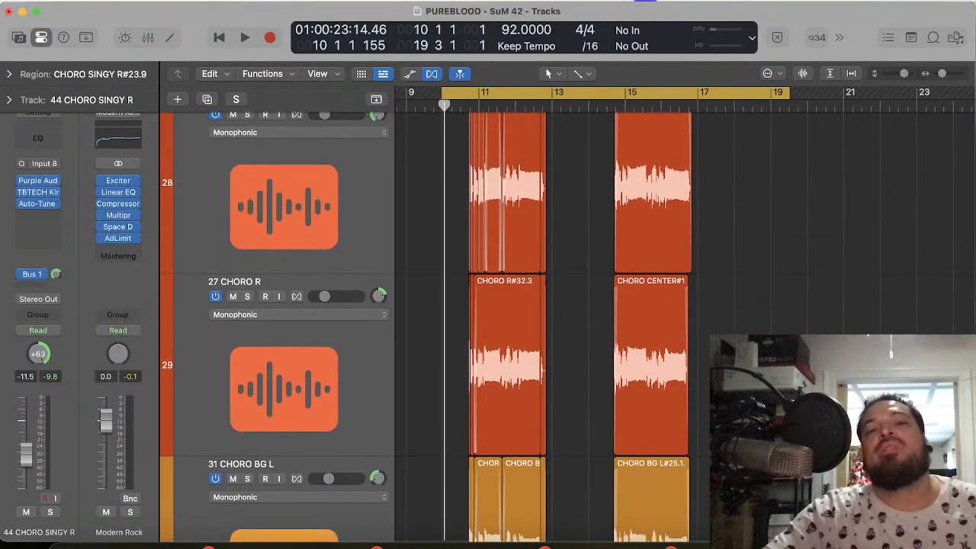
key("space")
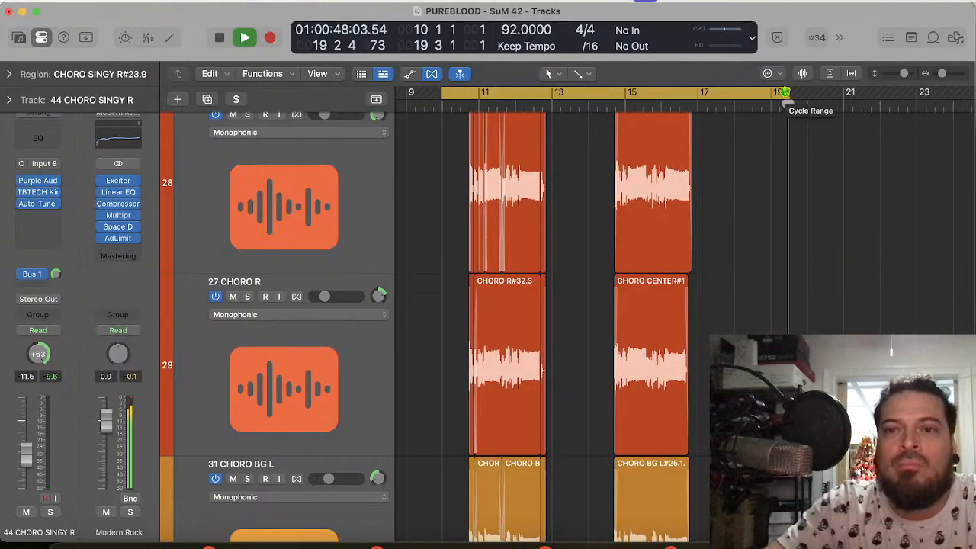
key("space")
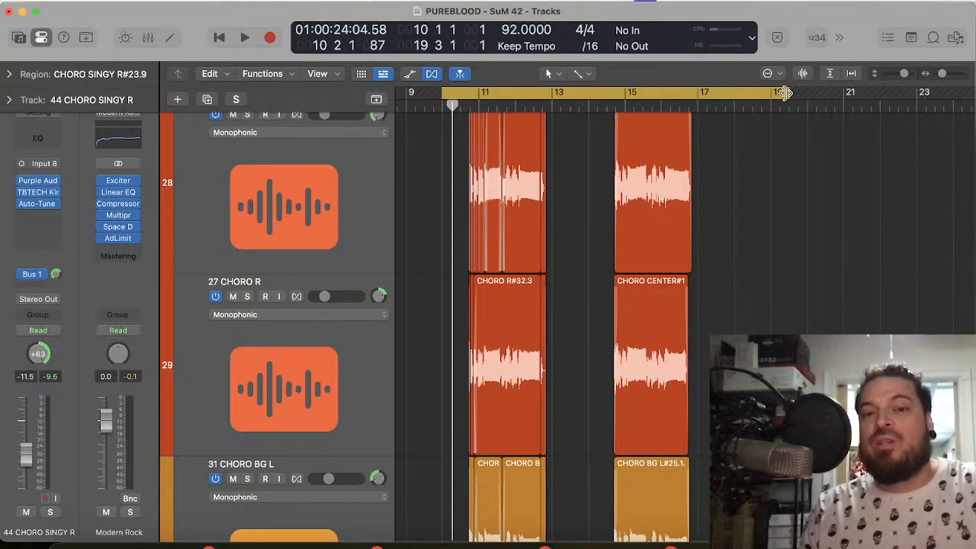
key("space")
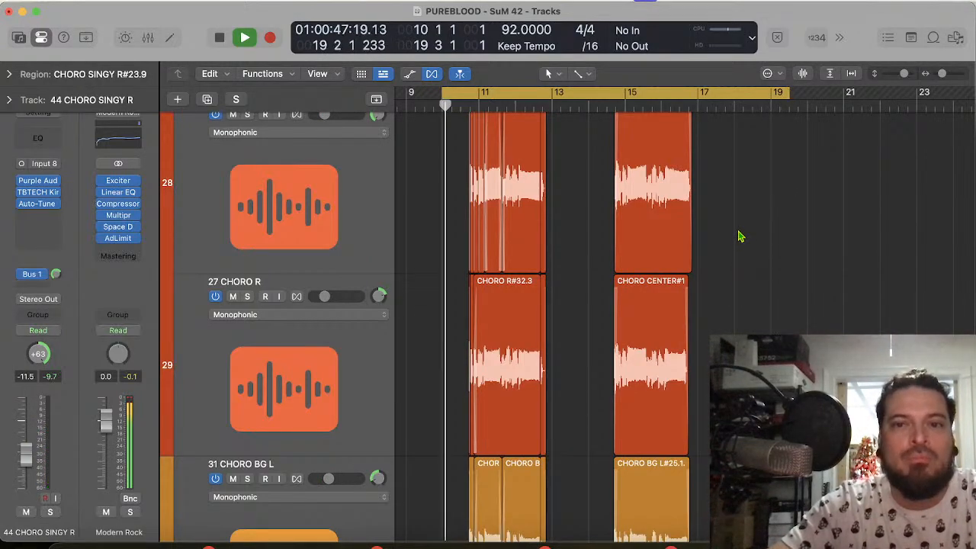
left_click(487, 261)
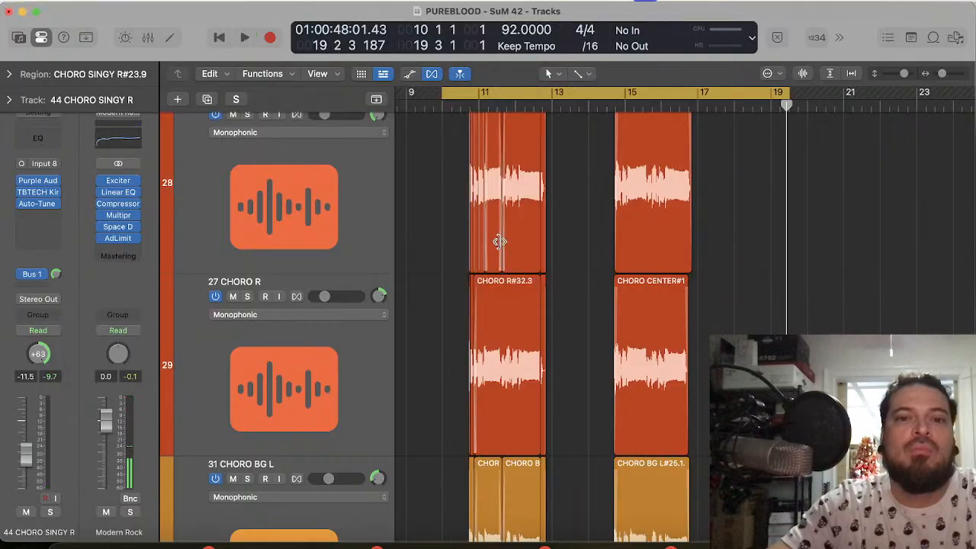
Step: Play the whole chorus with the PUREBLOOD - SUNRISE DRUMS track unmuted, and save the project
scroll(499, 243, "up", 5)
scroll(500, 244, "up", 20)
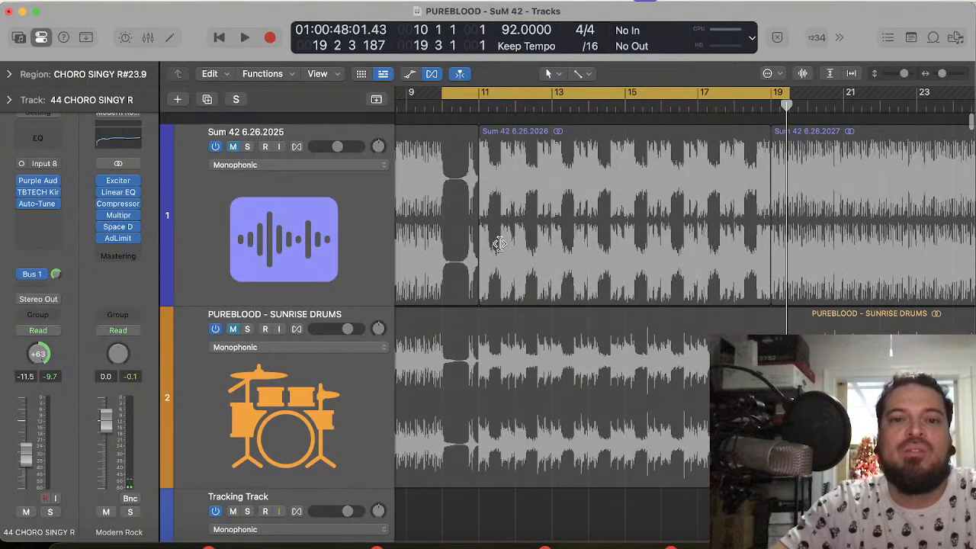
left_click(232, 322)
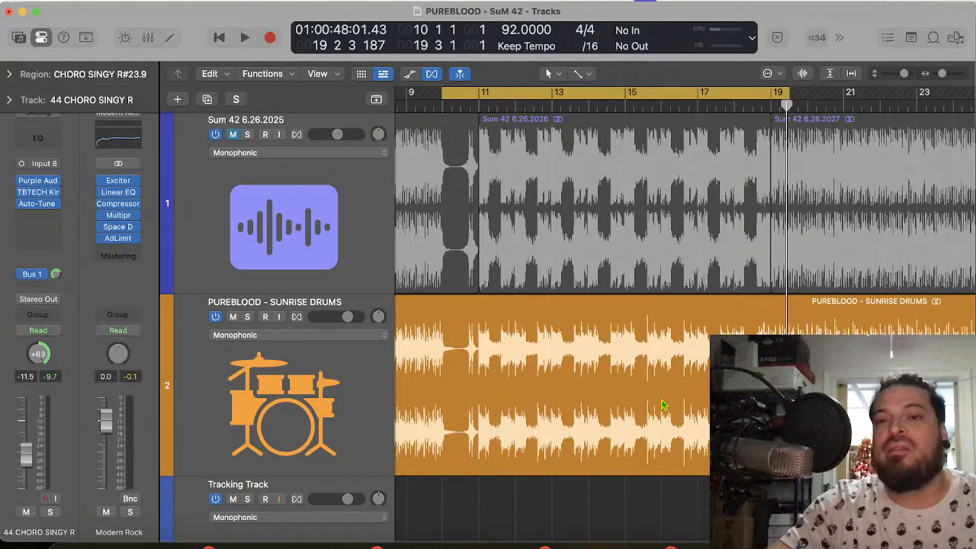
key("space")
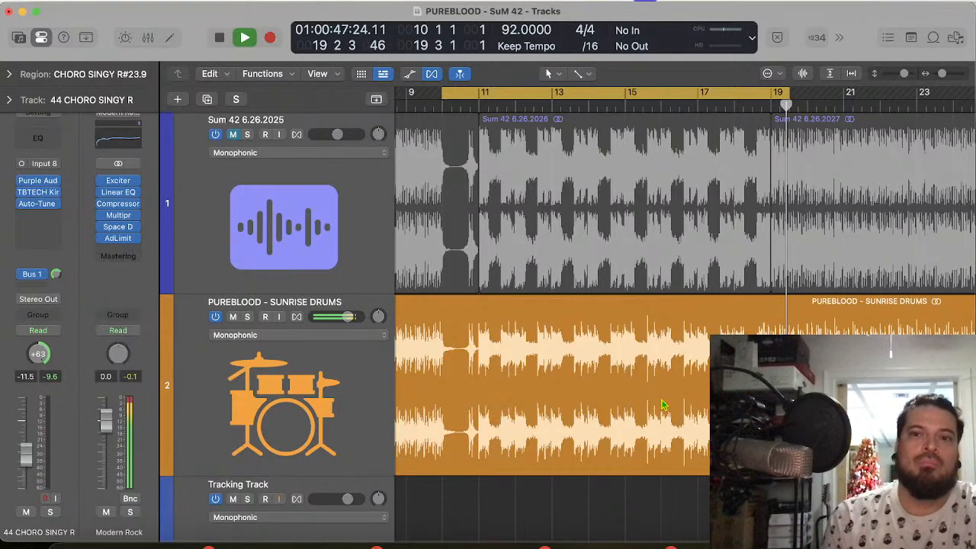
key("space")
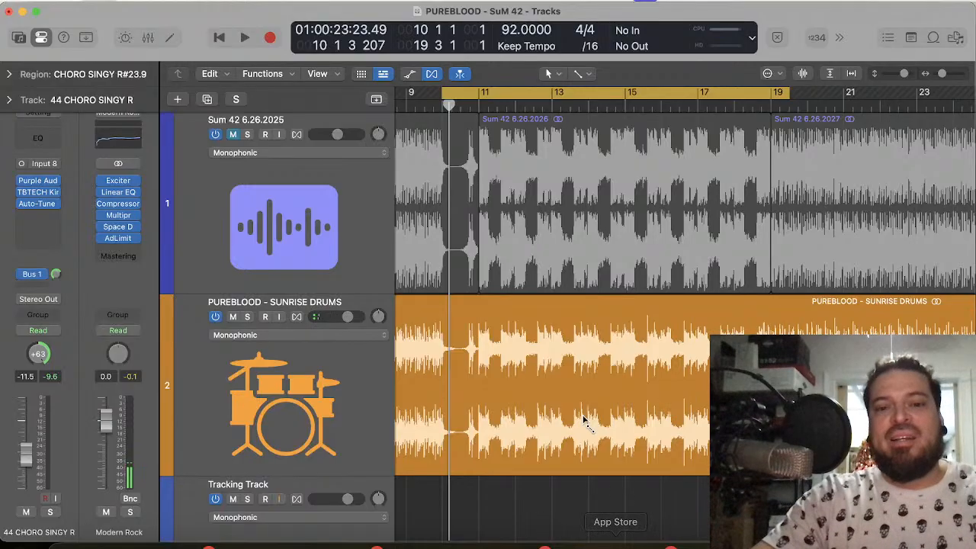
key("cmd+s")
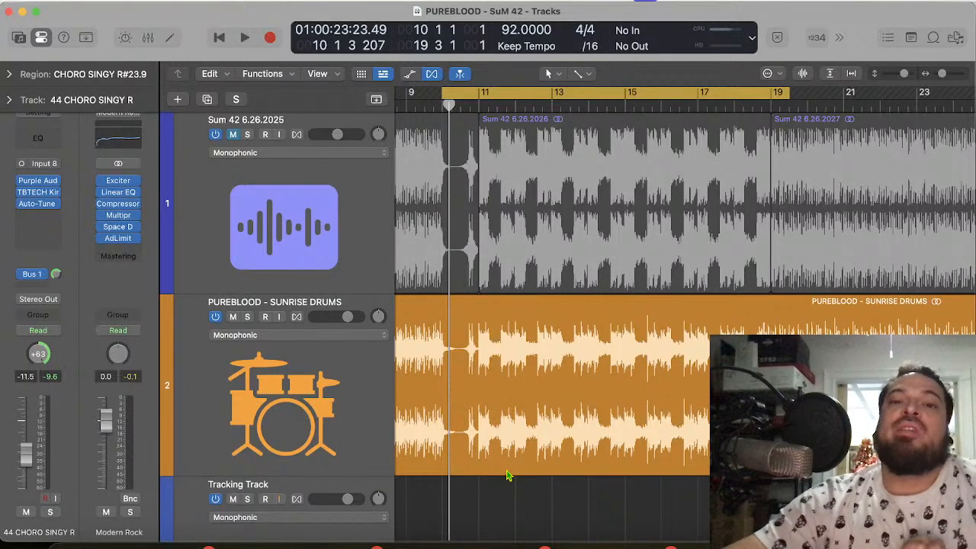
Step: Examine the chorus vocal regions up close around bars 12 to 15, including the phrase endings on 26 CHORO L and 27 CHORO R
scroll(509, 475, "down", 15)
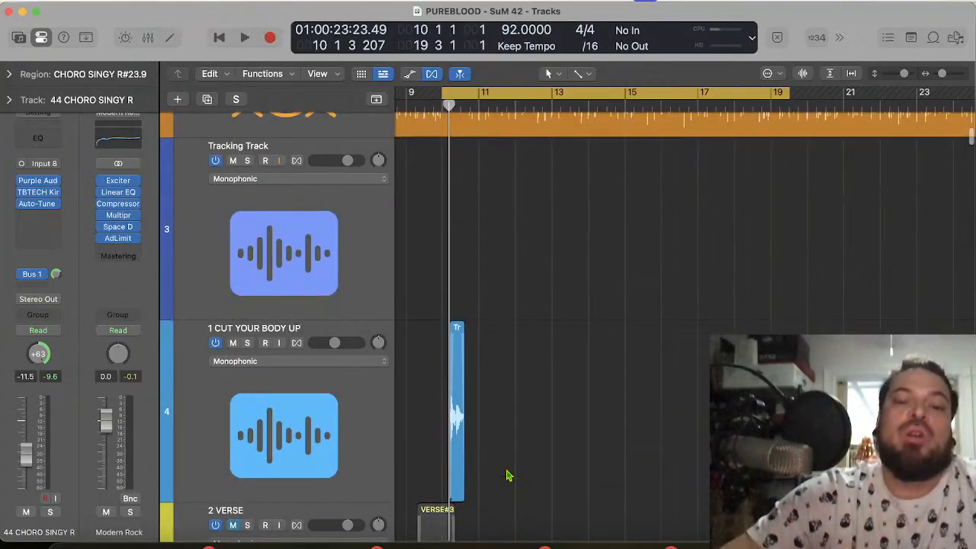
scroll(508, 475, "down", 15)
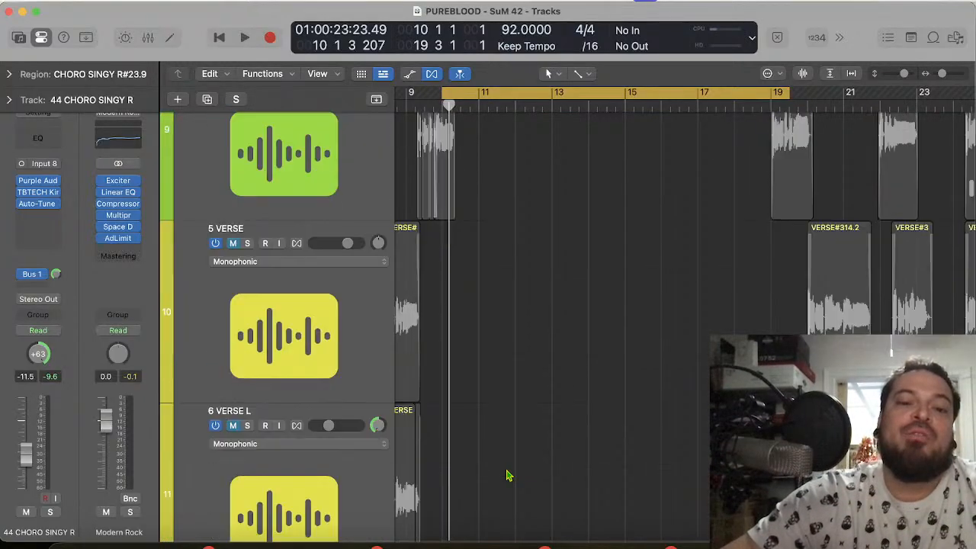
scroll(509, 475, "down", 3)
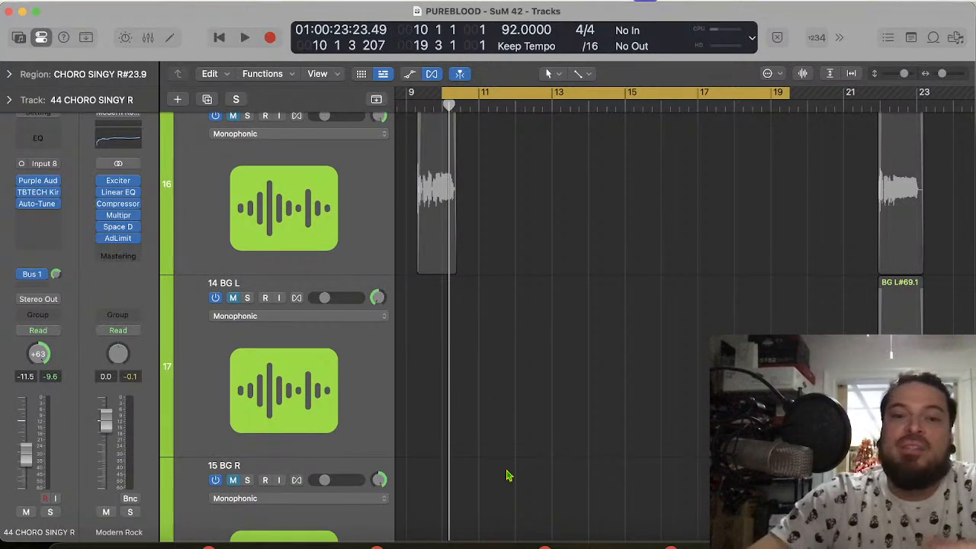
scroll(509, 475, "down", 18)
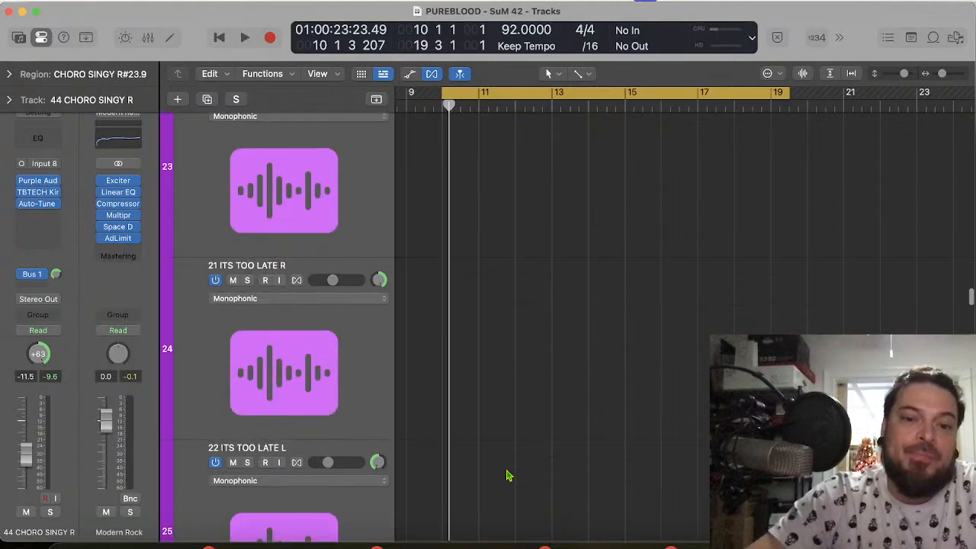
scroll(509, 475, "down", 12)
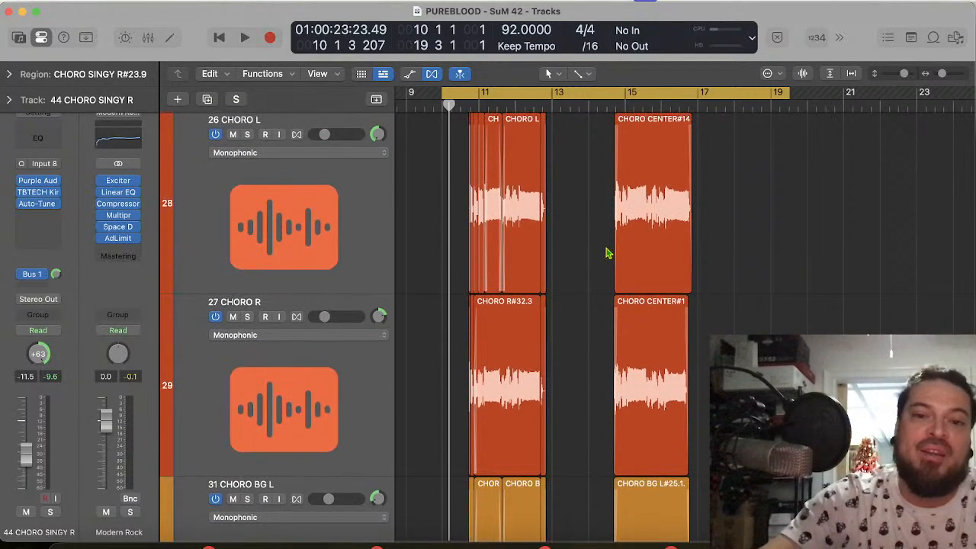
scroll(606, 253, "up", 5)
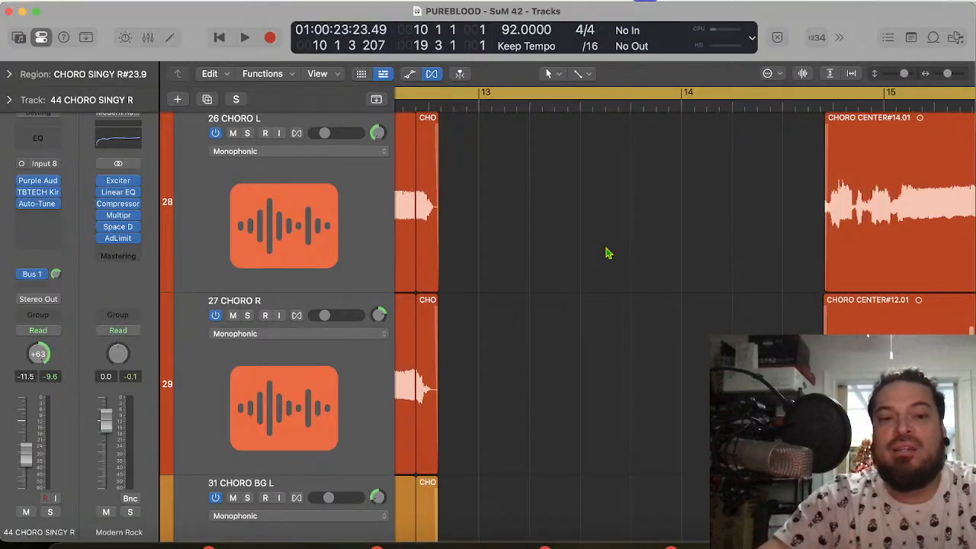
scroll(608, 253, "down", 5)
scroll(607, 253, "down", 1)
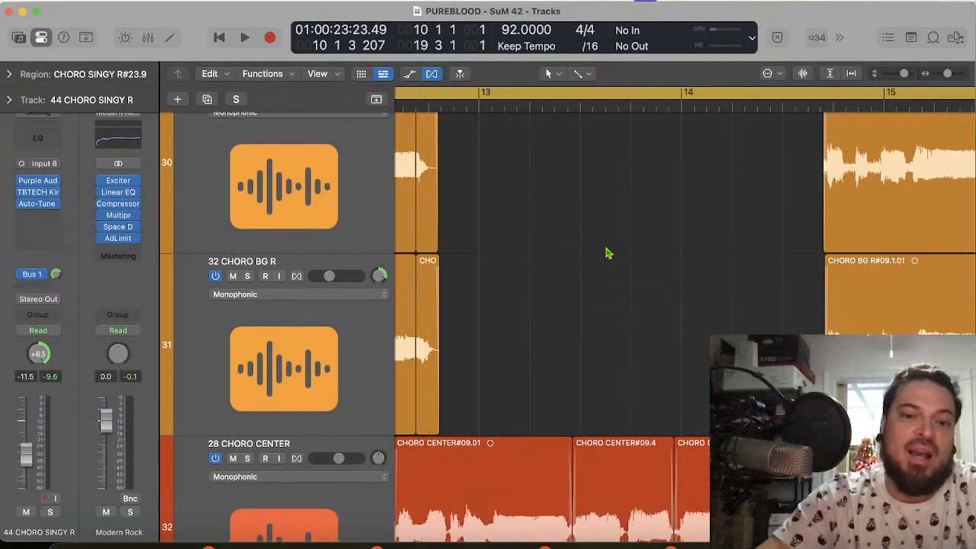
scroll(607, 254, "up", 6)
scroll(608, 253, "up", 1)
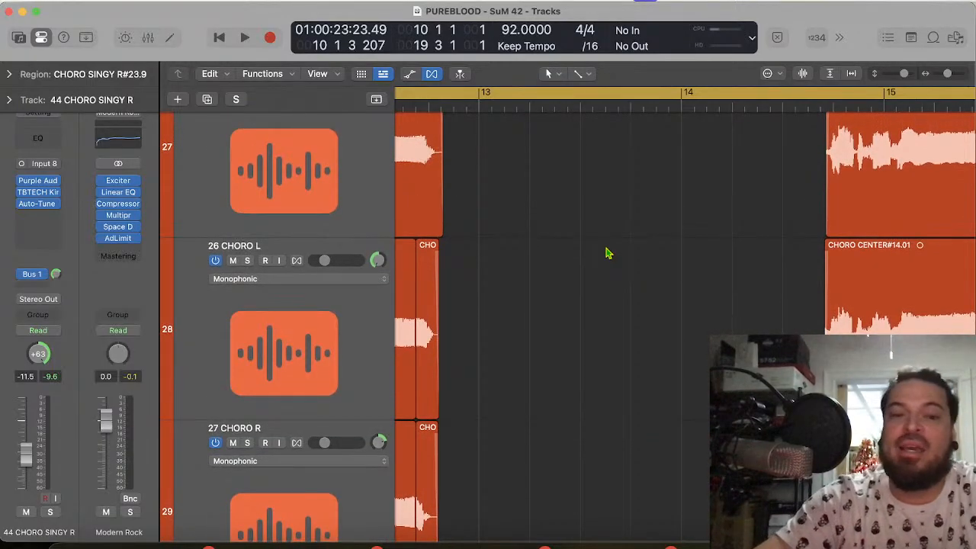
scroll(608, 254, "left", 10)
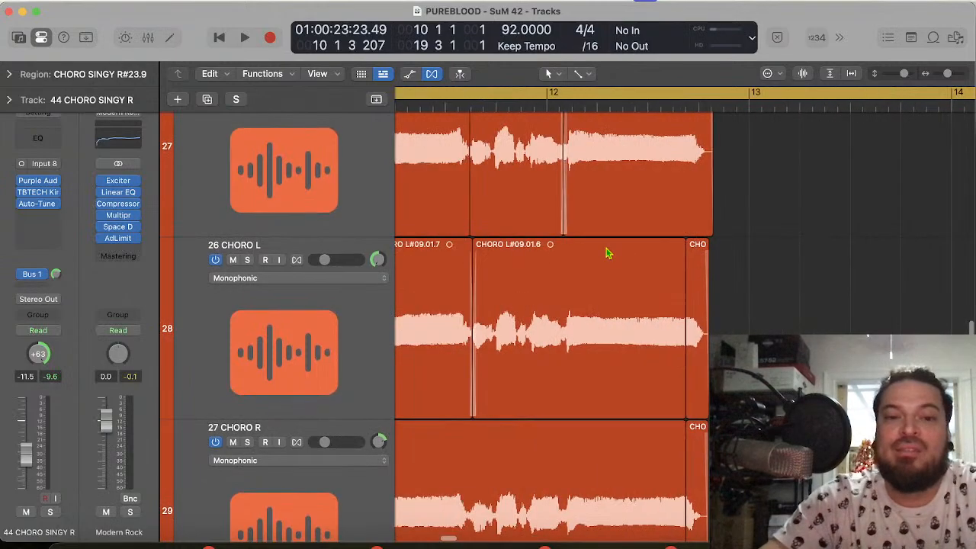